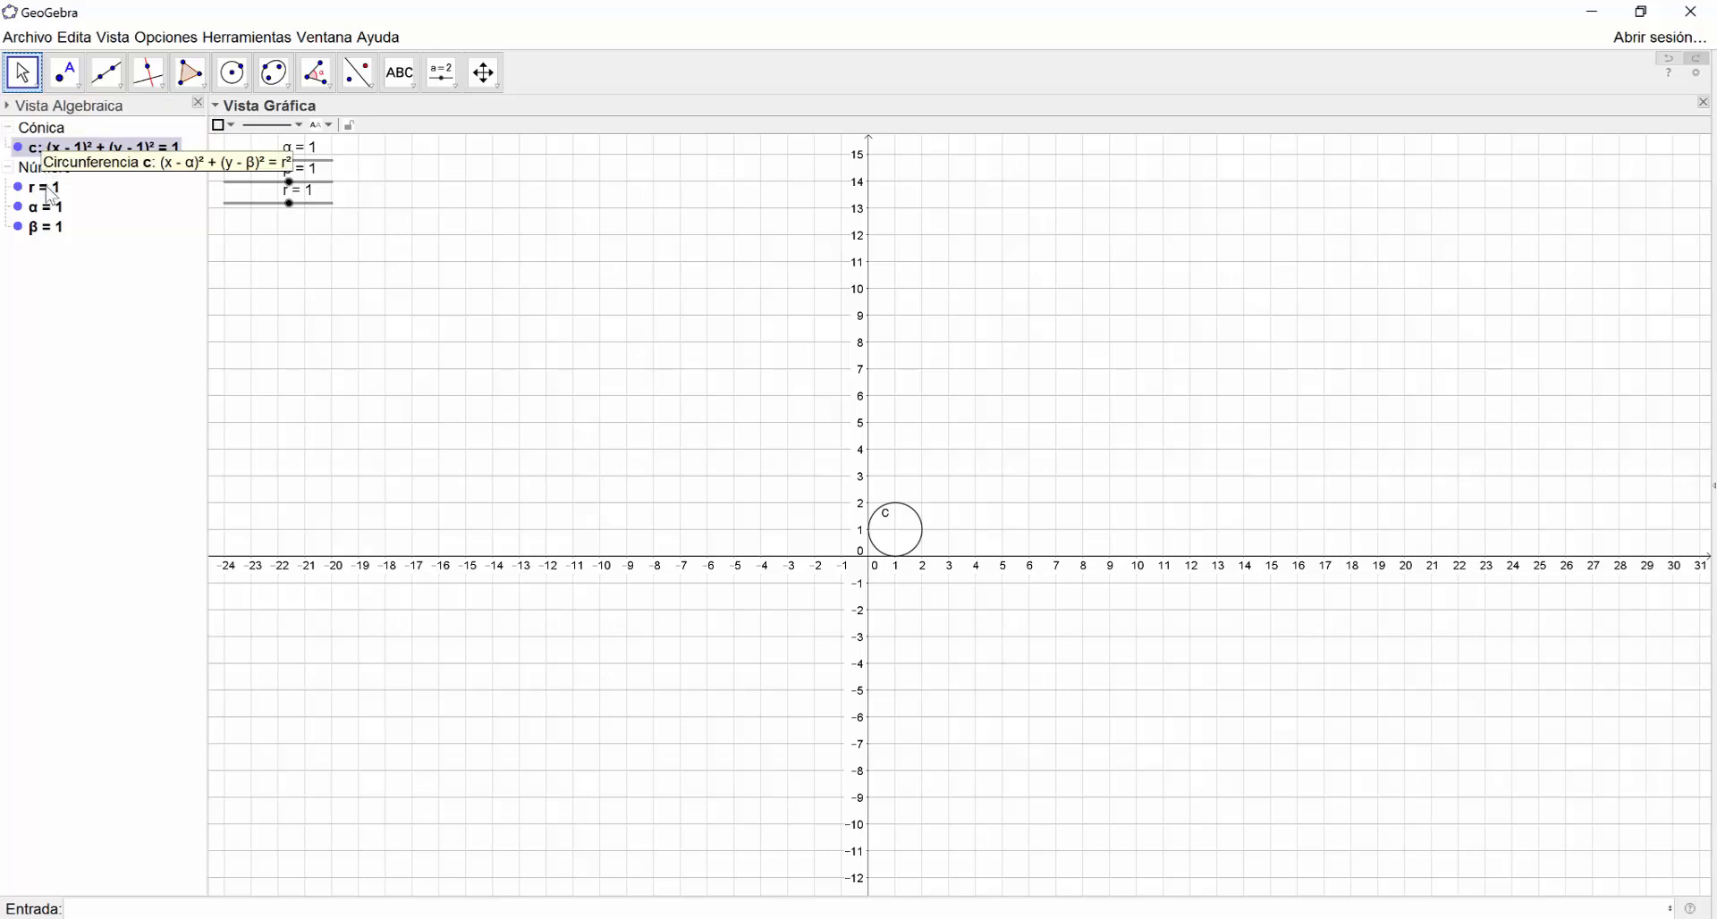
Try out the circle's parameter sliders, and set the radius r to 5
mouse_move(290, 206)
mouse_down()
mouse_move(318, 209)
mouse_move(289, 183)
mouse_up()
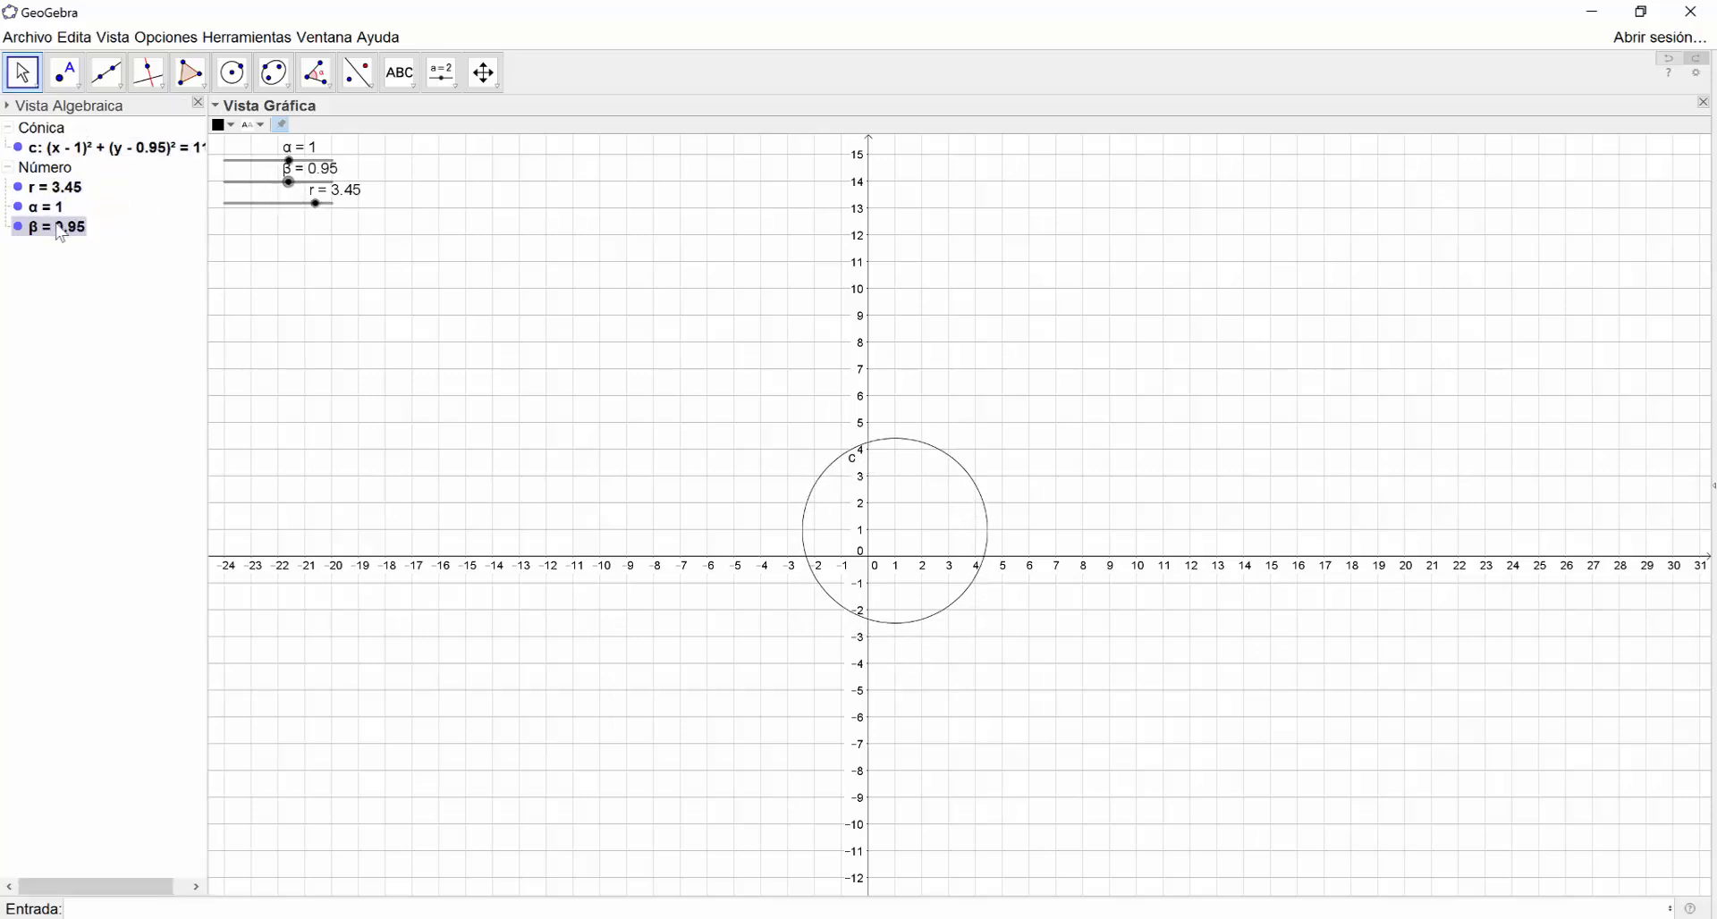
click(59, 190)
click(63, 192)
click(84, 194)
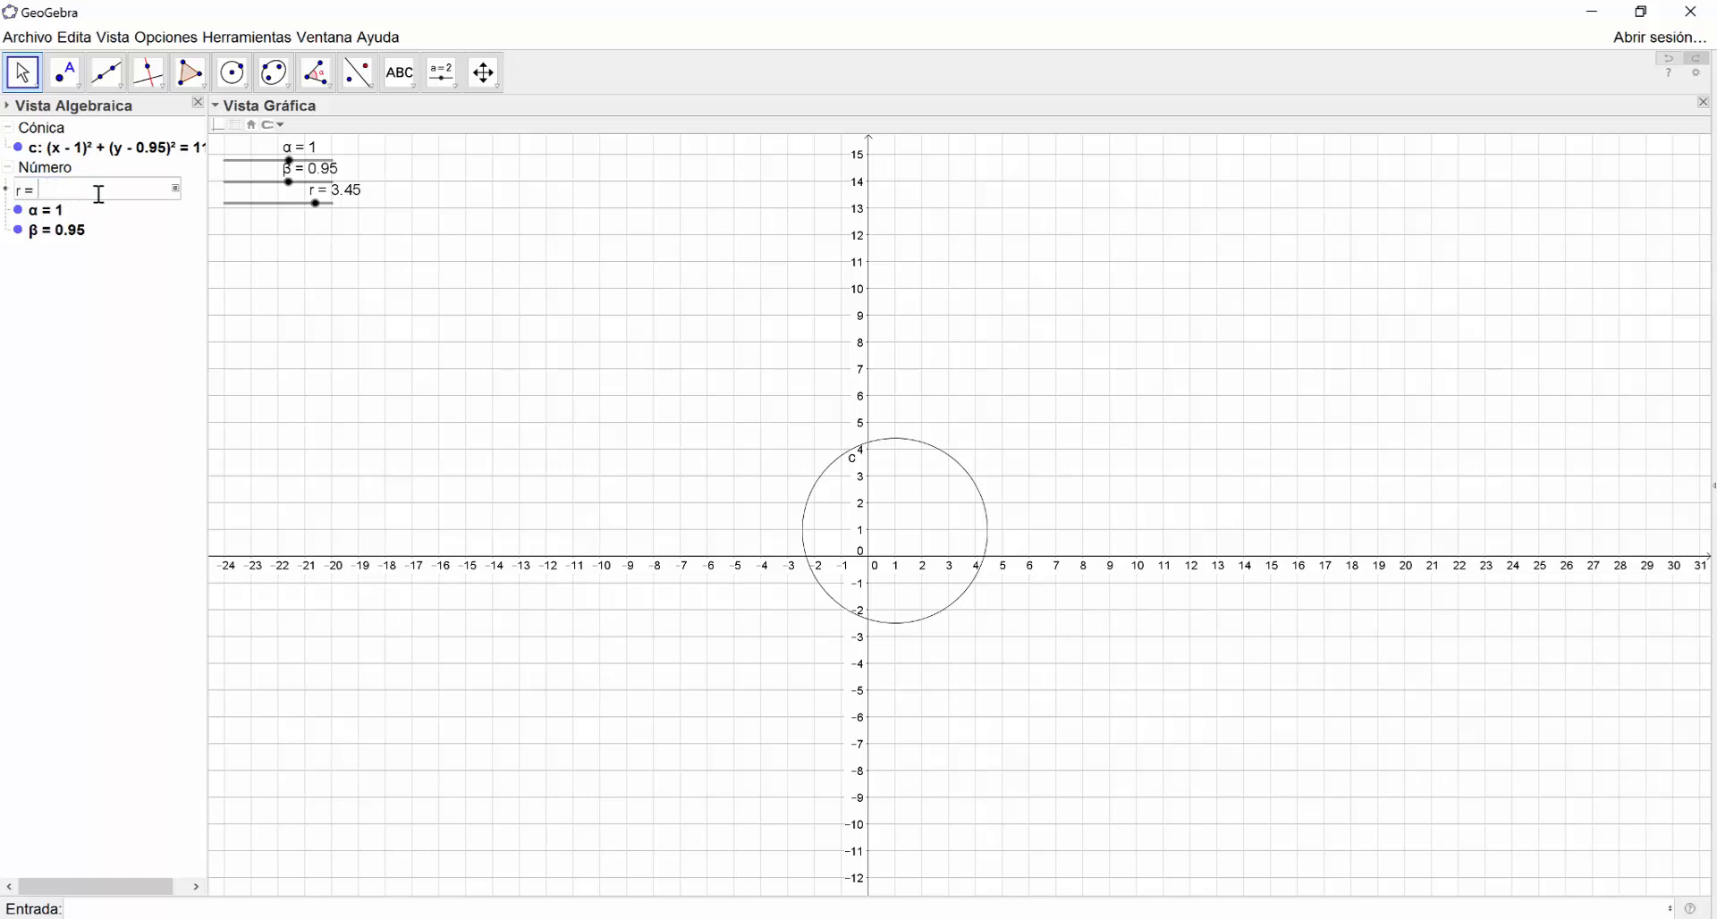
text(5)
key(Return)
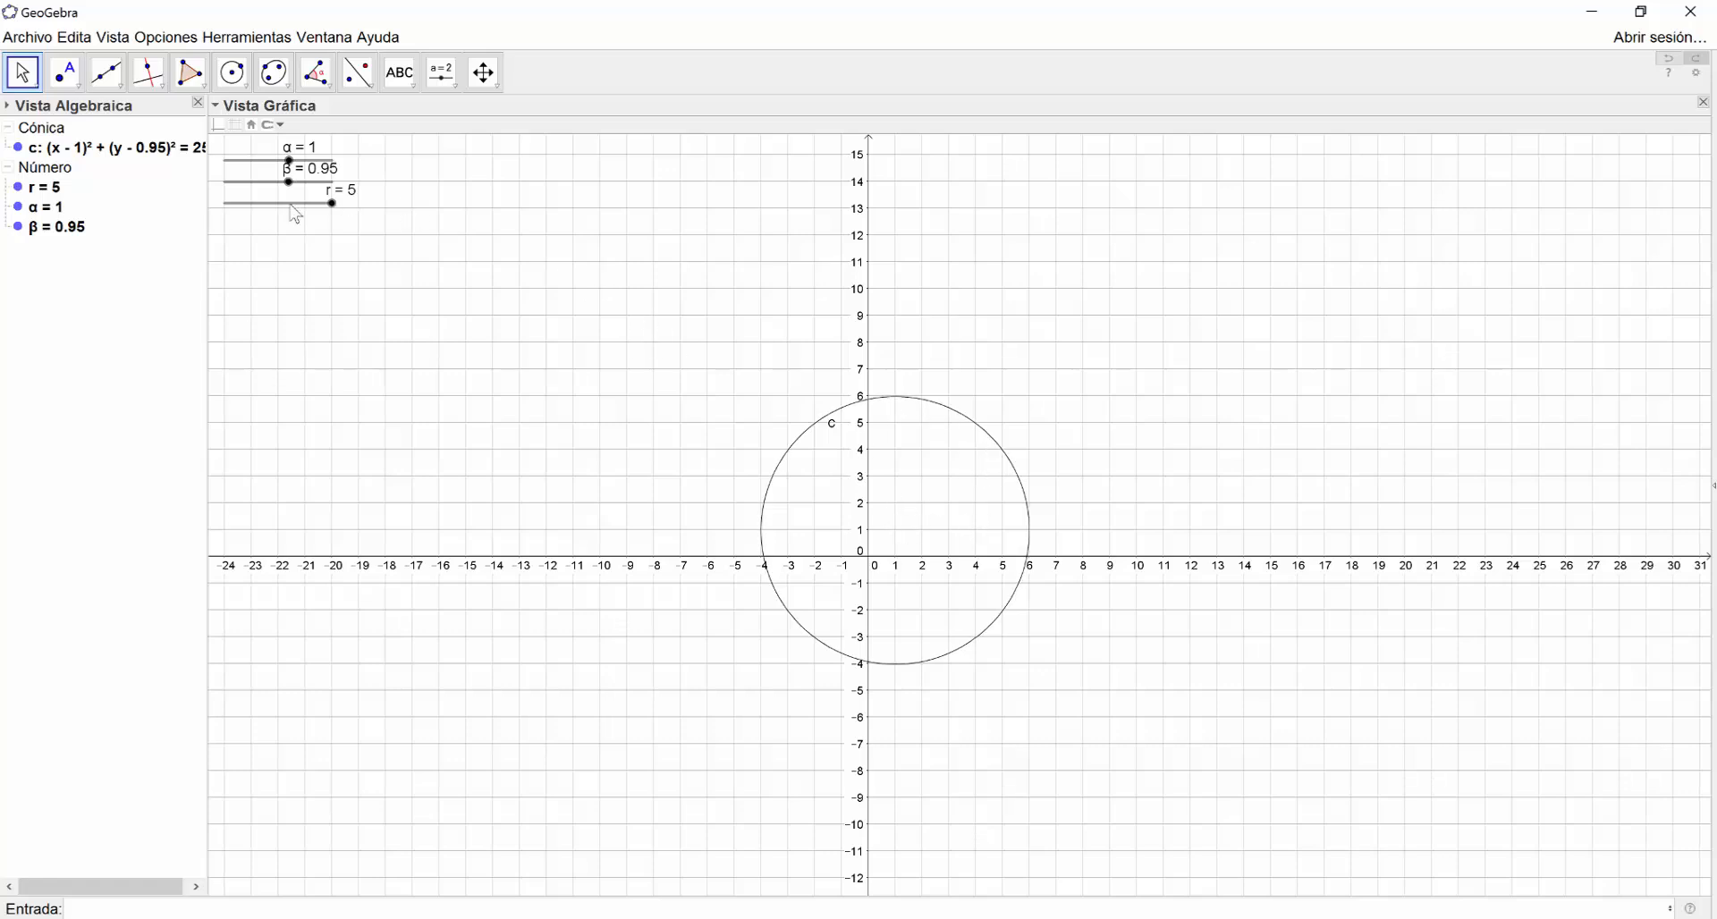
Set the parameter β, the y-coordinate of the circle's centre, to -4
double_click(76, 234)
click(124, 237)
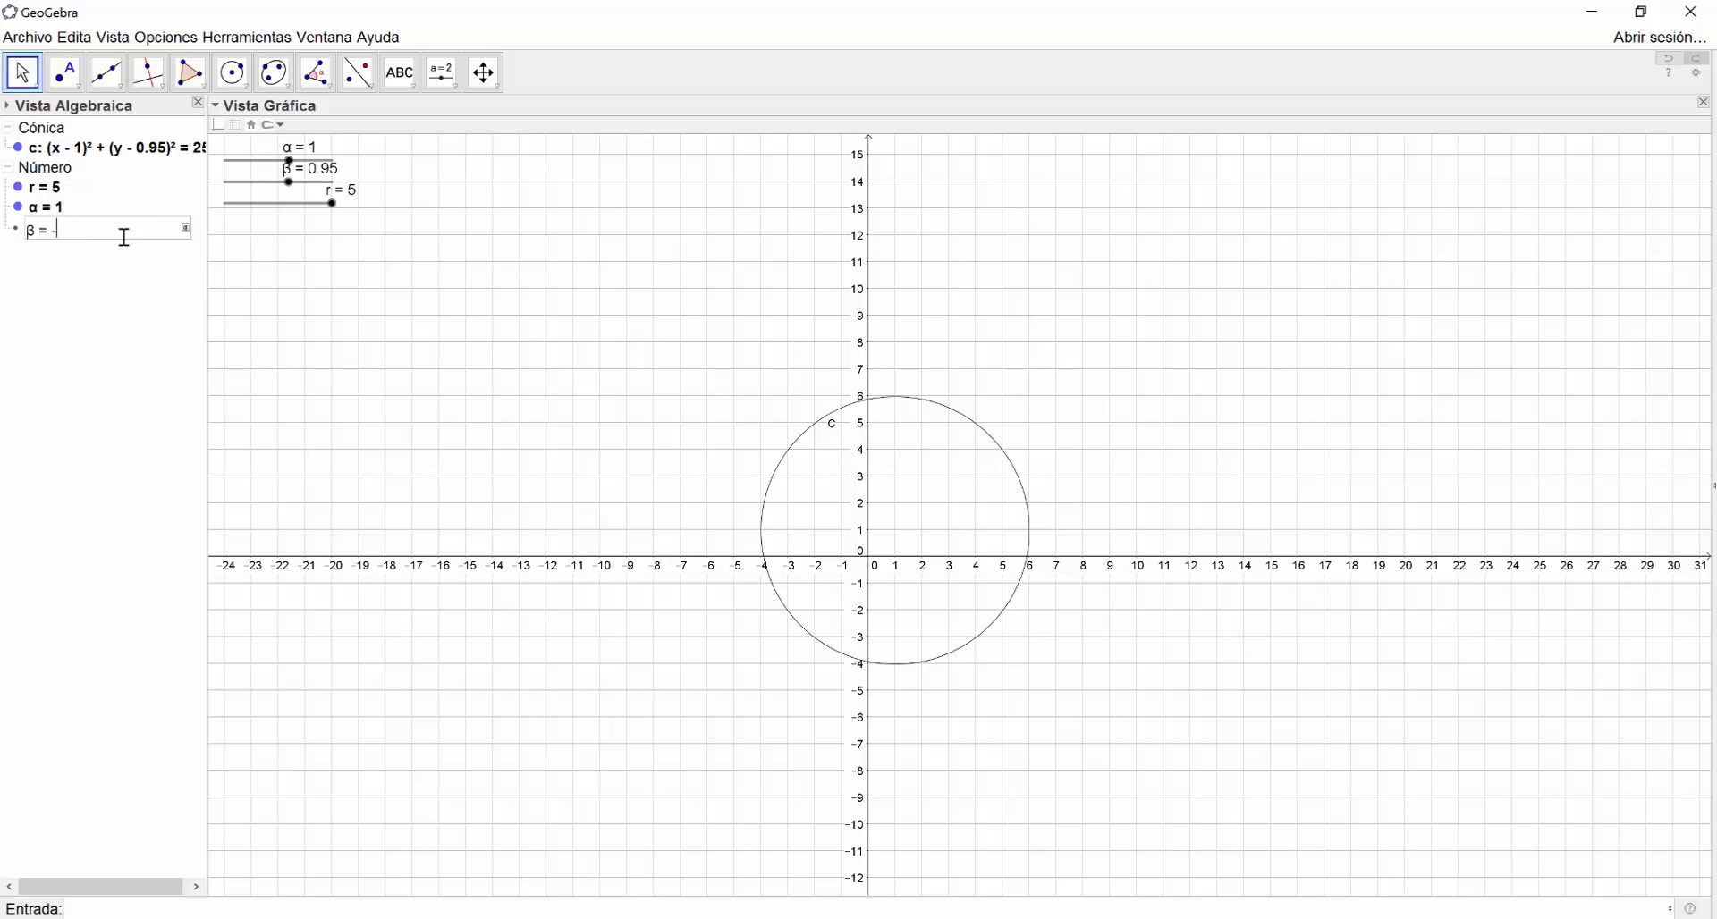
key(Return)
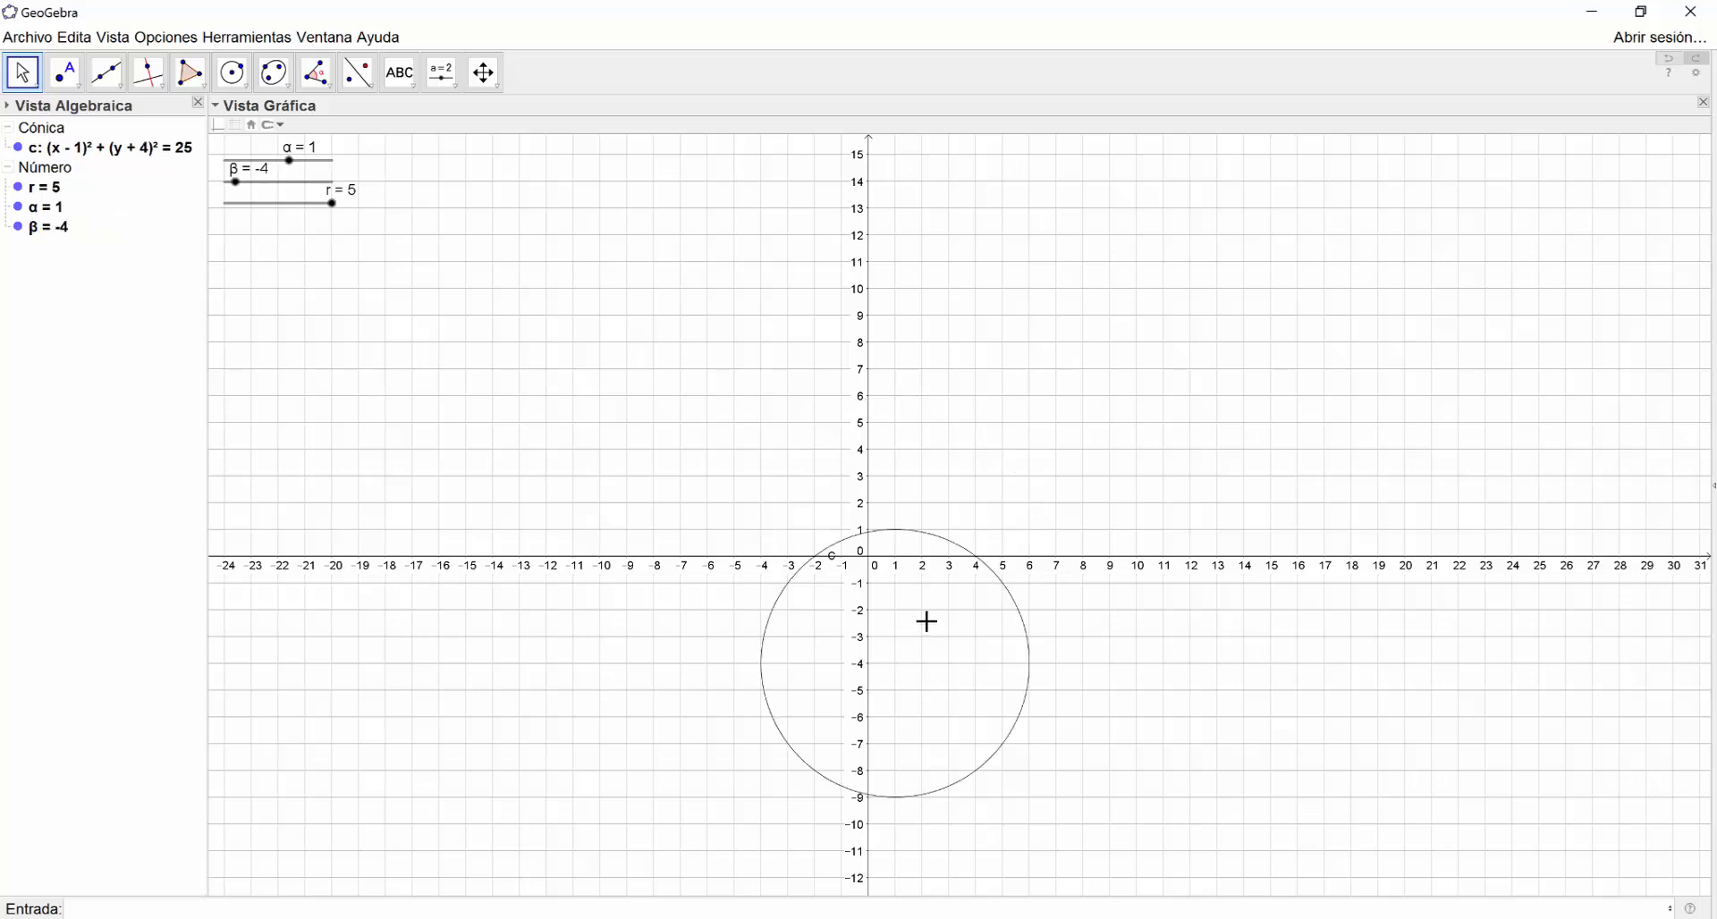
Create the circle's centre point with the command Centro[c]
scroll(916, 594, up, 2)
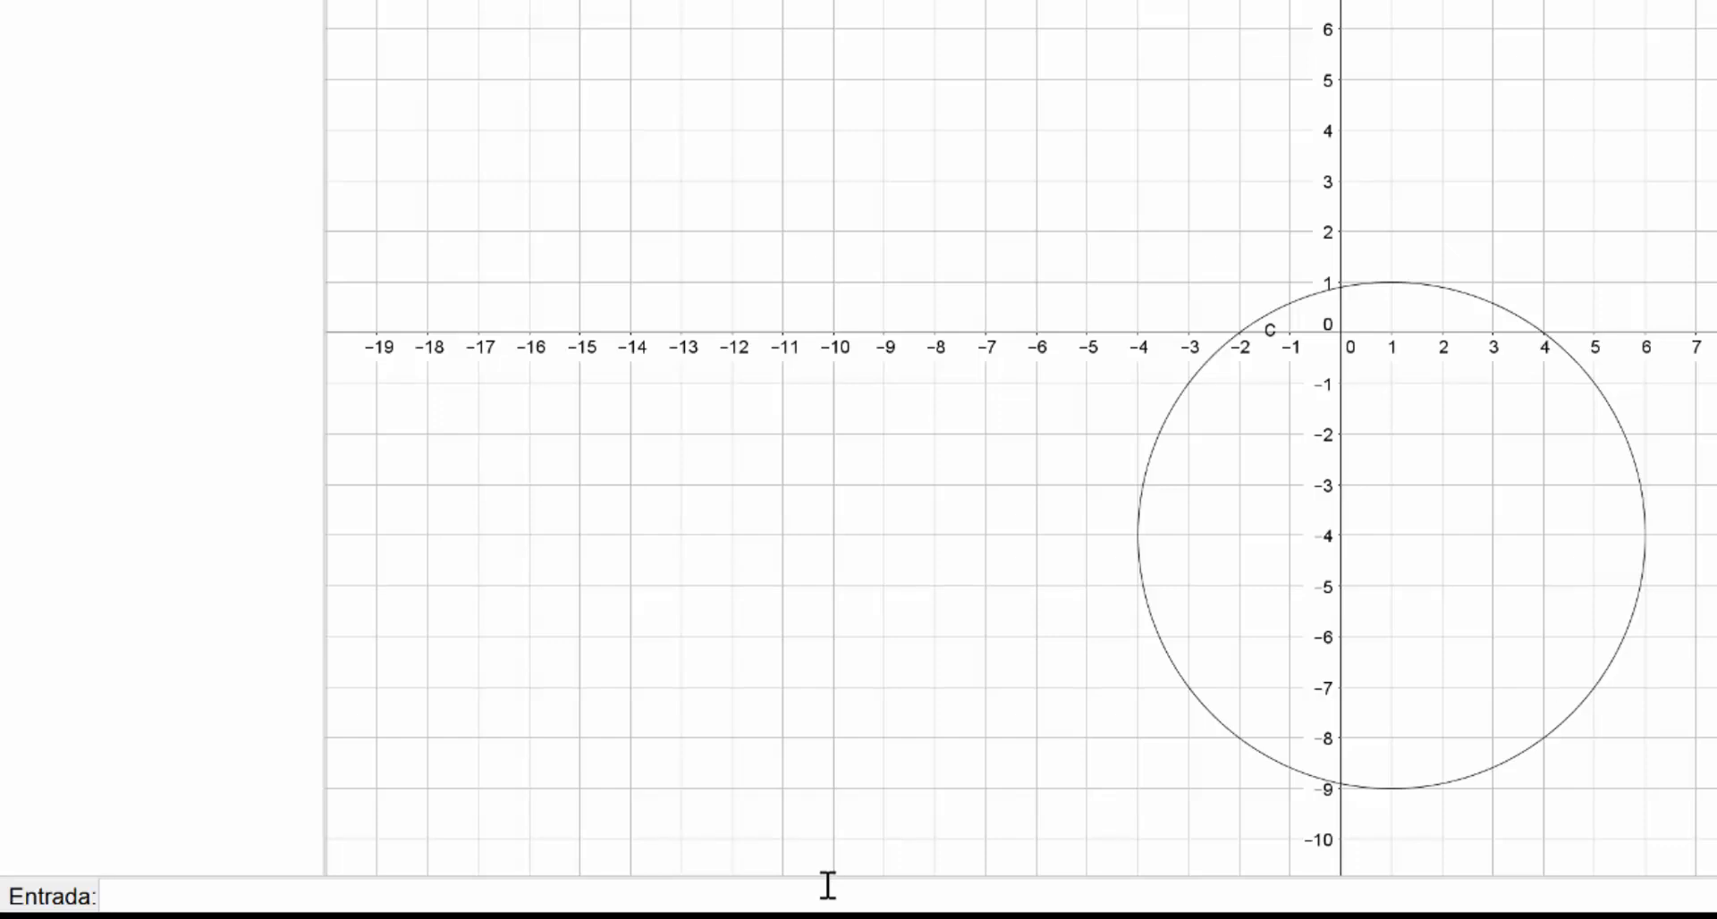
text(ntr)
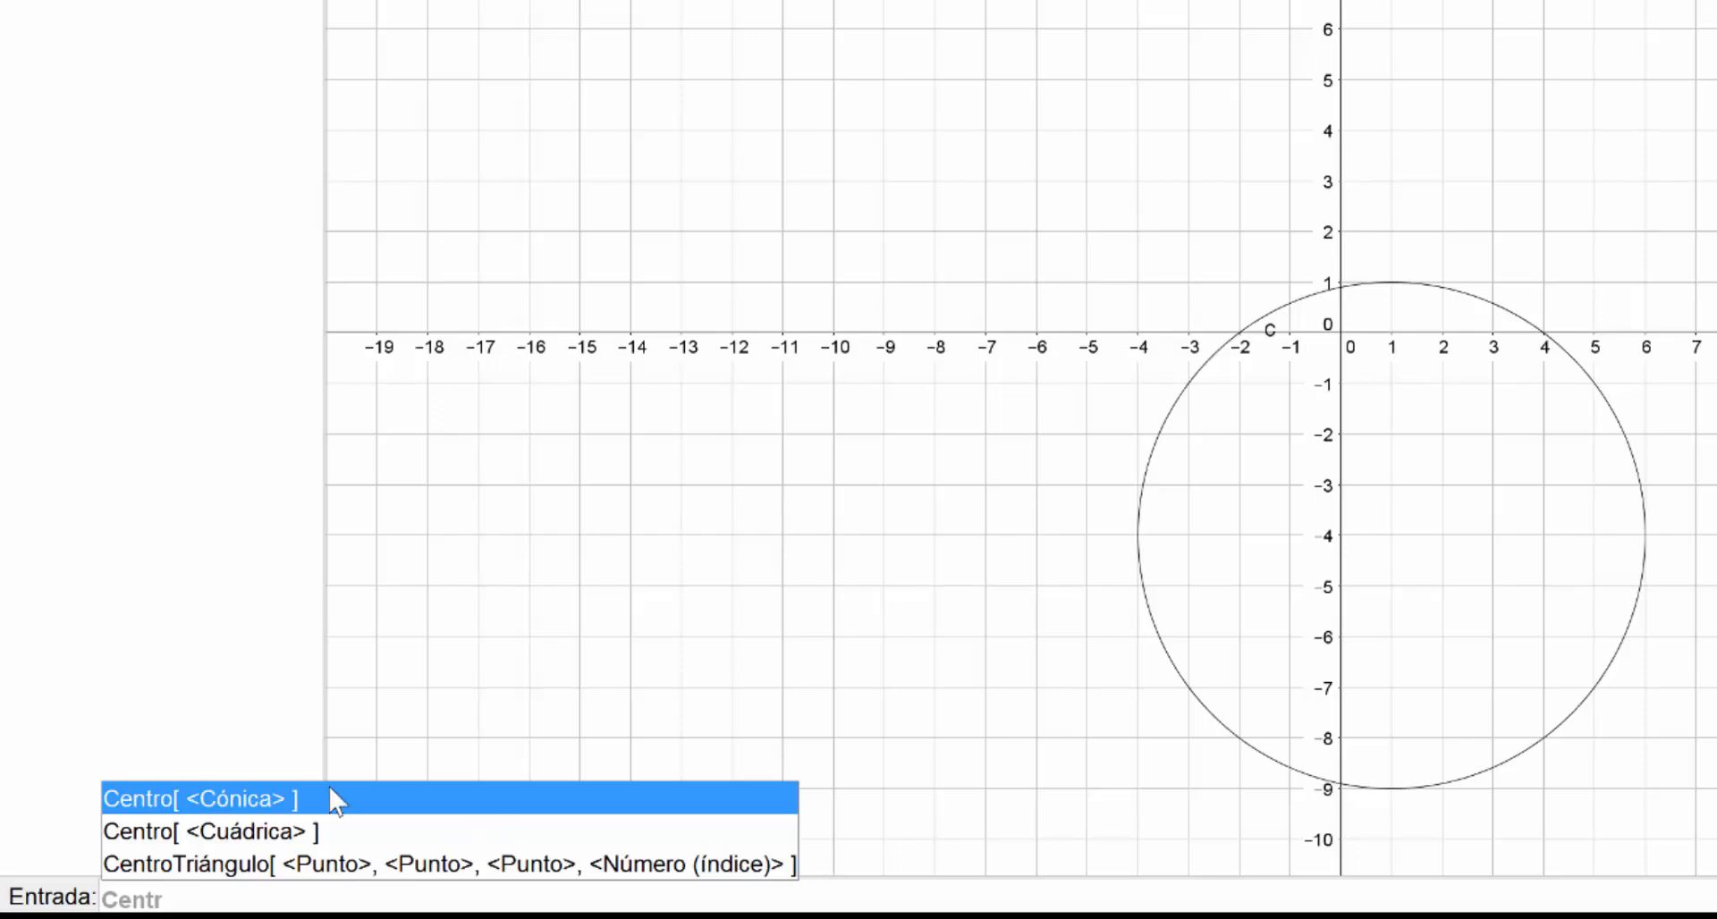
click(234, 801)
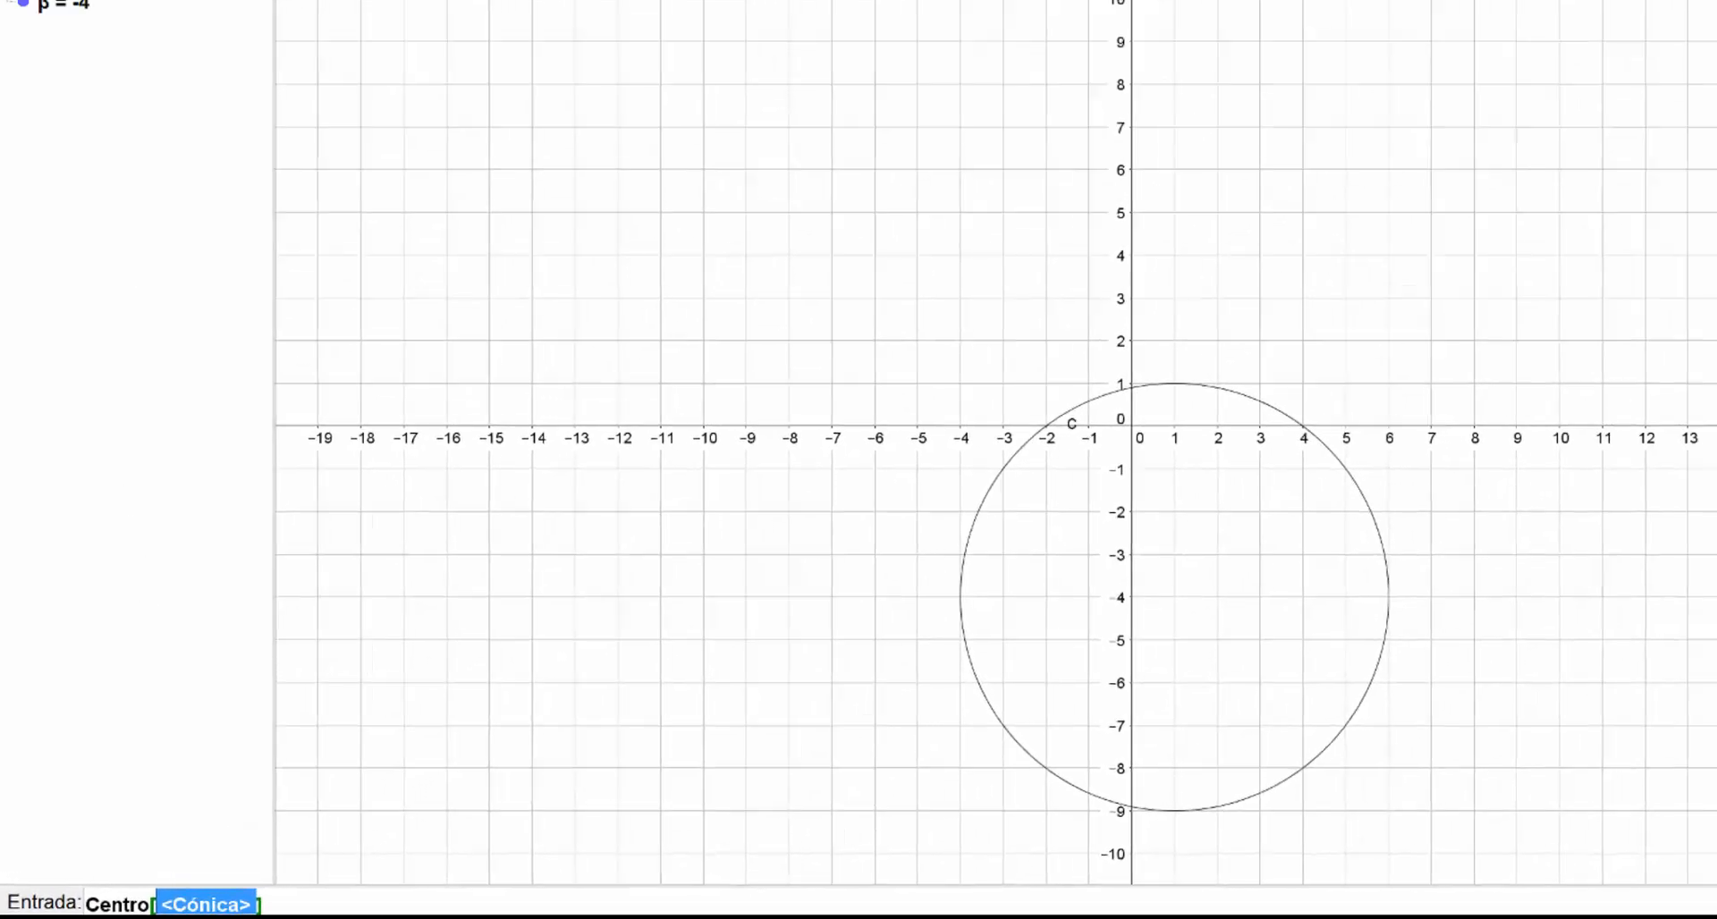
text(c)
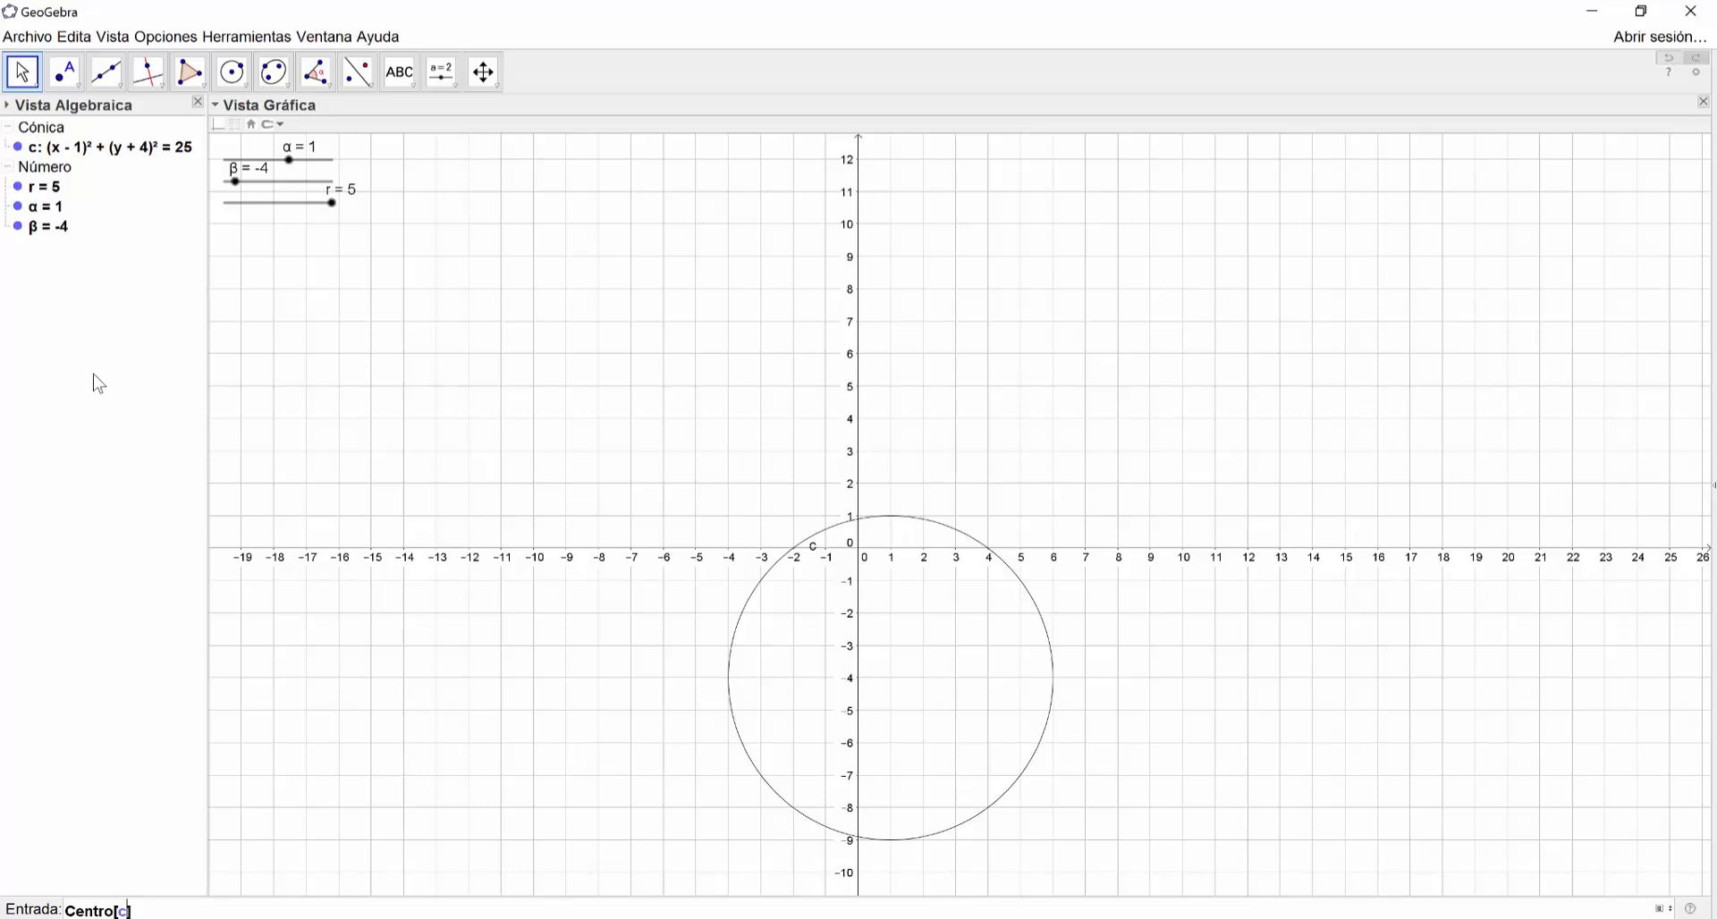
key(Return)
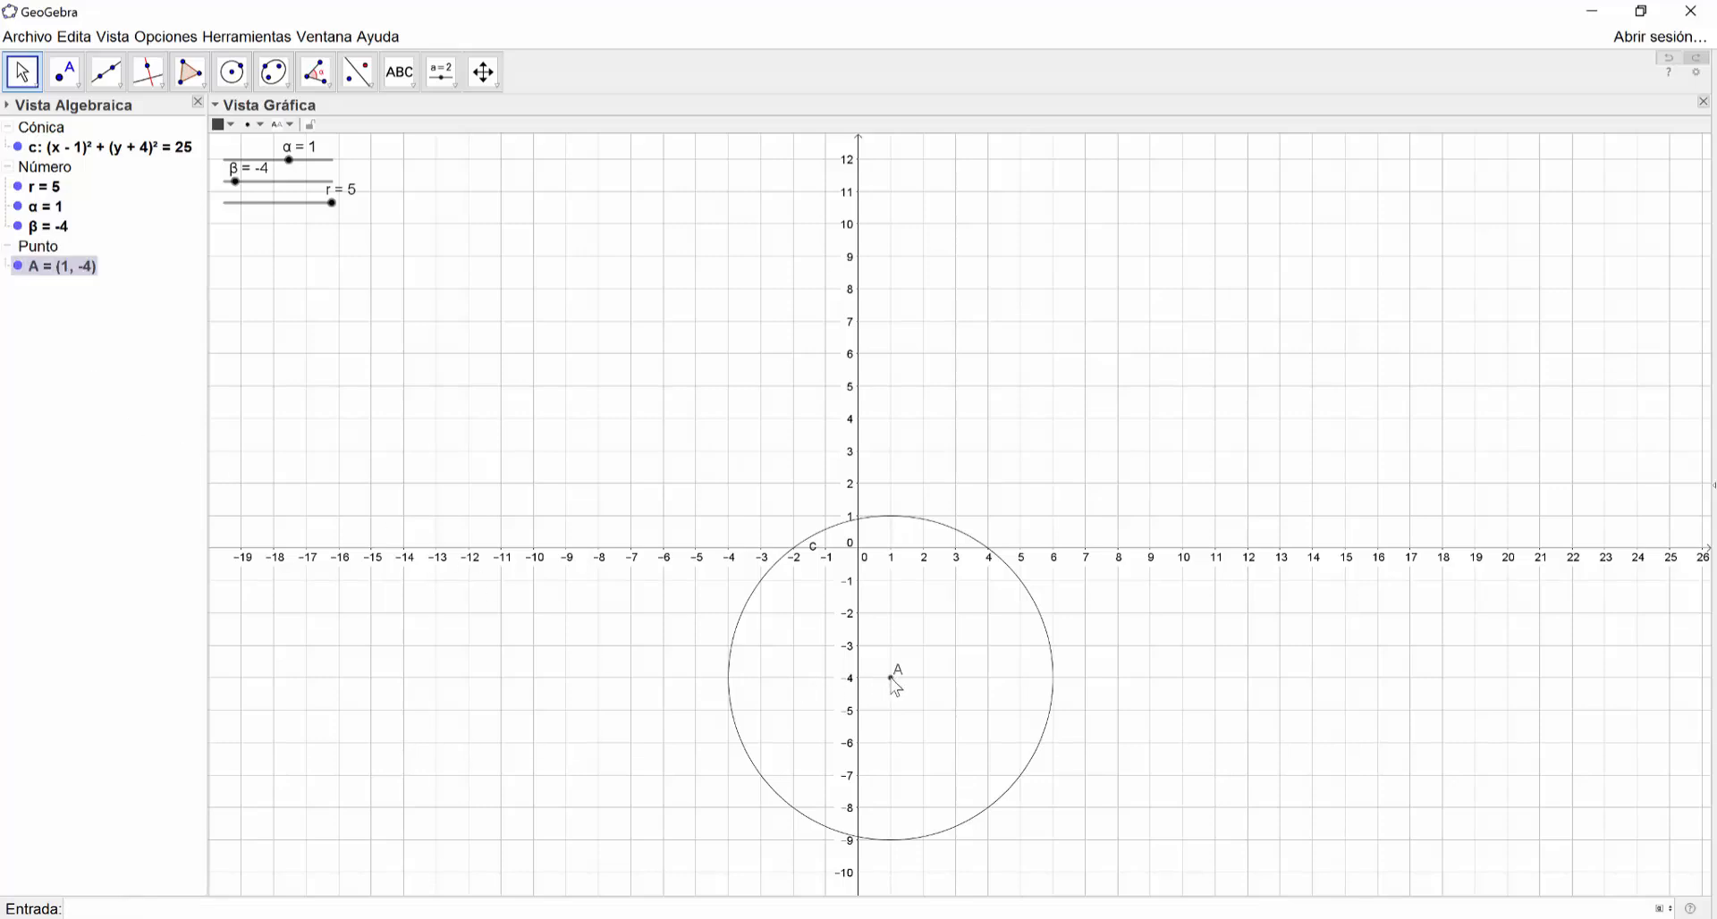
Rename the circle's centre point A as O in its properties
mouse_move(902, 684)
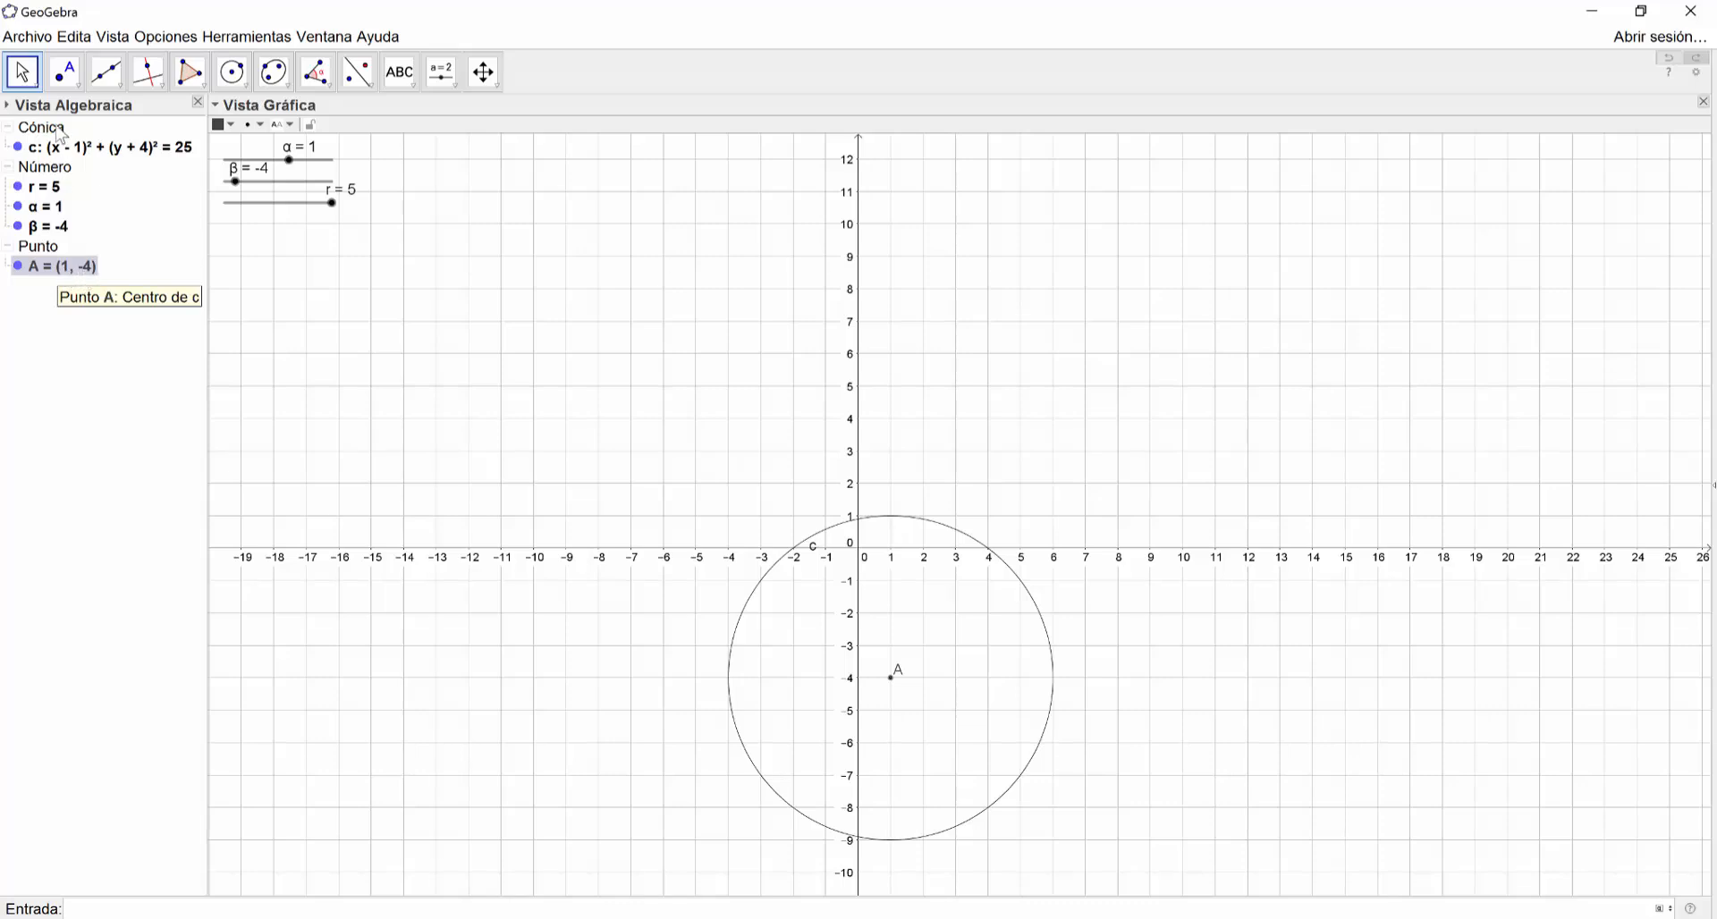
right_click(891, 682)
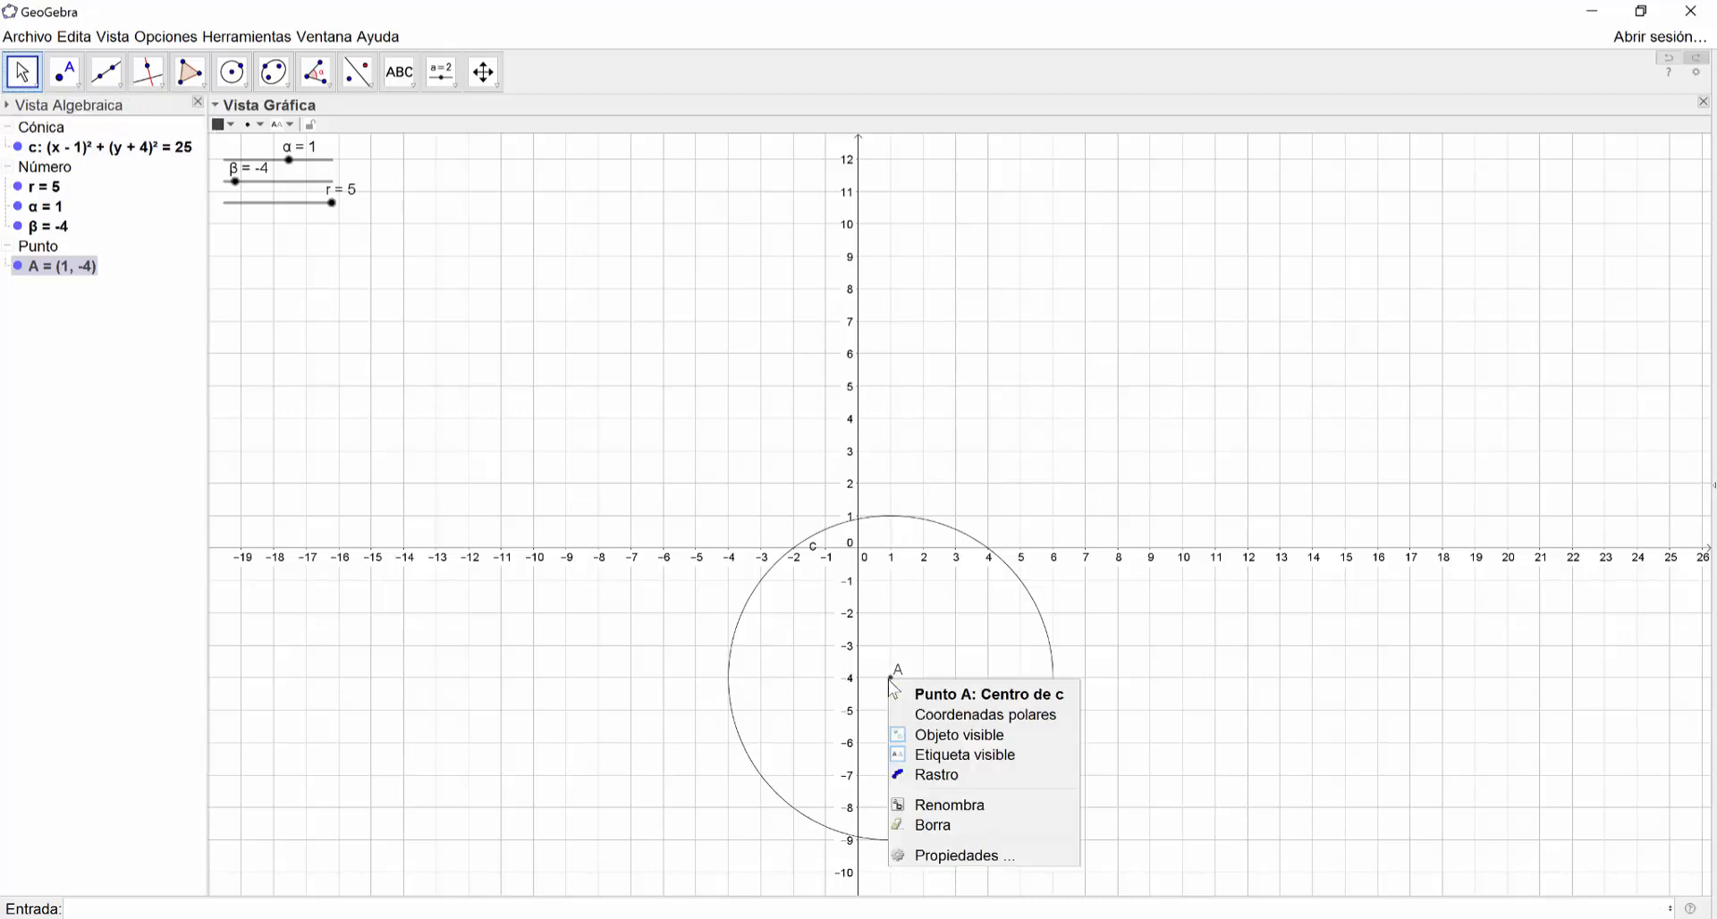
click(967, 859)
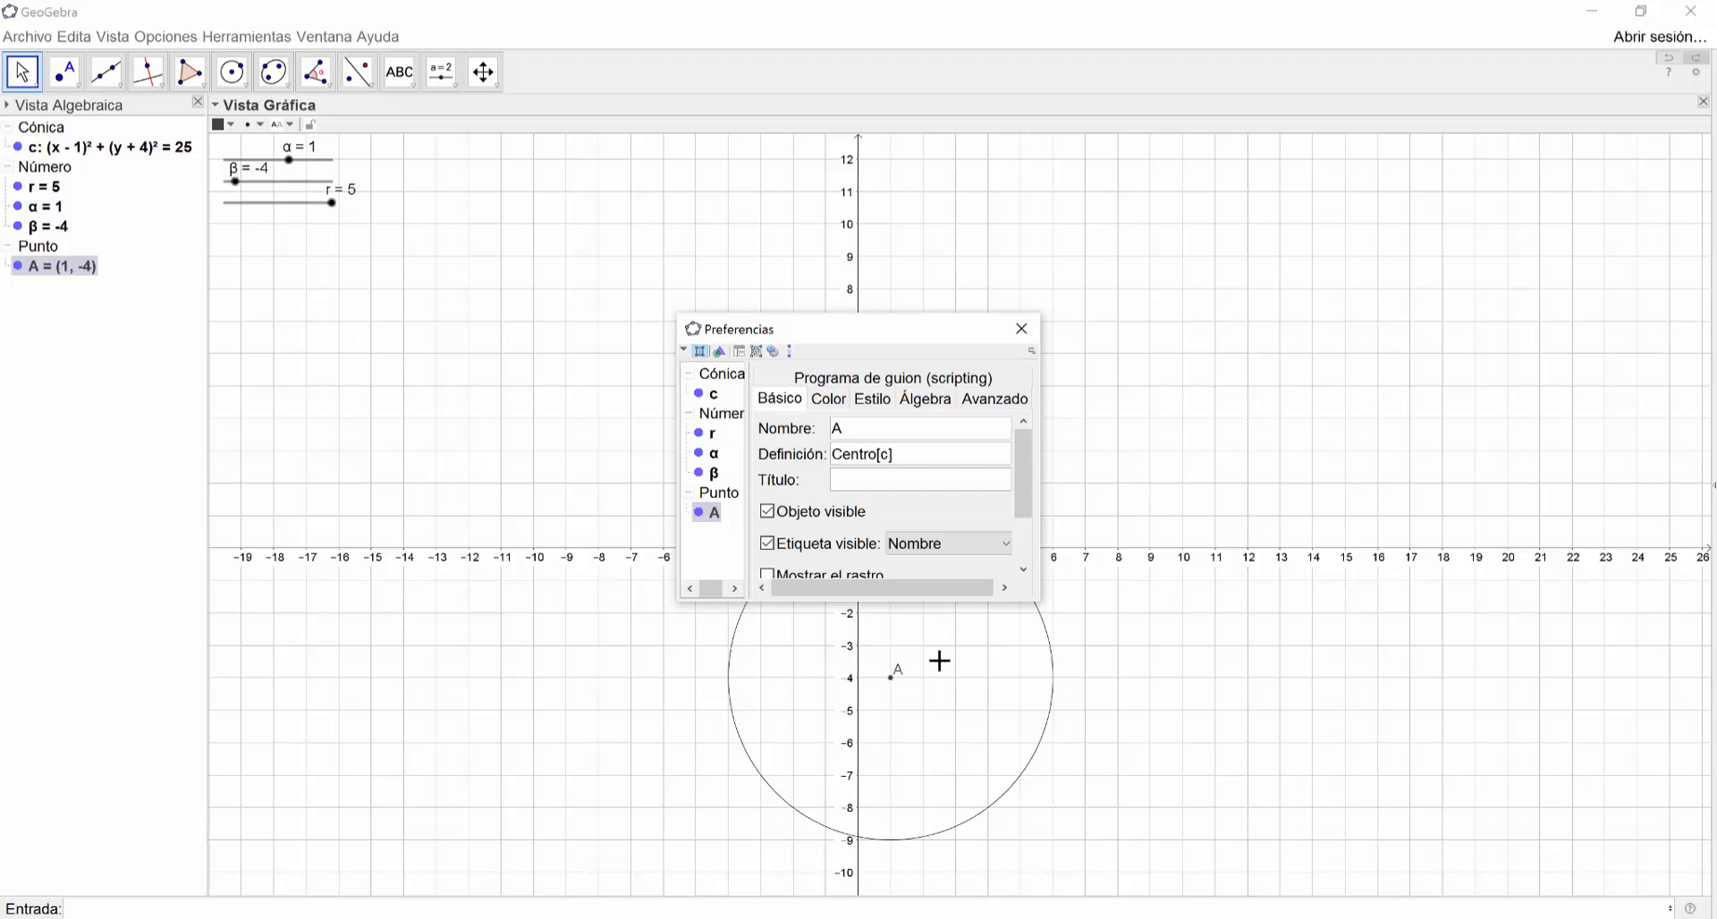
double_click(835, 433)
drag(1035, 600, 1471, 822)
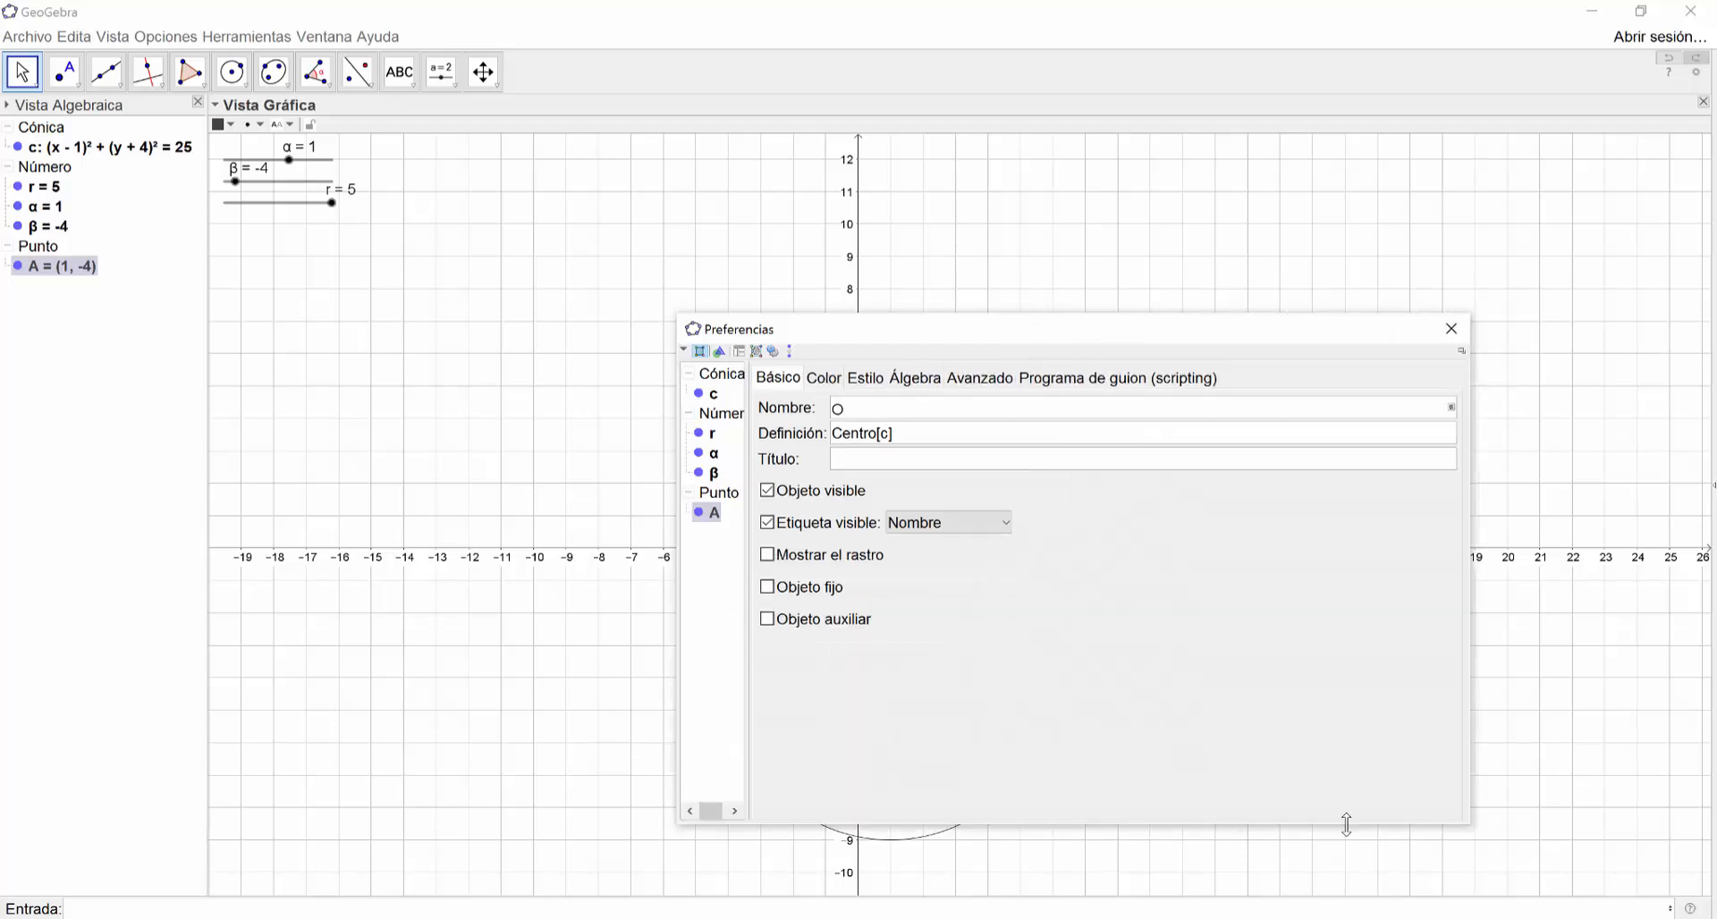
click(1451, 329)
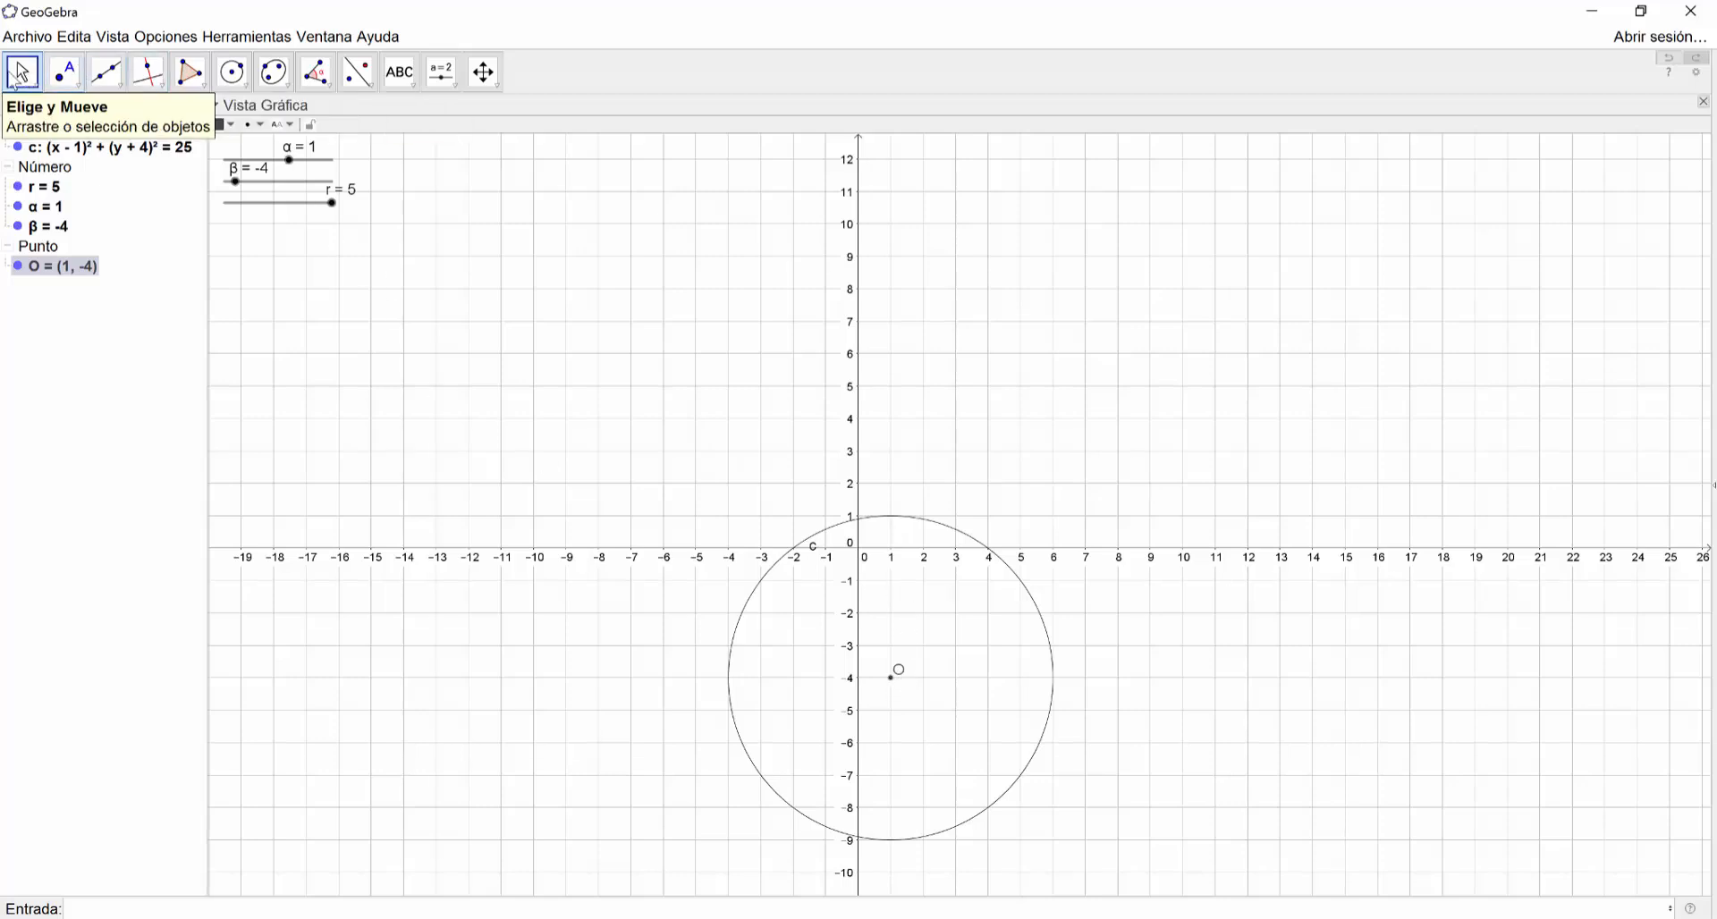
Colour circle c red and make its outline thicker
click(907, 518)
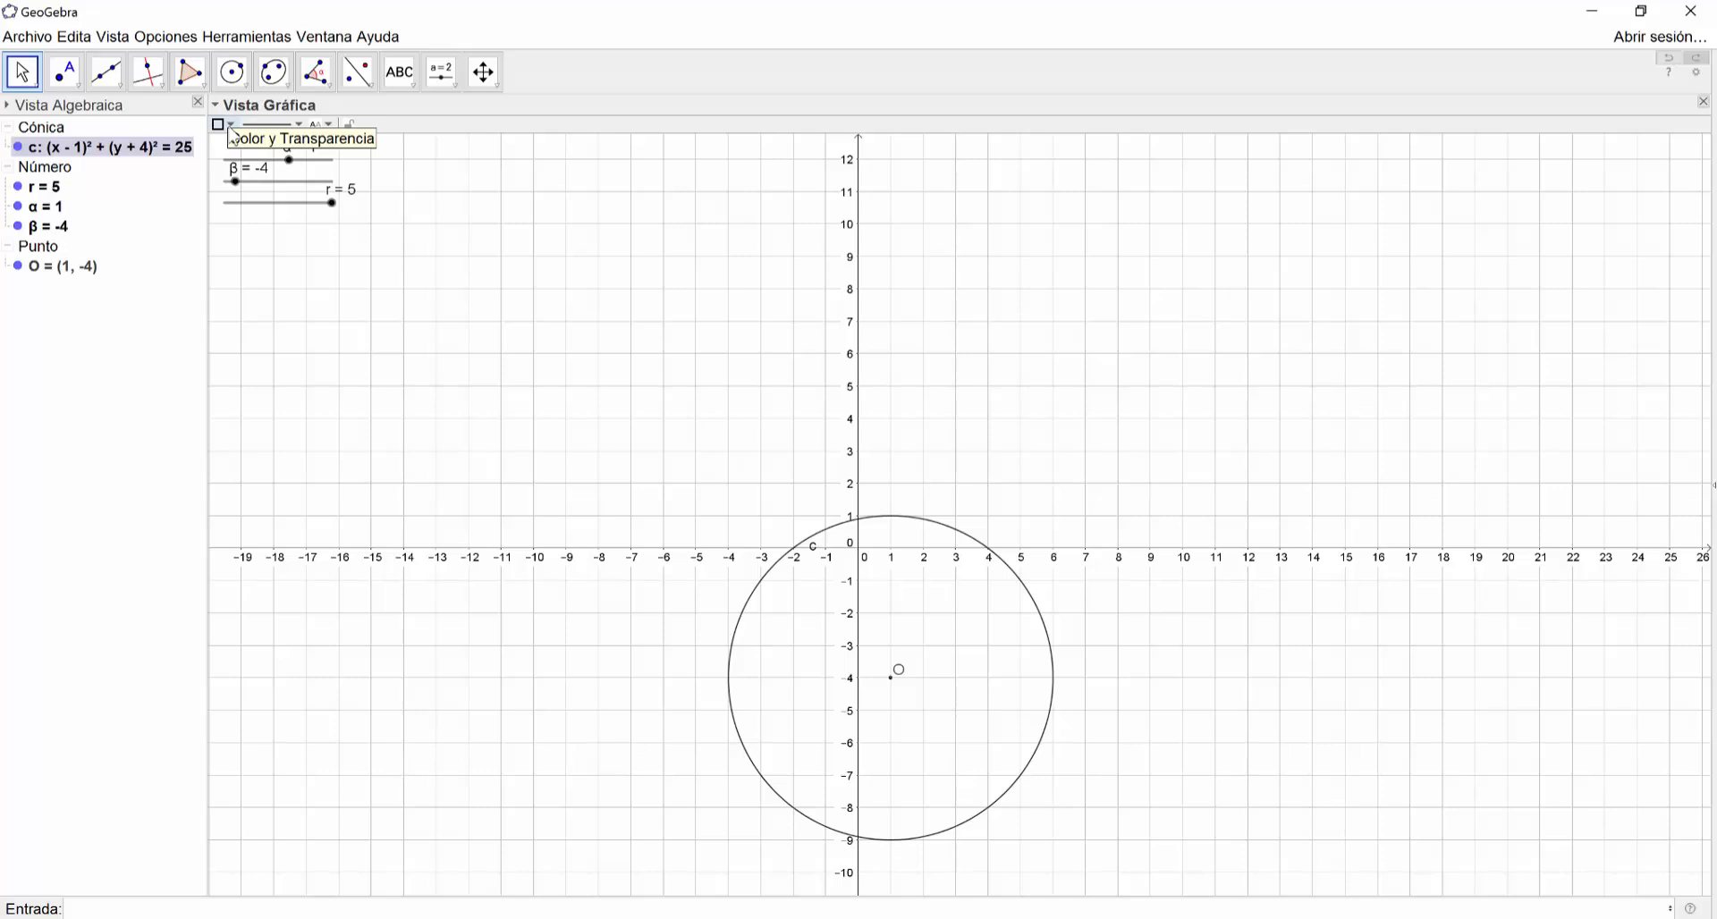
click(234, 127)
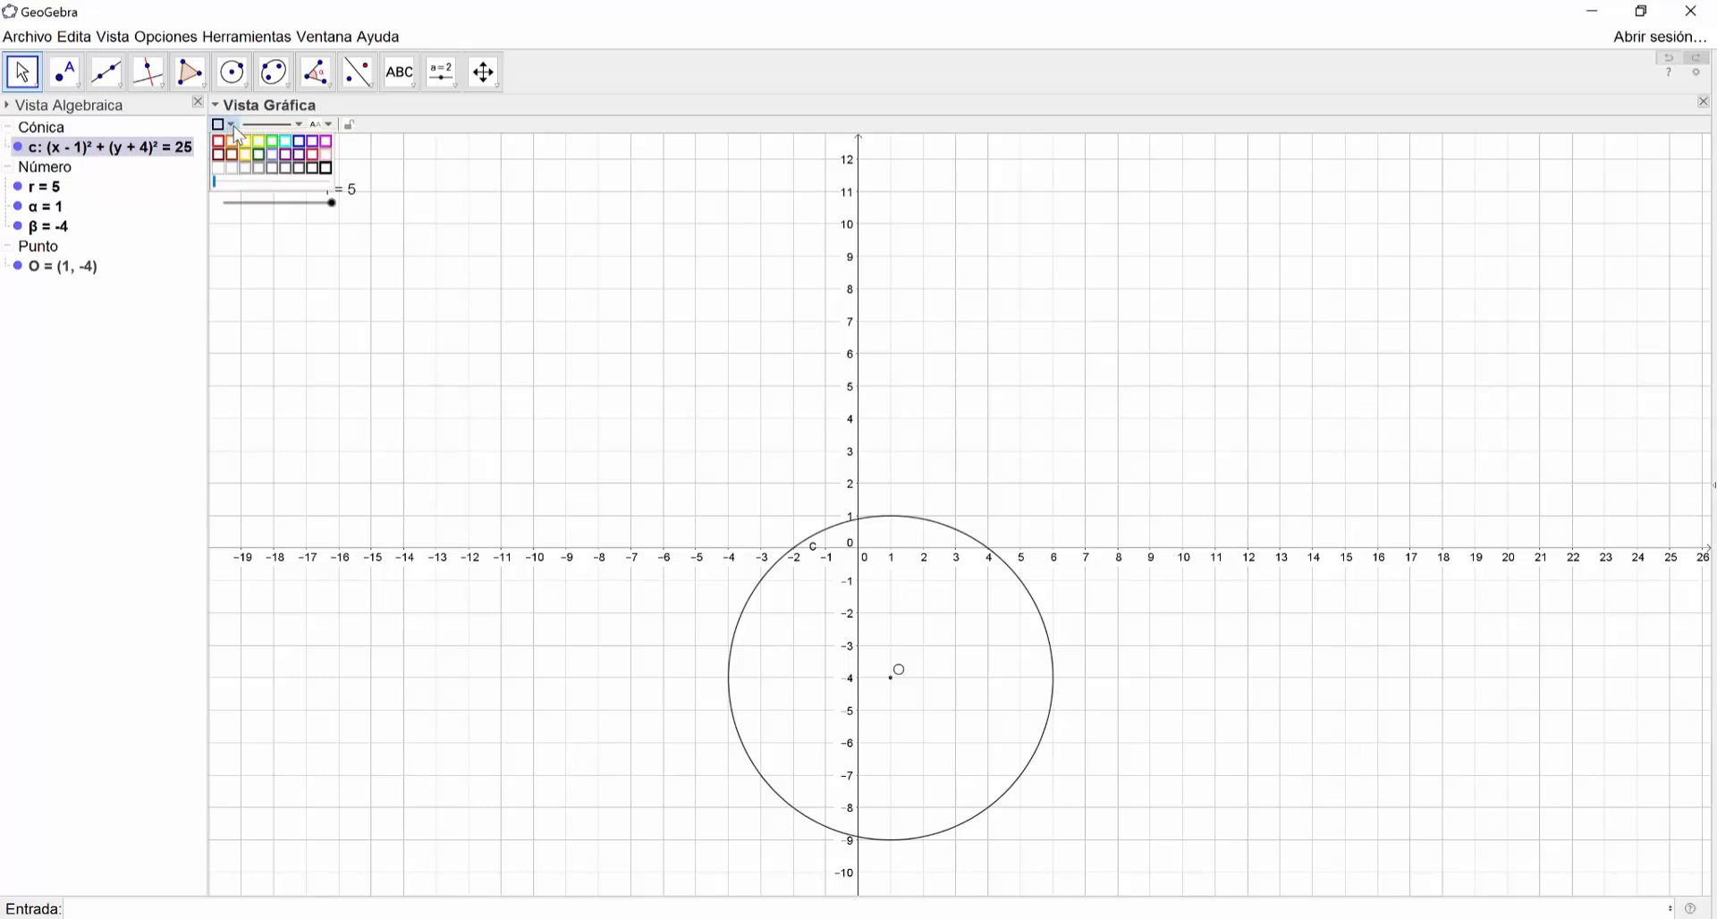
click(219, 143)
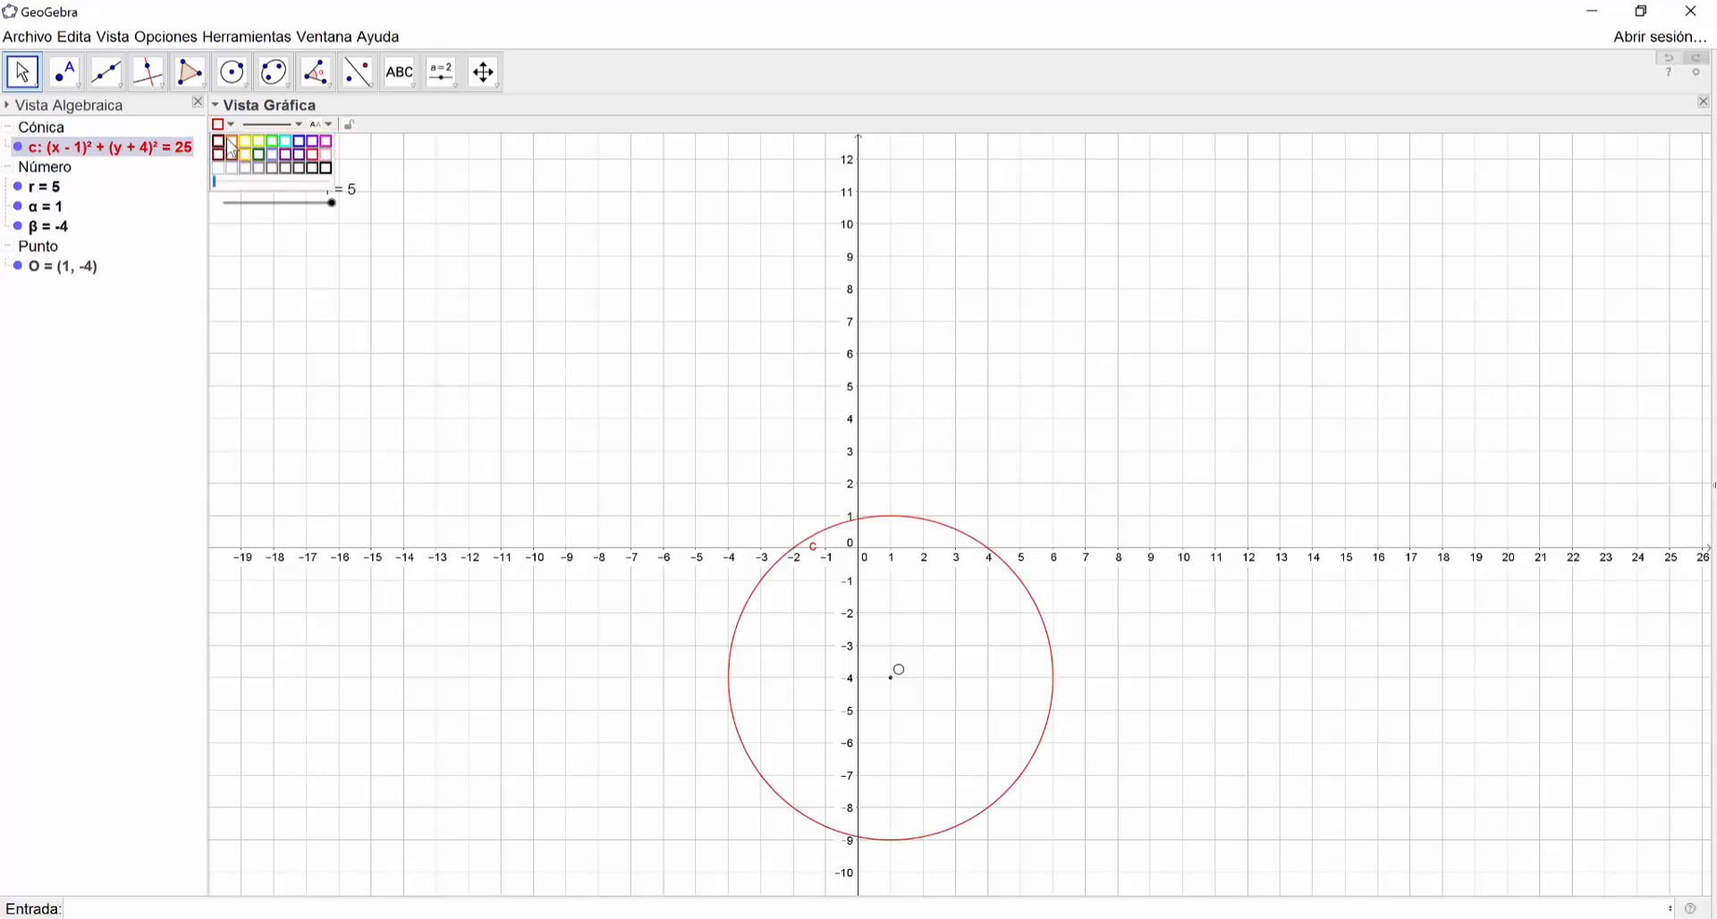
click(298, 124)
drag(252, 234, 281, 235)
click(219, 447)
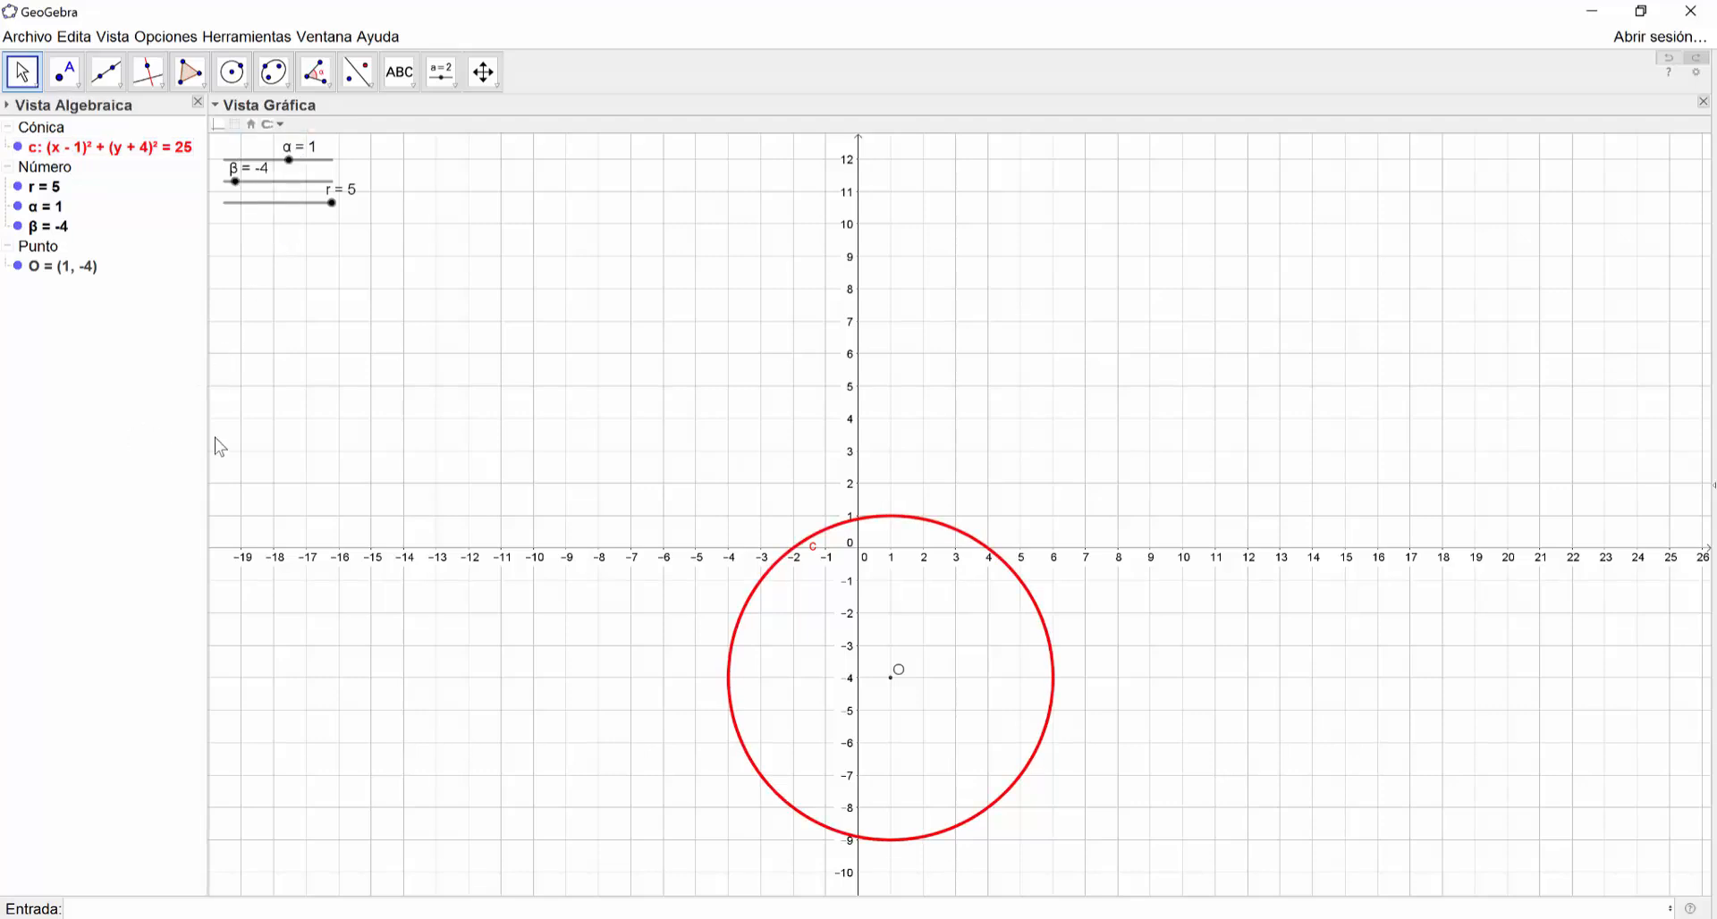
Change the display style of centre point O to a larger cross
click(891, 678)
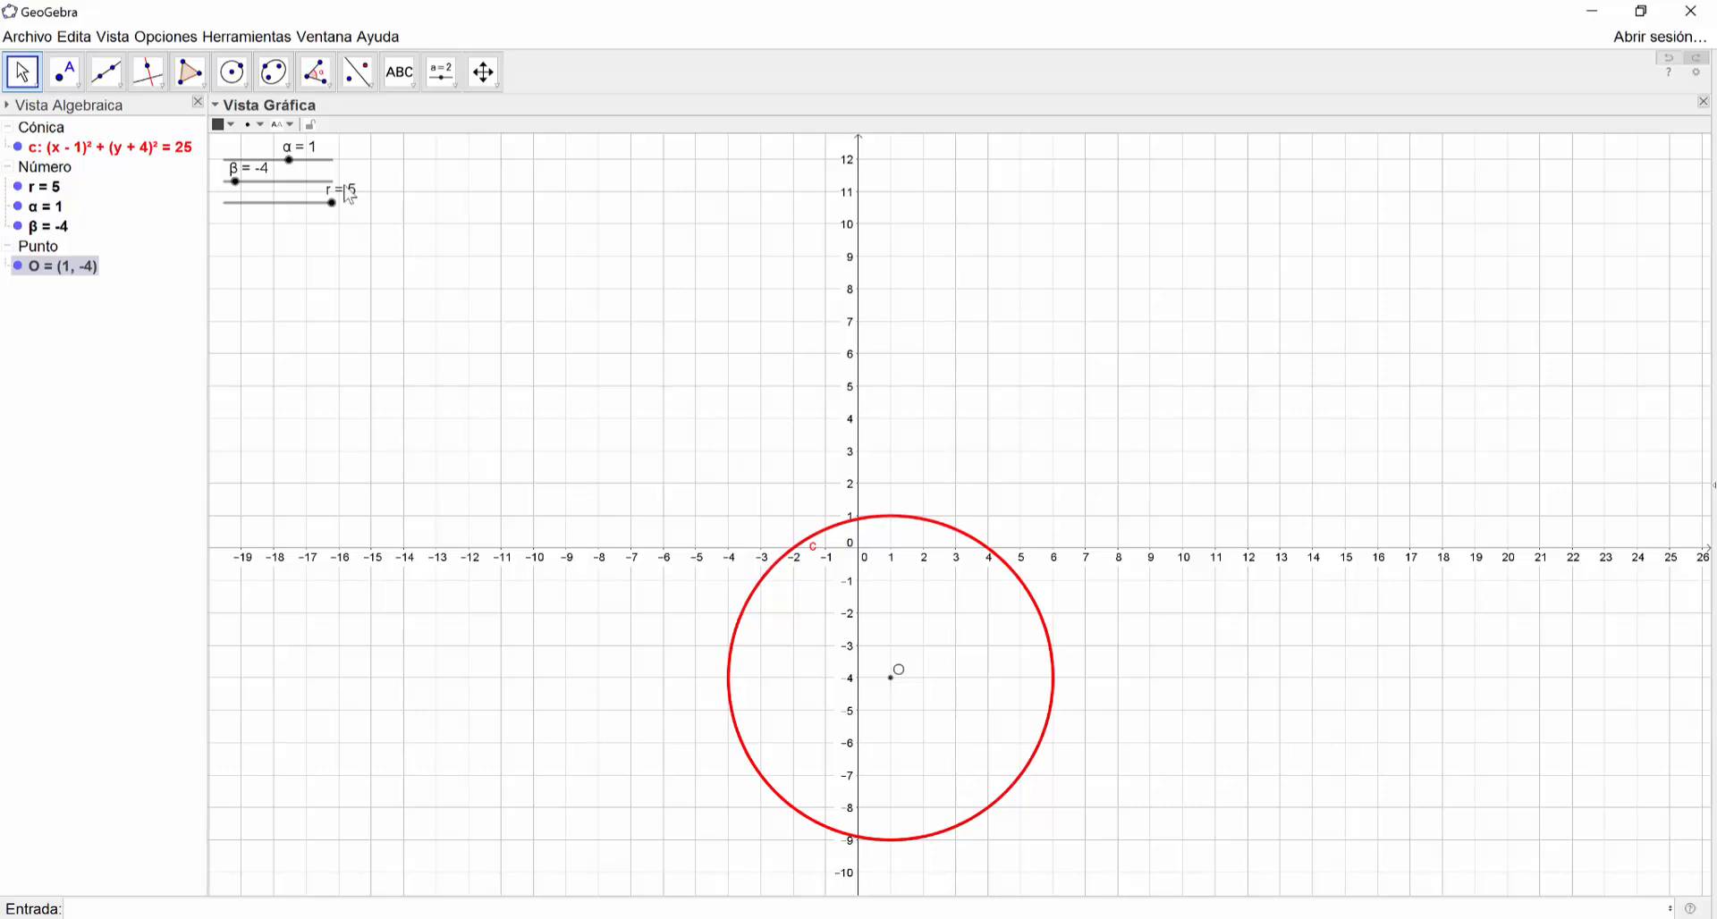
click(258, 126)
drag(265, 170, 313, 173)
click(1246, 436)
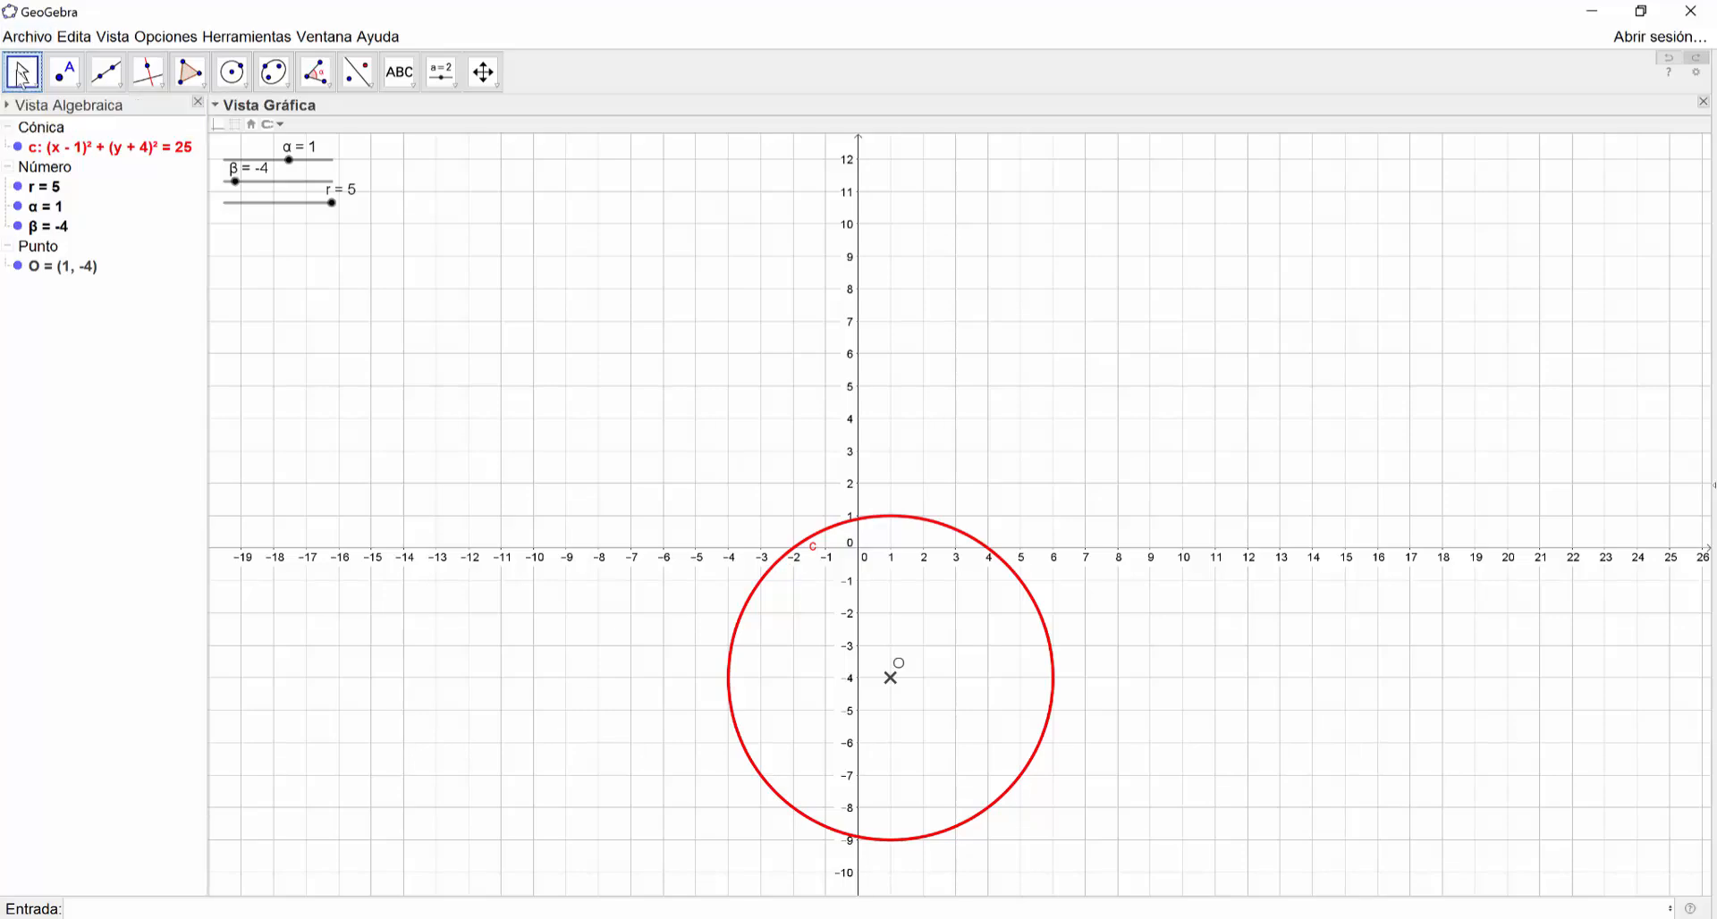
Hide circle c and its centre point O in the graphics view
scroll(927, 640, up, 1)
scroll(929, 642, down, 1)
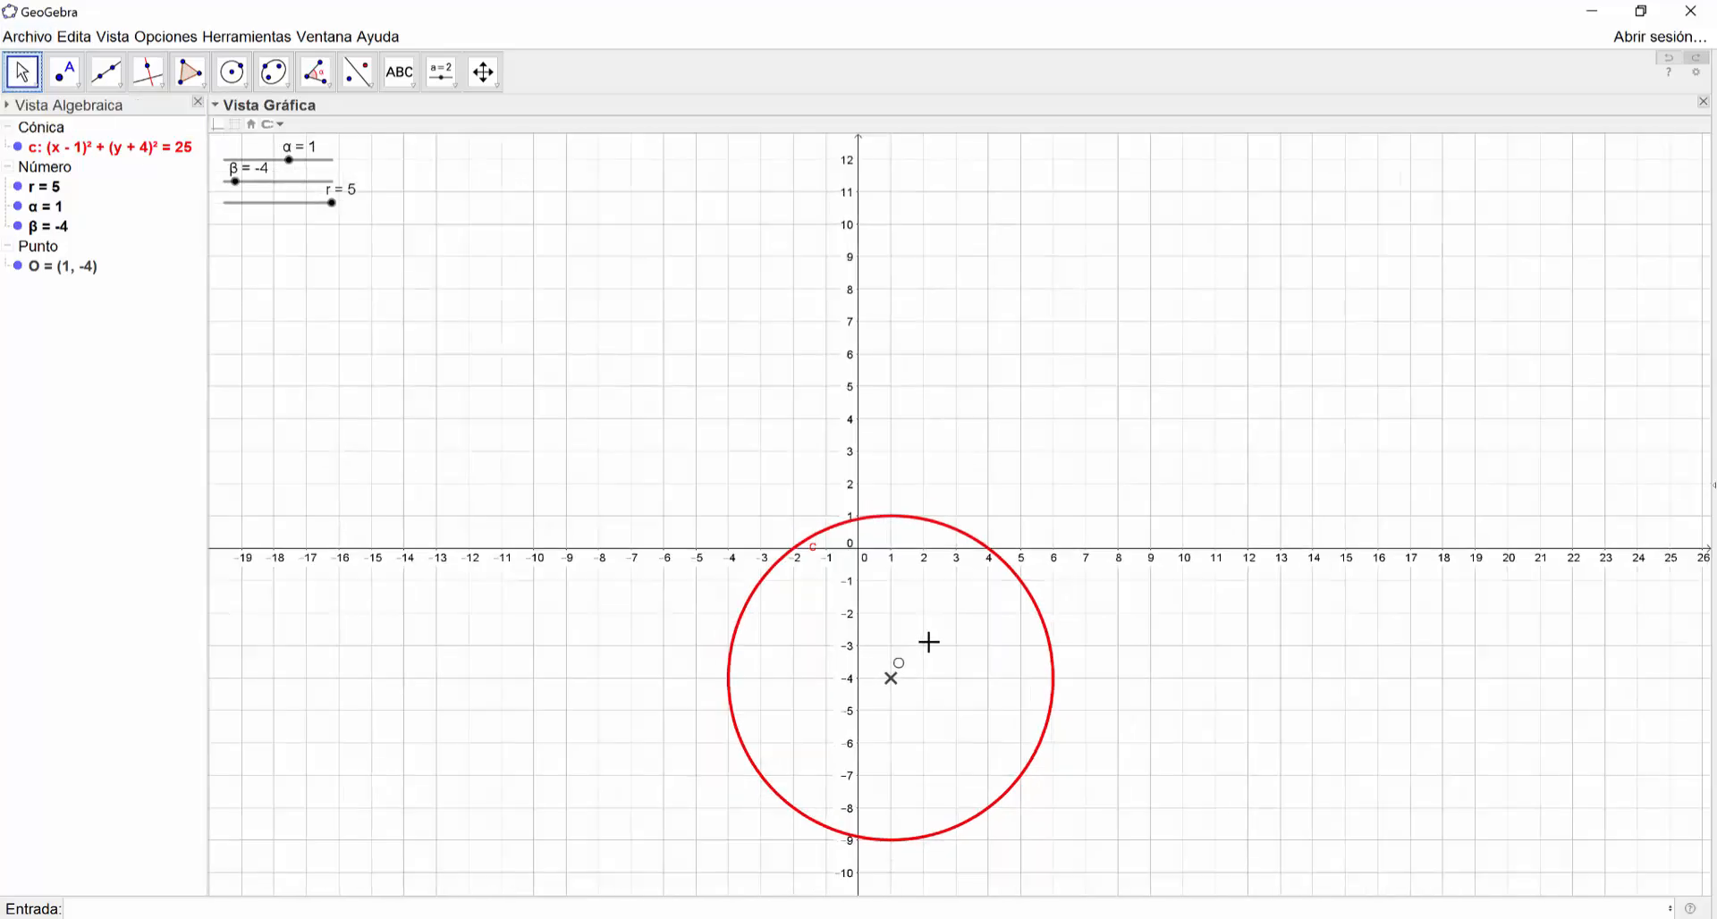
drag(932, 644, 909, 553)
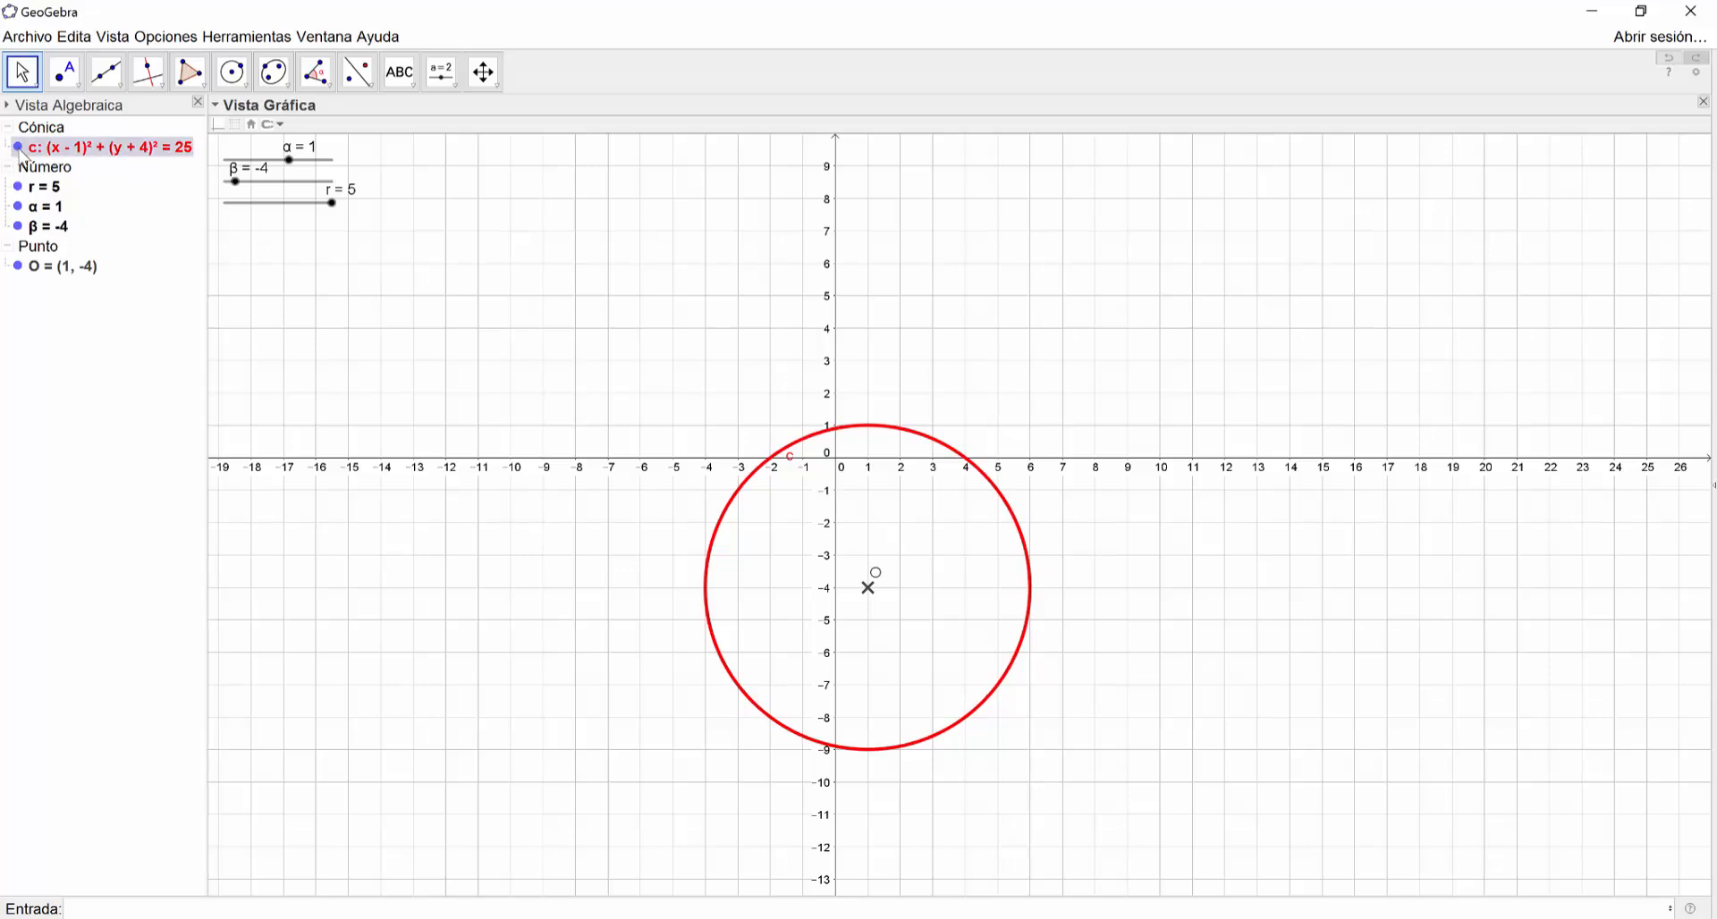
click(17, 148)
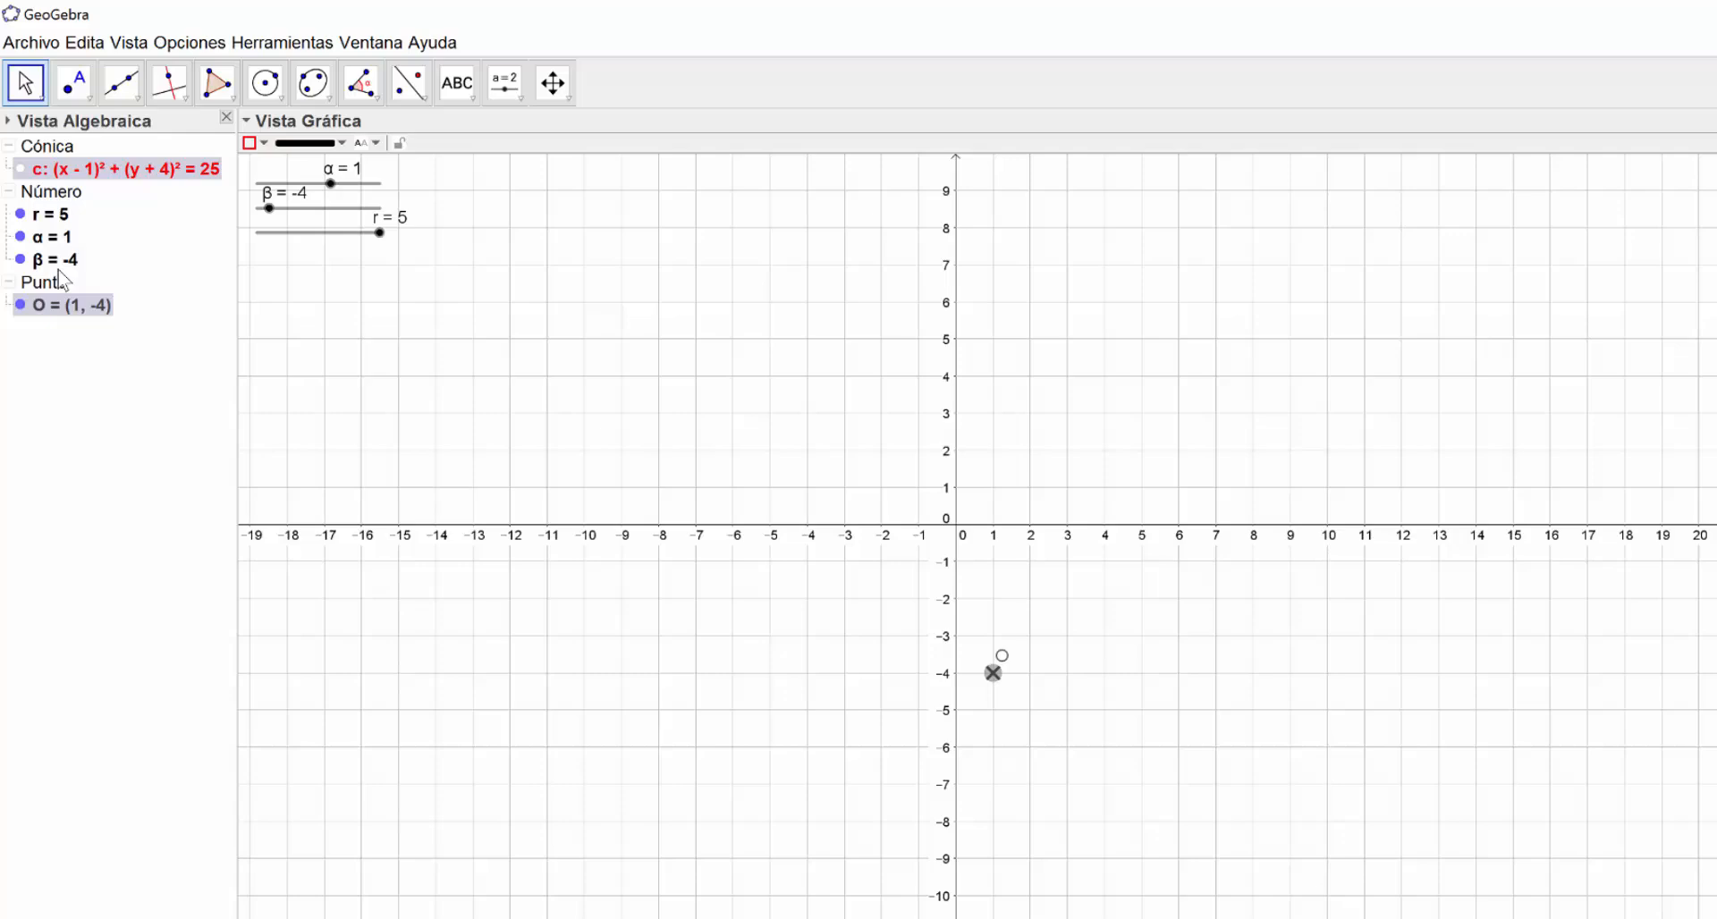
click(20, 306)
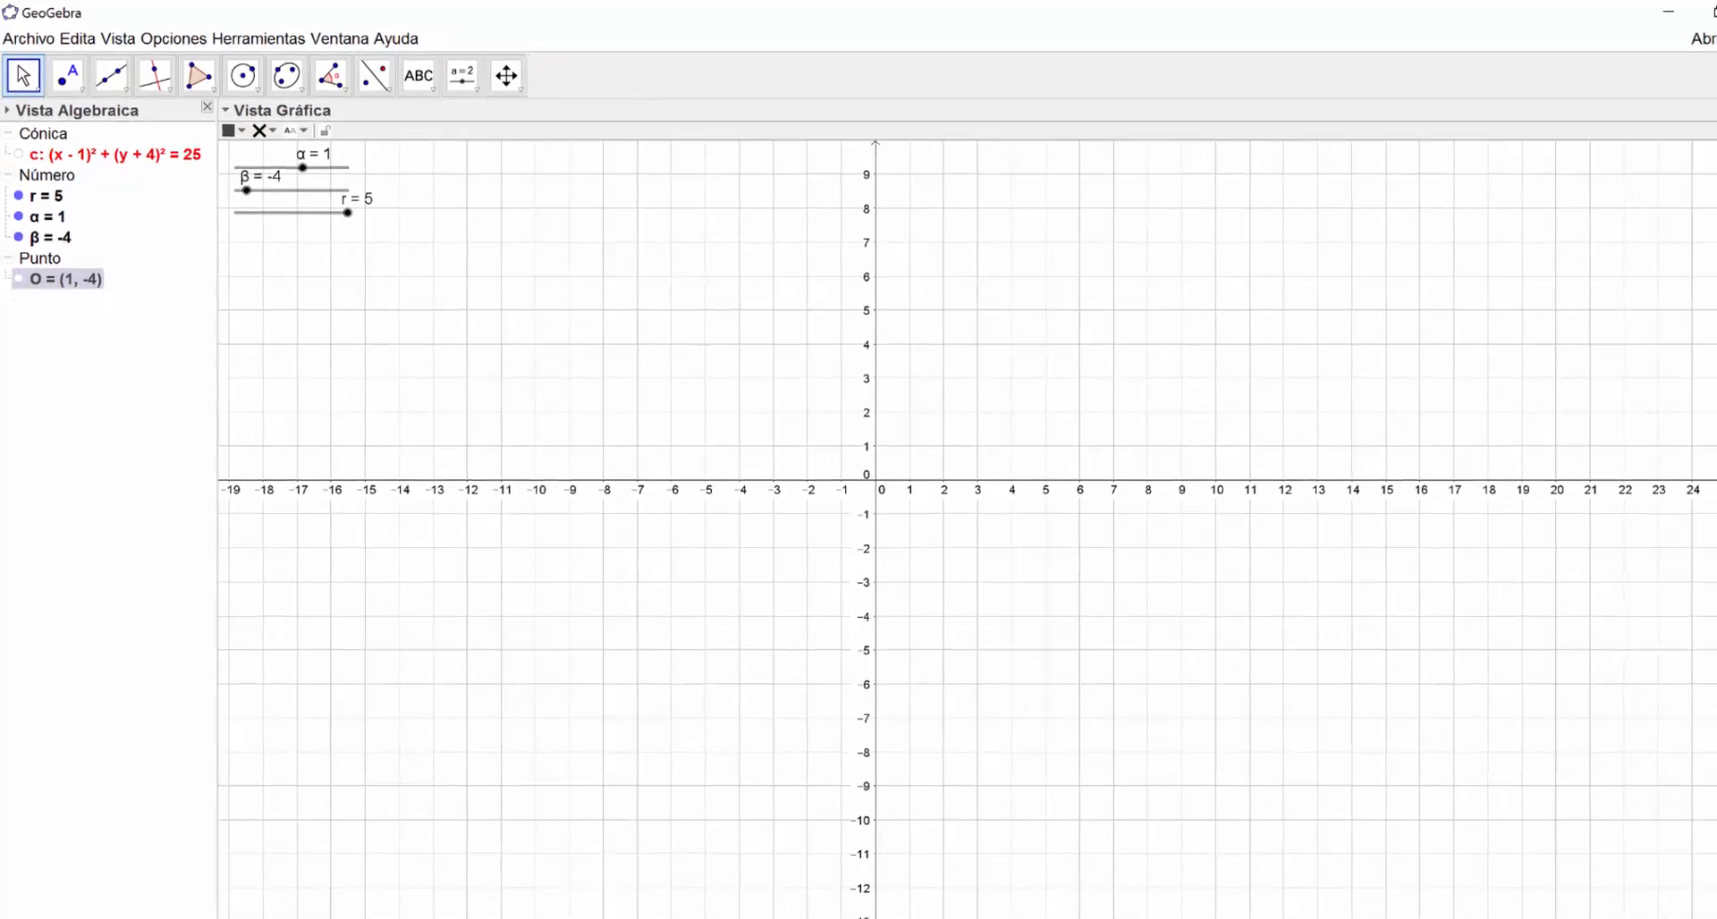
Switch to Resumen de cónicas.docx in Word and copy the horizontal-axis parabola's canonical equation, (y − β)² = 4p(x − α)
click(445, 912)
click(679, 583)
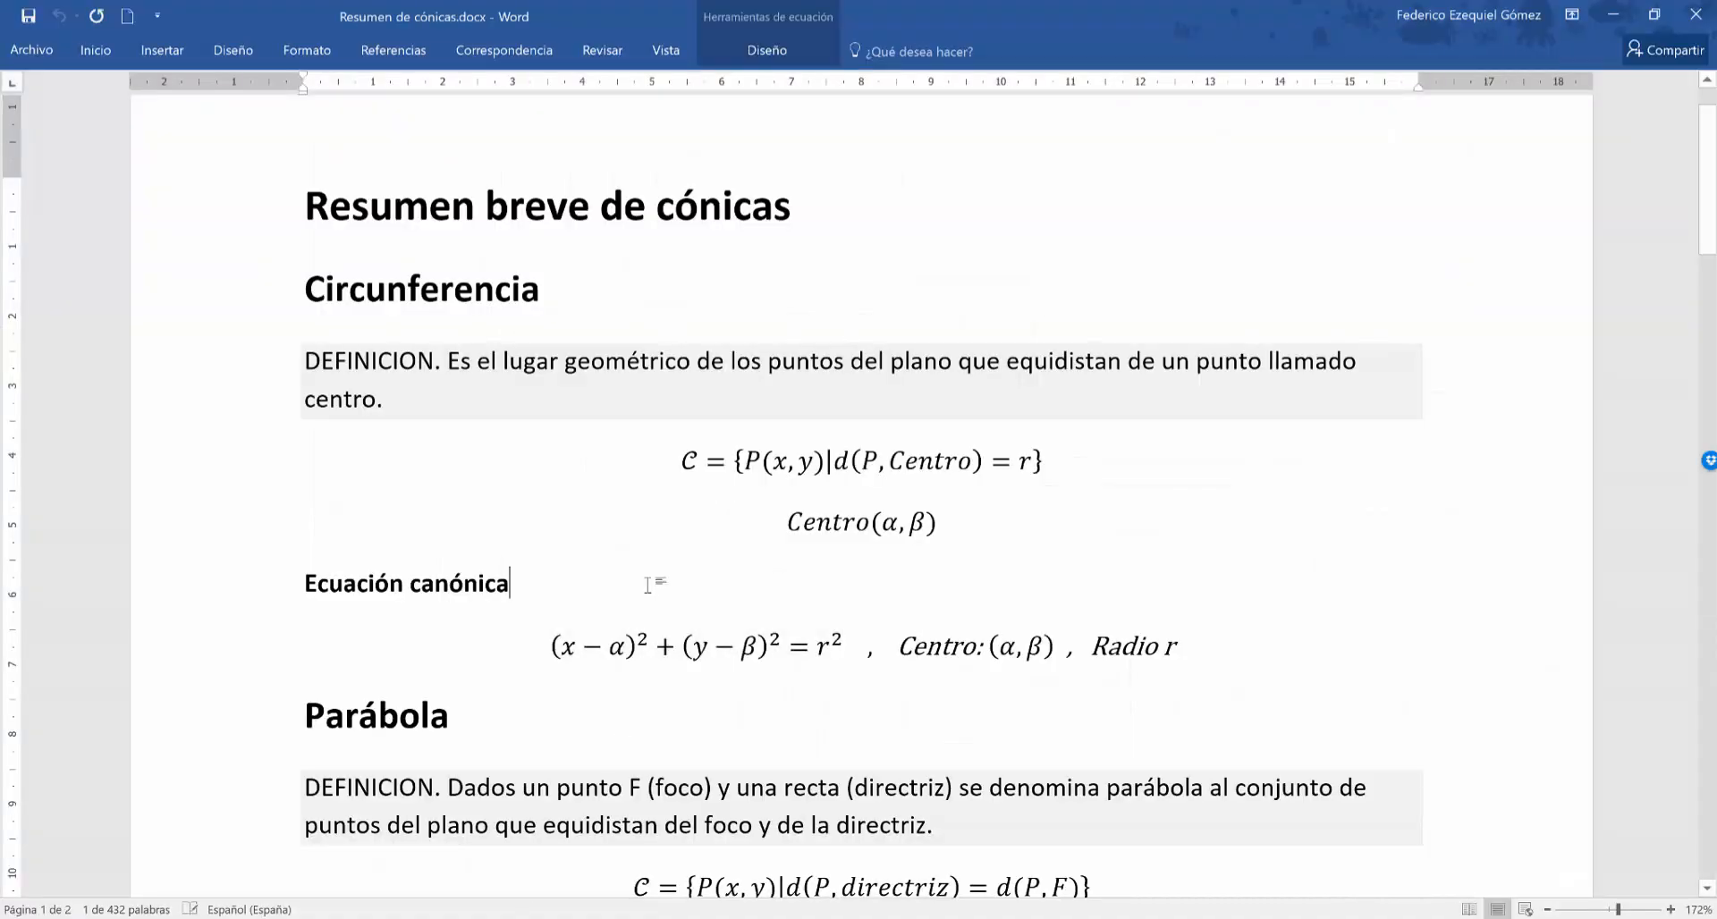
scroll(709, 625, down, 2)
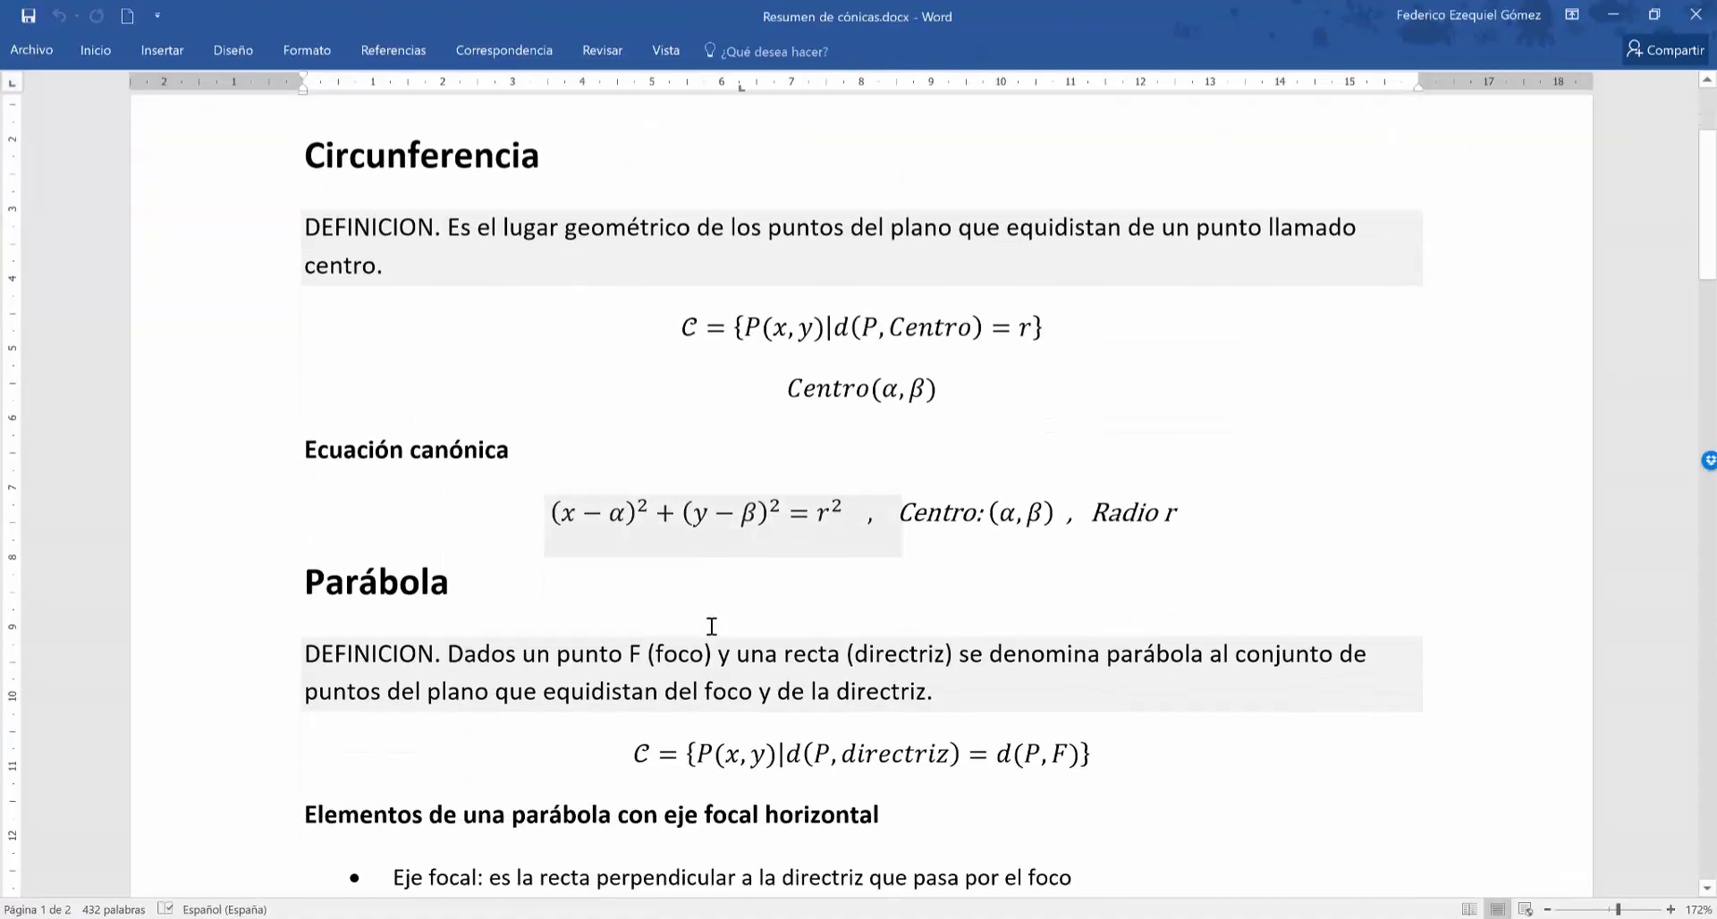
scroll(709, 577, down, 2)
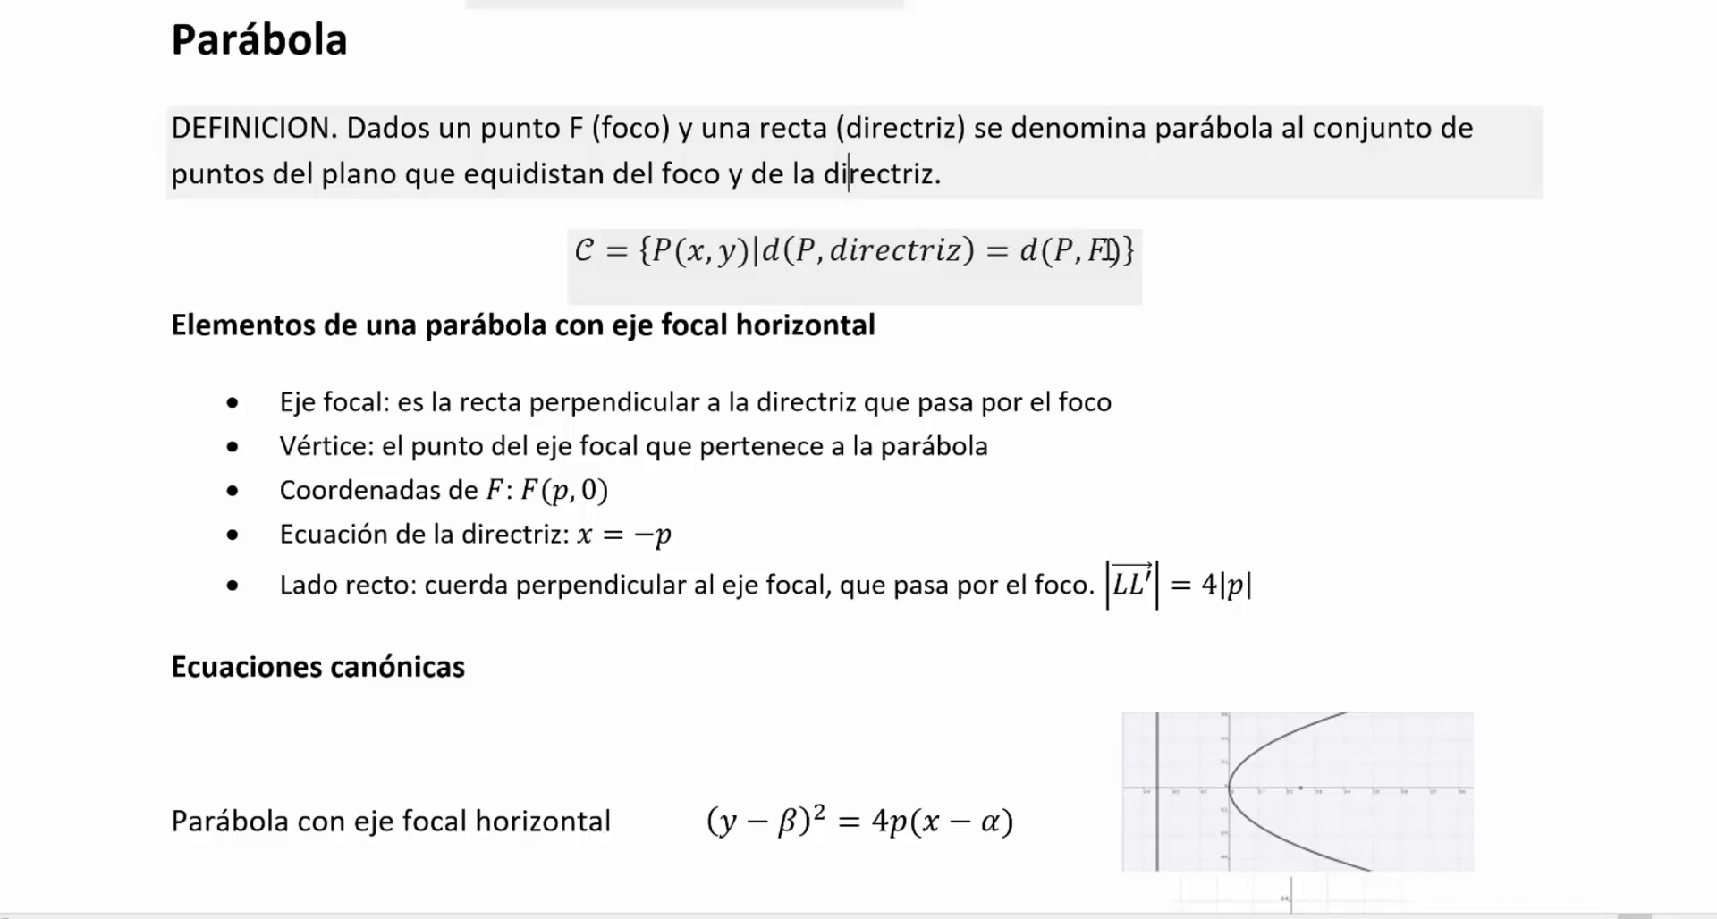
click(1028, 523)
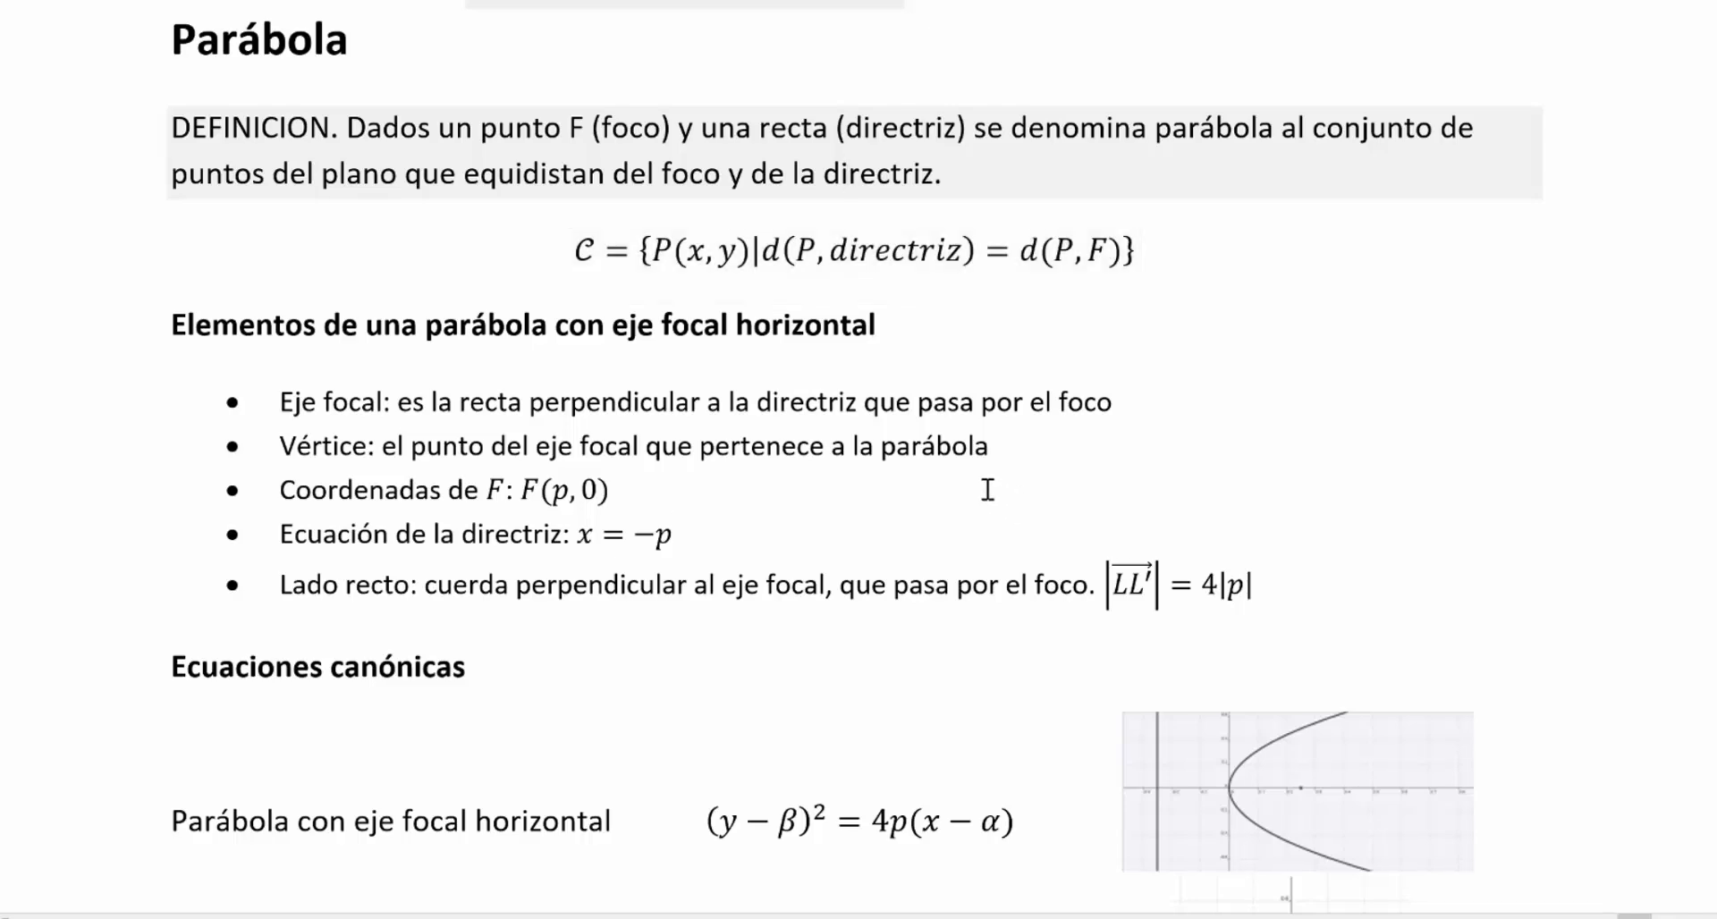
scroll(988, 490, down, 2)
scroll(973, 484, down, 2)
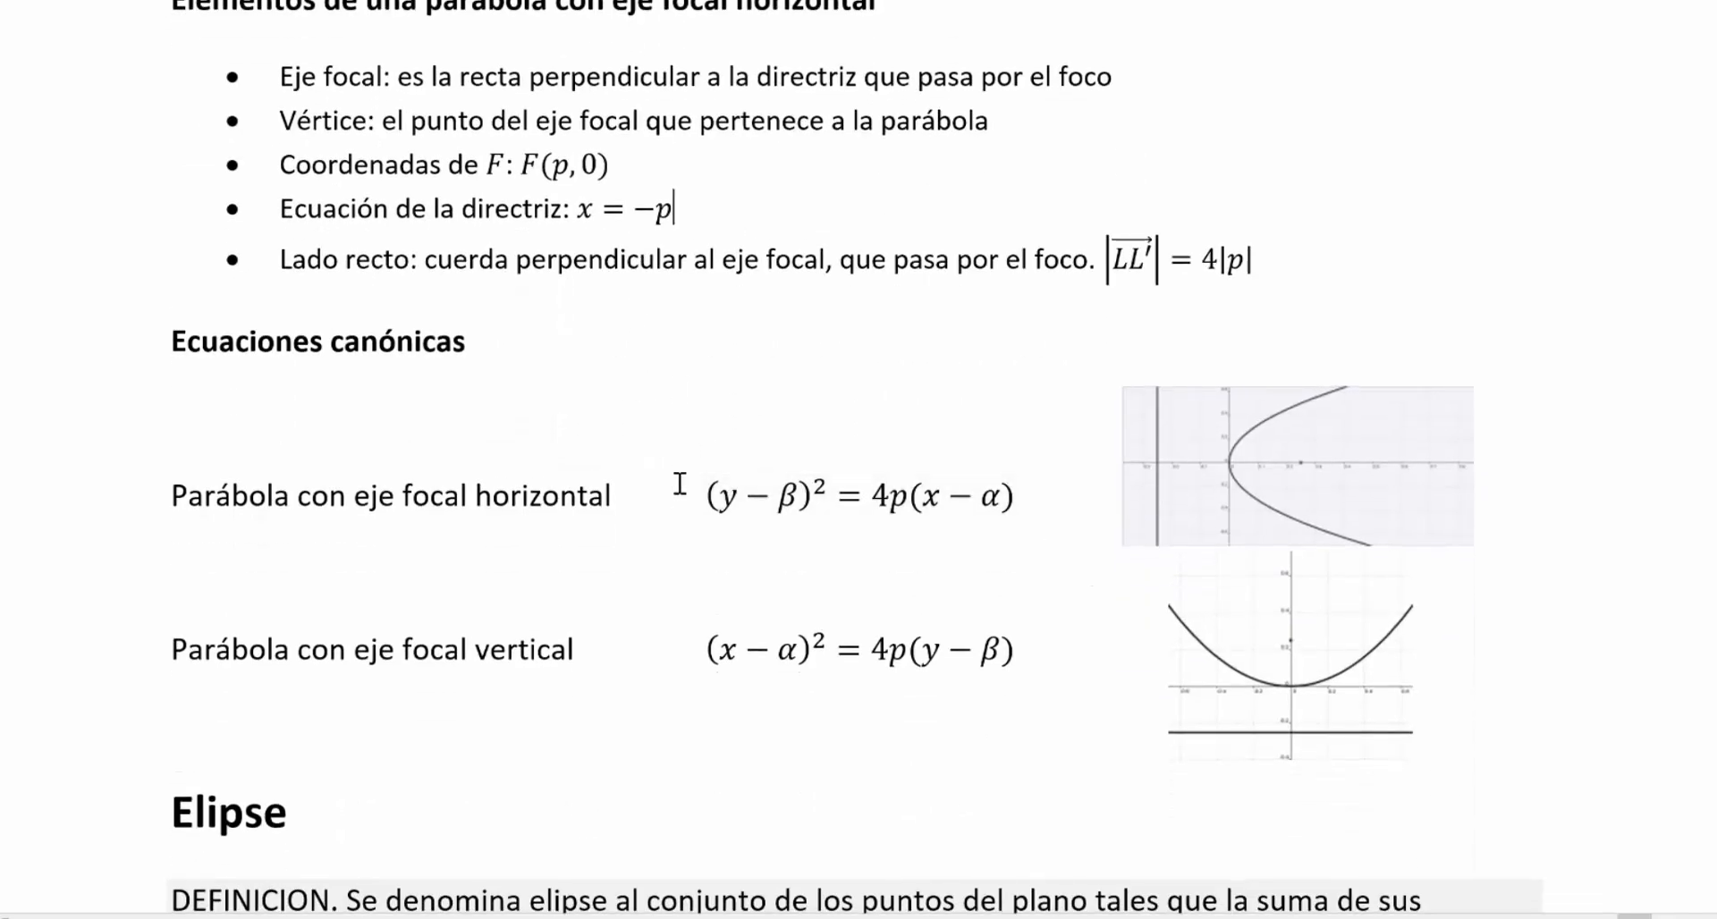
drag(706, 499, 1011, 497)
scroll(996, 433, up, 4)
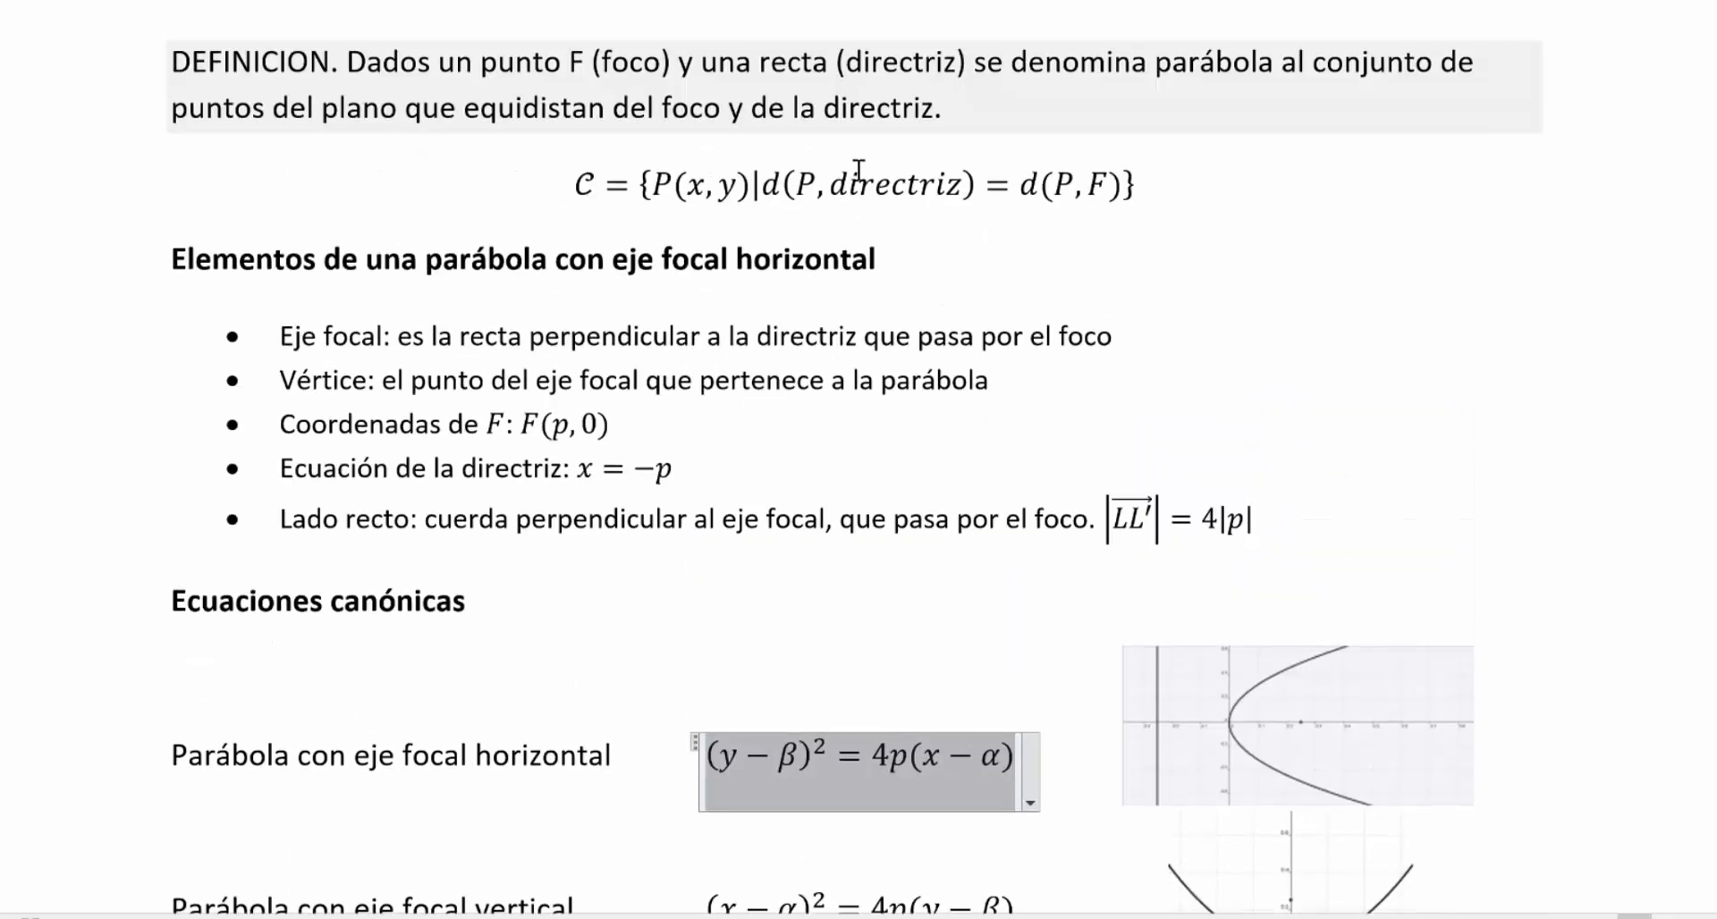
scroll(846, 507, down, 4)
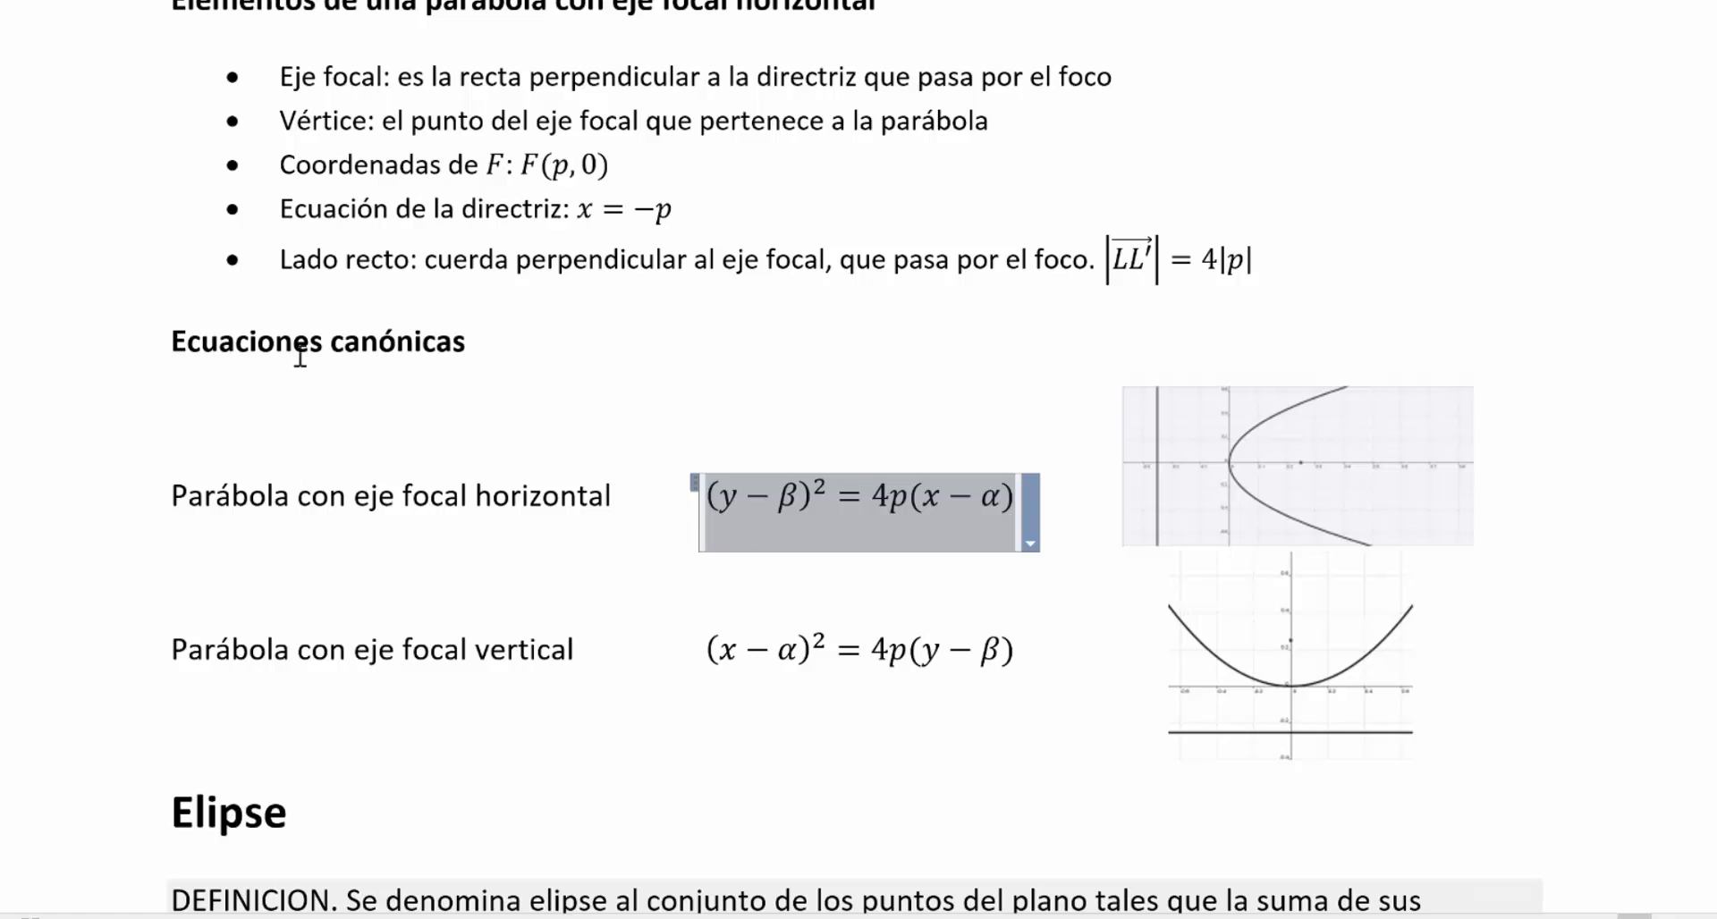
right_click(919, 497)
click(948, 543)
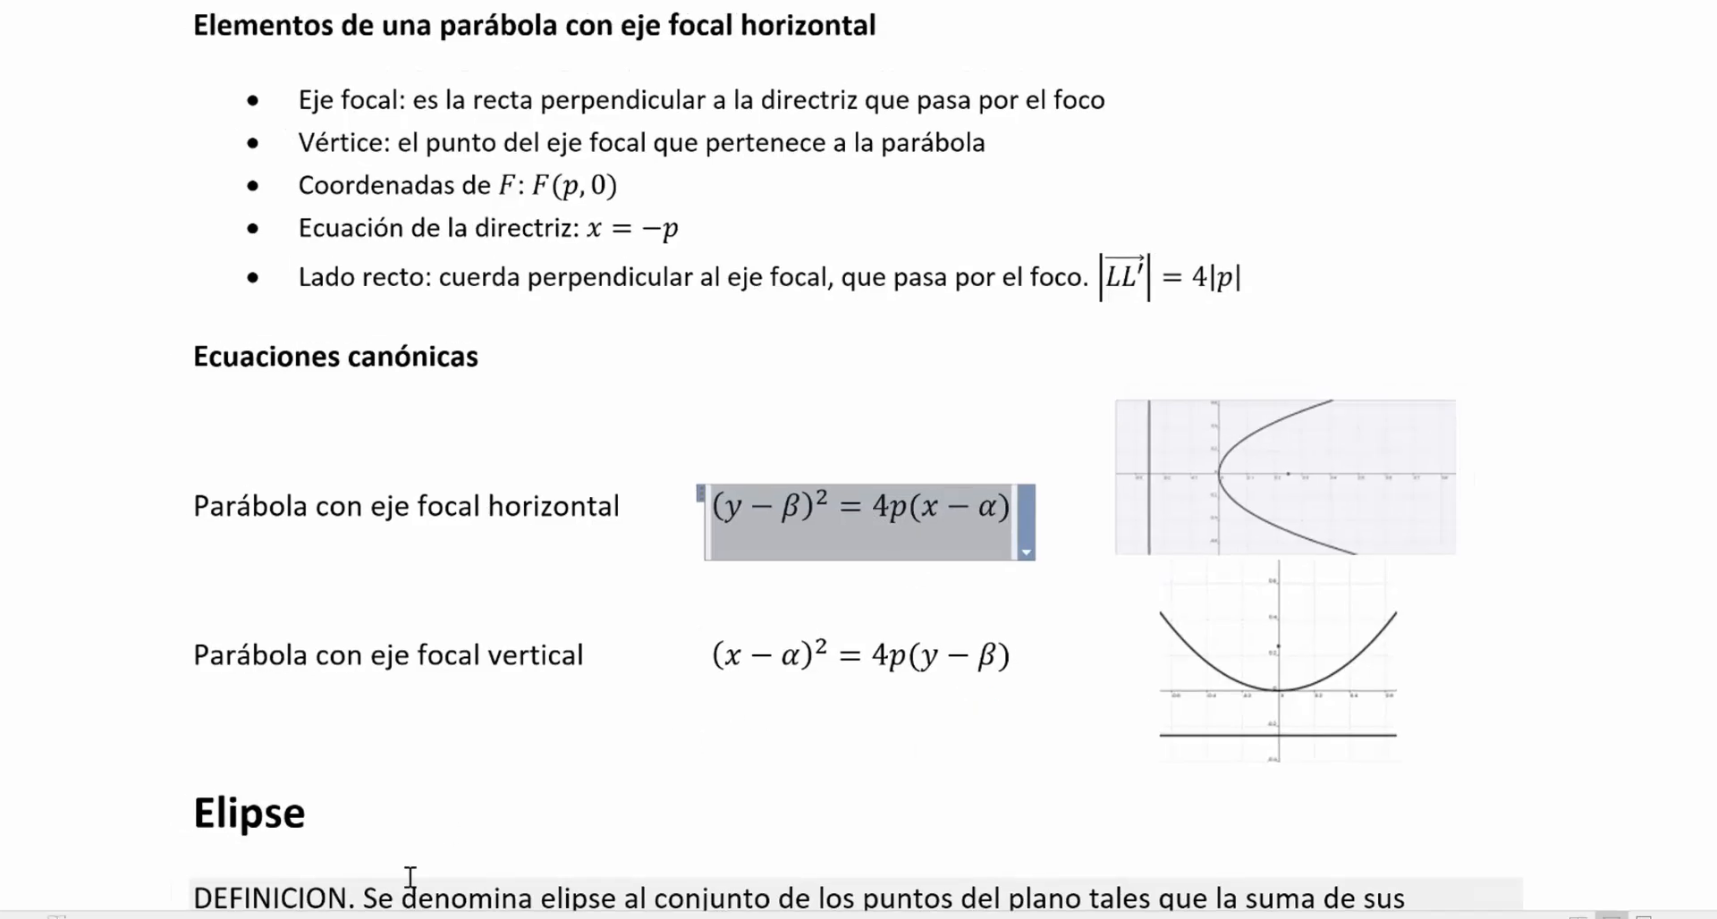
Switch to GeoGebra, paste the equation (y-β)^2=4p(x-α) into the input line, and create a number slider p from -5 to 5
click(356, 918)
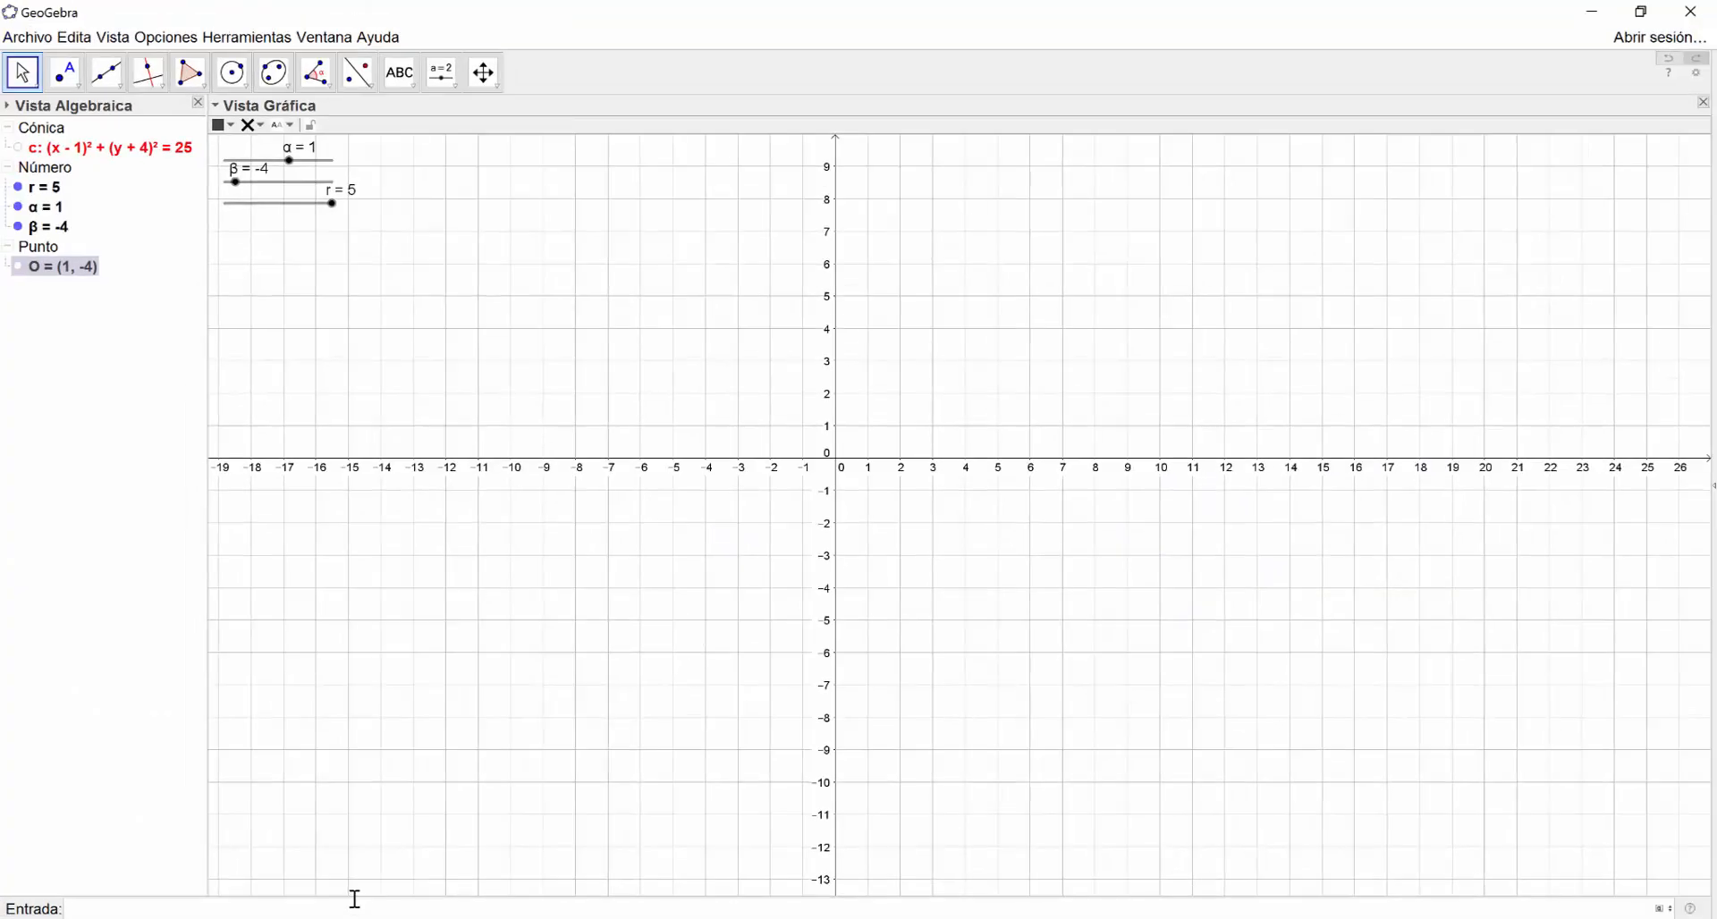
key(ctrl+v)
click(443, 73)
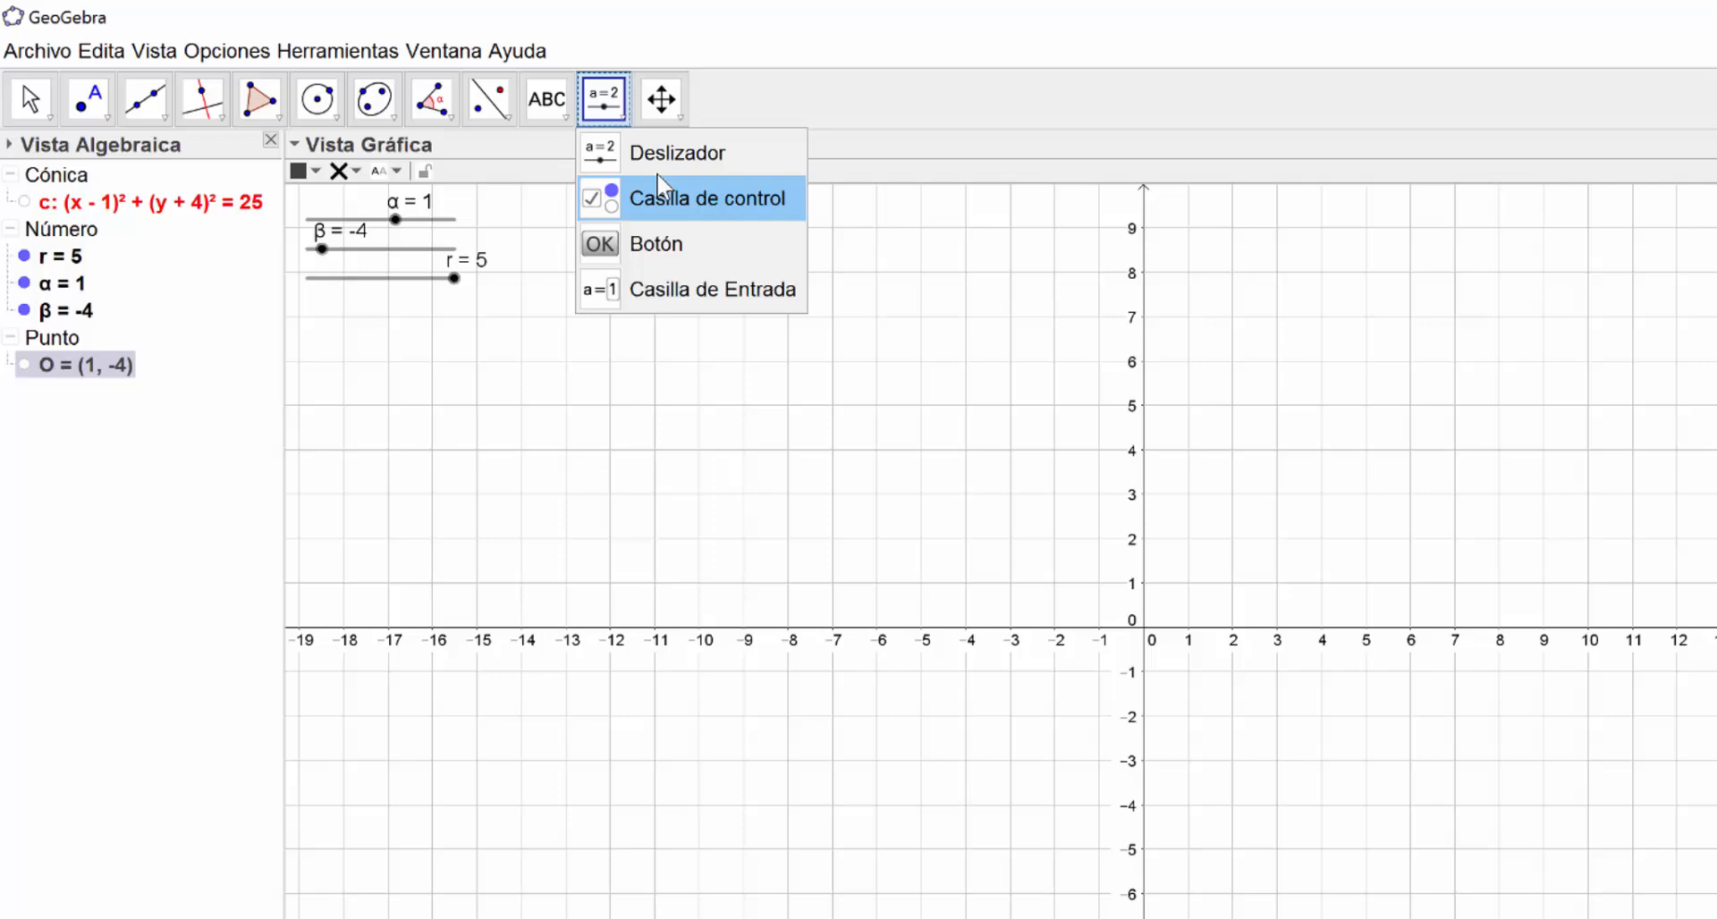
click(661, 154)
click(529, 536)
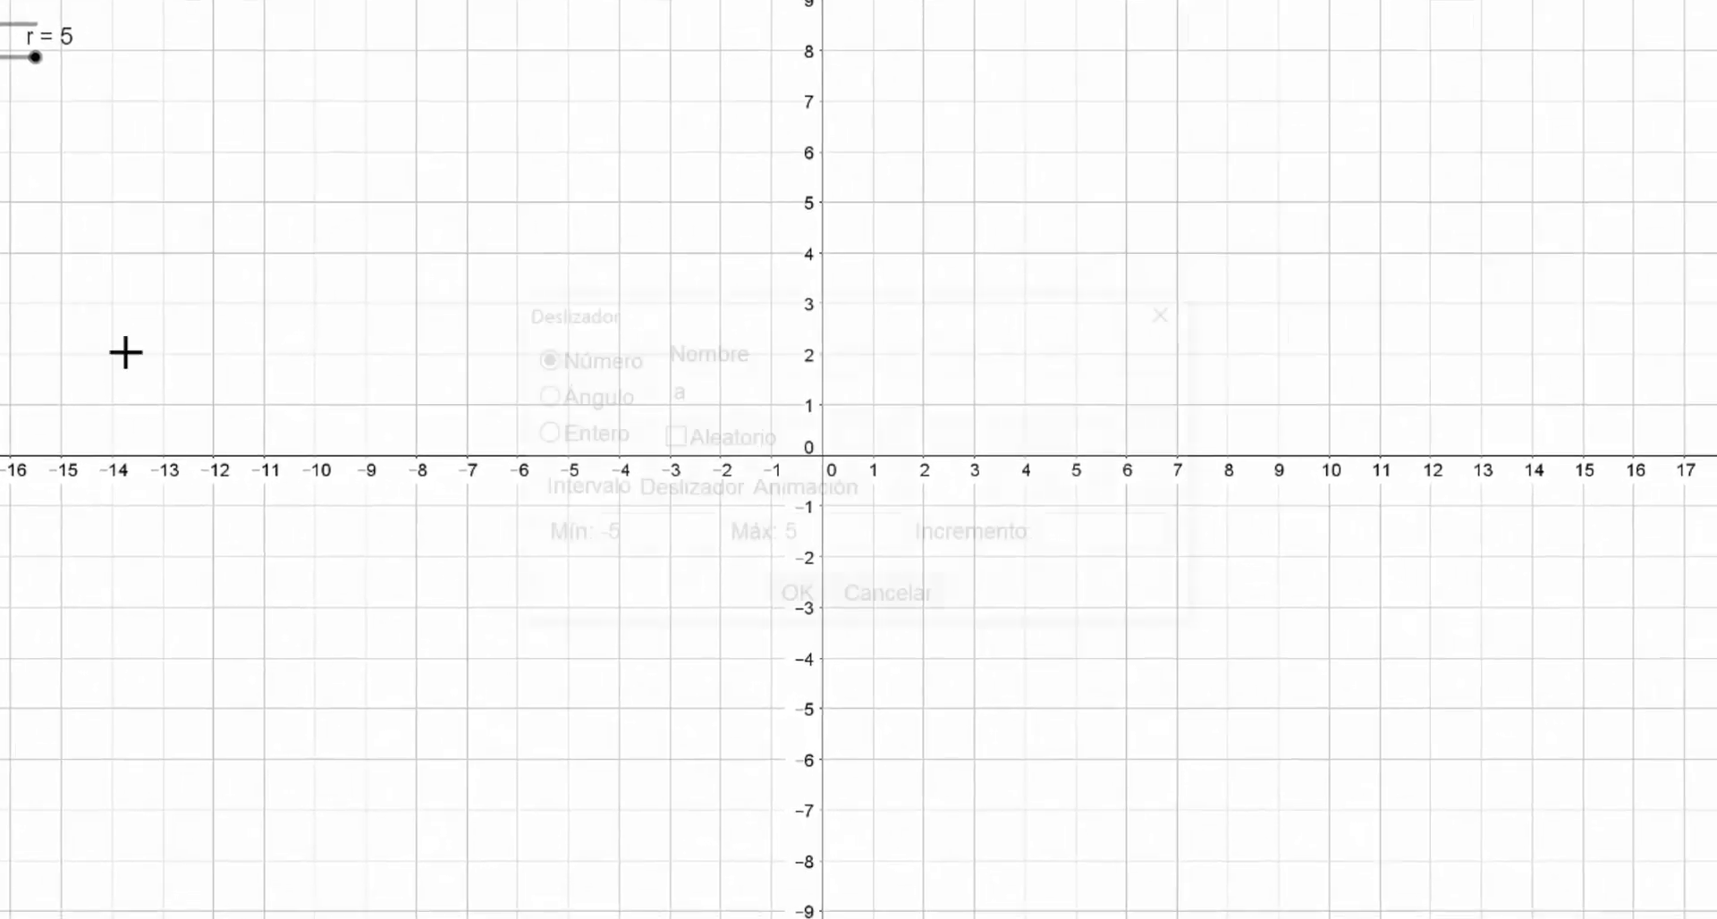
text(p)
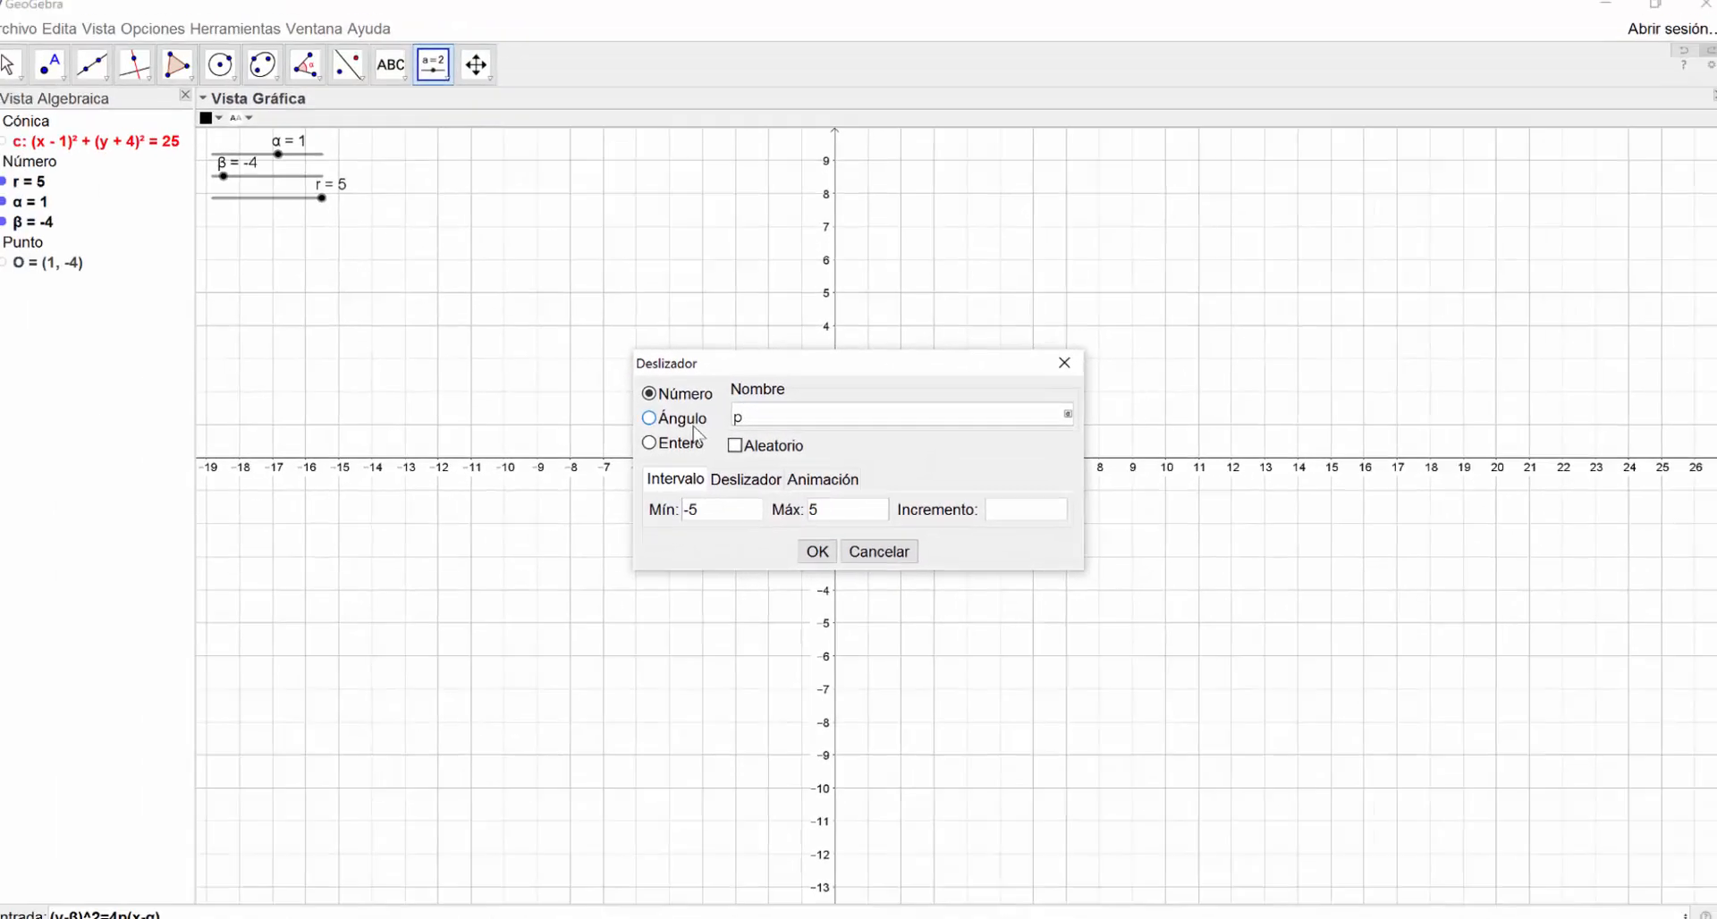
click(824, 551)
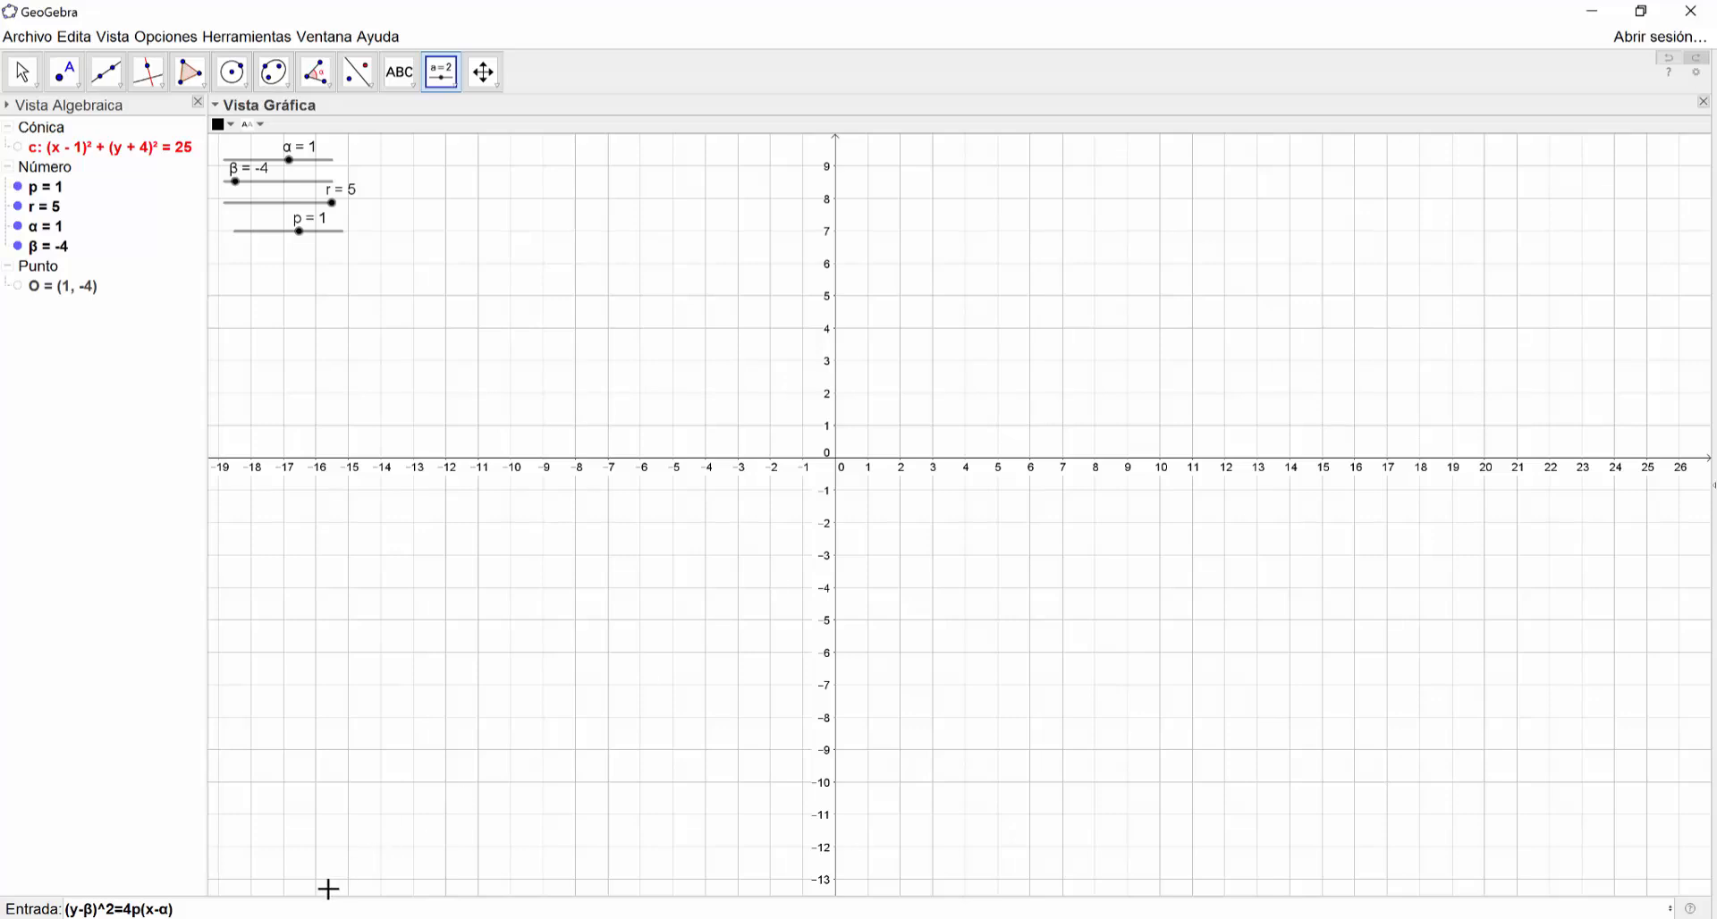
Plot the horizontal-axis parabola from the pasted equation (y-β)^2=4p(x-α)
click(273, 910)
key(Return)
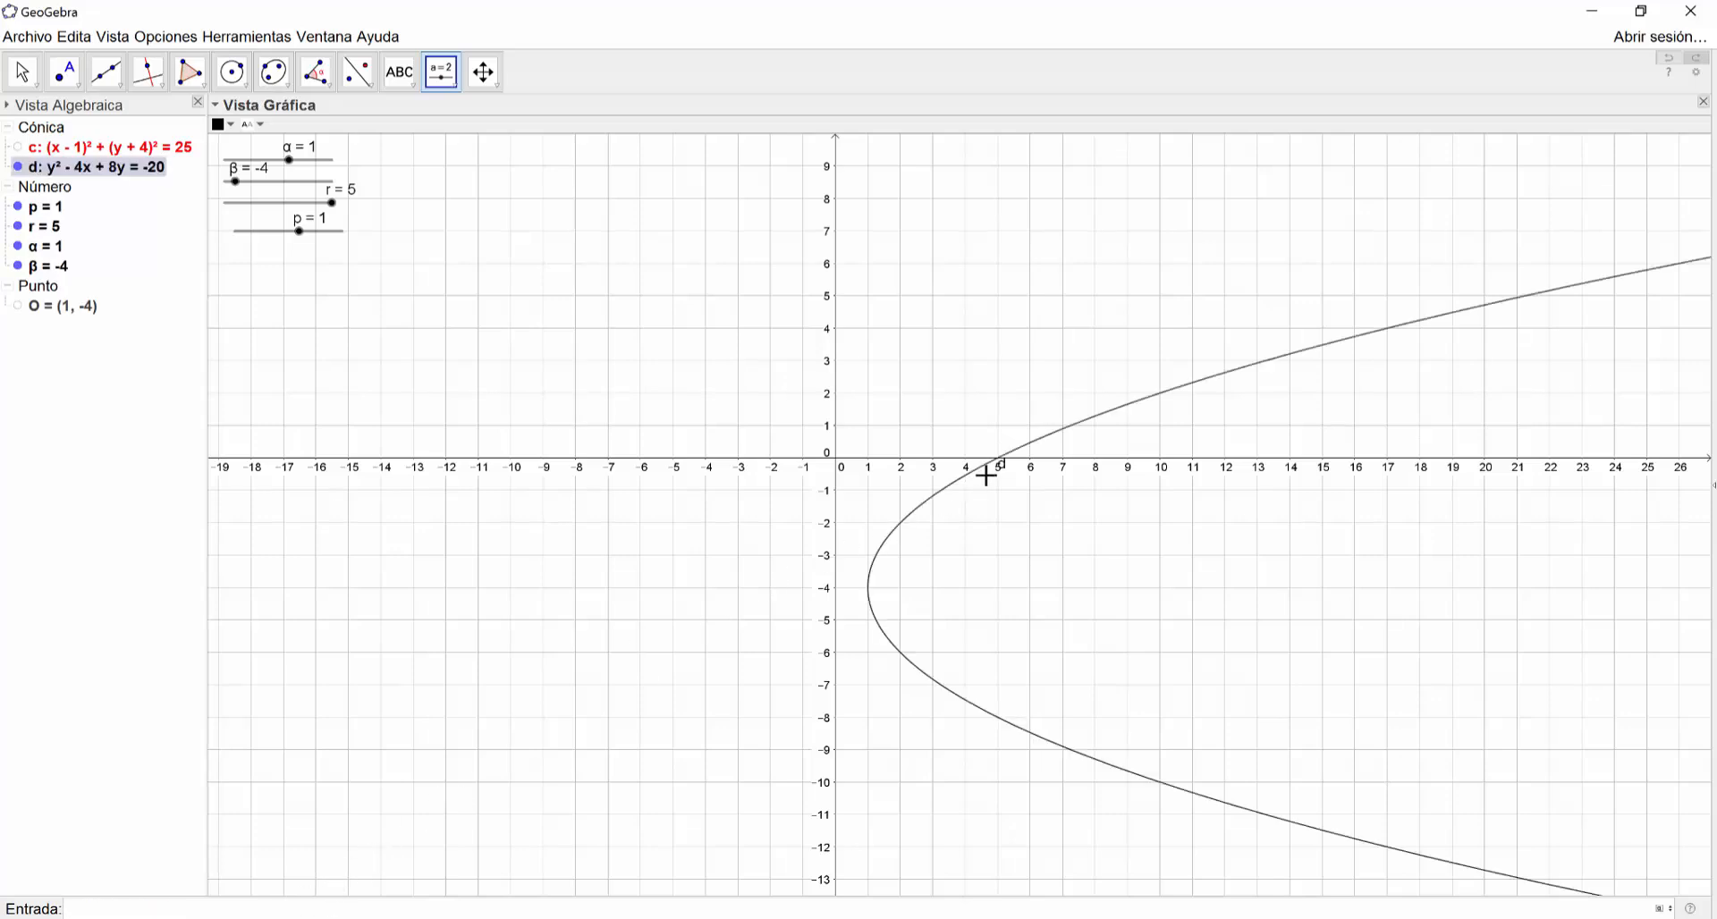
key(Escape)
Set slider p to 2.15 to change the opening of parabola d
scroll(1242, 616, down, 2)
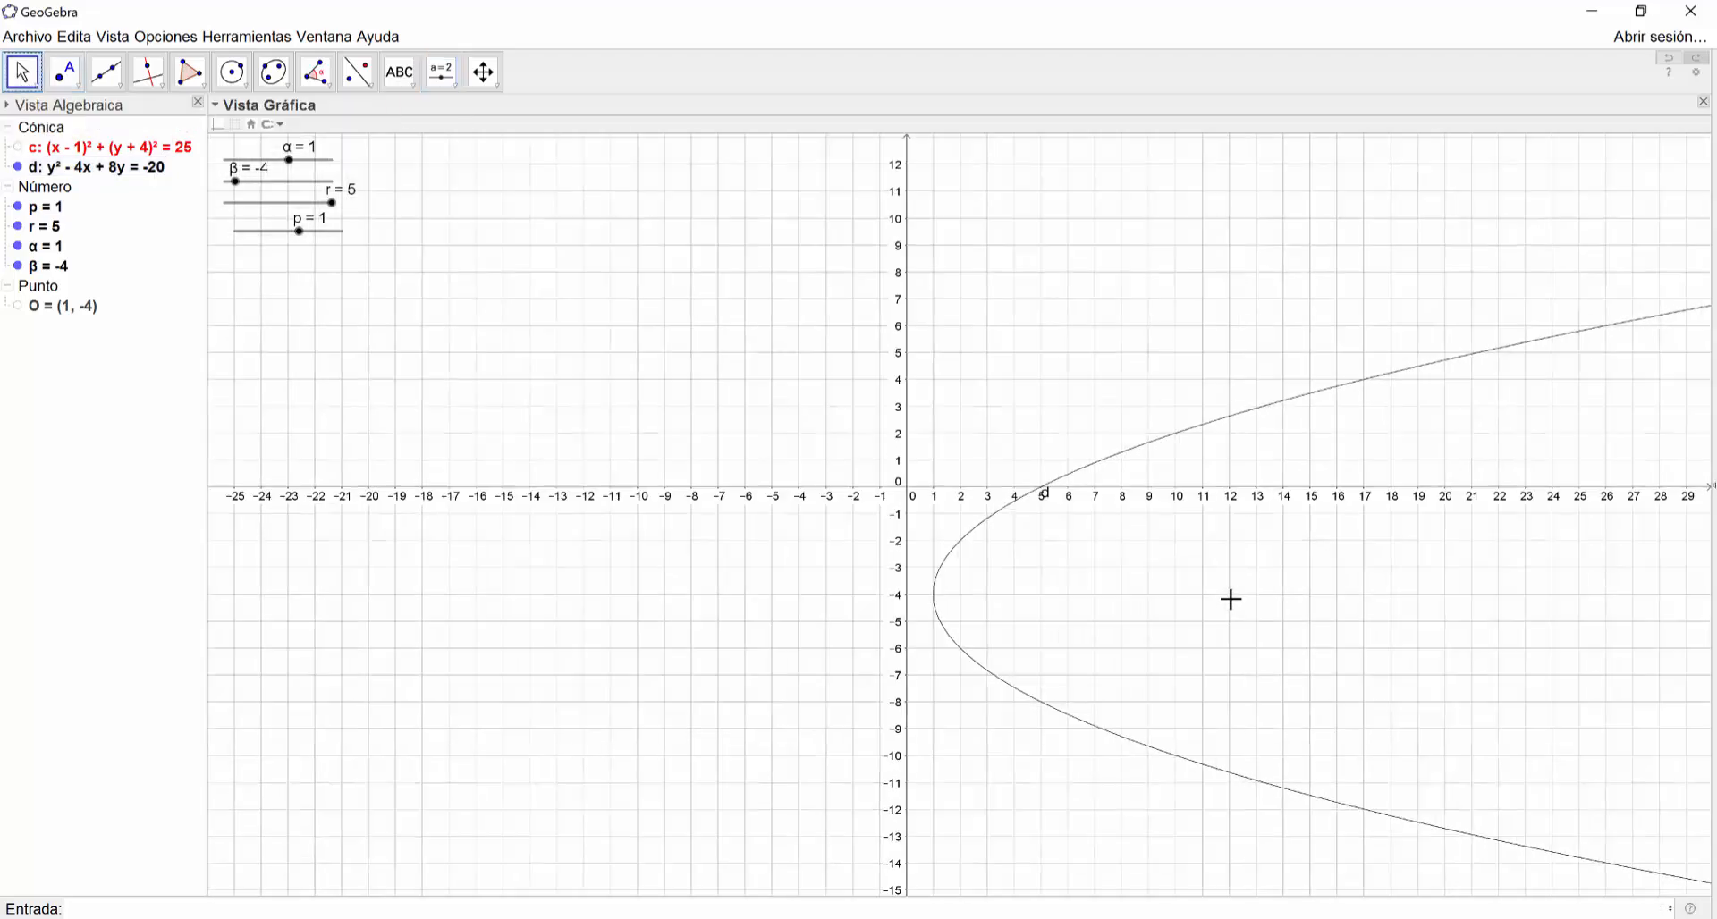
scroll(1232, 596, up, 2)
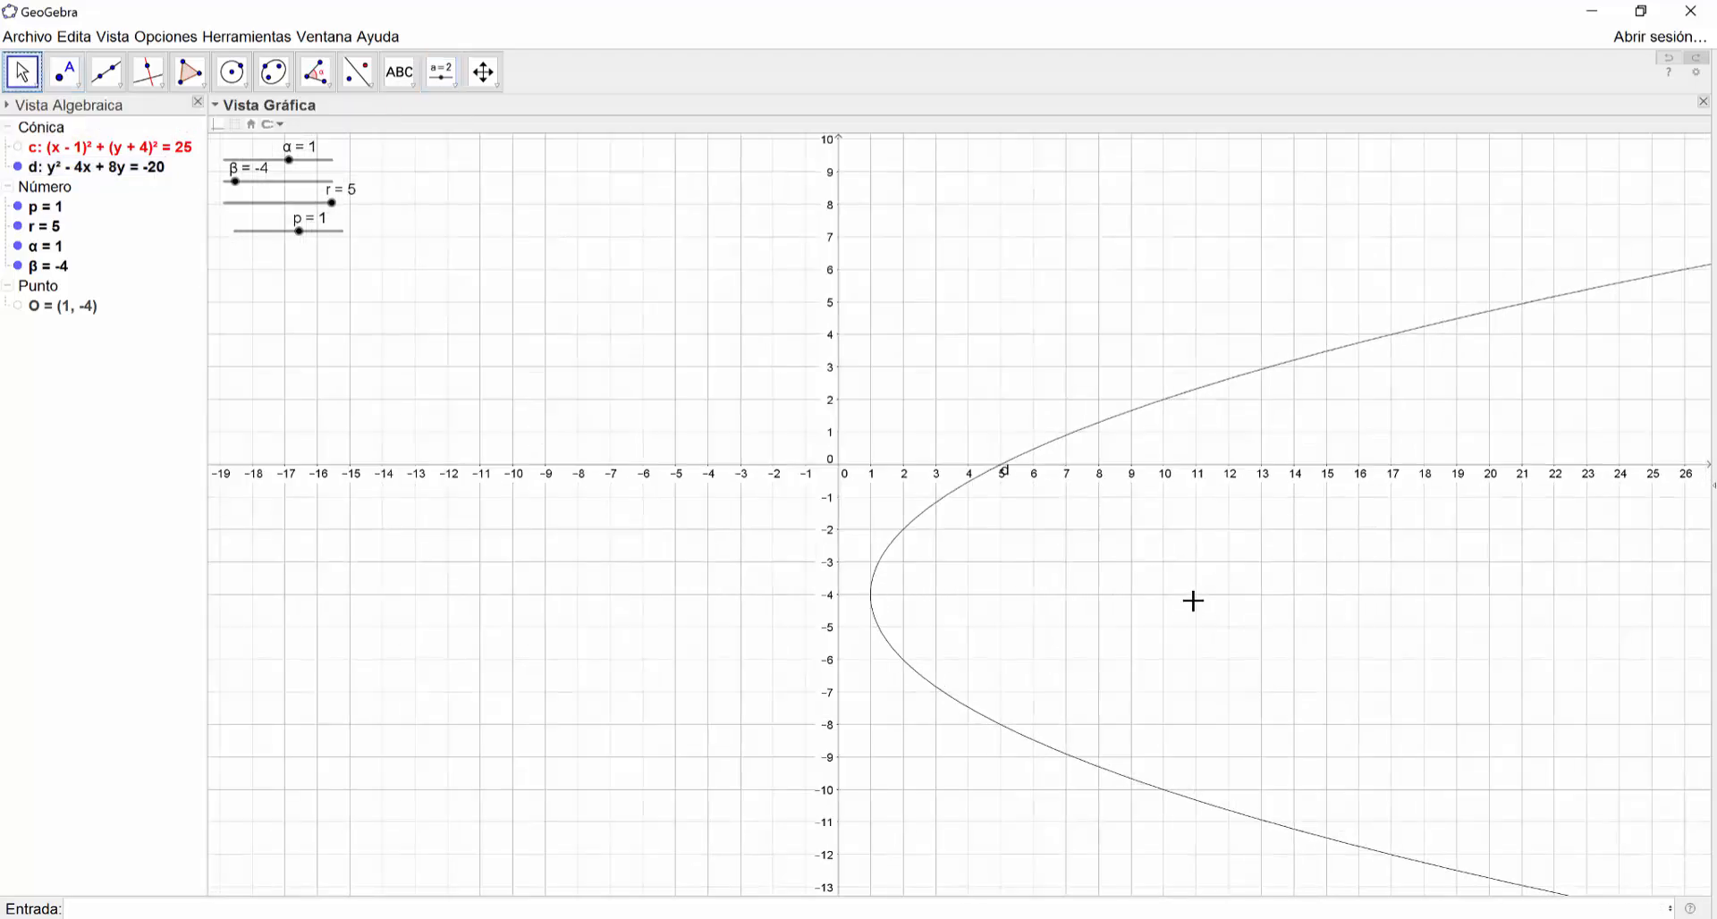
drag(1169, 575, 1144, 558)
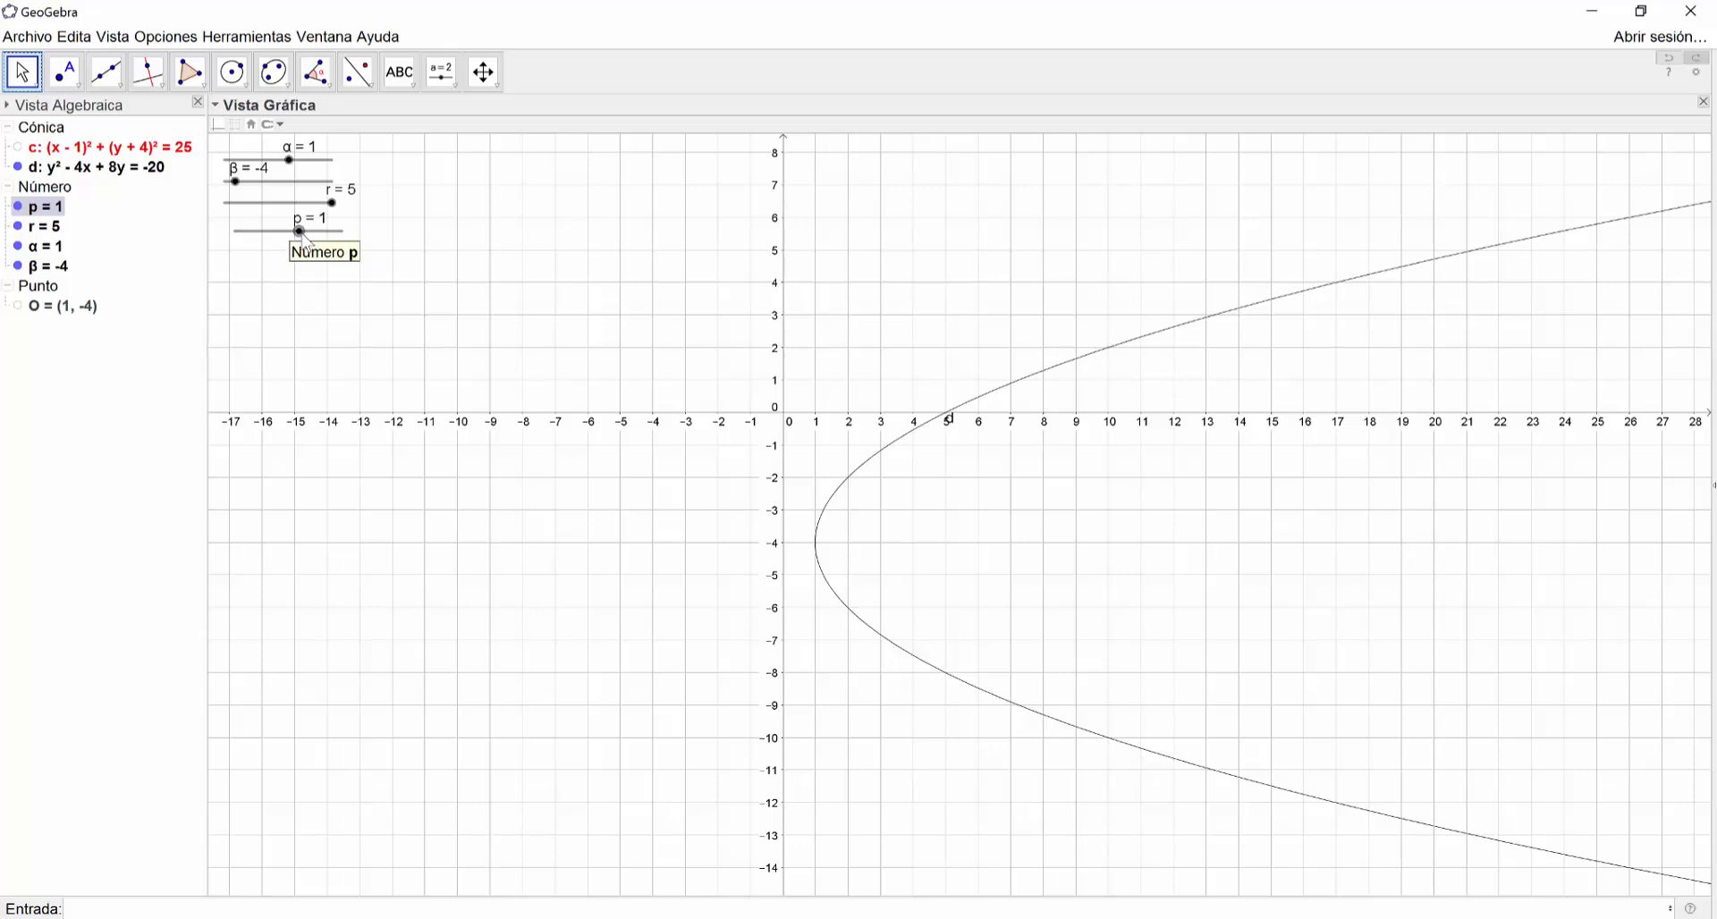
mouse_move(303, 235)
mouse_down()
mouse_move(345, 245)
mouse_move(261, 244)
mouse_move(313, 257)
mouse_up()
scroll(694, 451, down, 4)
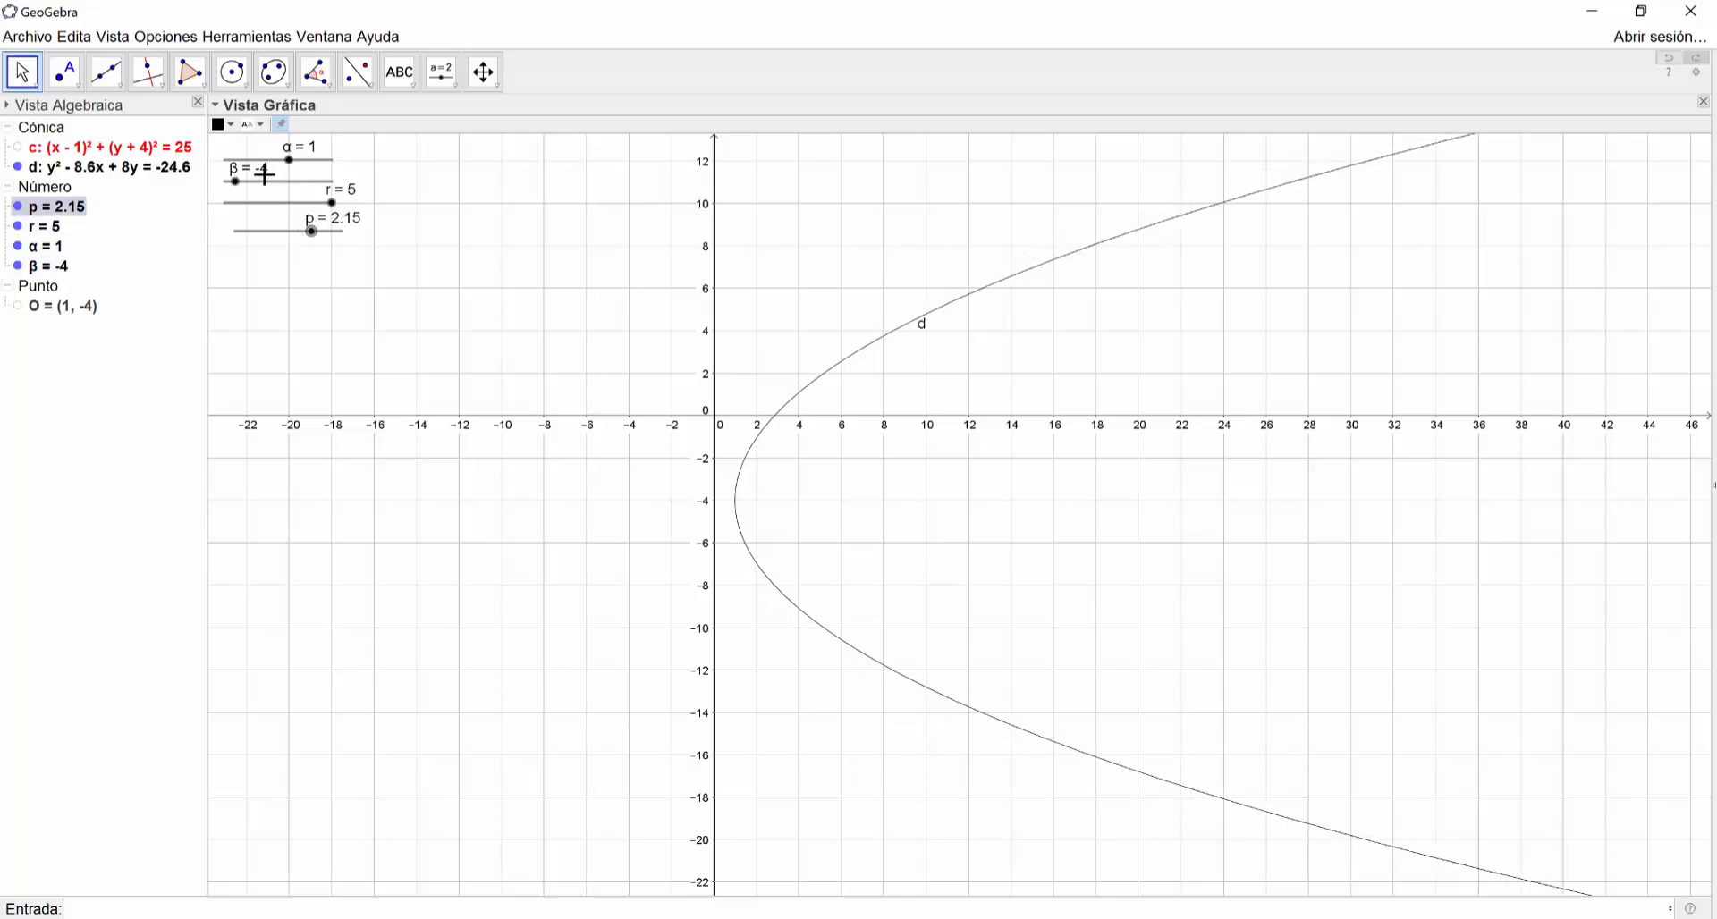
Move the parabola's vertex by setting slider β to -2.75 and slider α to 3.5
click(237, 182)
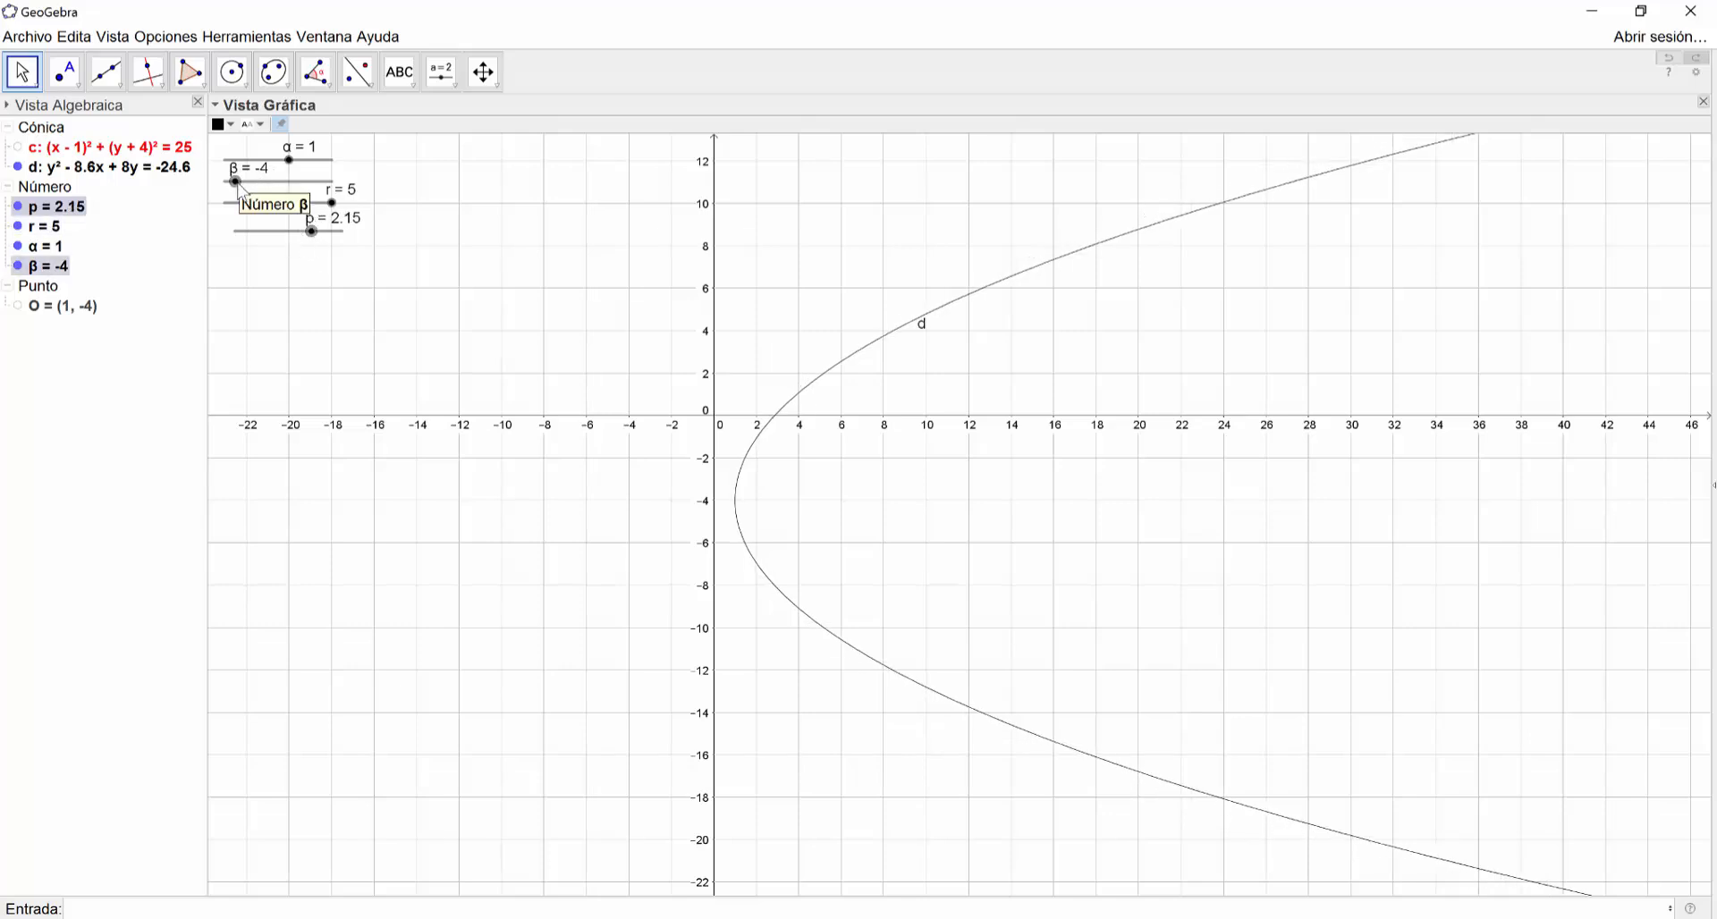
drag(239, 188, 319, 186)
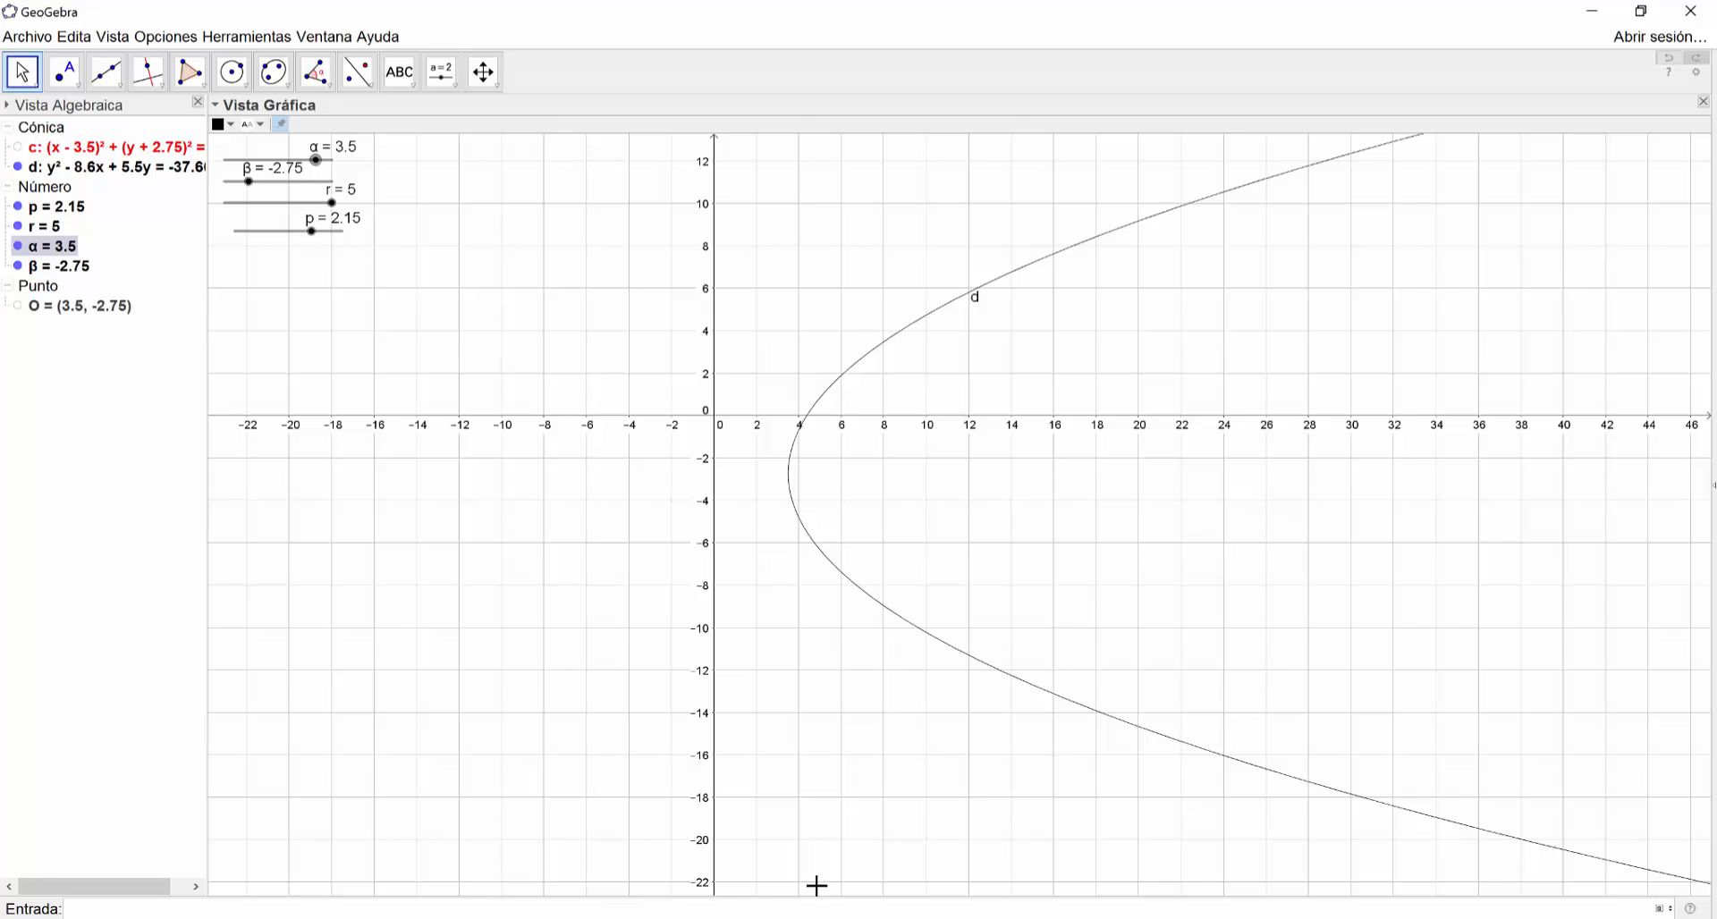
click(792, 481)
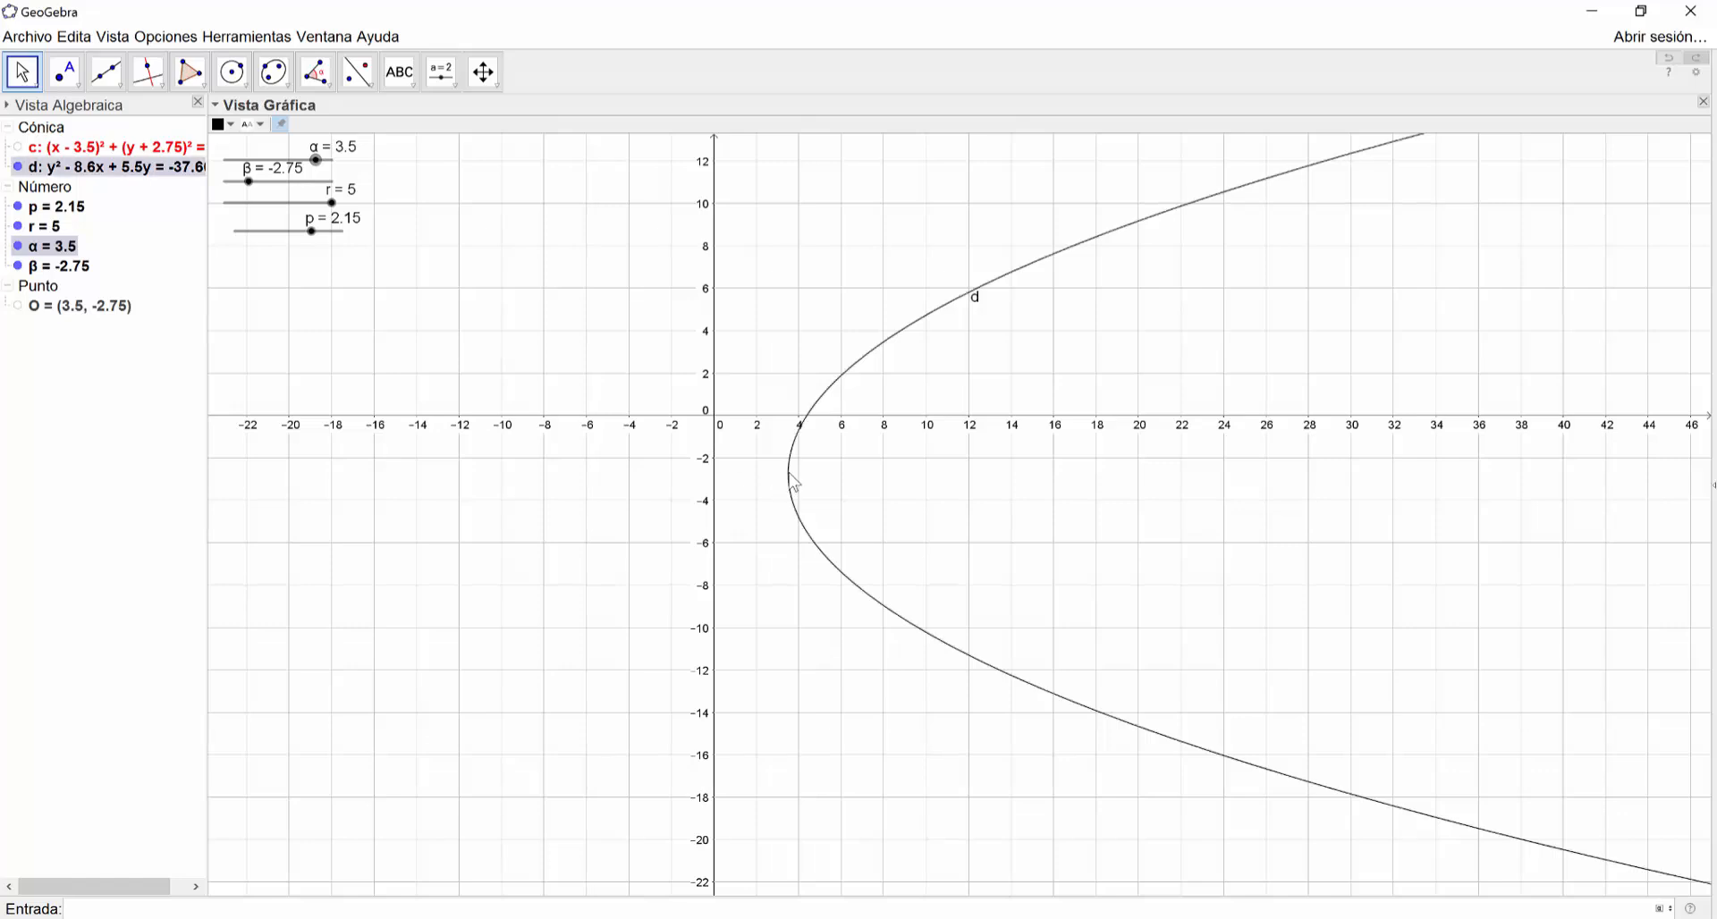
click(887, 472)
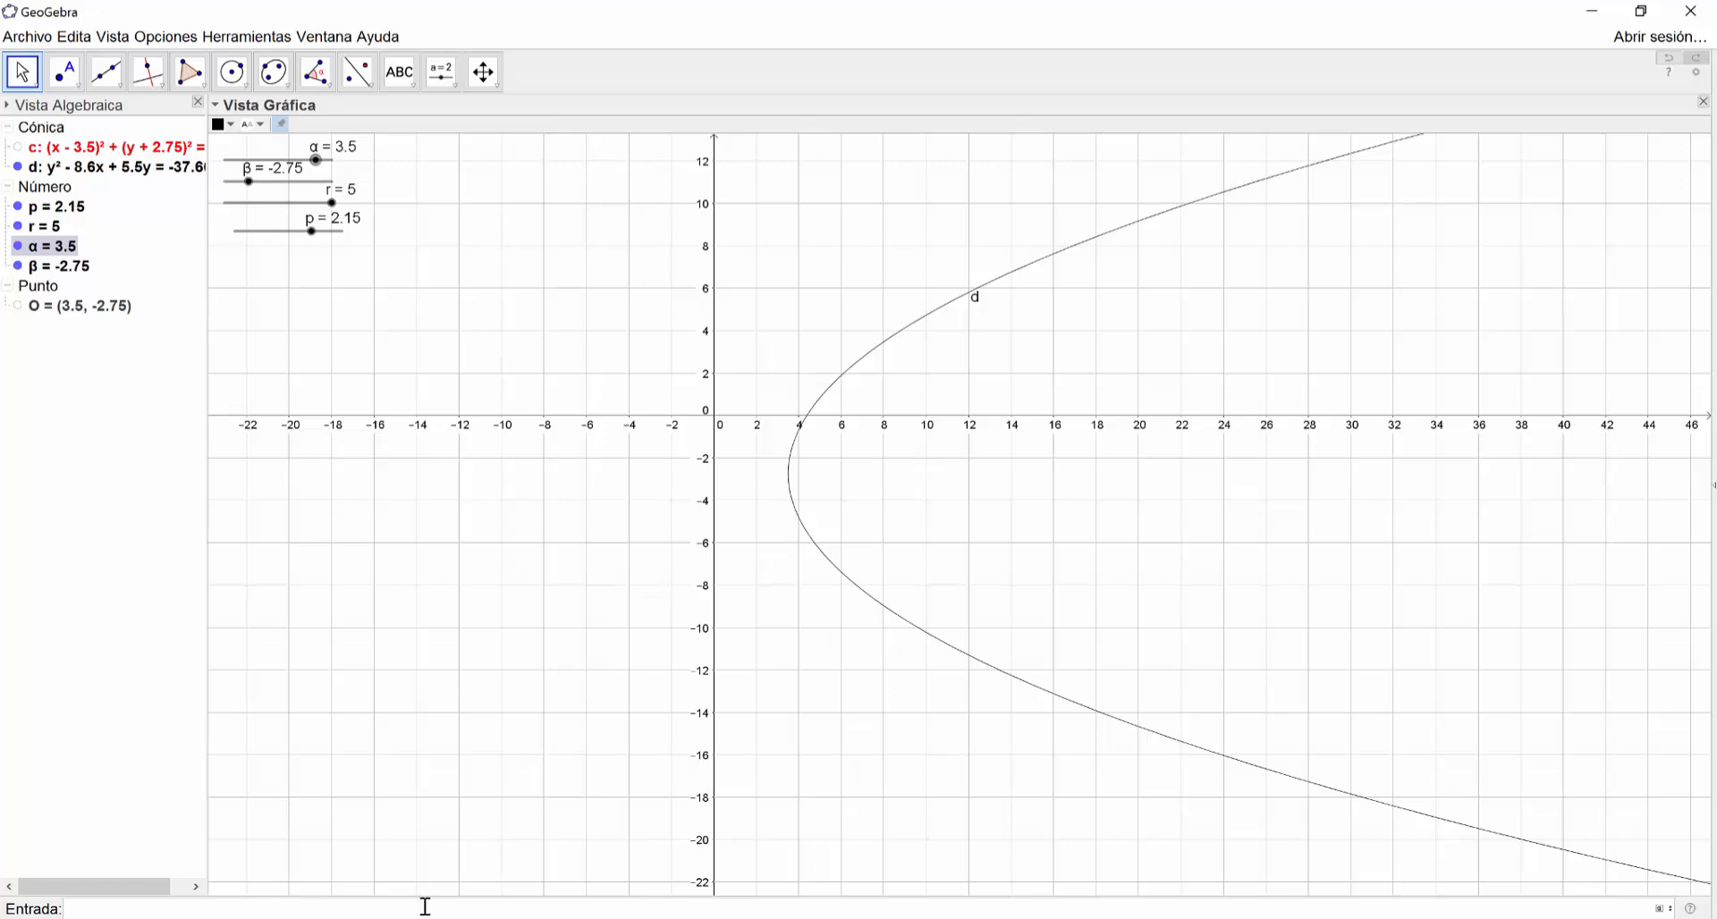
Construct the focus of the parabola with the command Foco[d]
scroll(820, 445, up, 2)
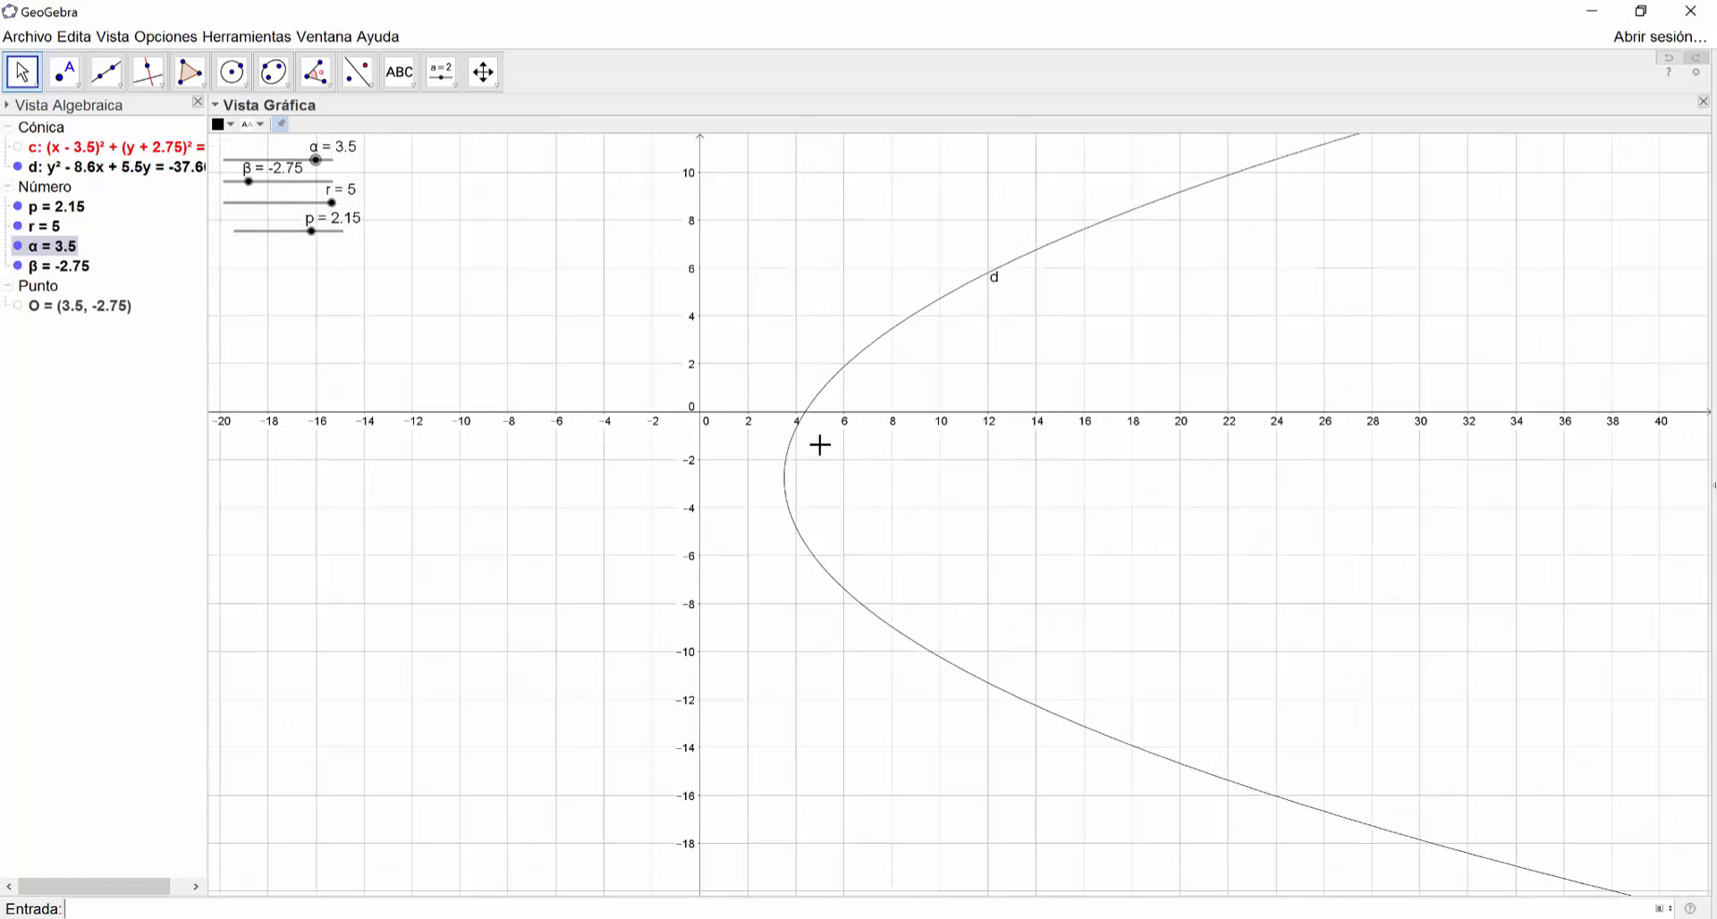
scroll(820, 445, down, 2)
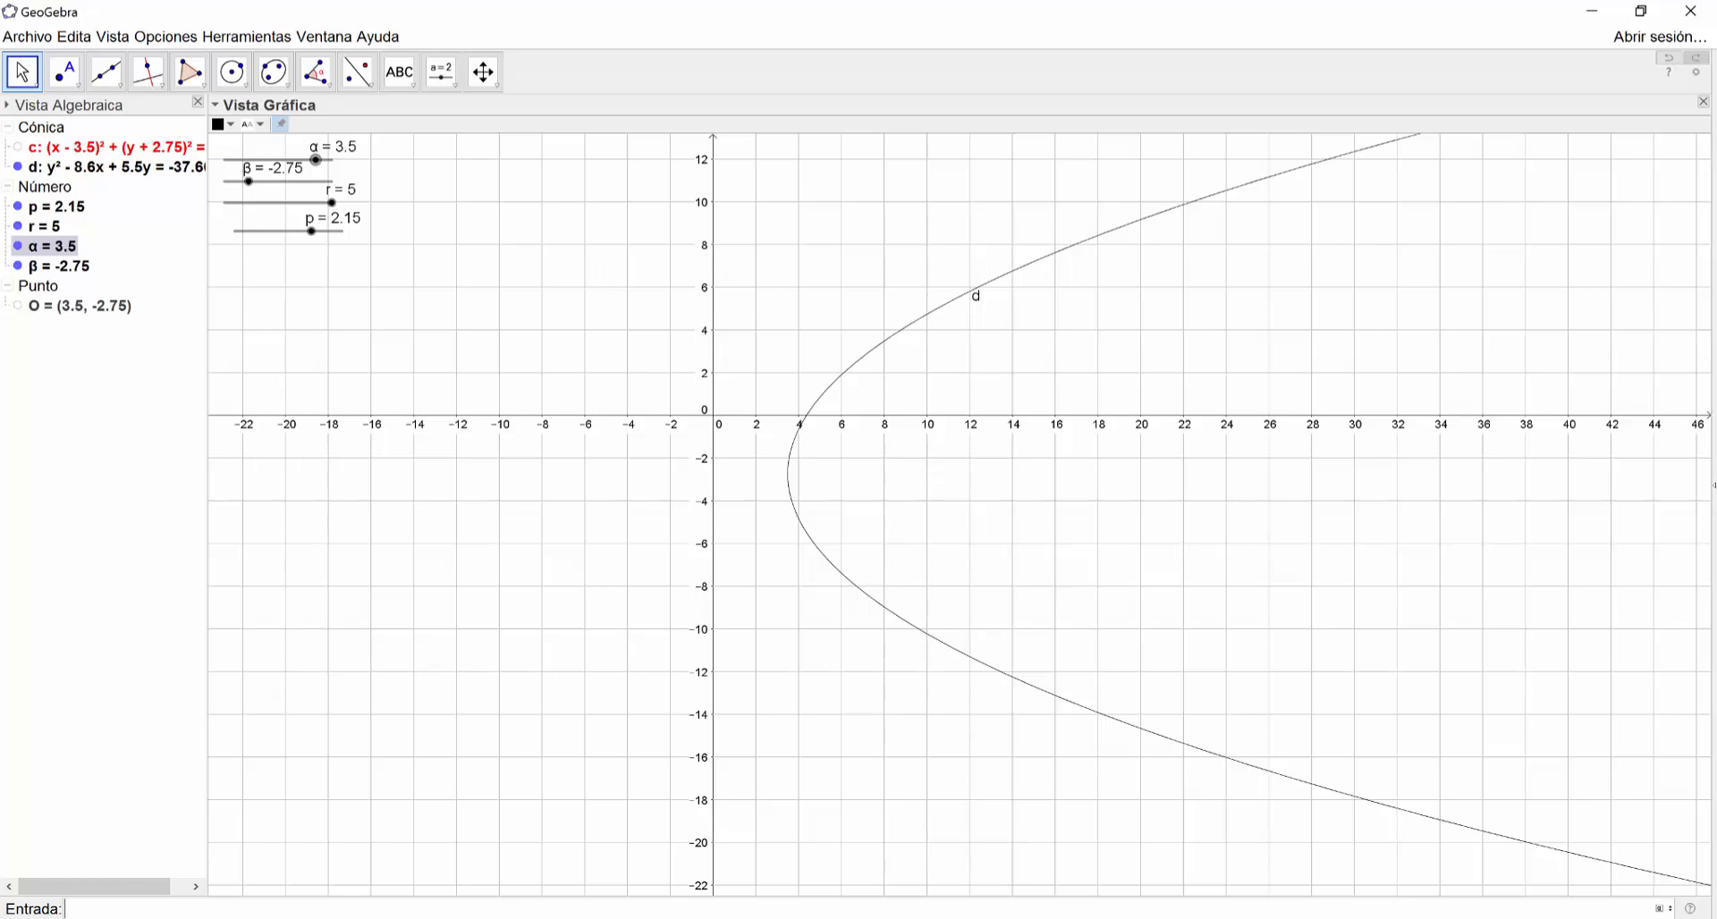
scroll(1016, 583, up, 1)
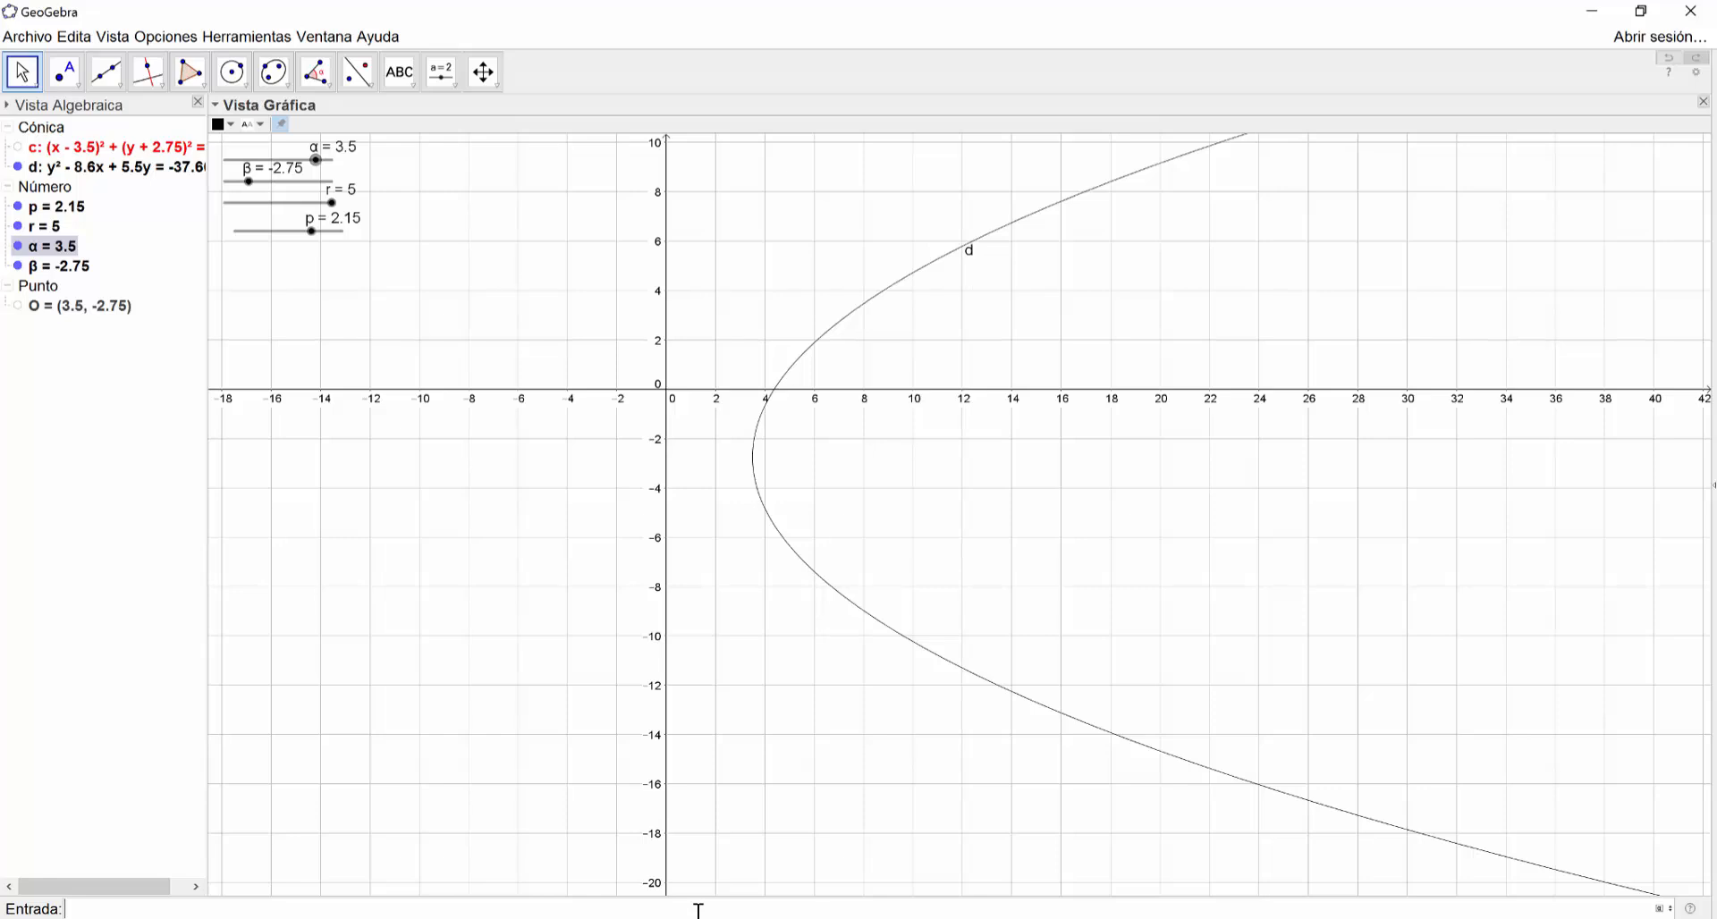
text(co)
key(Return)
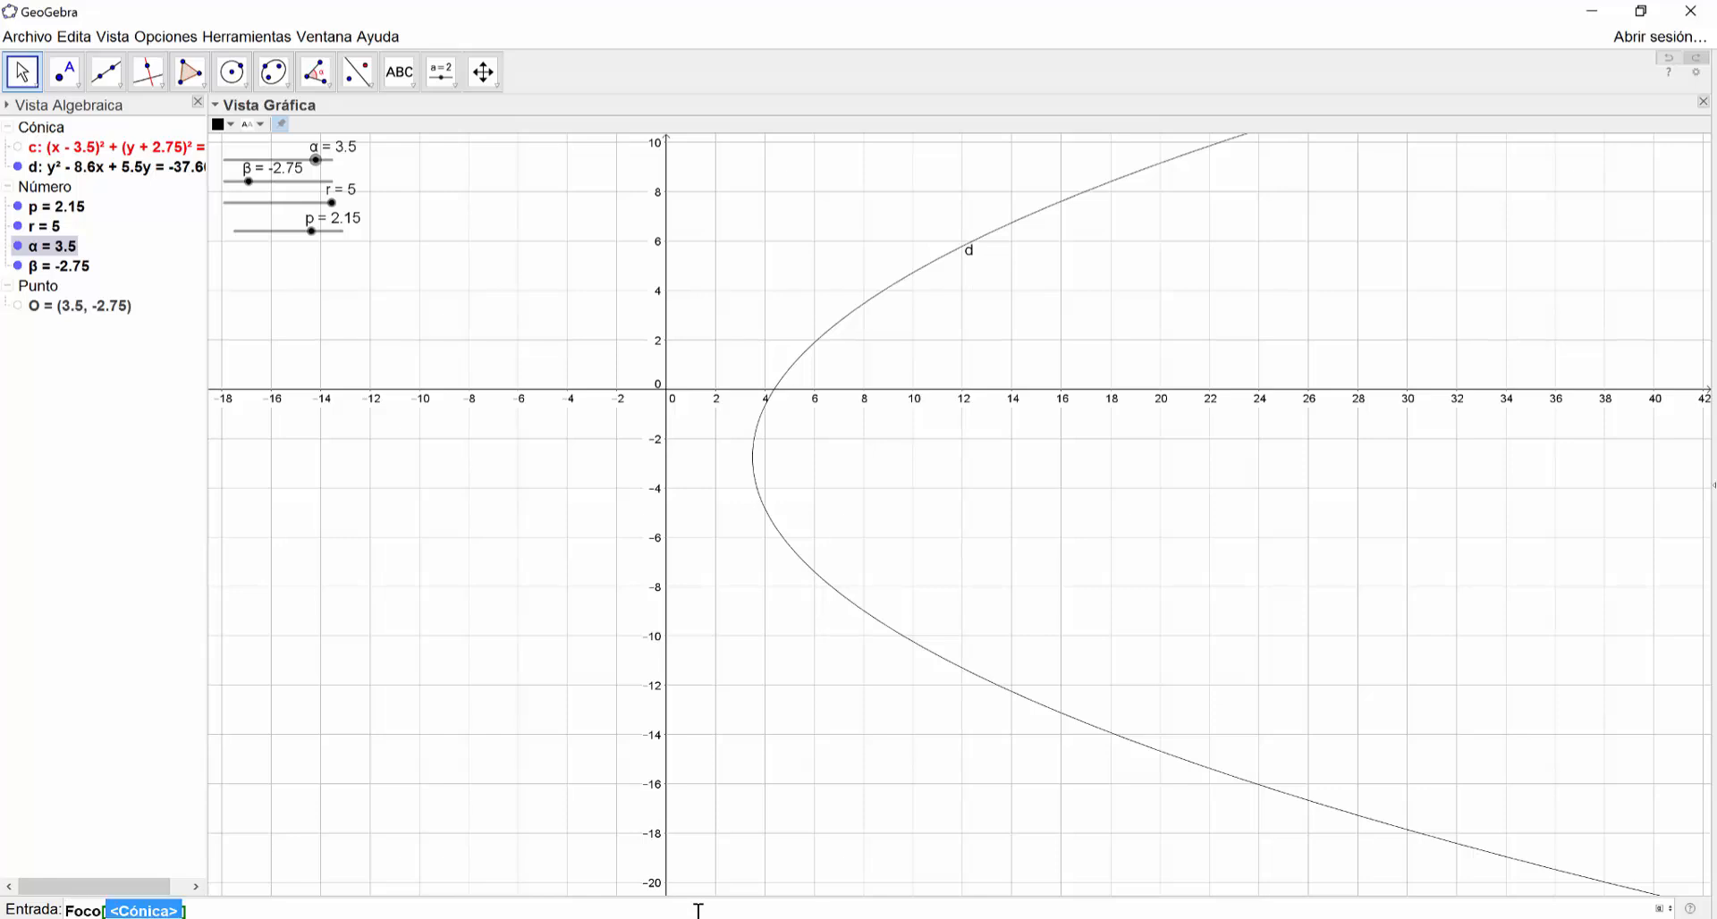
text(d)
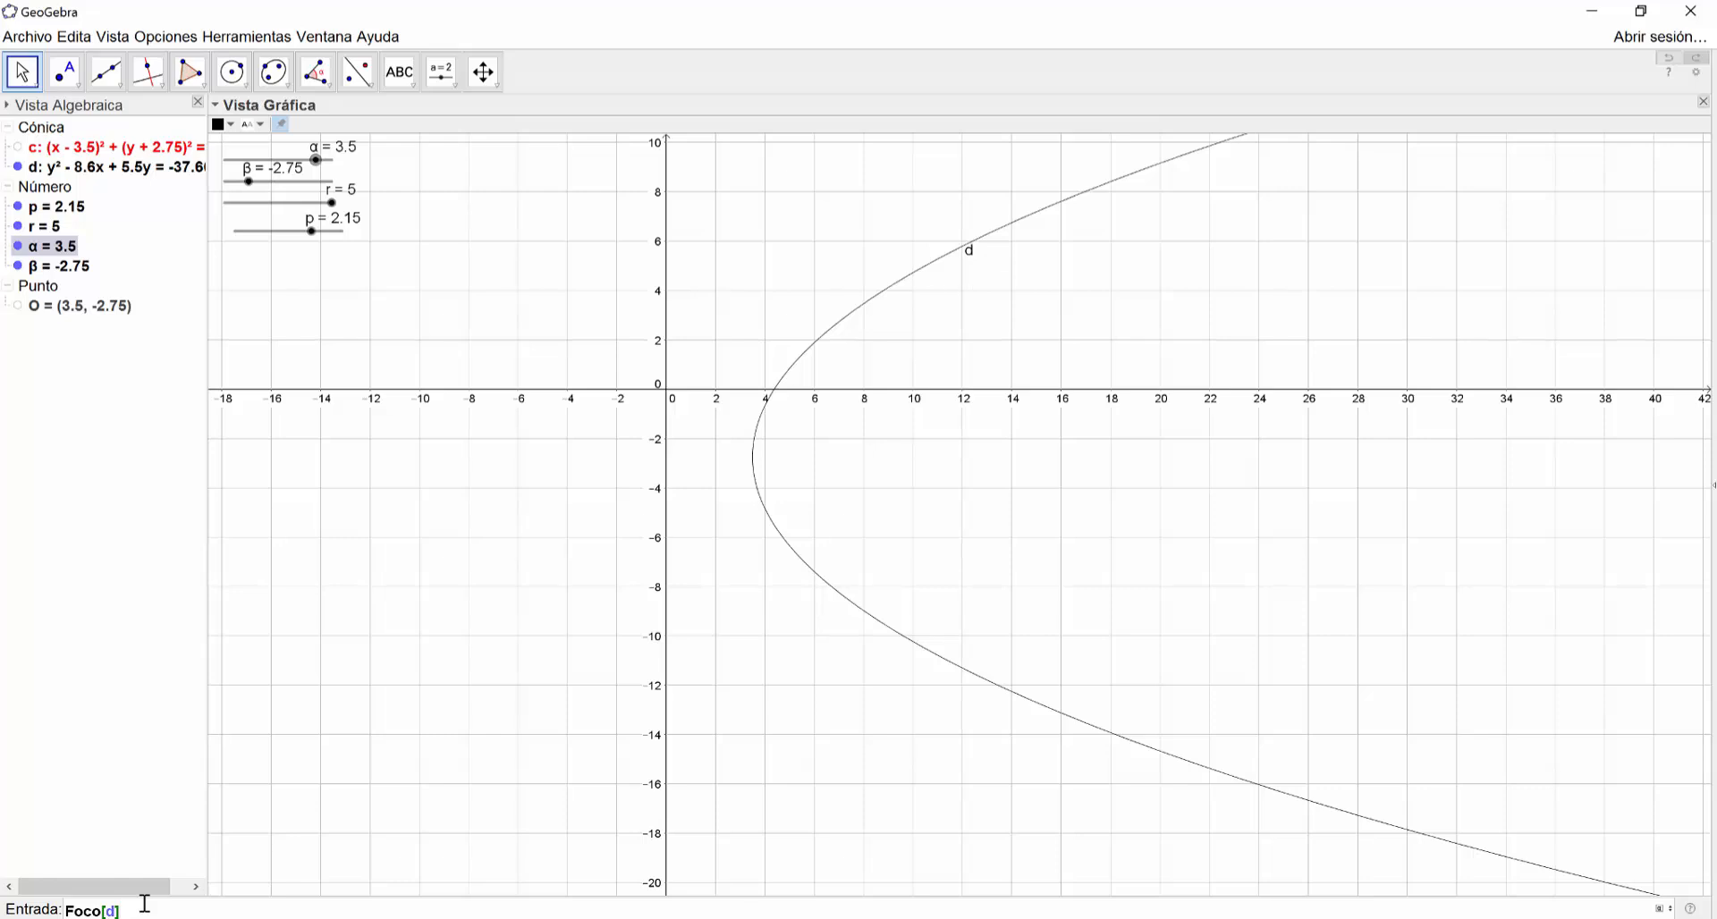
key(Return)
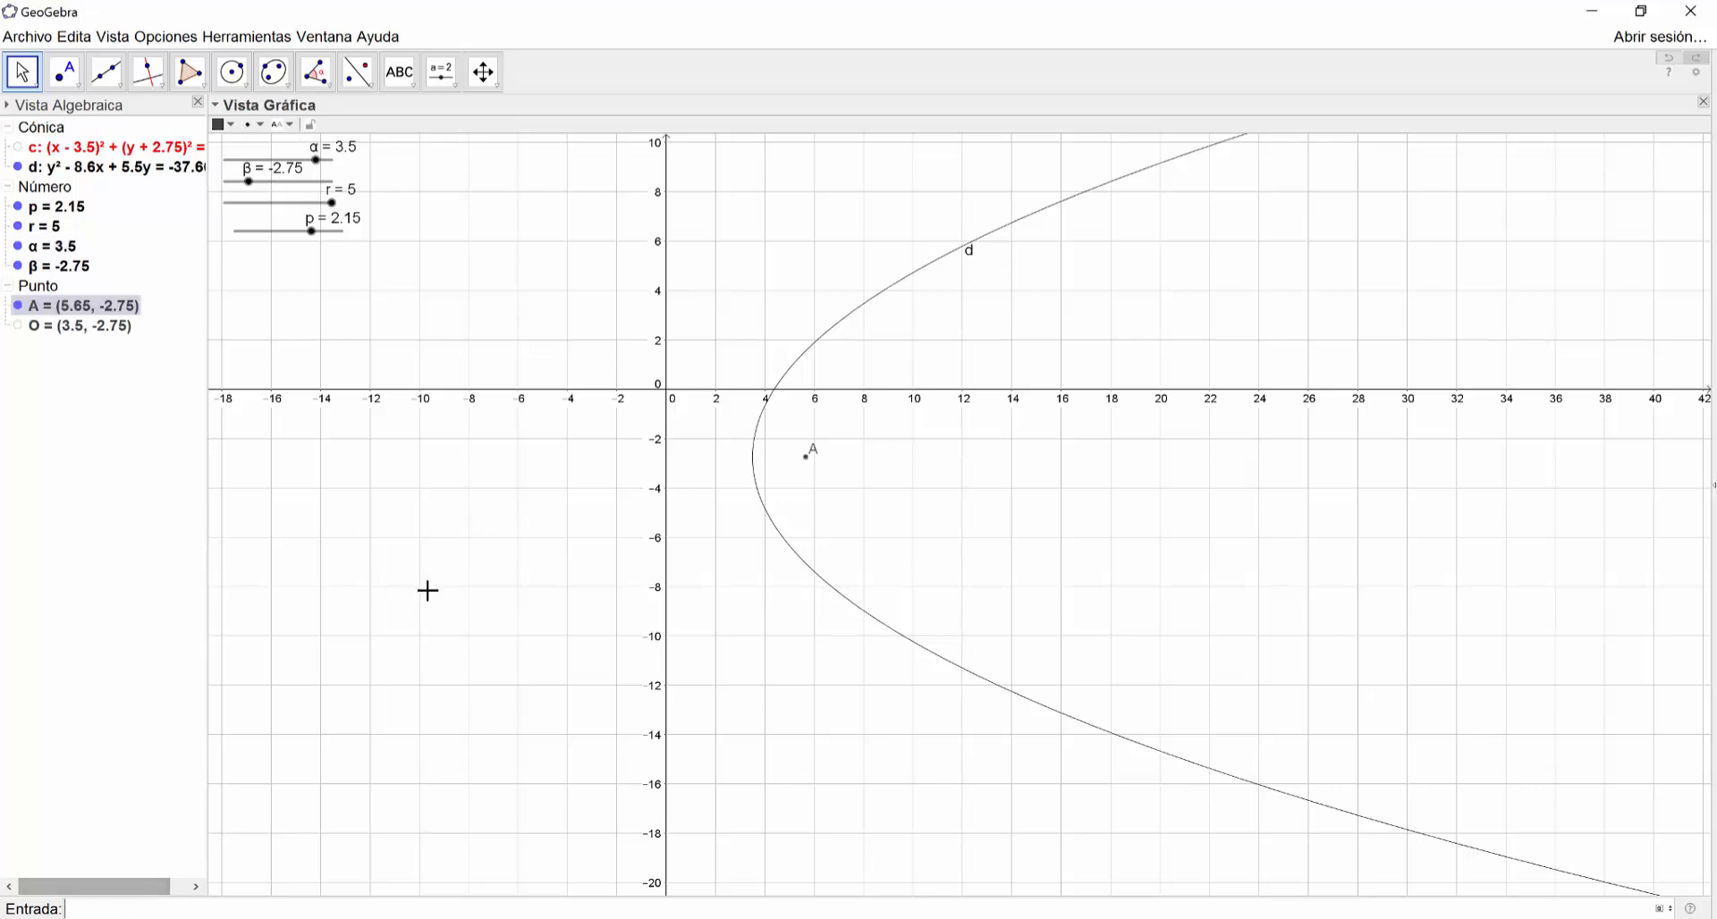
Rename the parabola's focus point as F in its properties
mouse_move(807, 457)
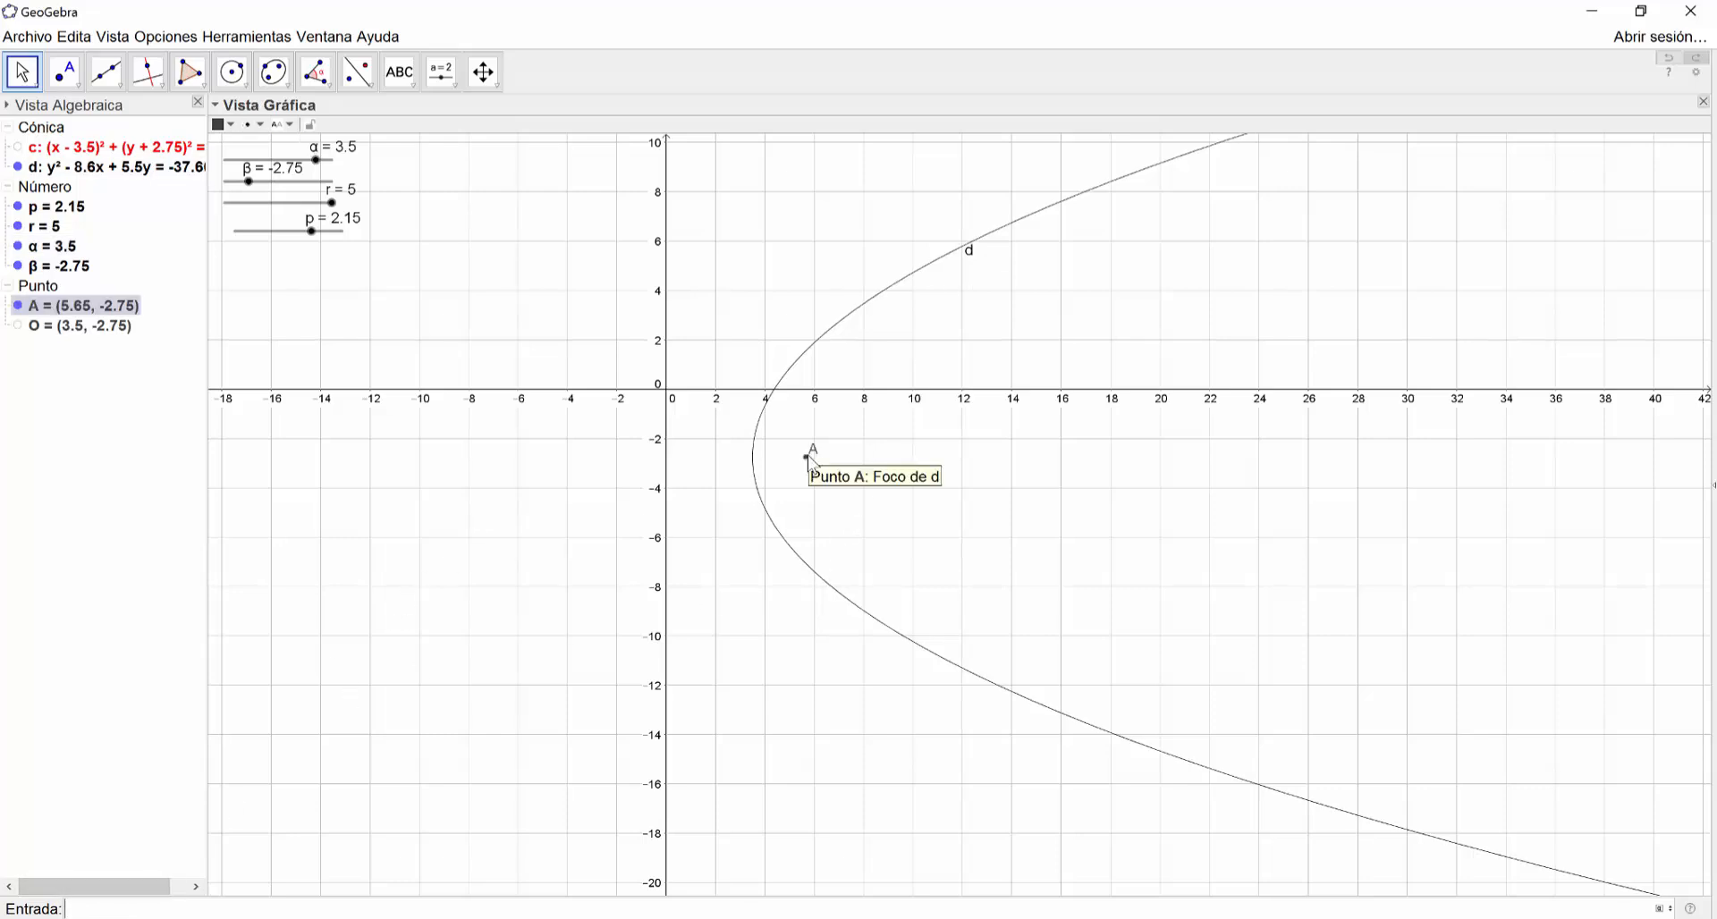
scroll(811, 461, up, 1)
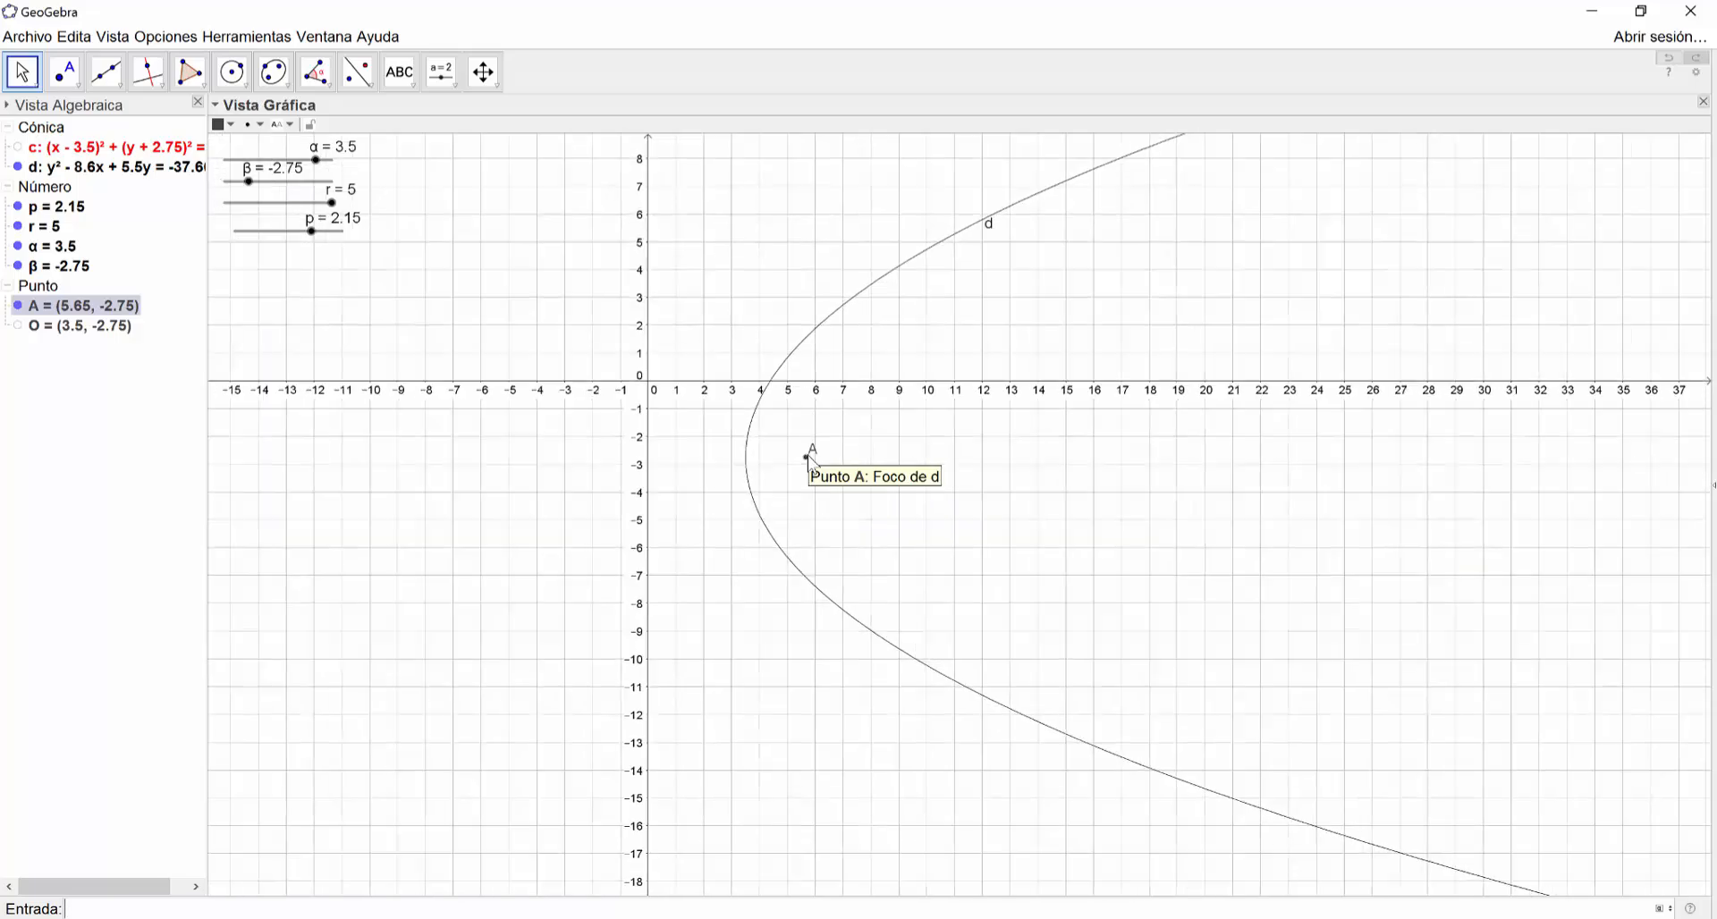
right_click(809, 459)
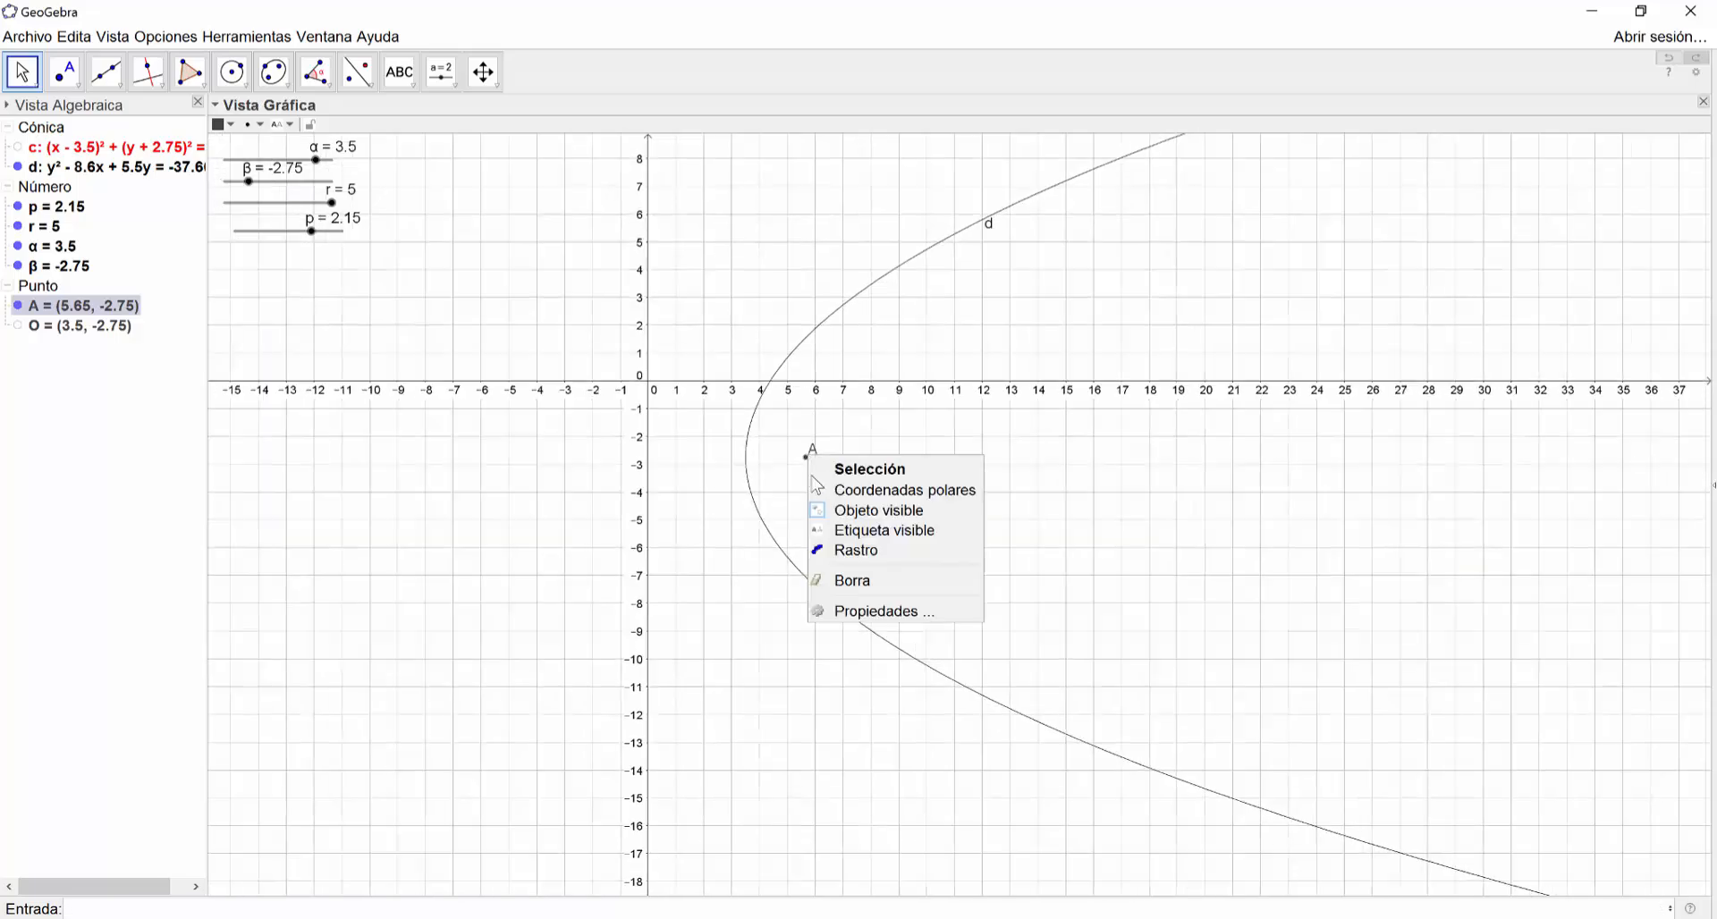
click(864, 615)
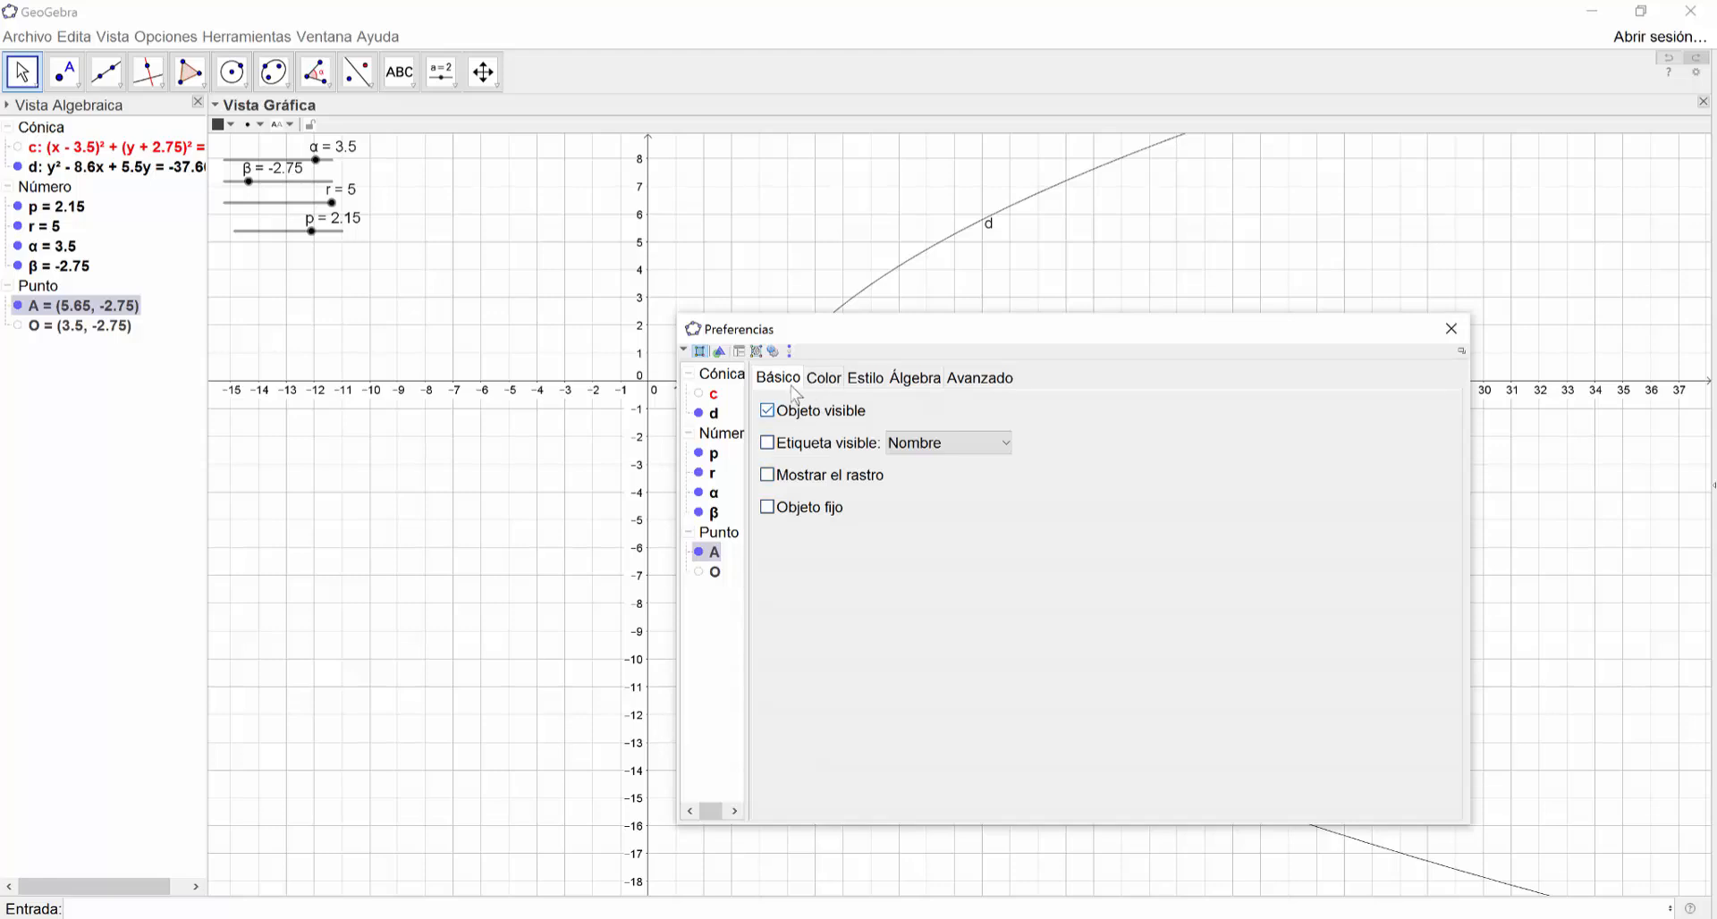
click(823, 379)
click(795, 385)
click(707, 553)
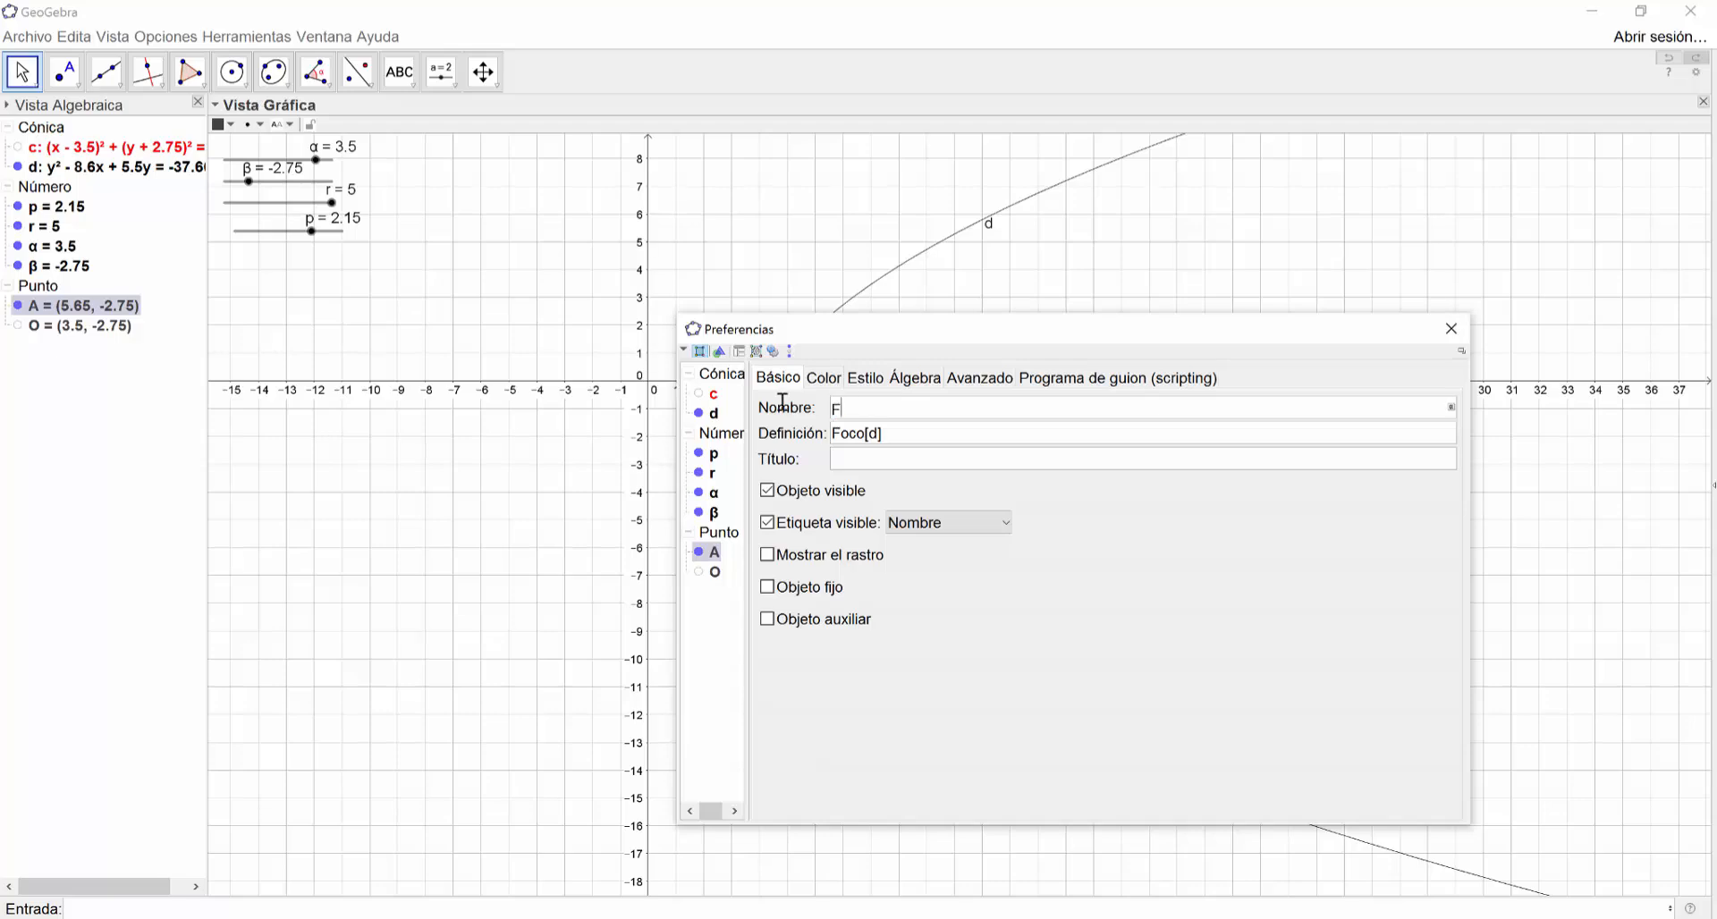
text(F)
click(1451, 328)
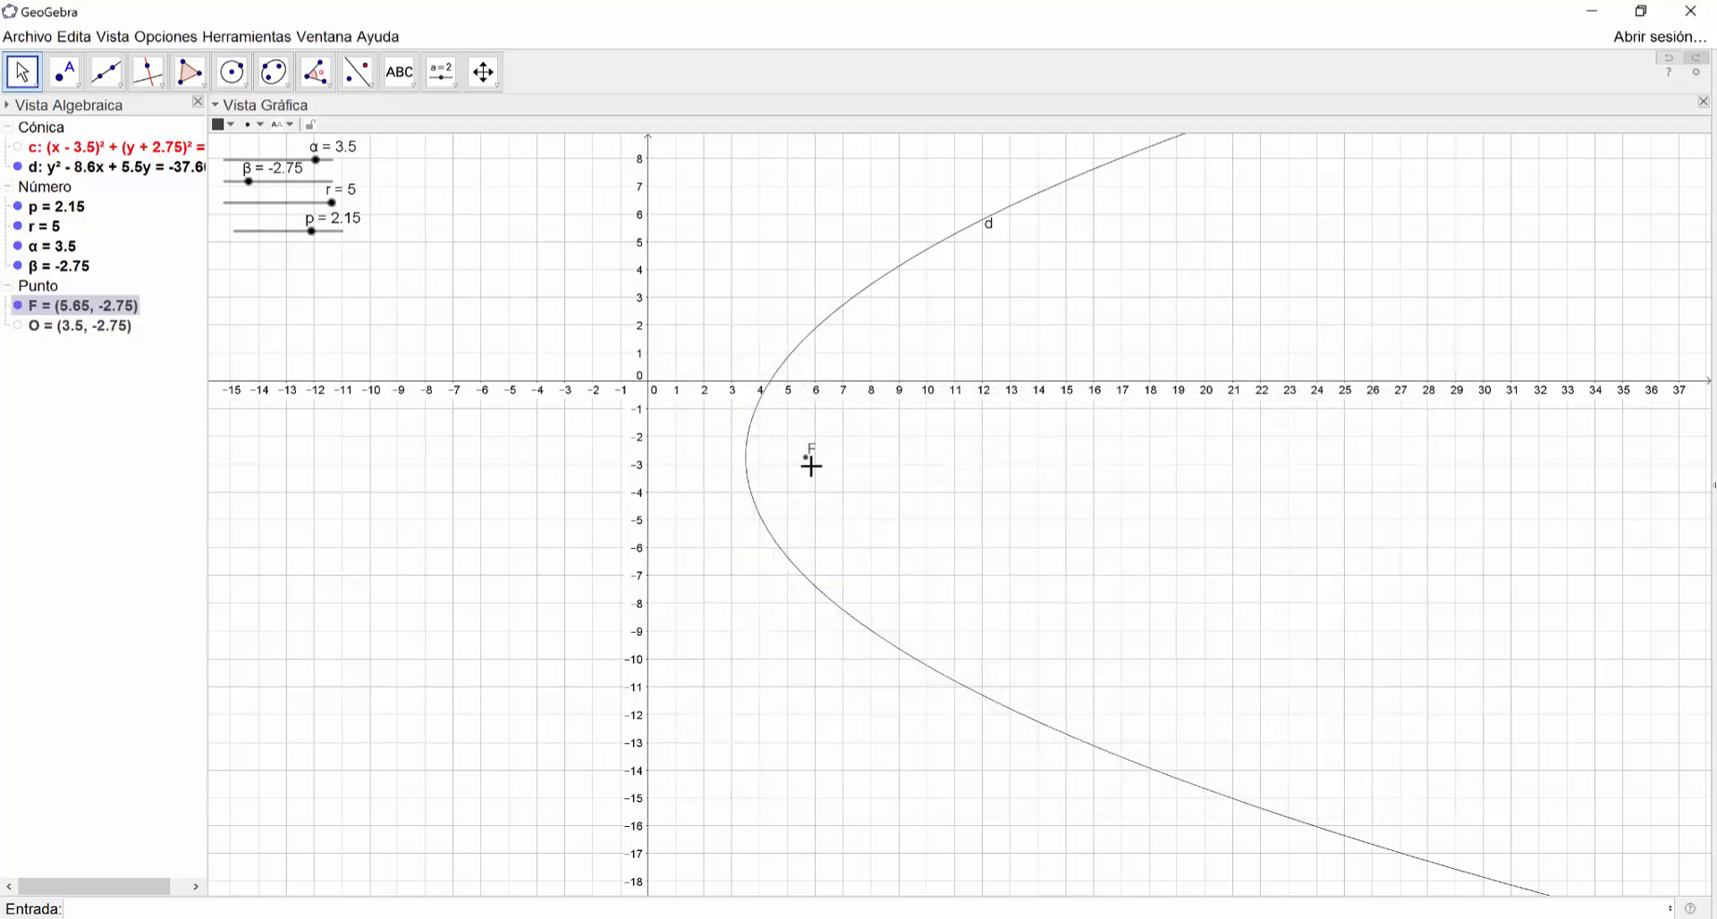
Set the label of focus F to show its name and value (Nombre y valor)
scroll(811, 465, up, 2)
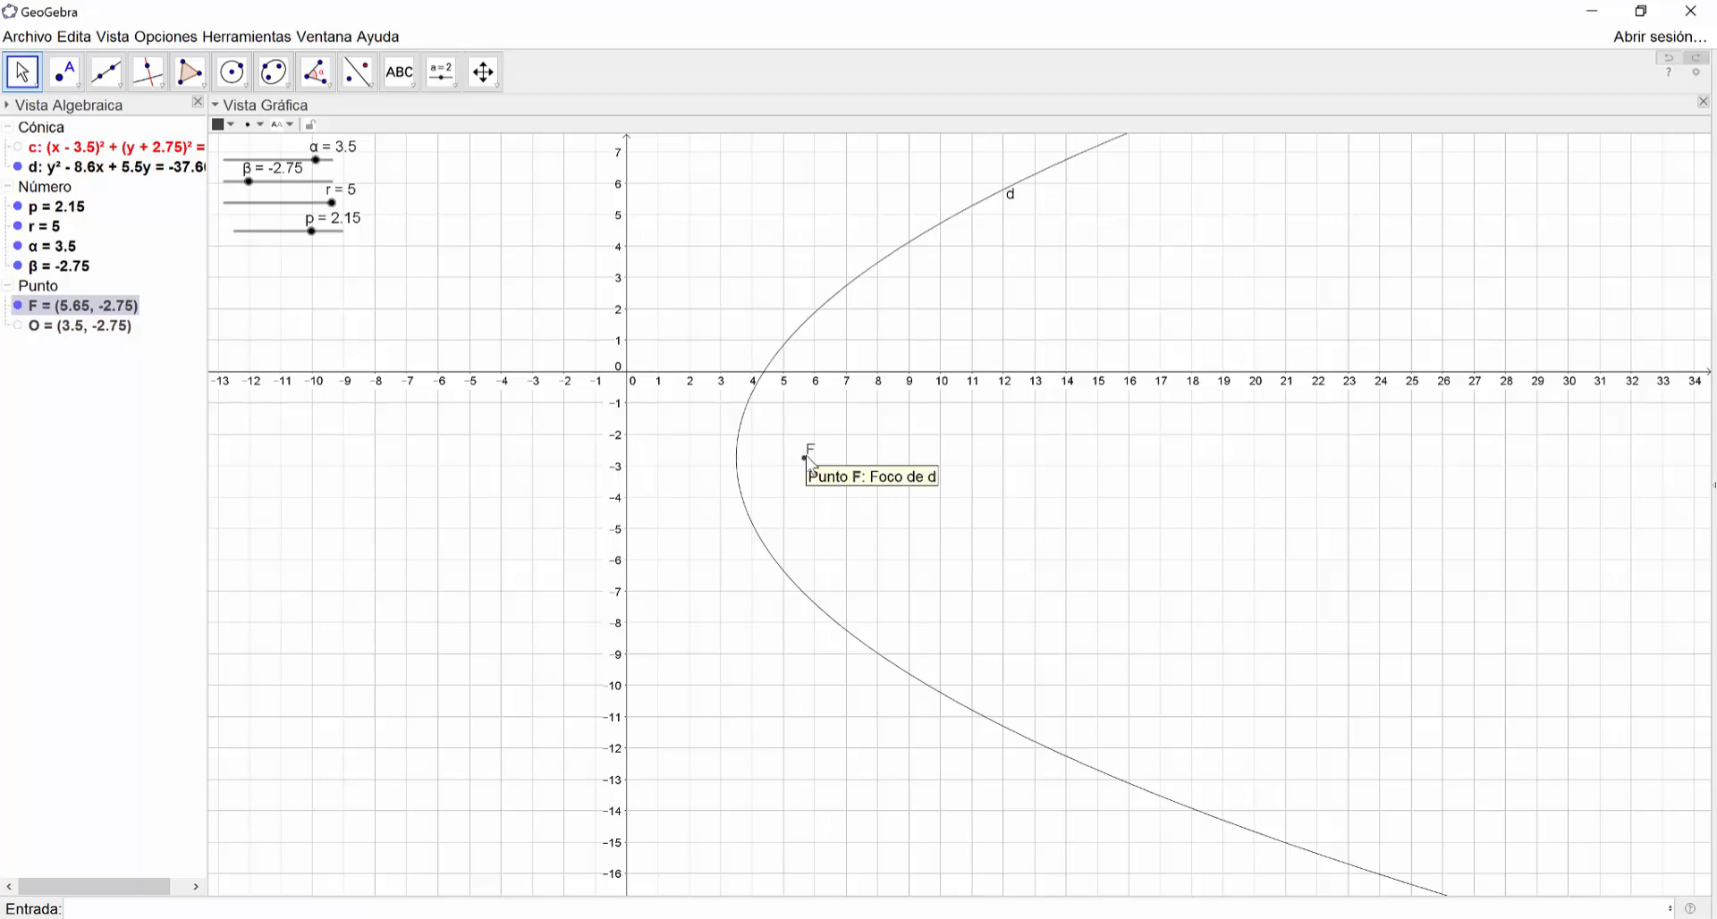
double_click(47, 309)
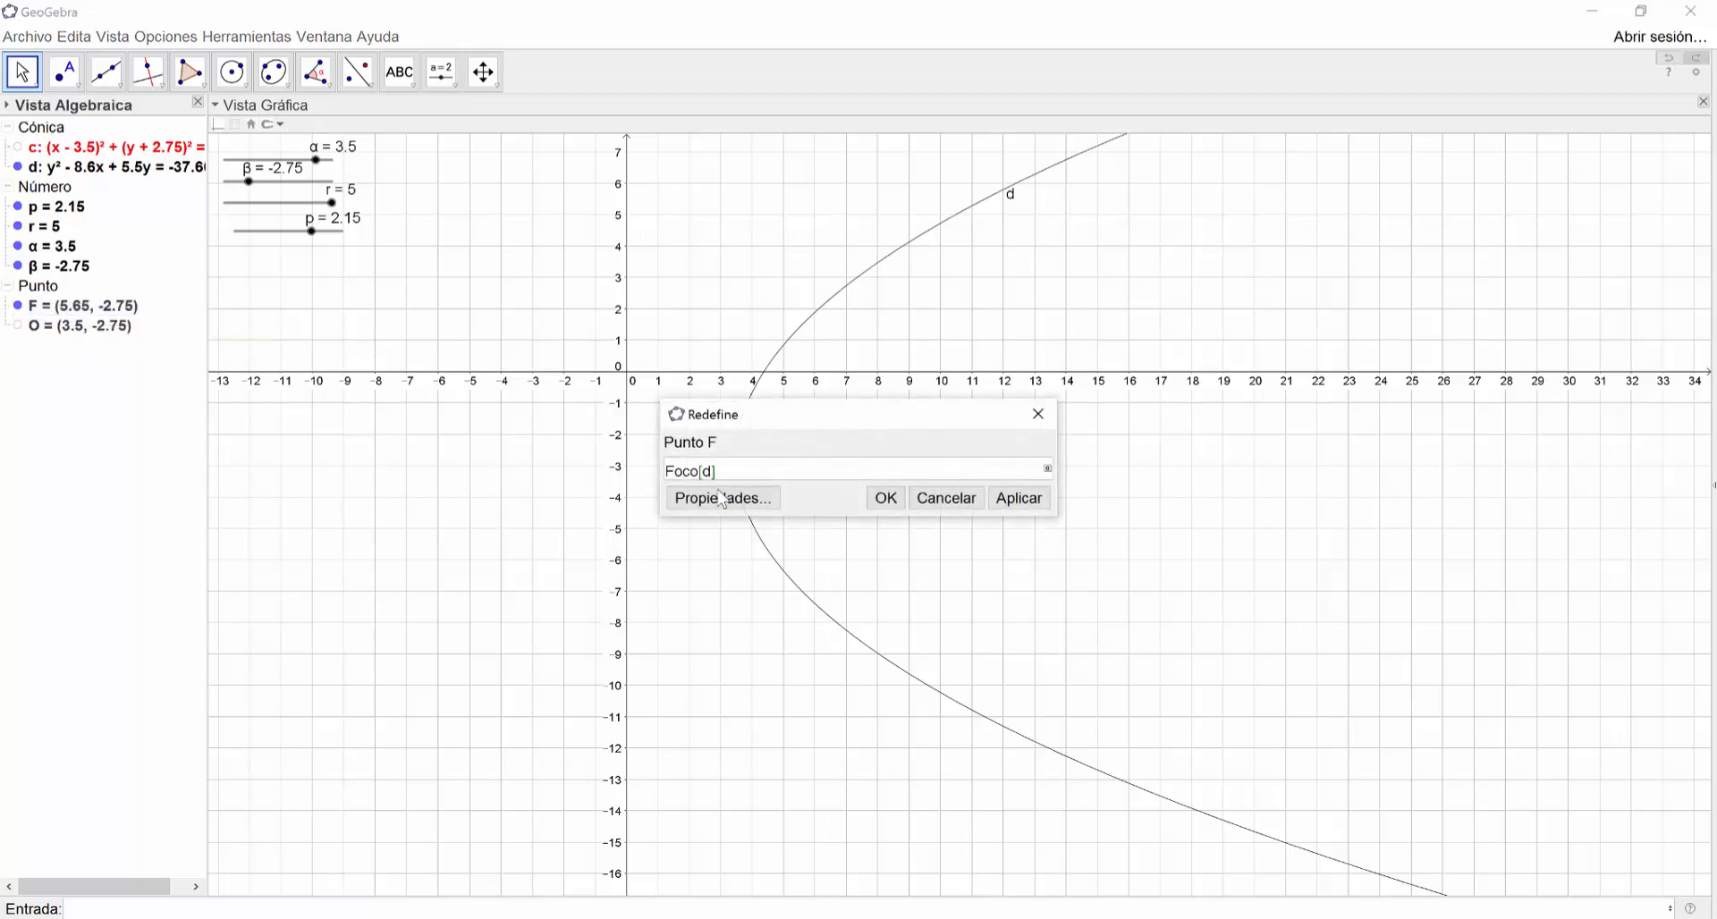
click(722, 498)
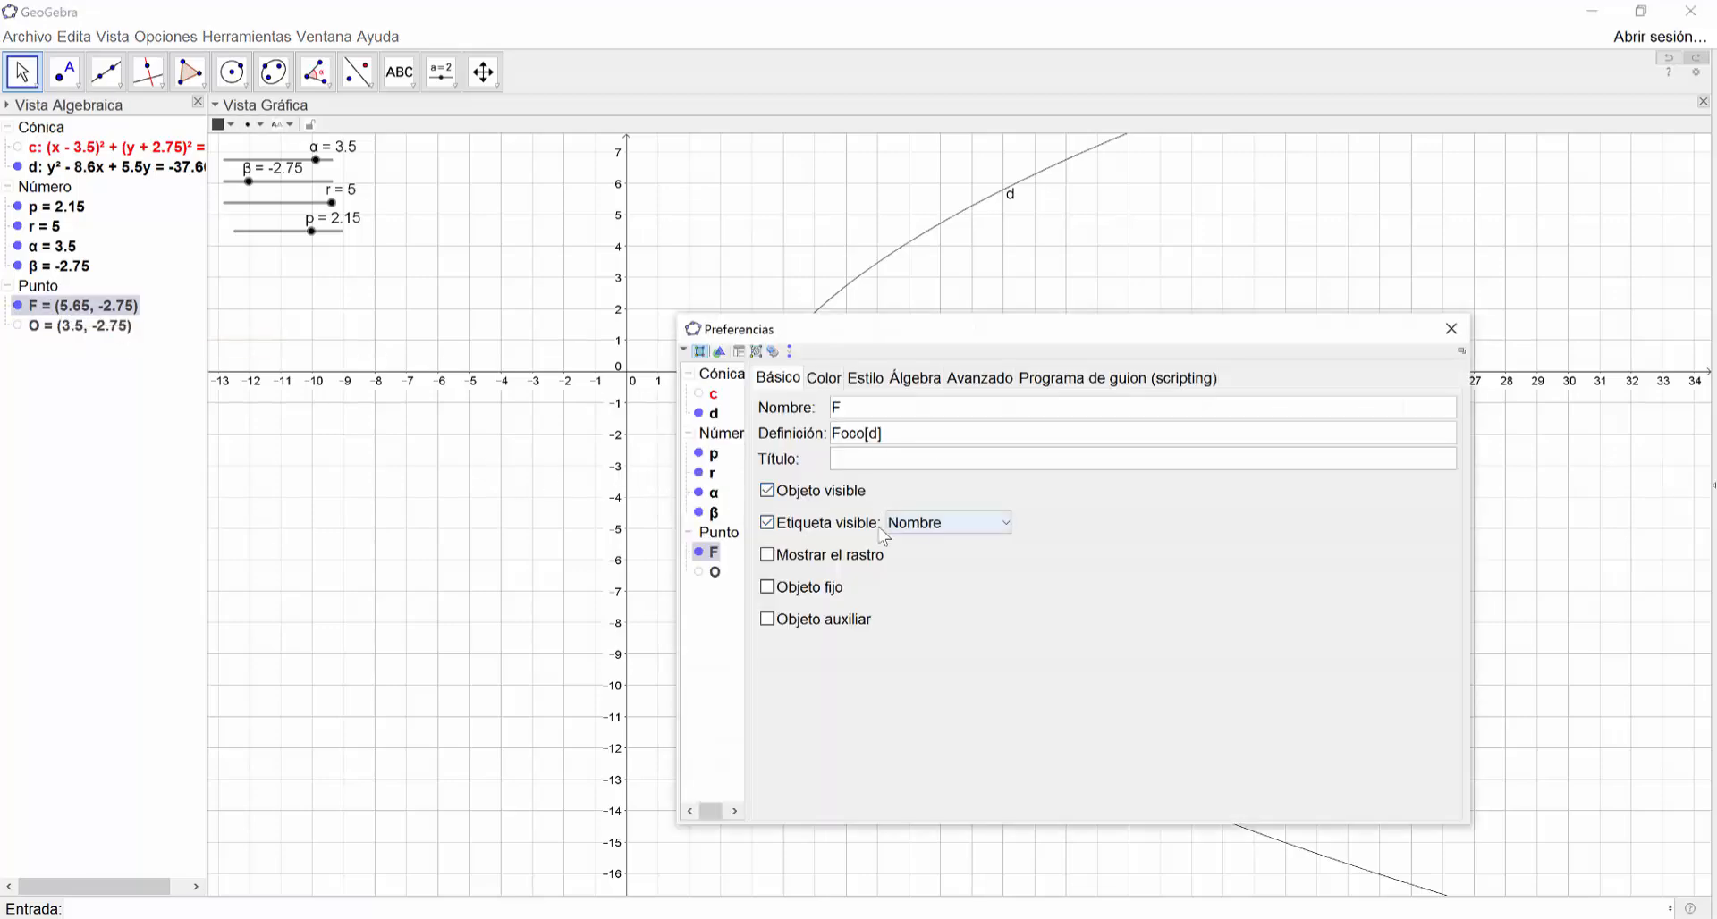
click(915, 524)
click(937, 564)
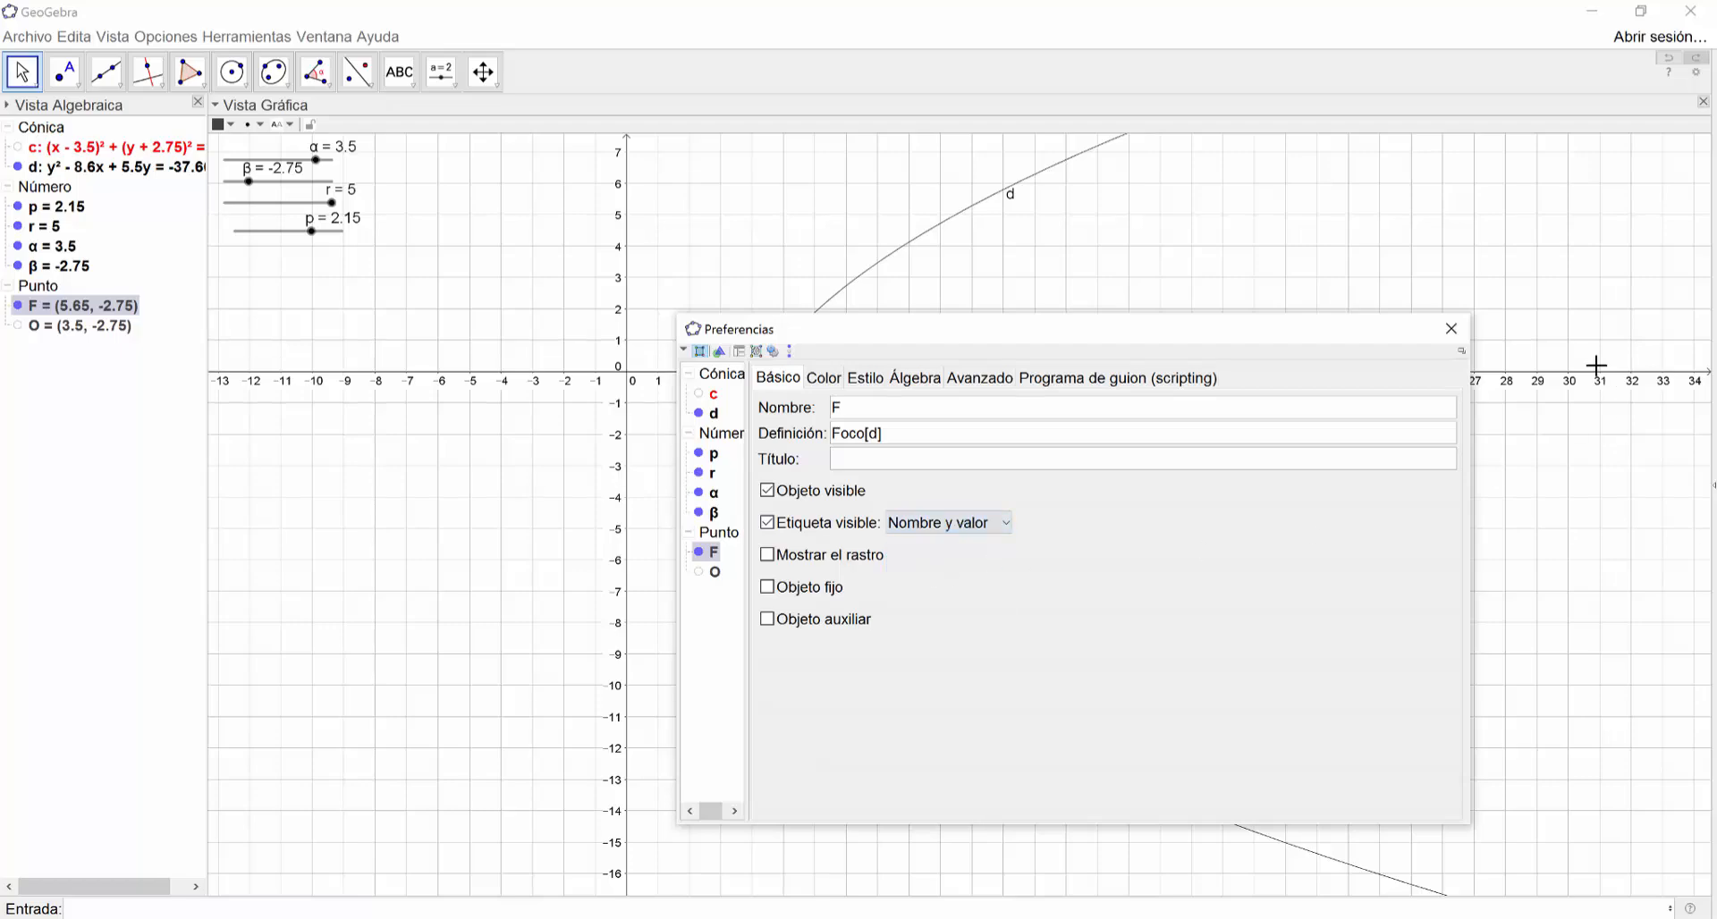
click(1453, 332)
Construct the vertex of the parabola with the command Vértices[d]
scroll(809, 457, up, 3)
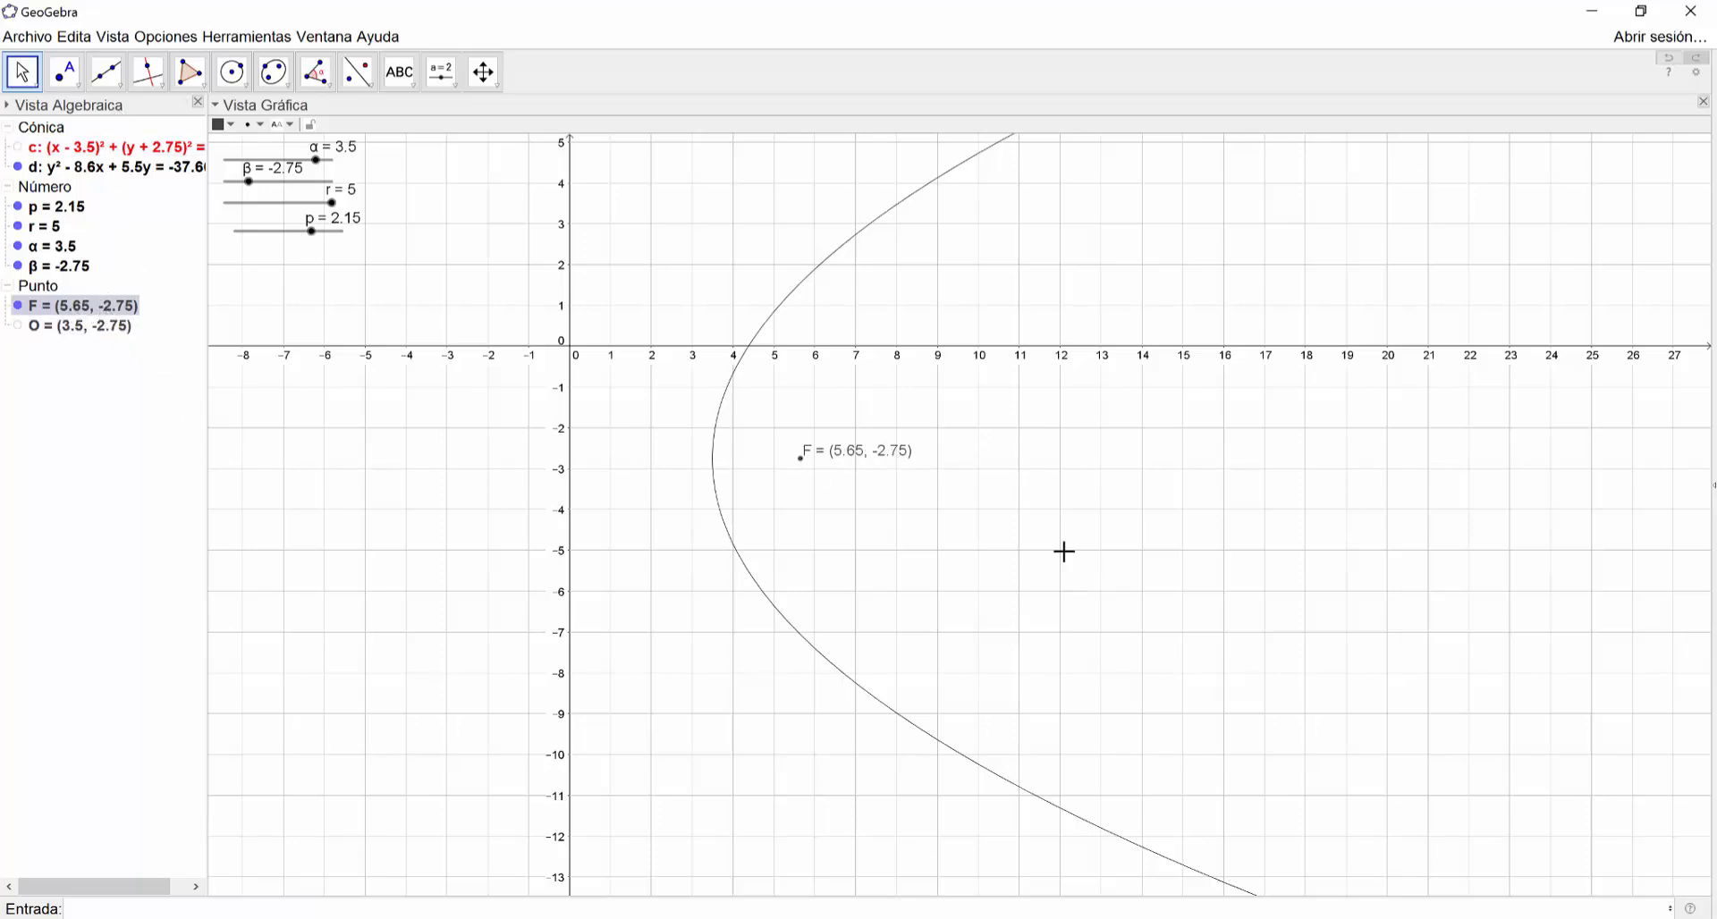
scroll(984, 512, down, 1)
scroll(831, 475, down, 2)
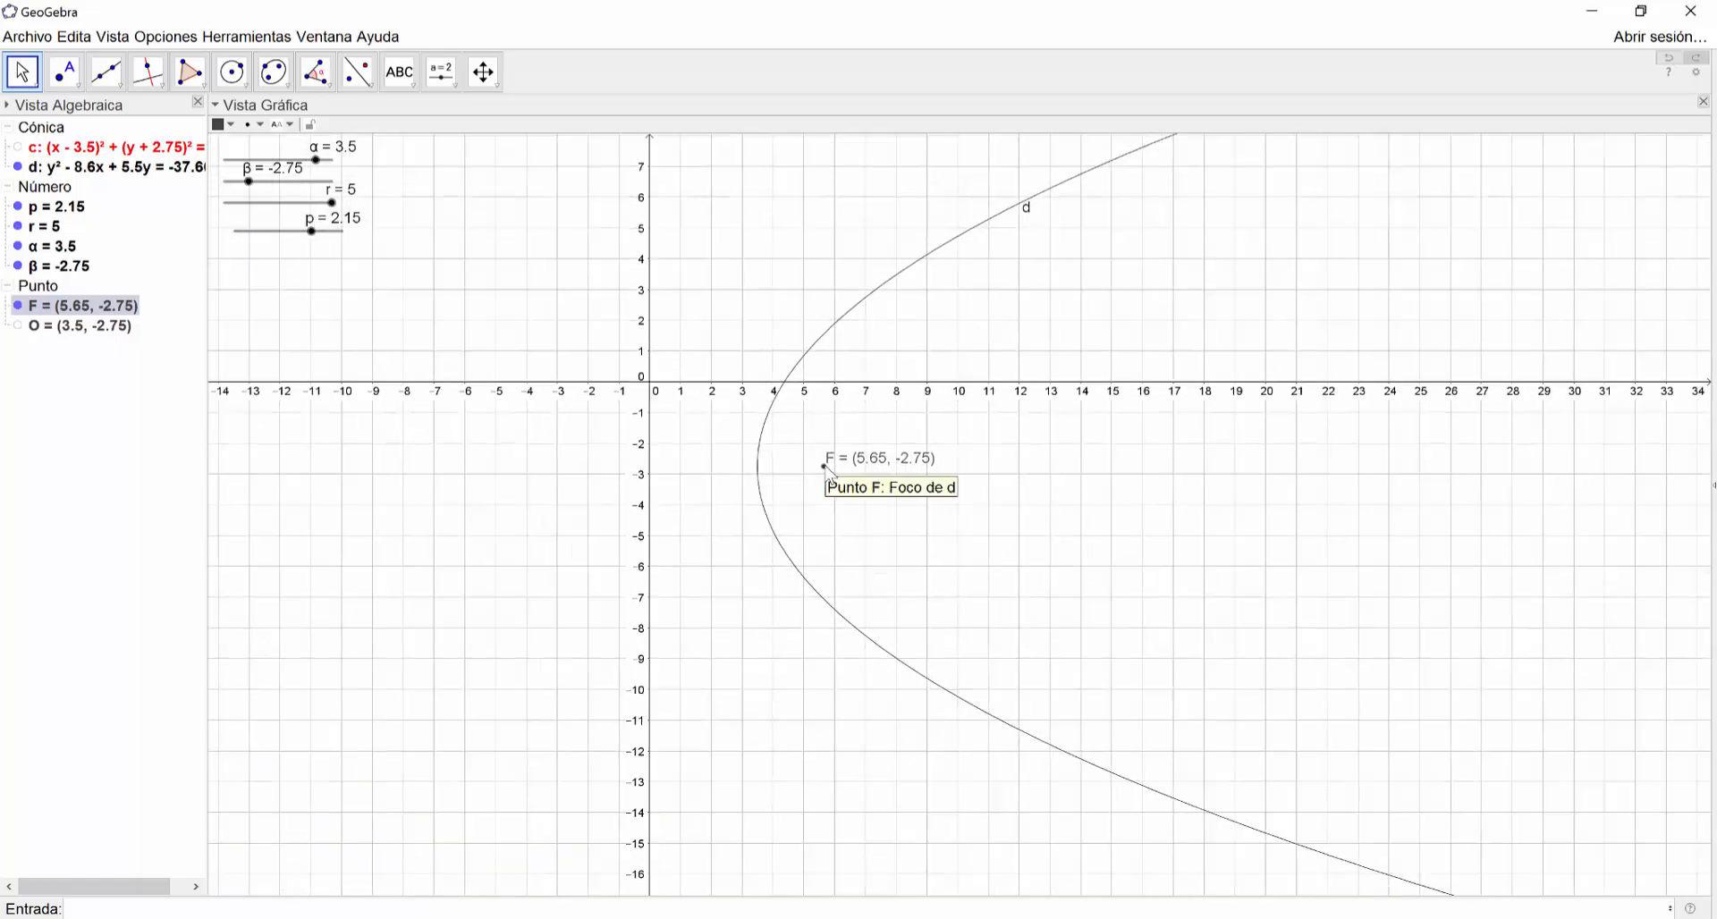
click(502, 901)
text(verti)
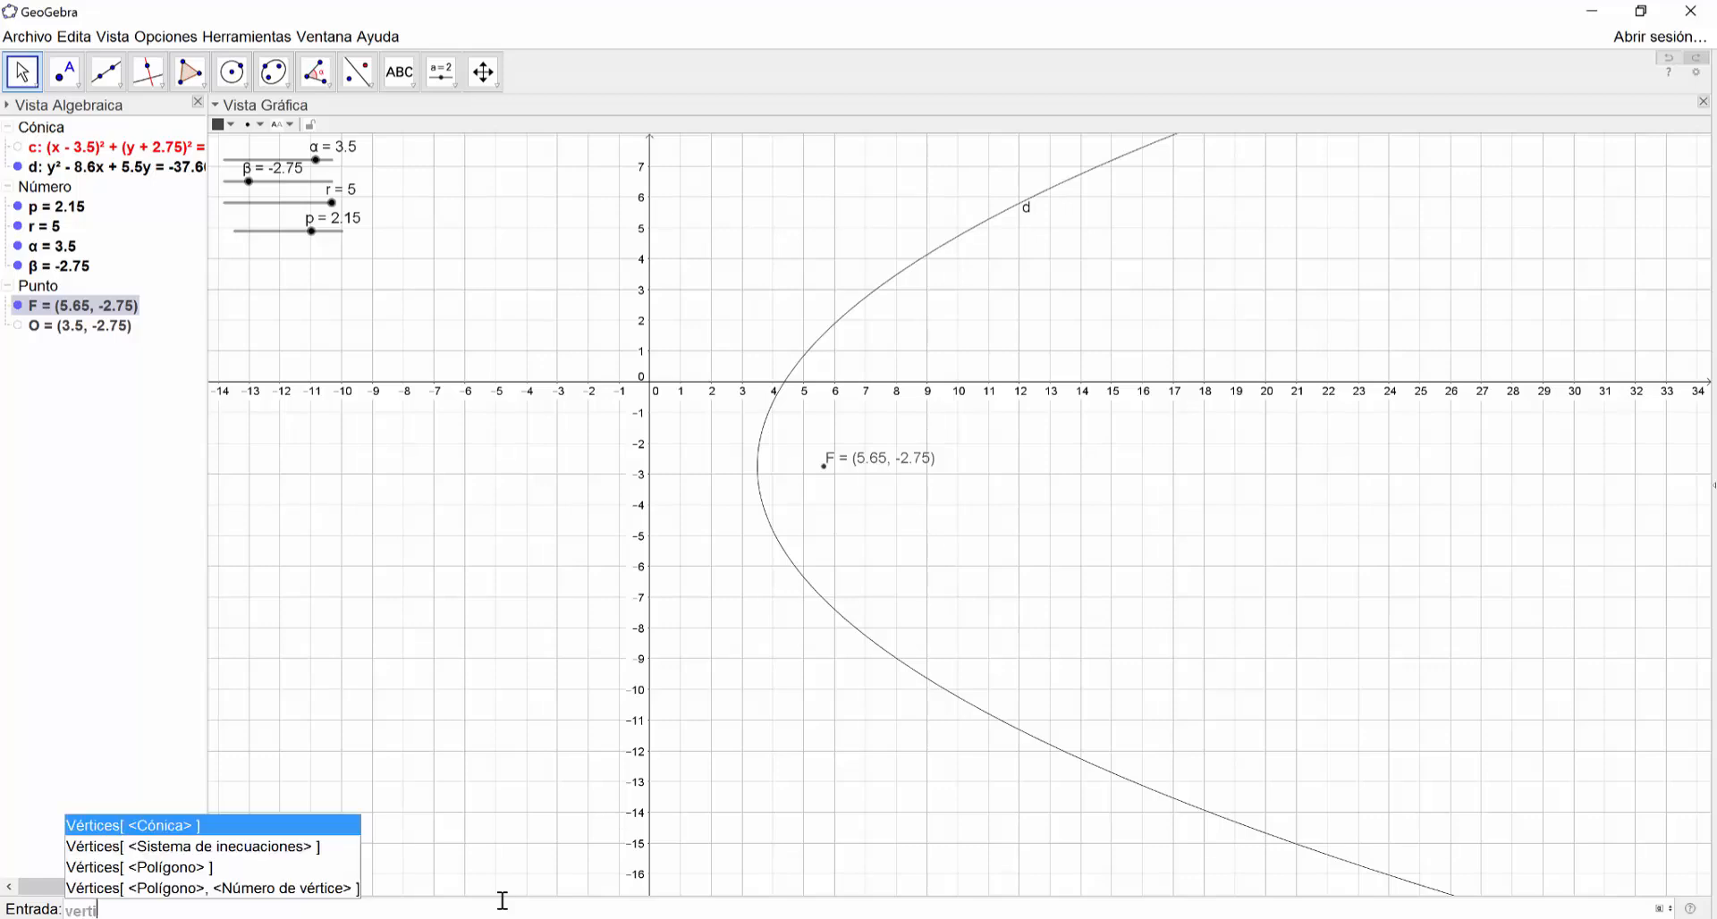
key(Return)
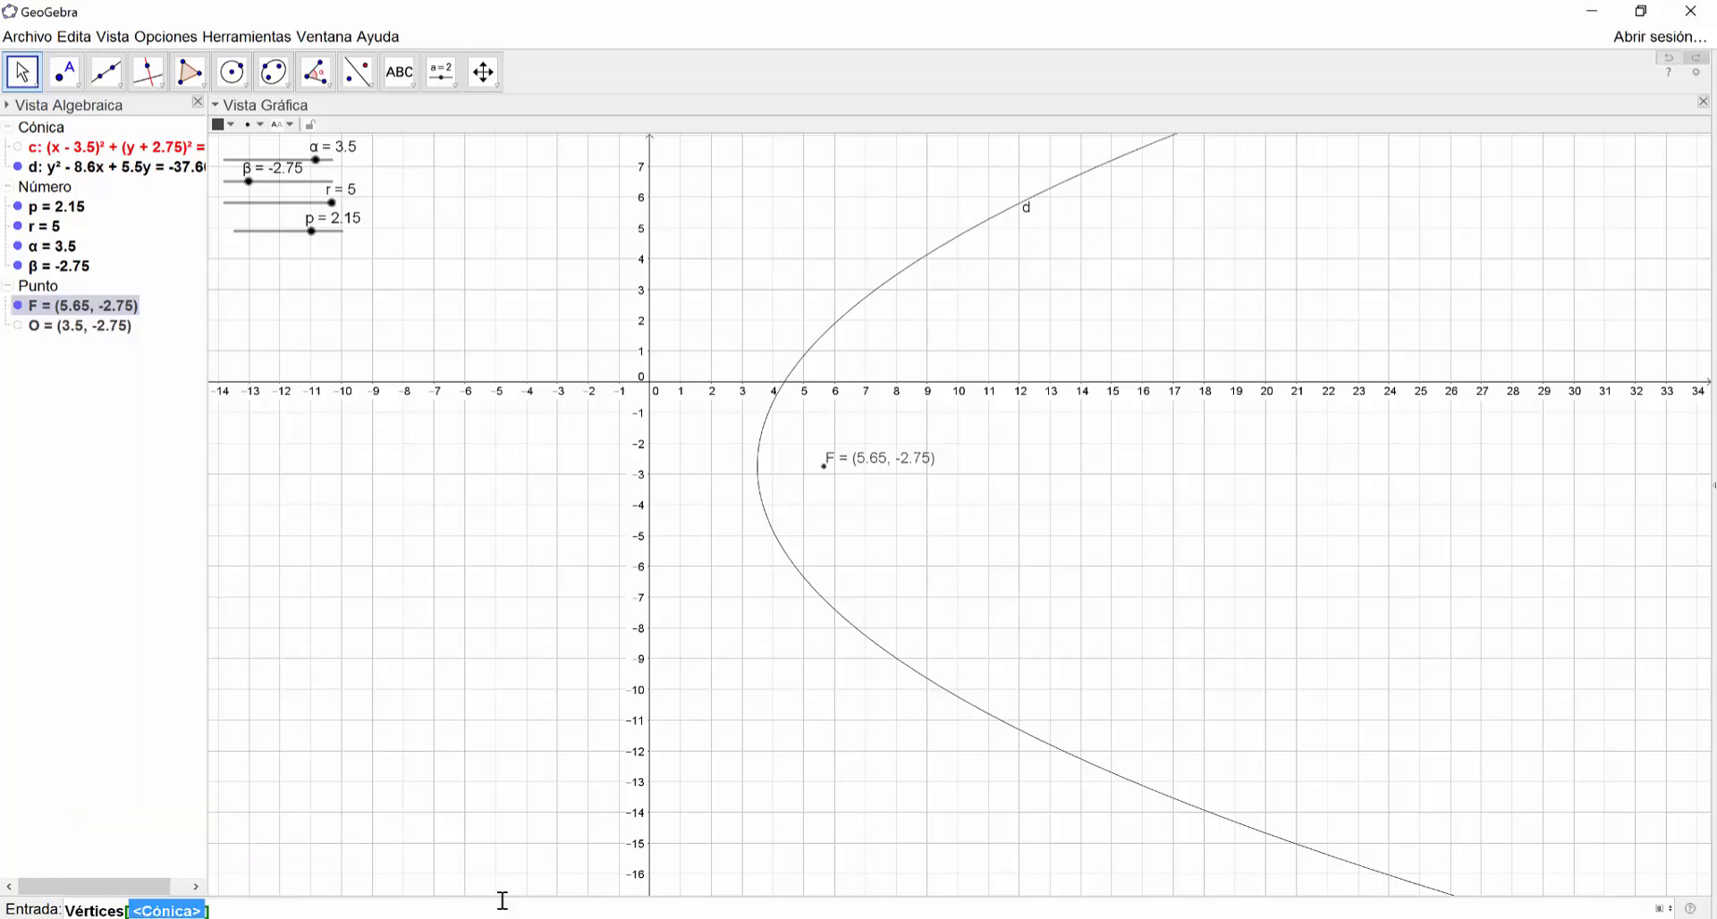
text(d)
key(Return)
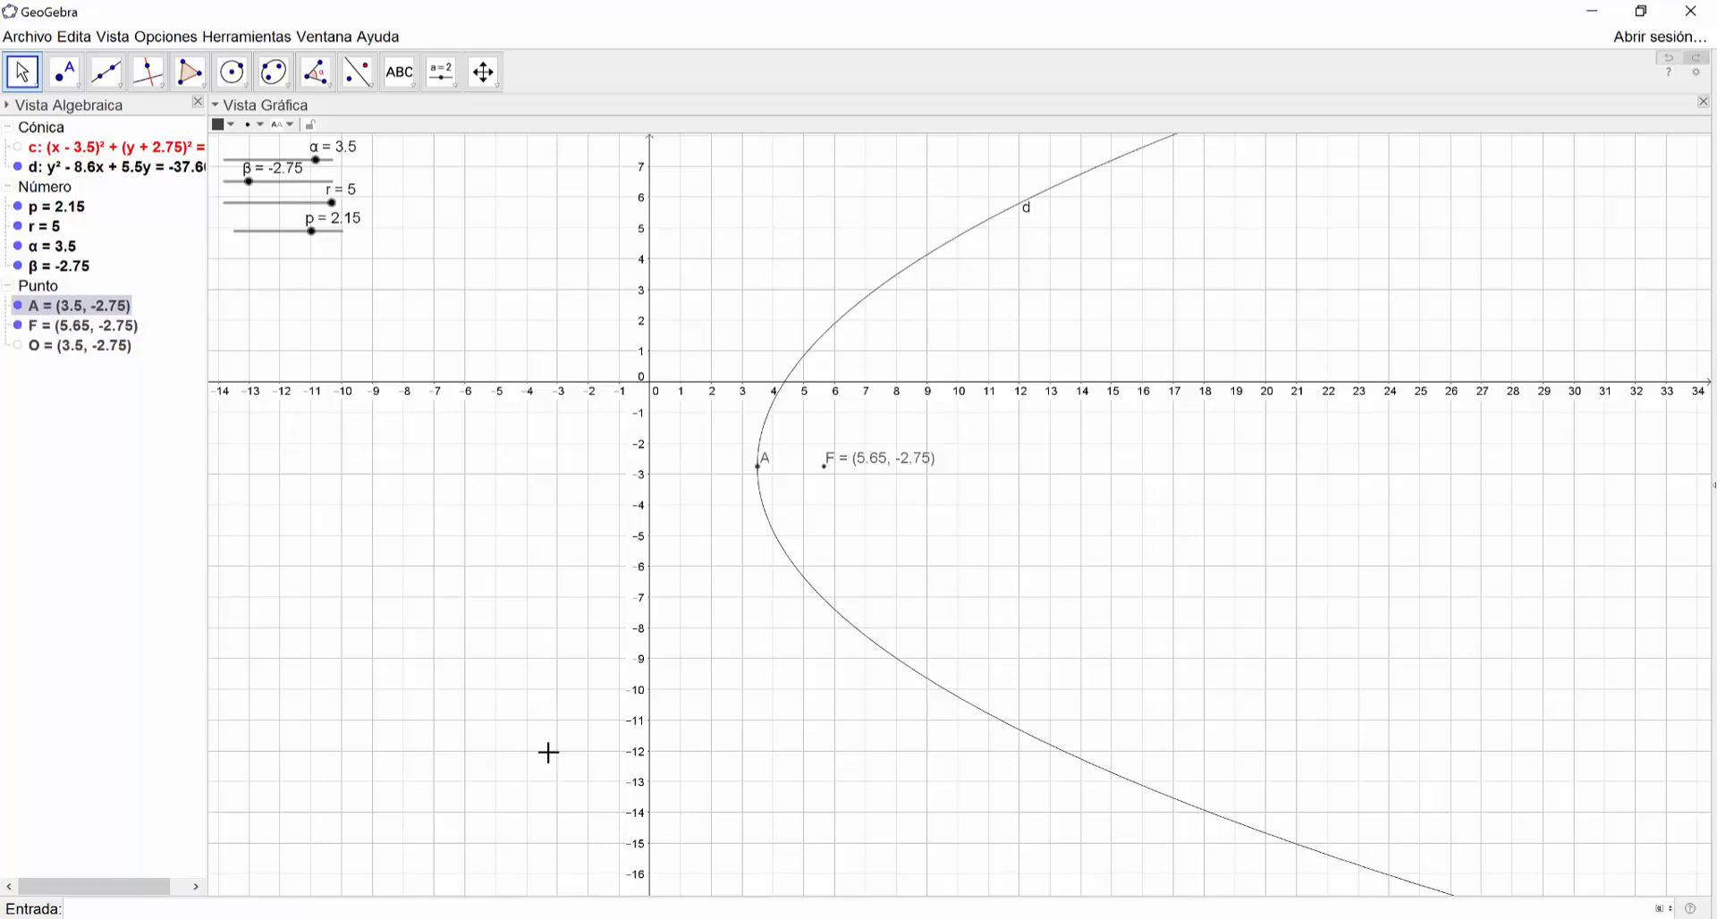
Rename the parabola's vertex point as V in its properties
scroll(756, 472, up, 2)
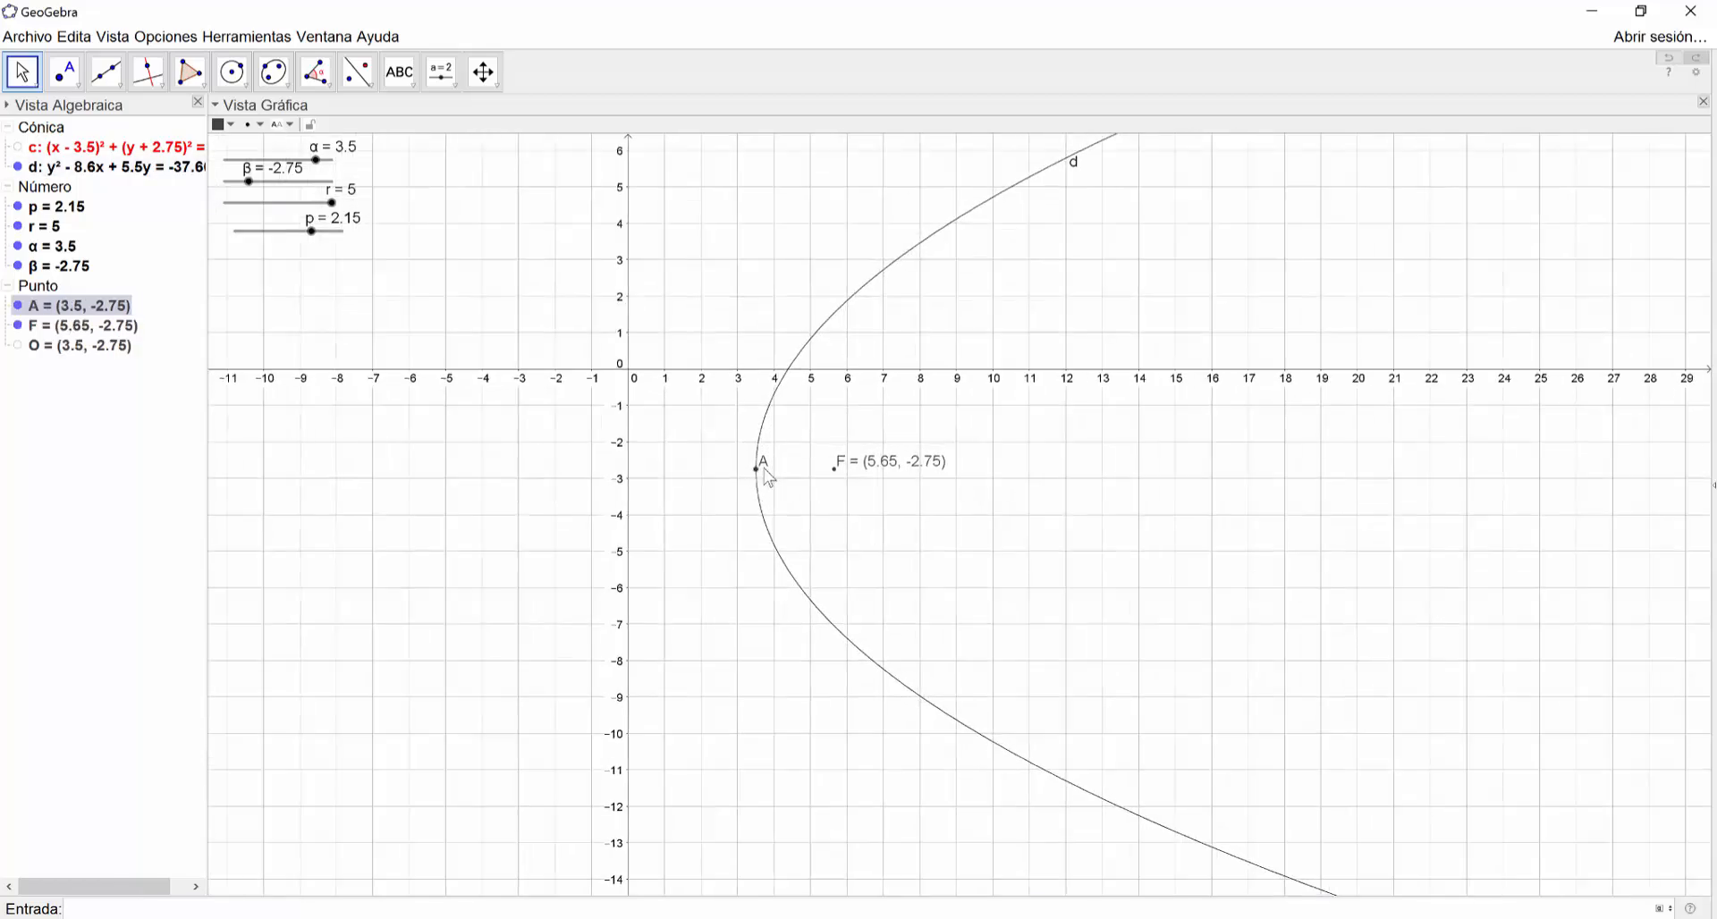
right_click(762, 478)
click(840, 627)
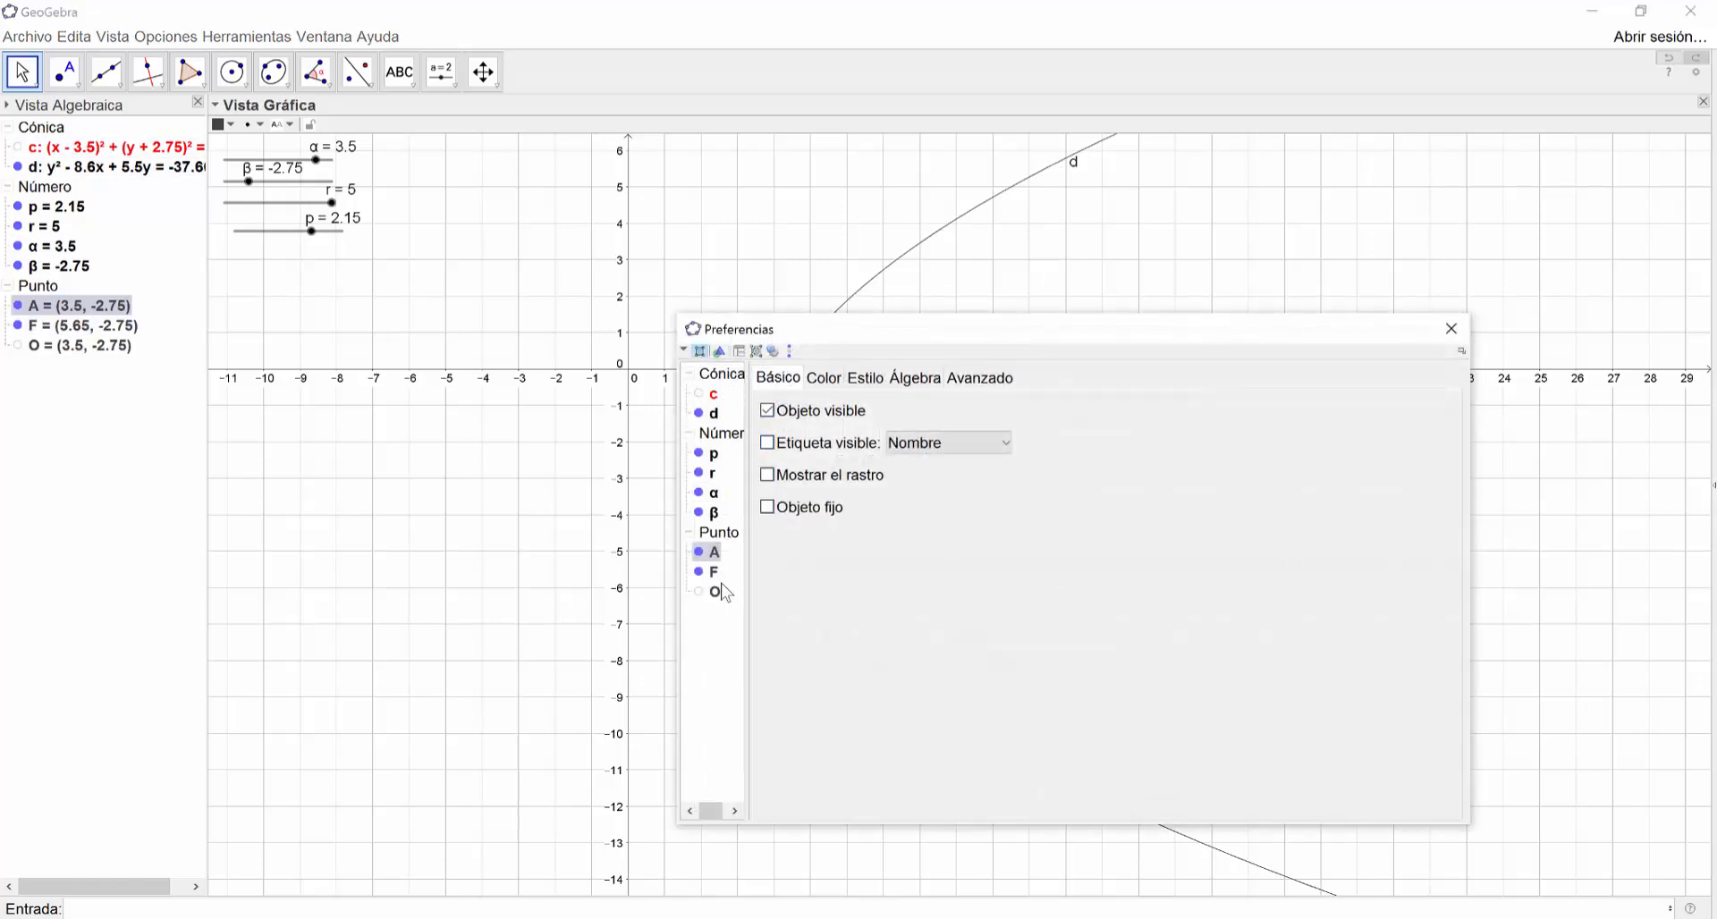
click(887, 407)
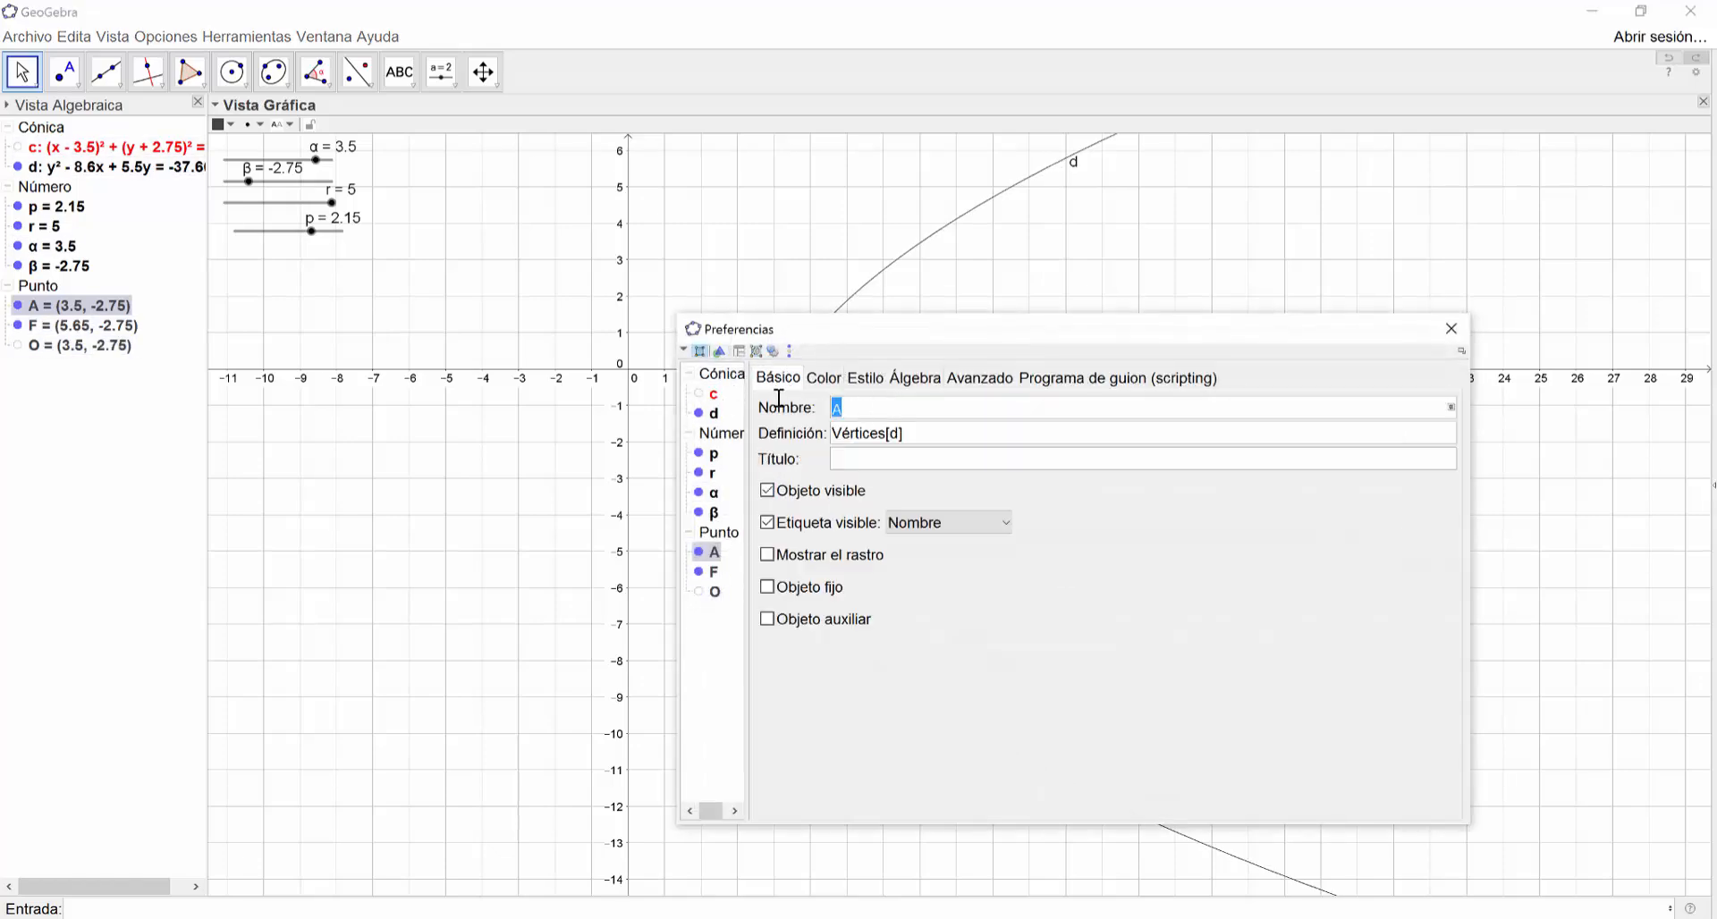
click(1451, 328)
Set the label of vertex V to show its name and value (Nombre y valor)
scroll(747, 494, up, 1)
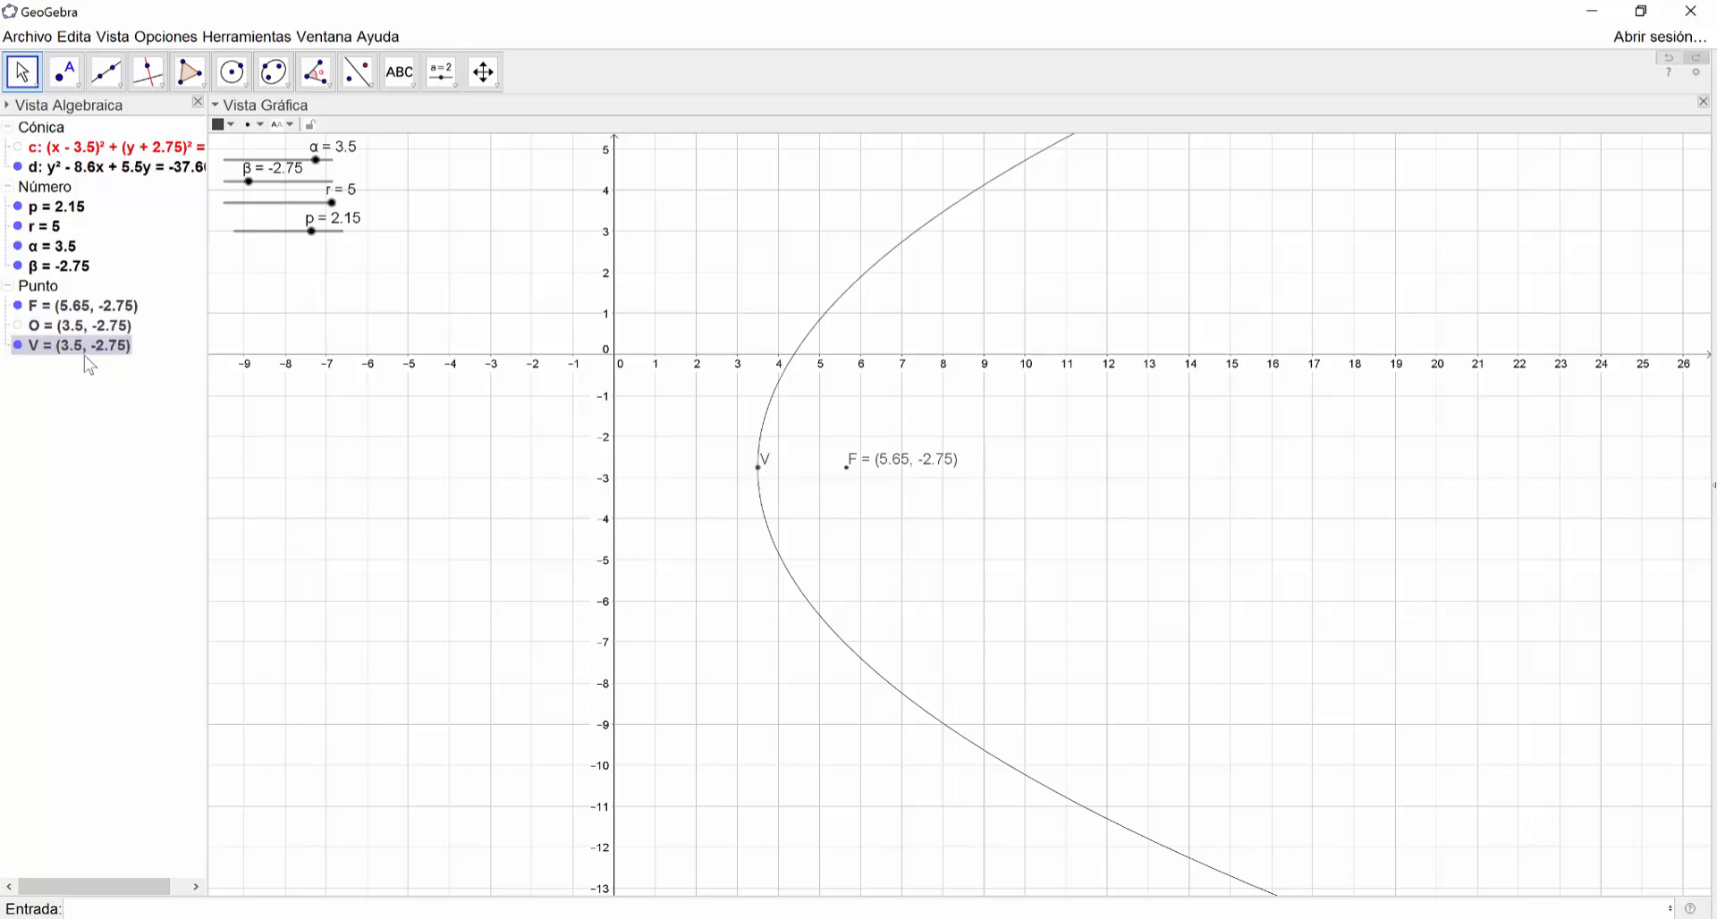
right_click(761, 470)
click(816, 641)
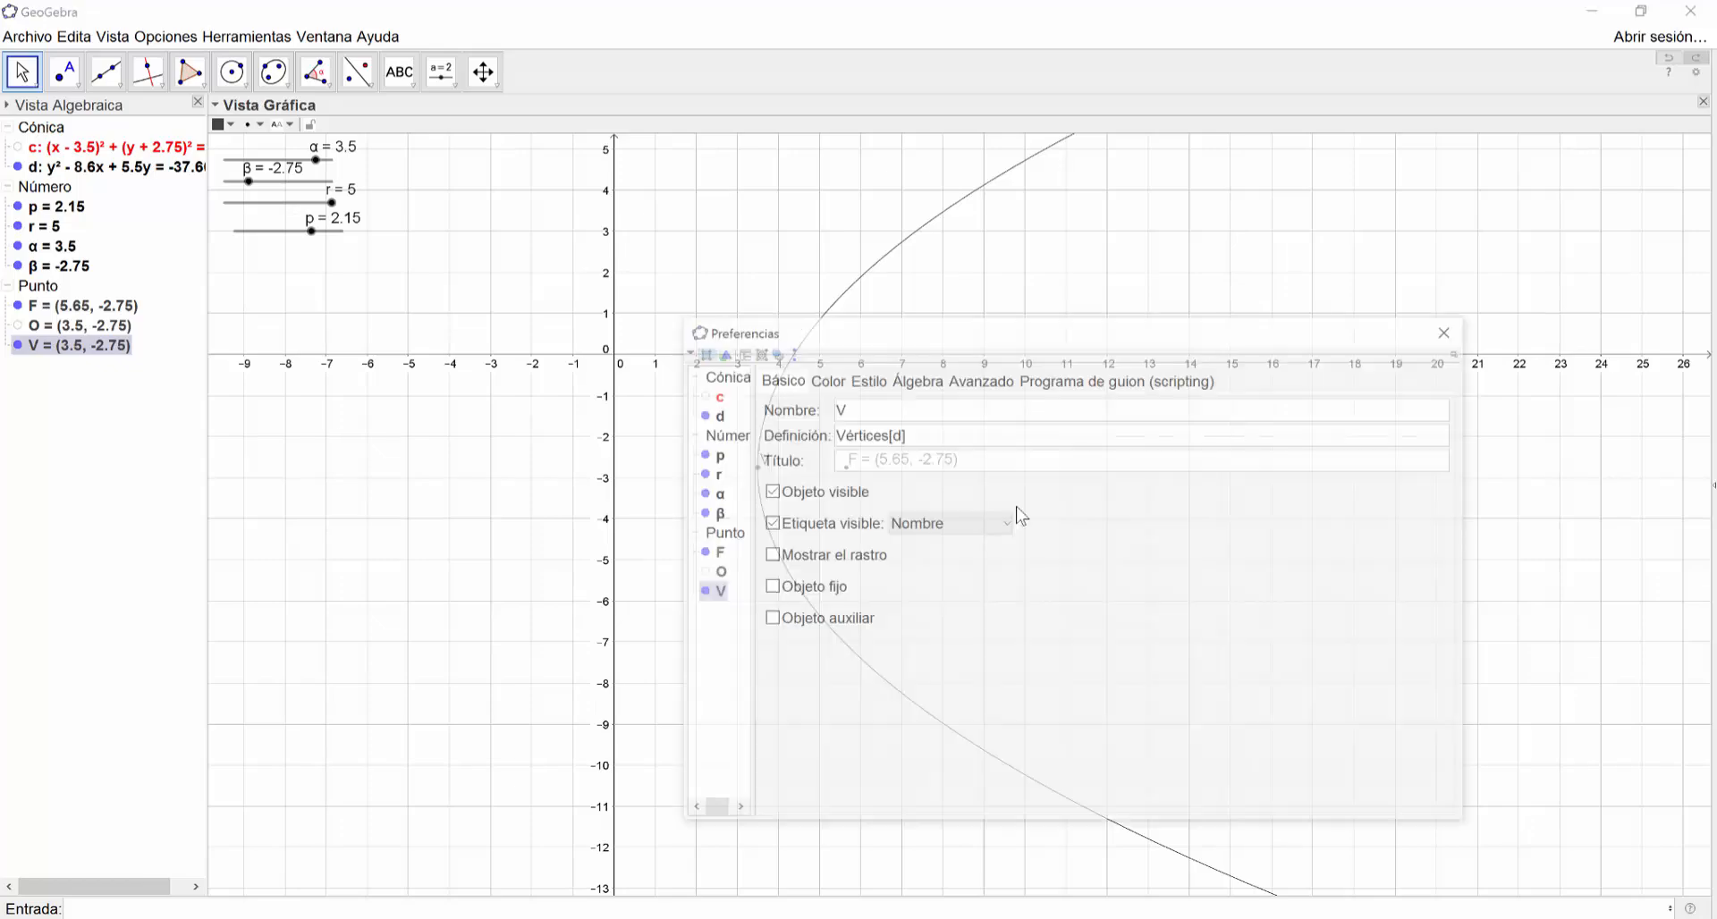
click(959, 526)
click(961, 567)
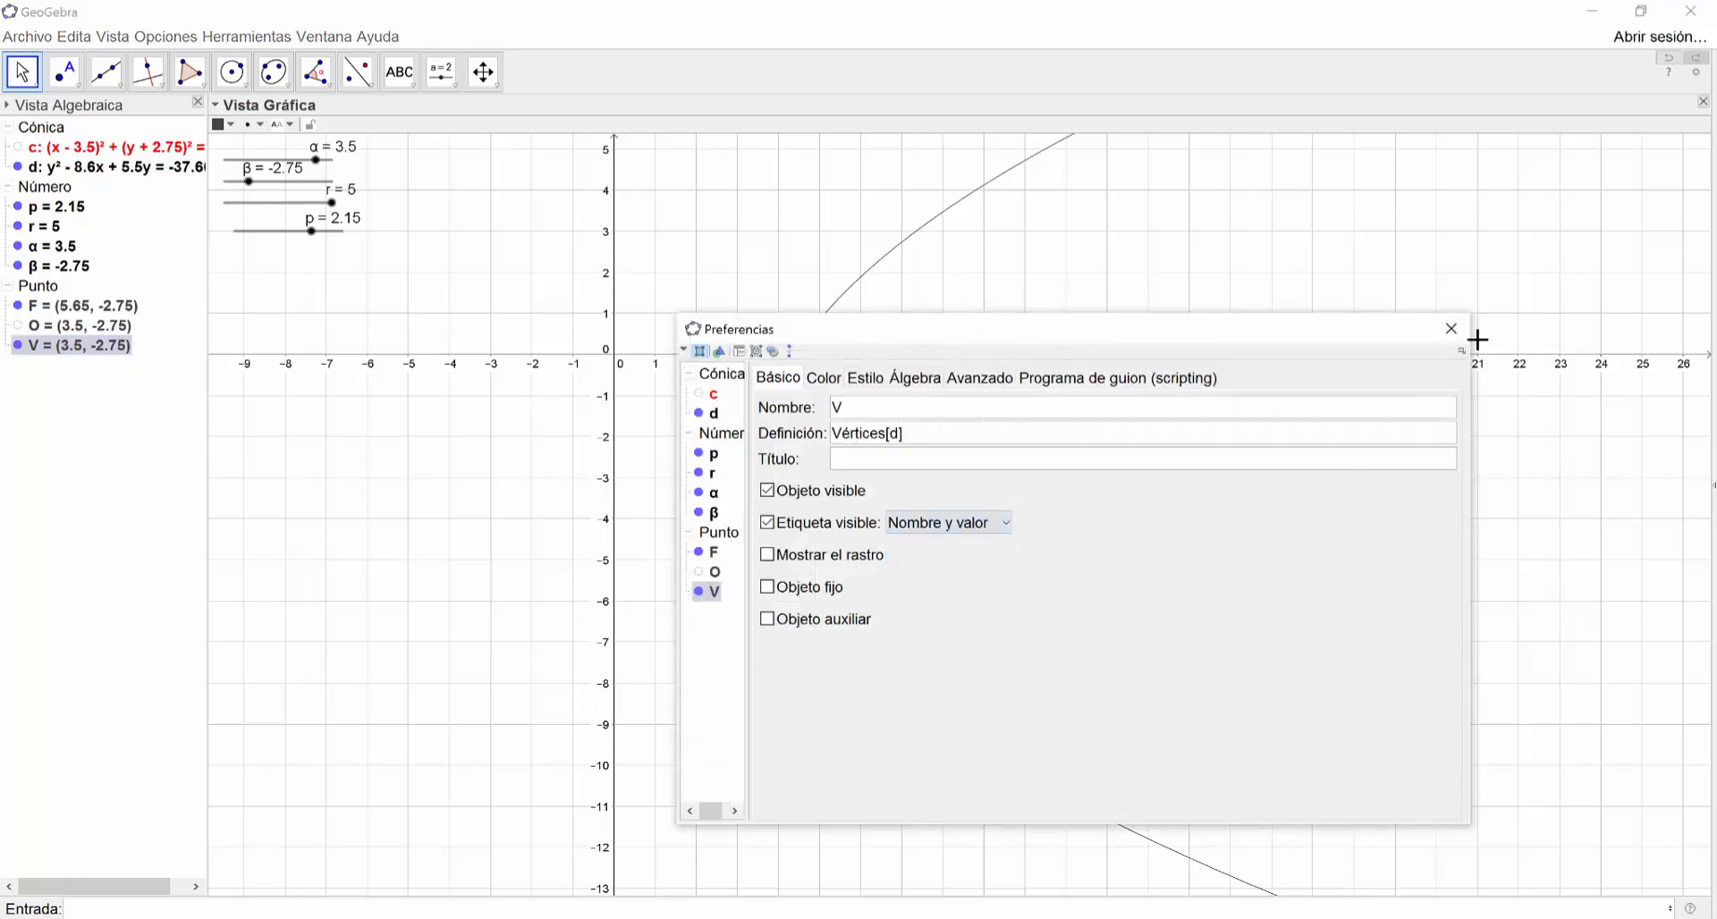
click(1452, 331)
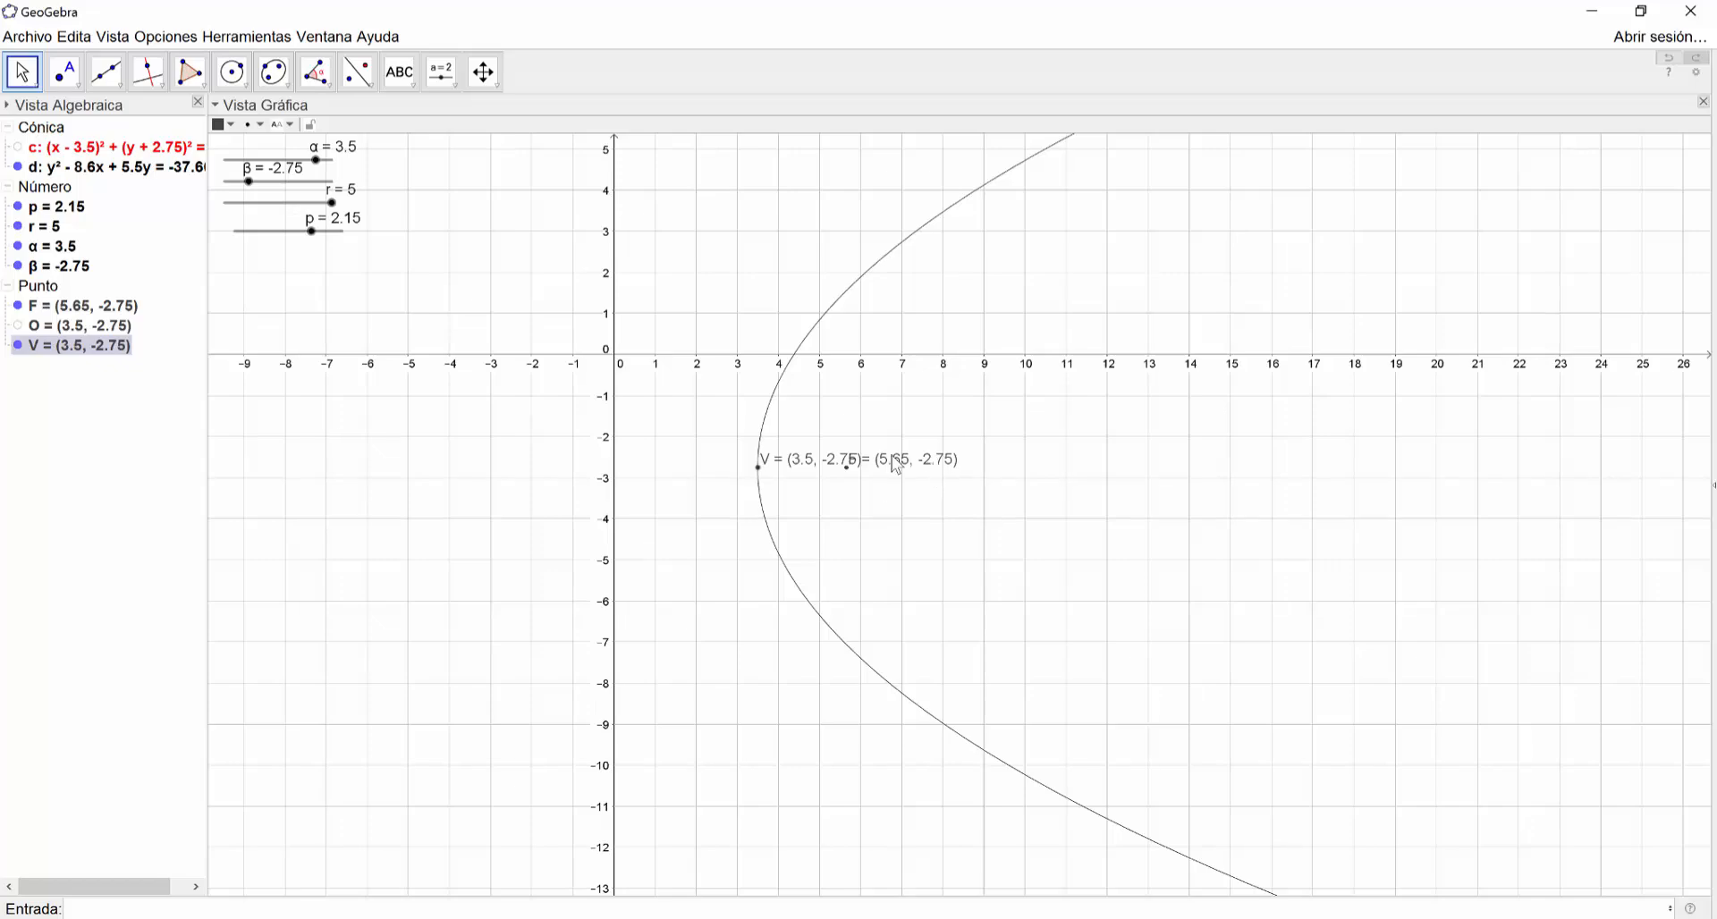
Move the labels of F and V apart, placing F's below its point and V's above the vertex
click(33, 81)
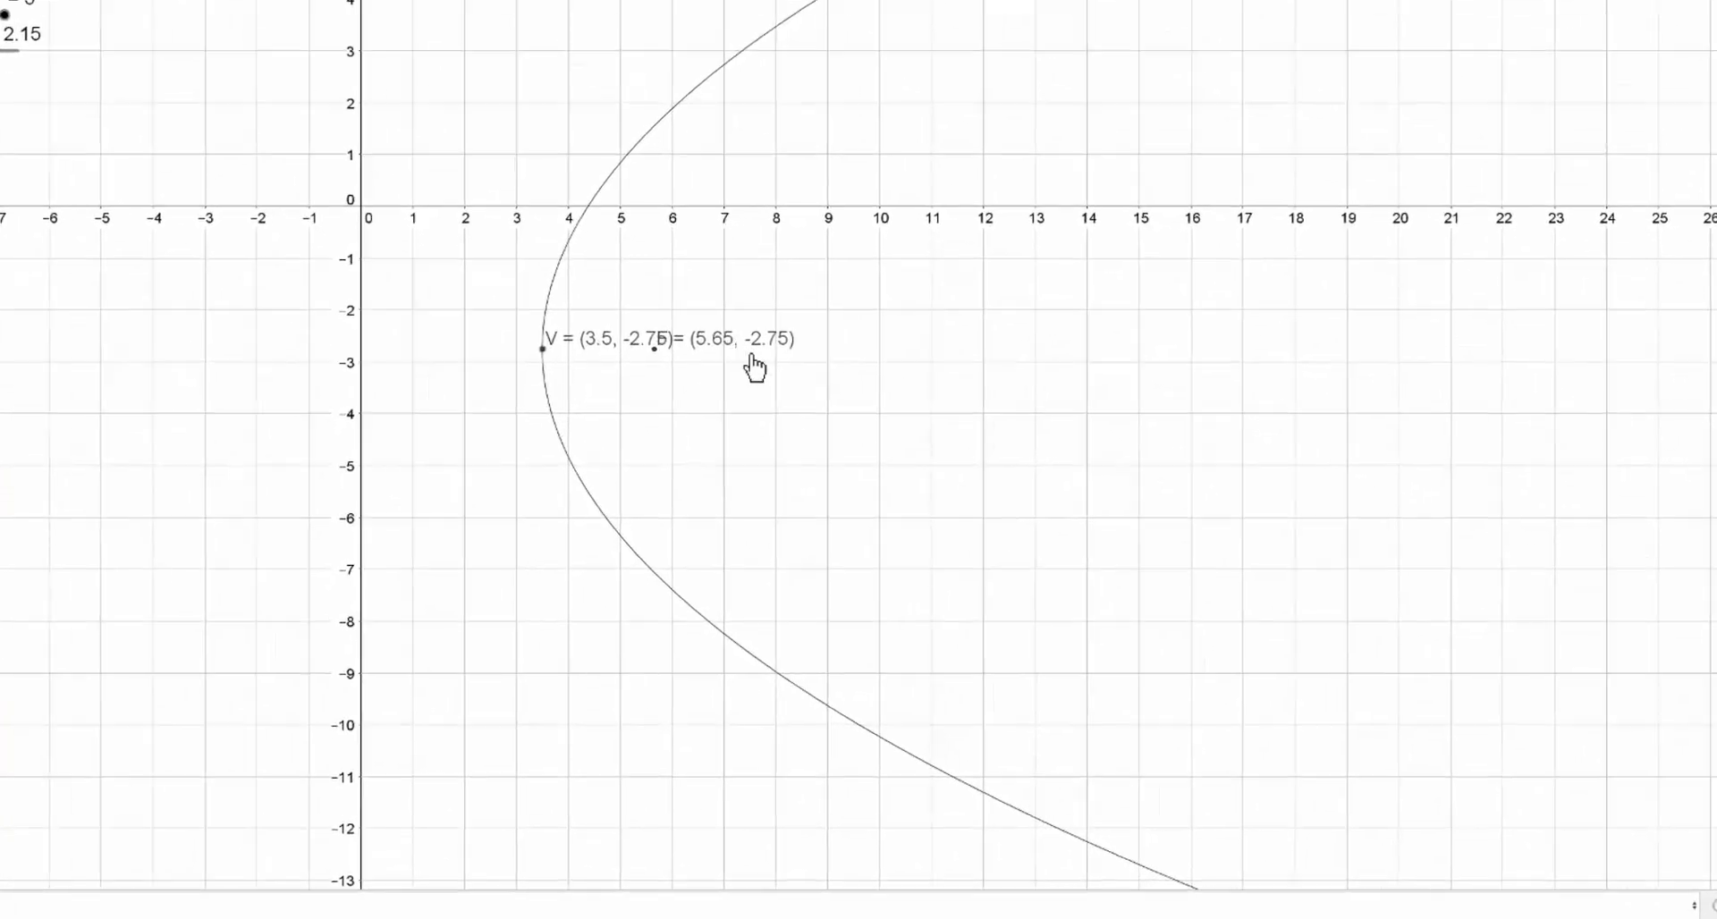
drag(907, 463, 927, 482)
drag(429, 223, 273, 188)
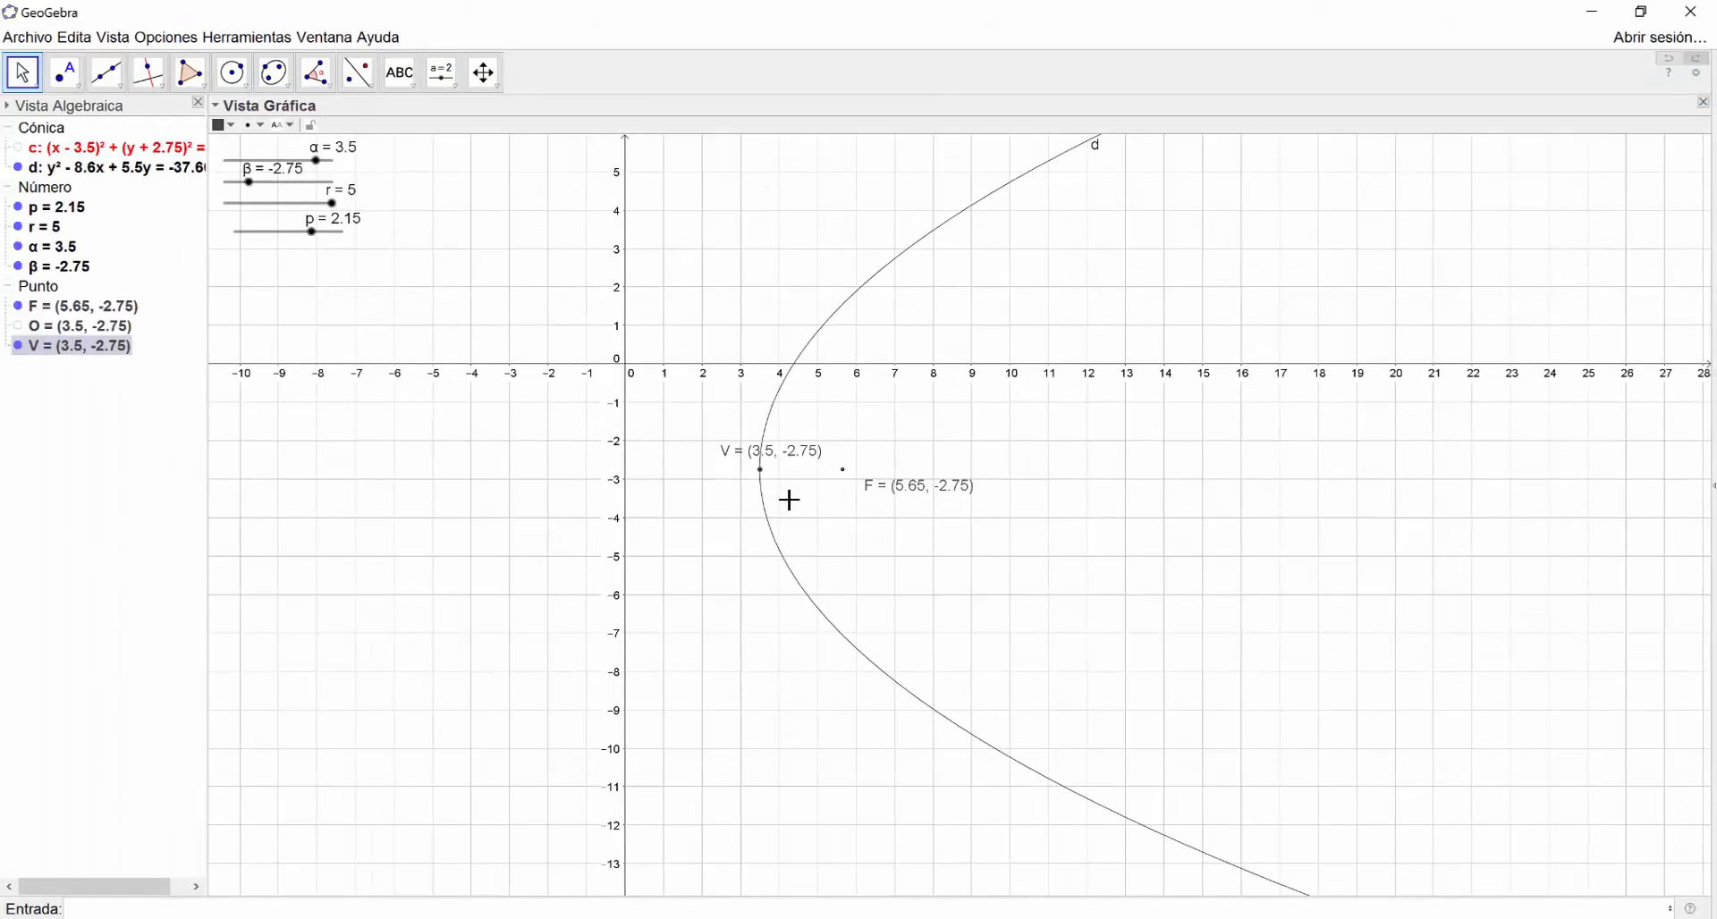
Construct the directrix of the parabola with the command Directriz[d]
scroll(788, 500, down, 1)
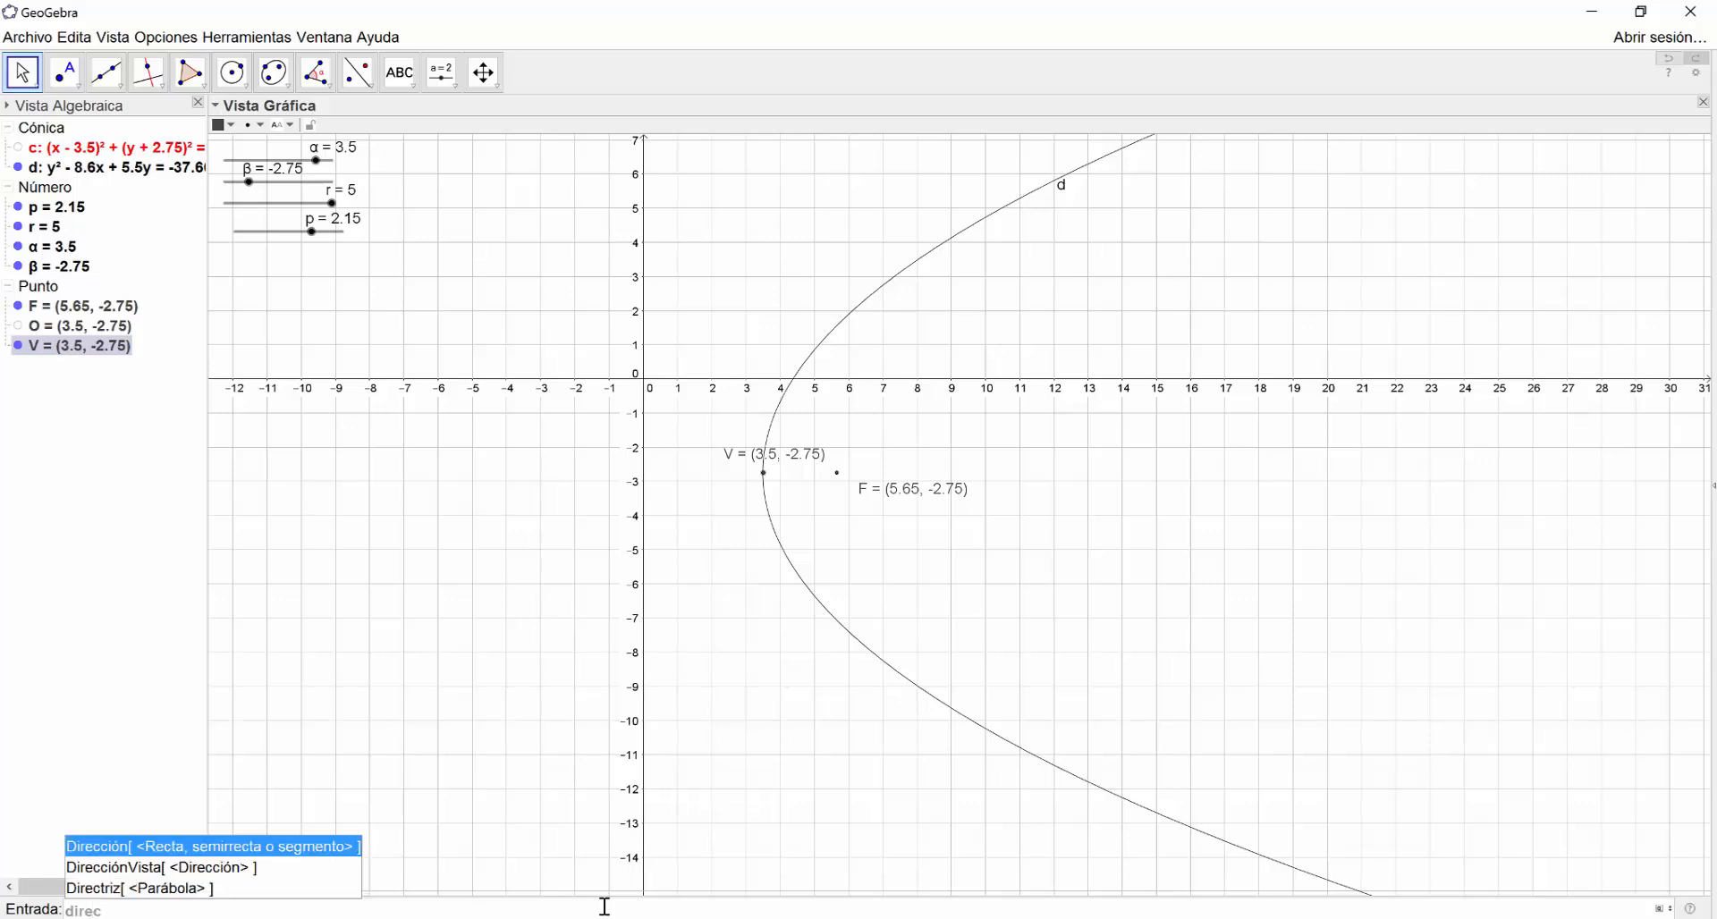
key(Down)
key(Down)
key(Return)
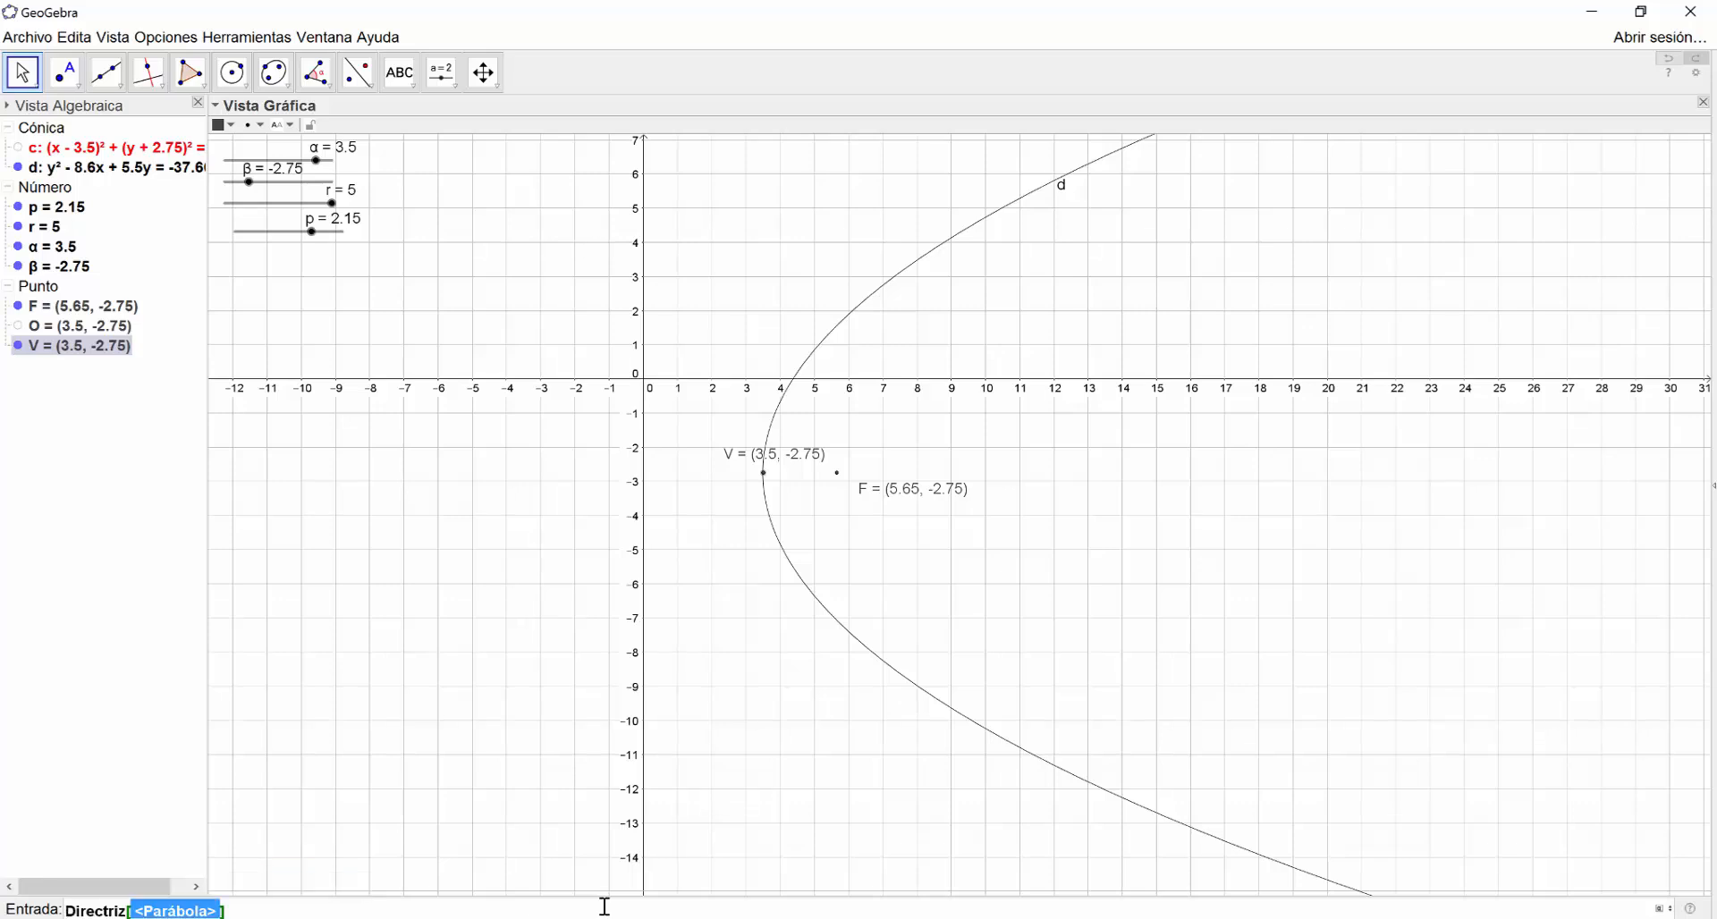
text(d)
key(Return)
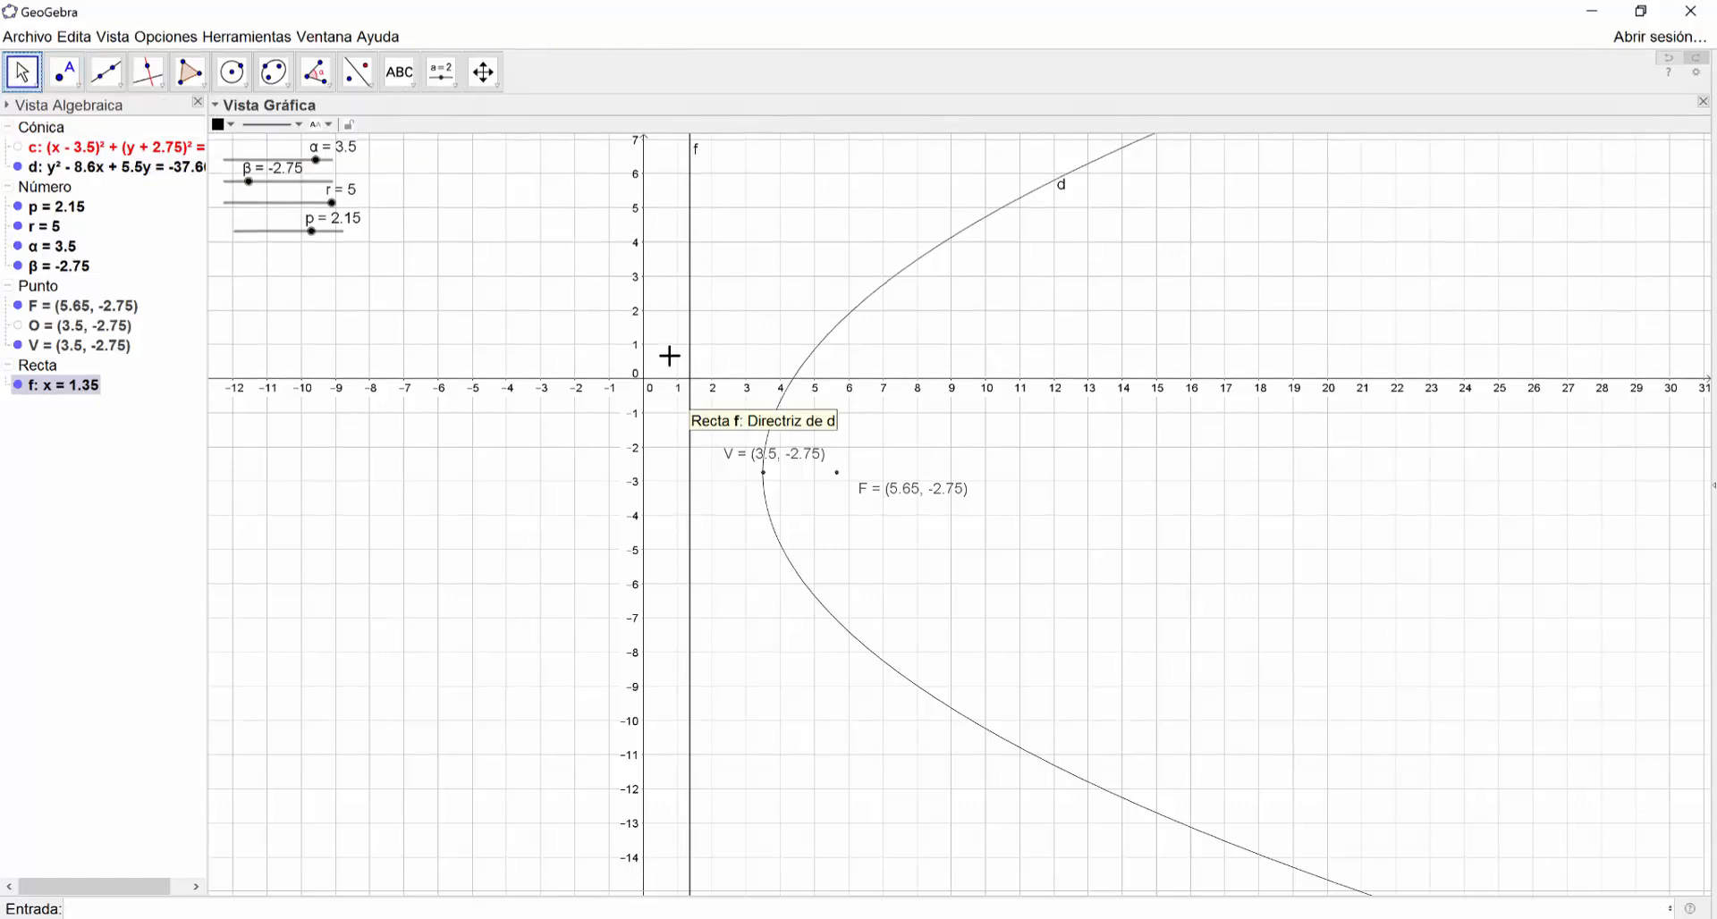
Colour the directrix red and increase its line thickness
click(230, 125)
click(223, 144)
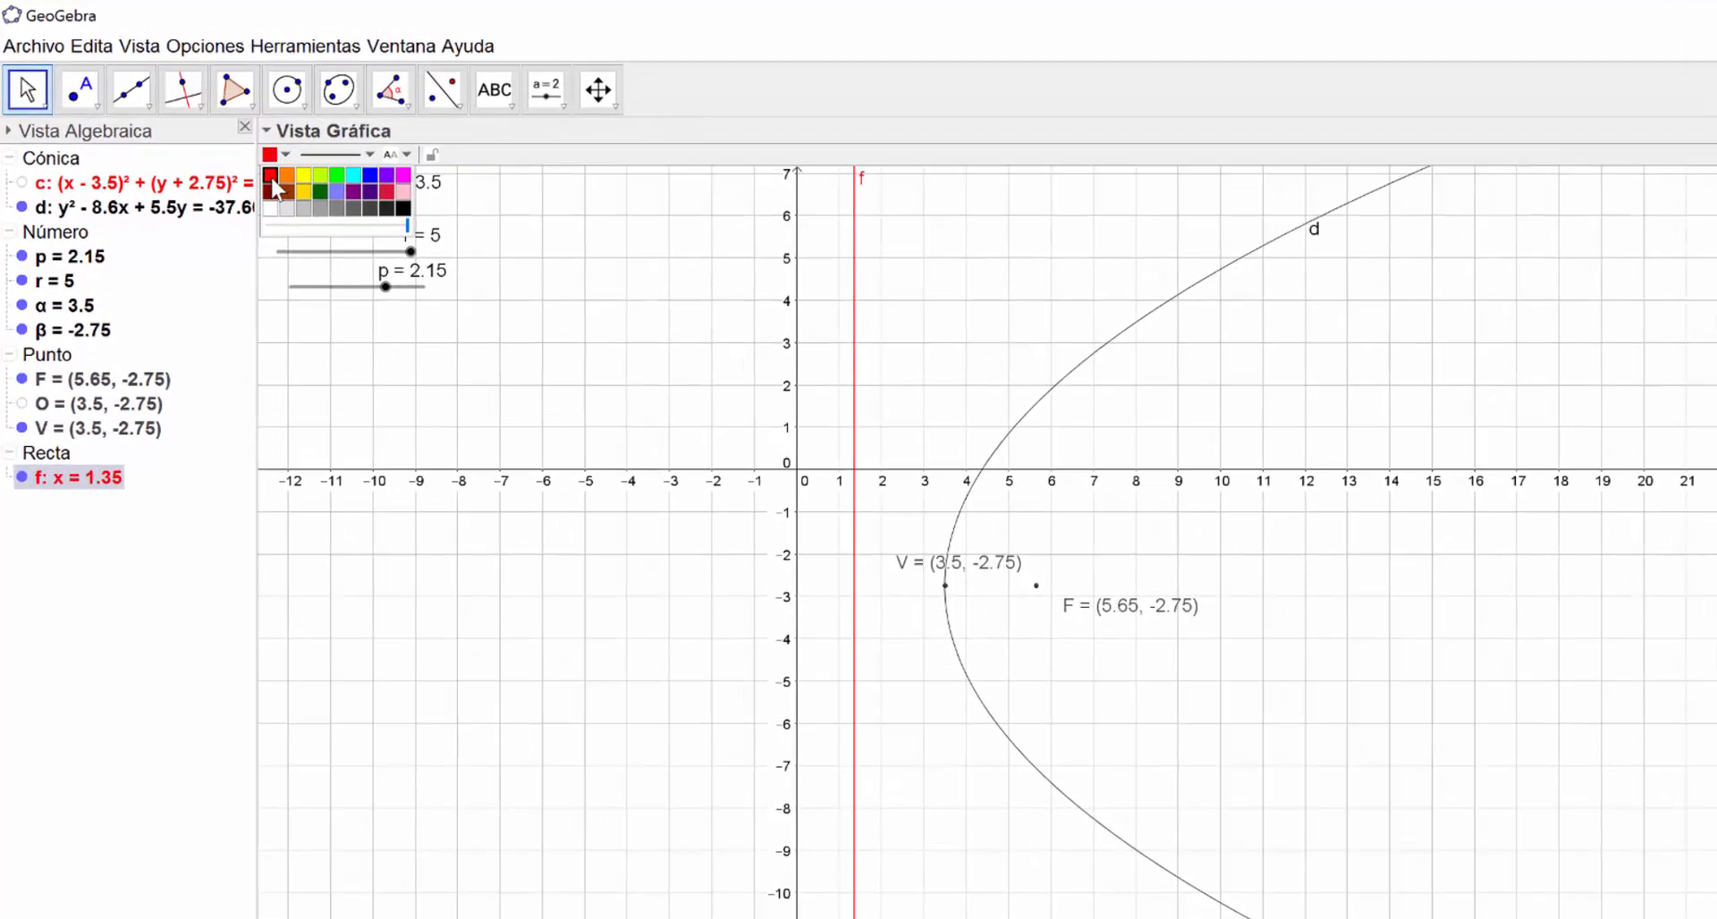
click(313, 154)
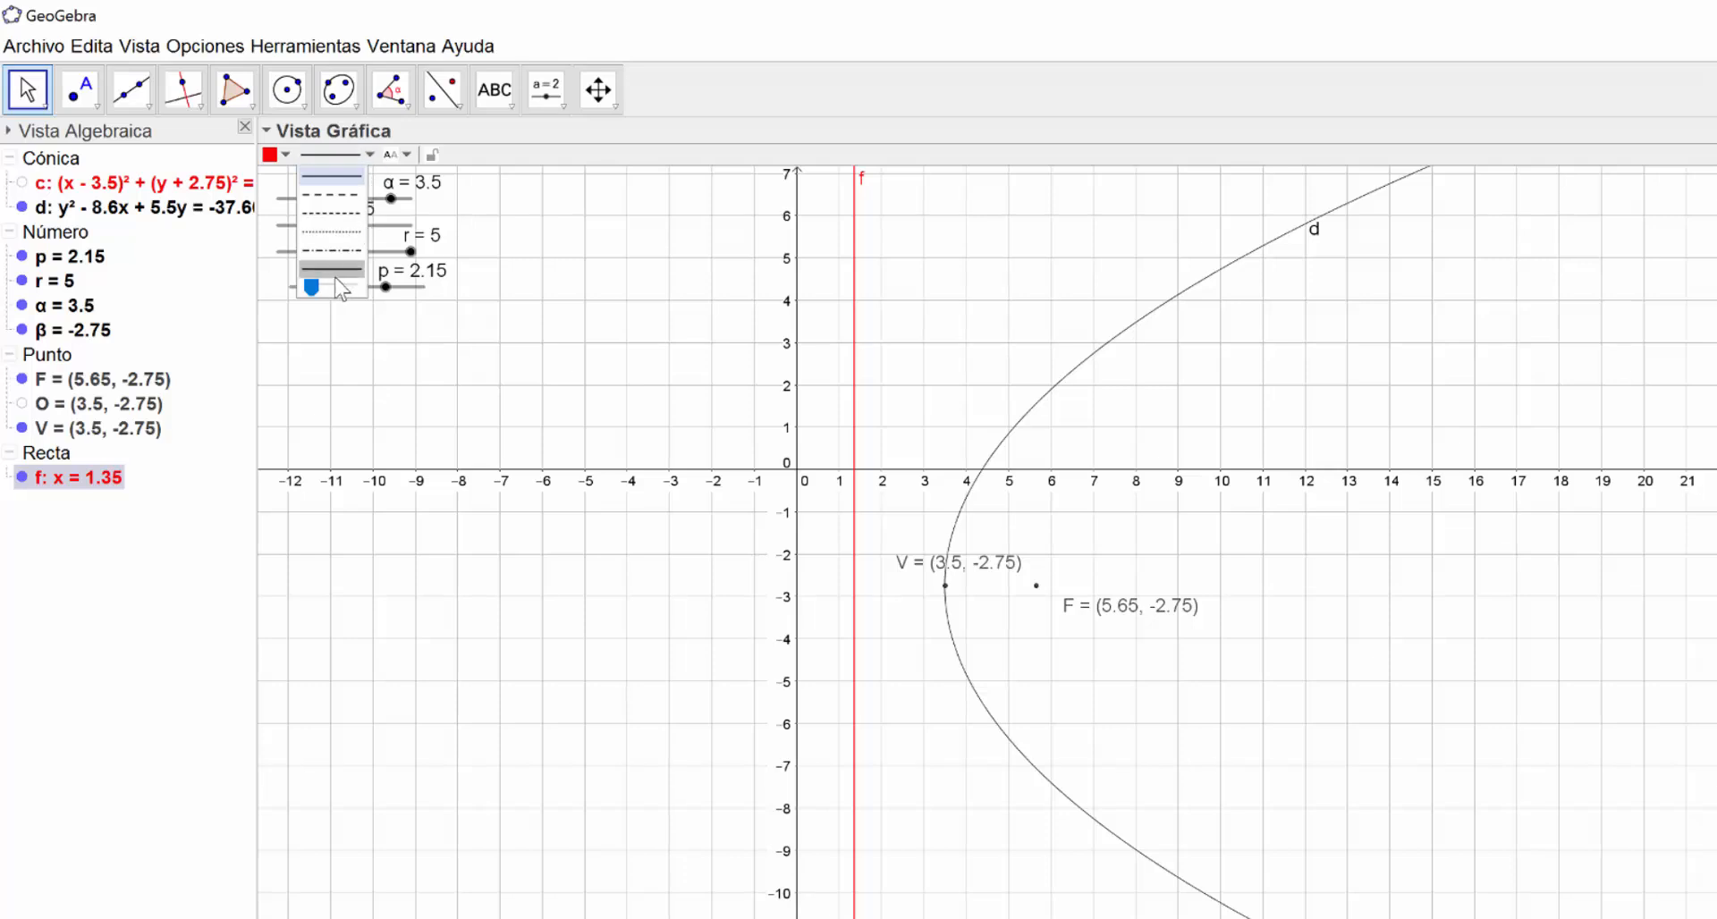
drag(315, 288, 345, 288)
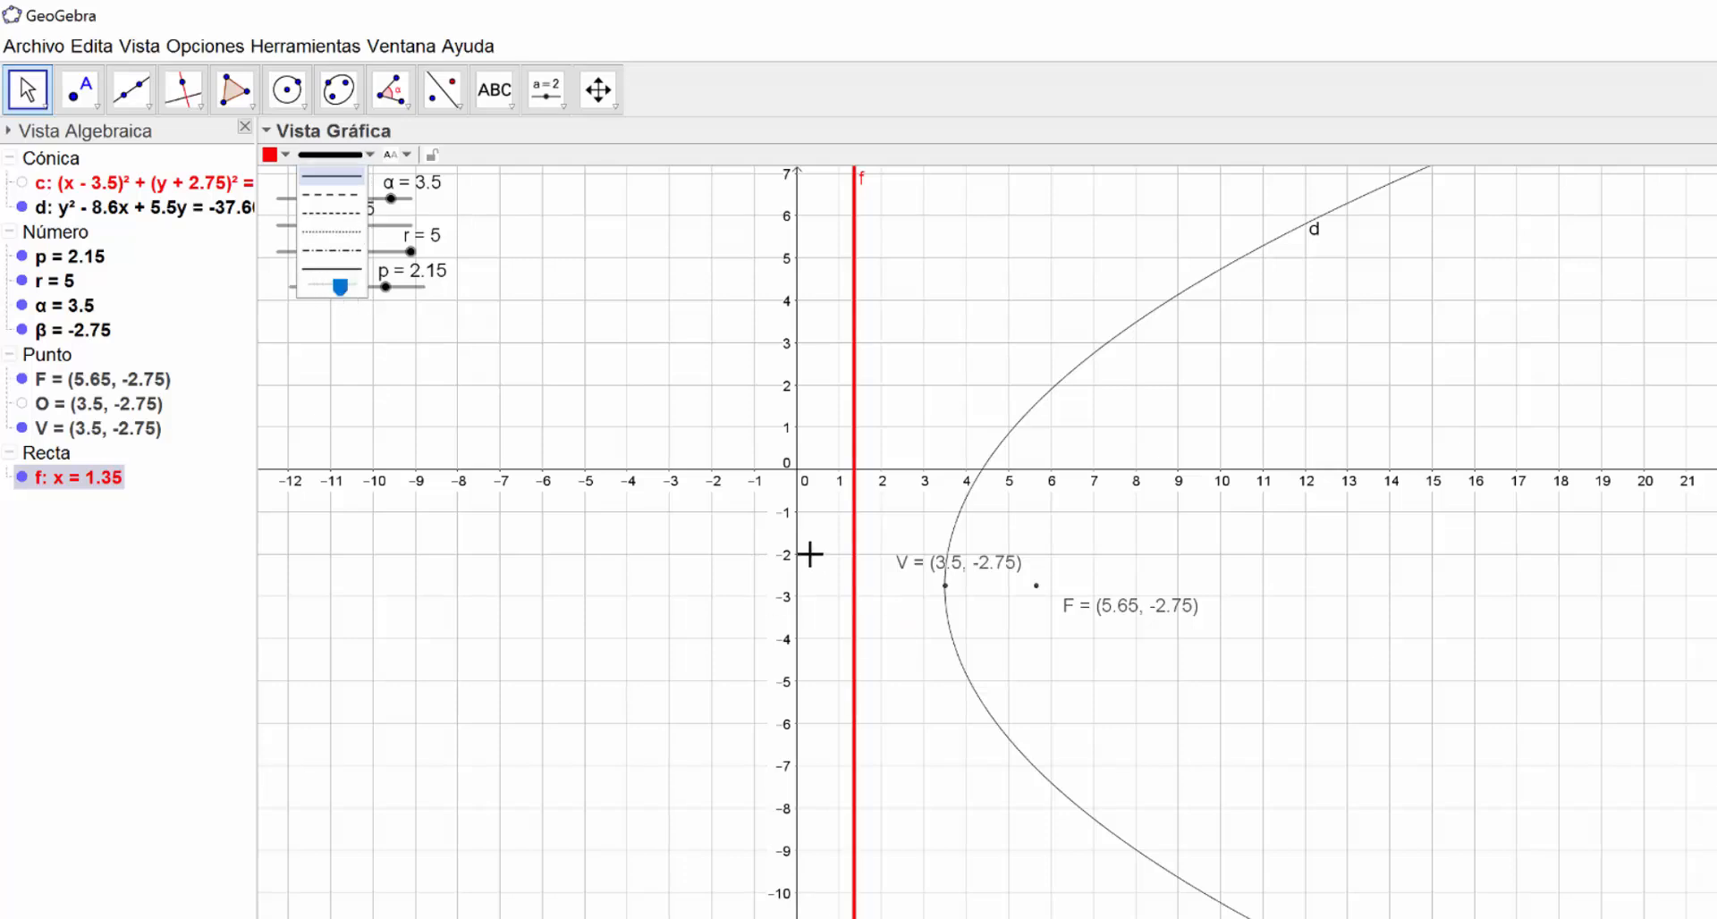
click(855, 580)
right_click(857, 578)
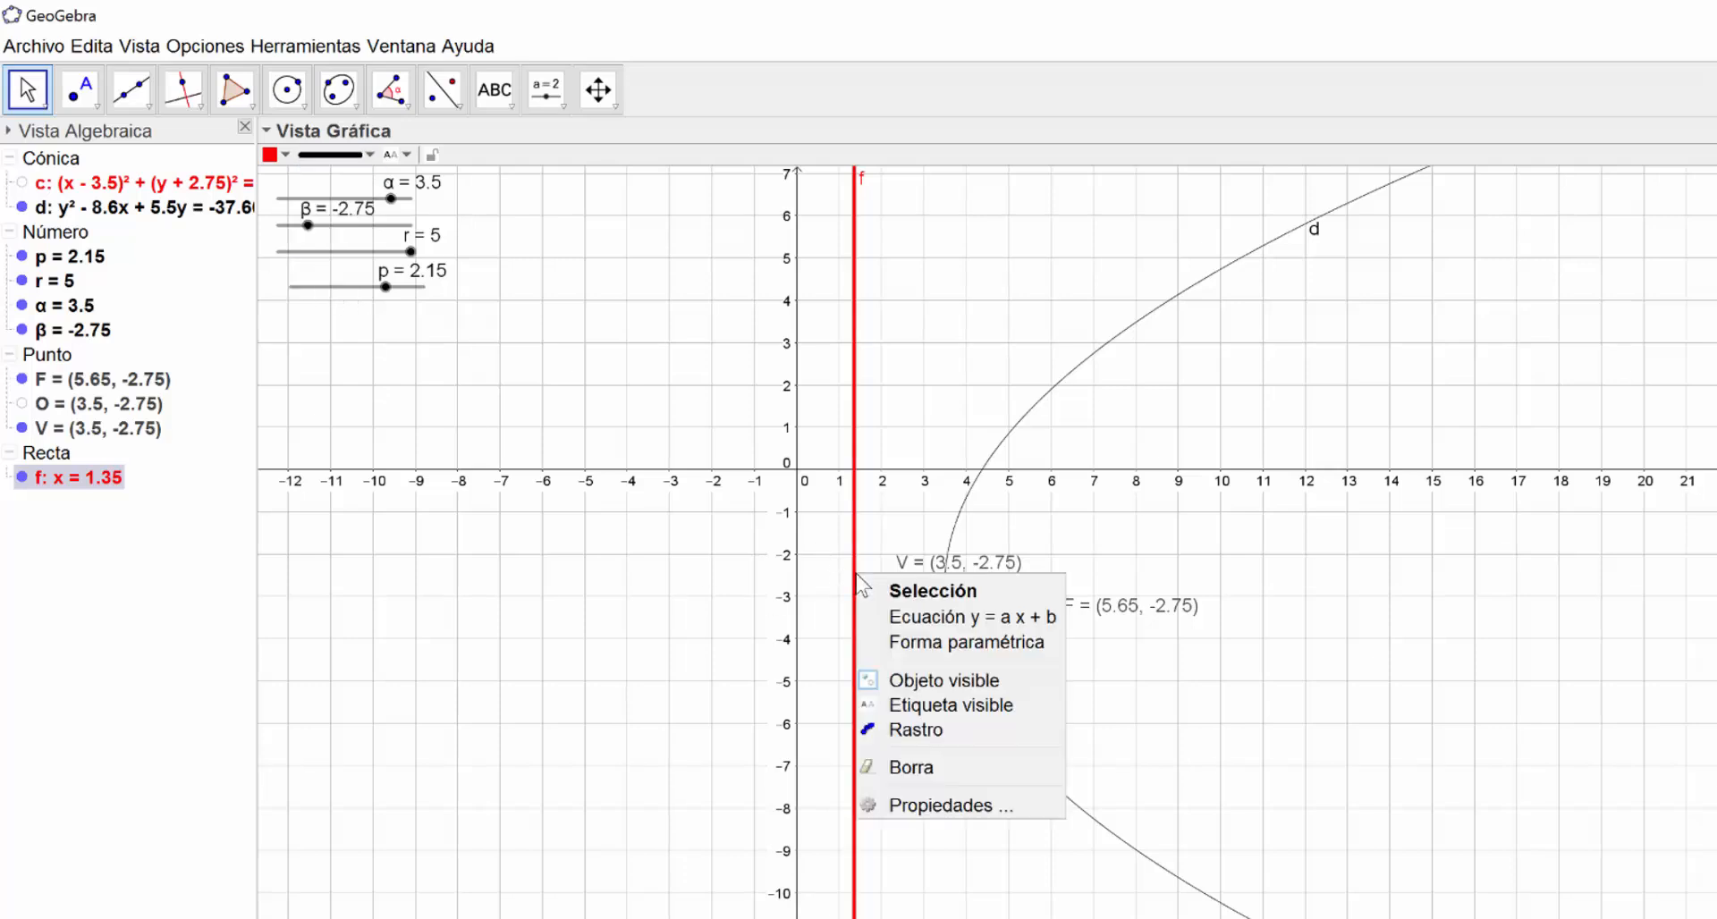
click(976, 808)
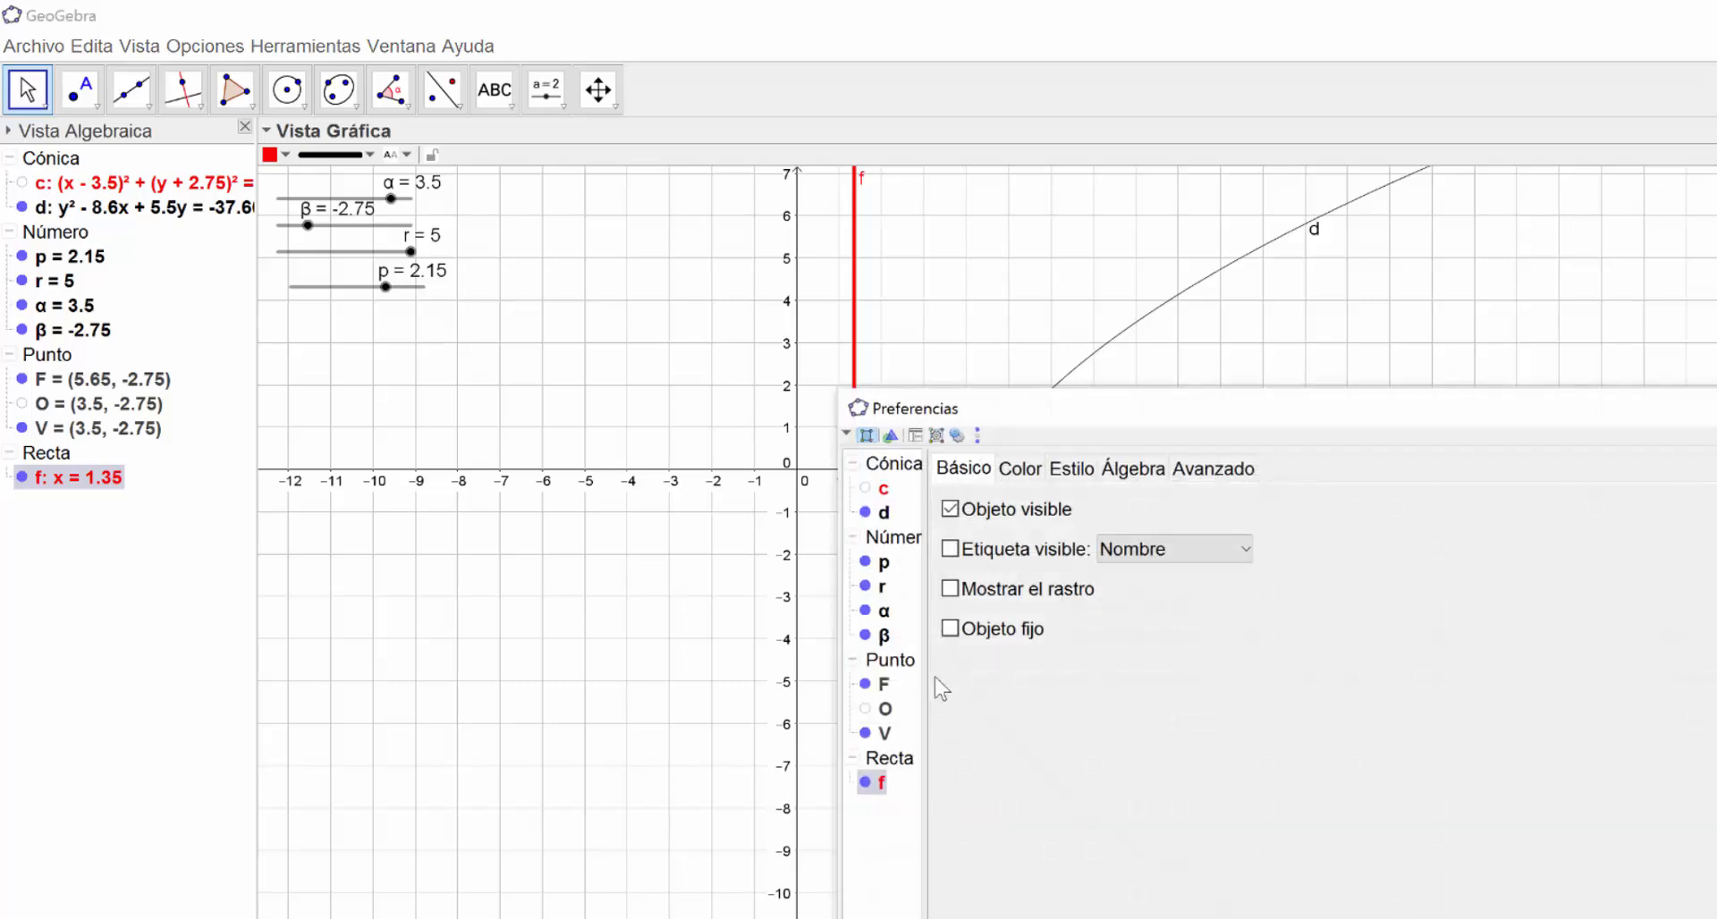
click(1000, 556)
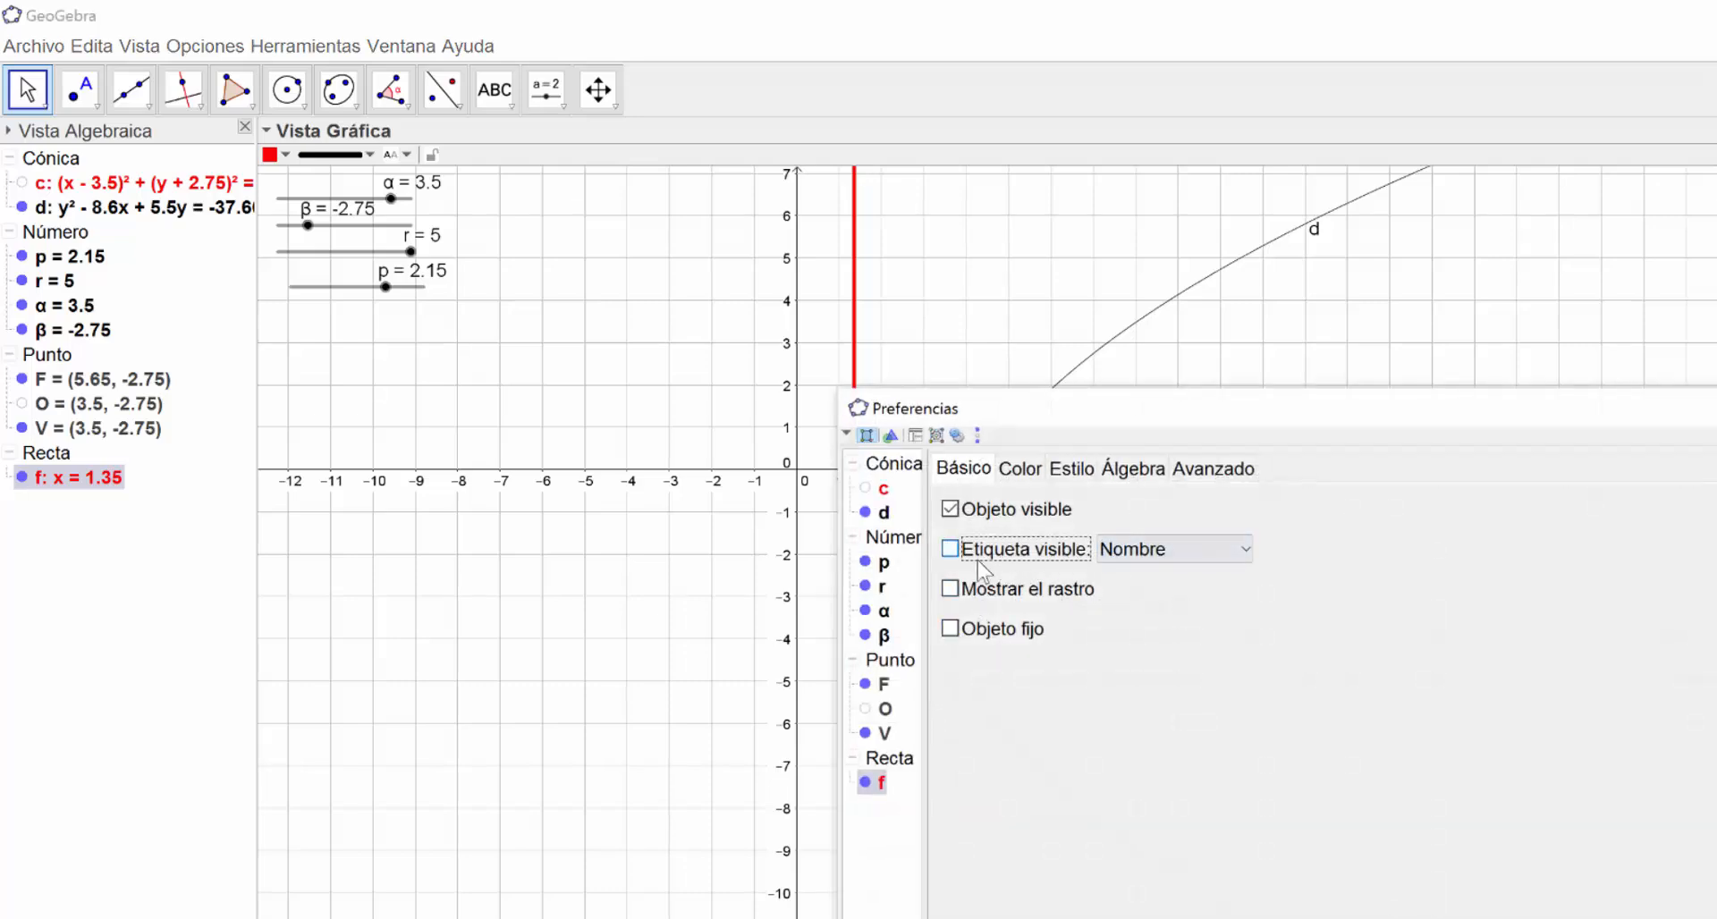
key(Escape)
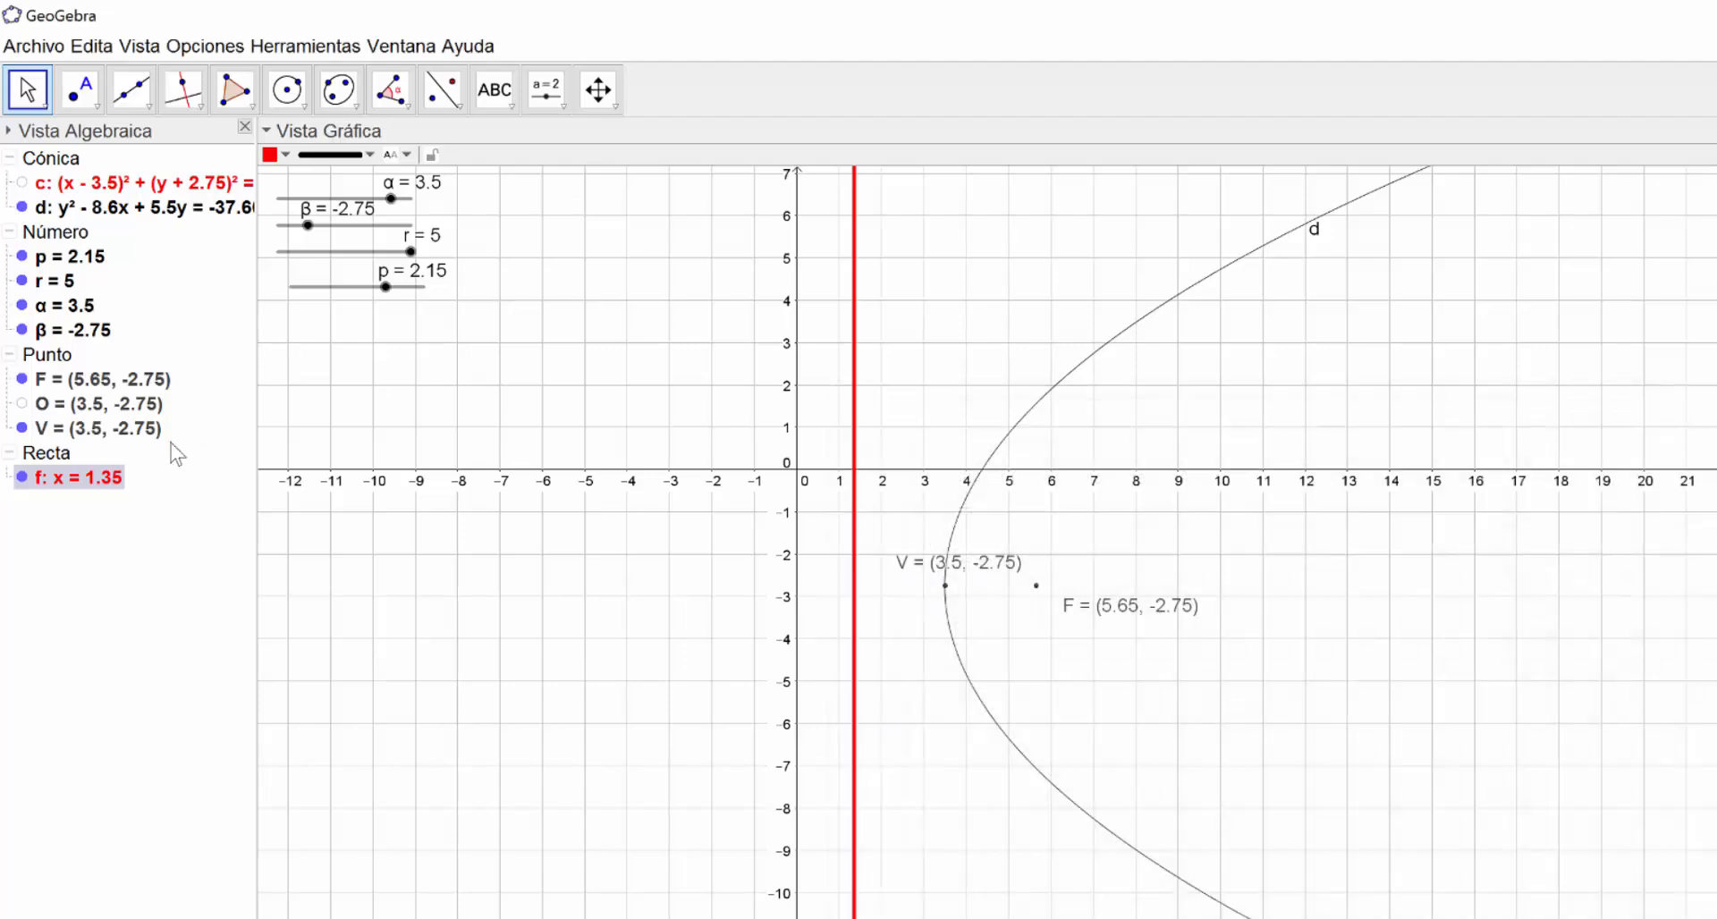
Set the label of directrix f to show its name and value (Nombre y valor)
click(428, 530)
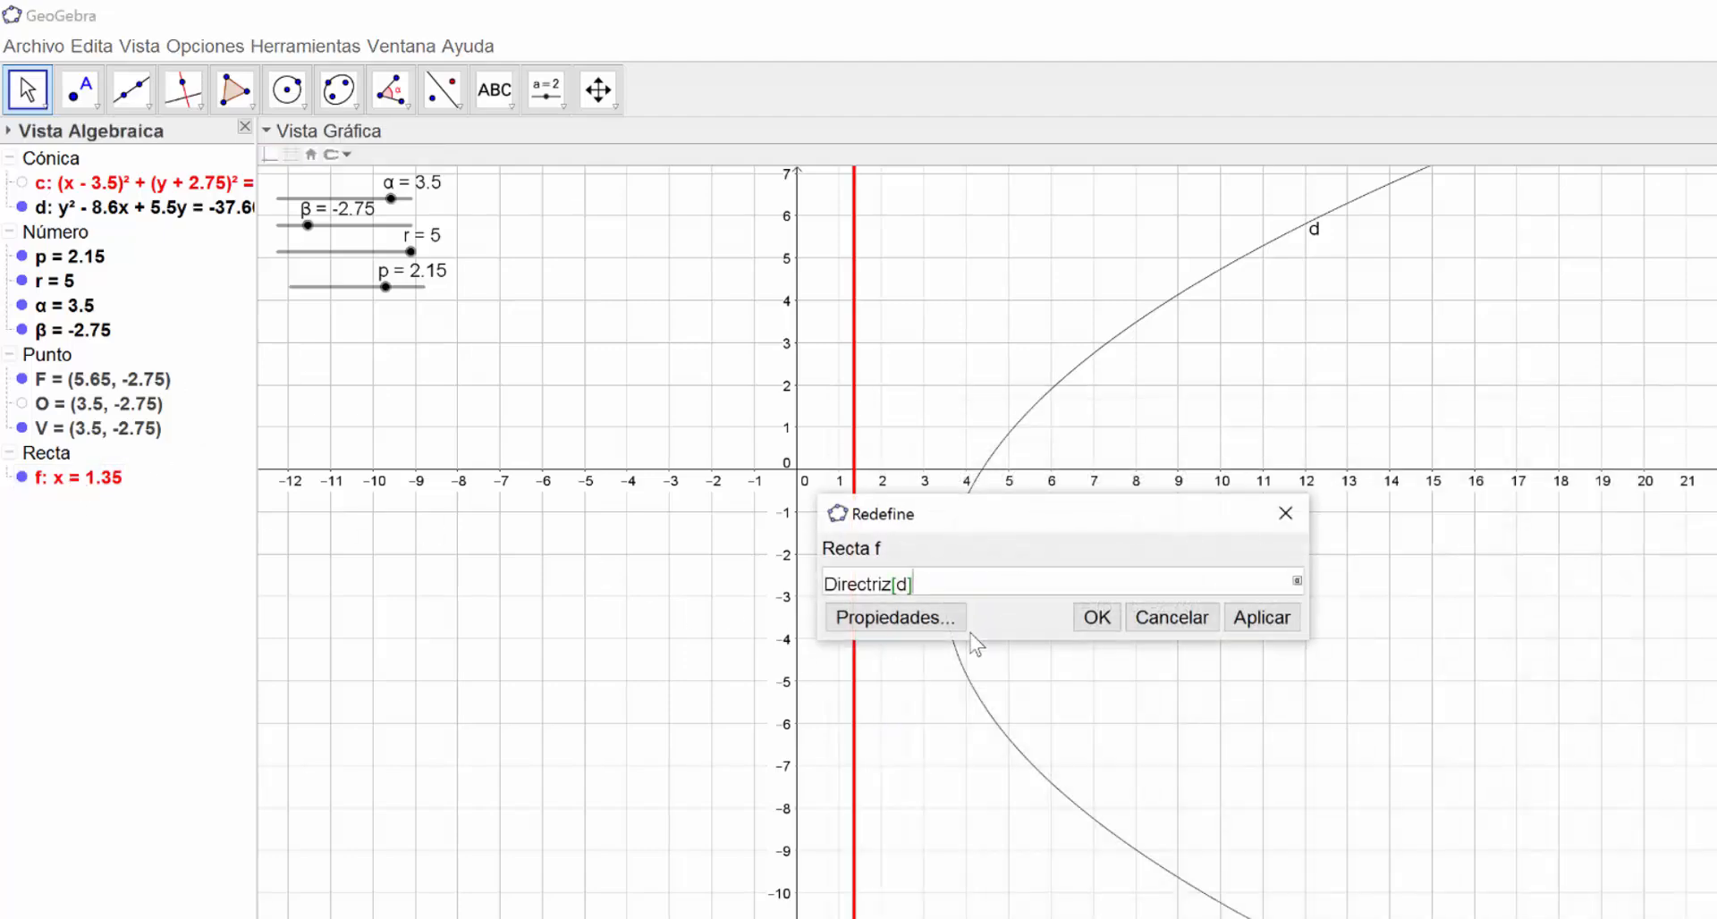
click(948, 615)
click(1072, 649)
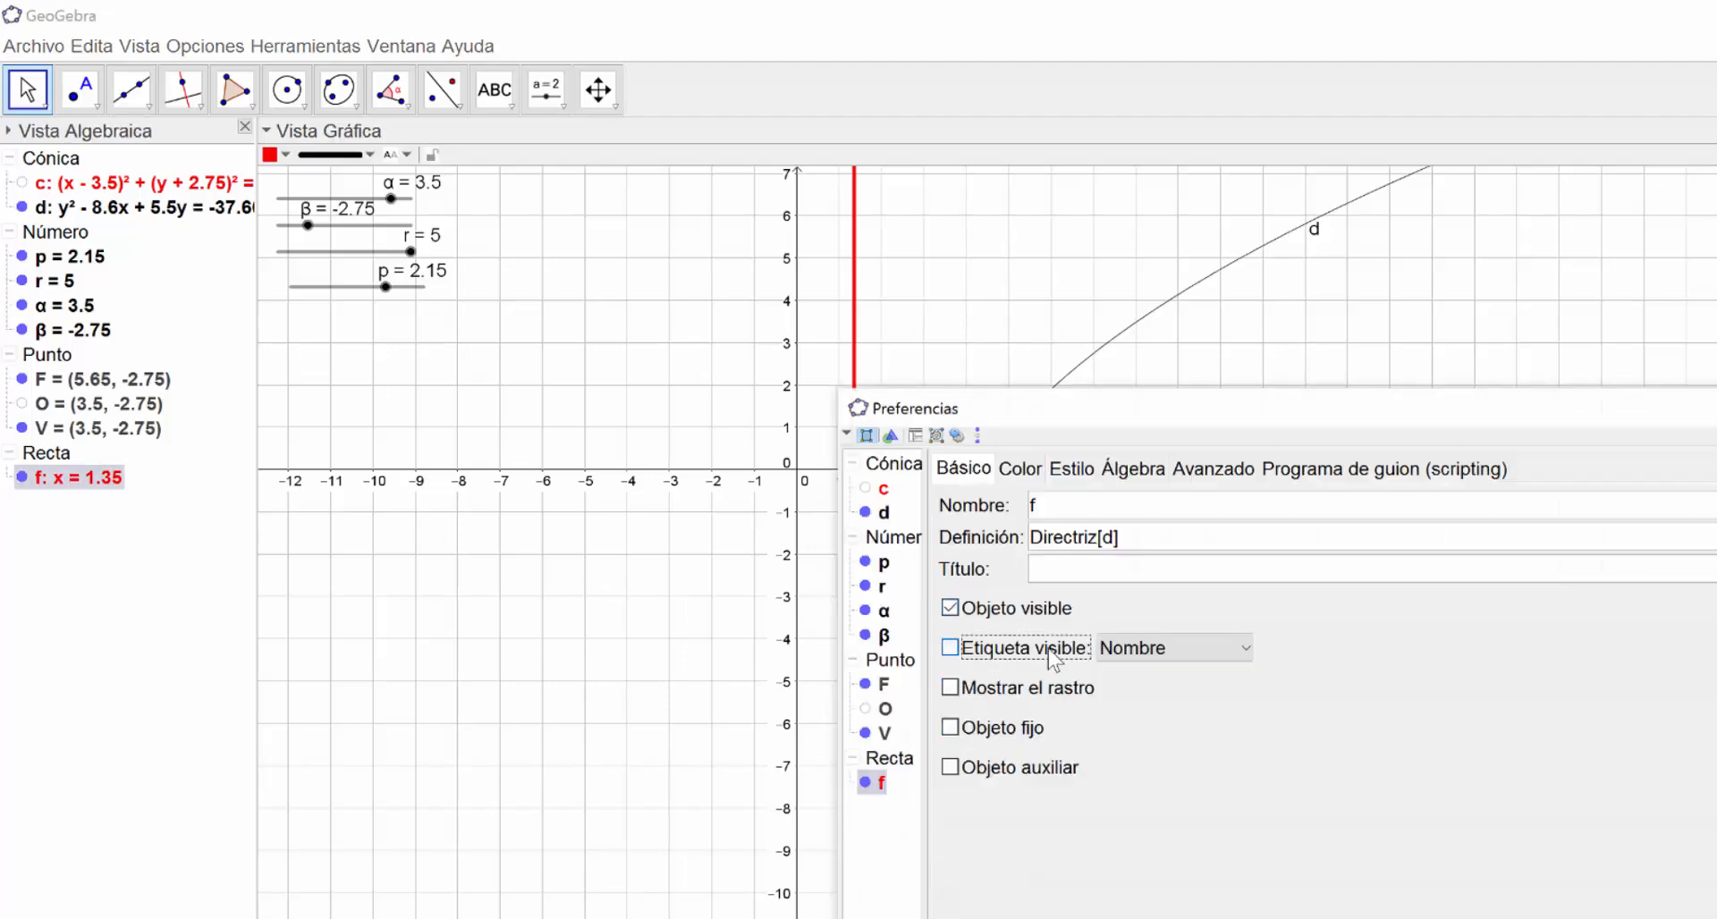
click(1106, 651)
click(1153, 701)
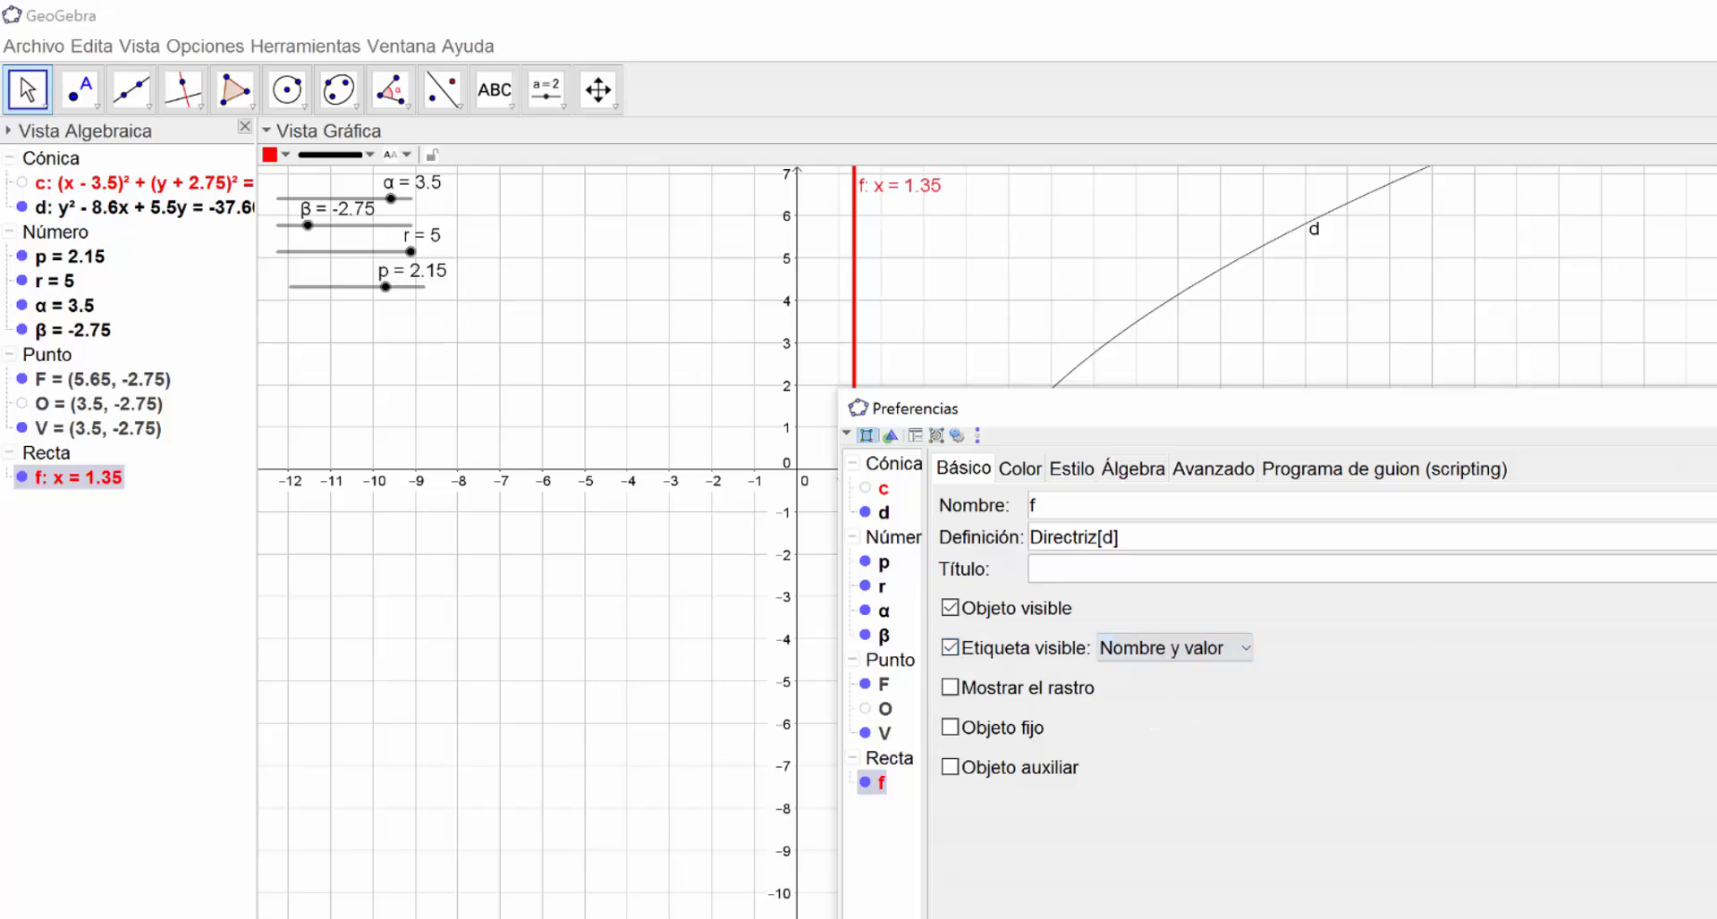
key(Escape)
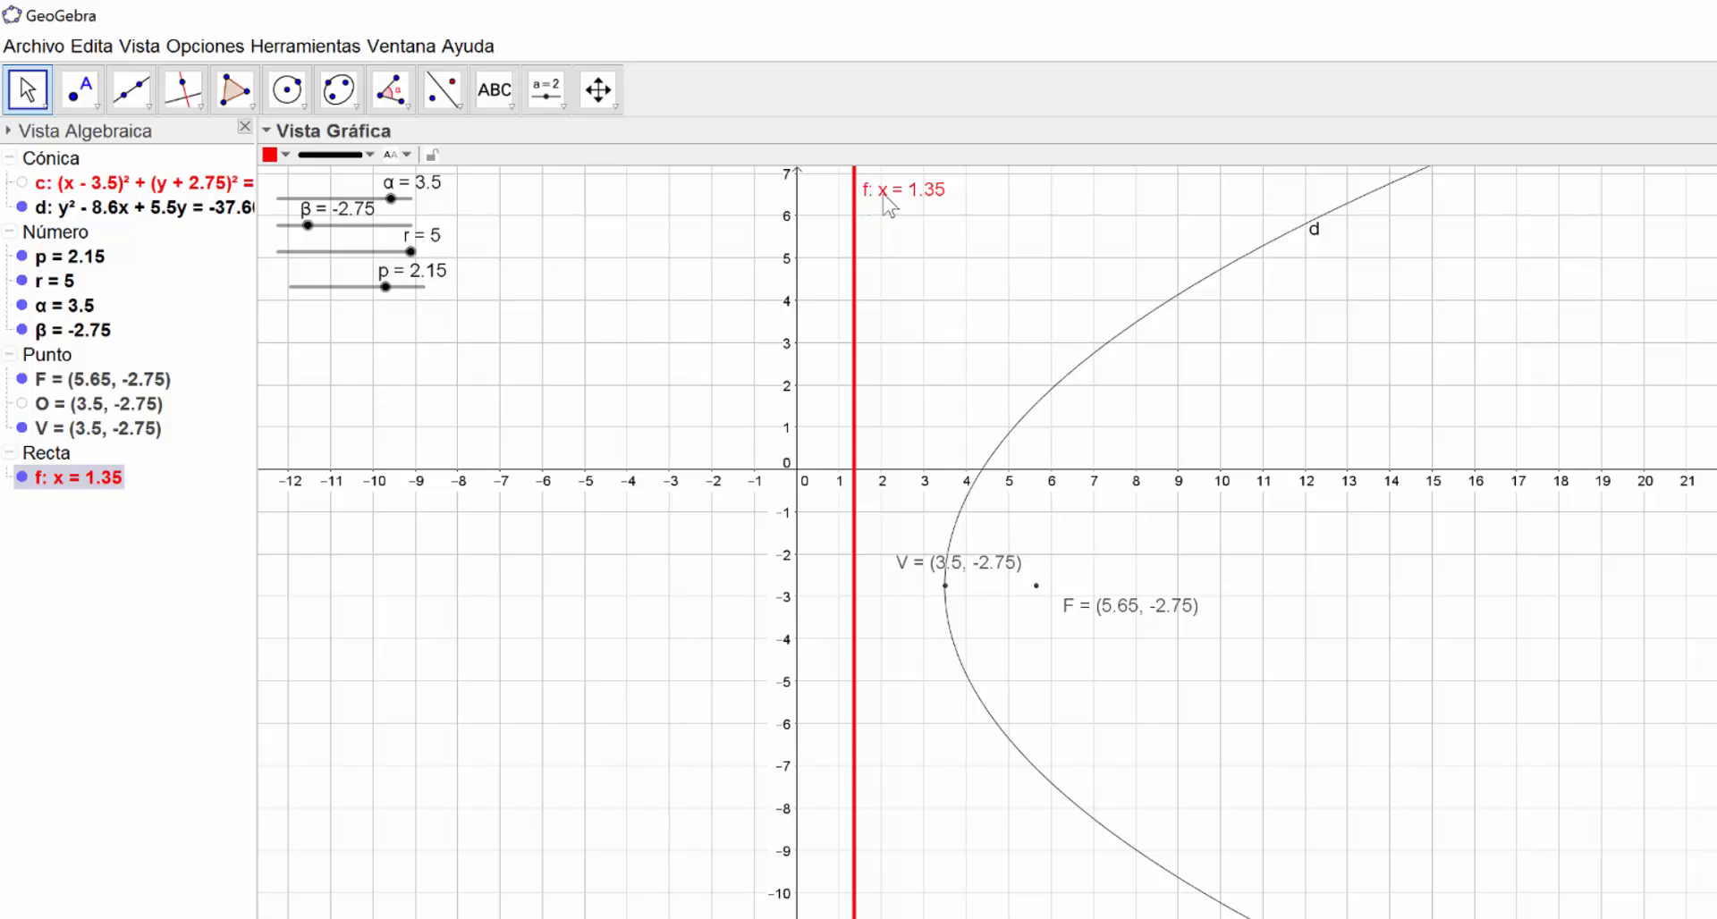
Adjust the sliders to α = 1.2, β = -2.8 and p = 2 to shift and reshape the parabola
mouse_move(907, 196)
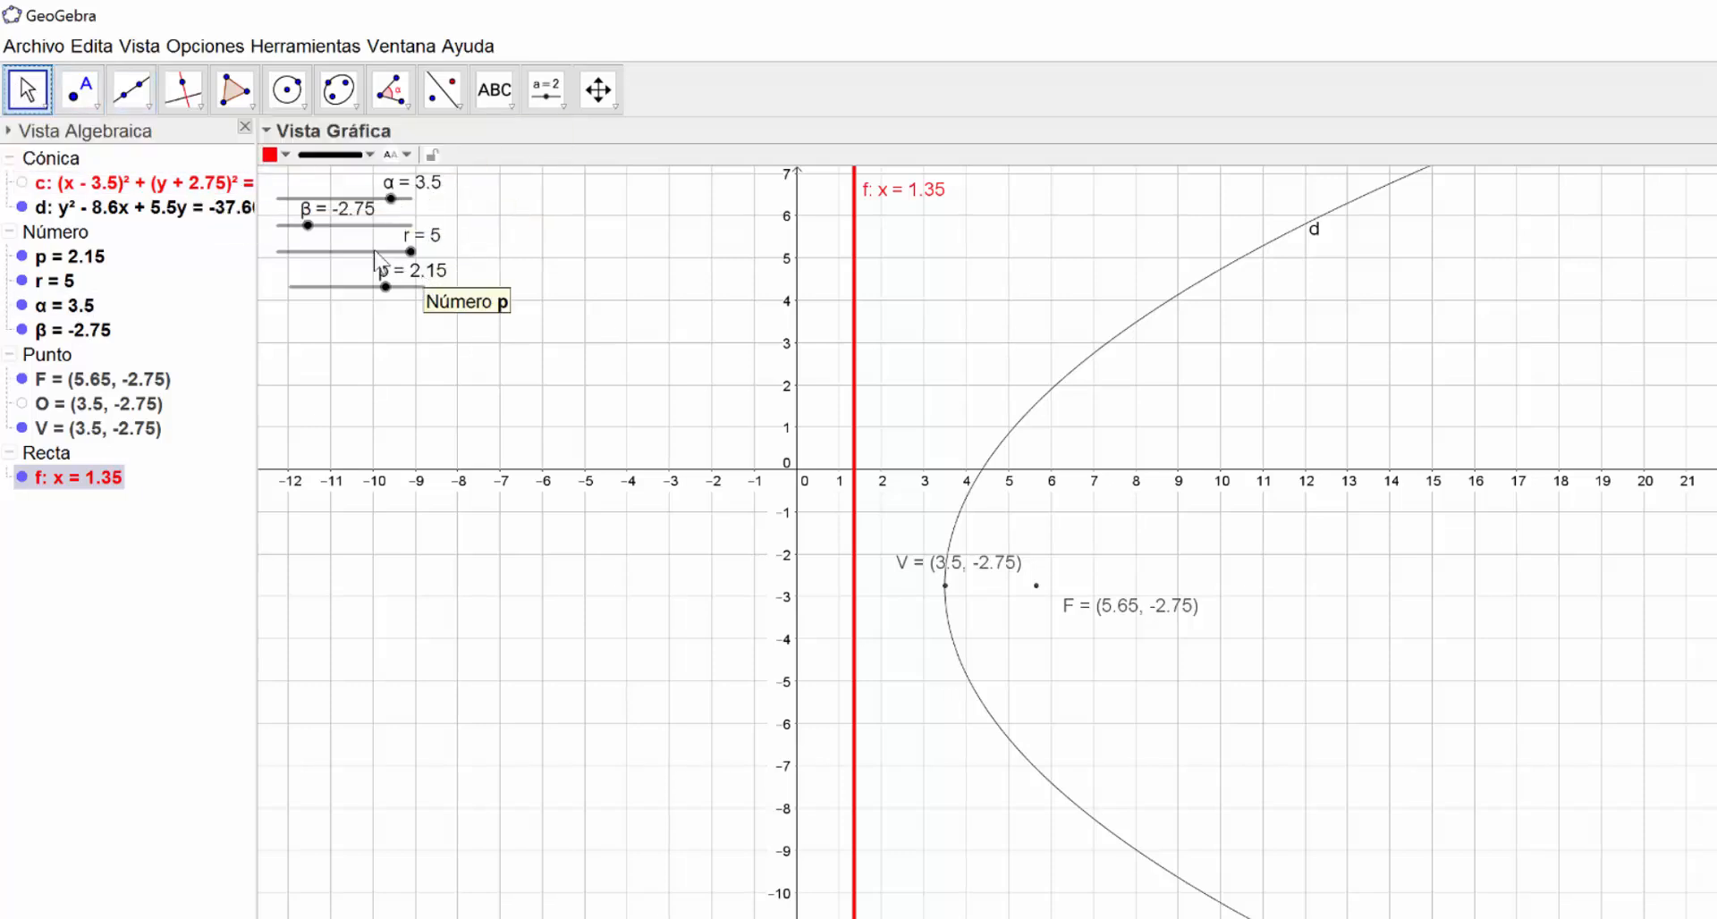
drag(307, 225, 360, 224)
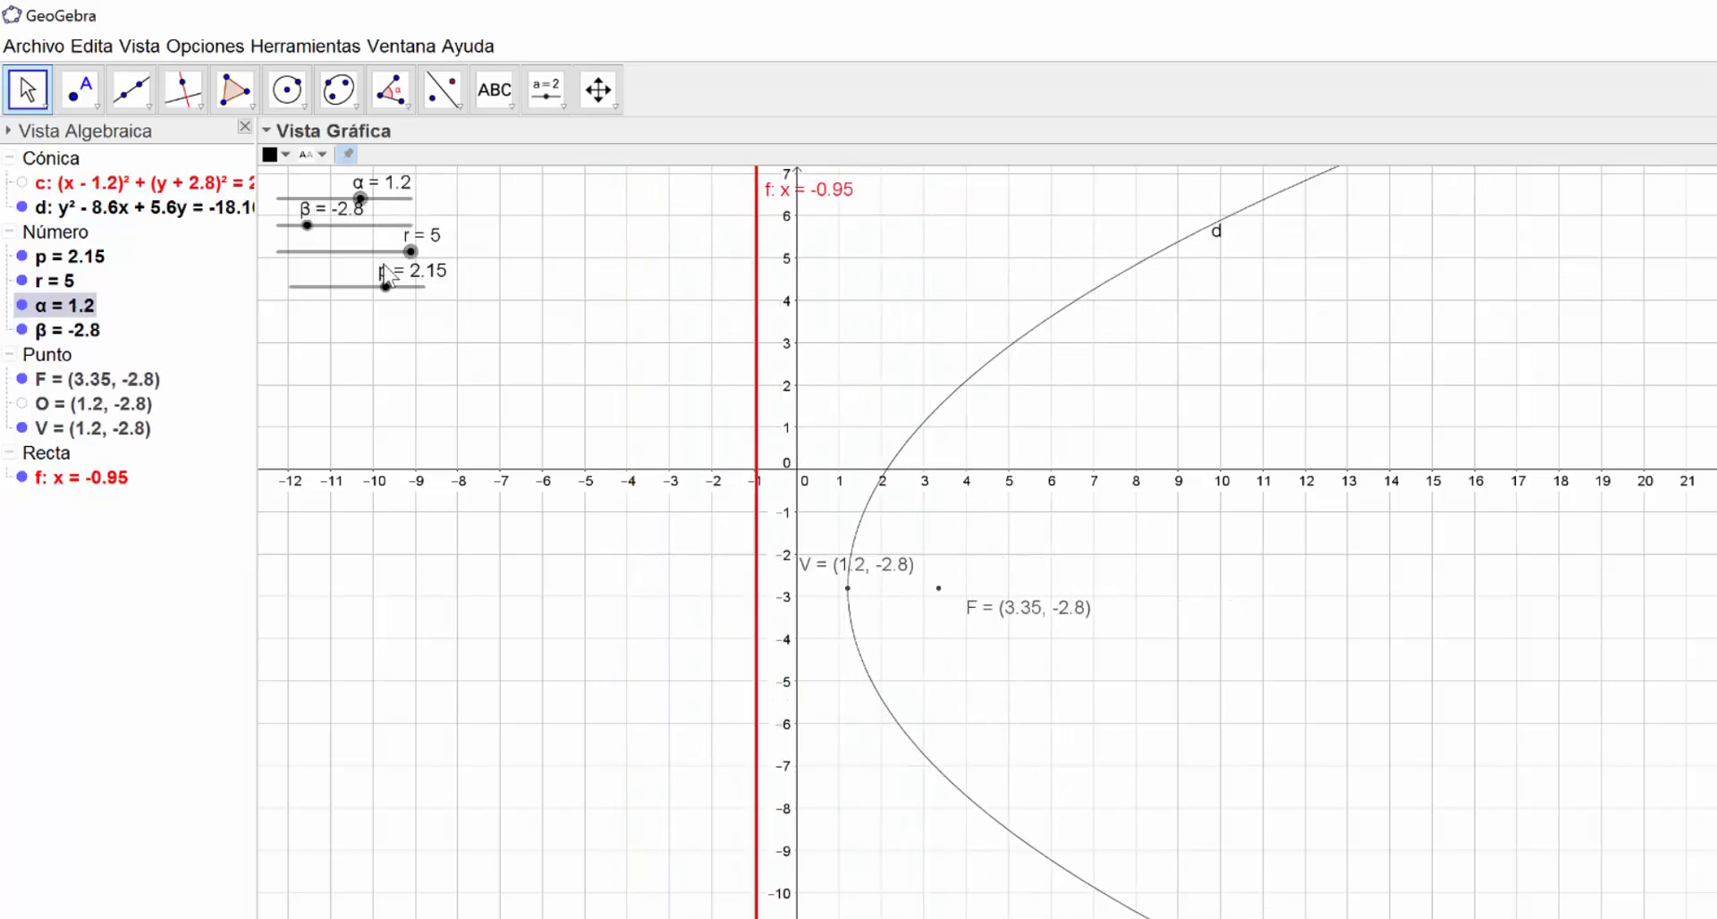
mouse_move(386, 279)
mouse_down()
mouse_move(410, 284)
mouse_move(386, 279)
mouse_up()
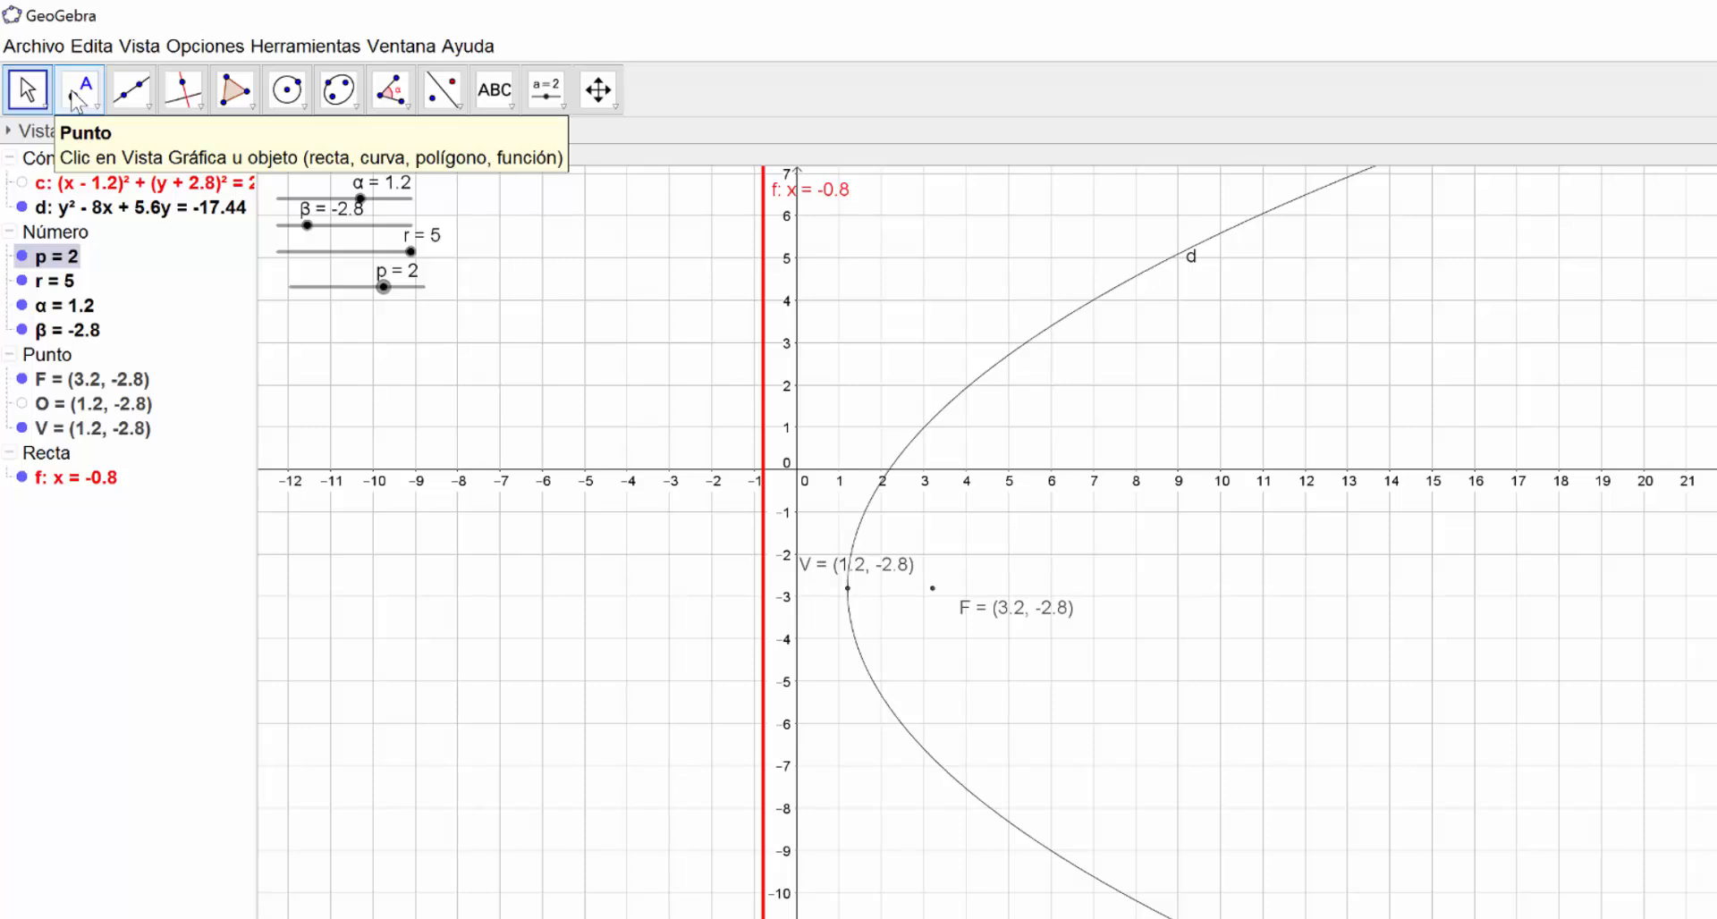
Place a point on the parabola's upper branch at about (5.4, 2.99)
click(76, 98)
click(79, 100)
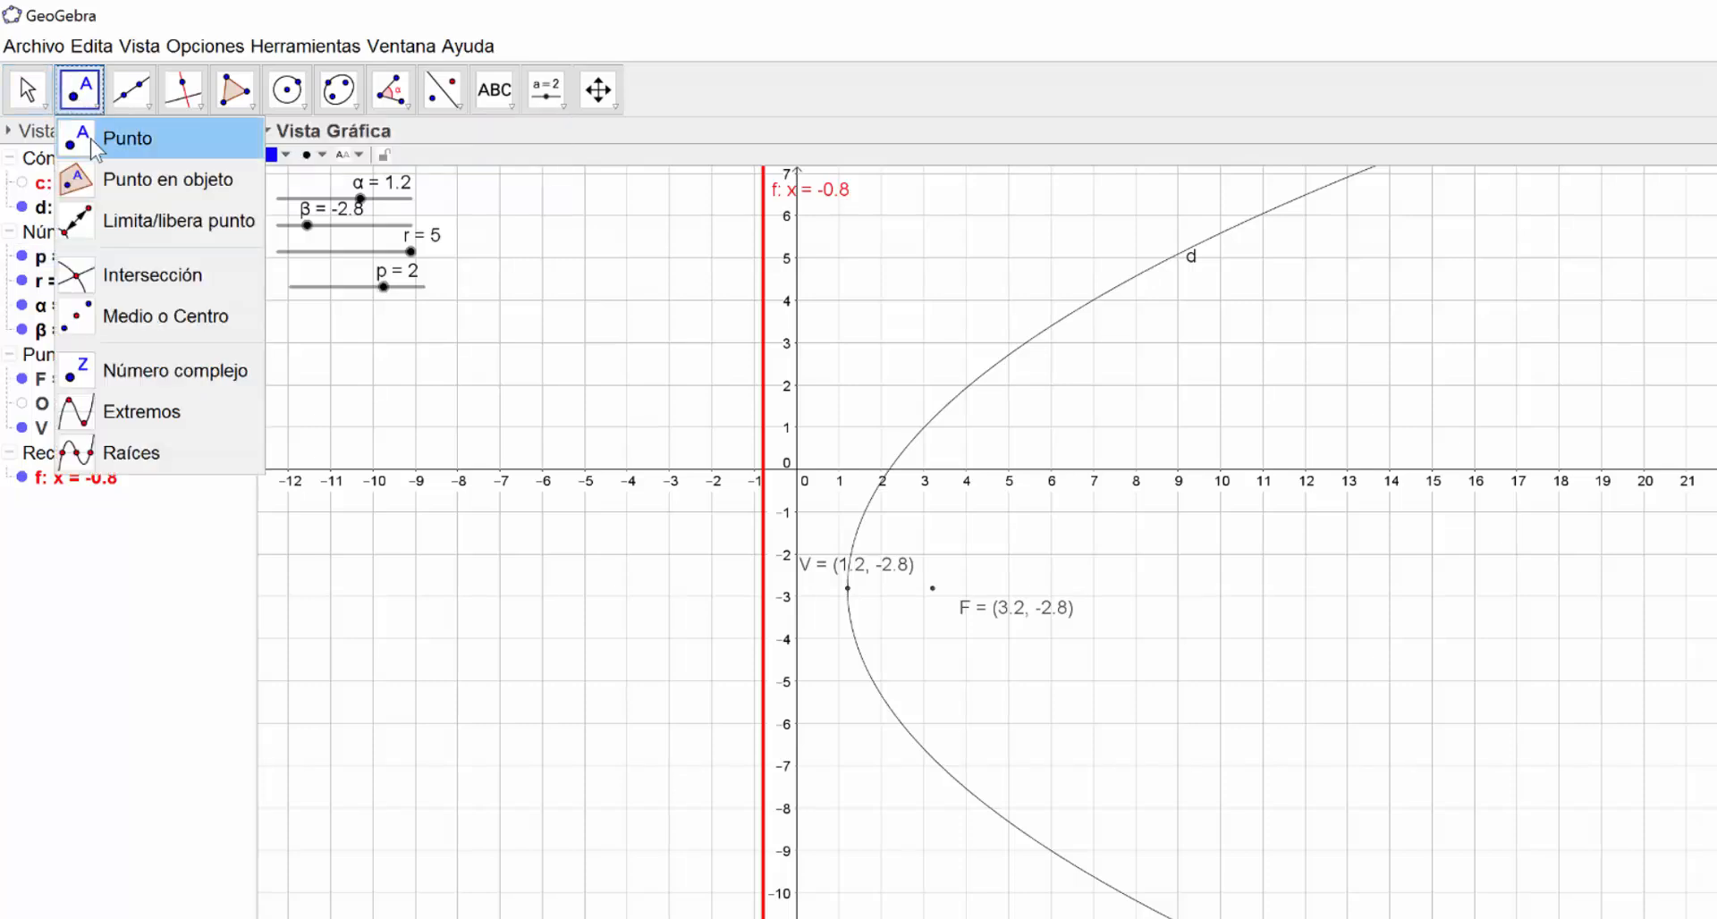
click(90, 138)
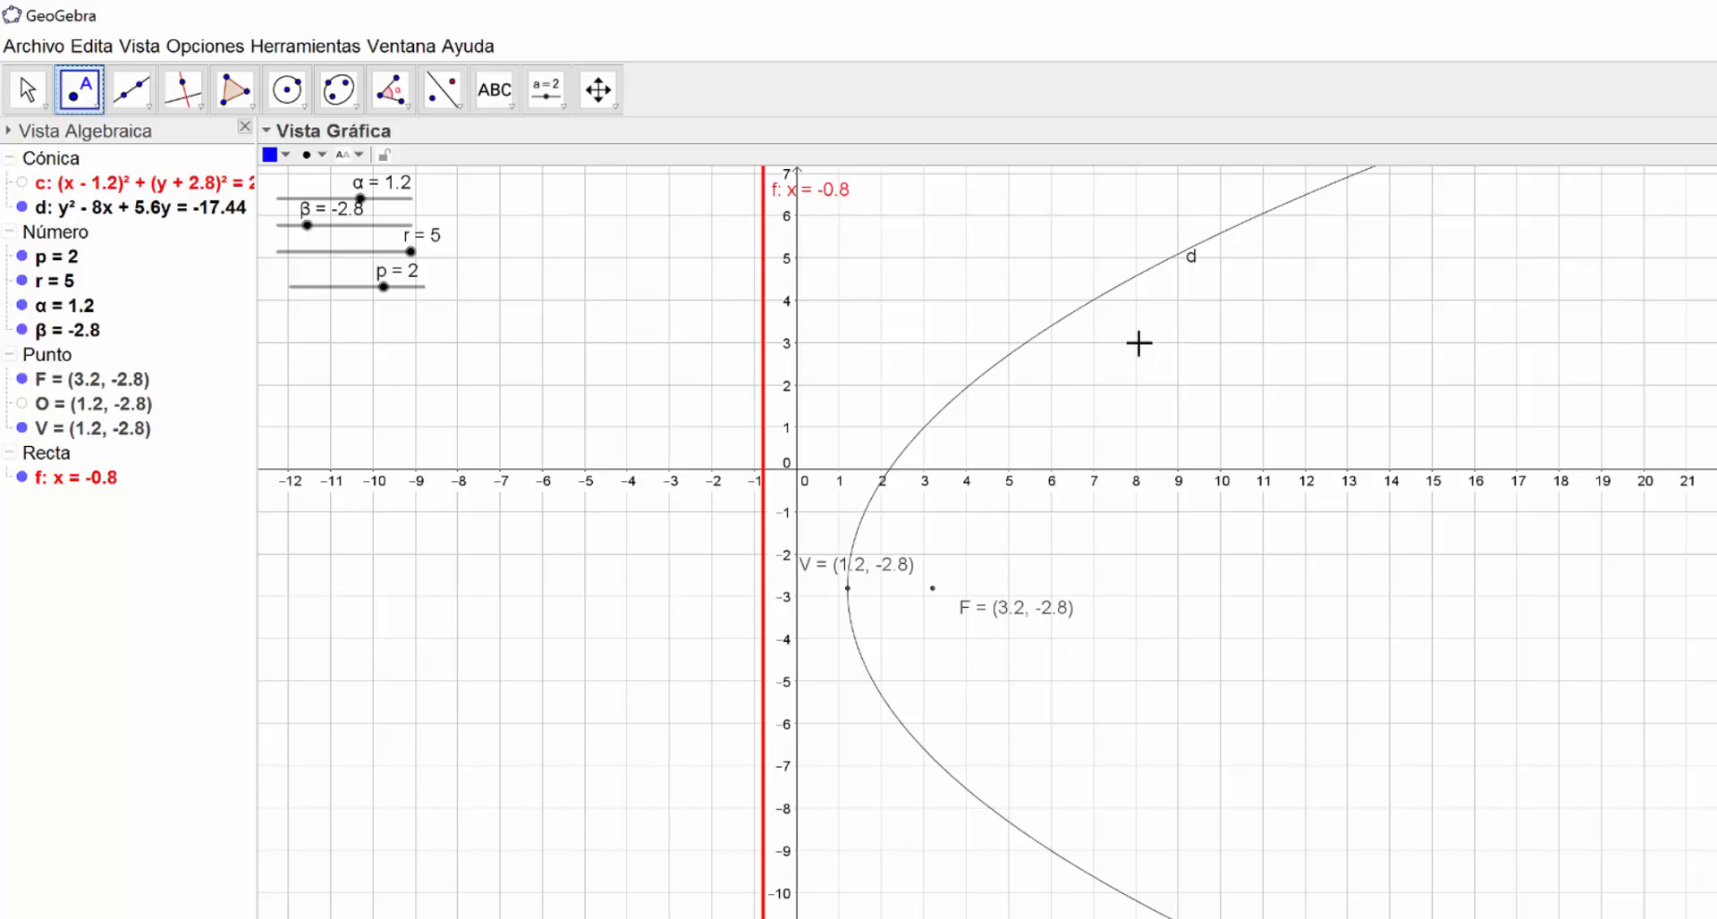
click(1026, 343)
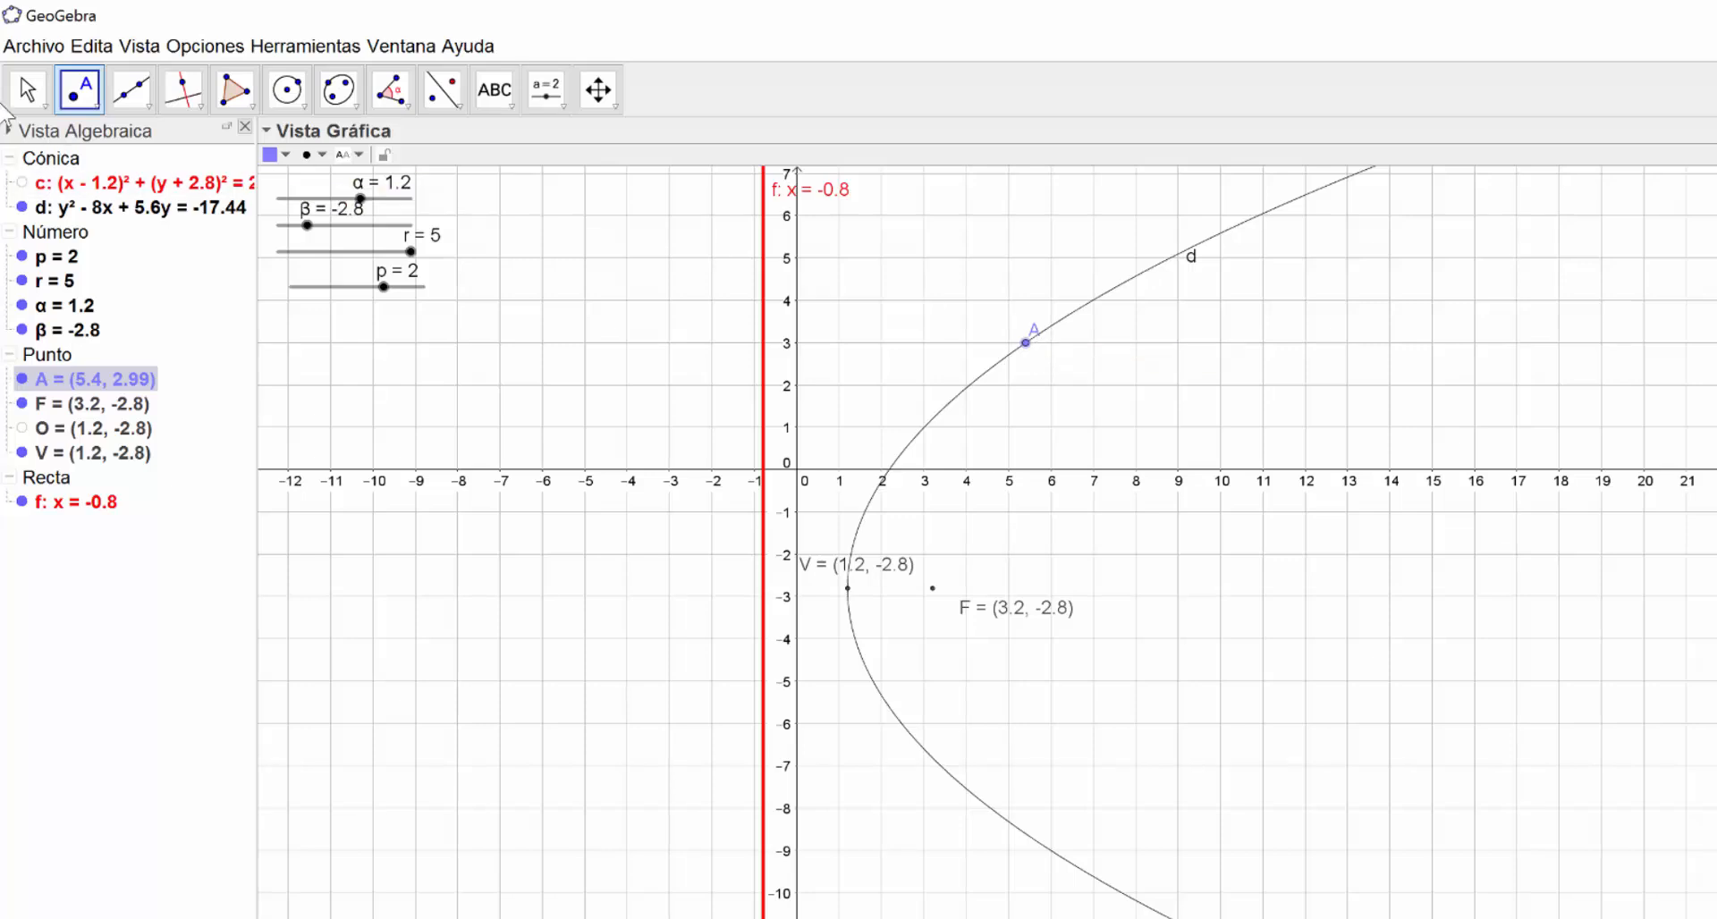
click(28, 90)
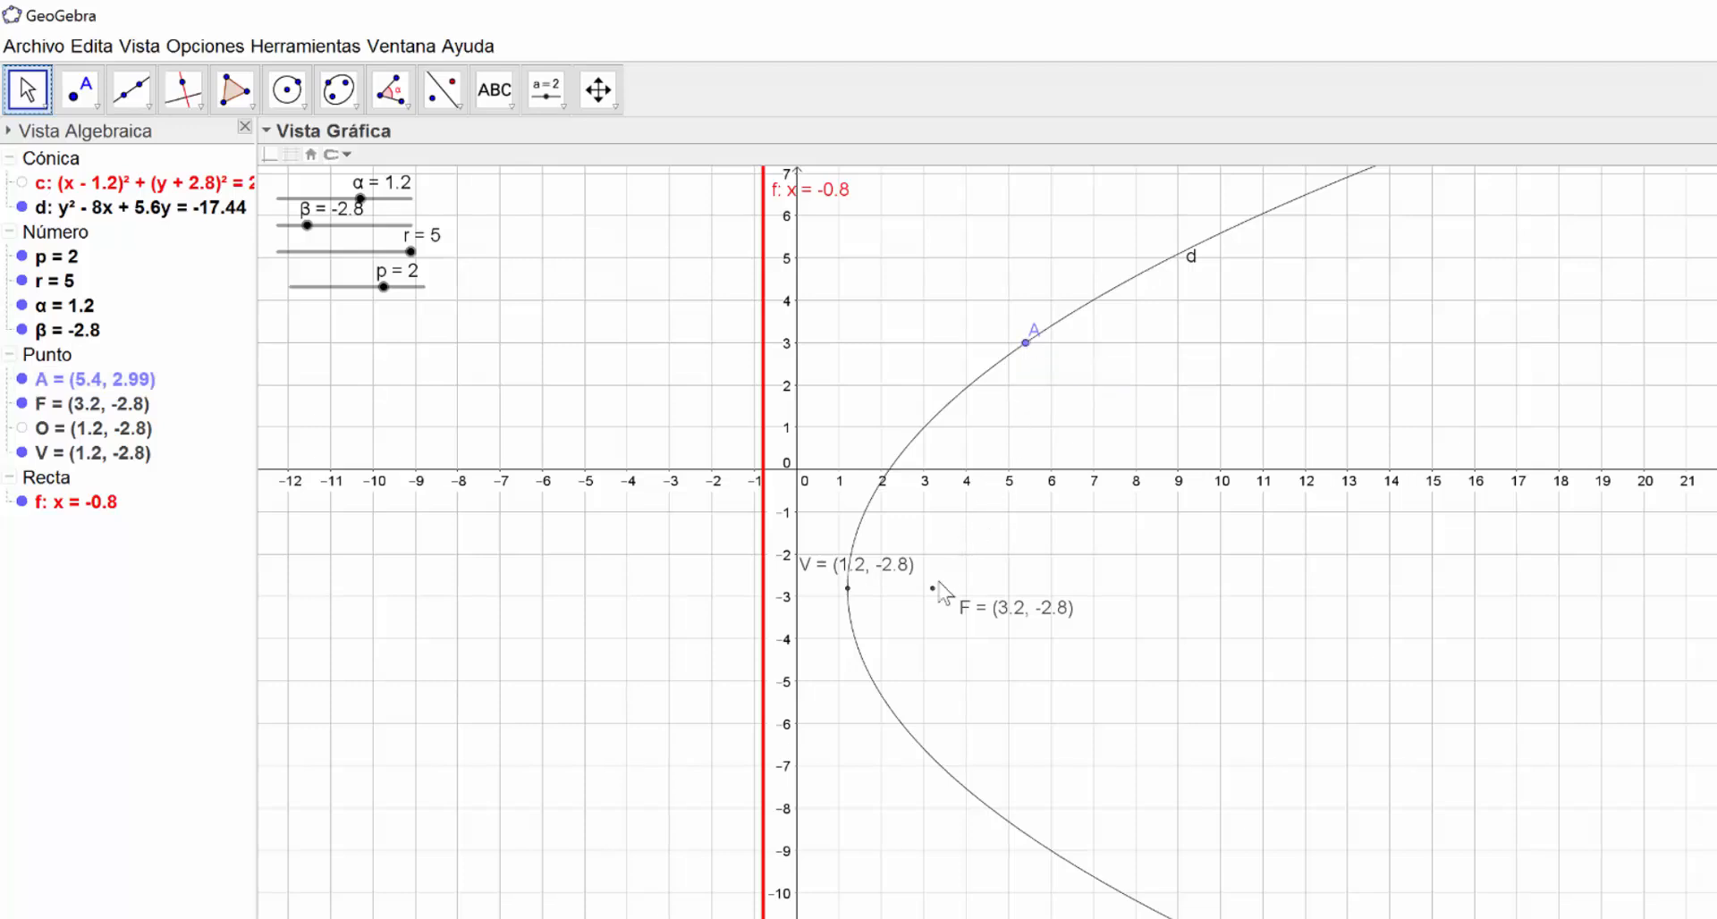
Draw a segment from point A on the parabola to focus F
click(152, 107)
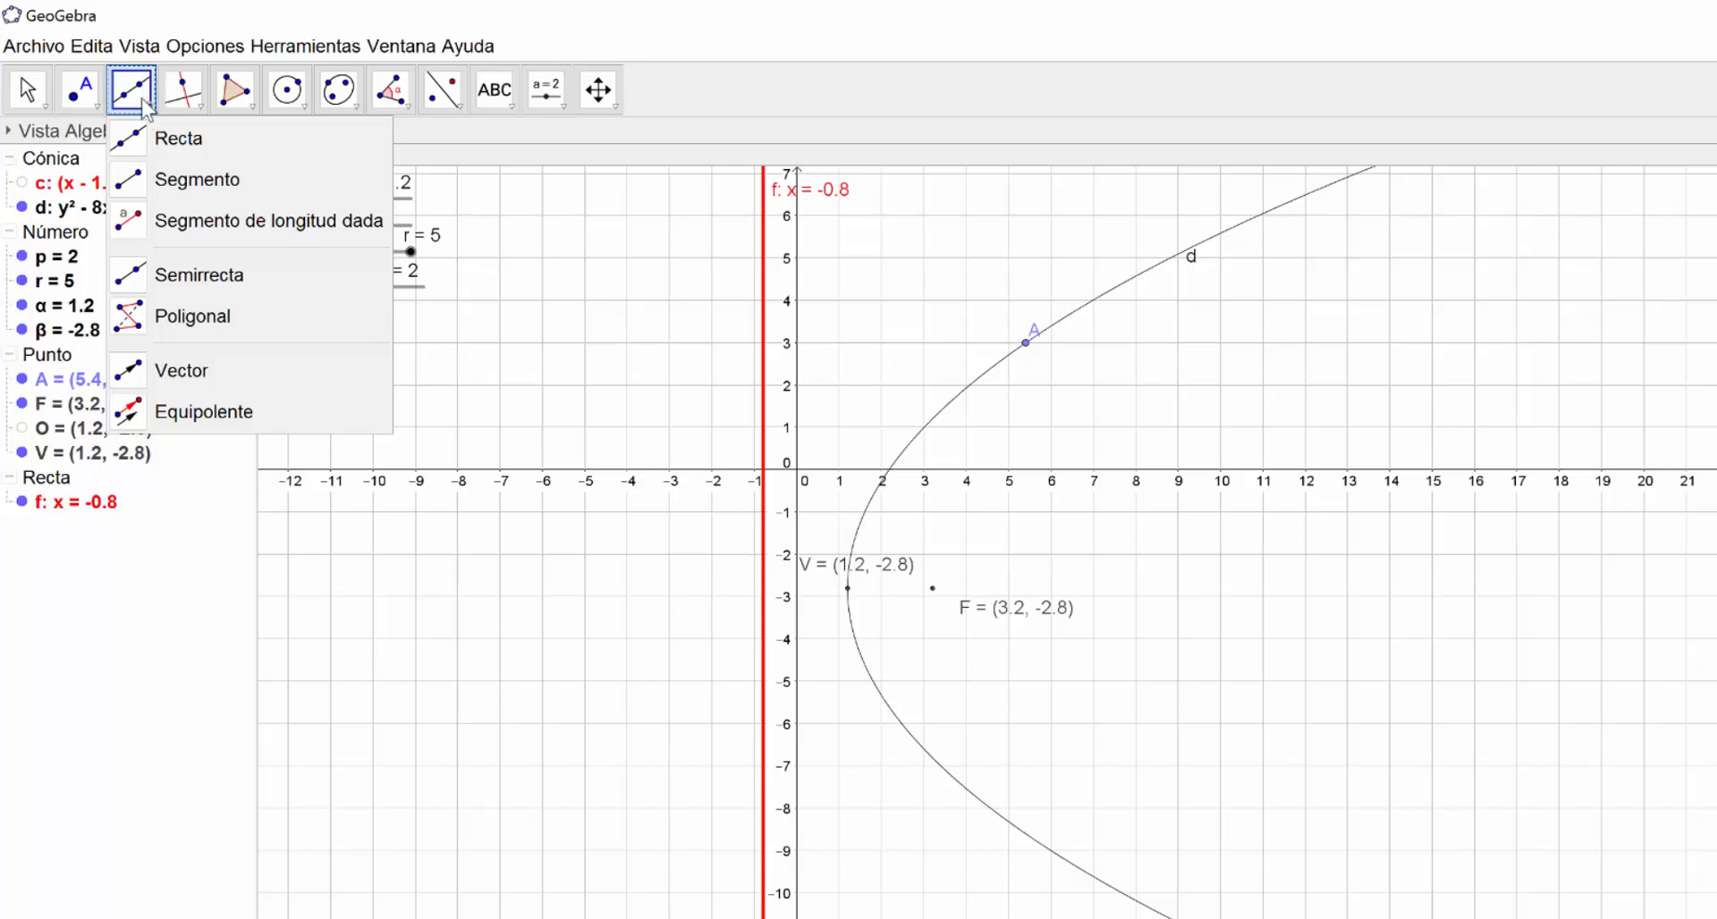
click(200, 195)
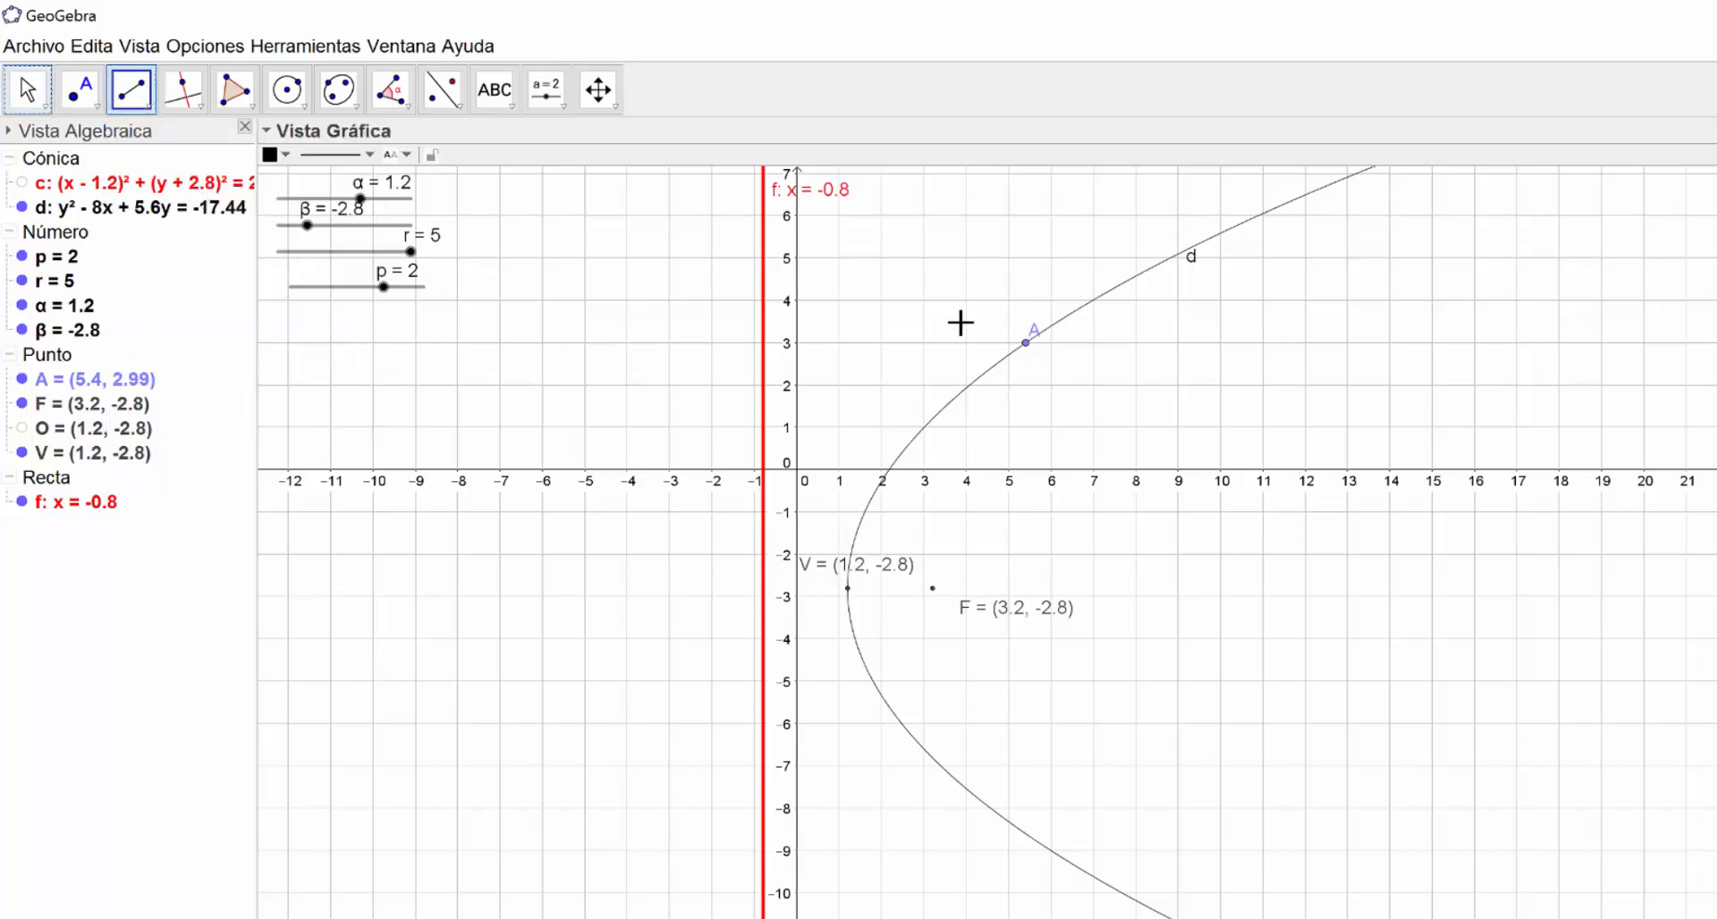
click(1026, 344)
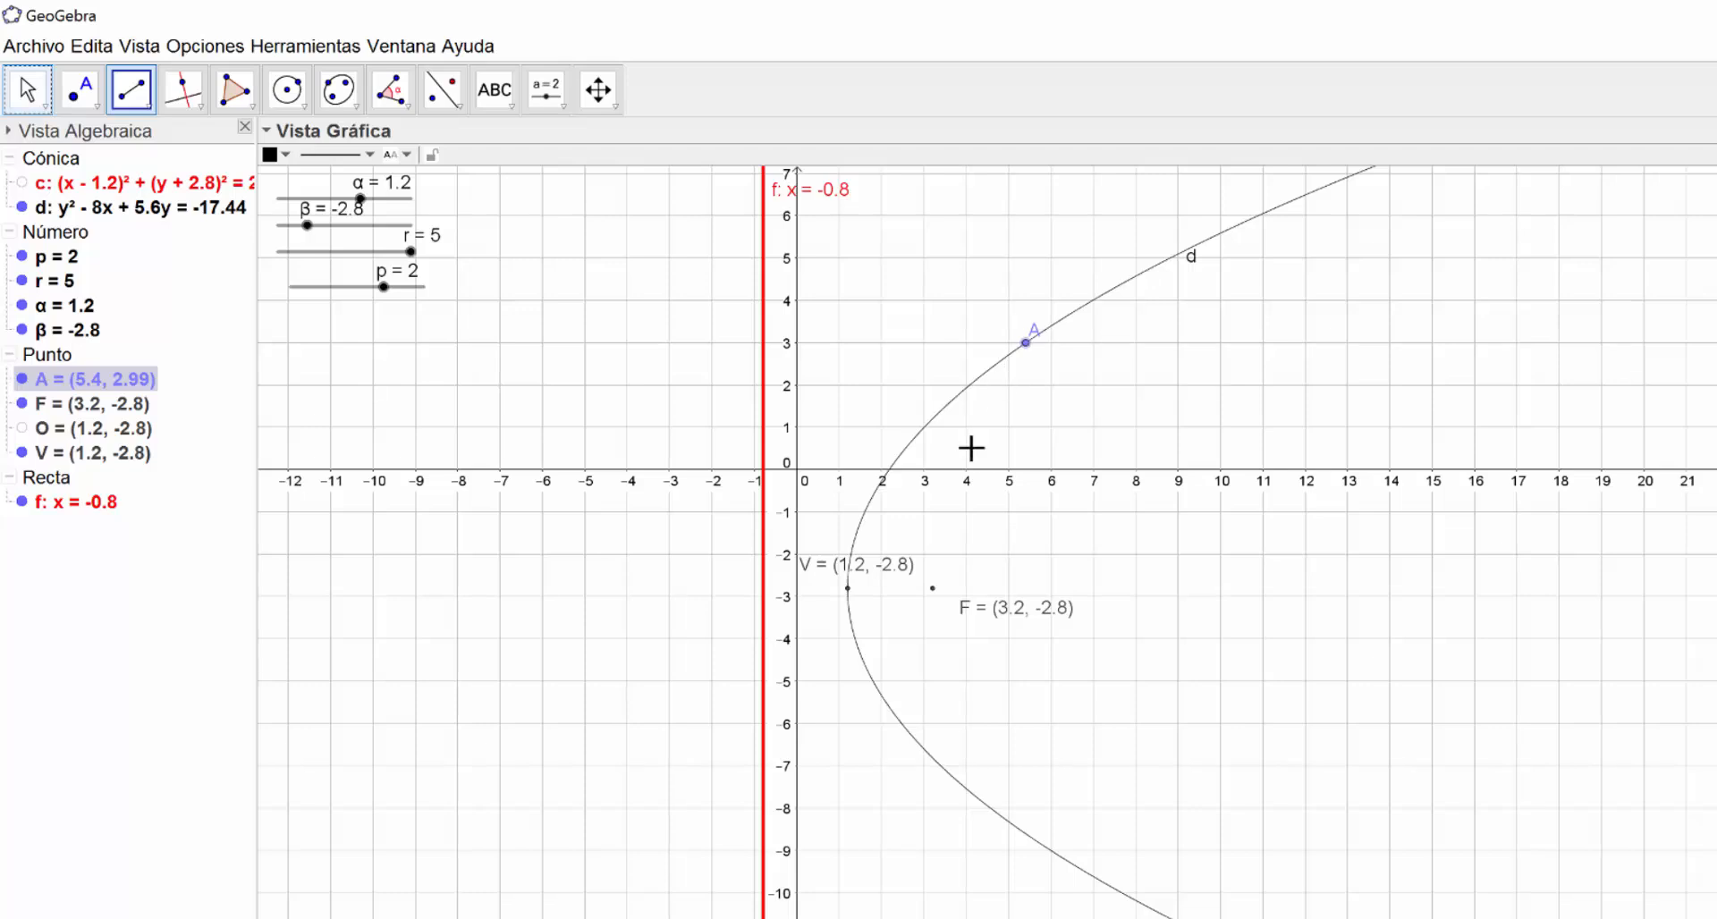
click(934, 590)
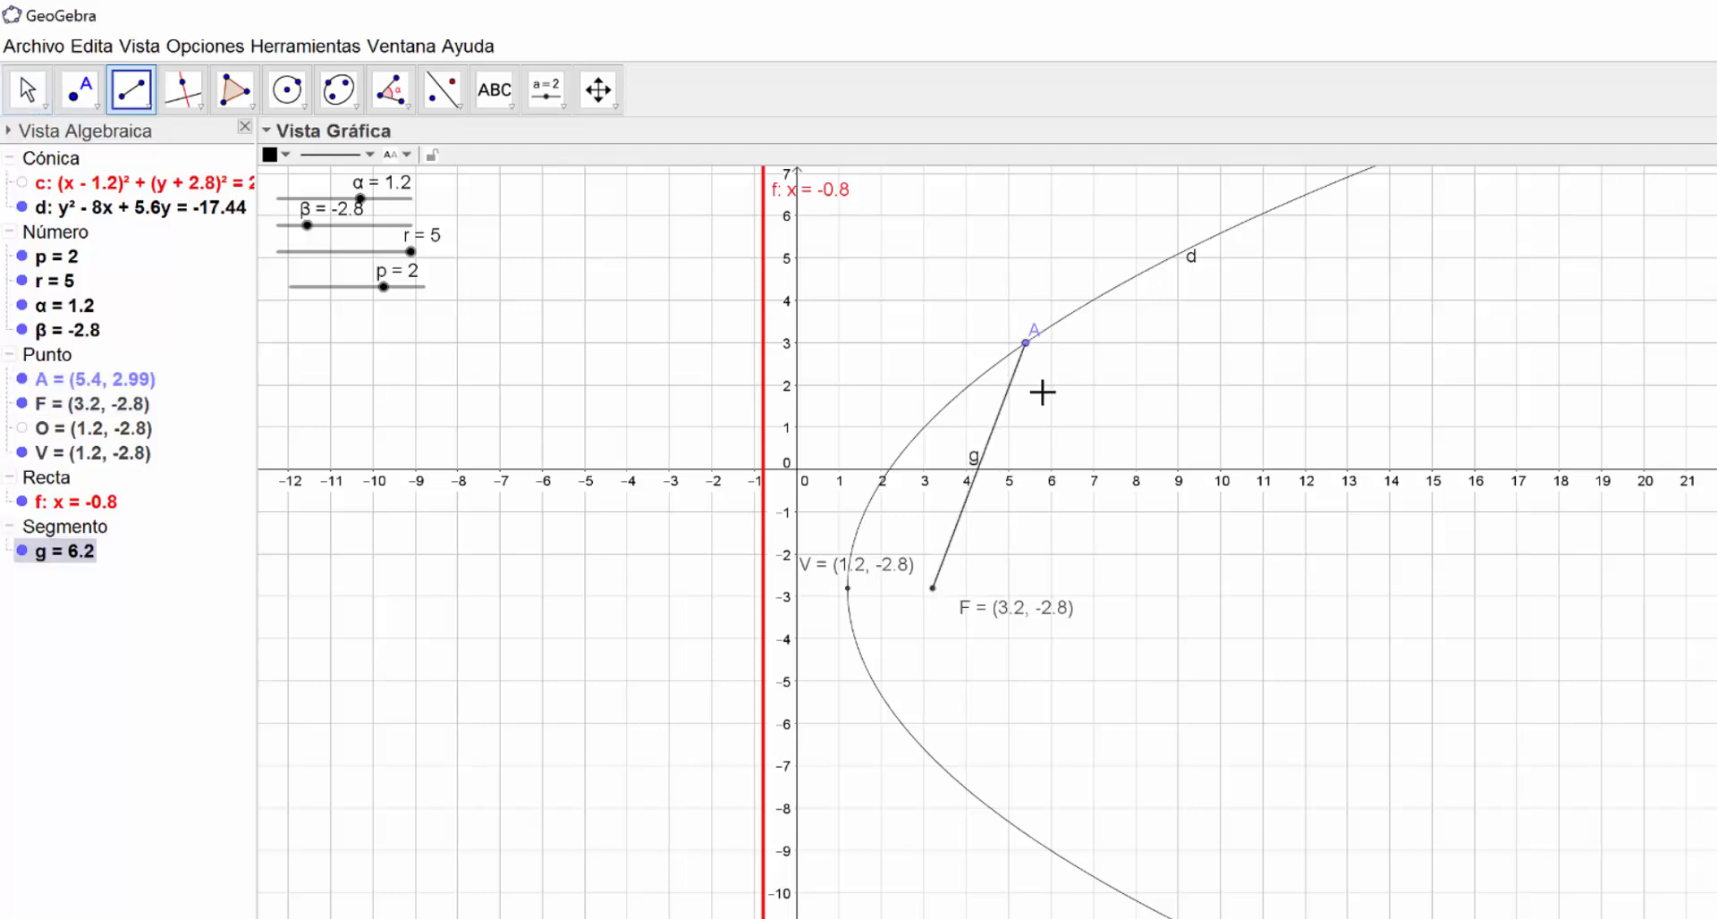
key(Escape)
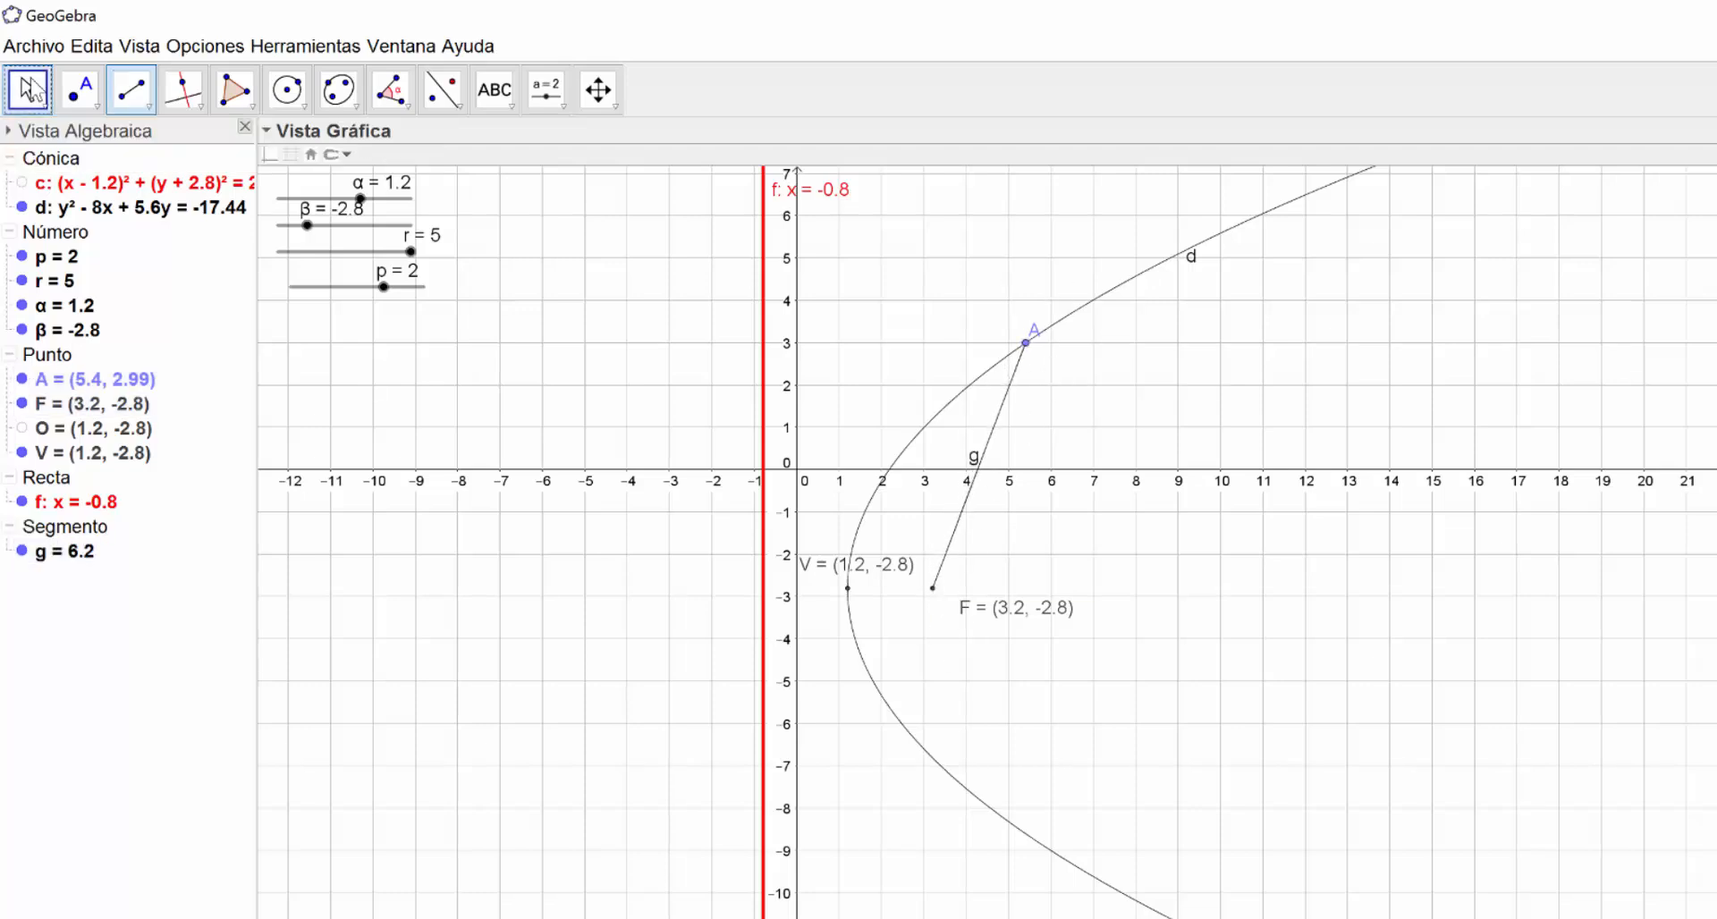
Try to set the label of segment g, between A and F, to show its value (Valor)
click(985, 462)
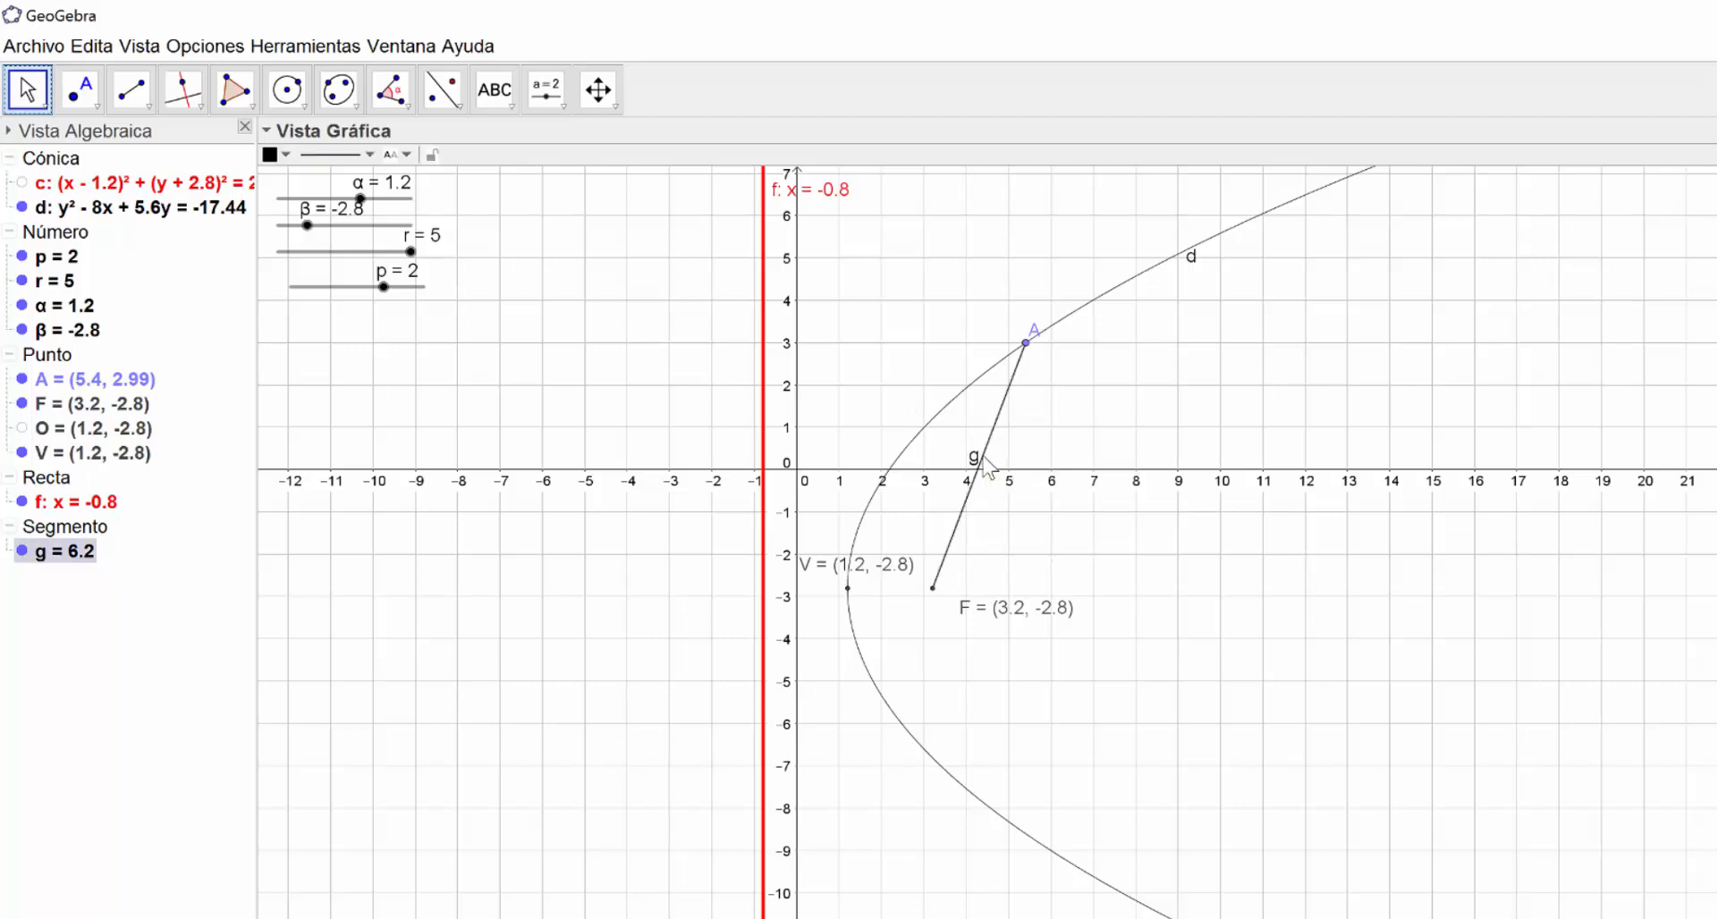
right_click(984, 463)
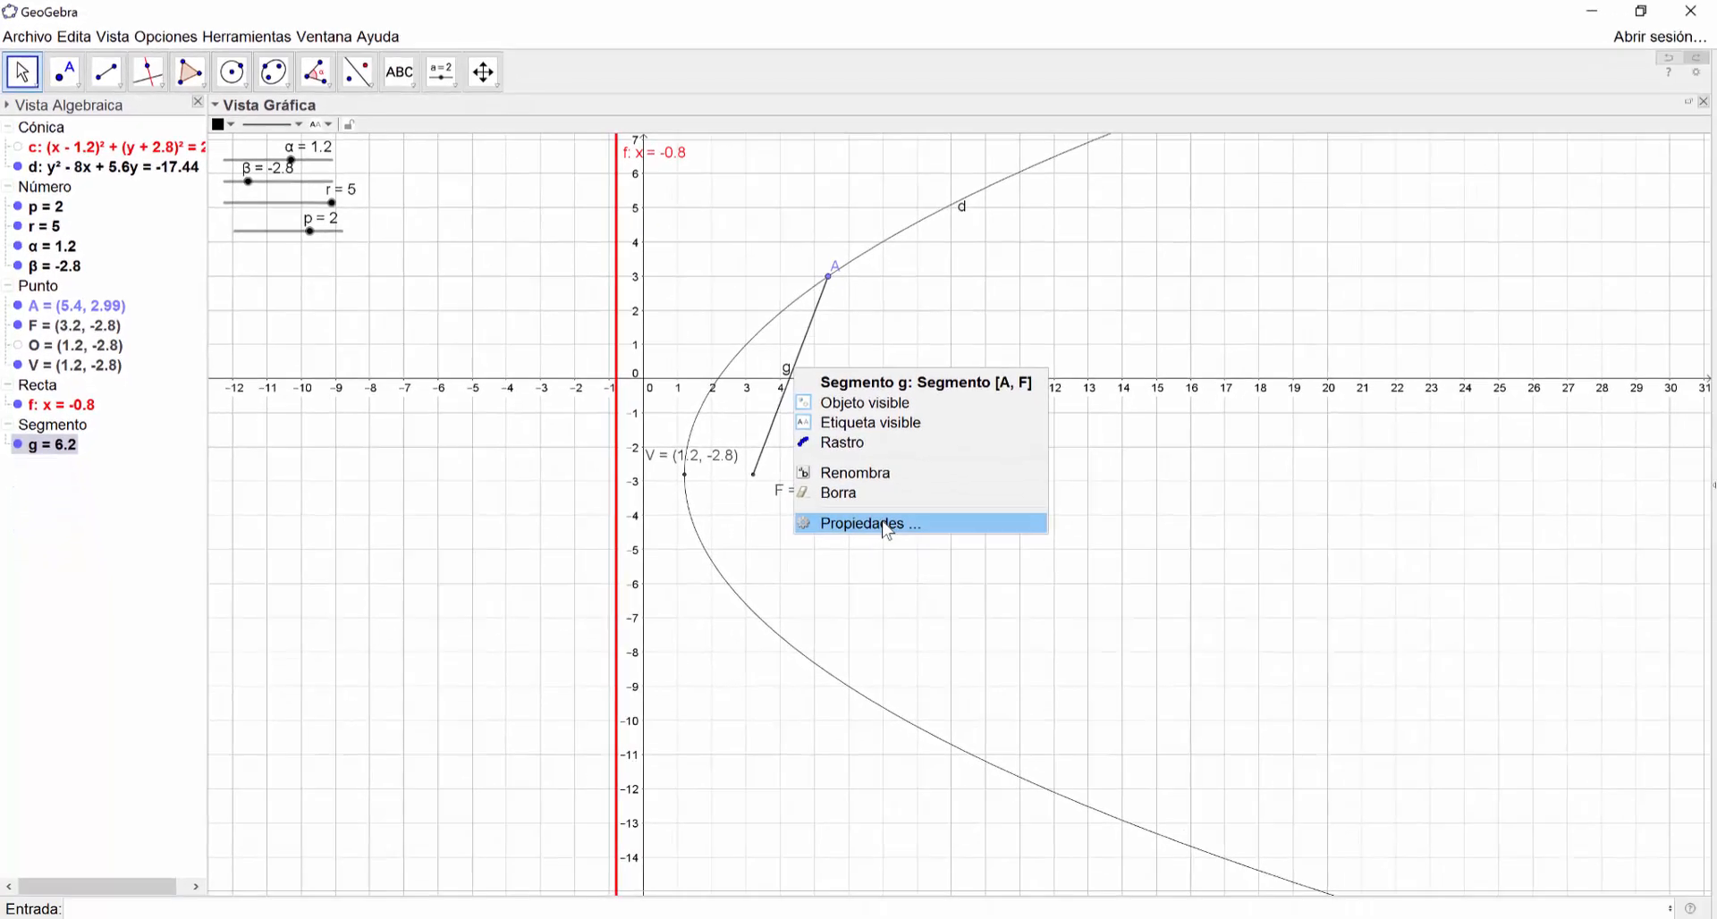
click(1091, 643)
click(836, 524)
click(949, 529)
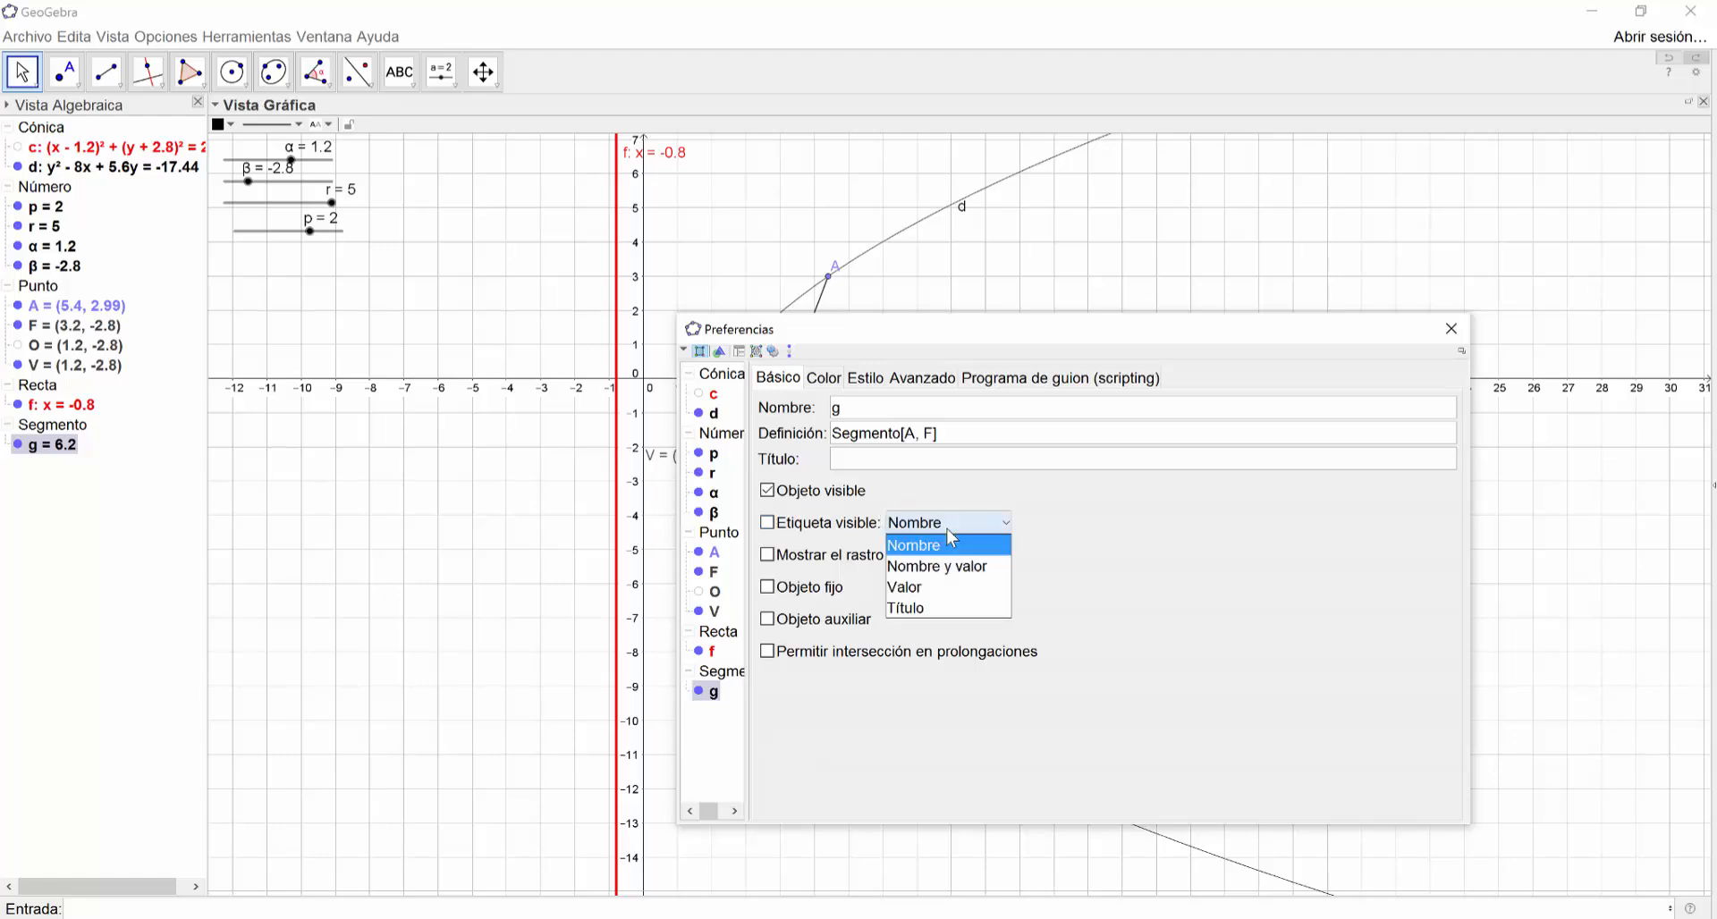
click(936, 586)
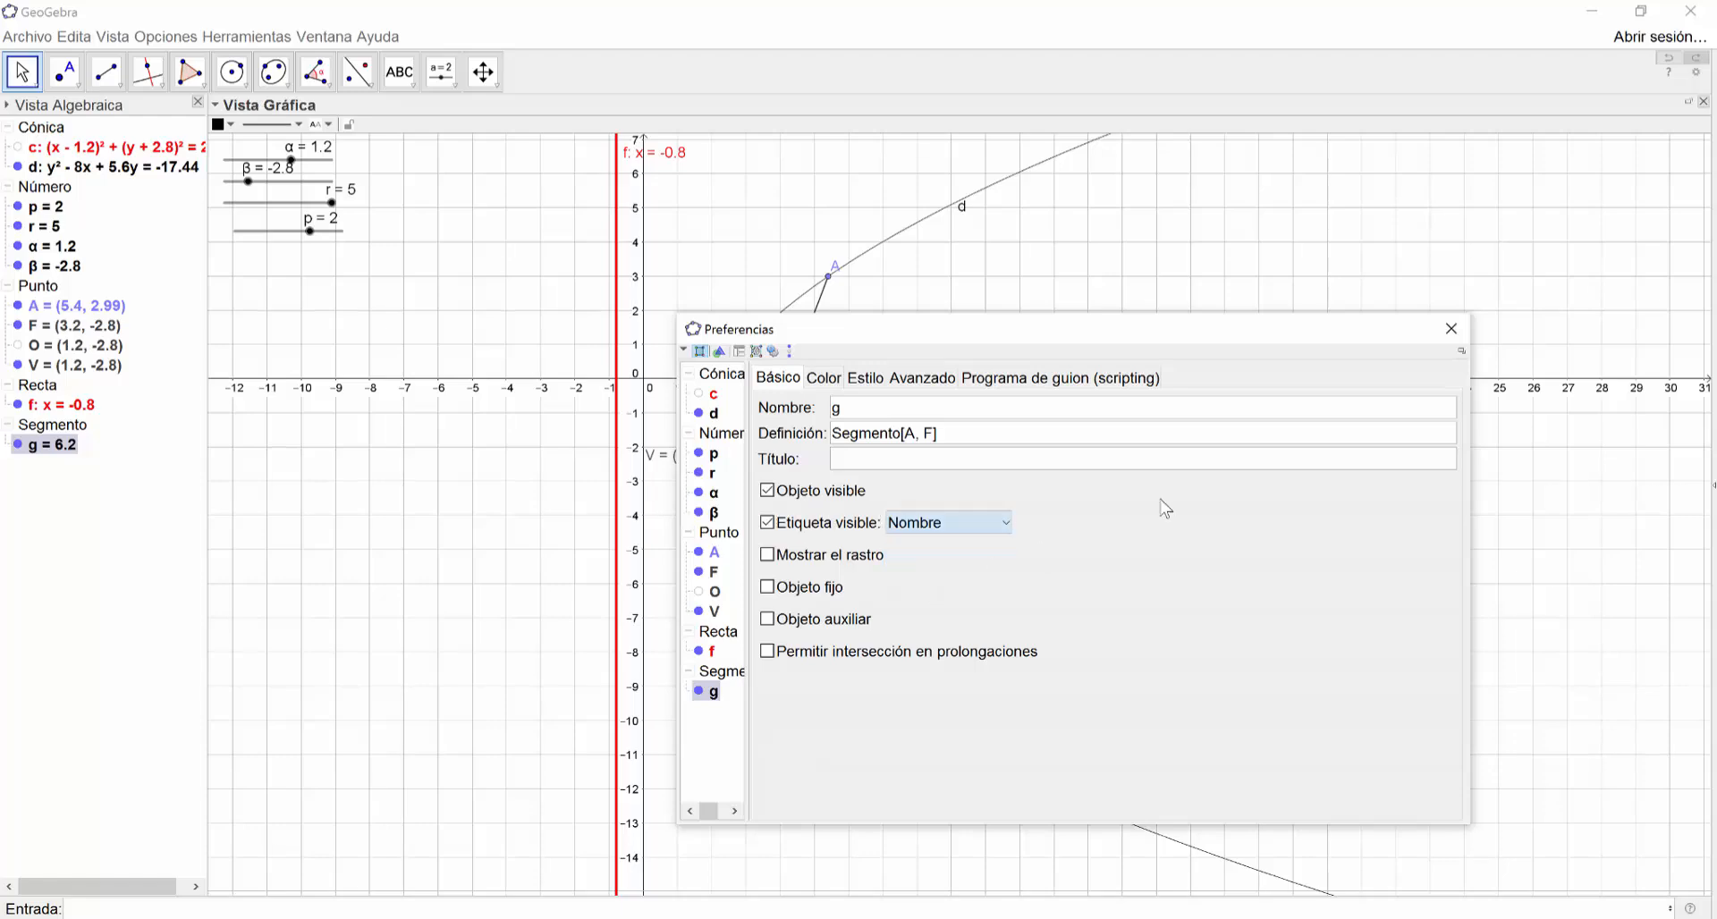
click(1452, 330)
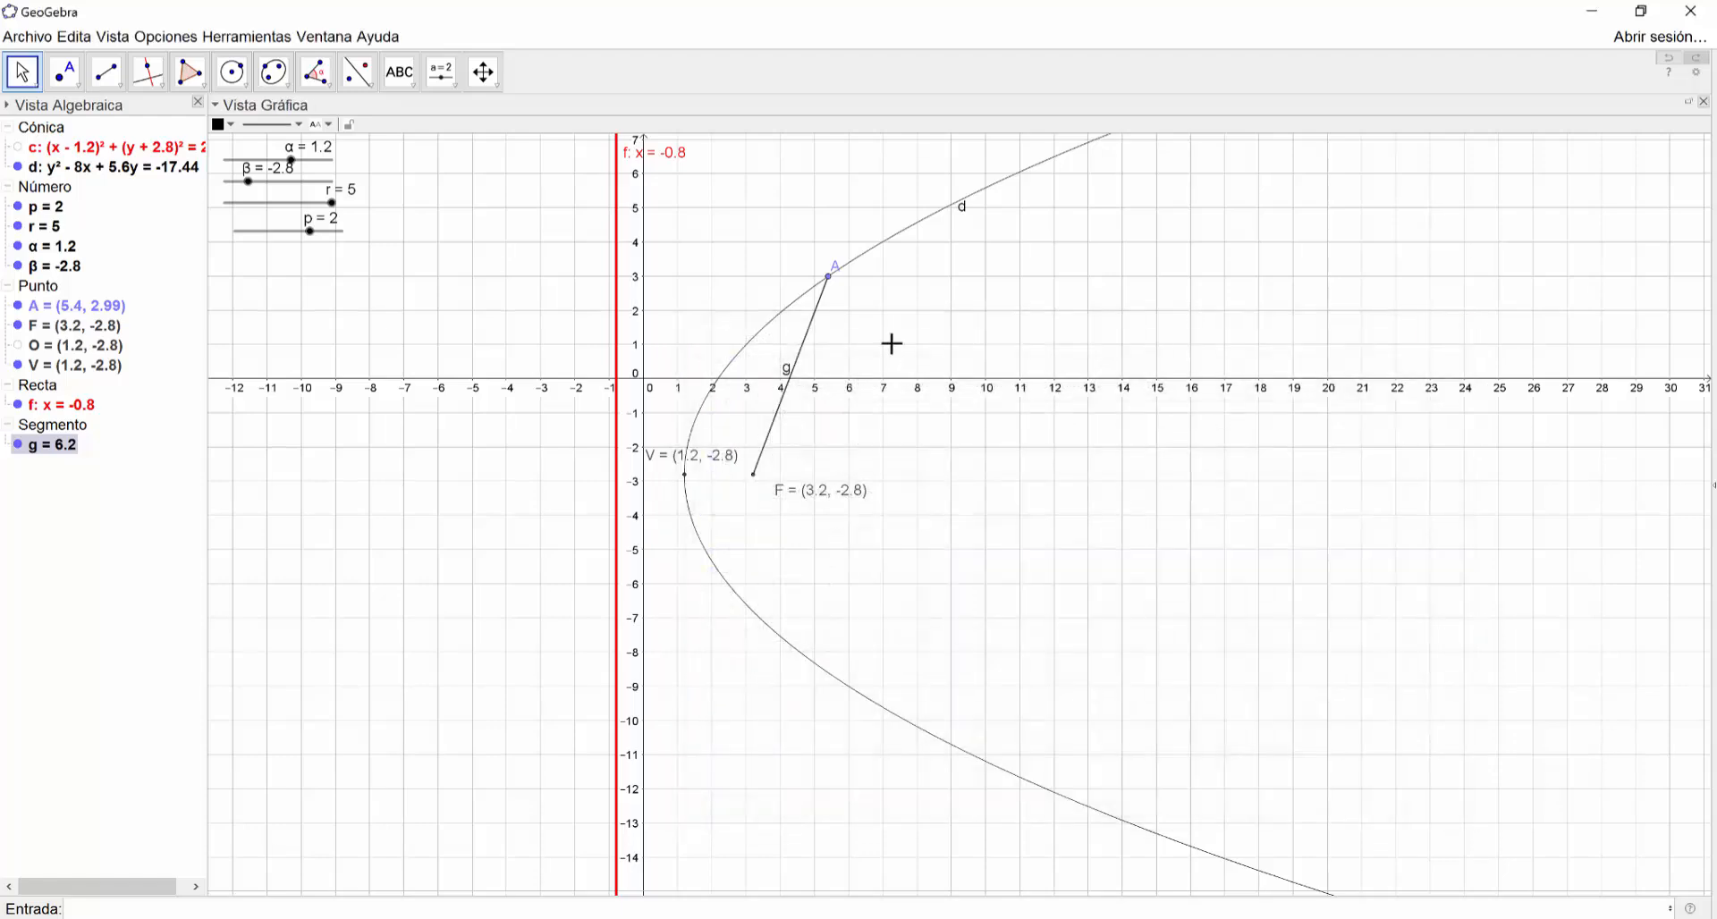
Set segment g's label to show only its value (Valor) and move the label clear of the segment
double_click(38, 446)
click(767, 498)
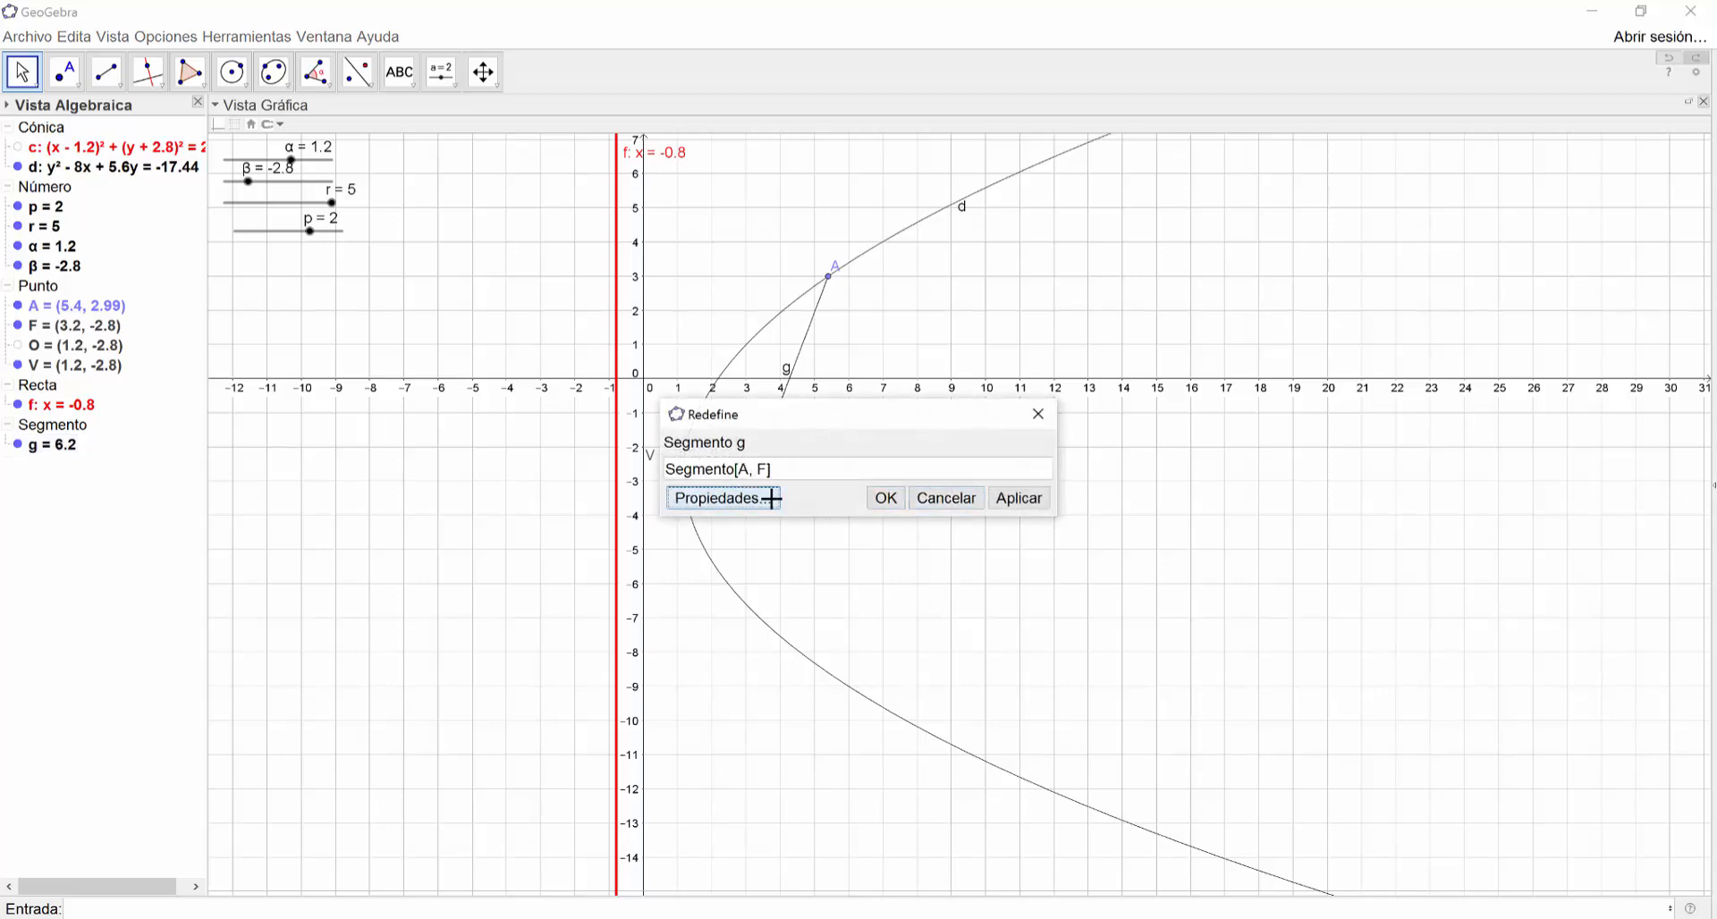
click(899, 529)
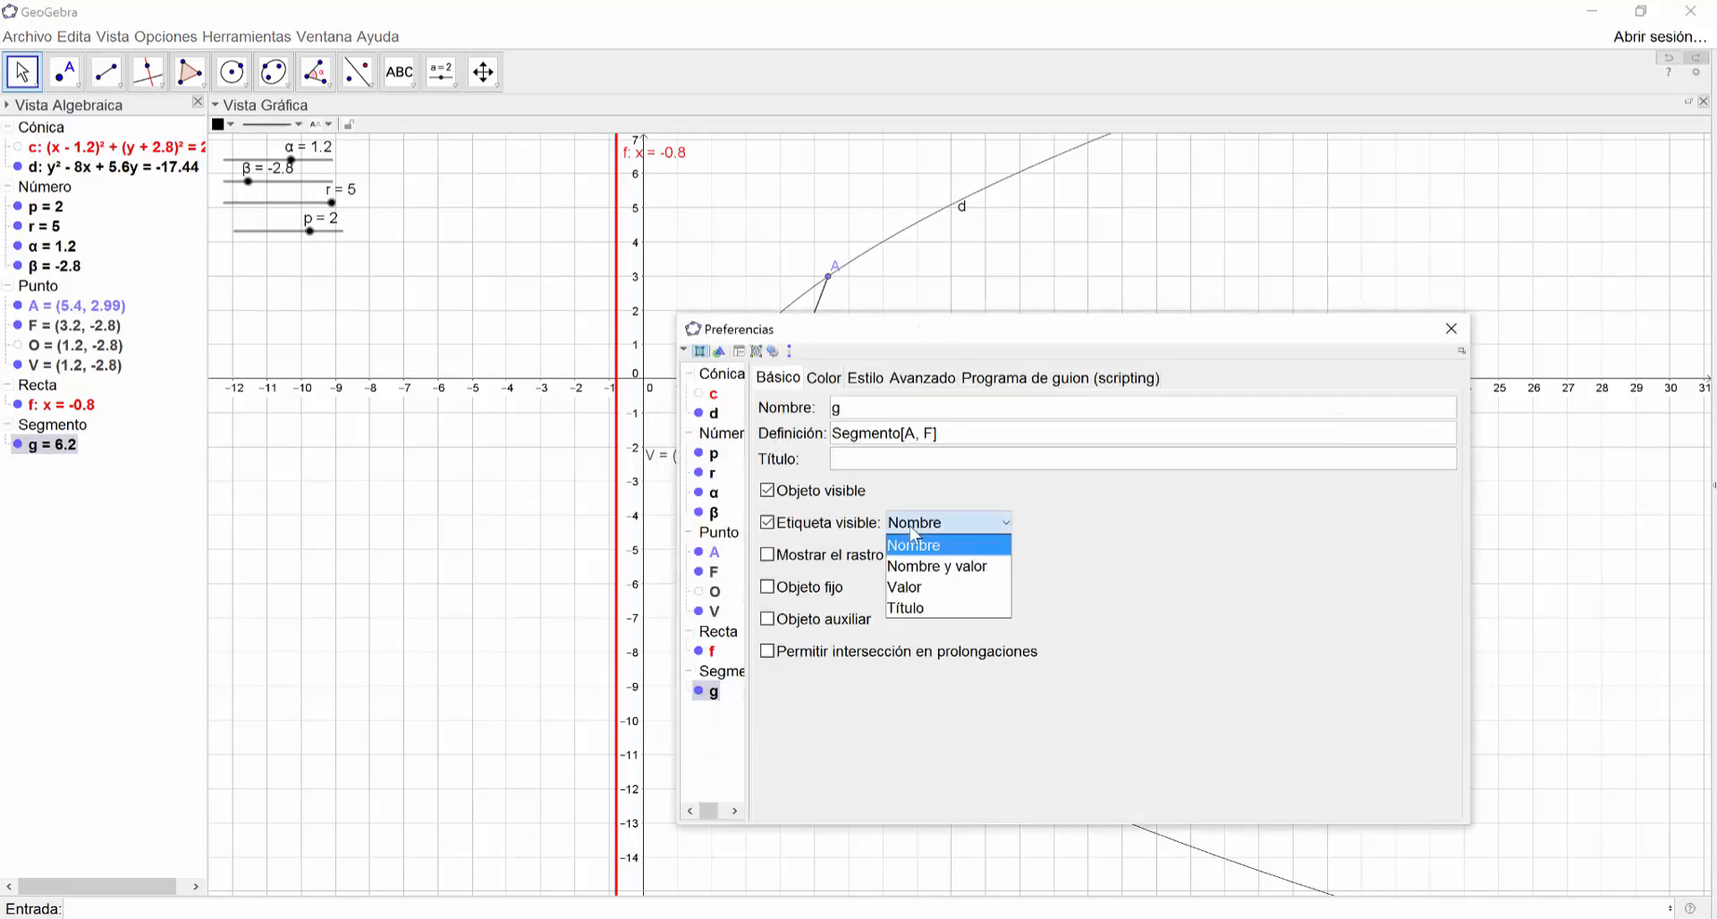
click(930, 583)
click(1453, 331)
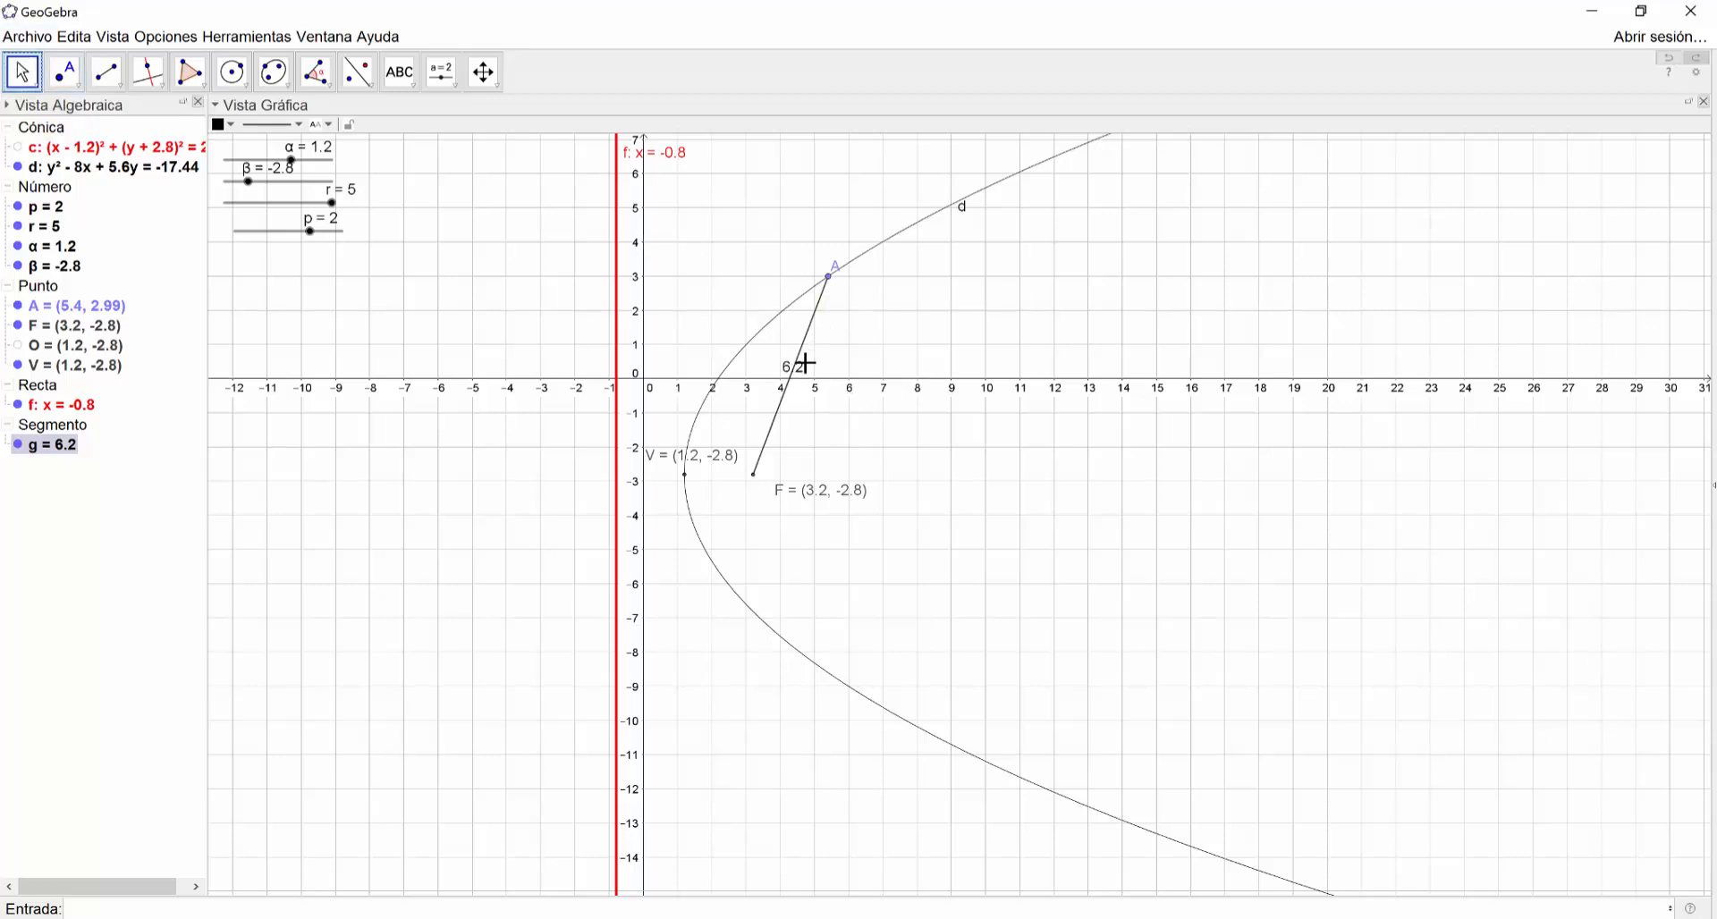
drag(802, 374, 836, 364)
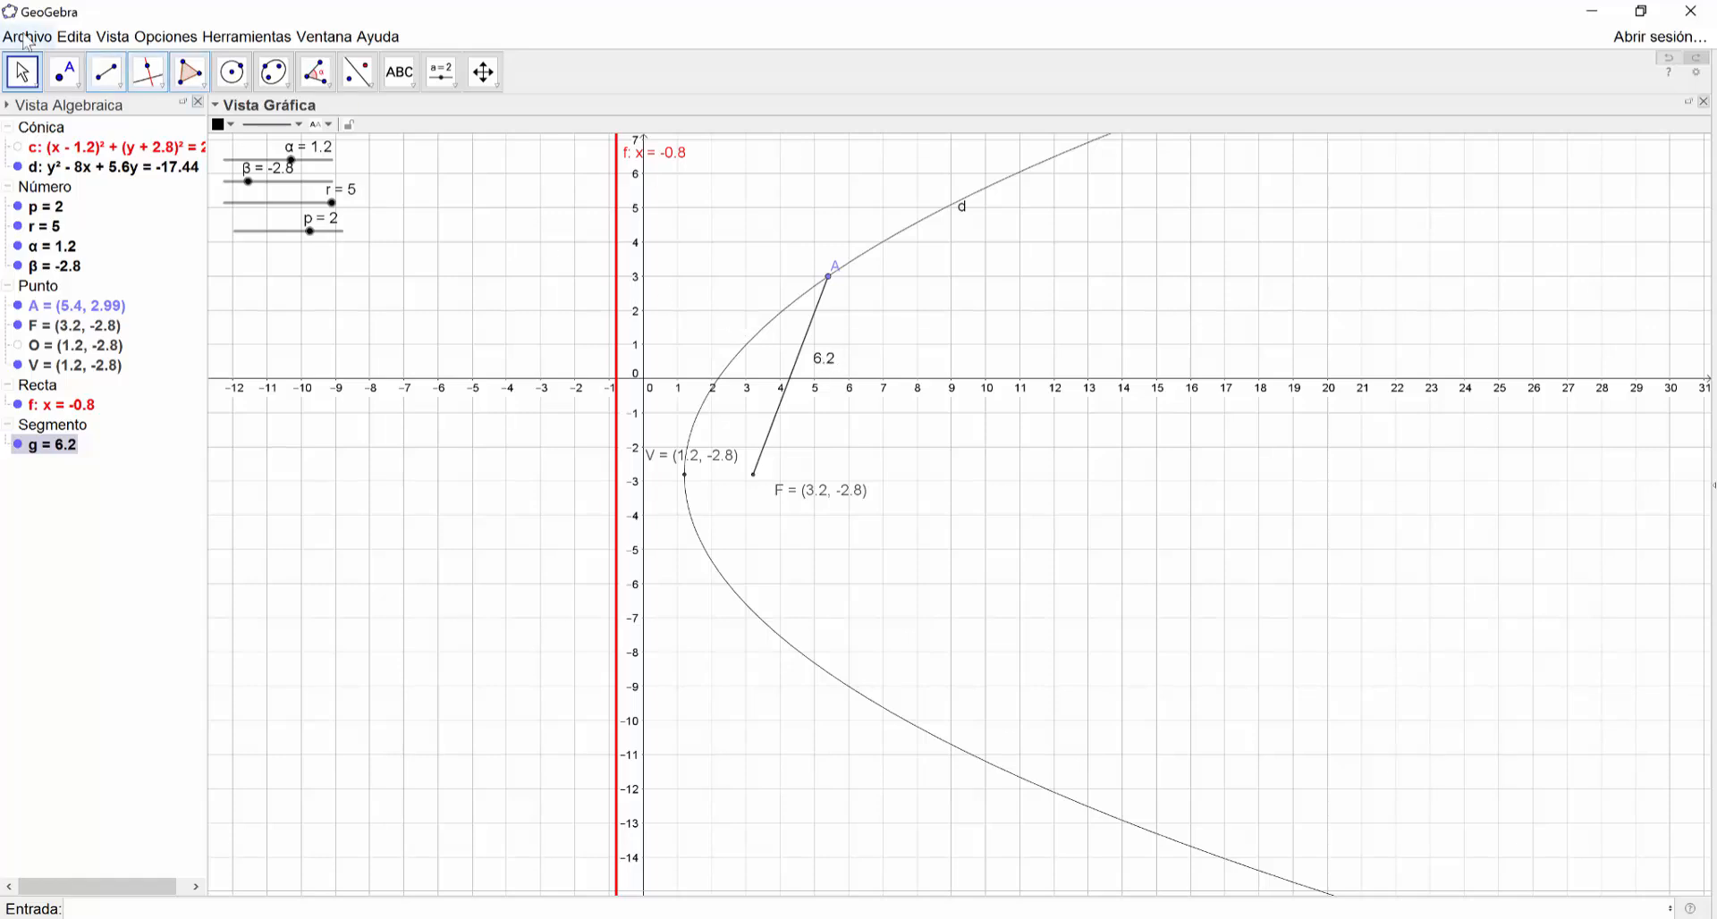
Move point A to about (6.73, 3.85) and construct the line through it perpendicular to directrix f
drag(827, 289, 875, 260)
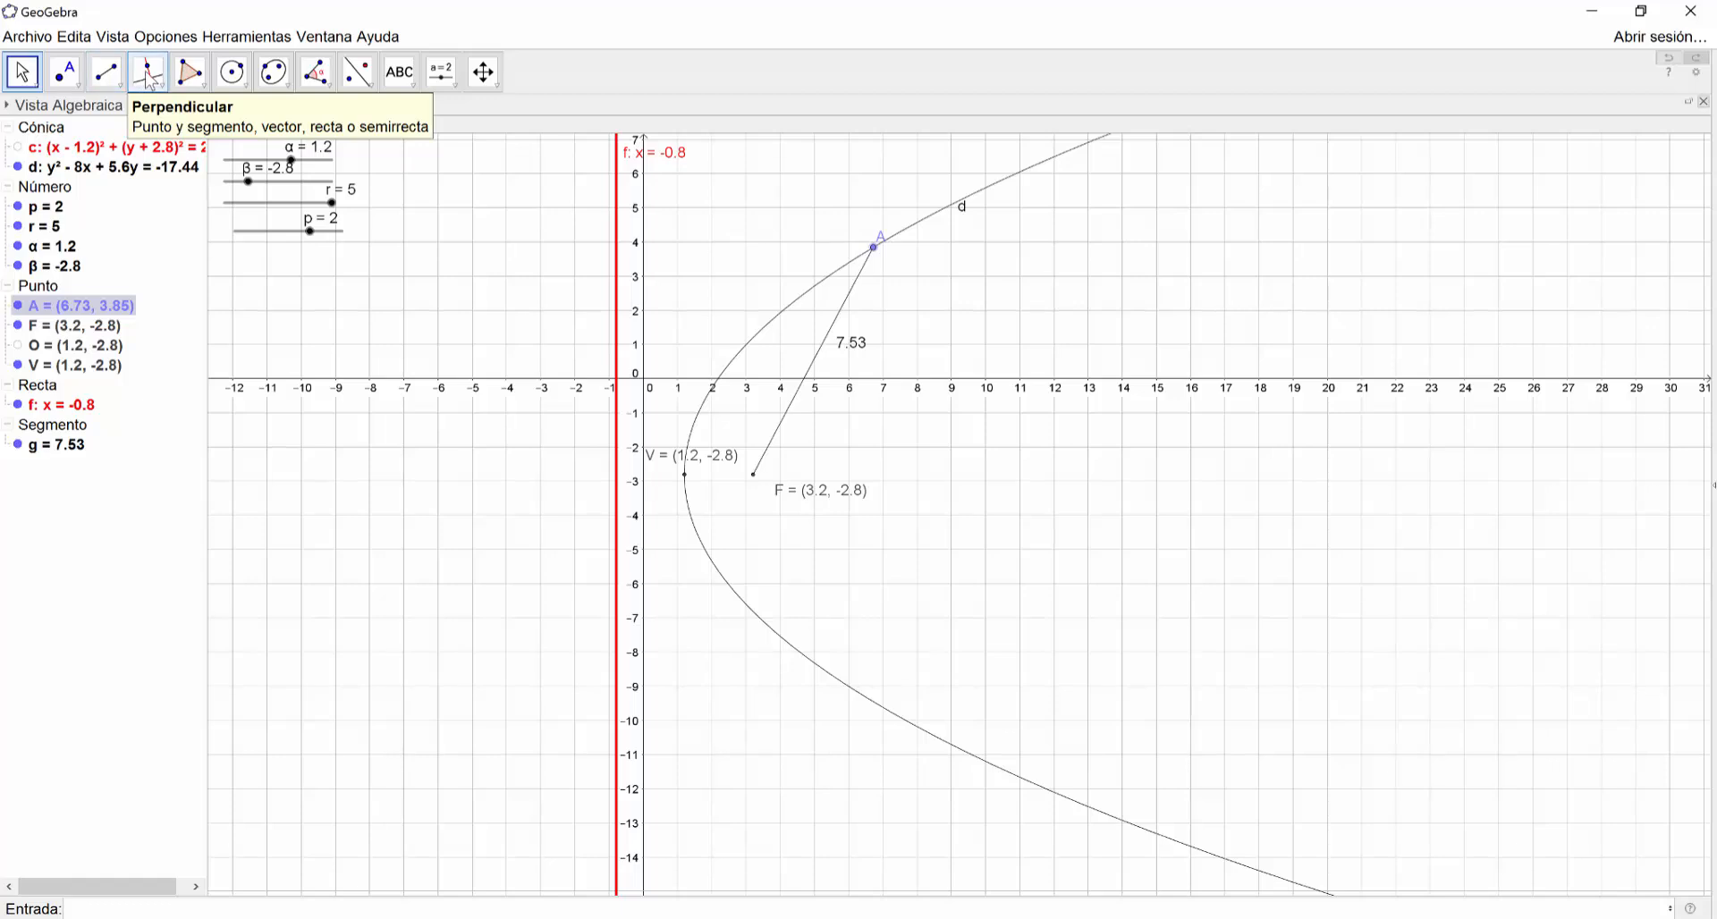
click(166, 99)
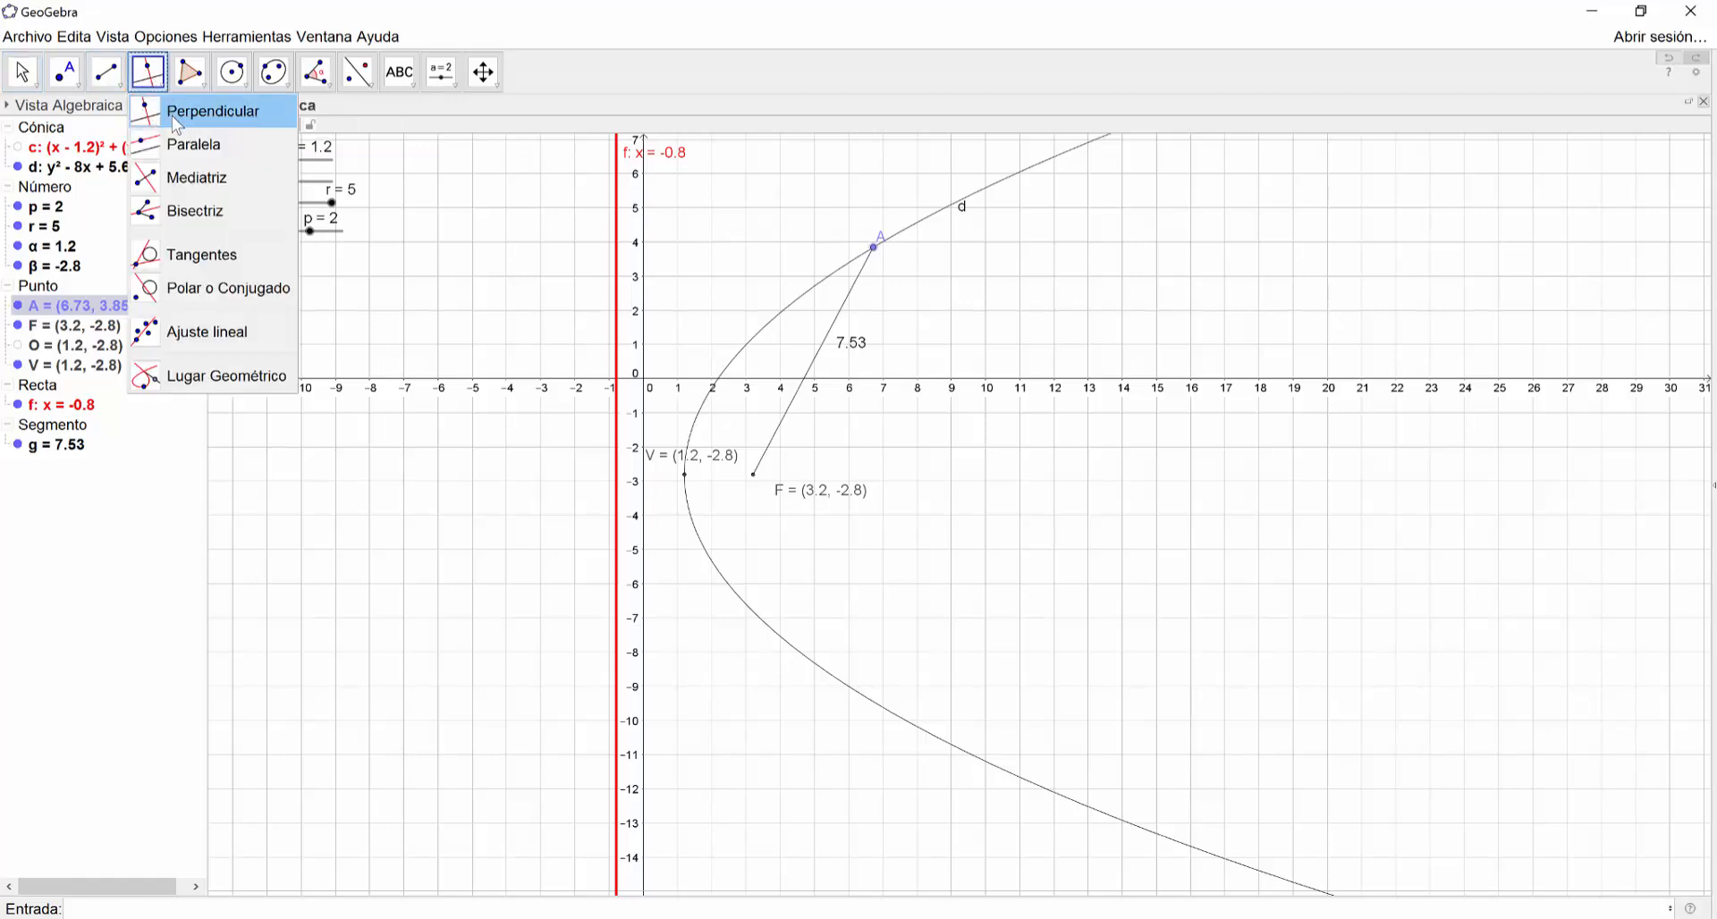
click(245, 121)
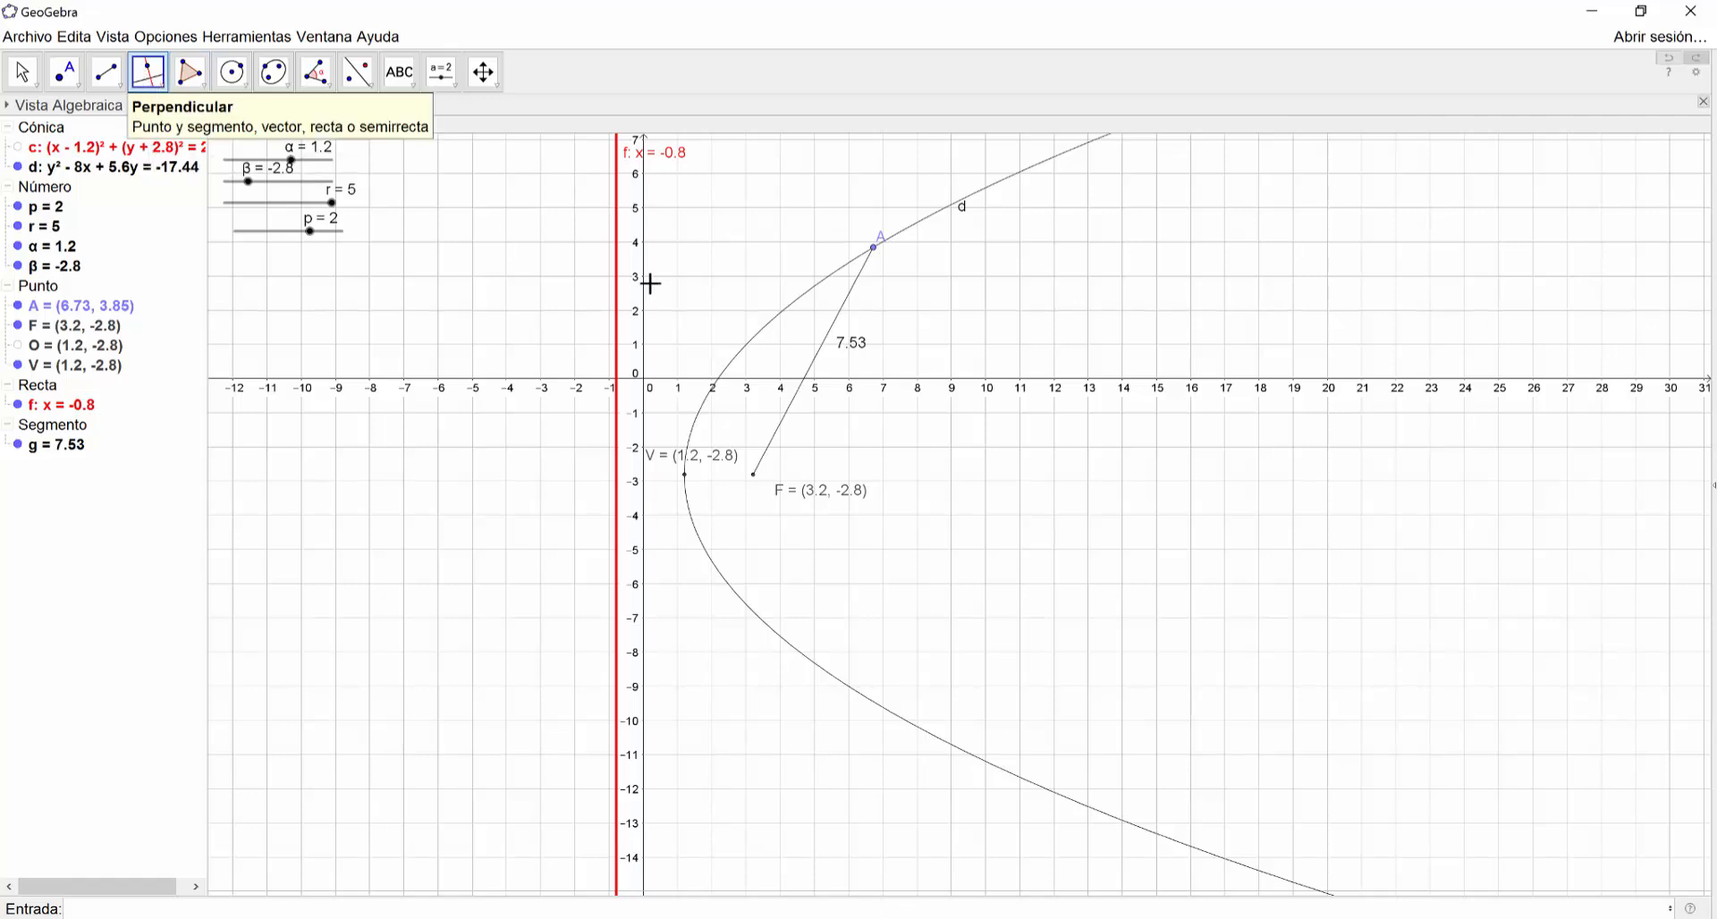
click(618, 241)
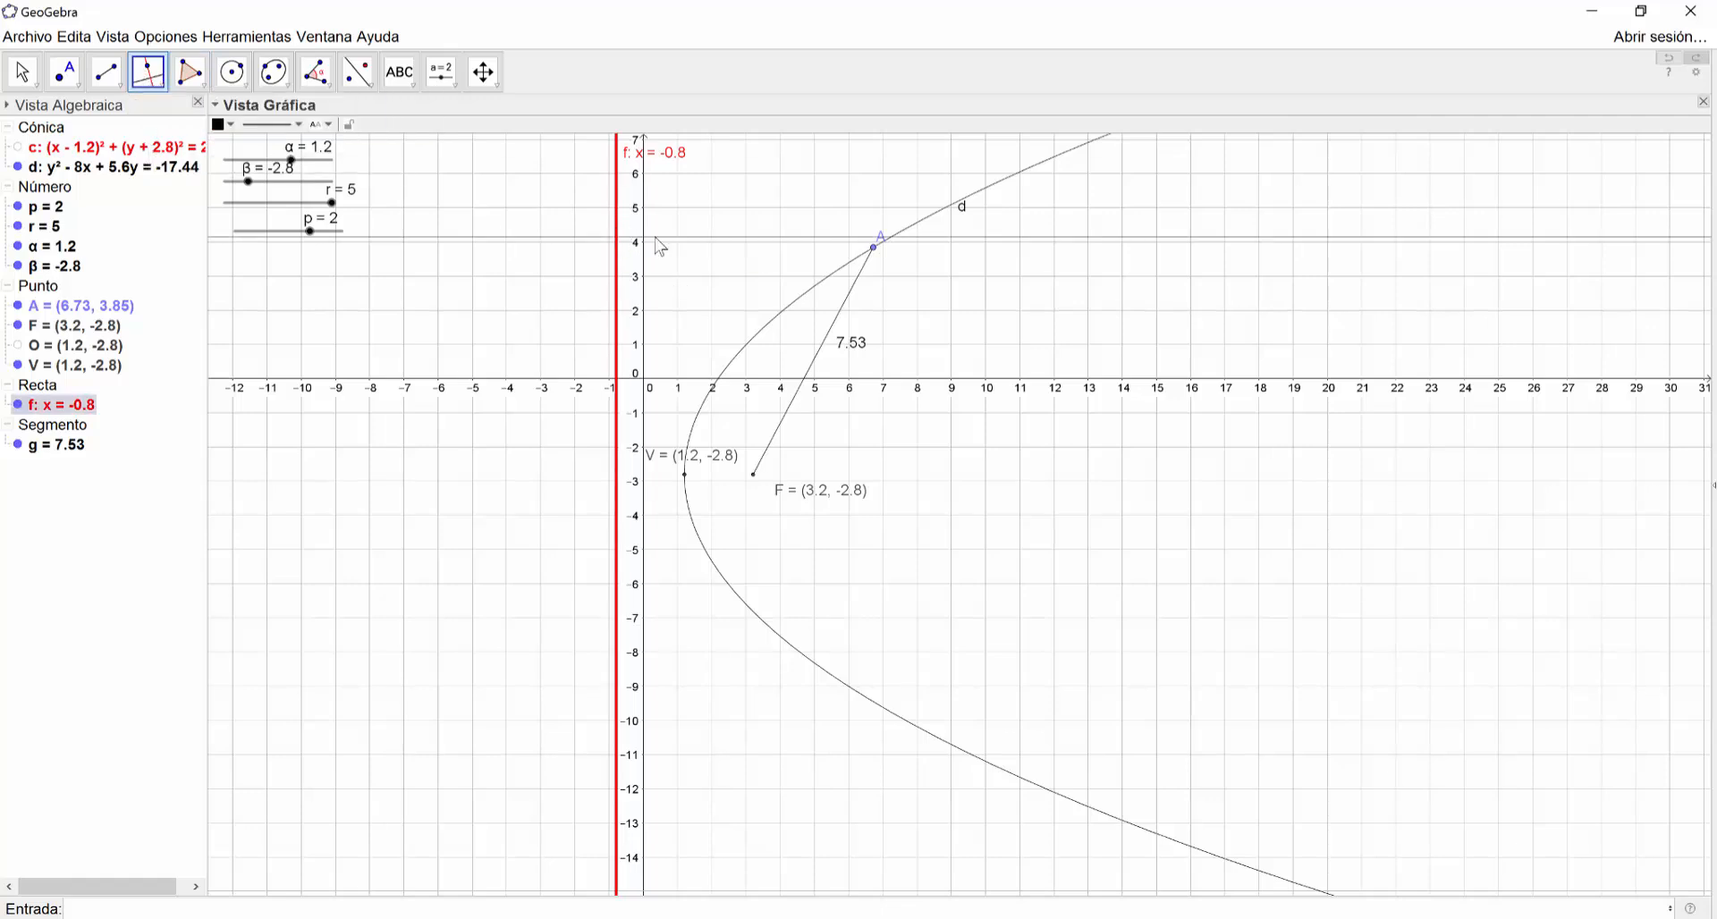
click(874, 248)
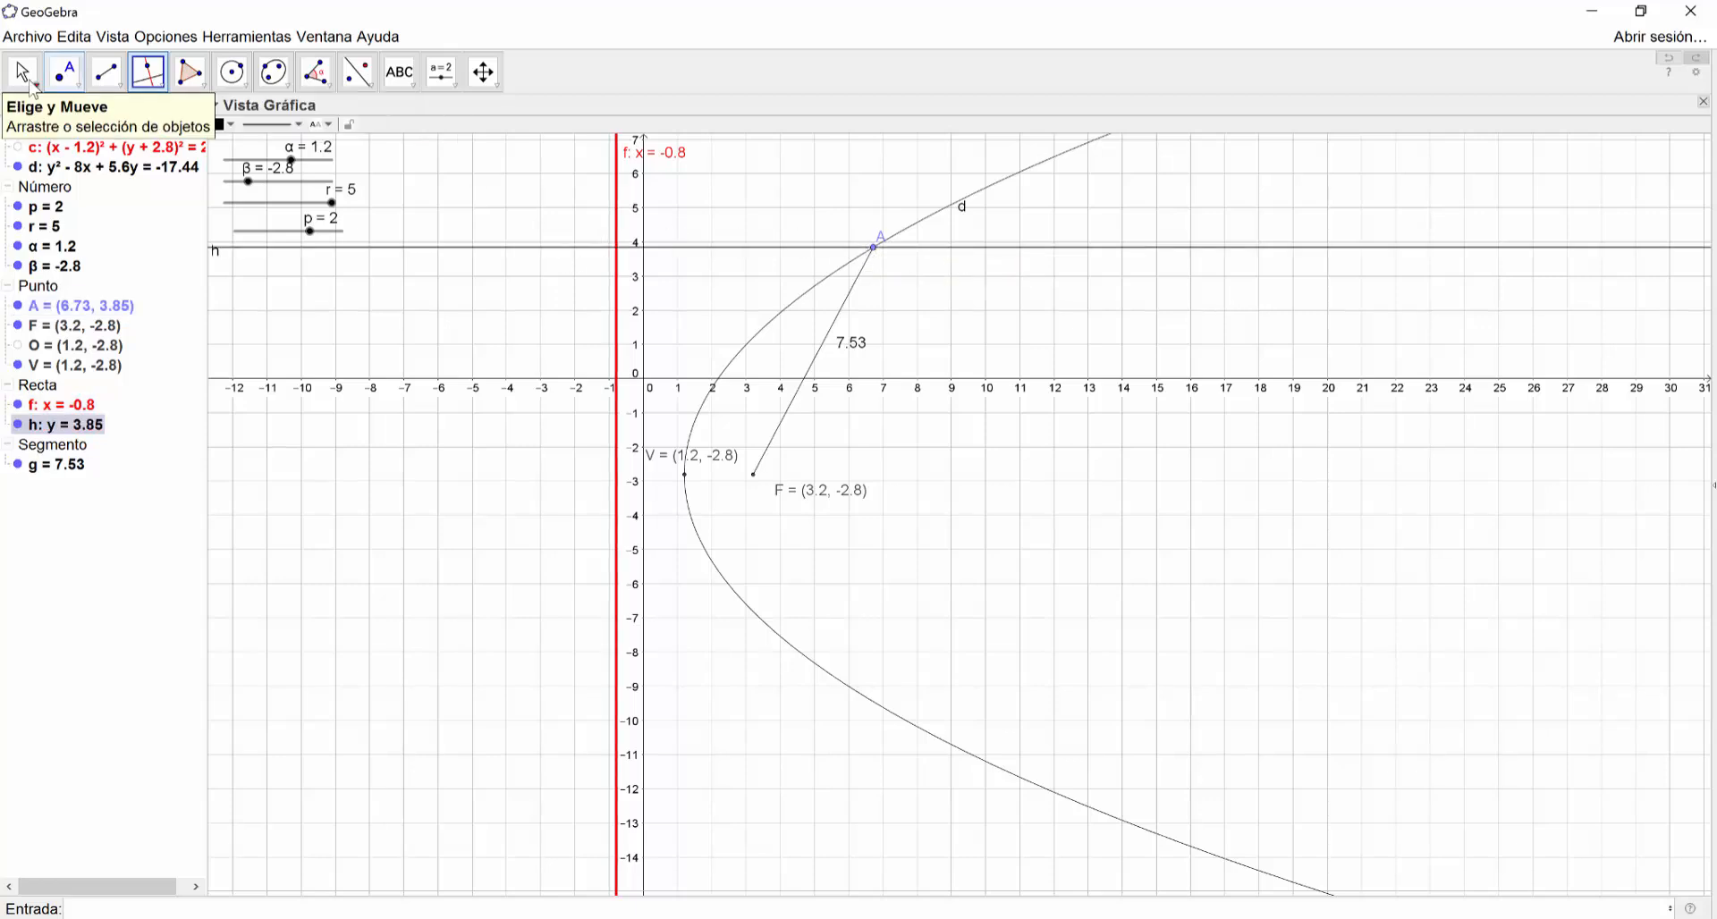
Move point A along the parabola's upper branch to about (6.15, 3.49)
click(21, 72)
click(874, 250)
drag(875, 253, 883, 313)
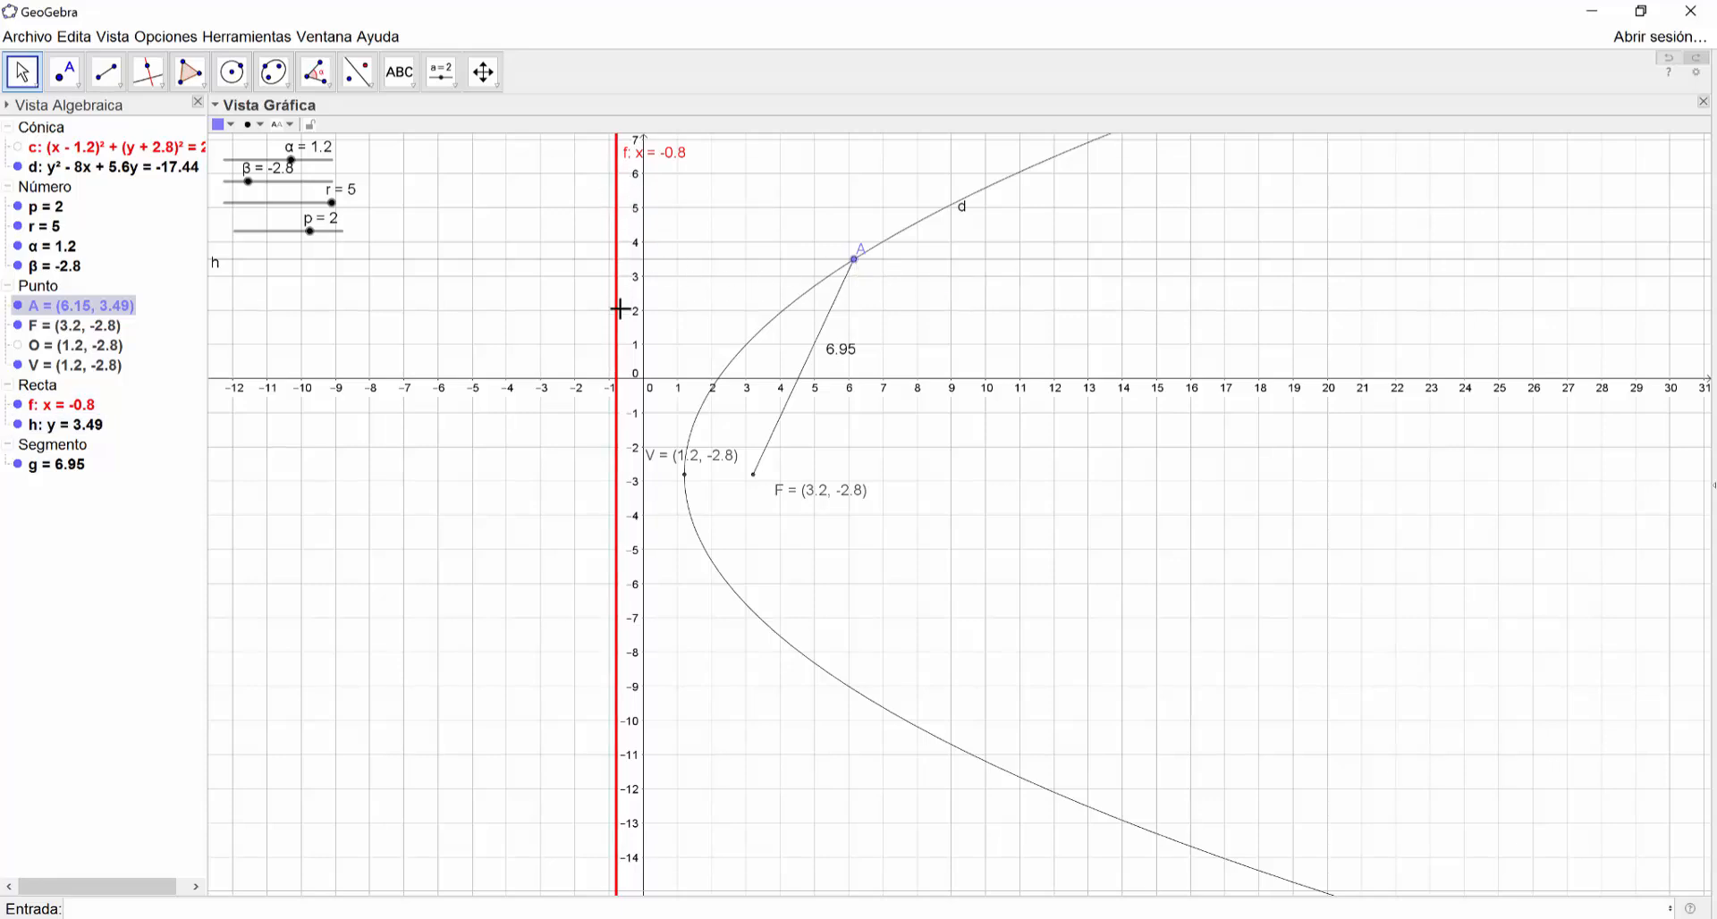
Create the intersection point of perpendicular line h and directrix f
click(80, 90)
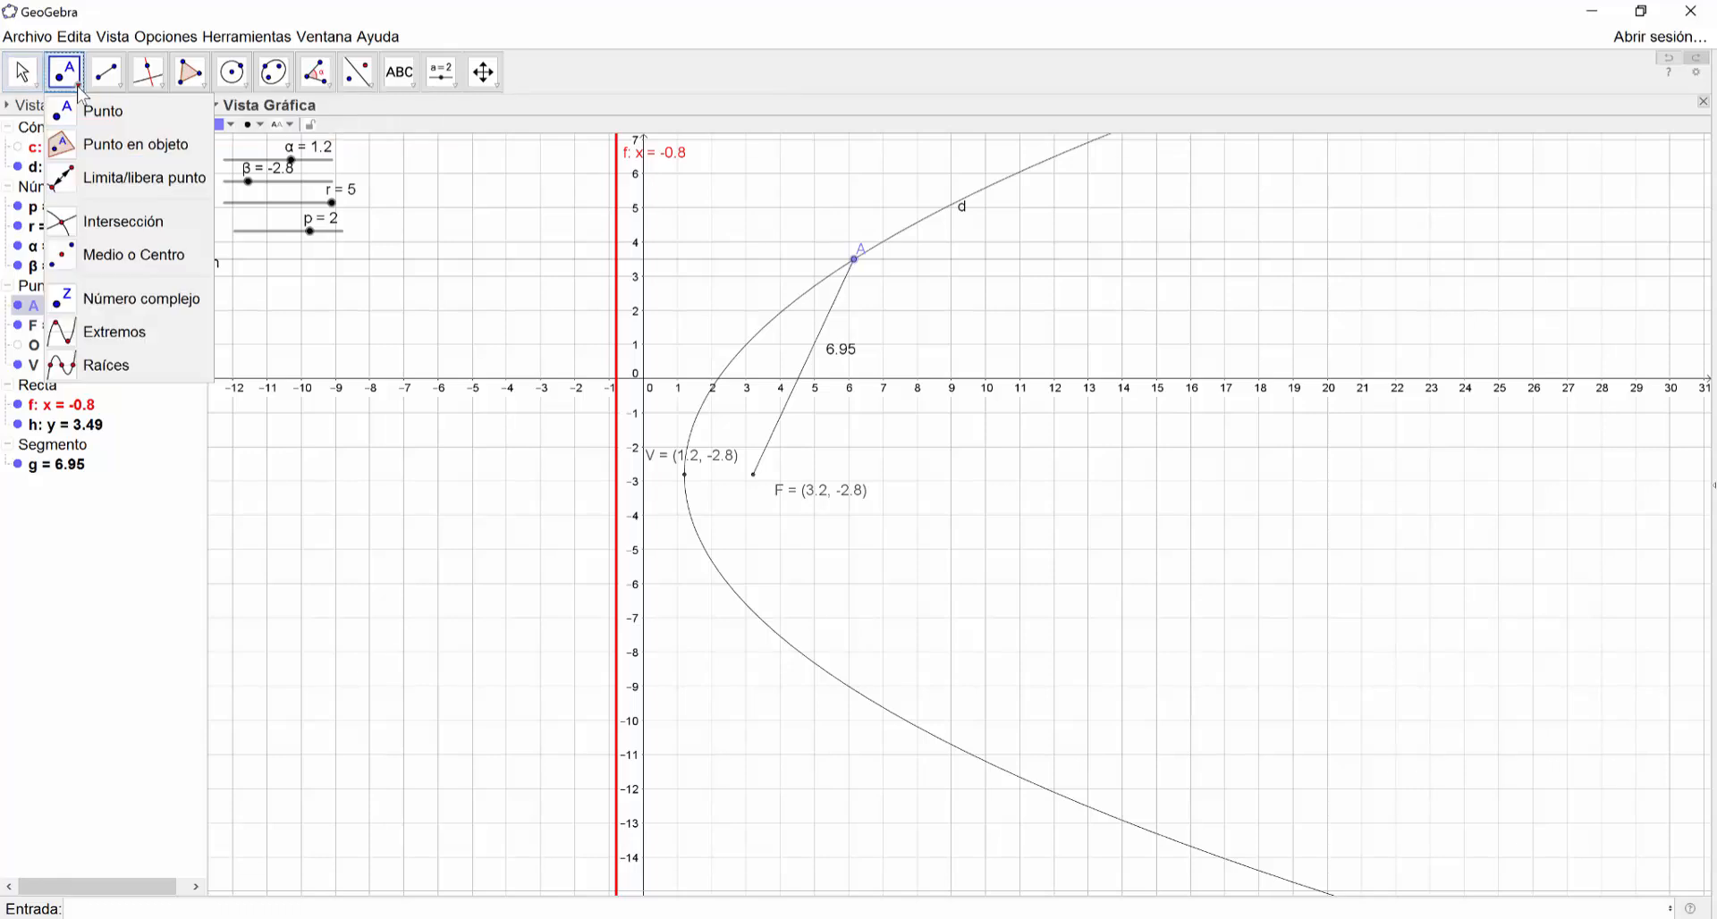
click(121, 222)
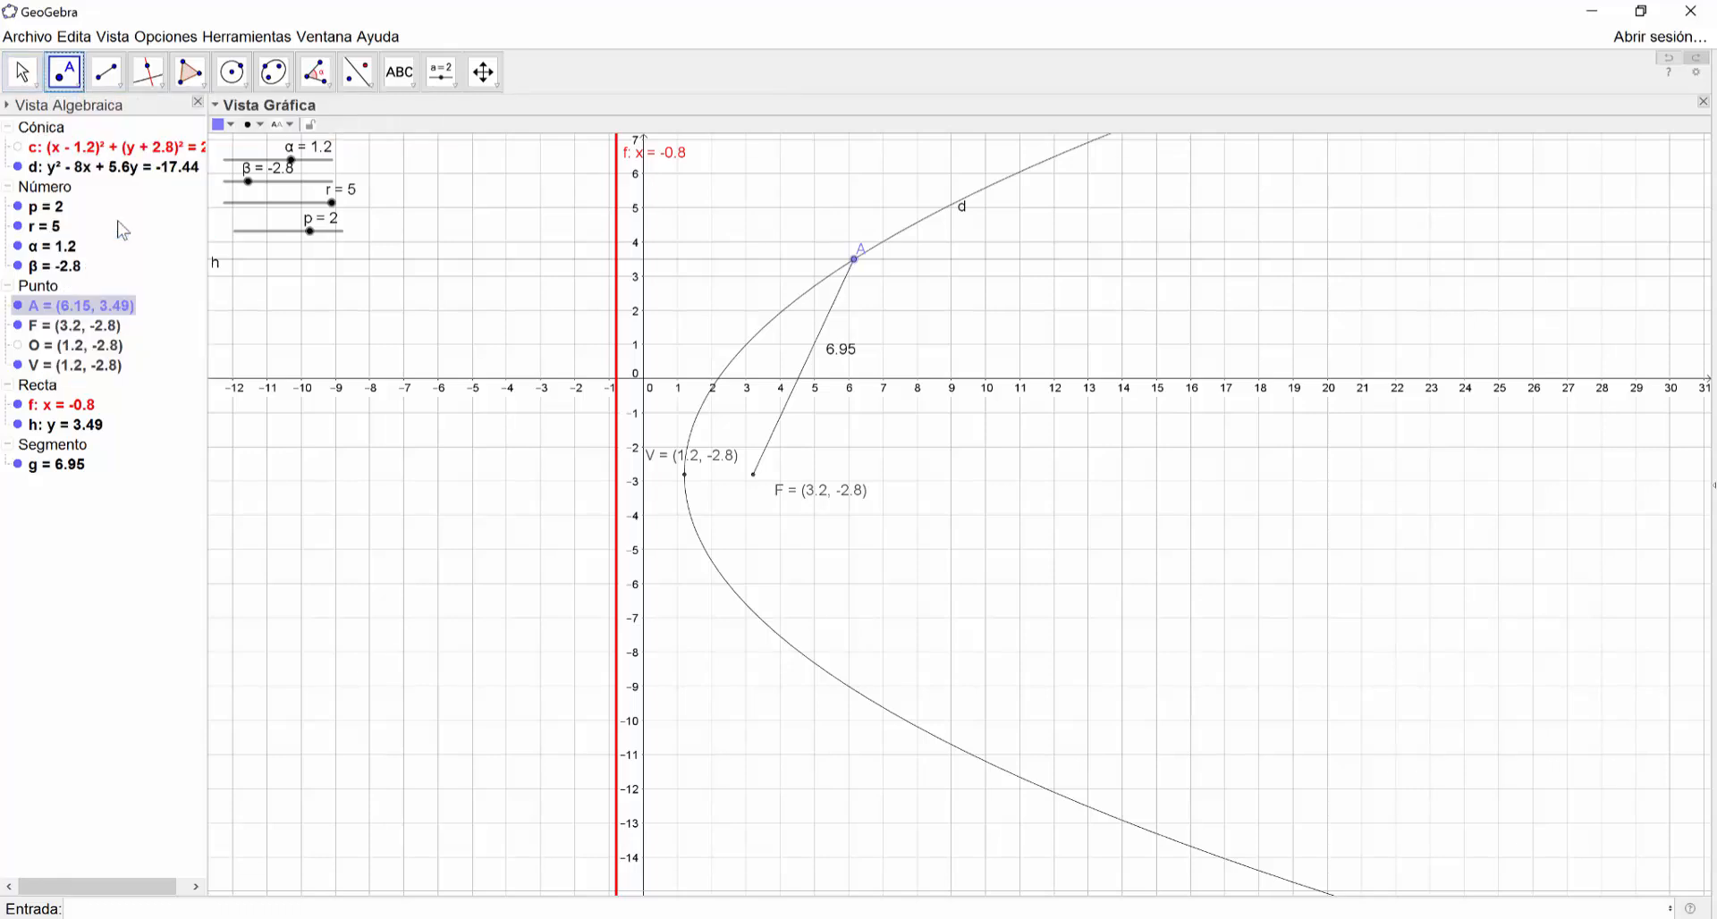
click(713, 260)
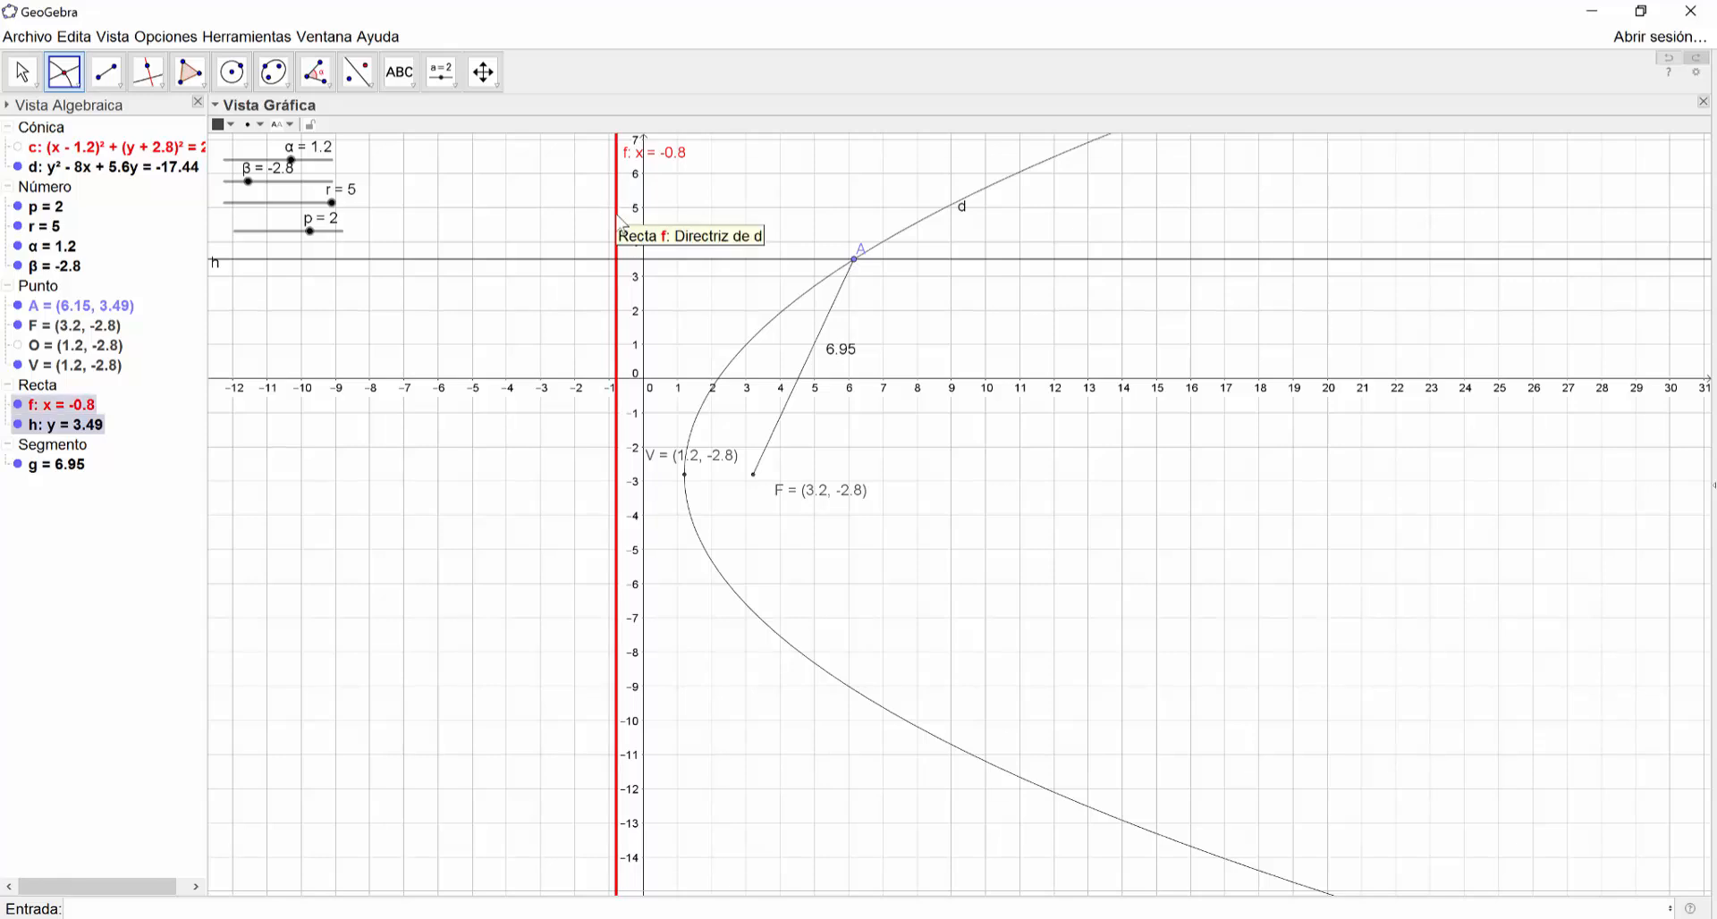
click(616, 260)
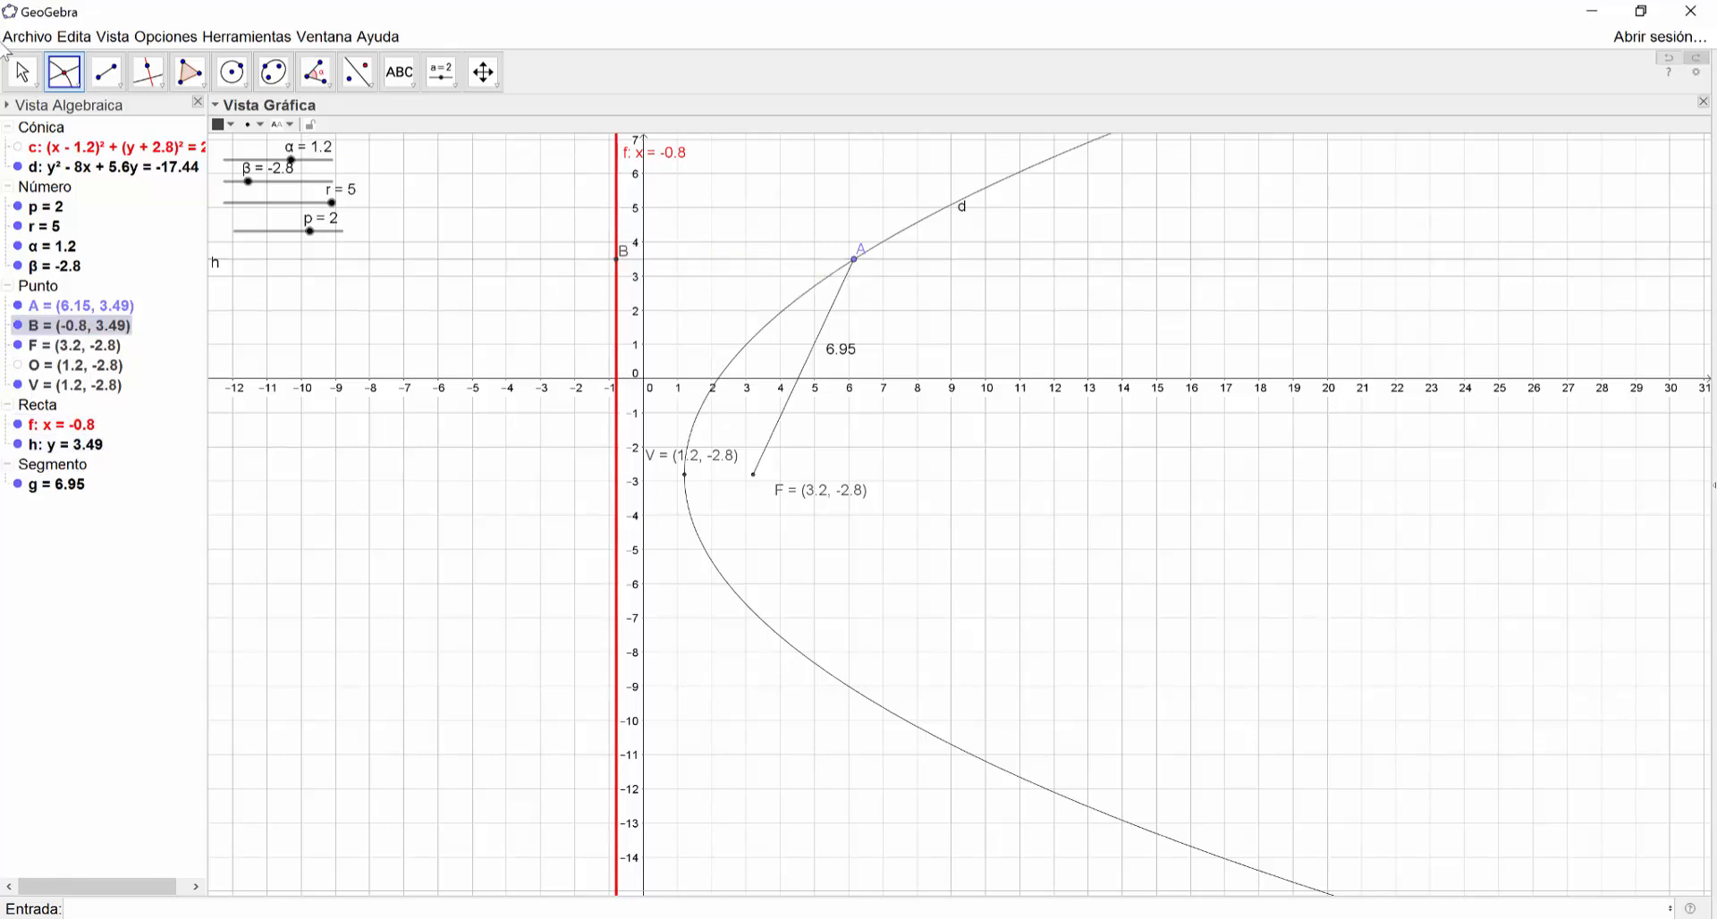
Hide perpendicular line h while keeping its intersection point with the directrix
click(21, 72)
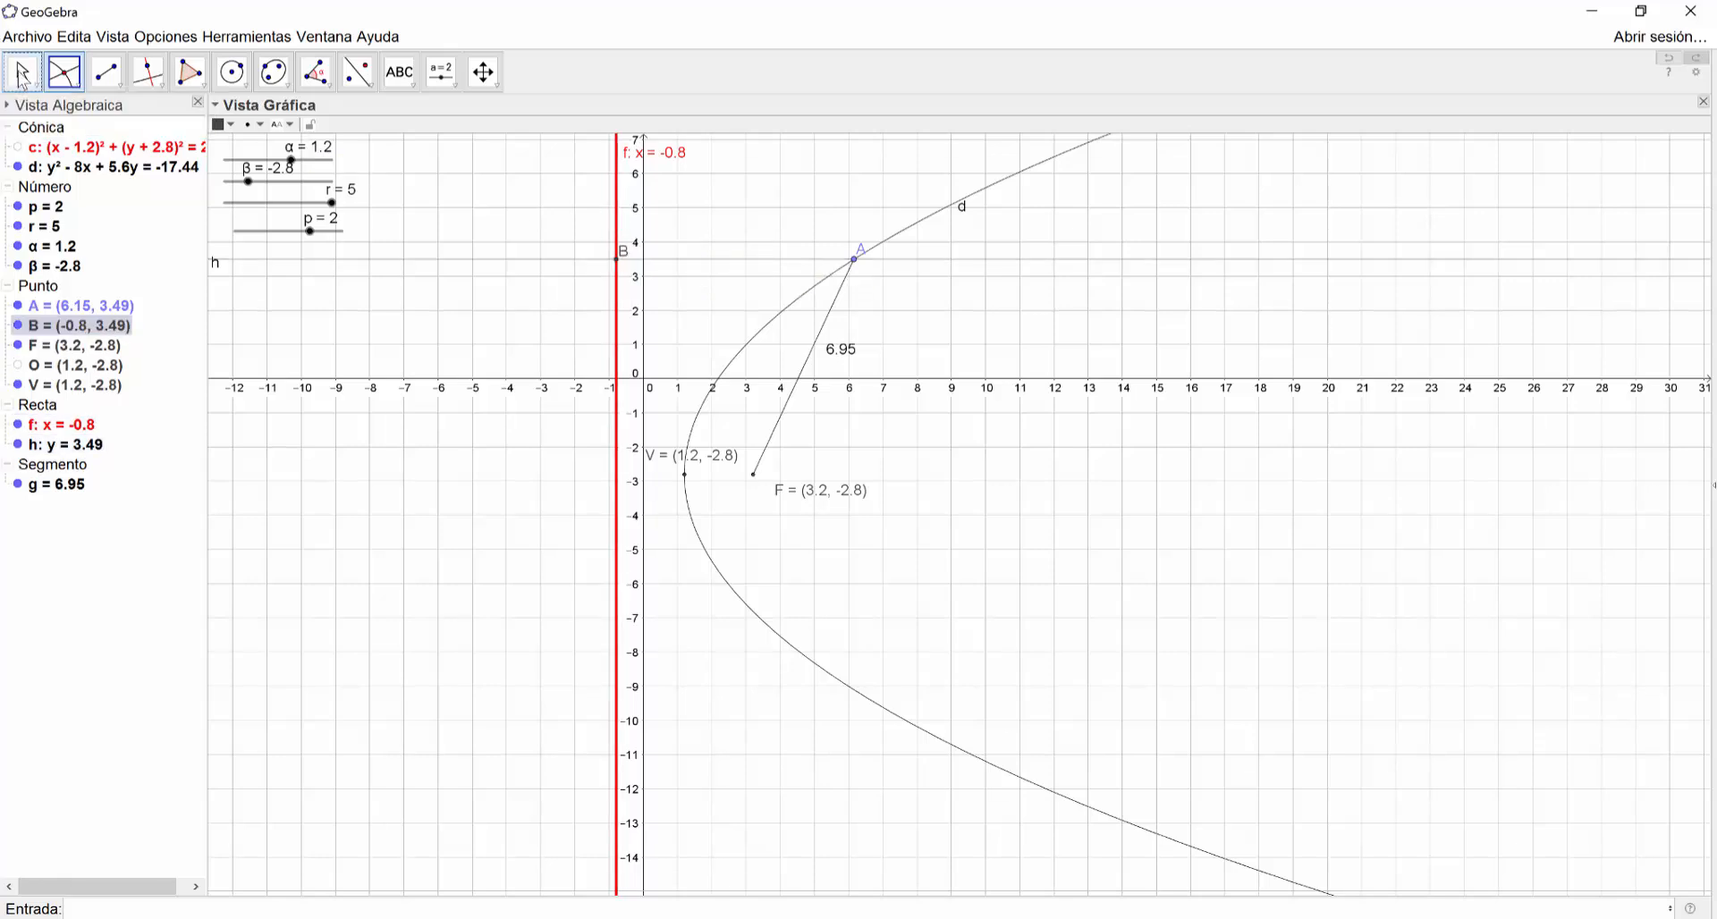
click(718, 259)
right_click(720, 261)
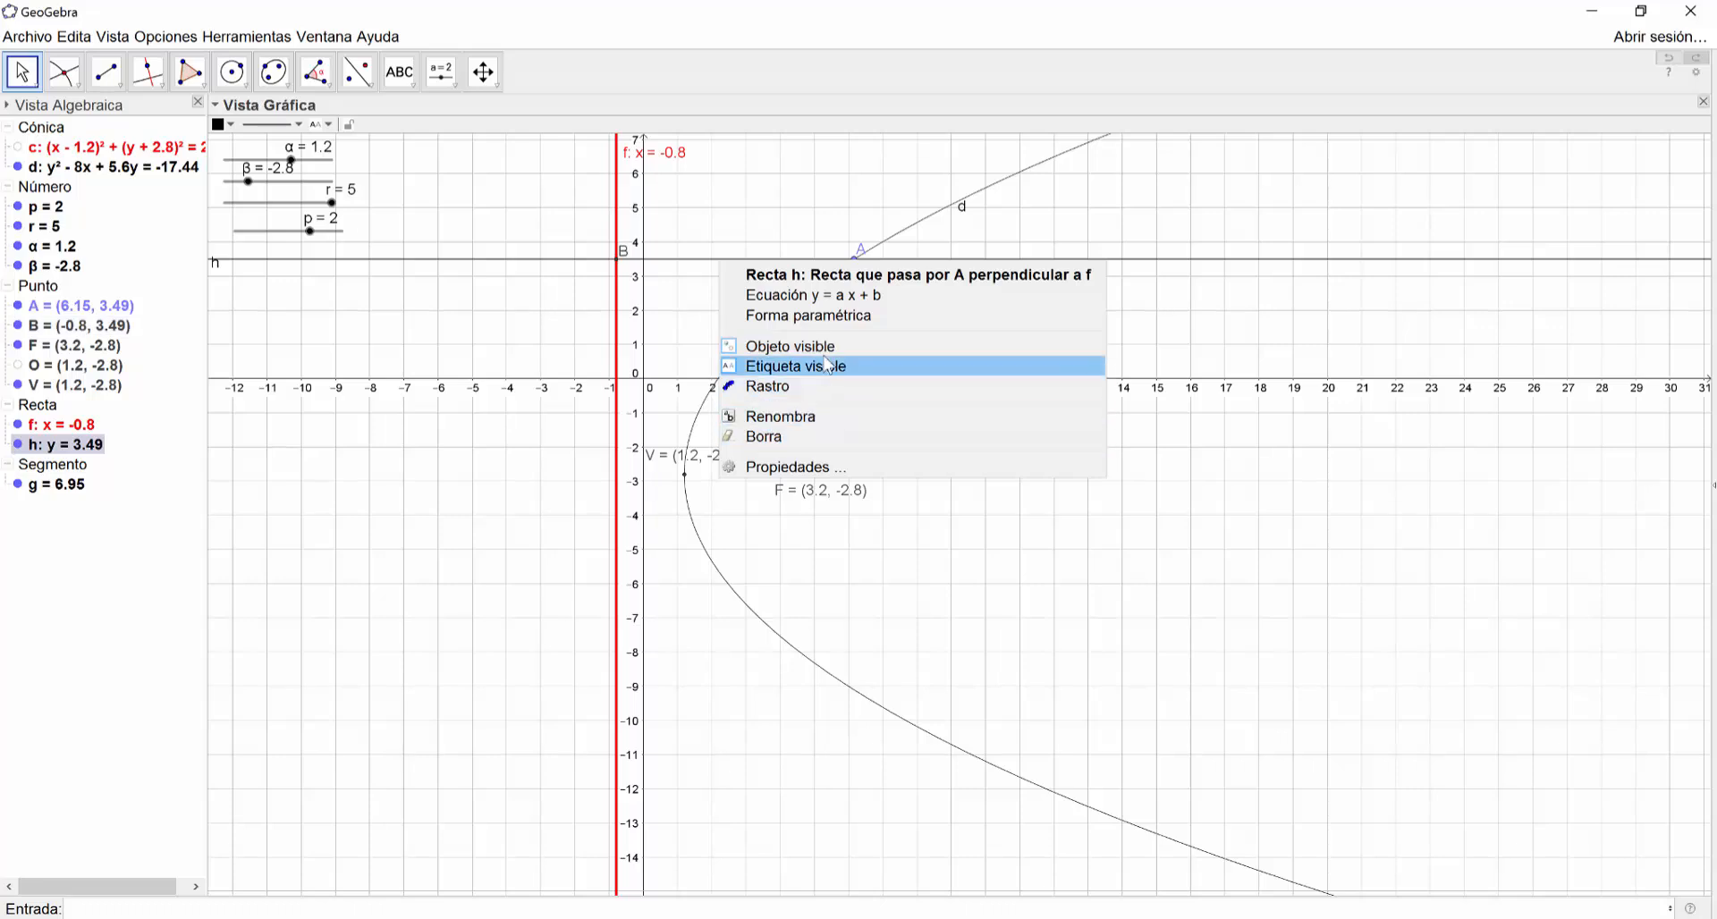
click(769, 346)
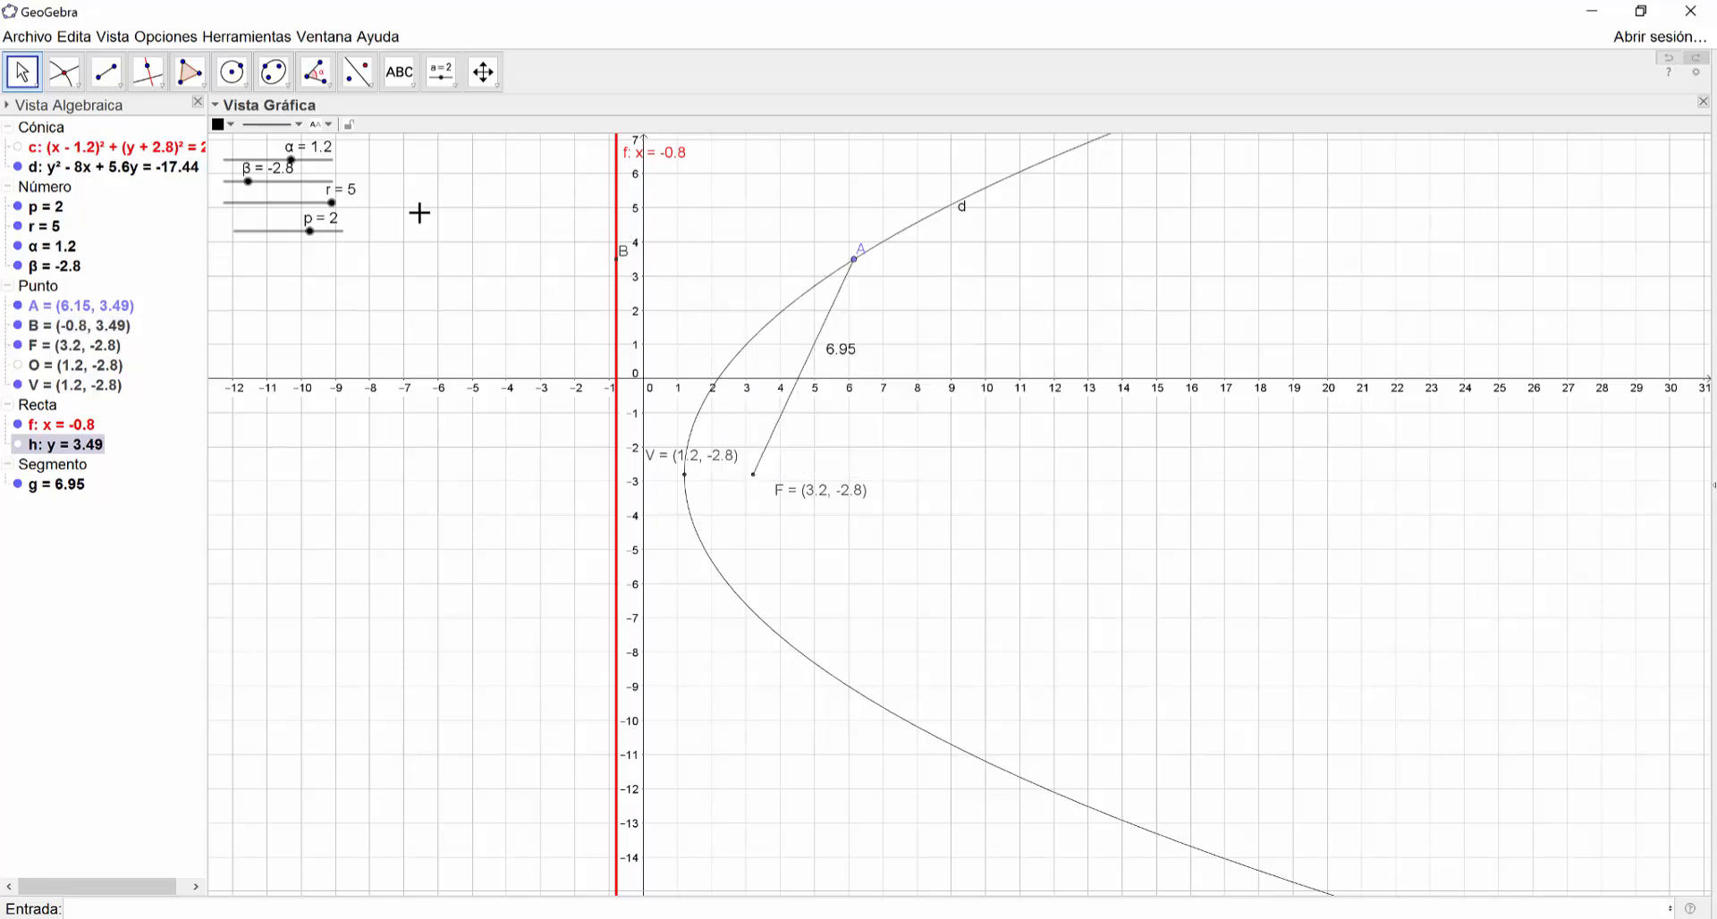
Draw a segment from point A on the parabola to point B on the directrix
click(106, 72)
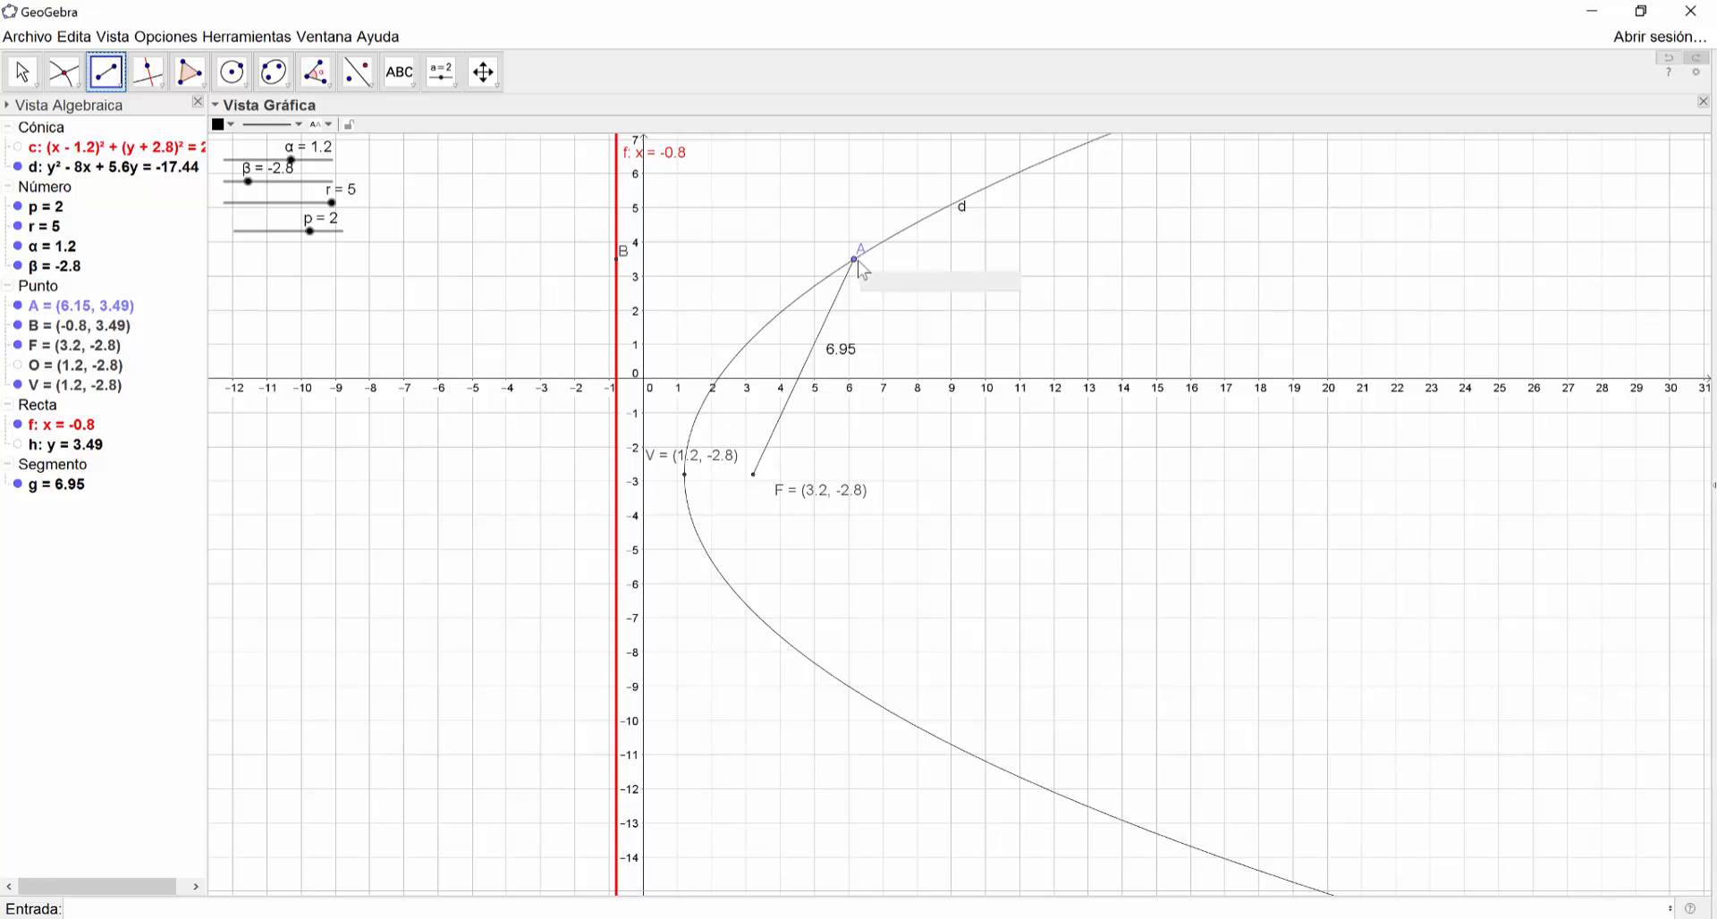
click(856, 260)
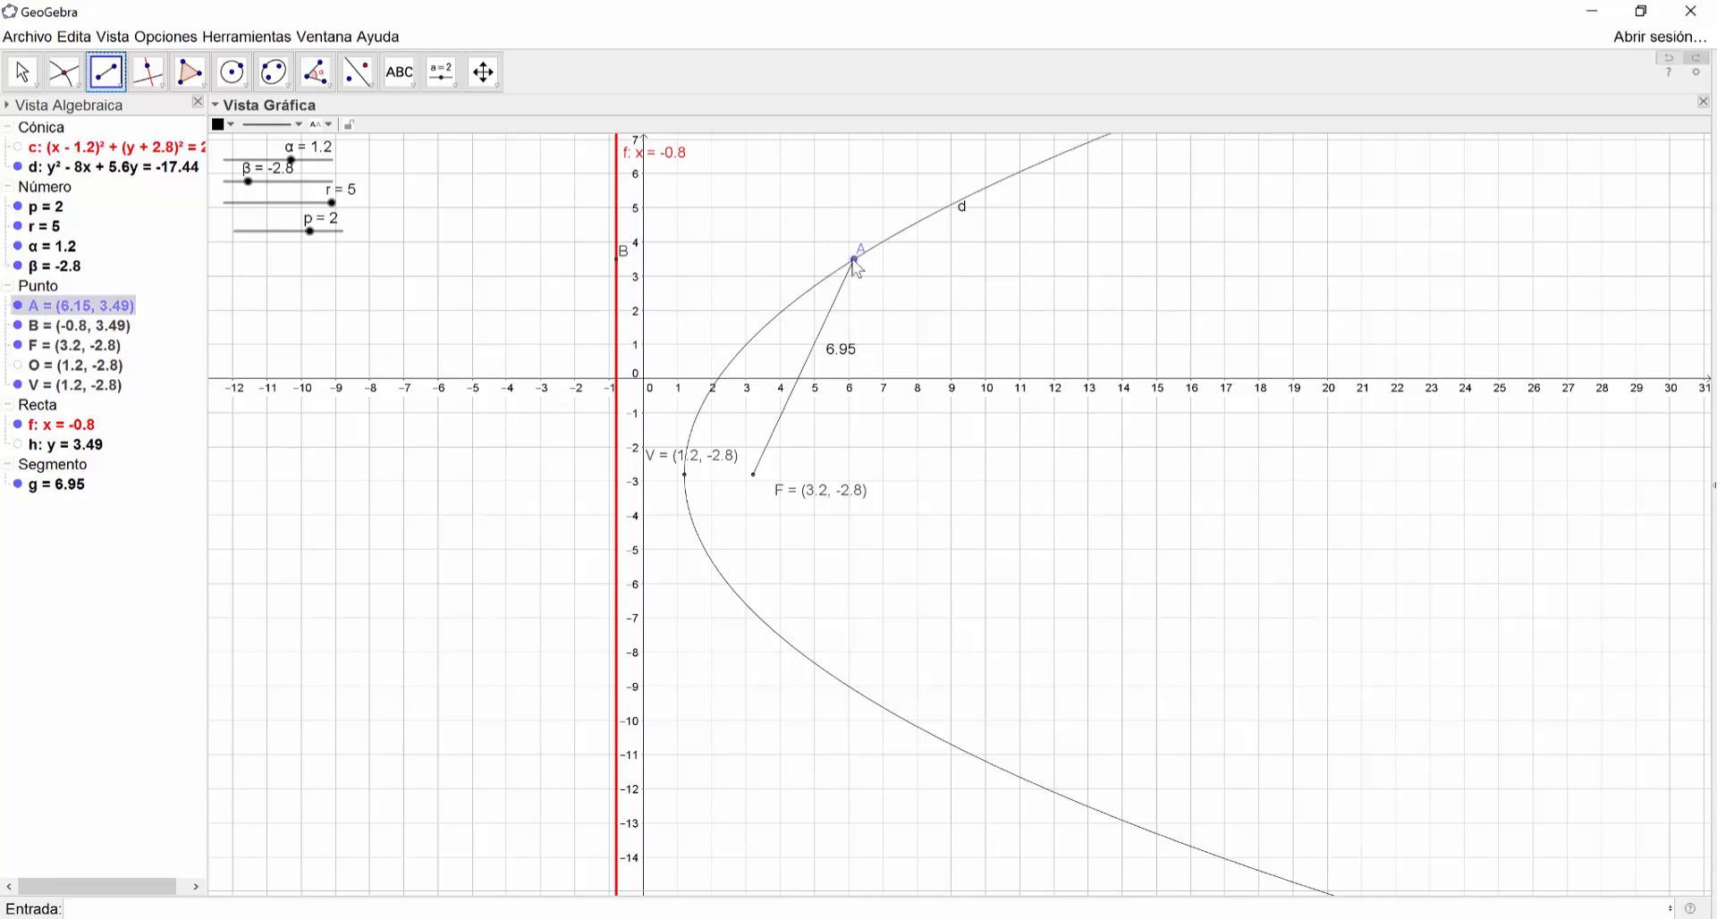
click(619, 261)
key(Escape)
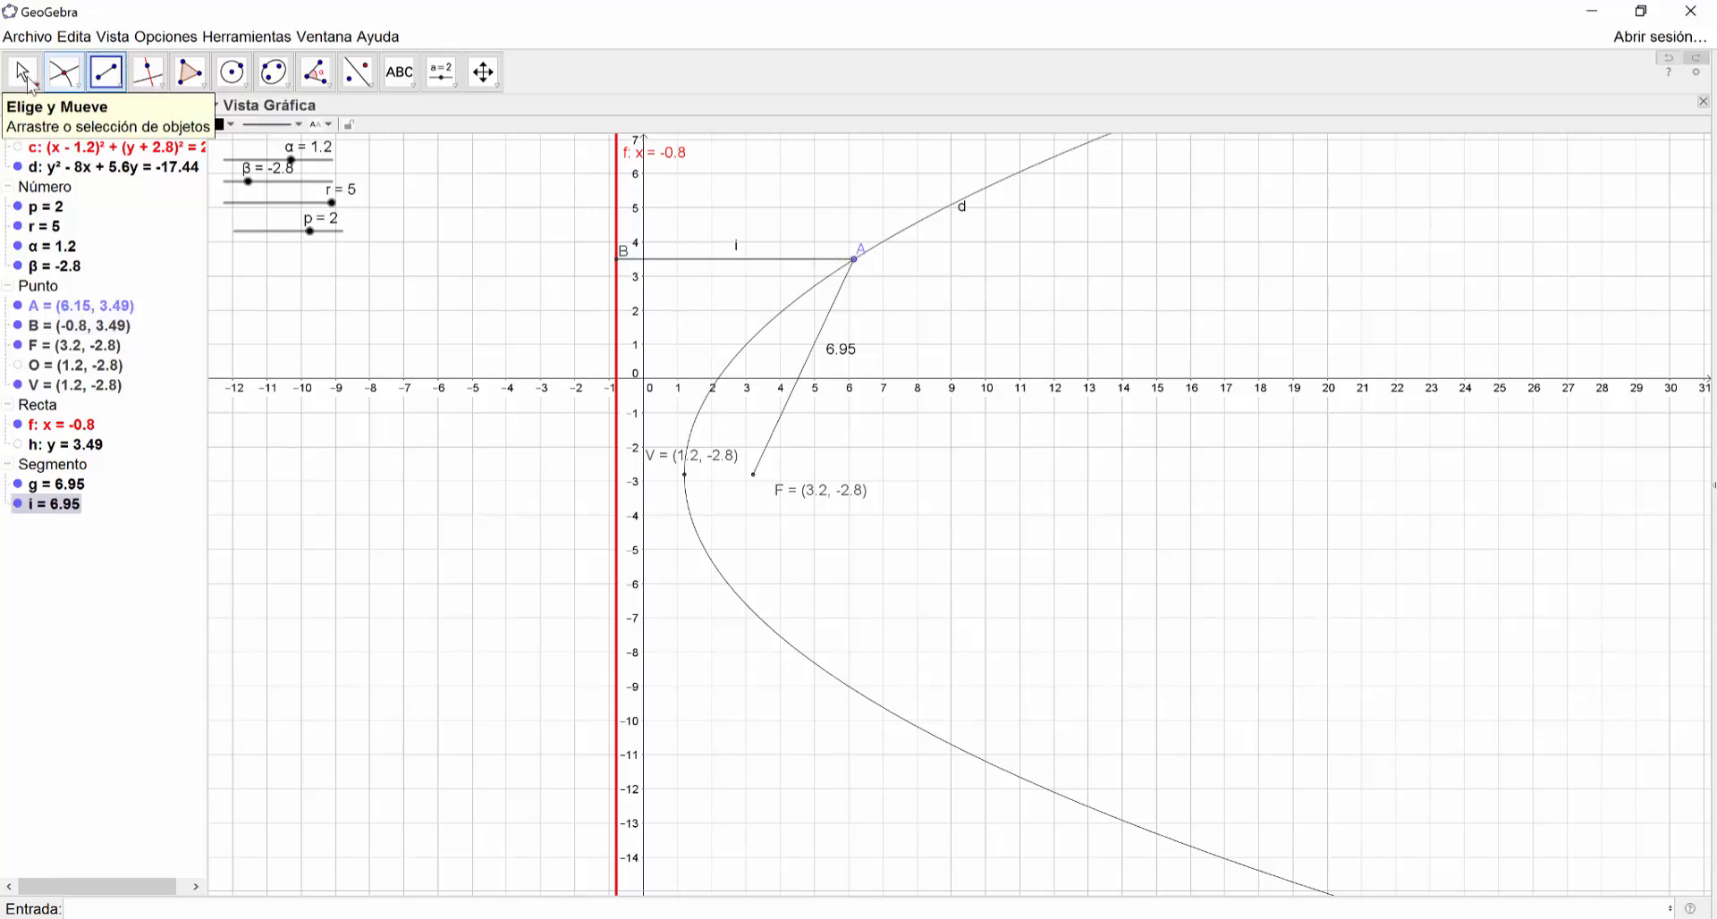
Try to set the label of segment i, between A and B, to show its value (Valor)
click(785, 260)
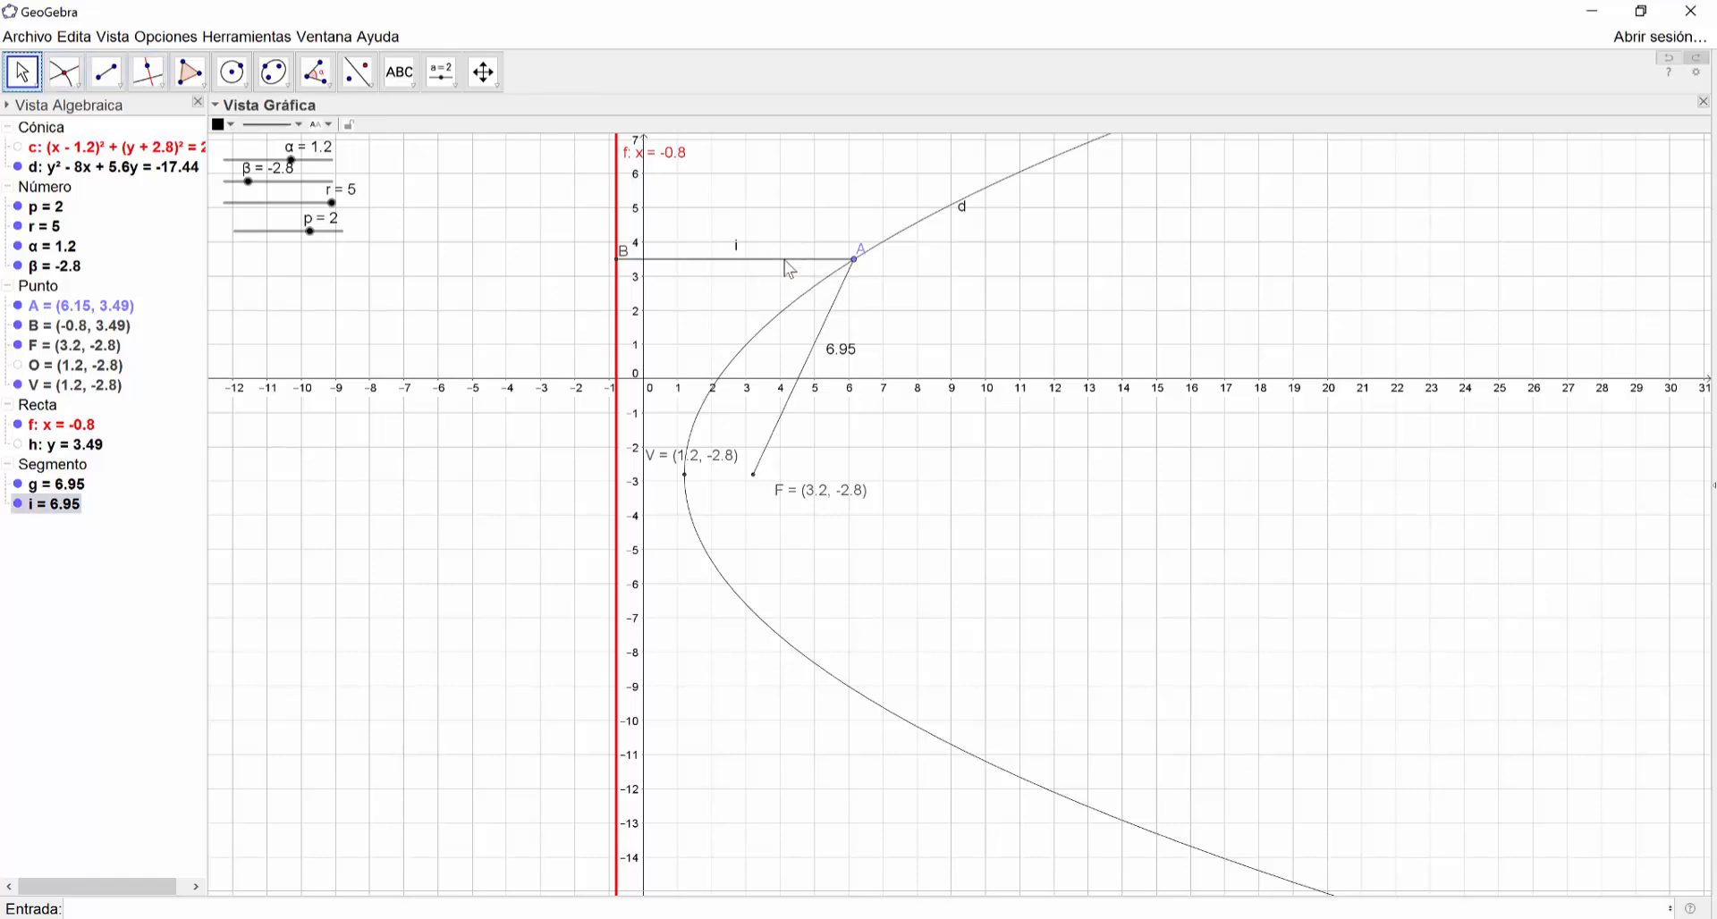
right_click(784, 260)
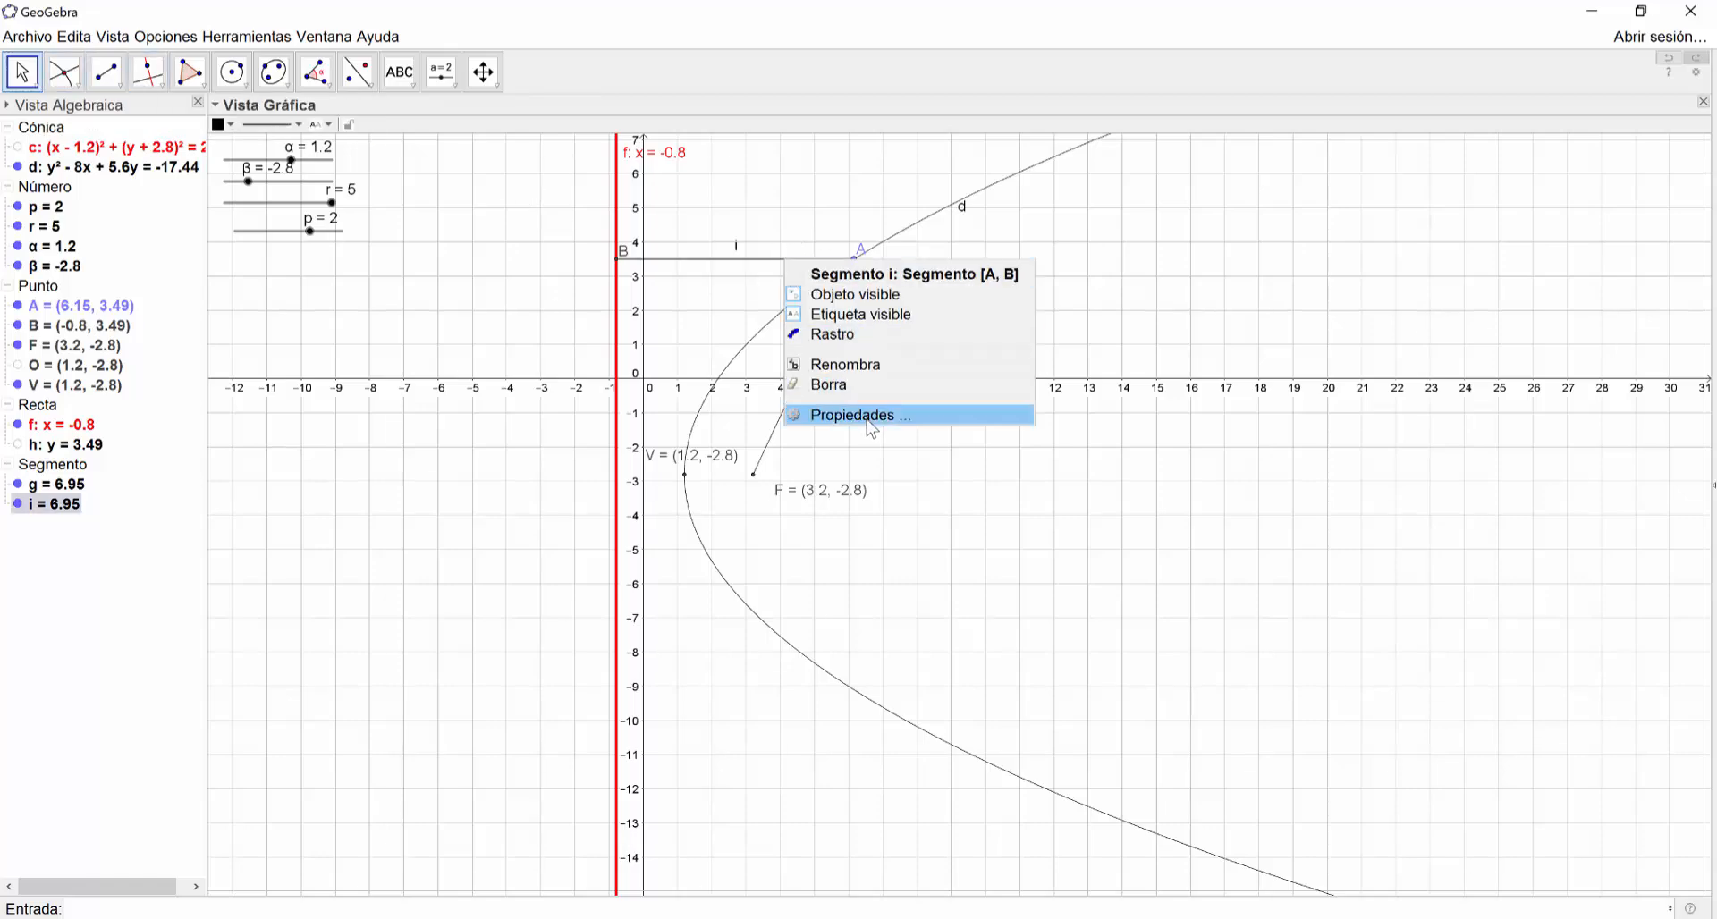
click(872, 417)
click(1451, 328)
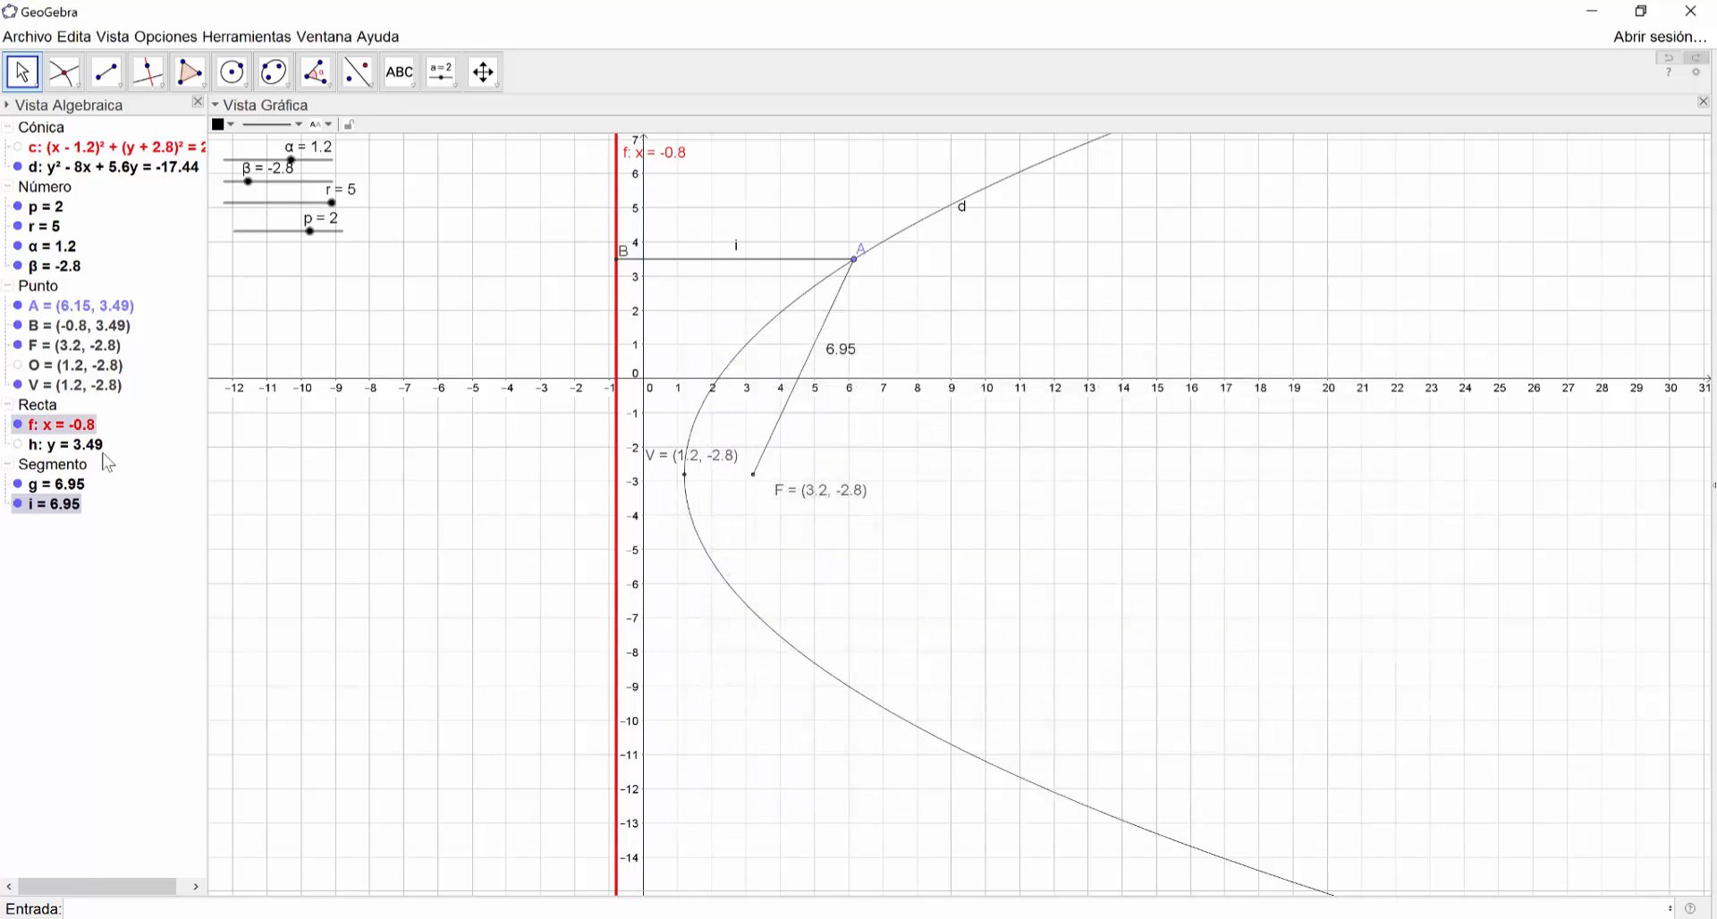
double_click(67, 505)
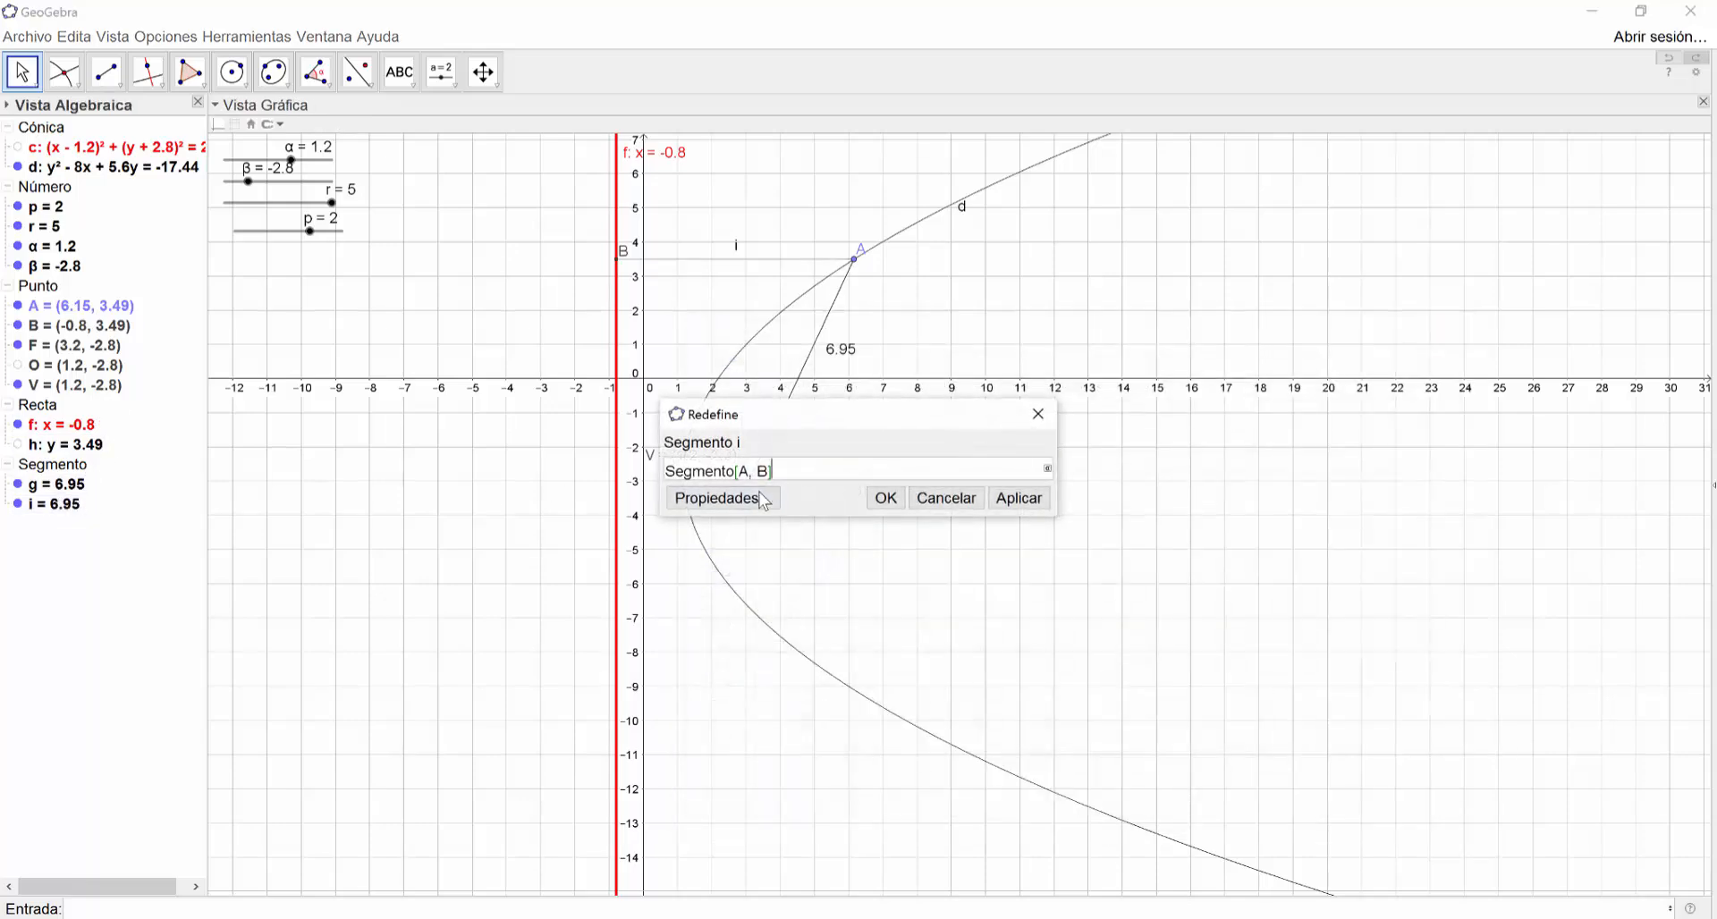
click(711, 501)
click(846, 521)
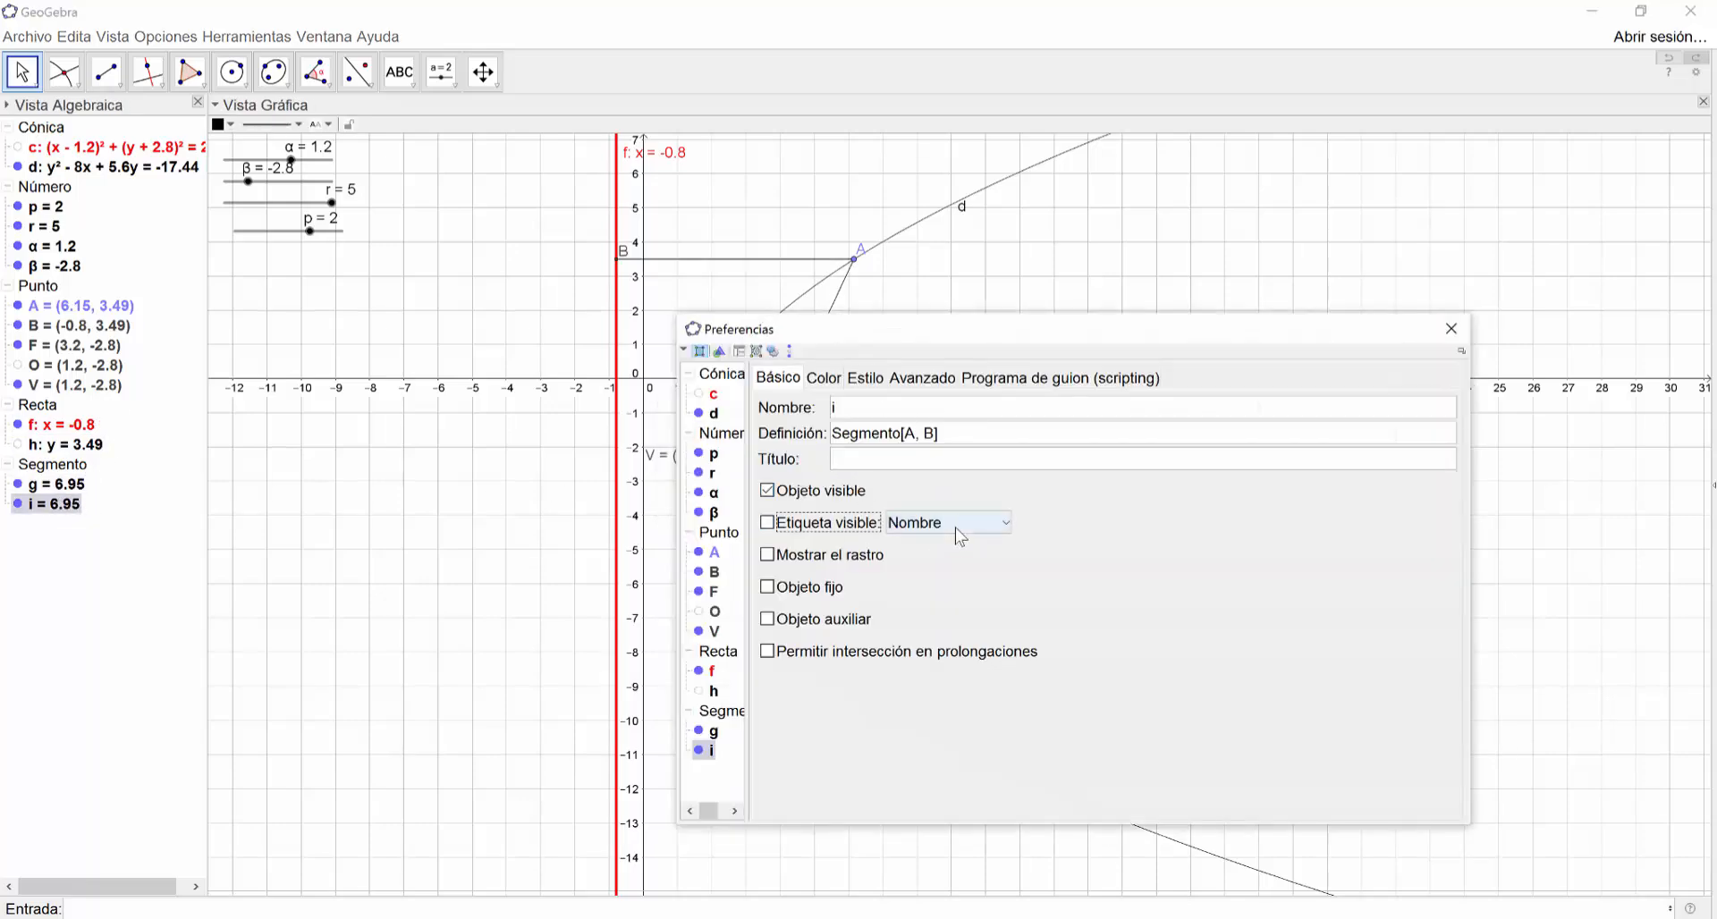
click(955, 528)
click(961, 588)
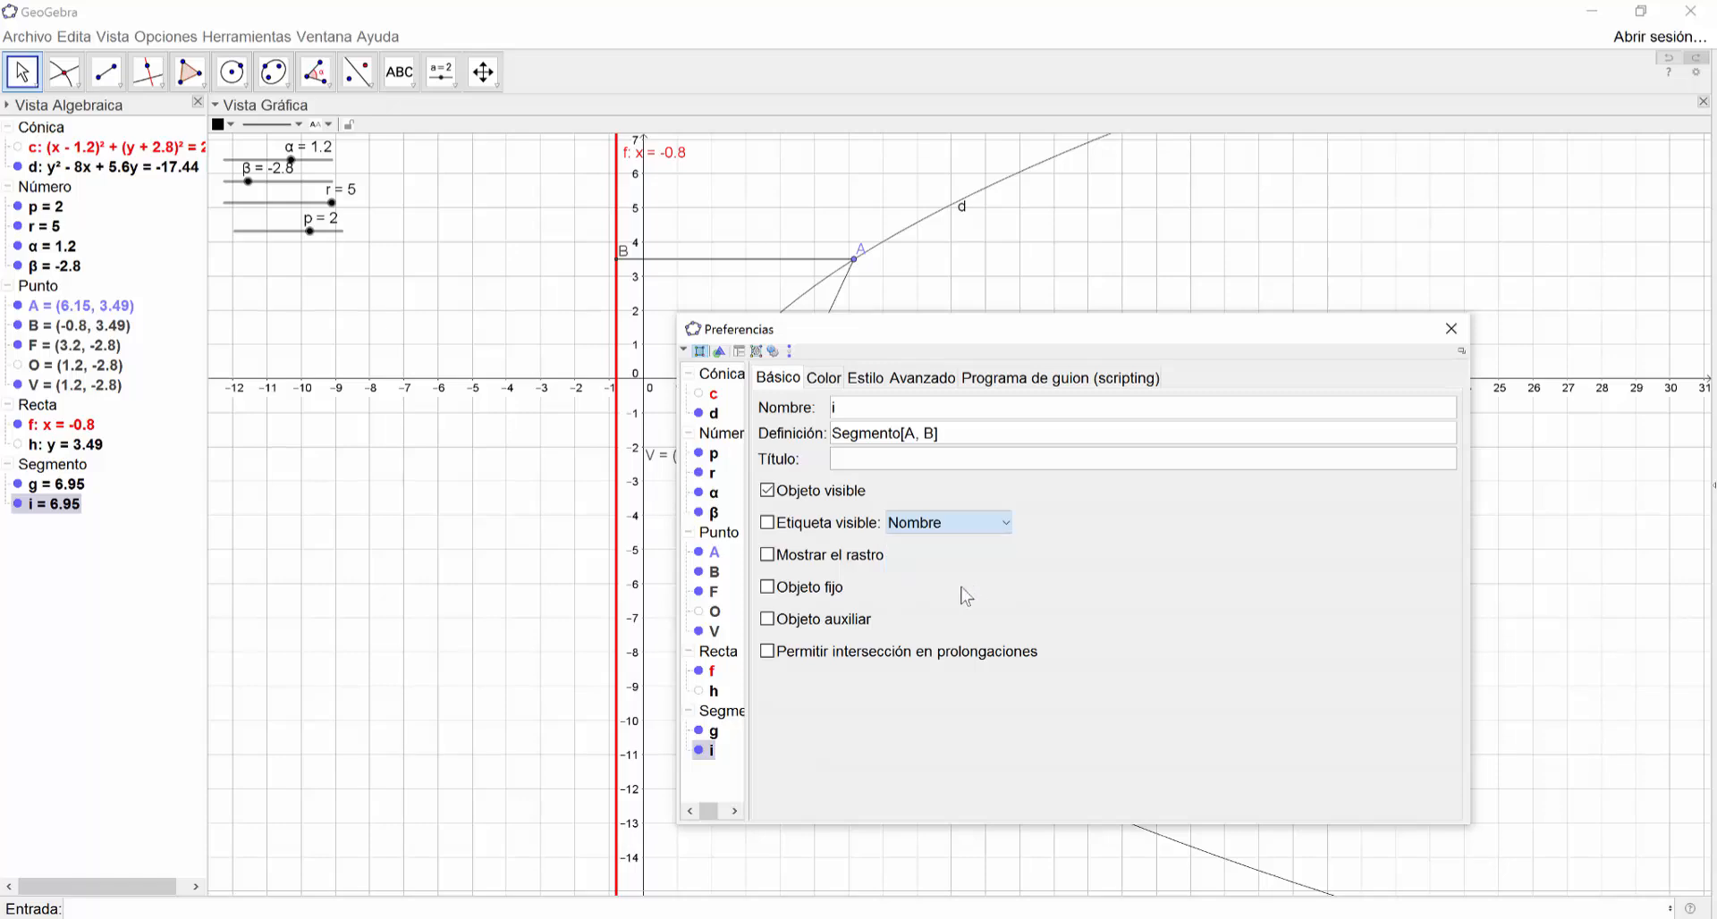
click(1451, 329)
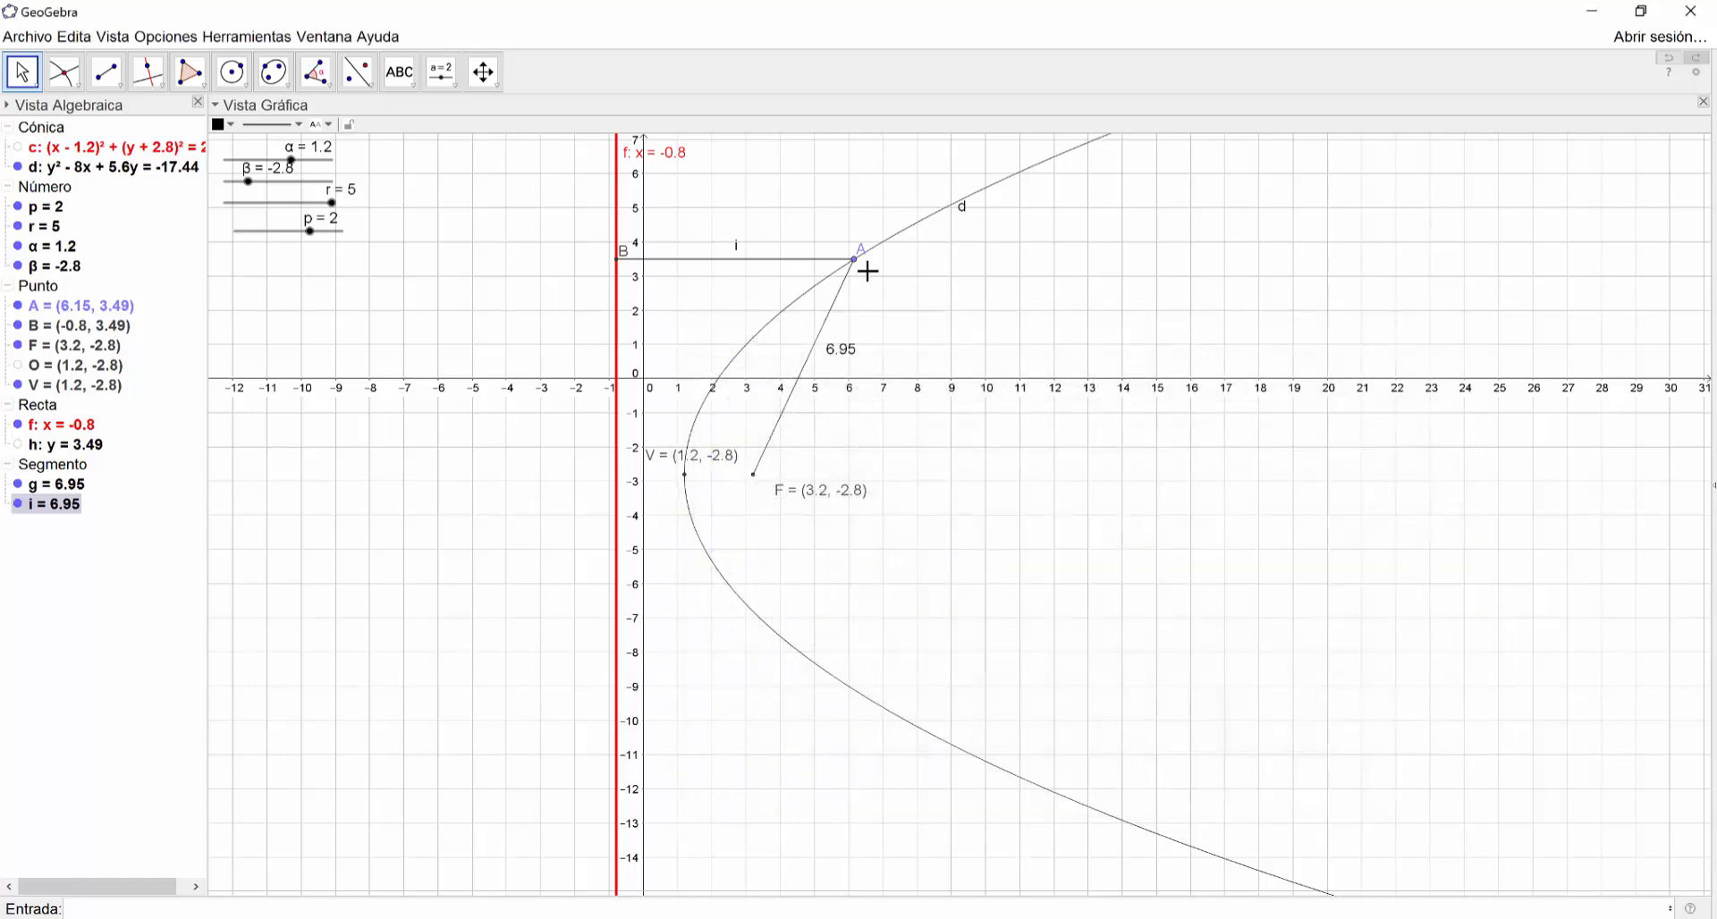
Set segment i's label to show only its value (Valor)
double_click(80, 503)
click(741, 500)
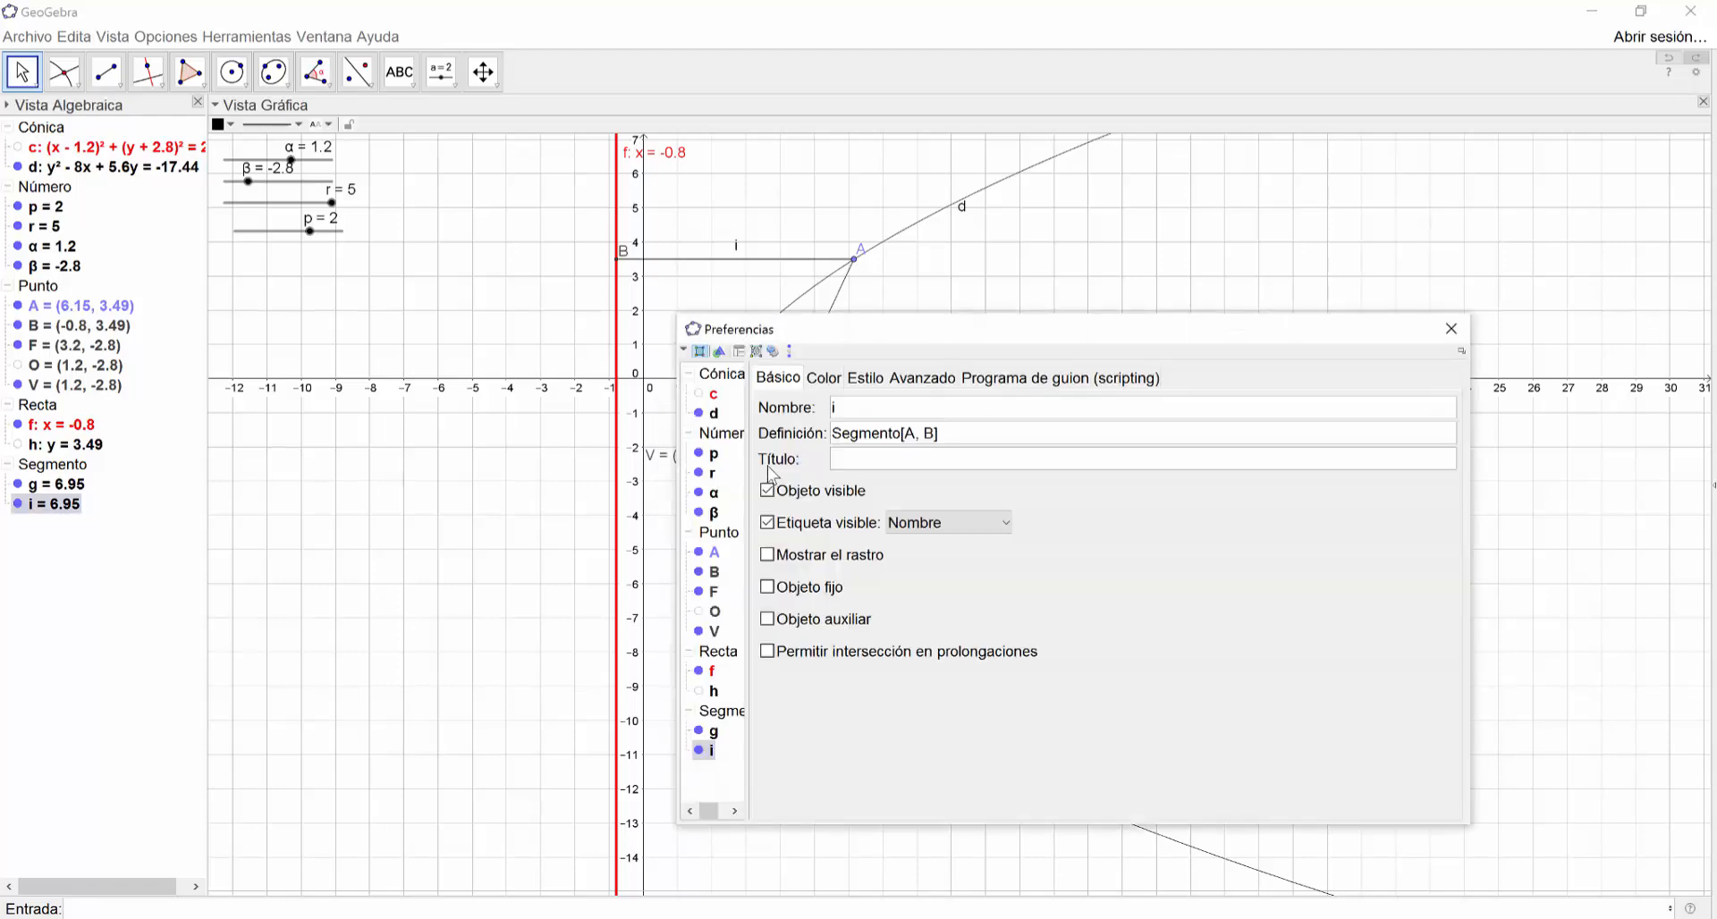
click(780, 530)
click(899, 529)
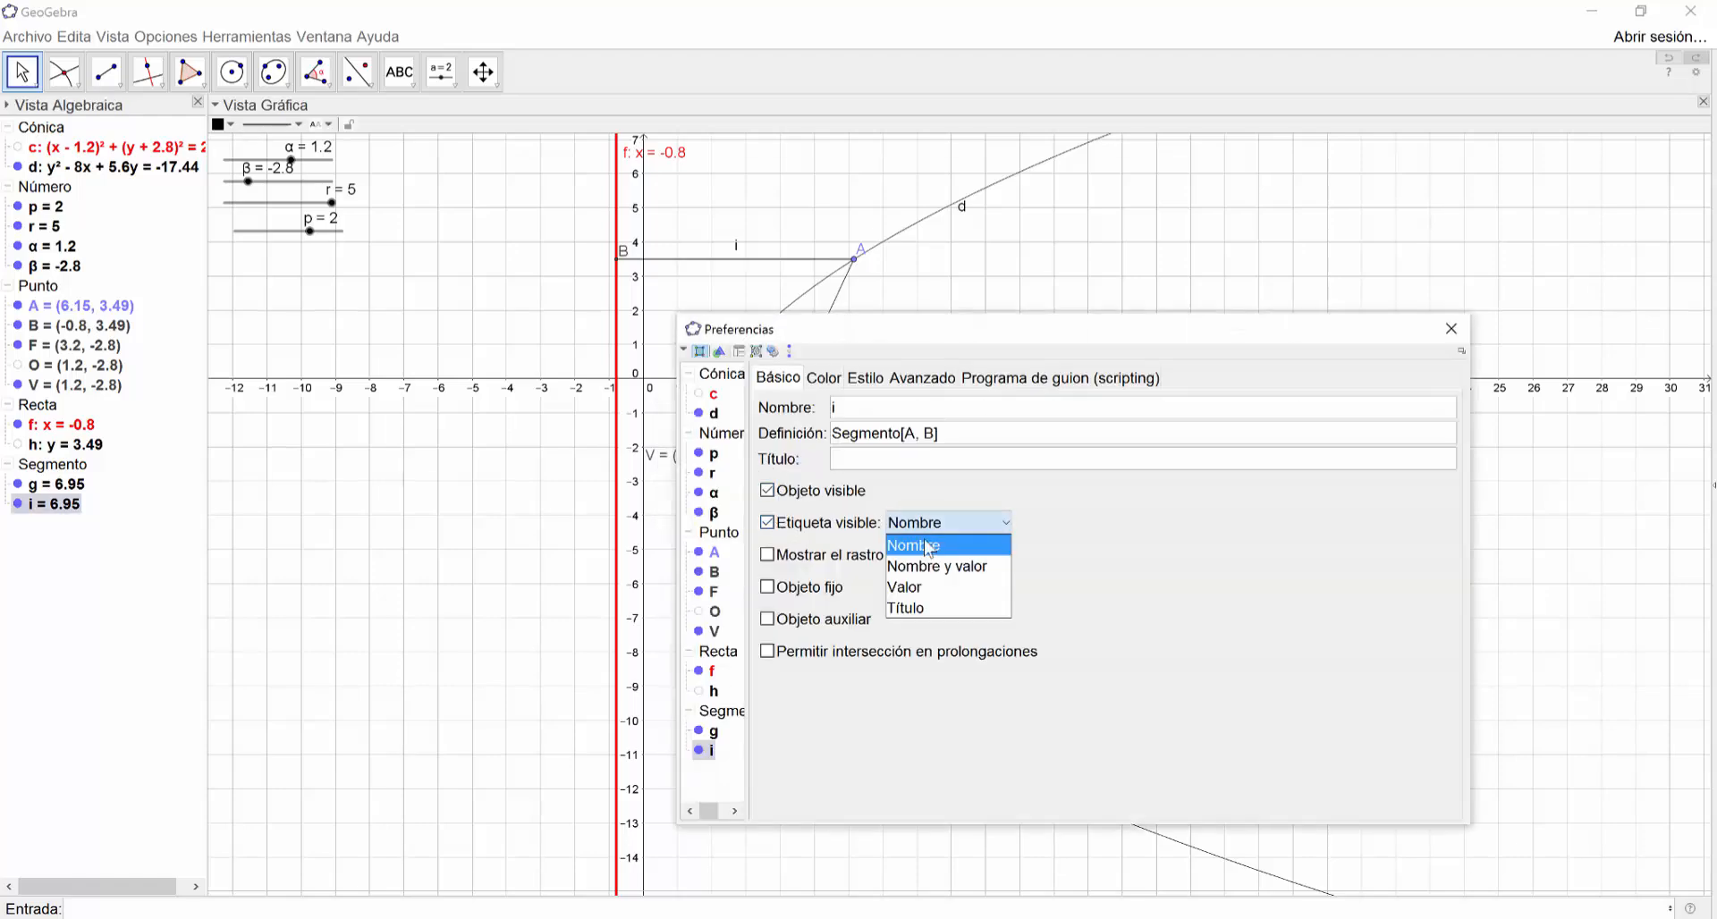
click(930, 583)
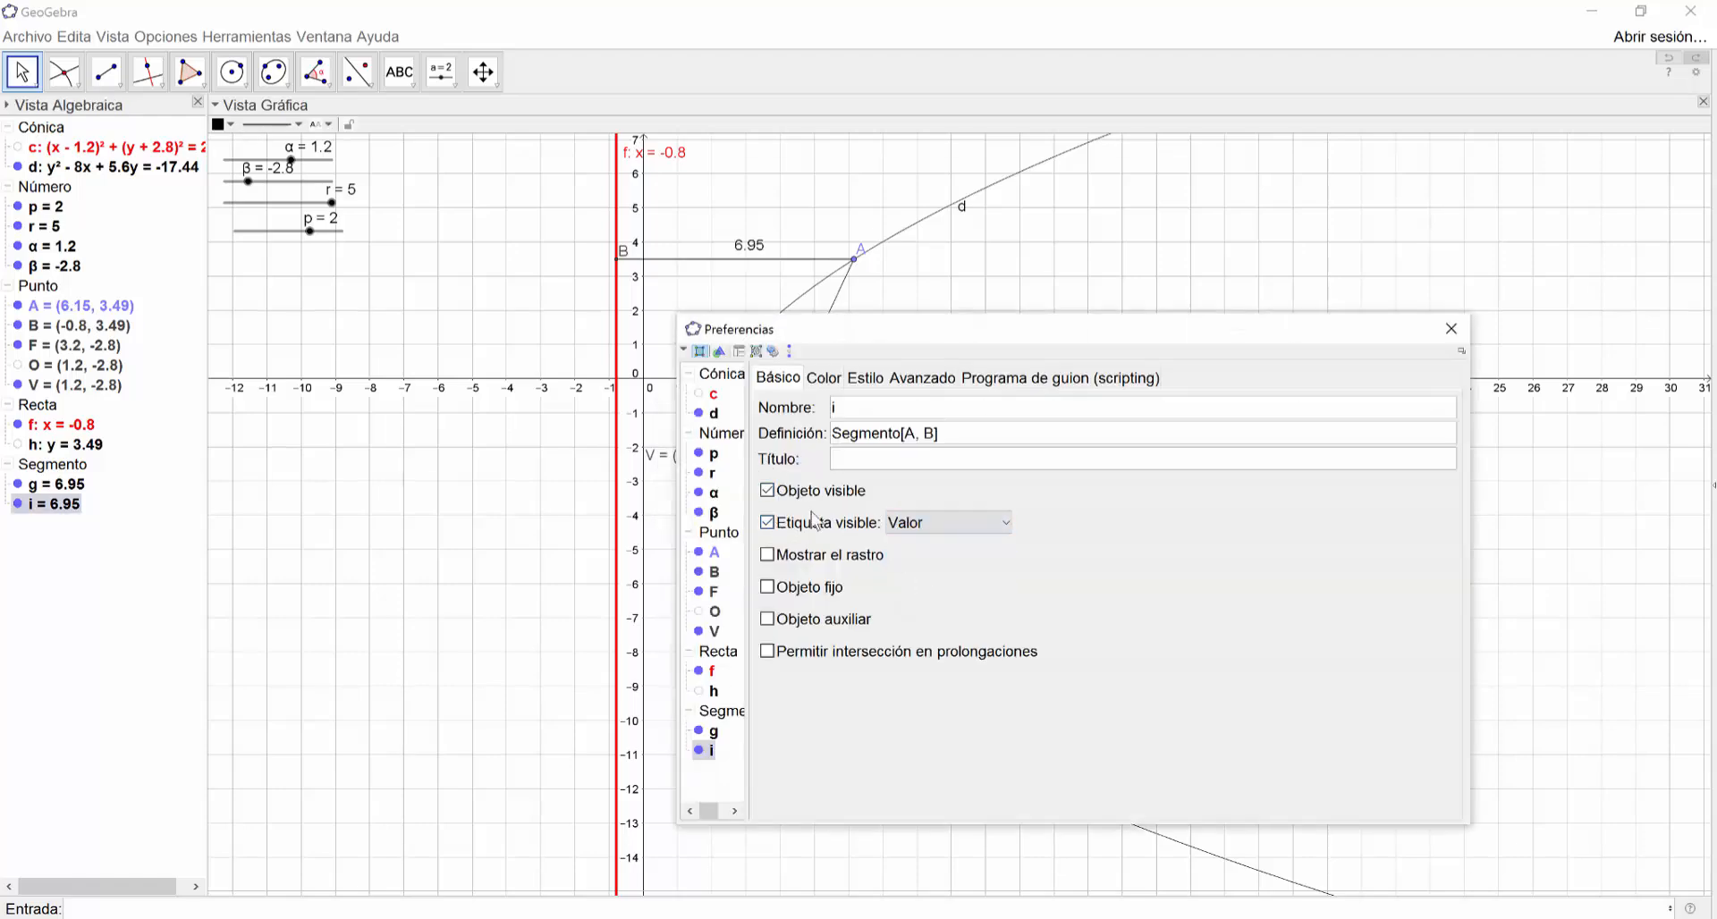
Close the segment's preferences and move point A along the parabola, ending at about (6.55, 3.74), to compare both segment lengths
click(1451, 328)
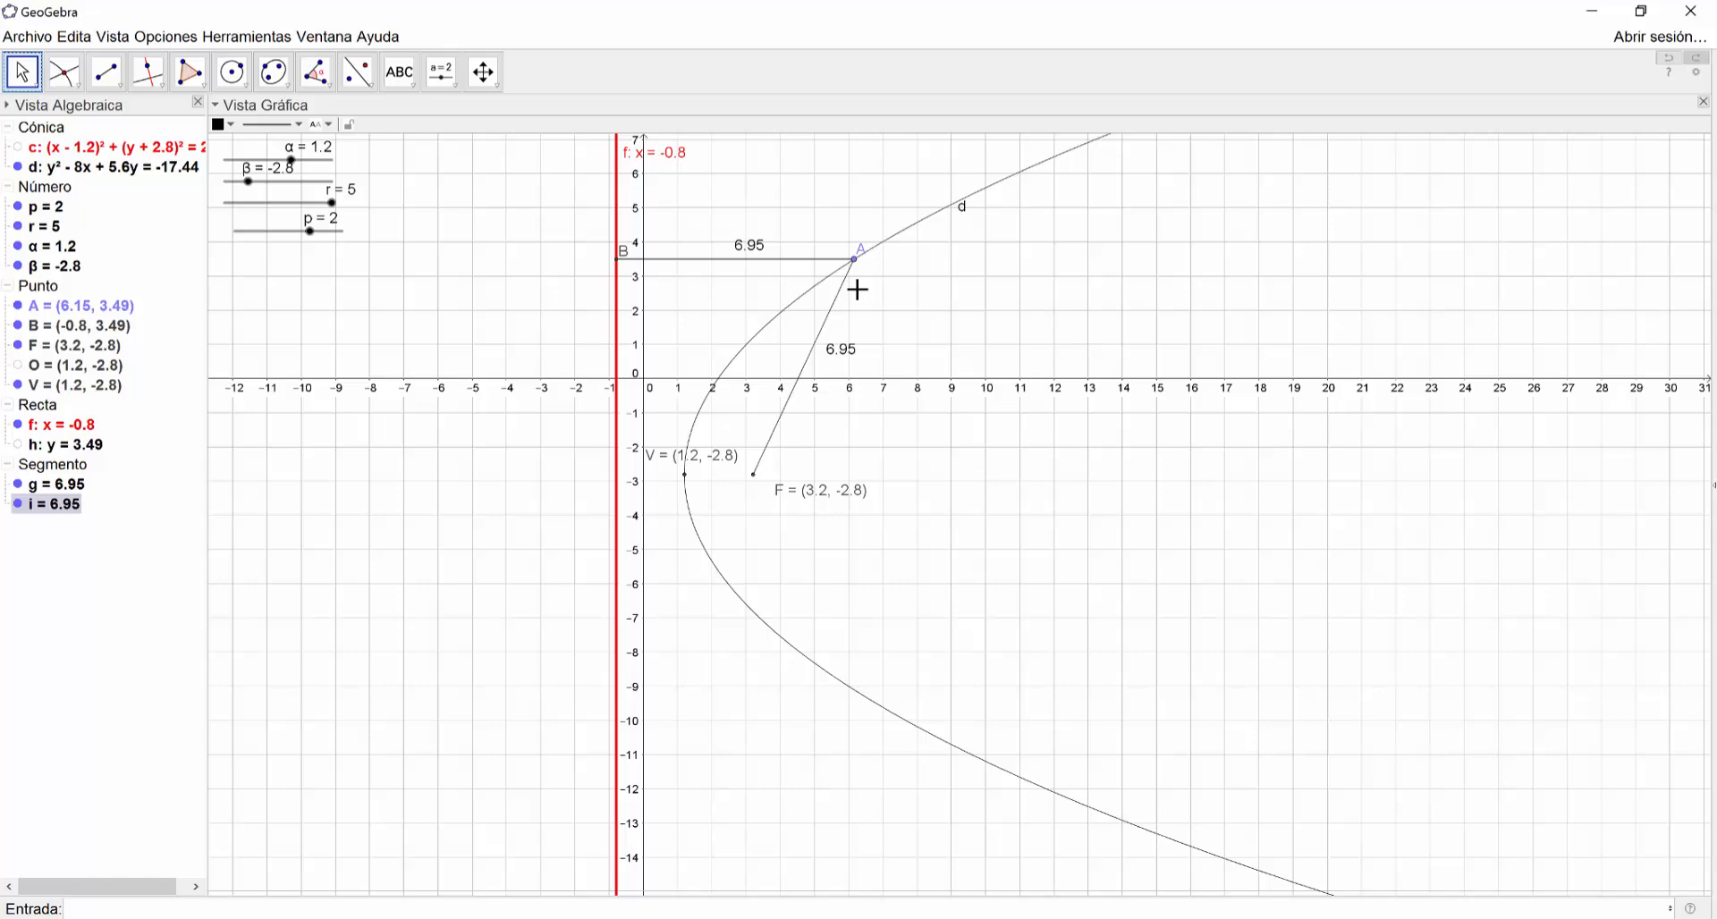
drag(856, 261, 901, 259)
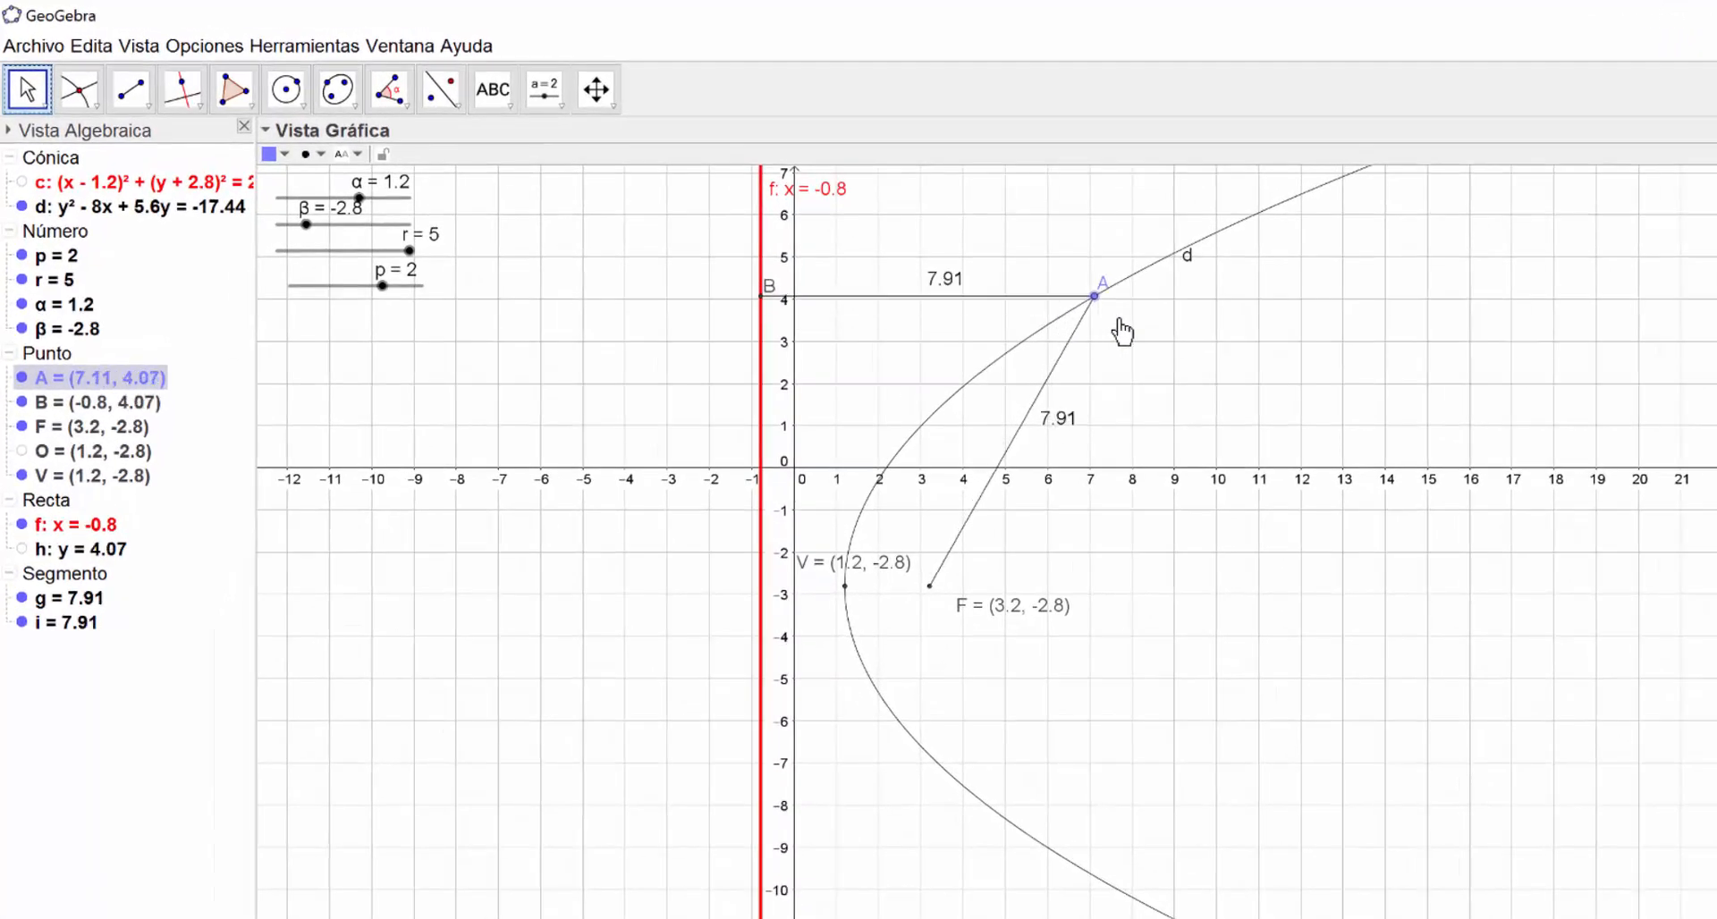
drag(1119, 320, 1144, 320)
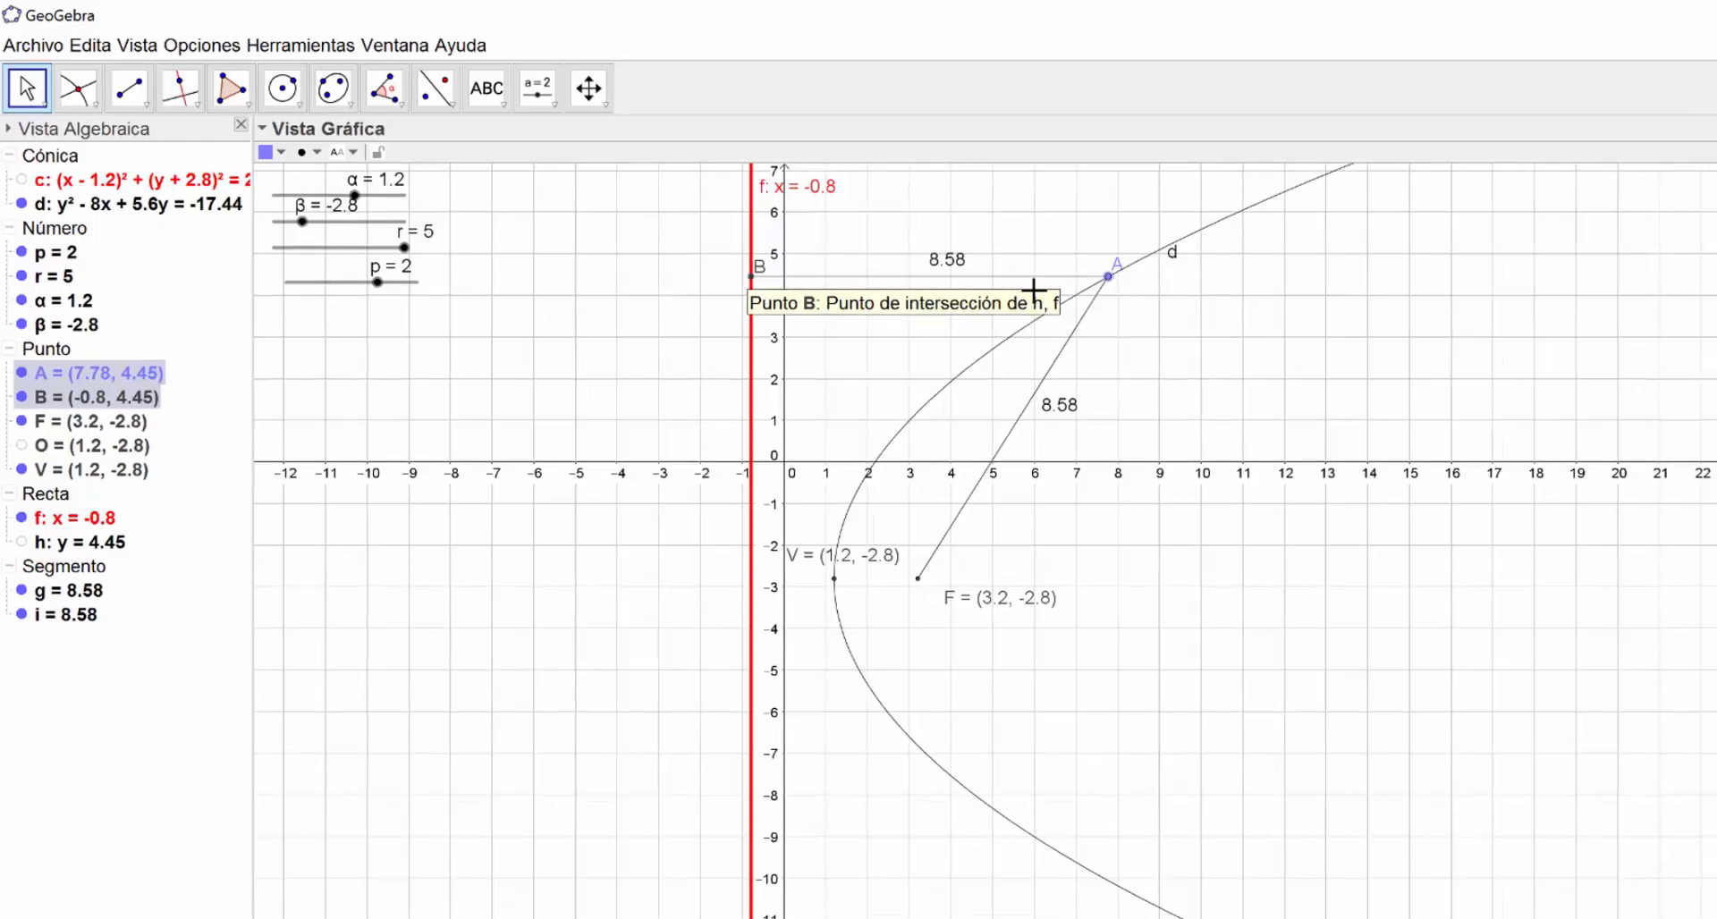
drag(1122, 281, 1115, 307)
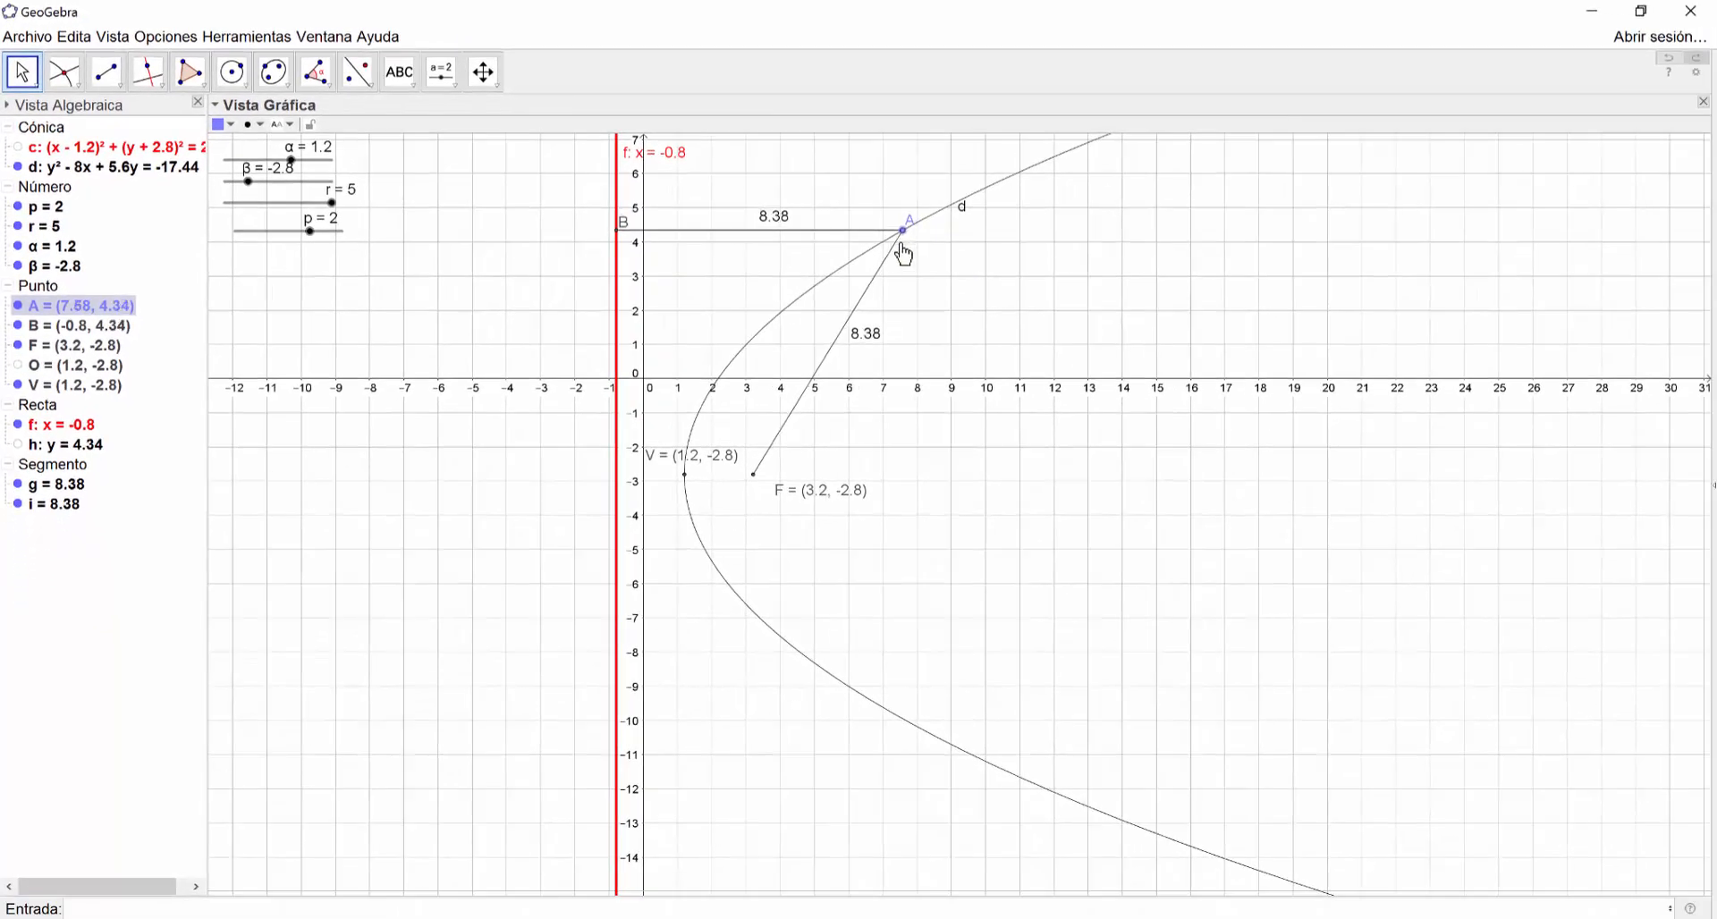
drag(904, 255, 929, 356)
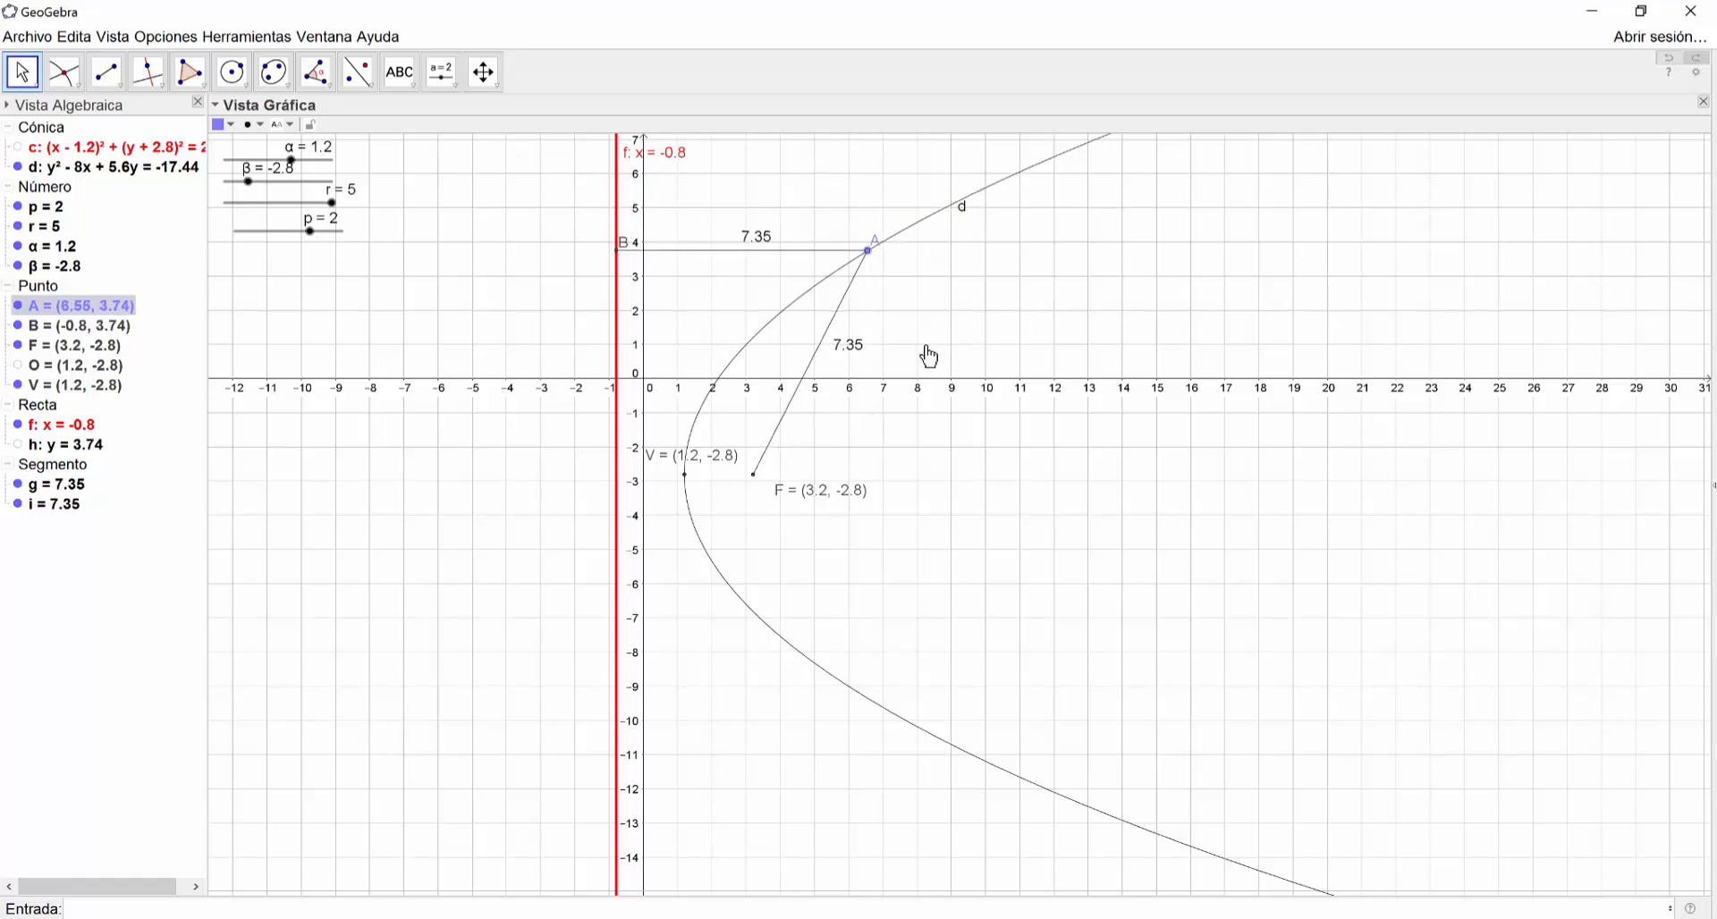
Switch to the Word conics summary and review the canonical equations for parabolas with horizontal and vertical focal axes
click(497, 918)
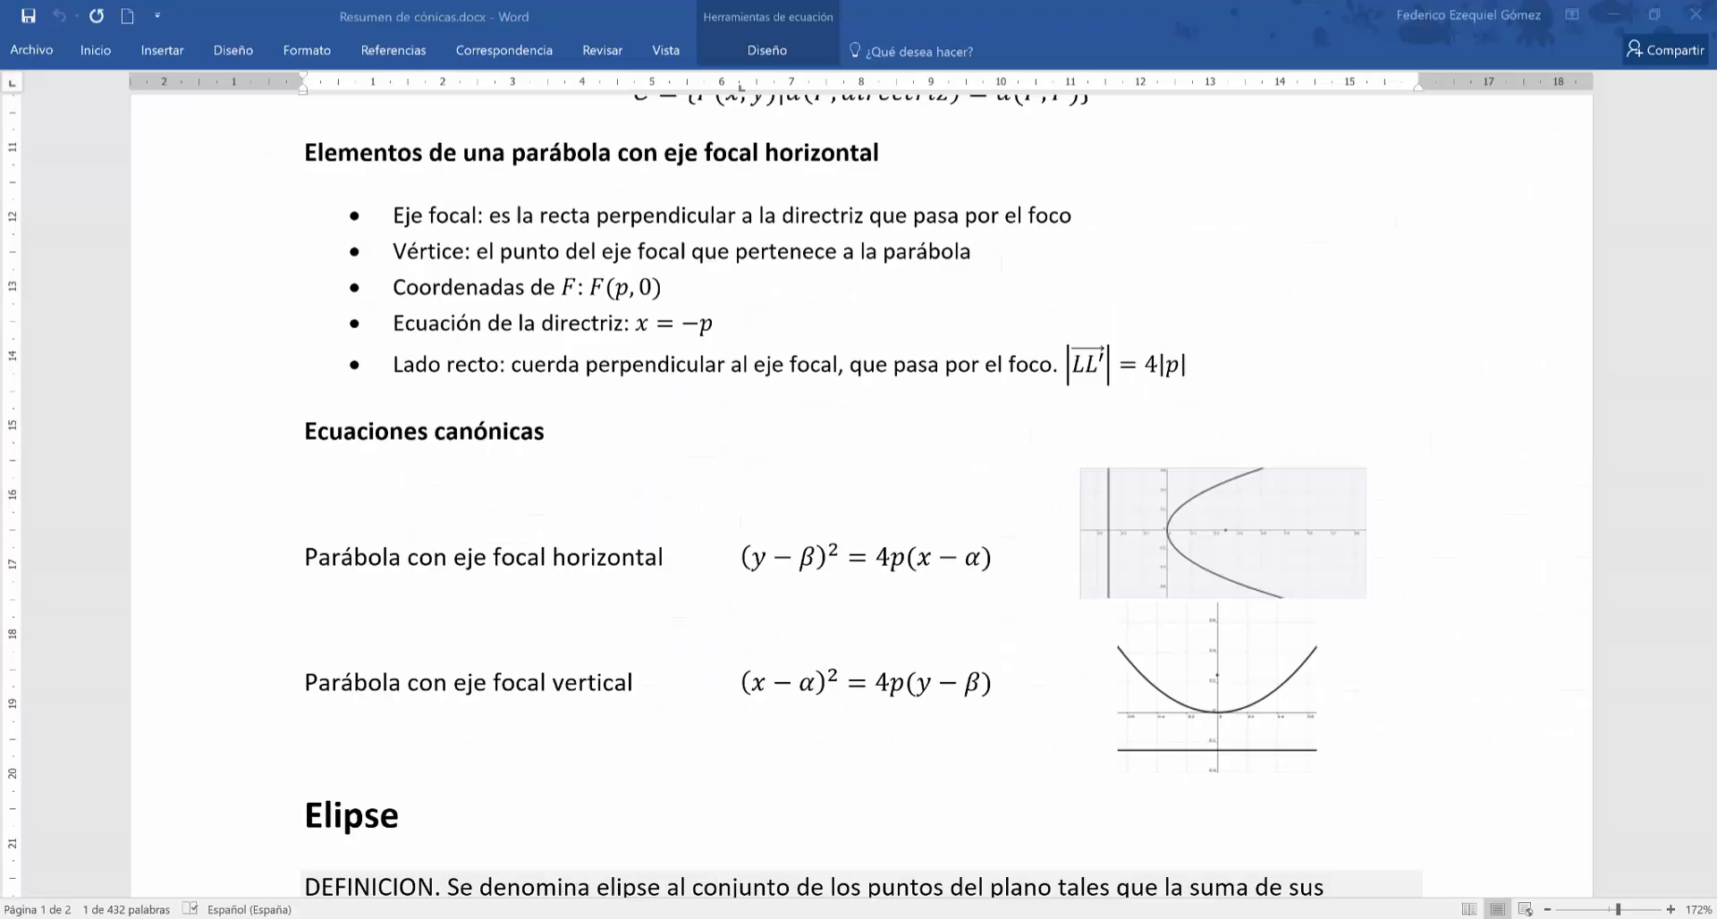
click(555, 552)
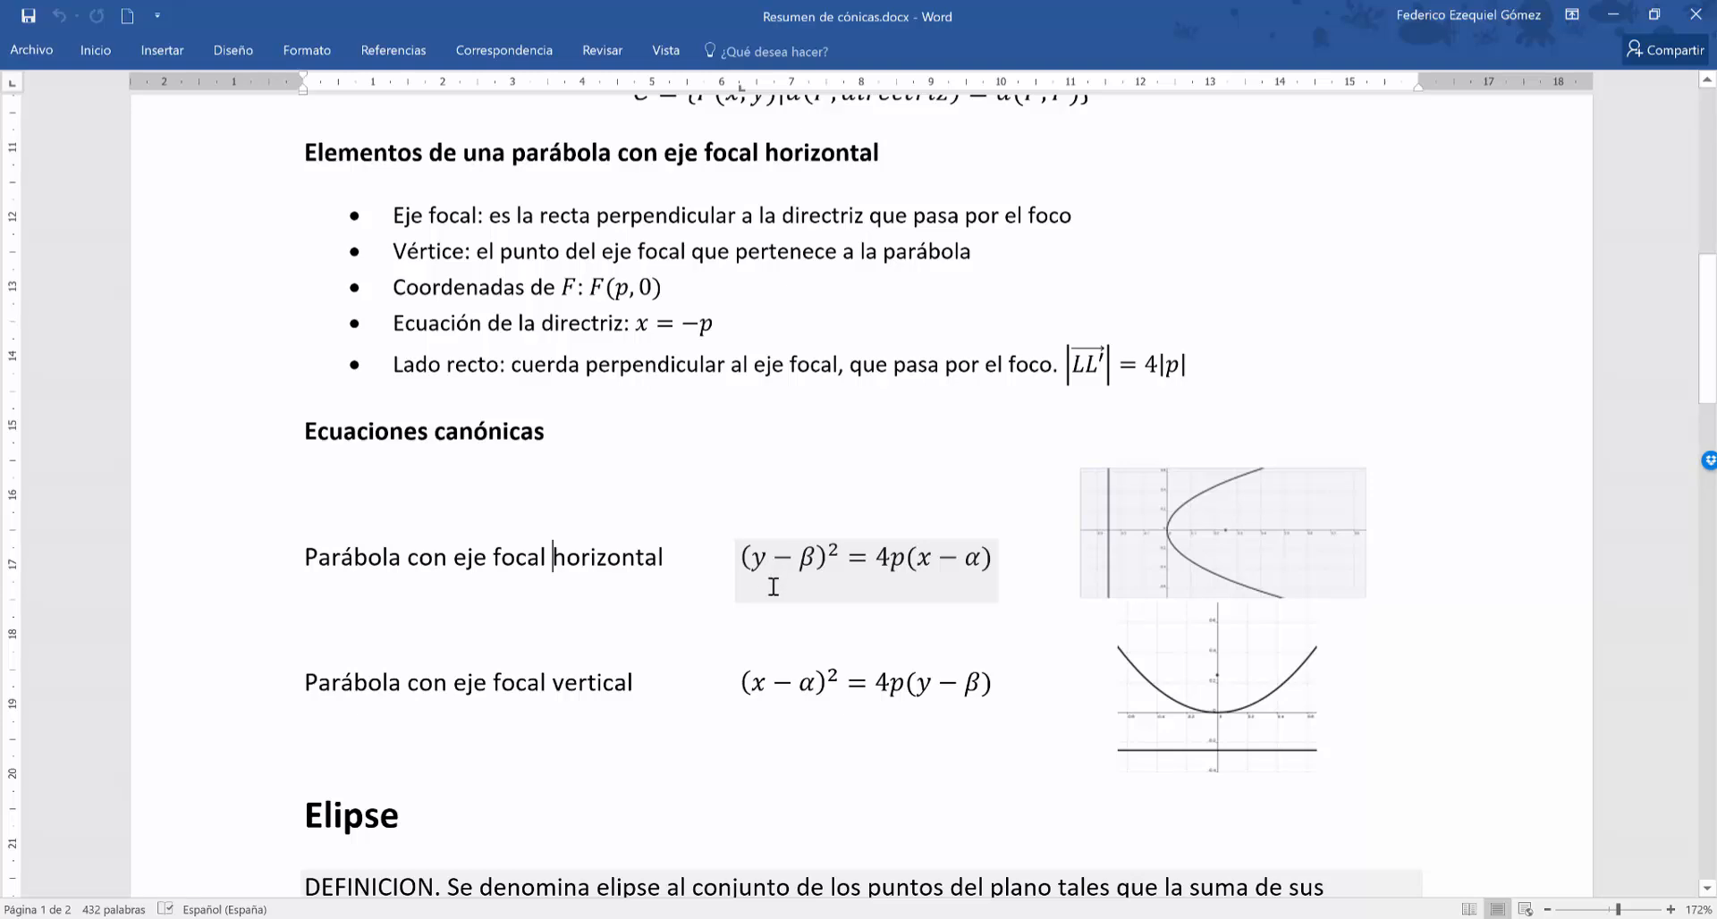
click(742, 682)
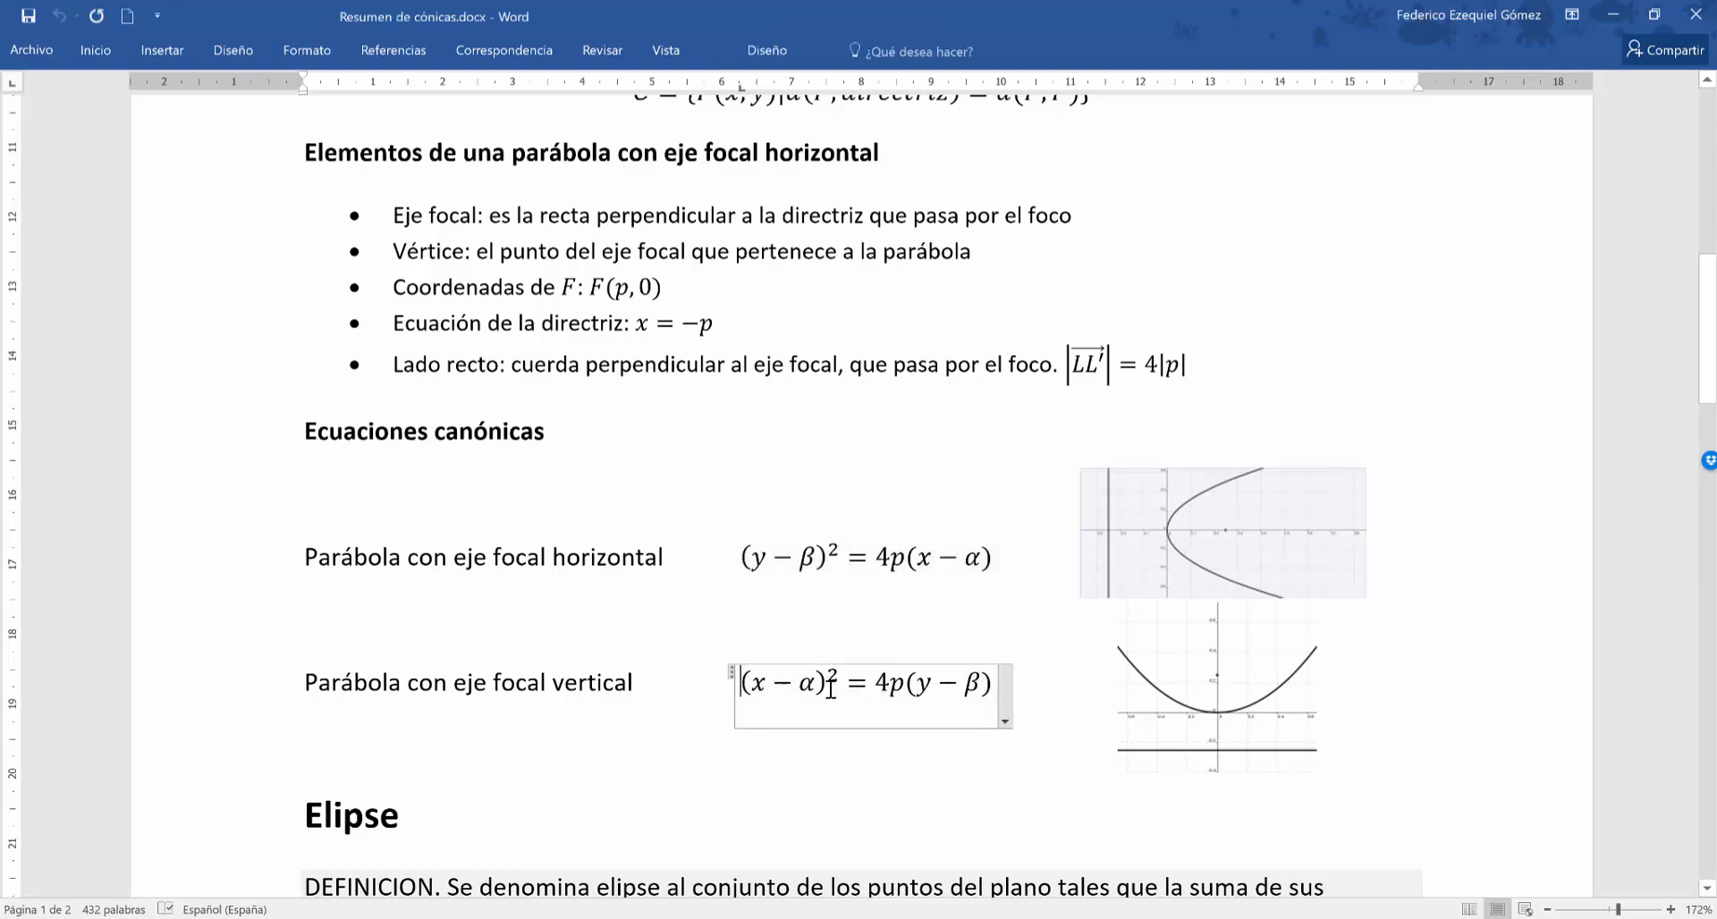
click(993, 697)
click(800, 613)
scroll(823, 609, up, 3)
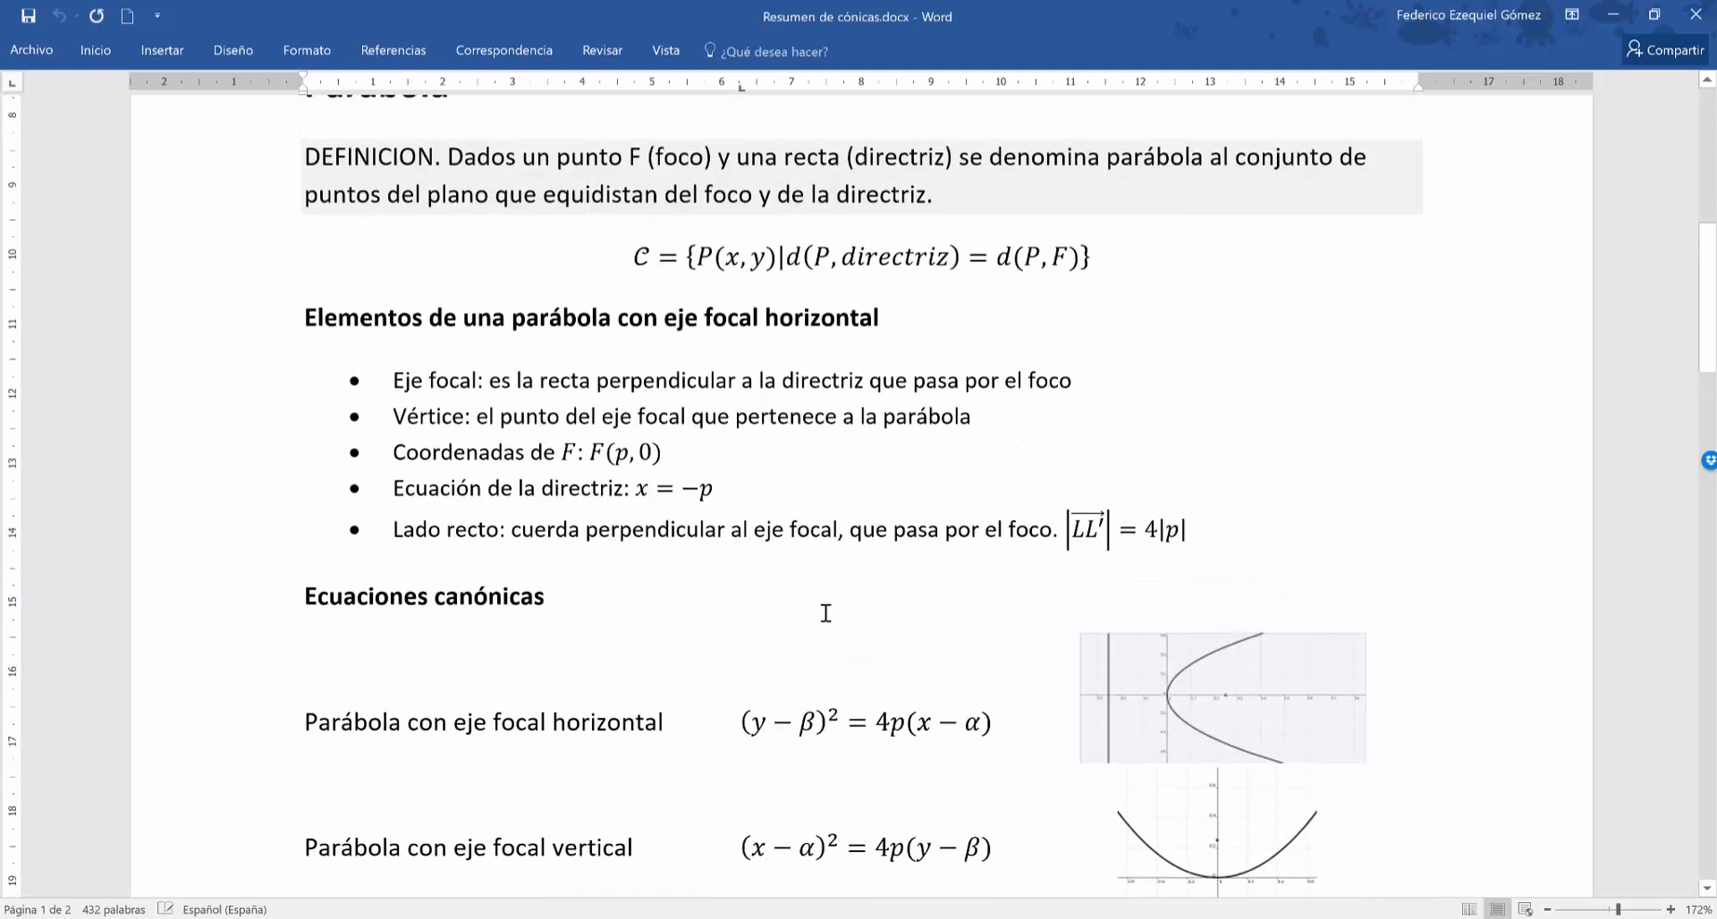
scroll(823, 609, down, 2)
scroll(826, 613, down, 5)
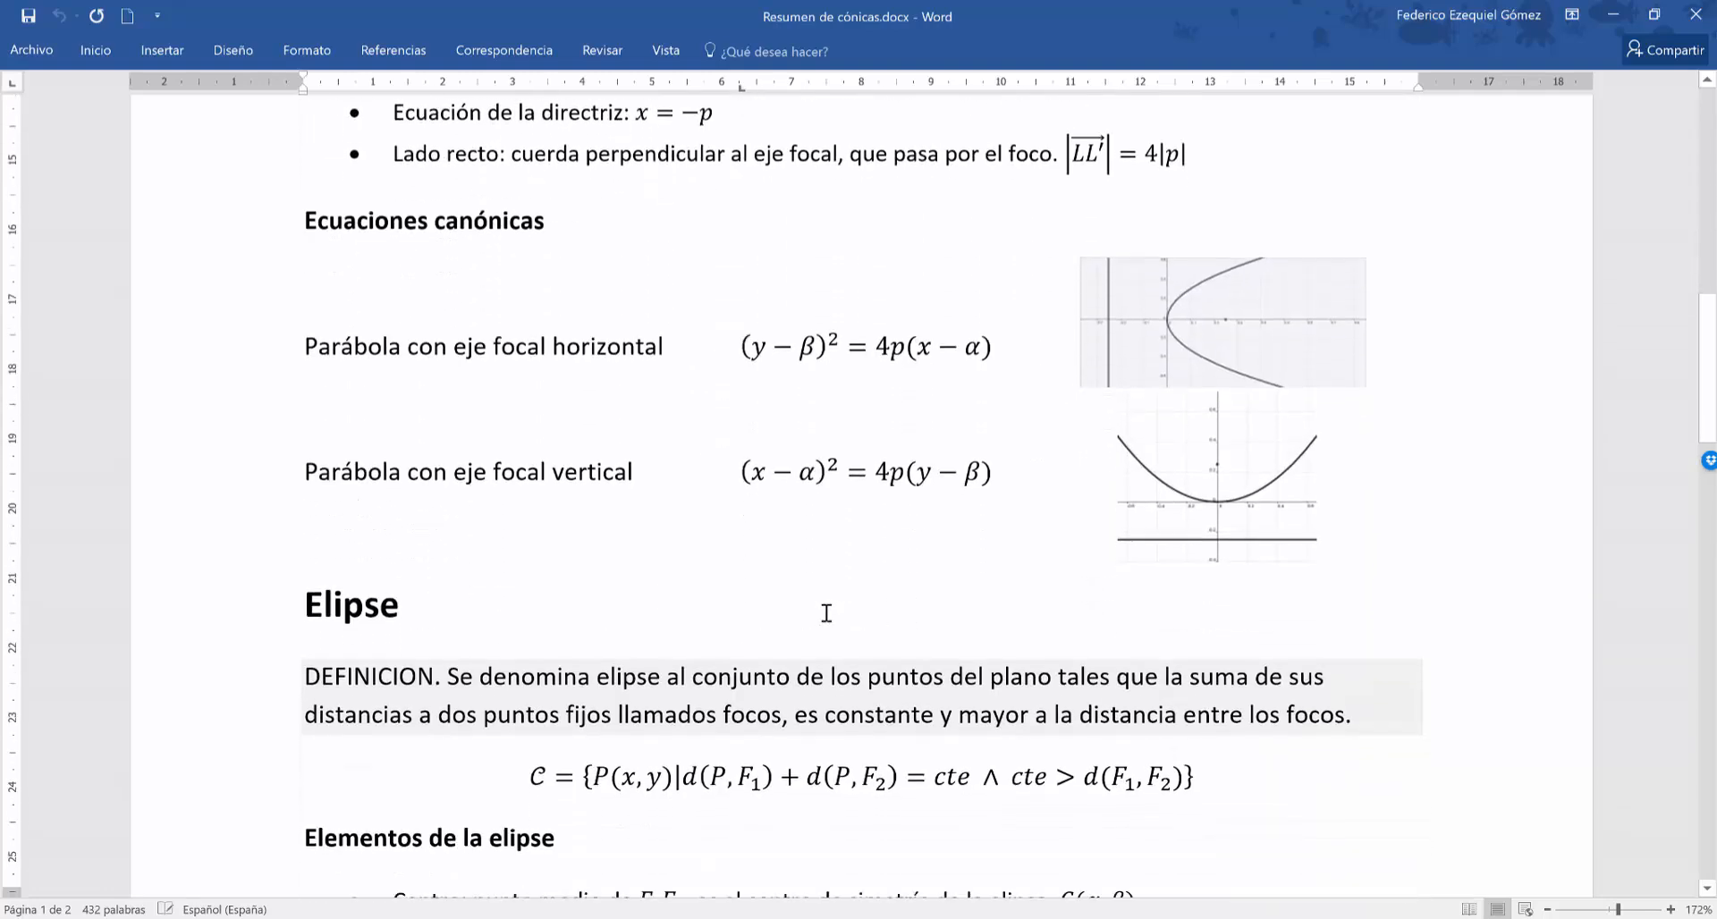
Read the ellipse definition and its set notation, continuing to the elements of the ellipse
scroll(825, 613, down, 2)
click(931, 483)
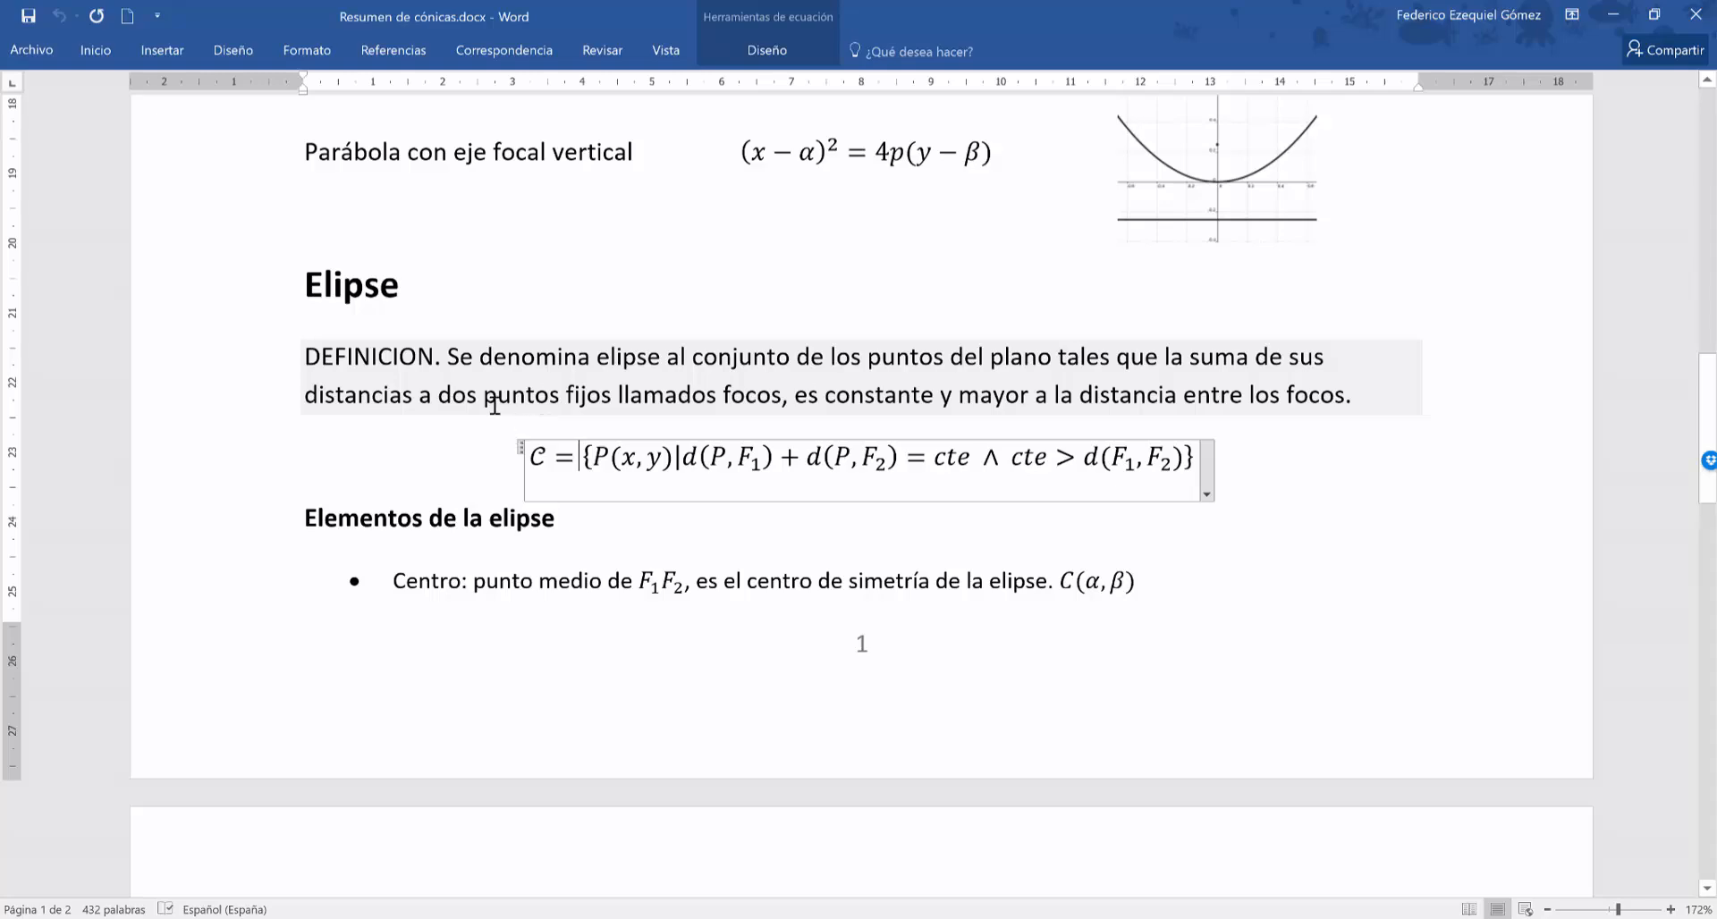
click(447, 356)
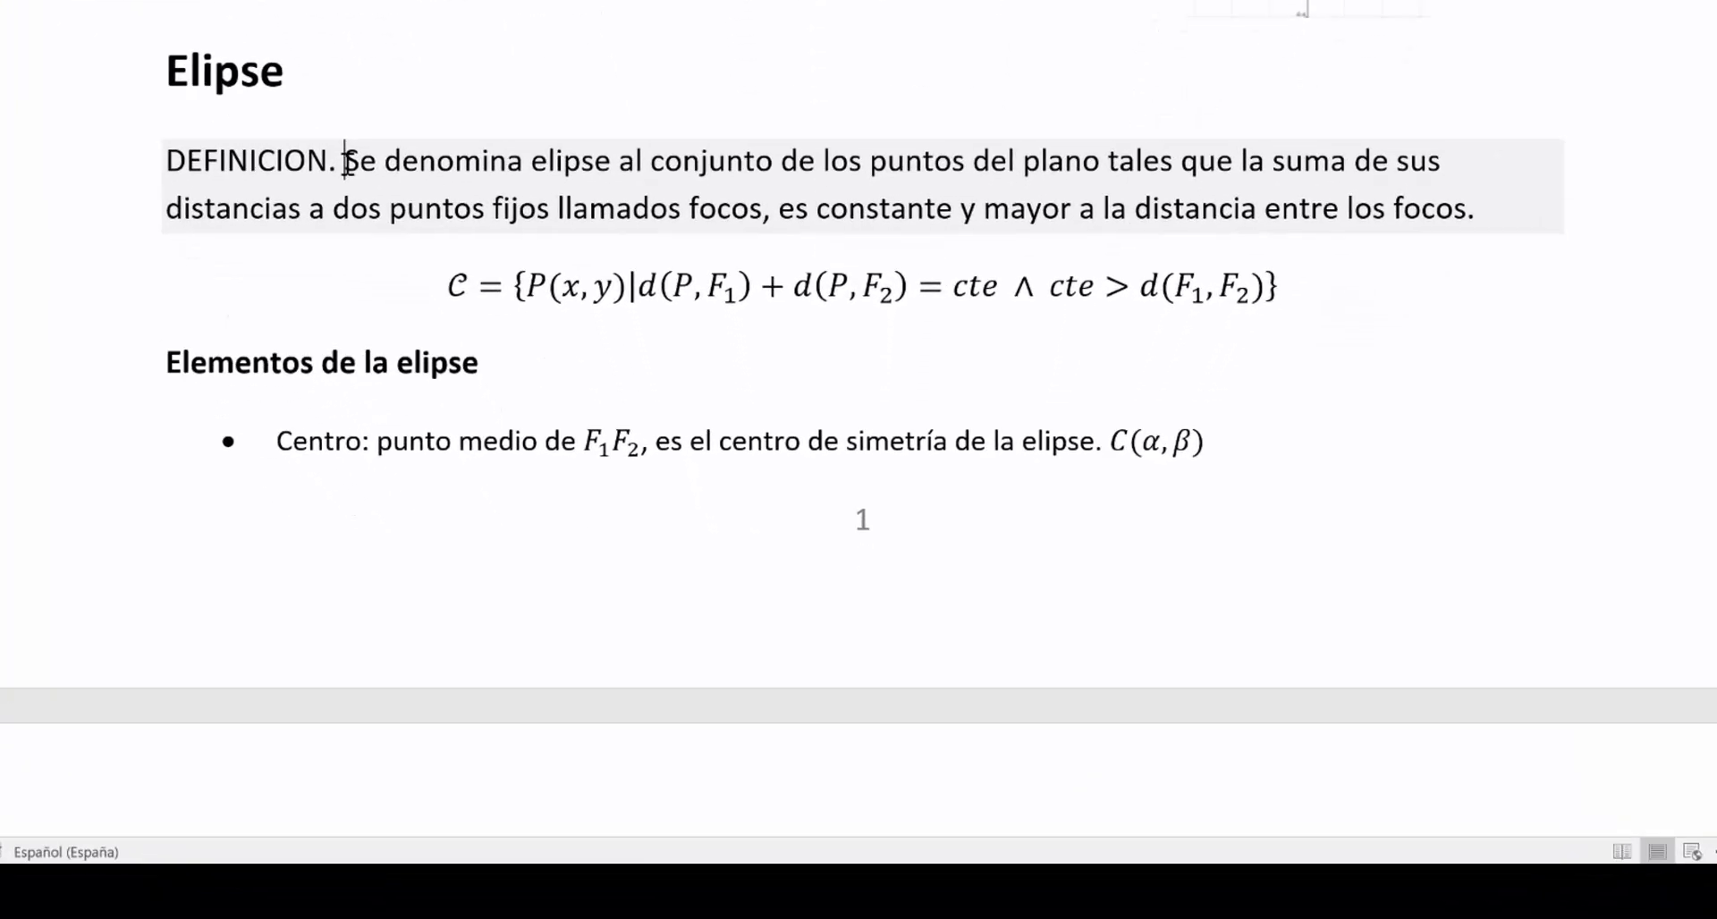
scroll(358, 143, down, 1)
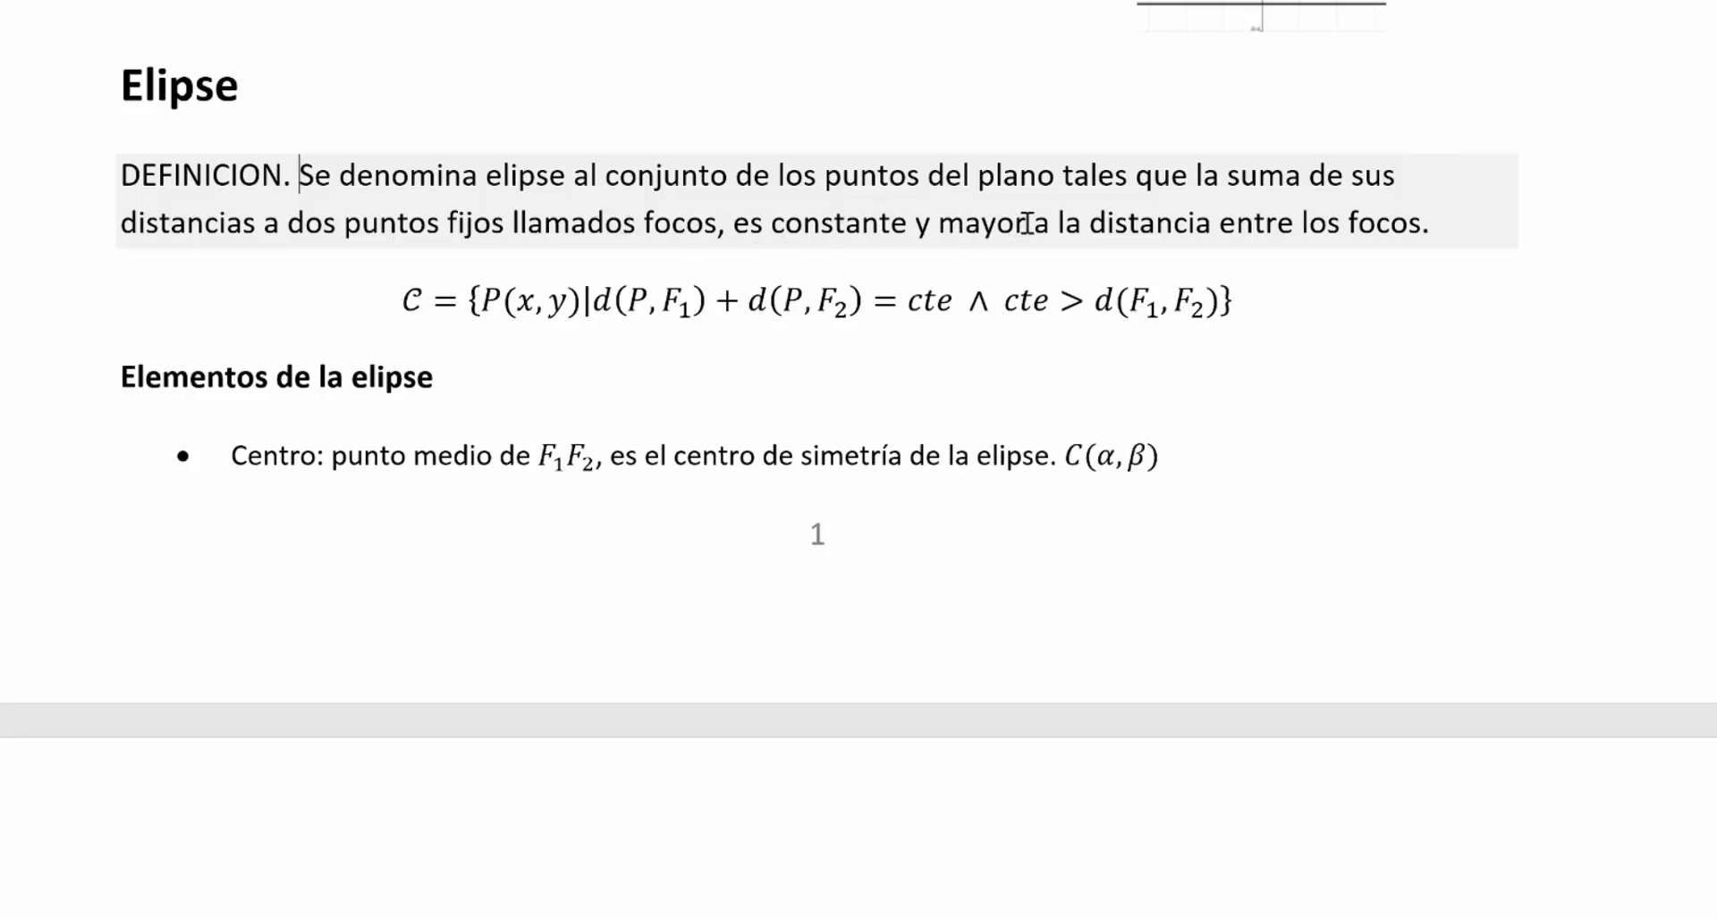
click(1422, 224)
scroll(1384, 421, down, 7)
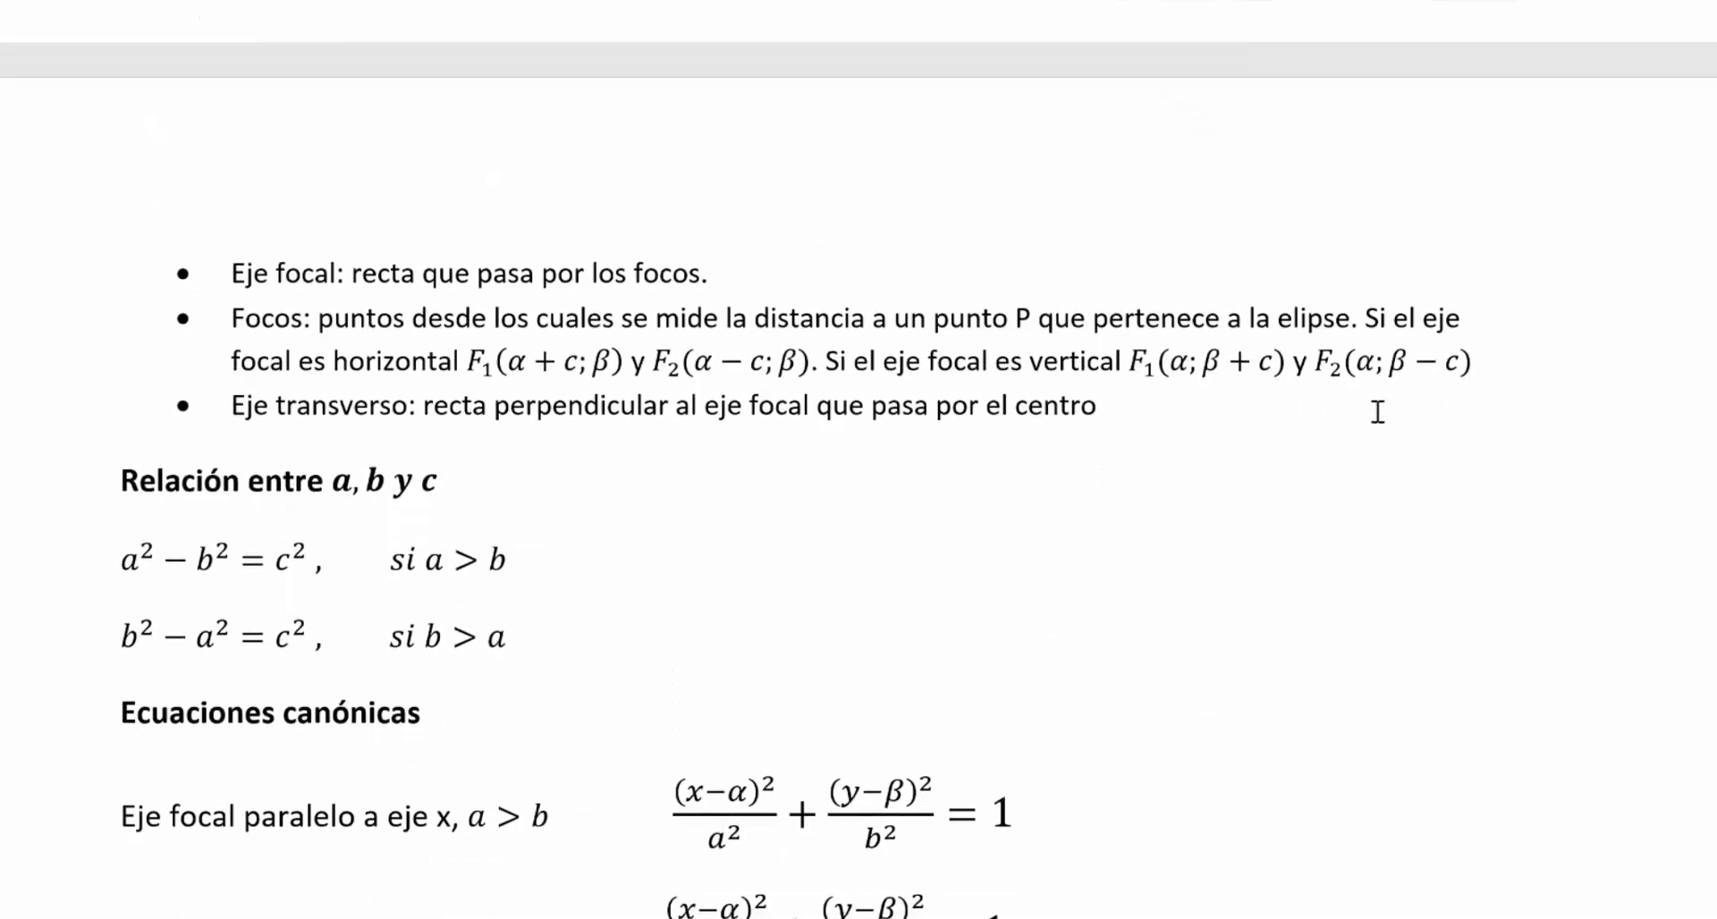
Copy the canonical ellipse equation for a focal axis parallel to the x-axis (a > b) and return to GeoGebra
scroll(1035, 495, down, 4)
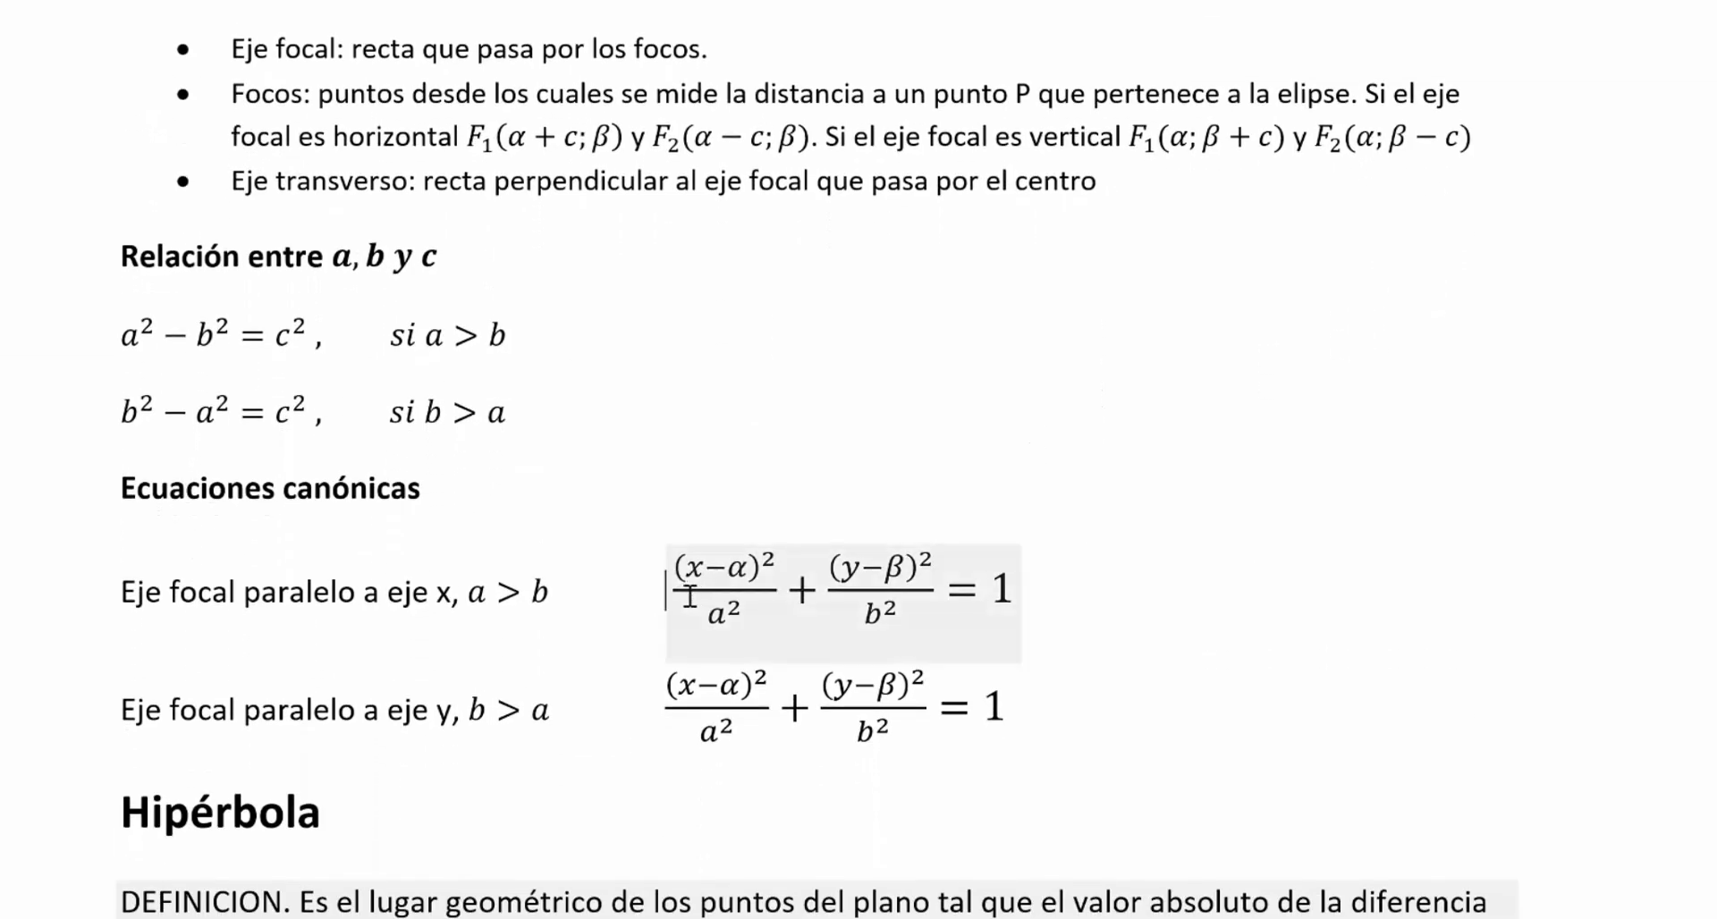
drag(688, 596, 1007, 585)
right_click(987, 578)
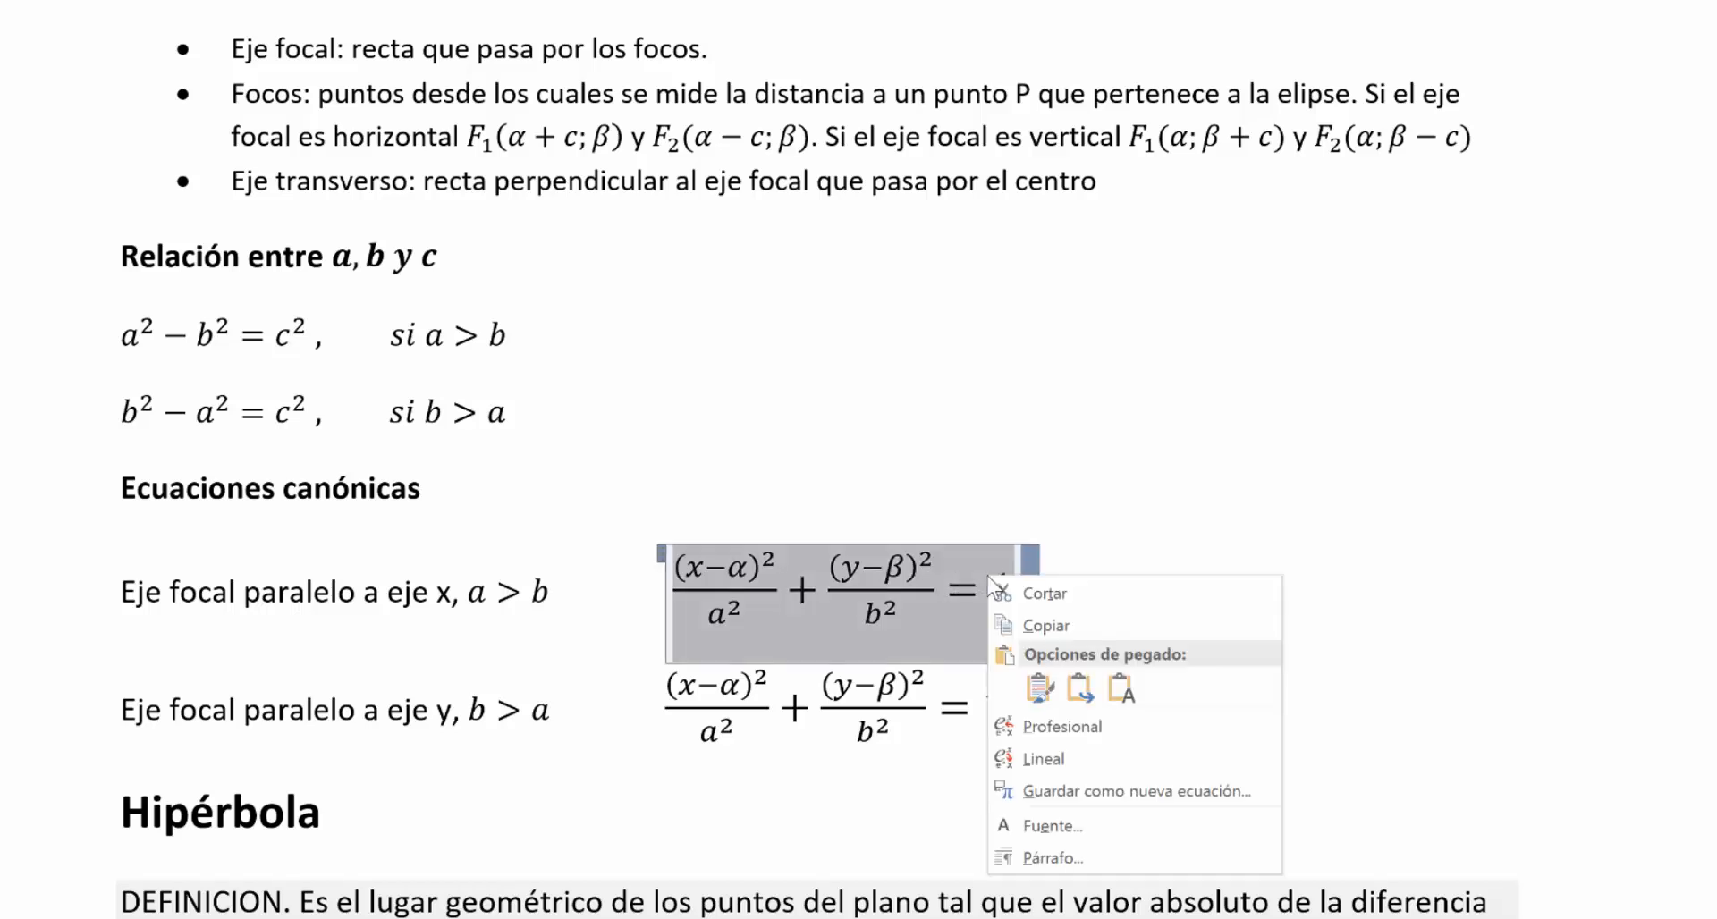
click(1010, 617)
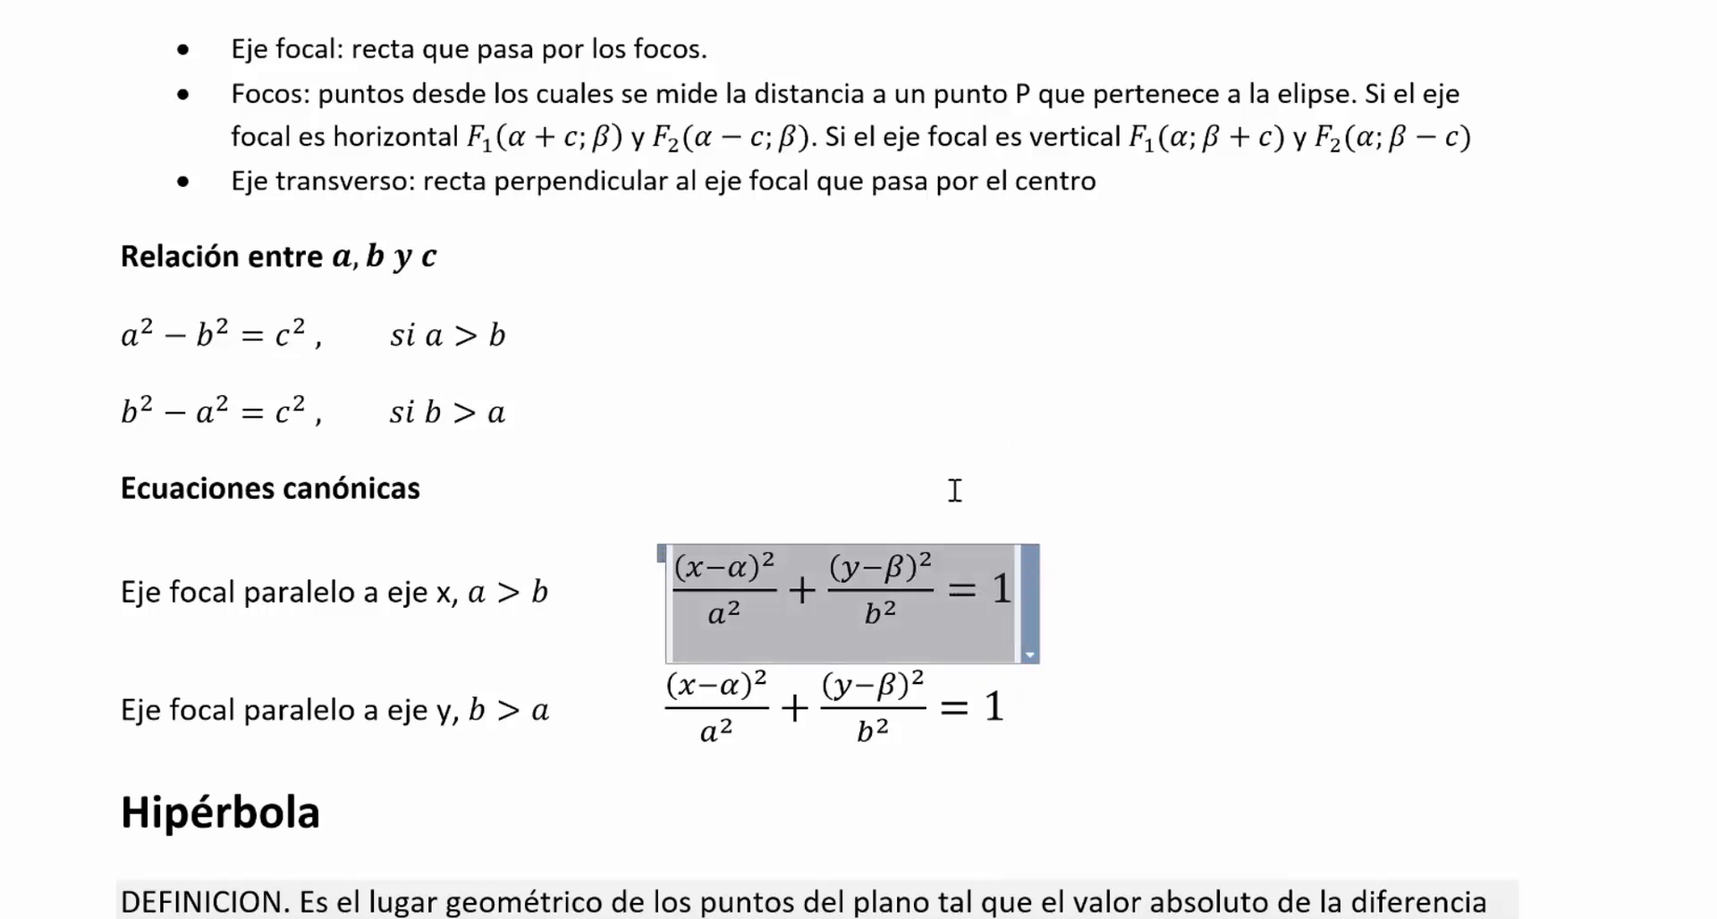
right_click(779, 601)
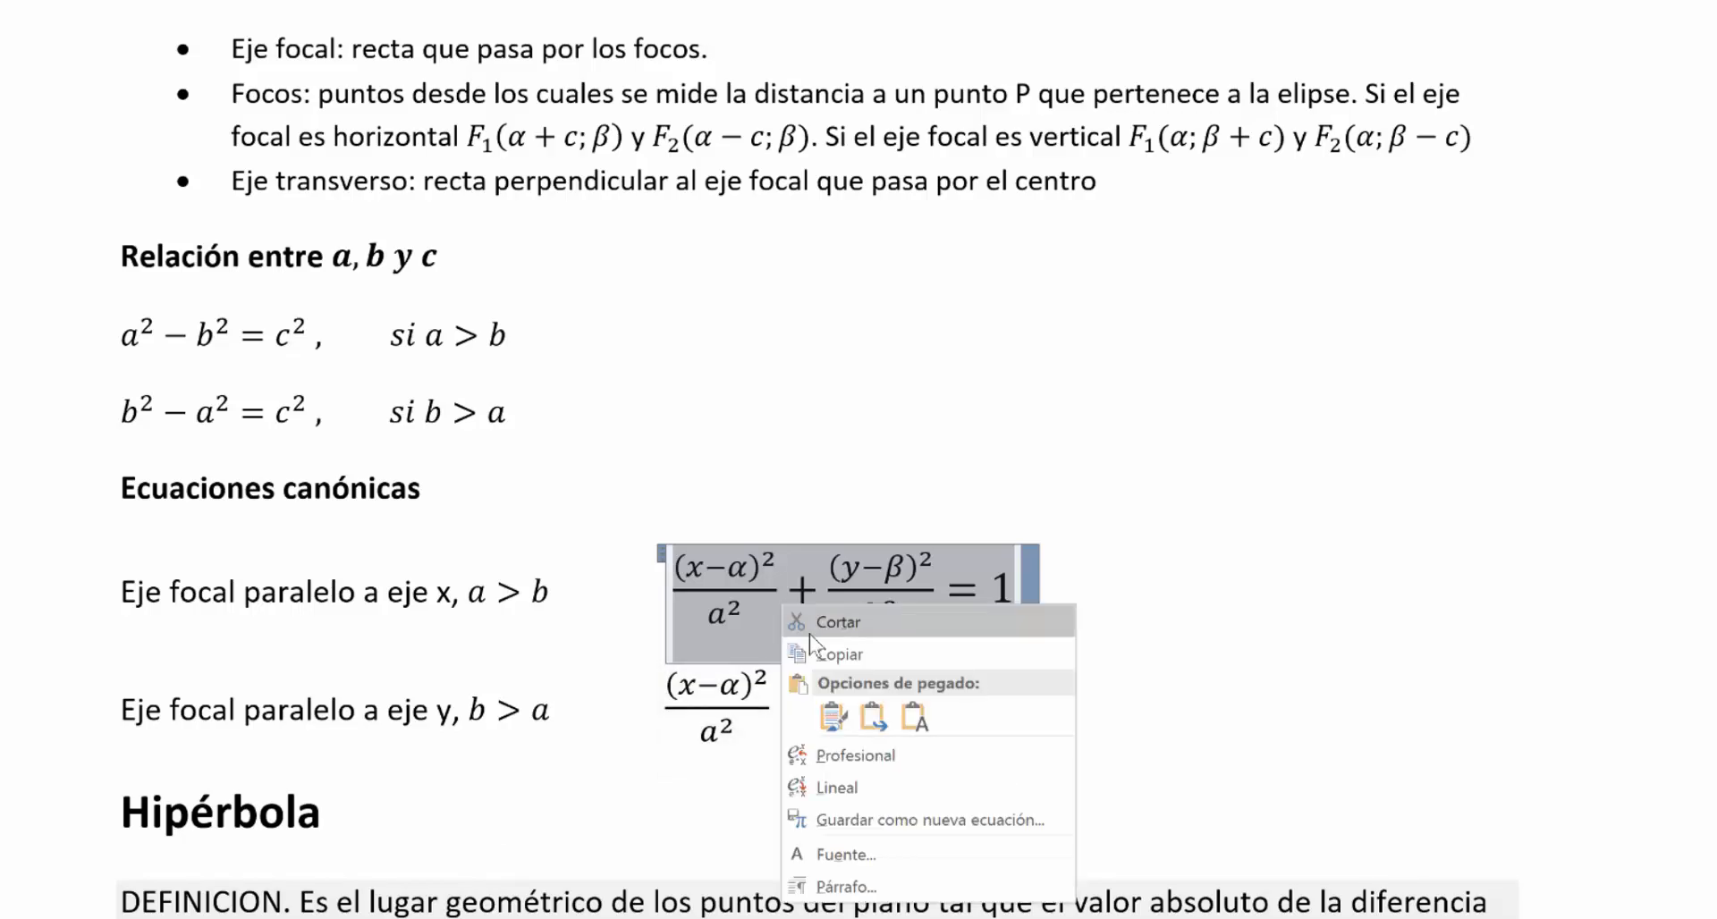
click(816, 649)
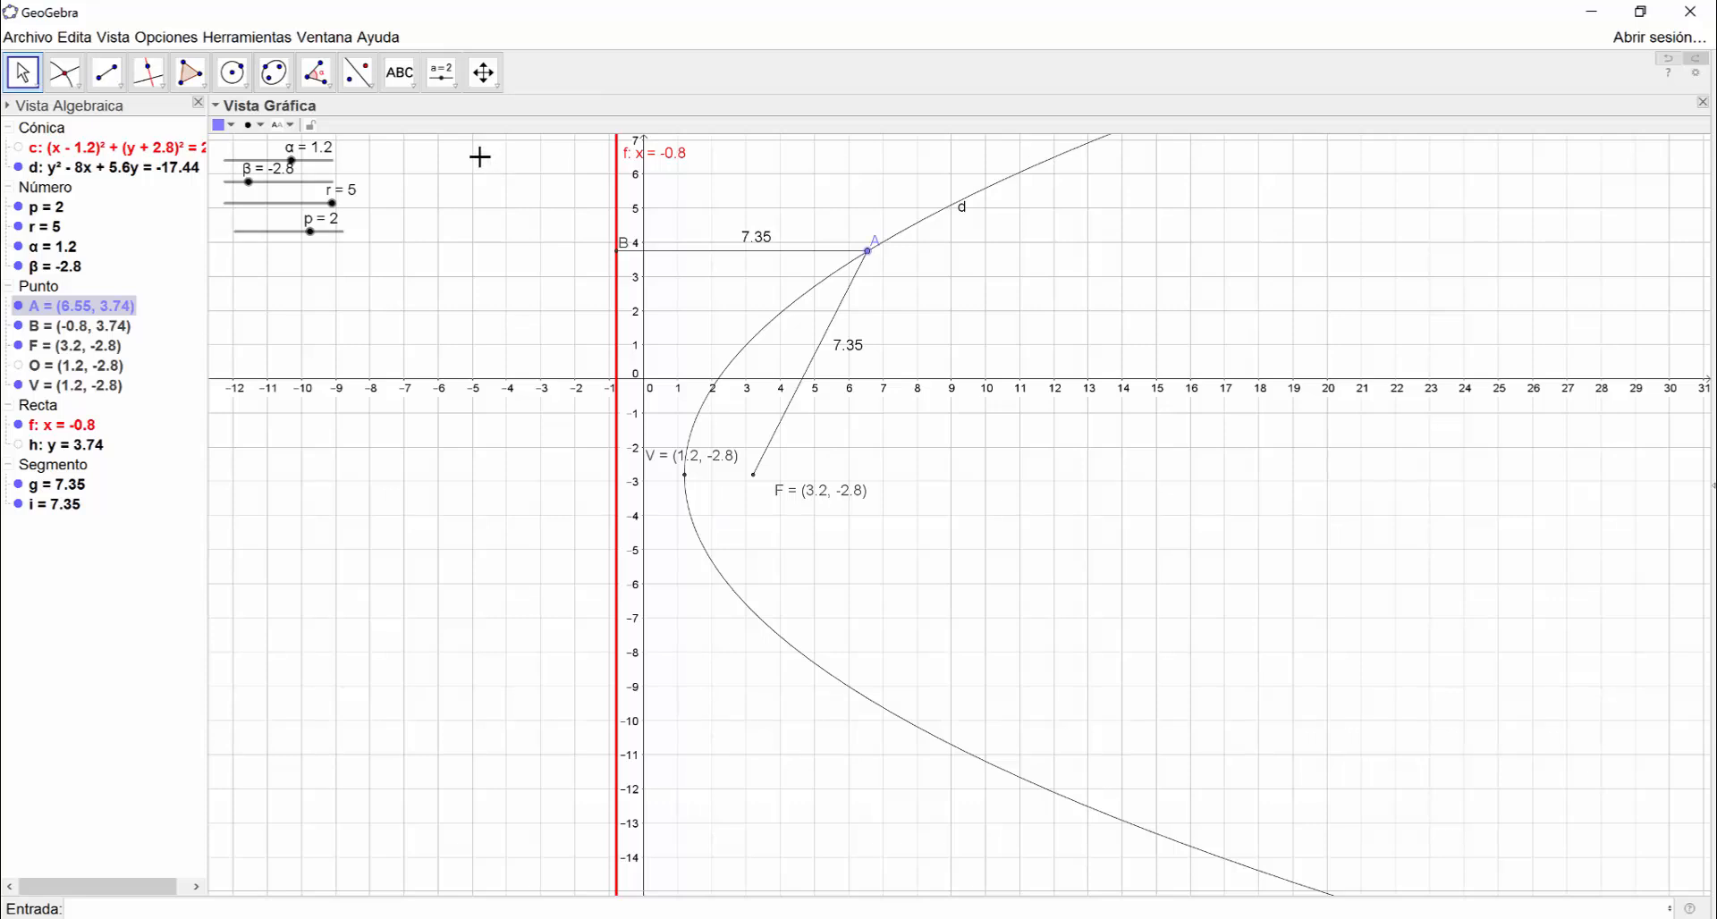
Hide points A, B, F and V together with segments g and i
drag(479, 157, 1400, 868)
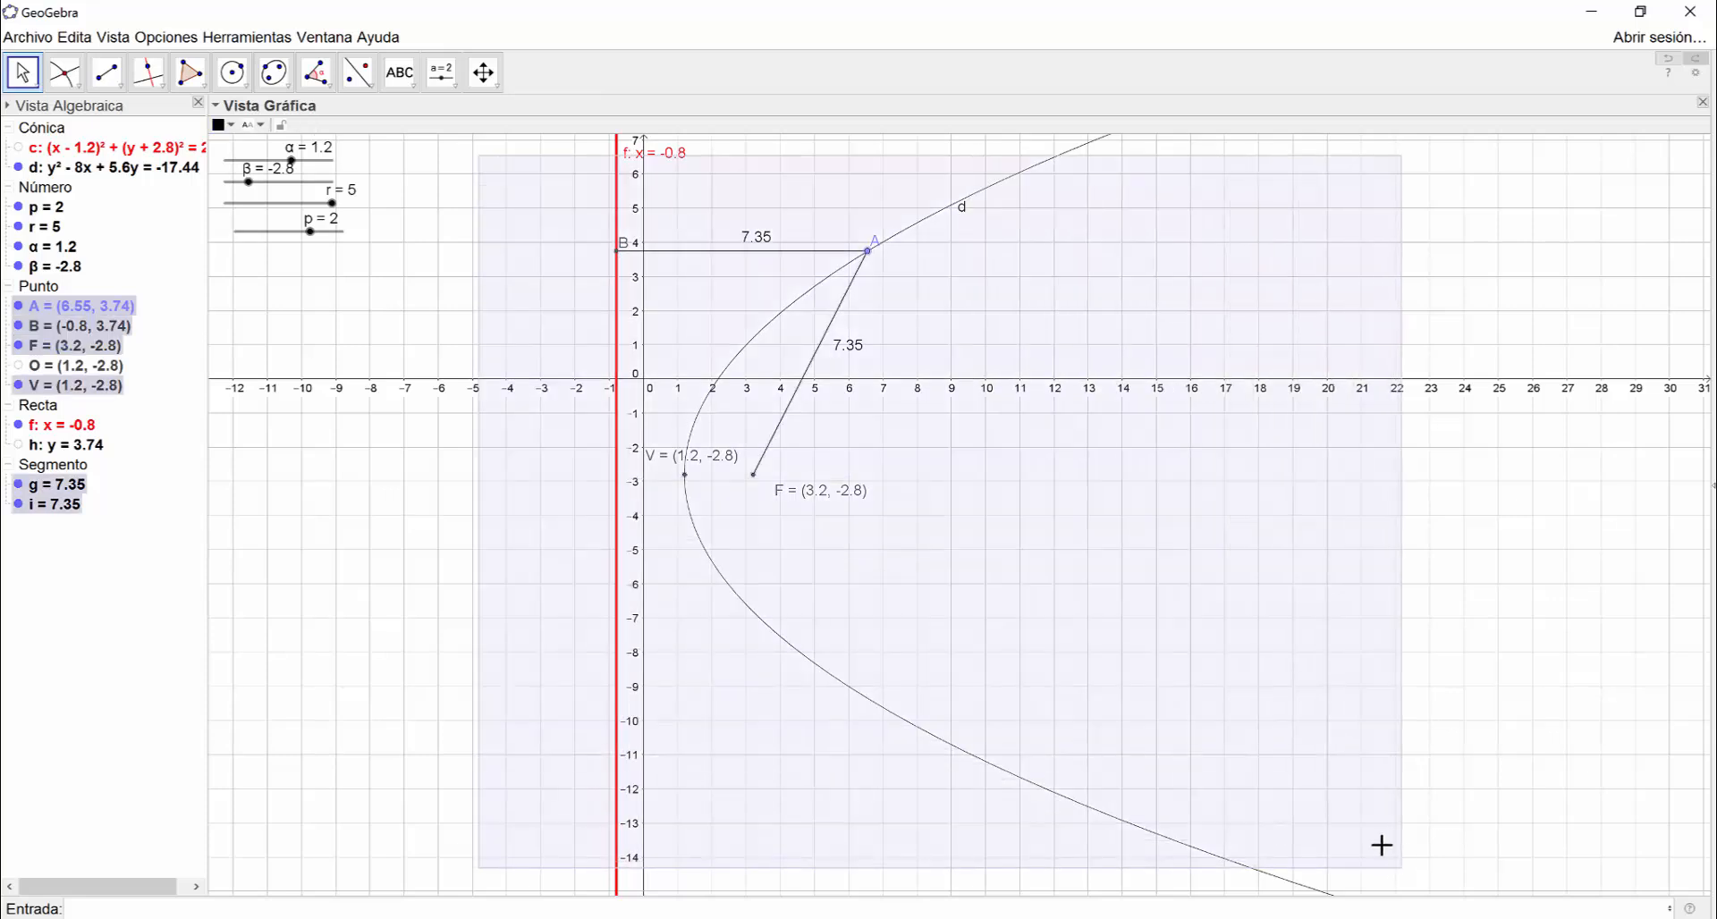
right_click(101, 315)
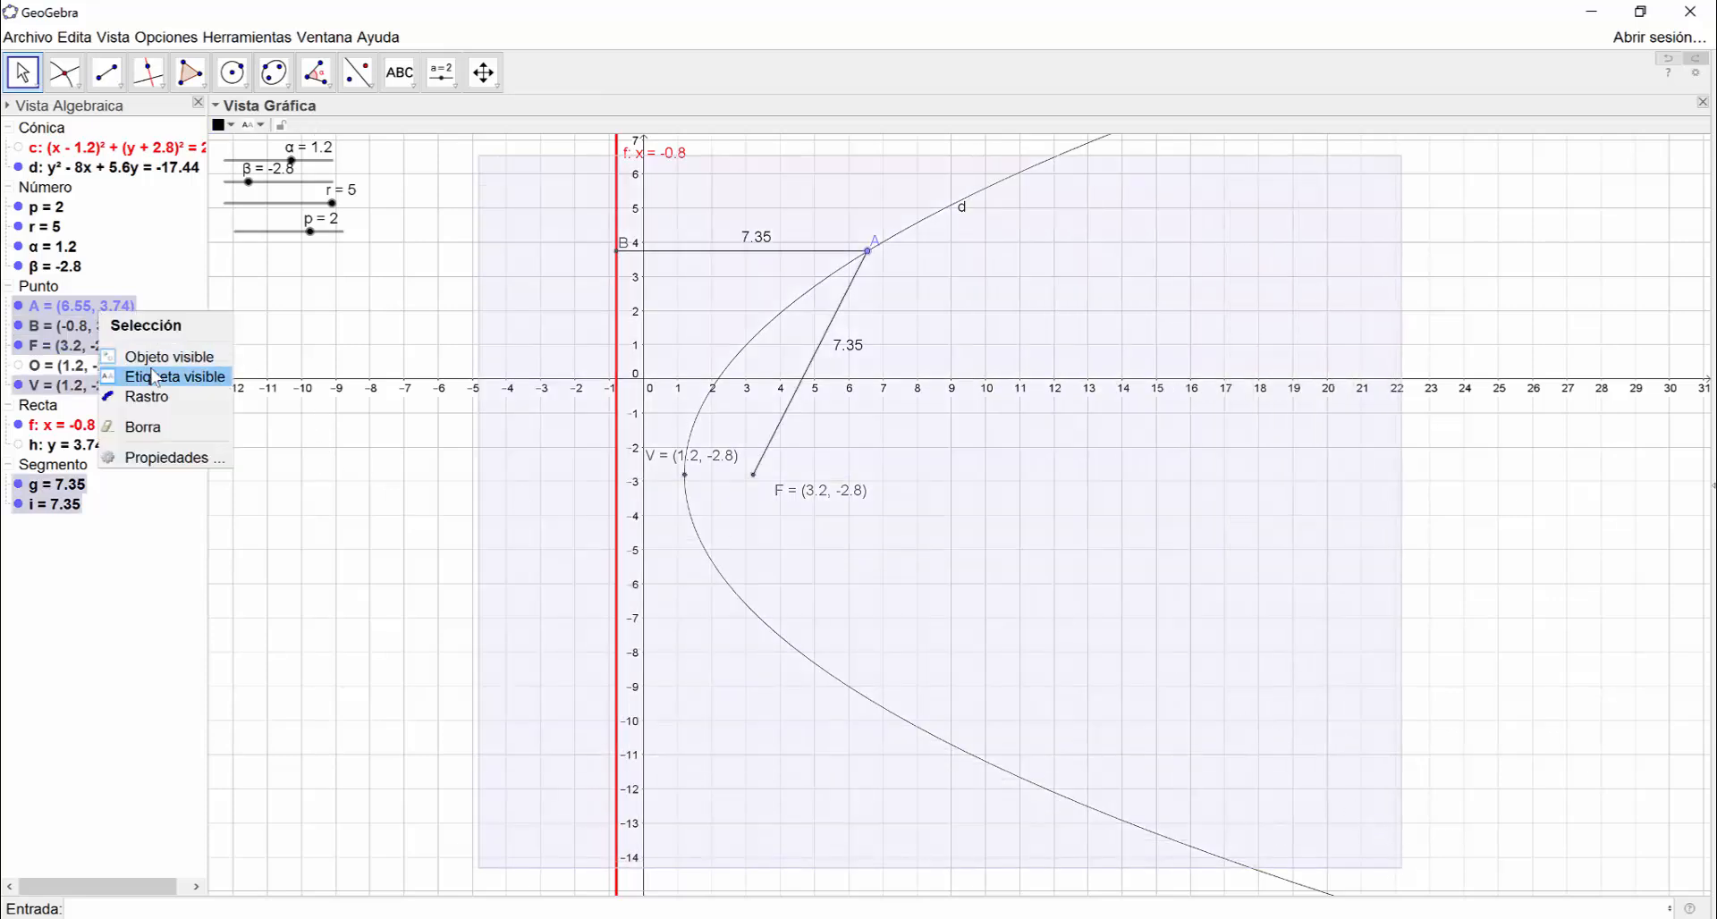
click(156, 359)
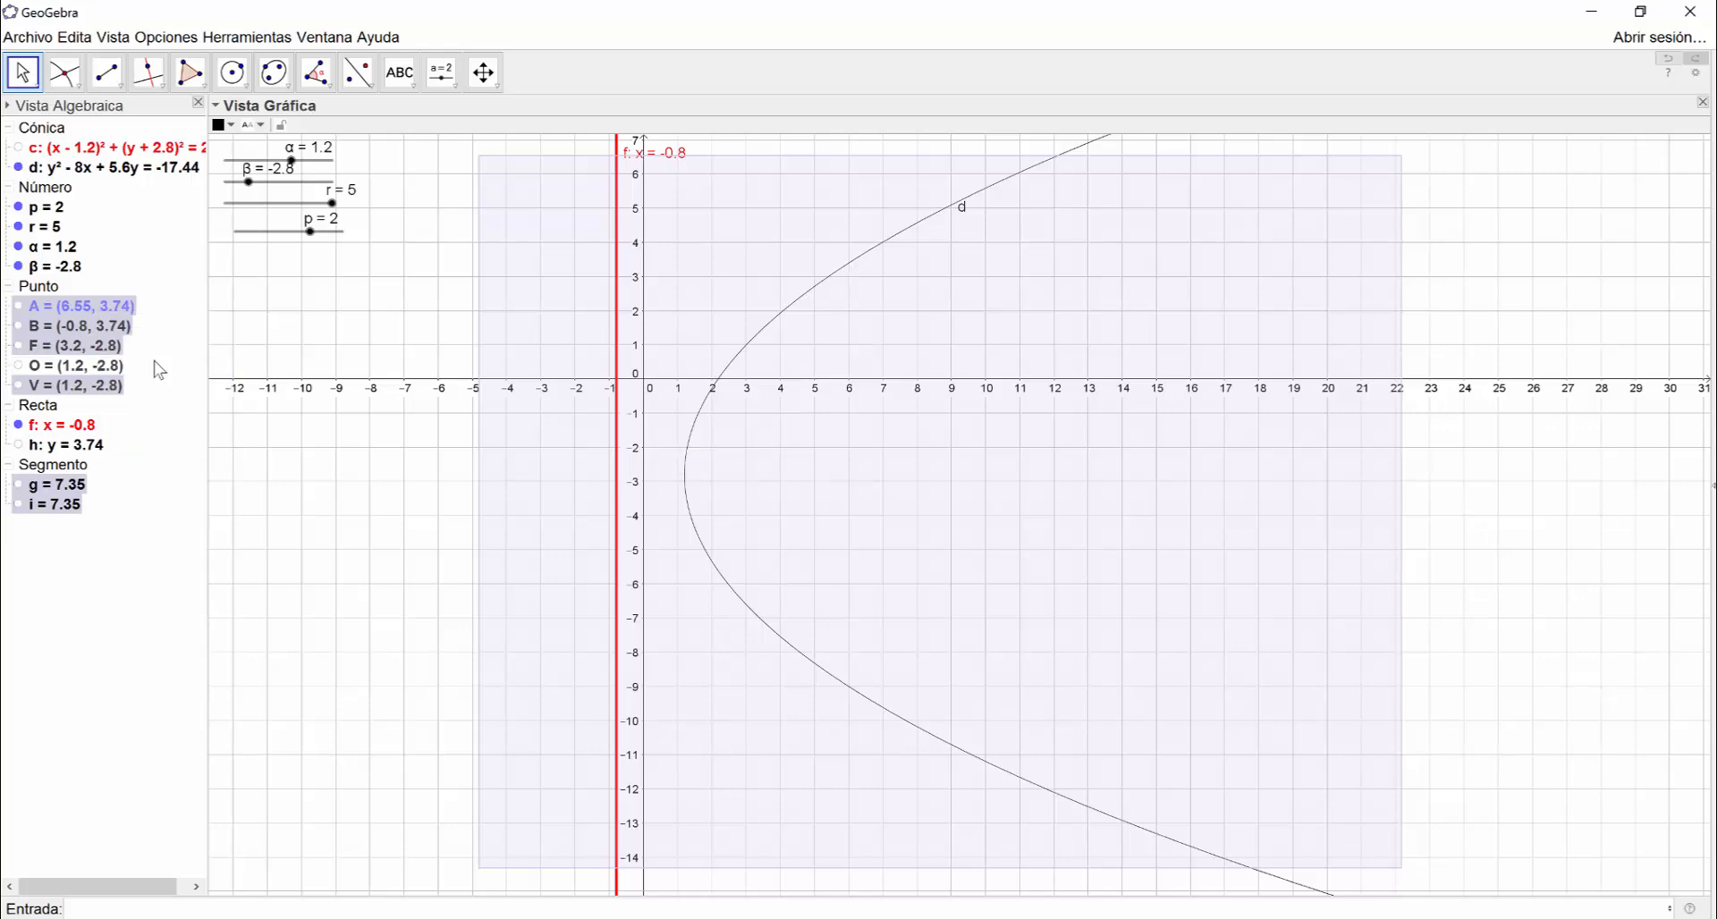
Hide directrix f and parabola d in the graphics view
right_click(616, 292)
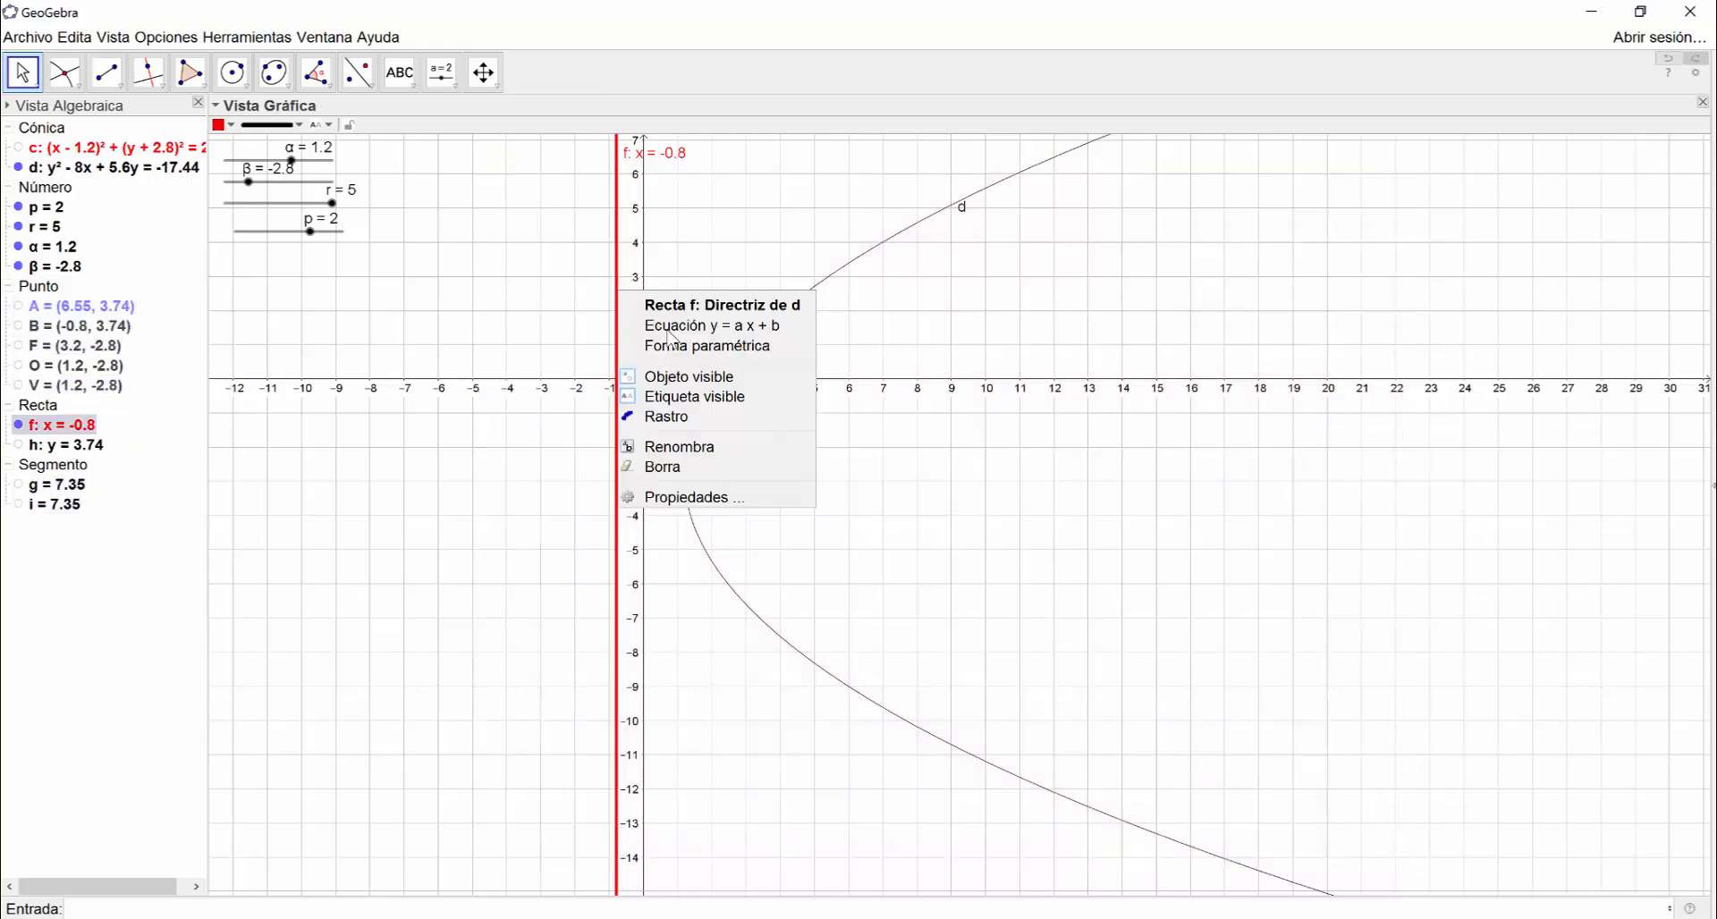
click(723, 376)
right_click(814, 301)
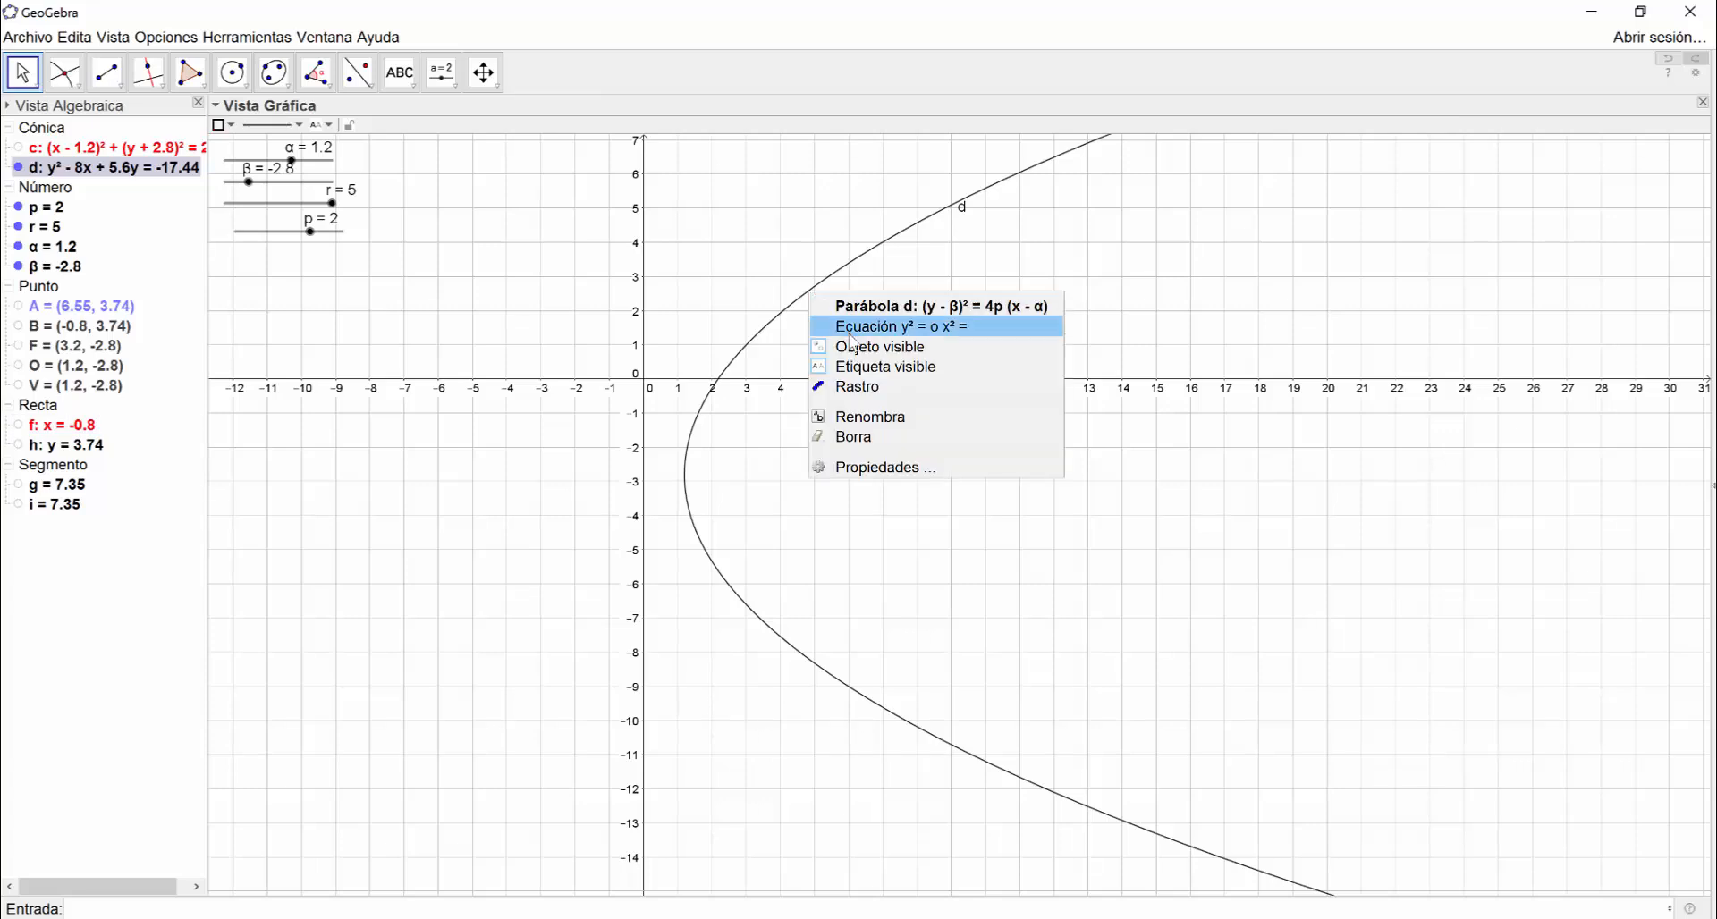
click(857, 349)
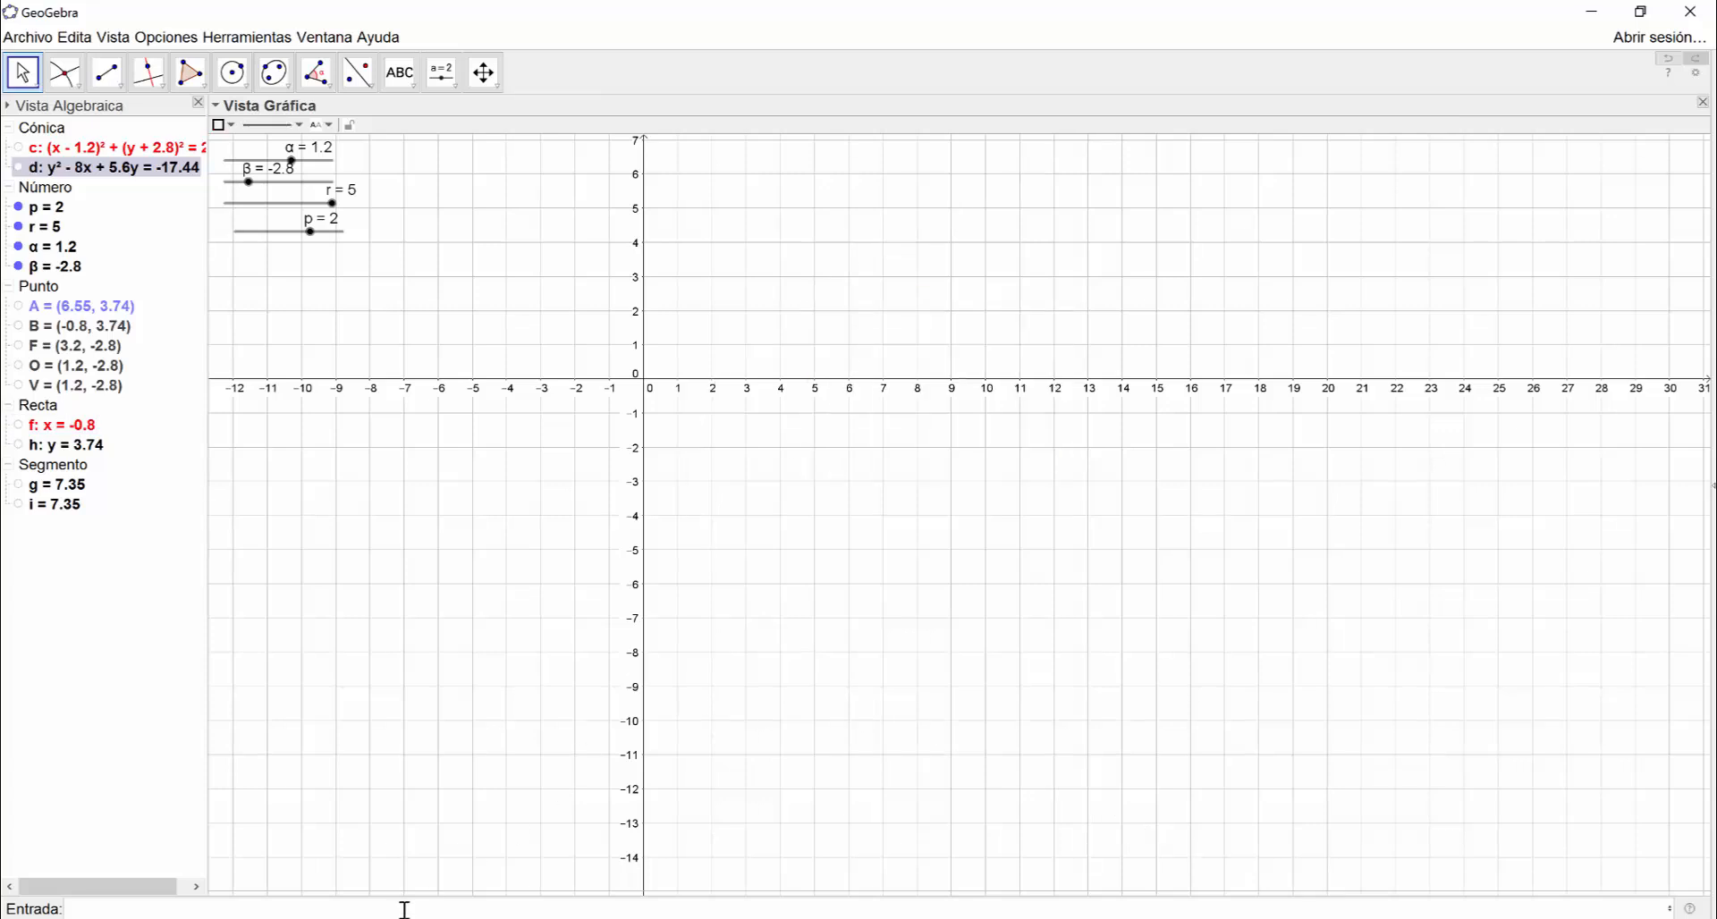
Paste the equation (x-α)^2/a^2 +(y-β)^2/b^2 =1 as input and try to create the ellipse
key(ctrl+v)
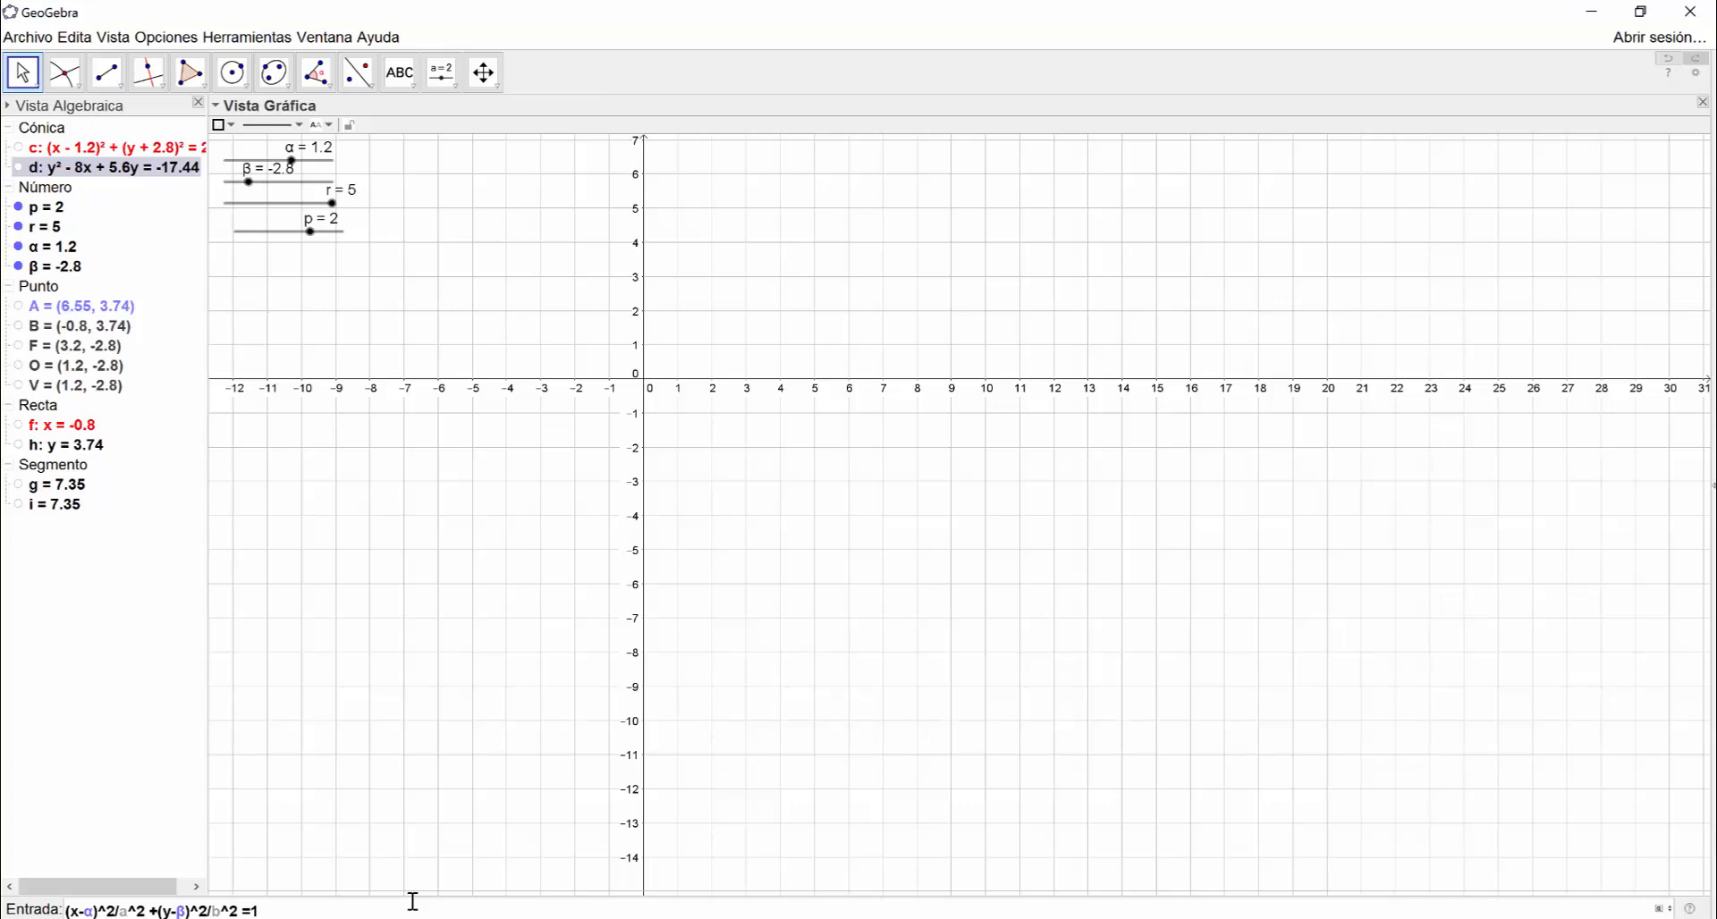
key(Return)
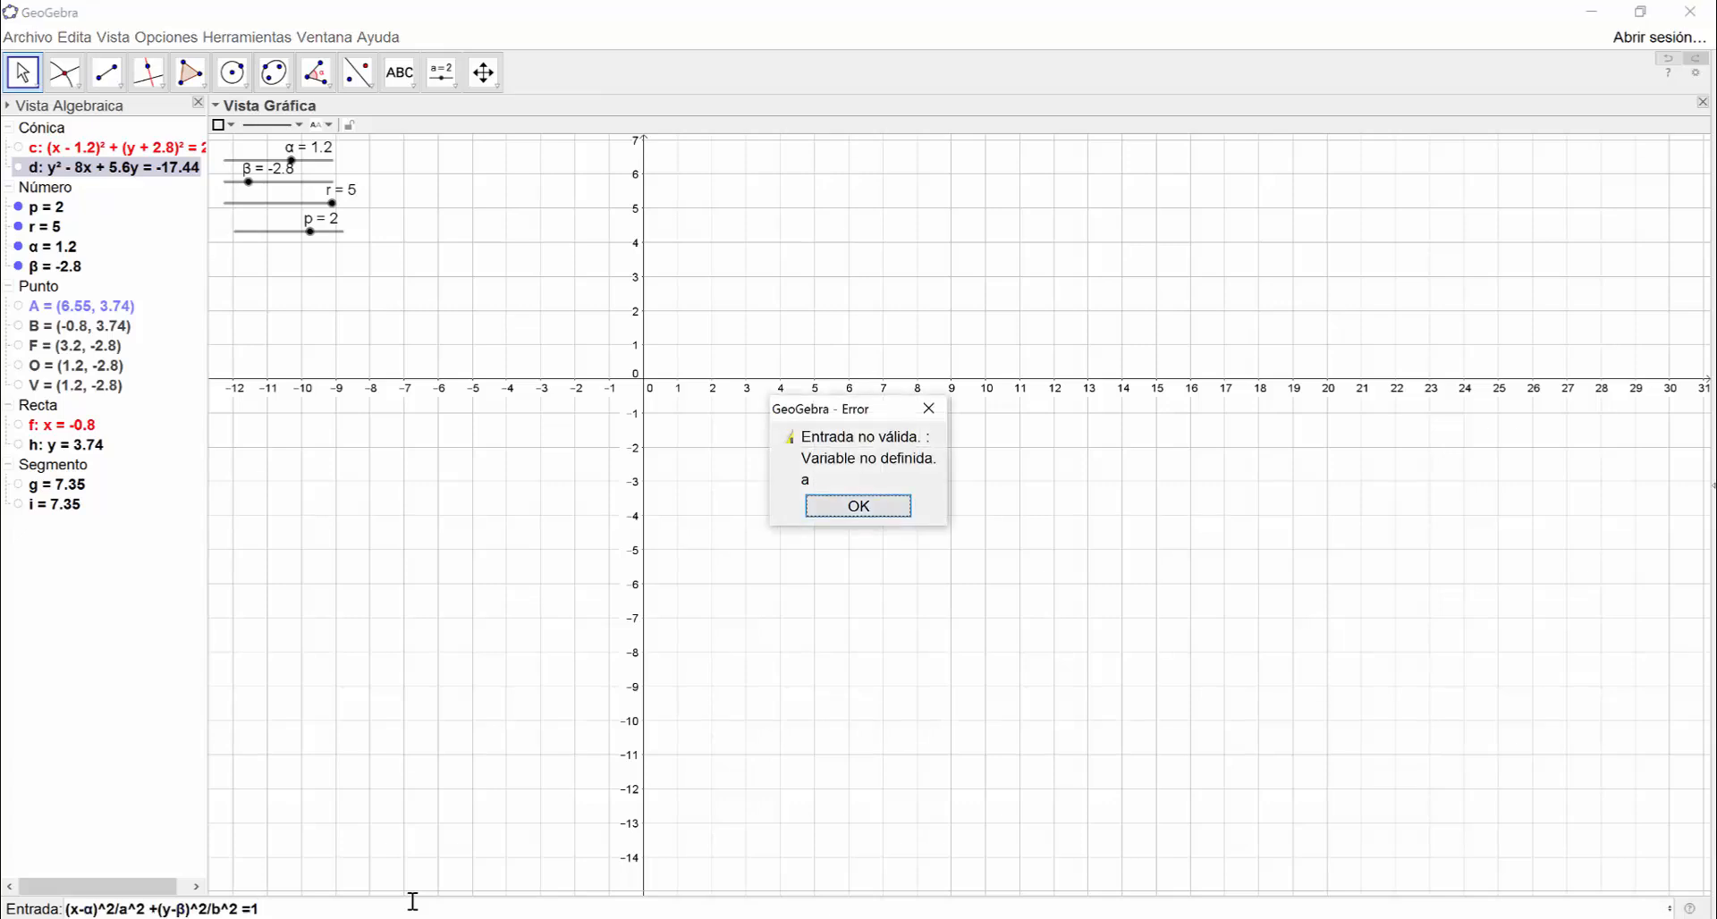
click(868, 512)
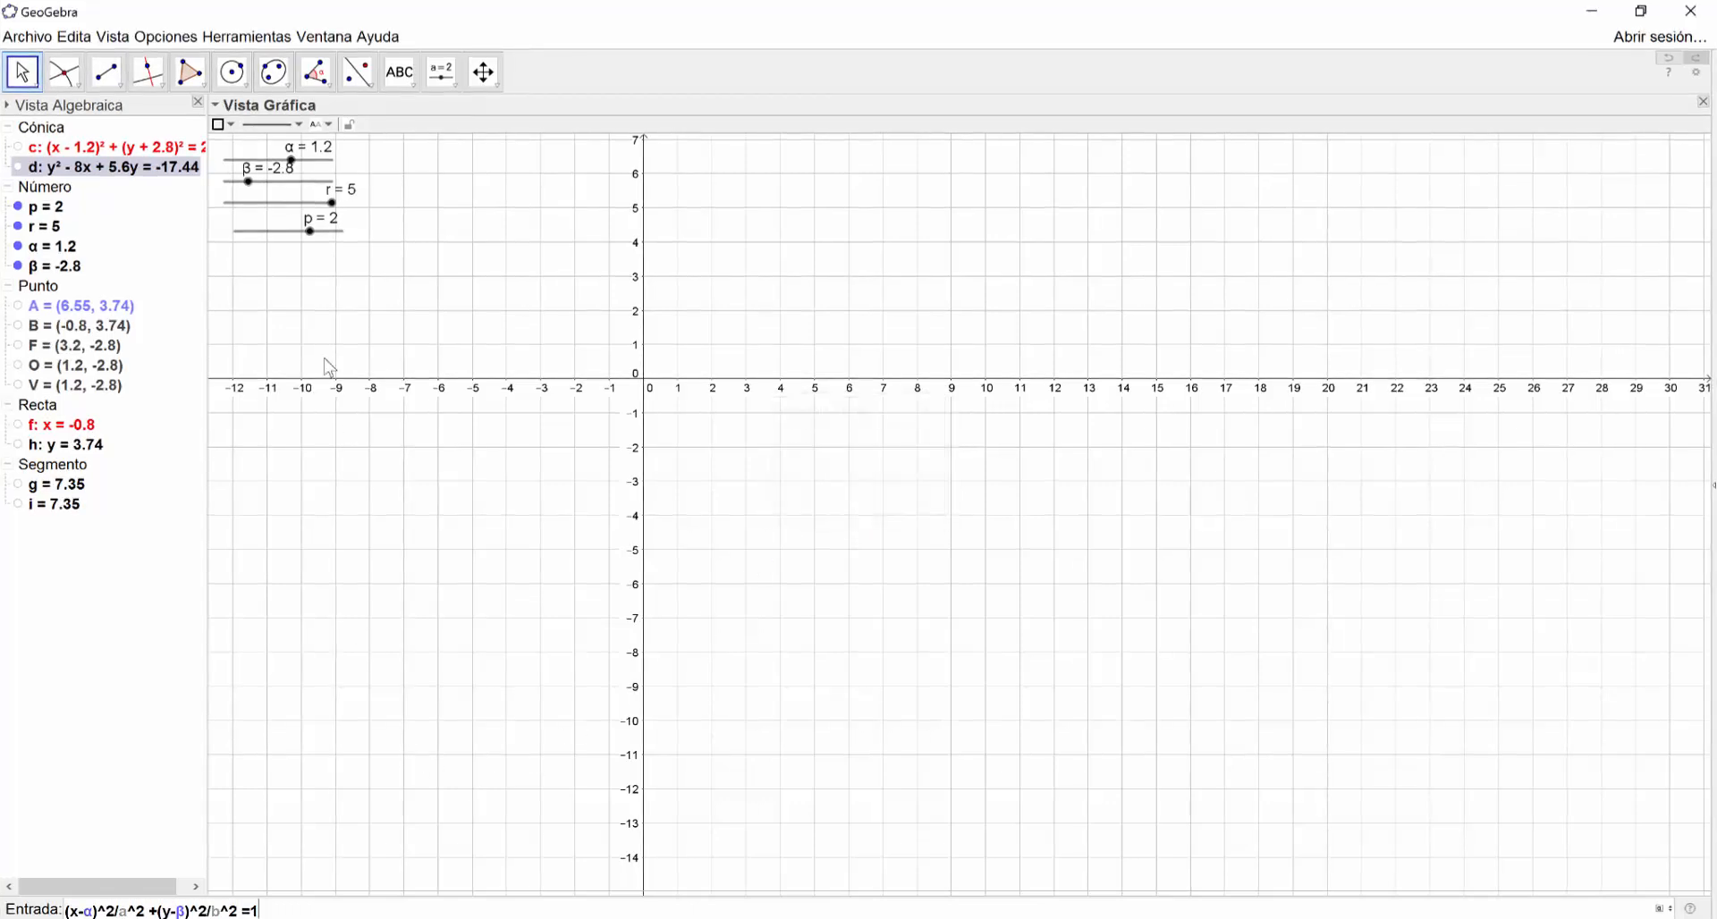
Create number sliders a and b, each ranging from -5 to 5, below the existing sliders
click(441, 72)
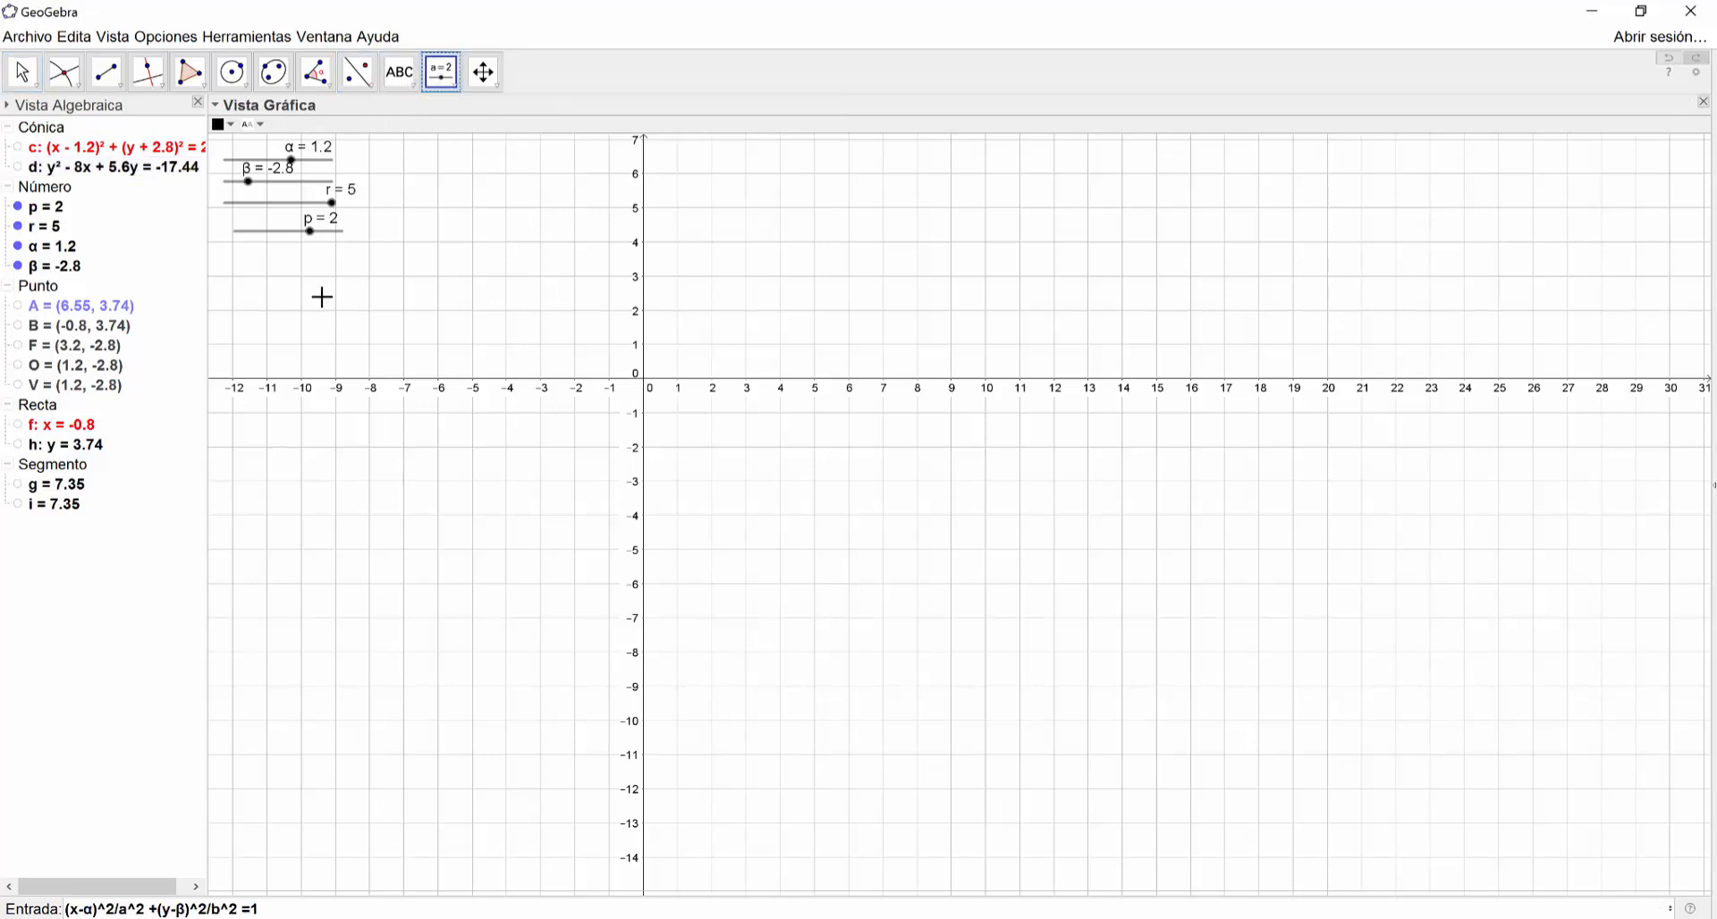
click(260, 287)
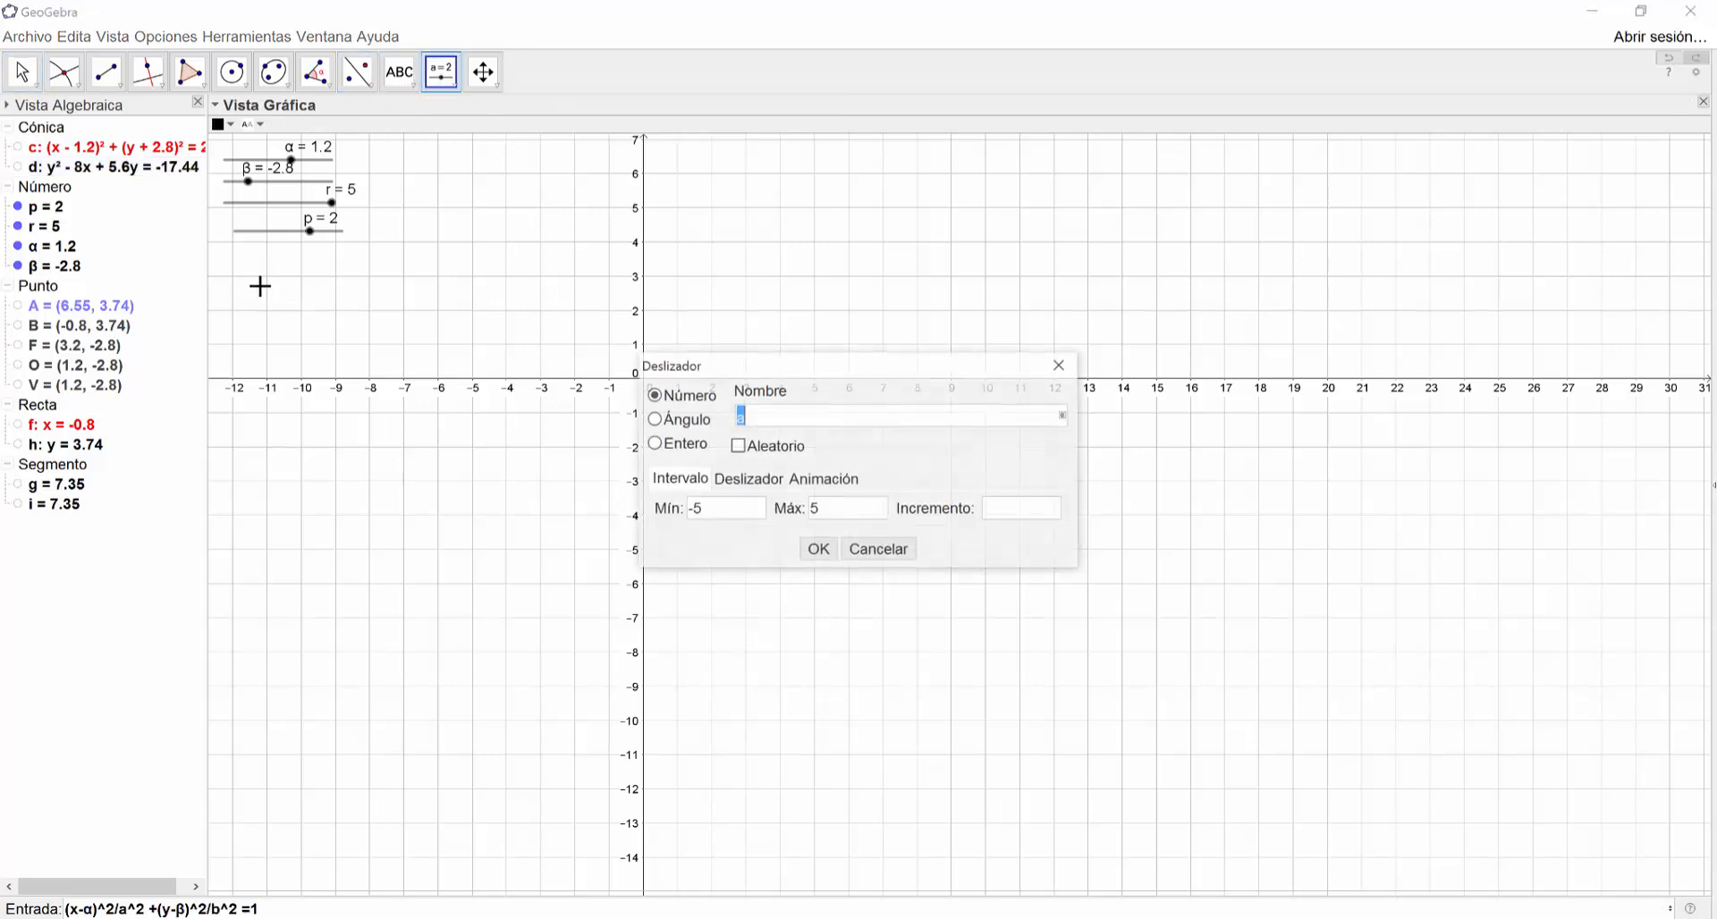
click(824, 550)
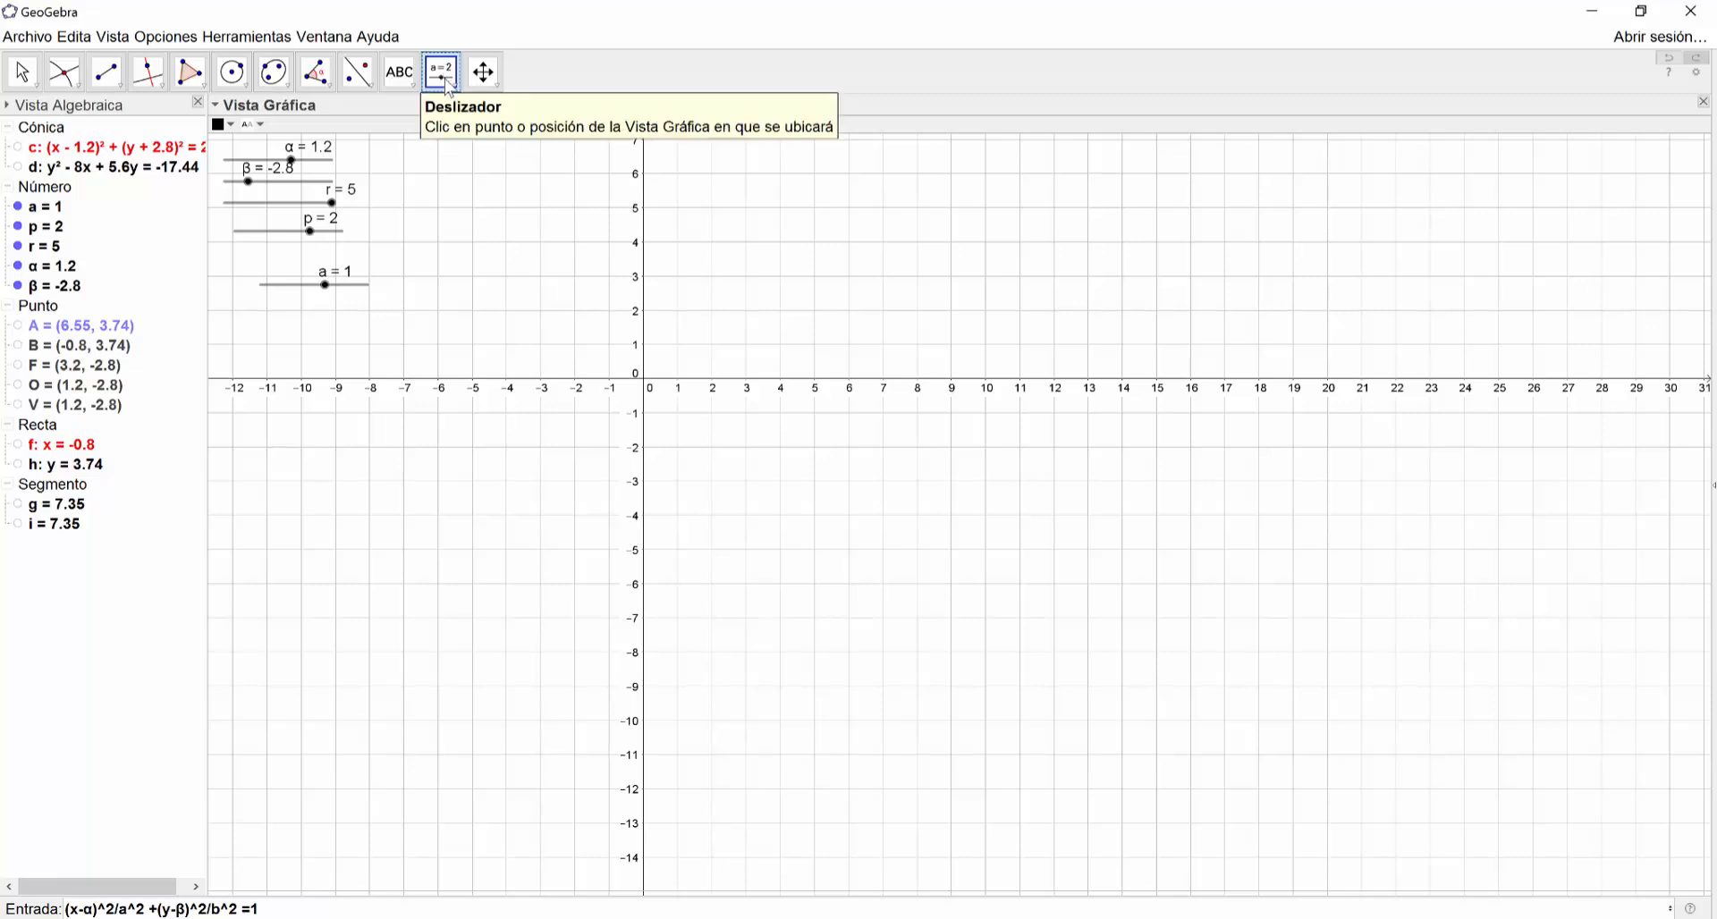
click(257, 344)
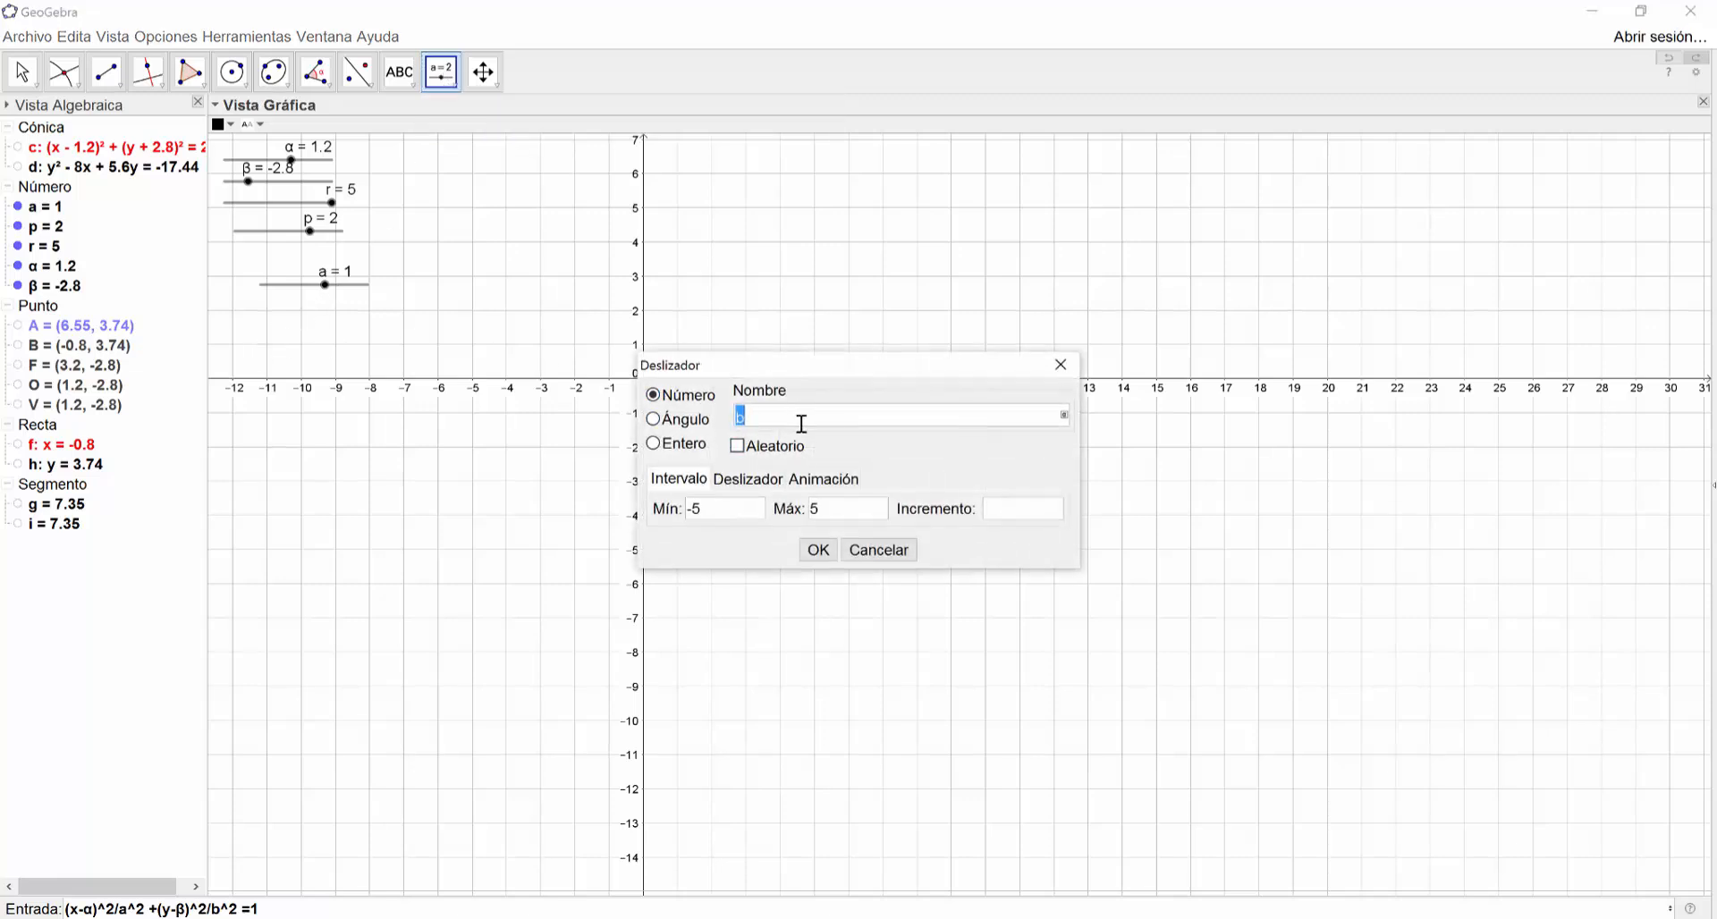
click(817, 550)
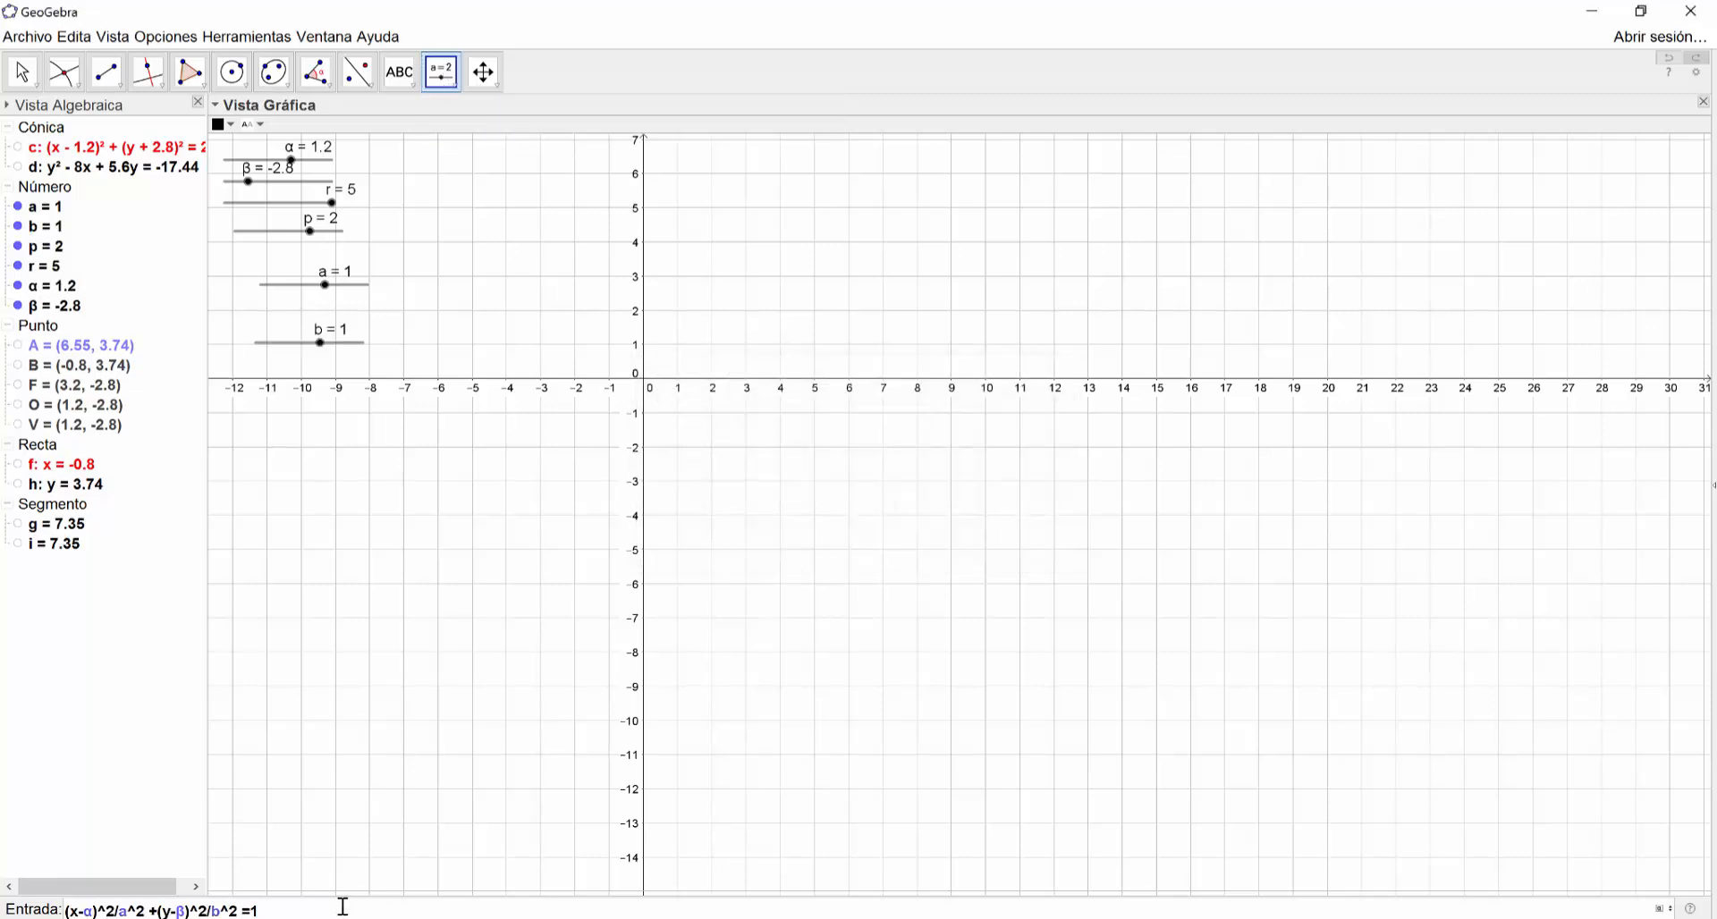
Create the conic from the entered ellipse equation and widen the algebra view enough to show its full equation
key(Return)
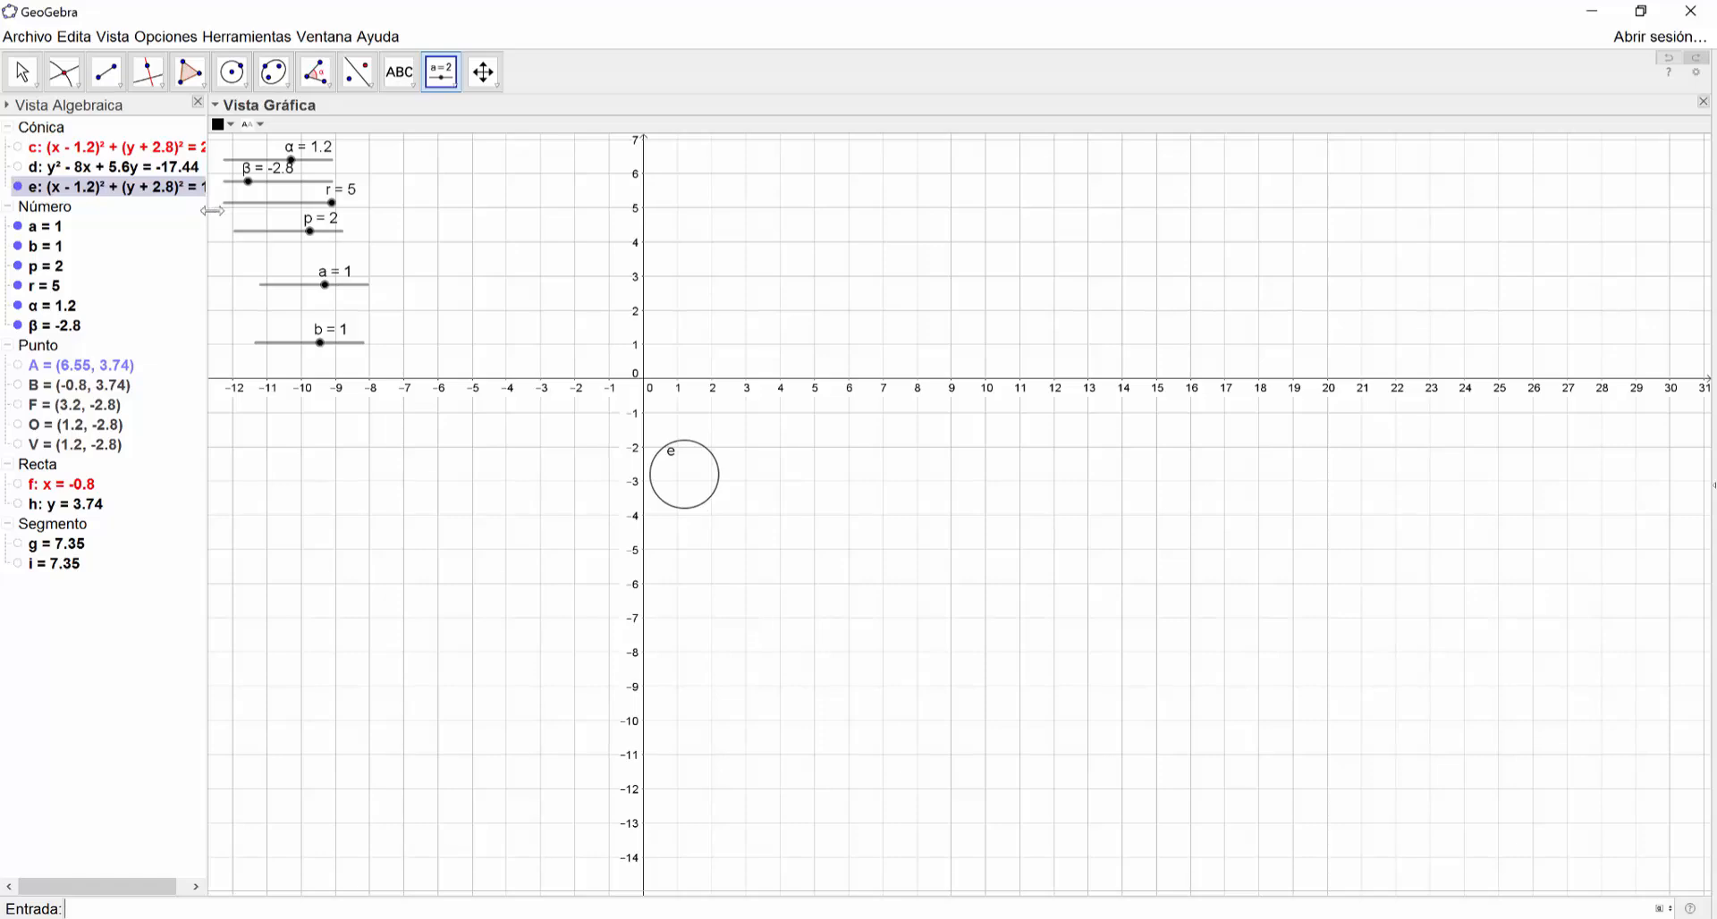
drag(212, 210, 274, 210)
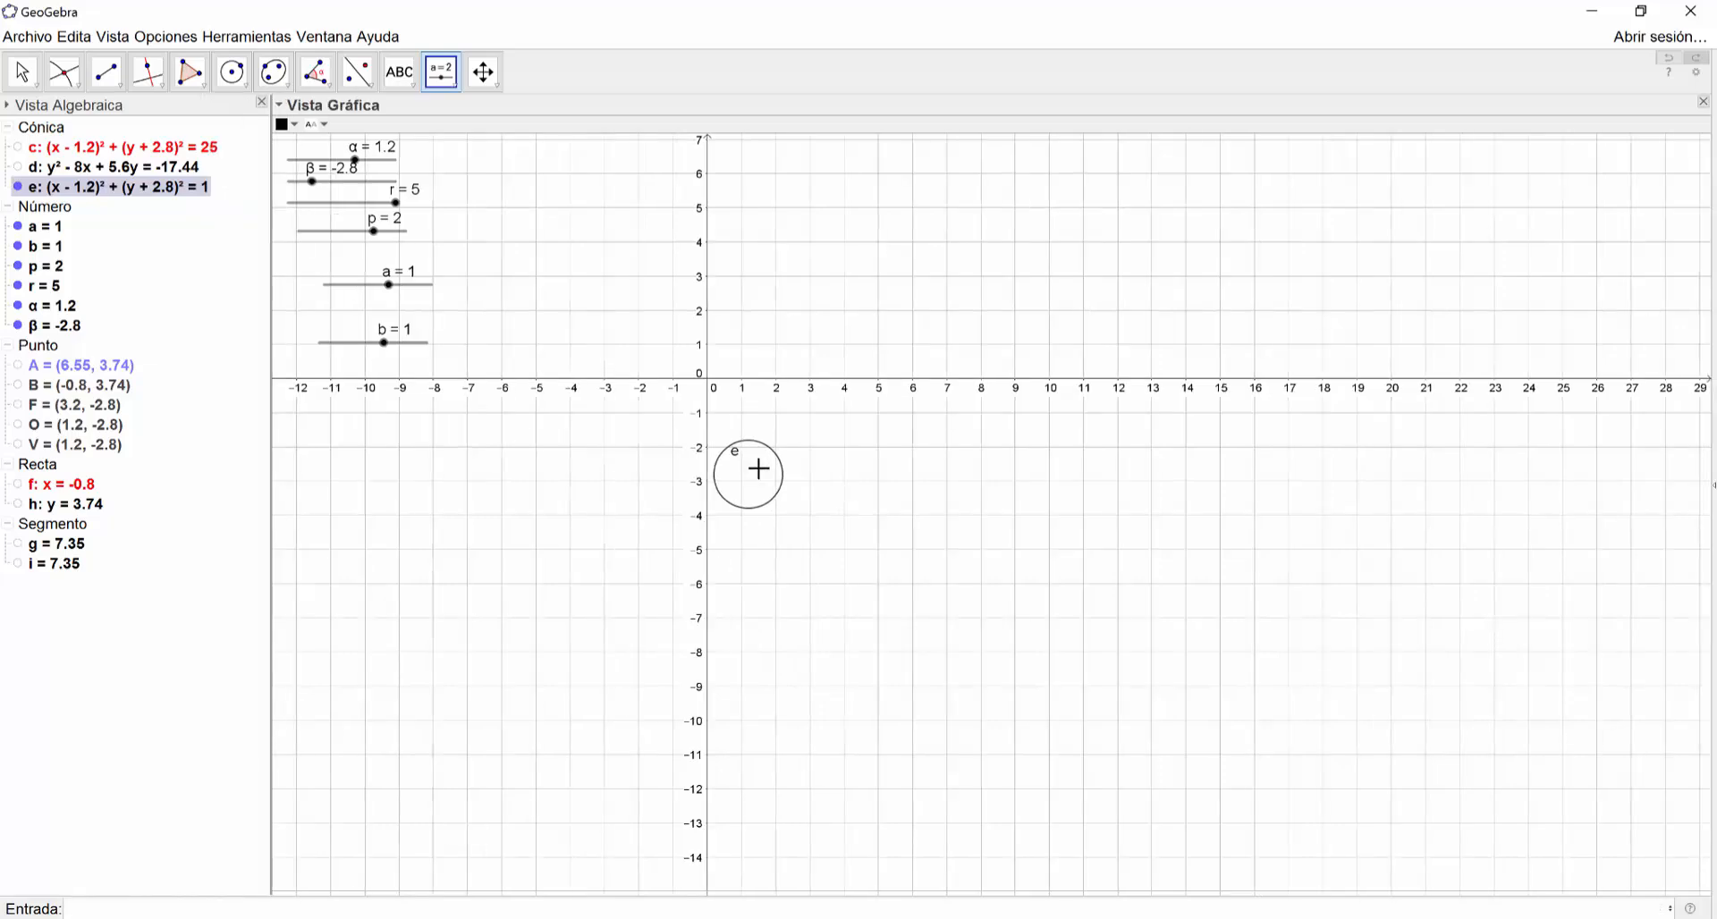
Set slider a to 3.35 and slider b to 1.85 to stretch conic e into a horizontal ellipse
scroll(762, 469, up, 4)
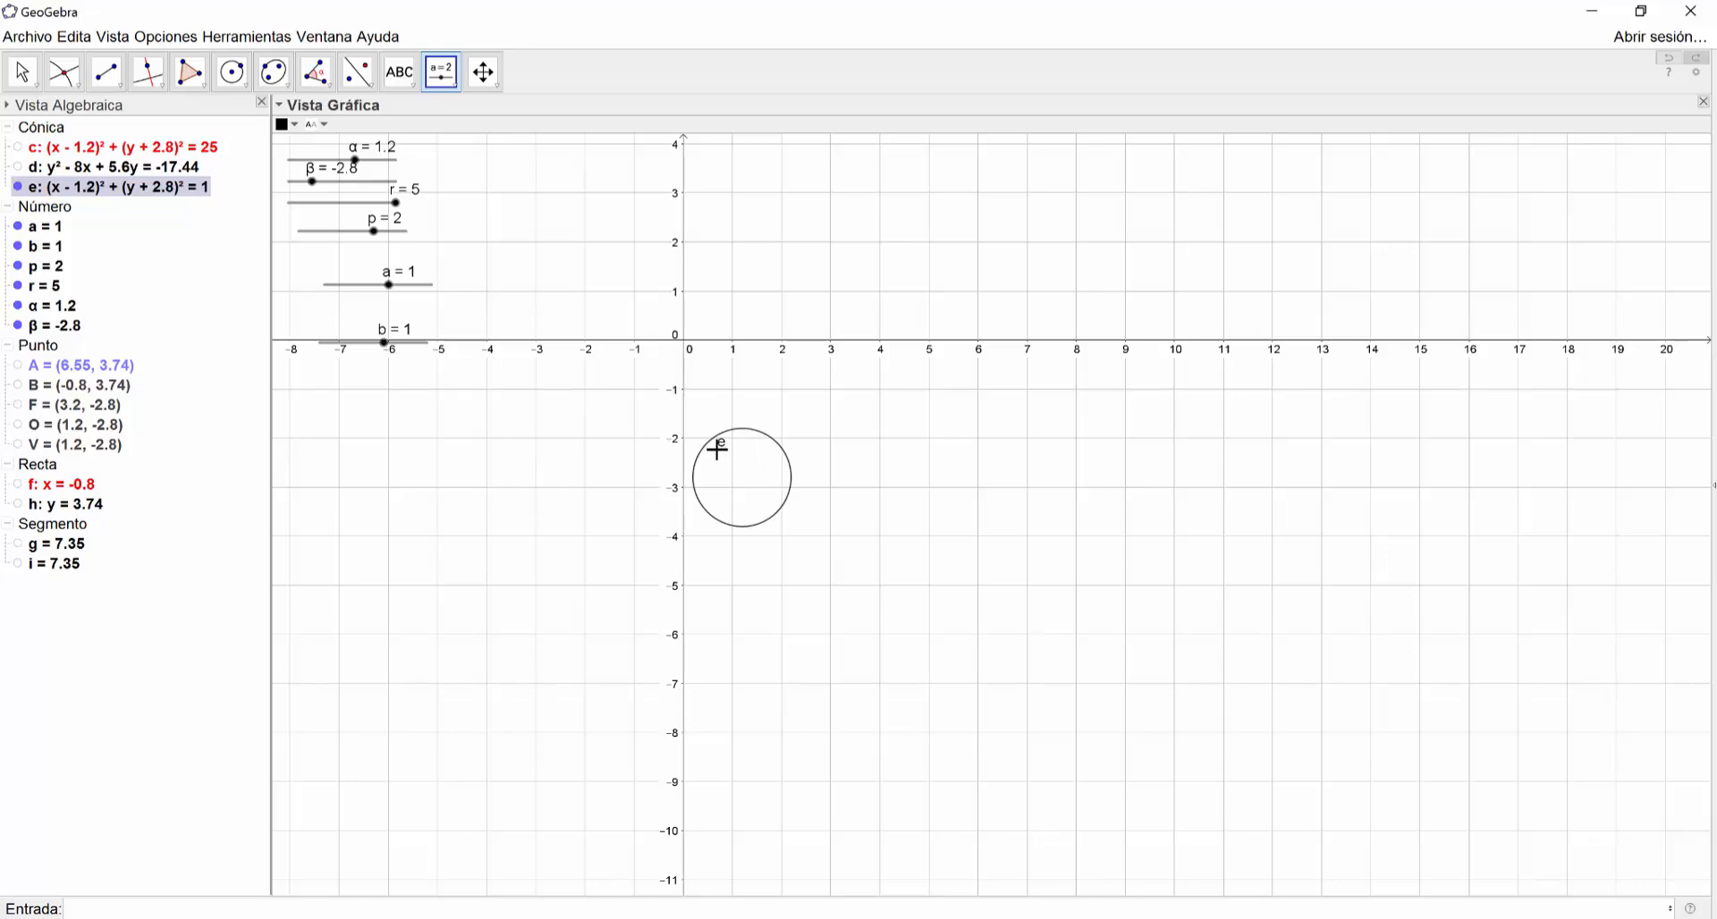
scroll(717, 448, down, 2)
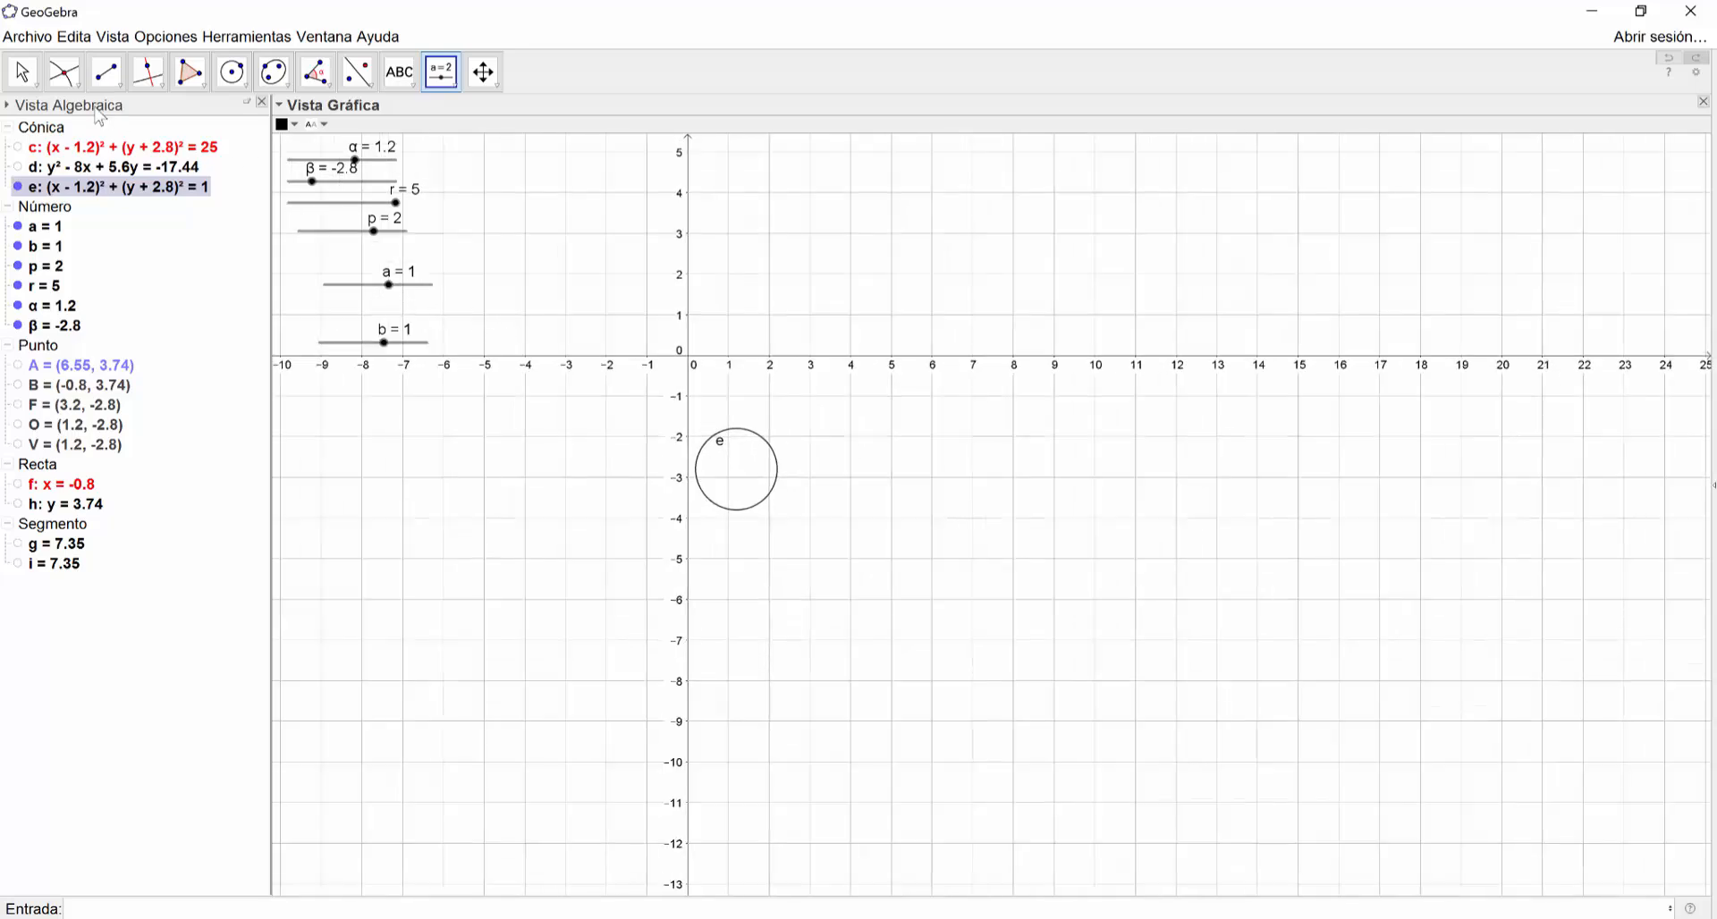
click(23, 72)
click(389, 285)
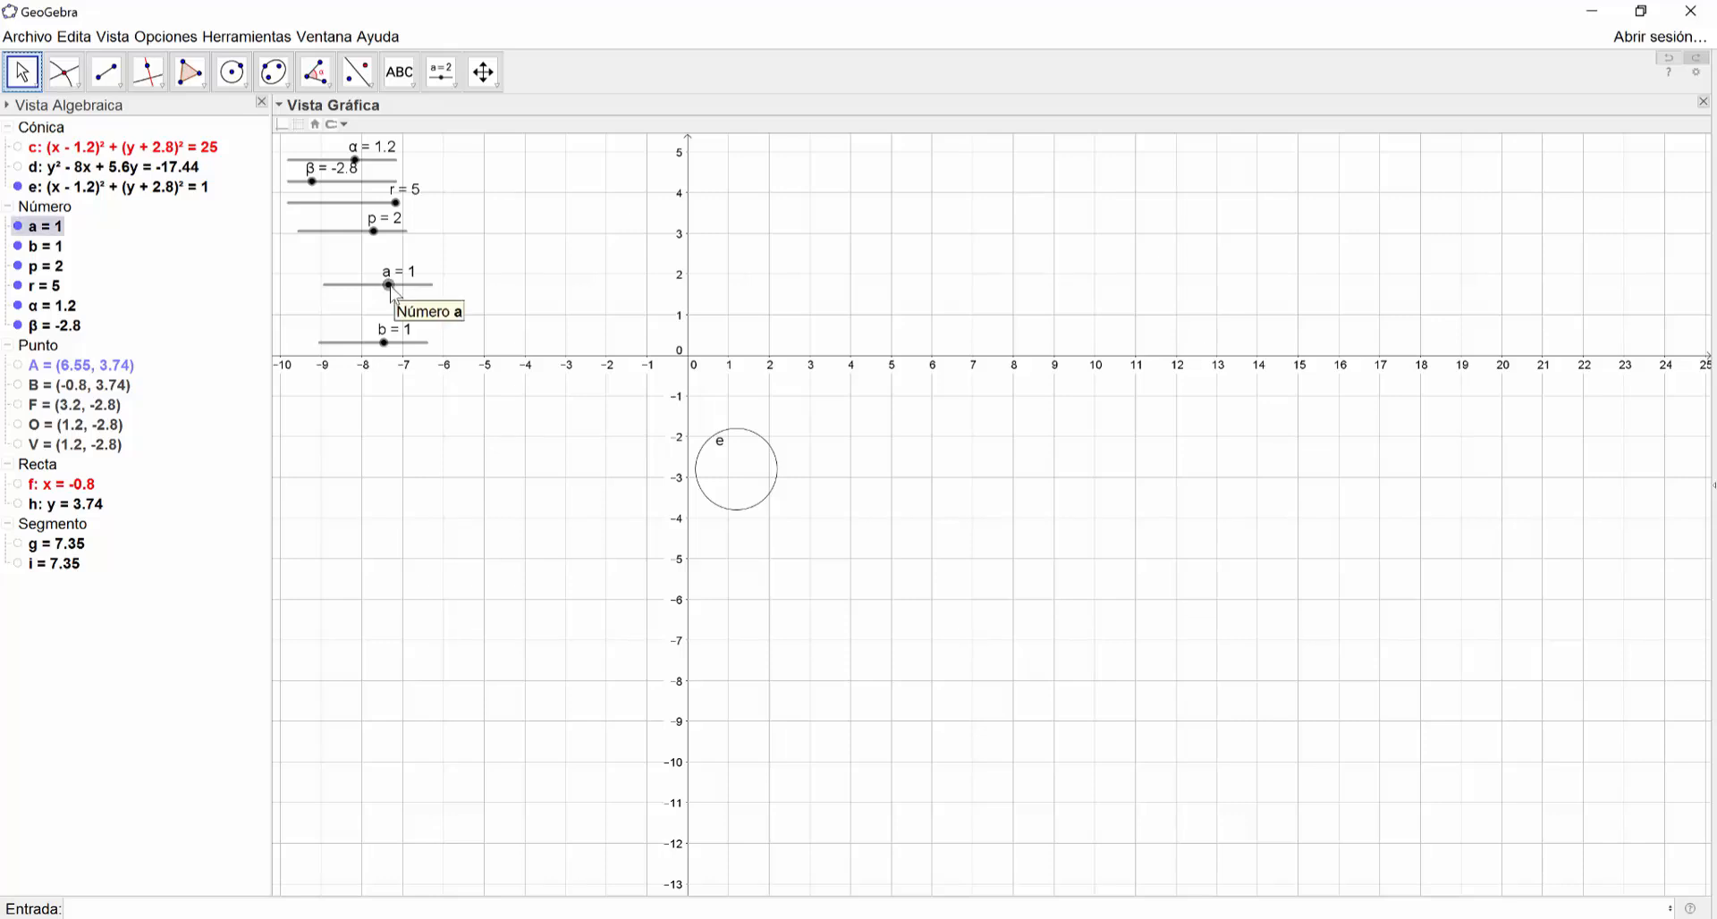
drag(389, 286, 414, 285)
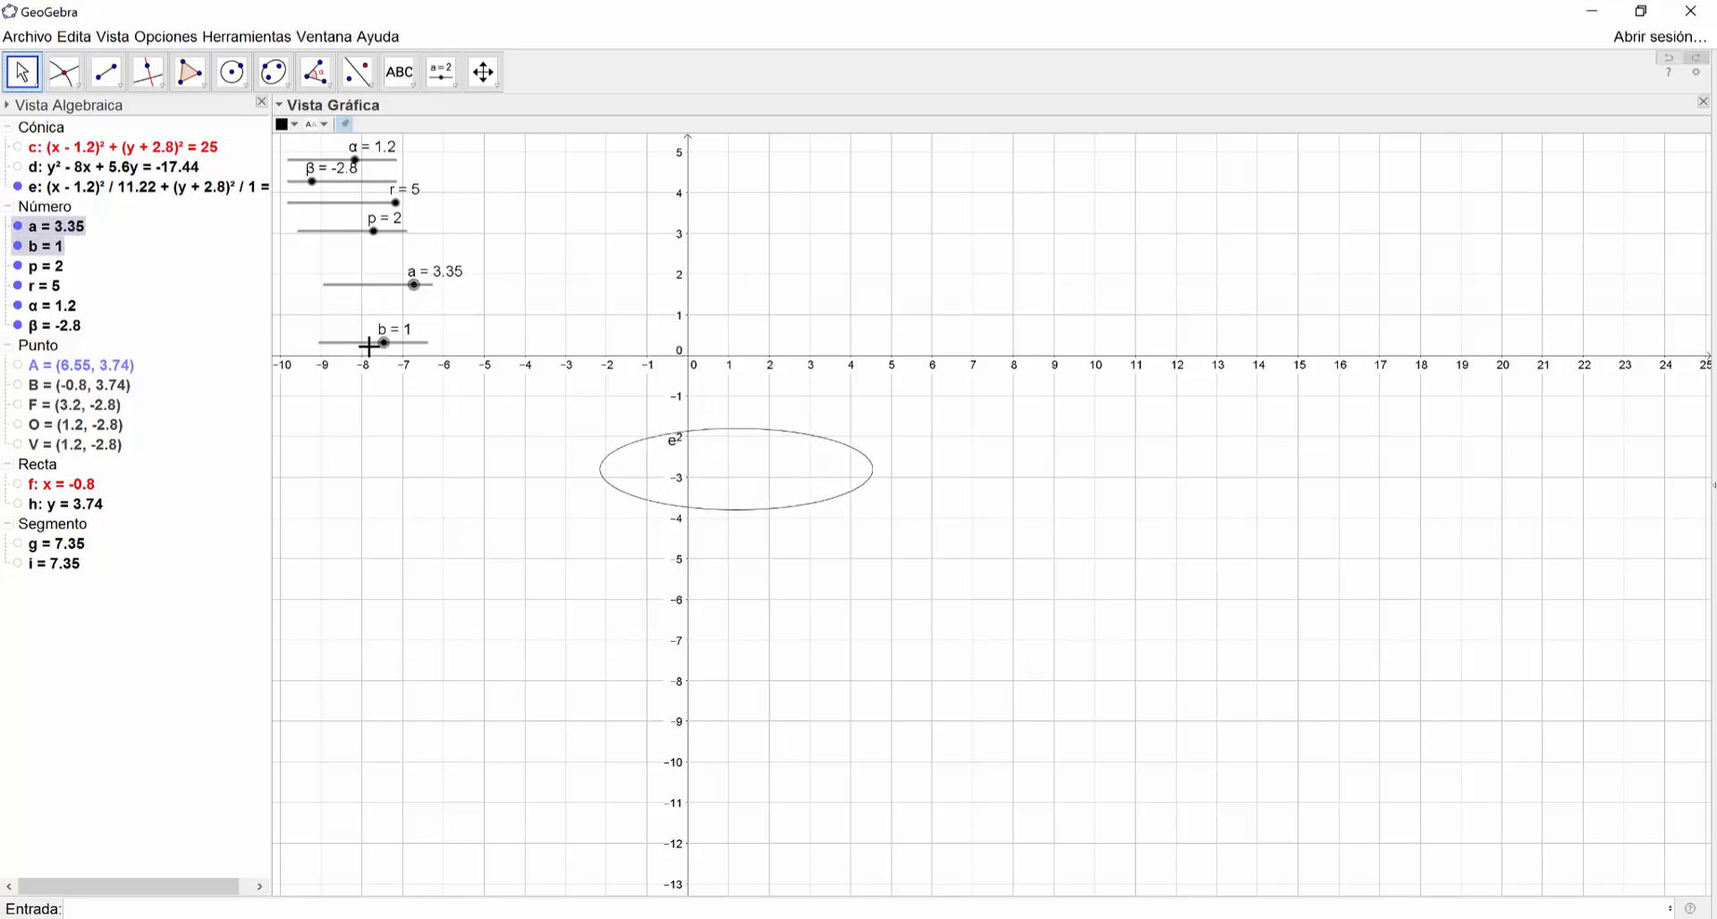
drag(385, 345, 393, 345)
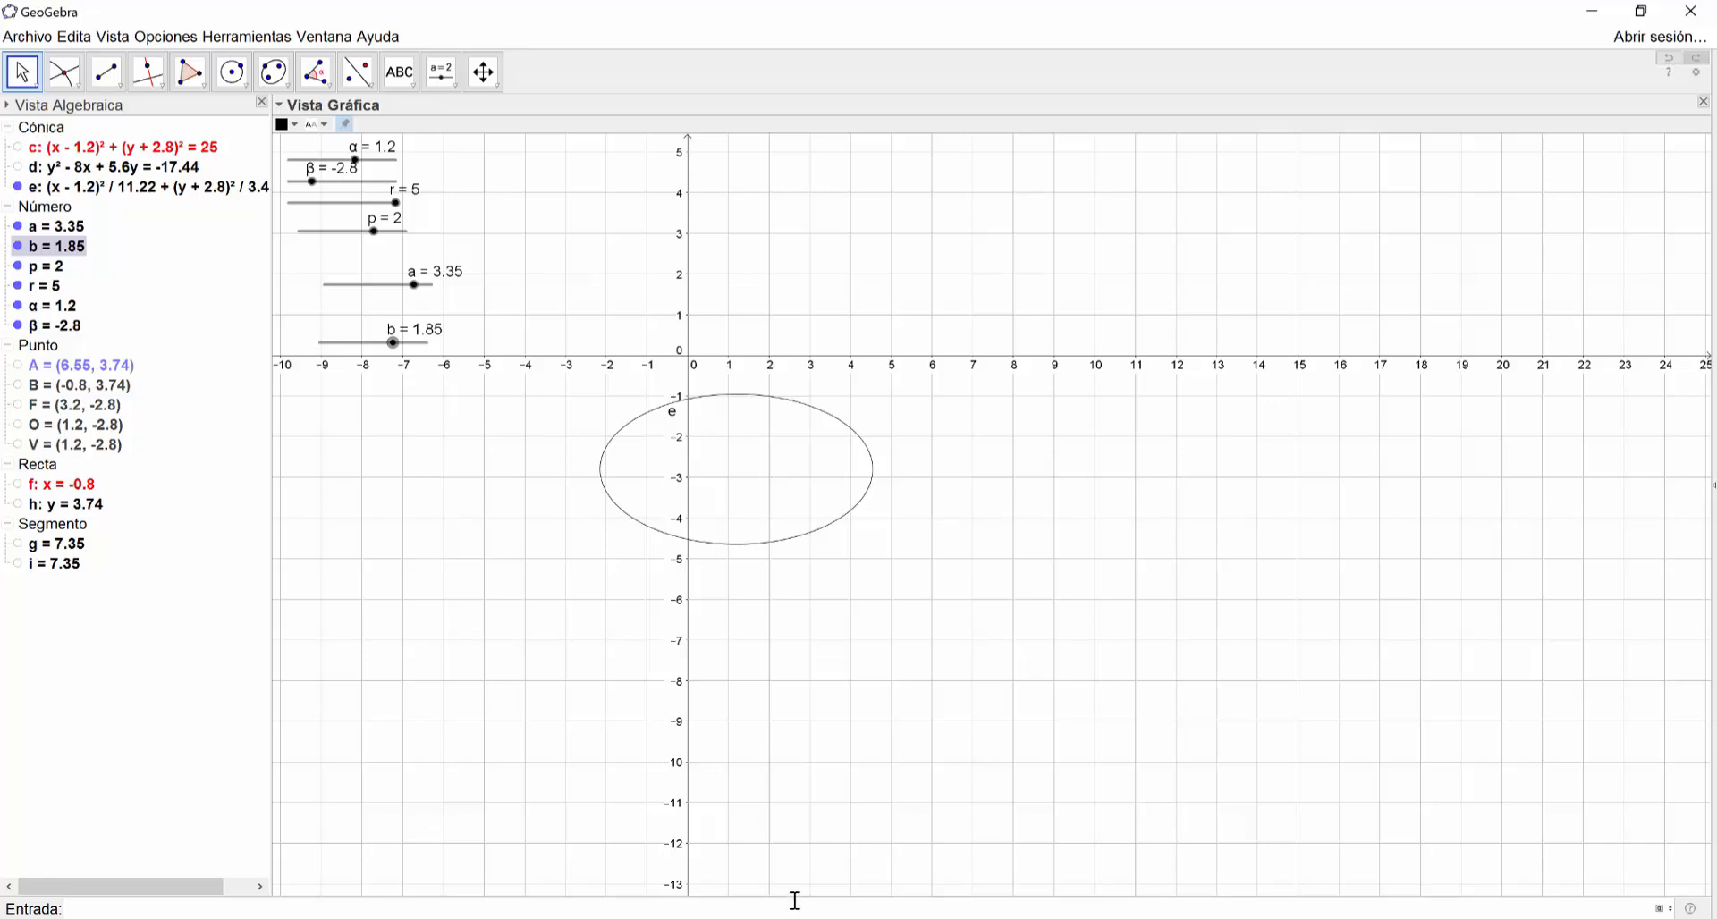
Create the vertices of ellipse e with the command Vértices[e]
text(r)
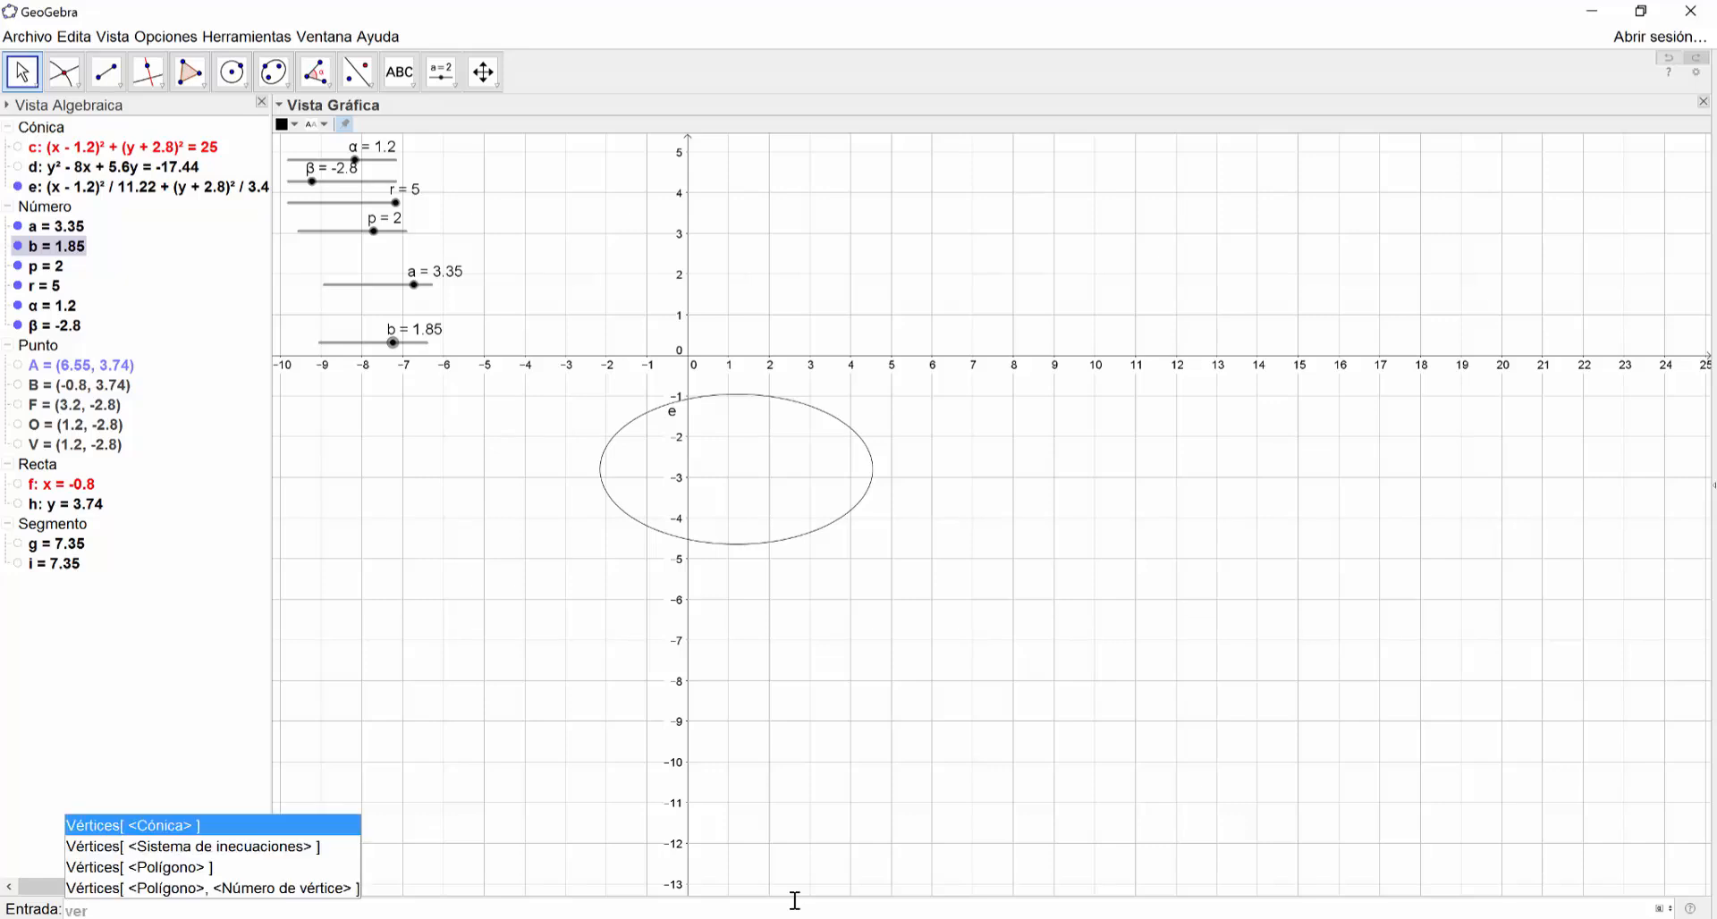
key(Return)
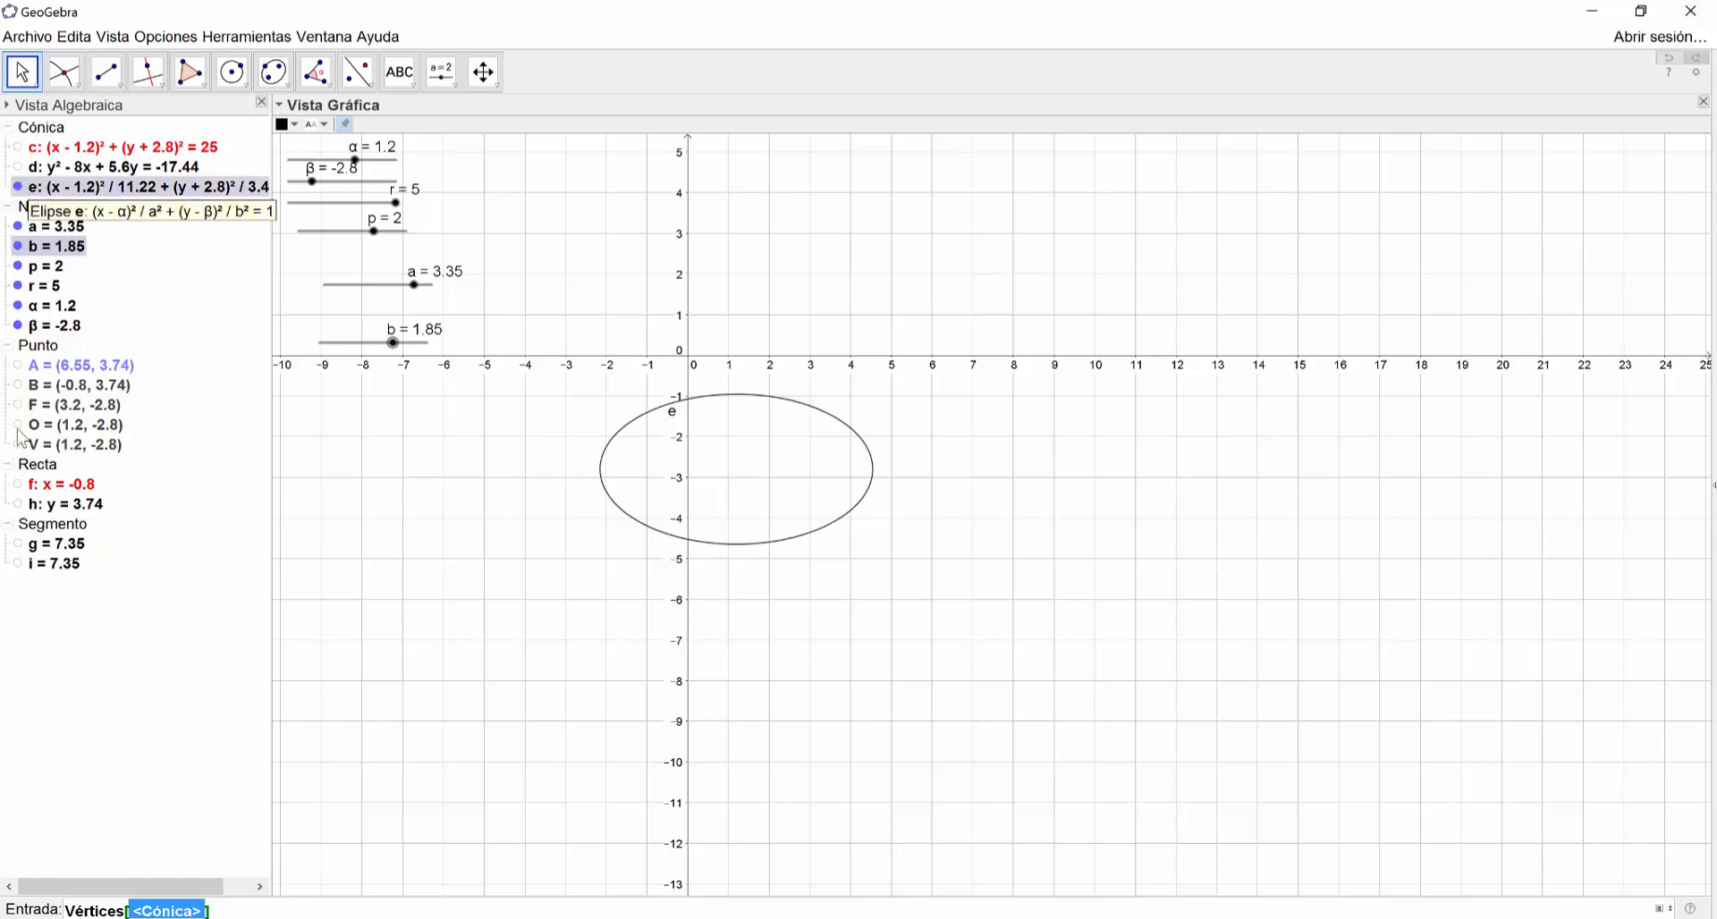
text(e)
key(Return)
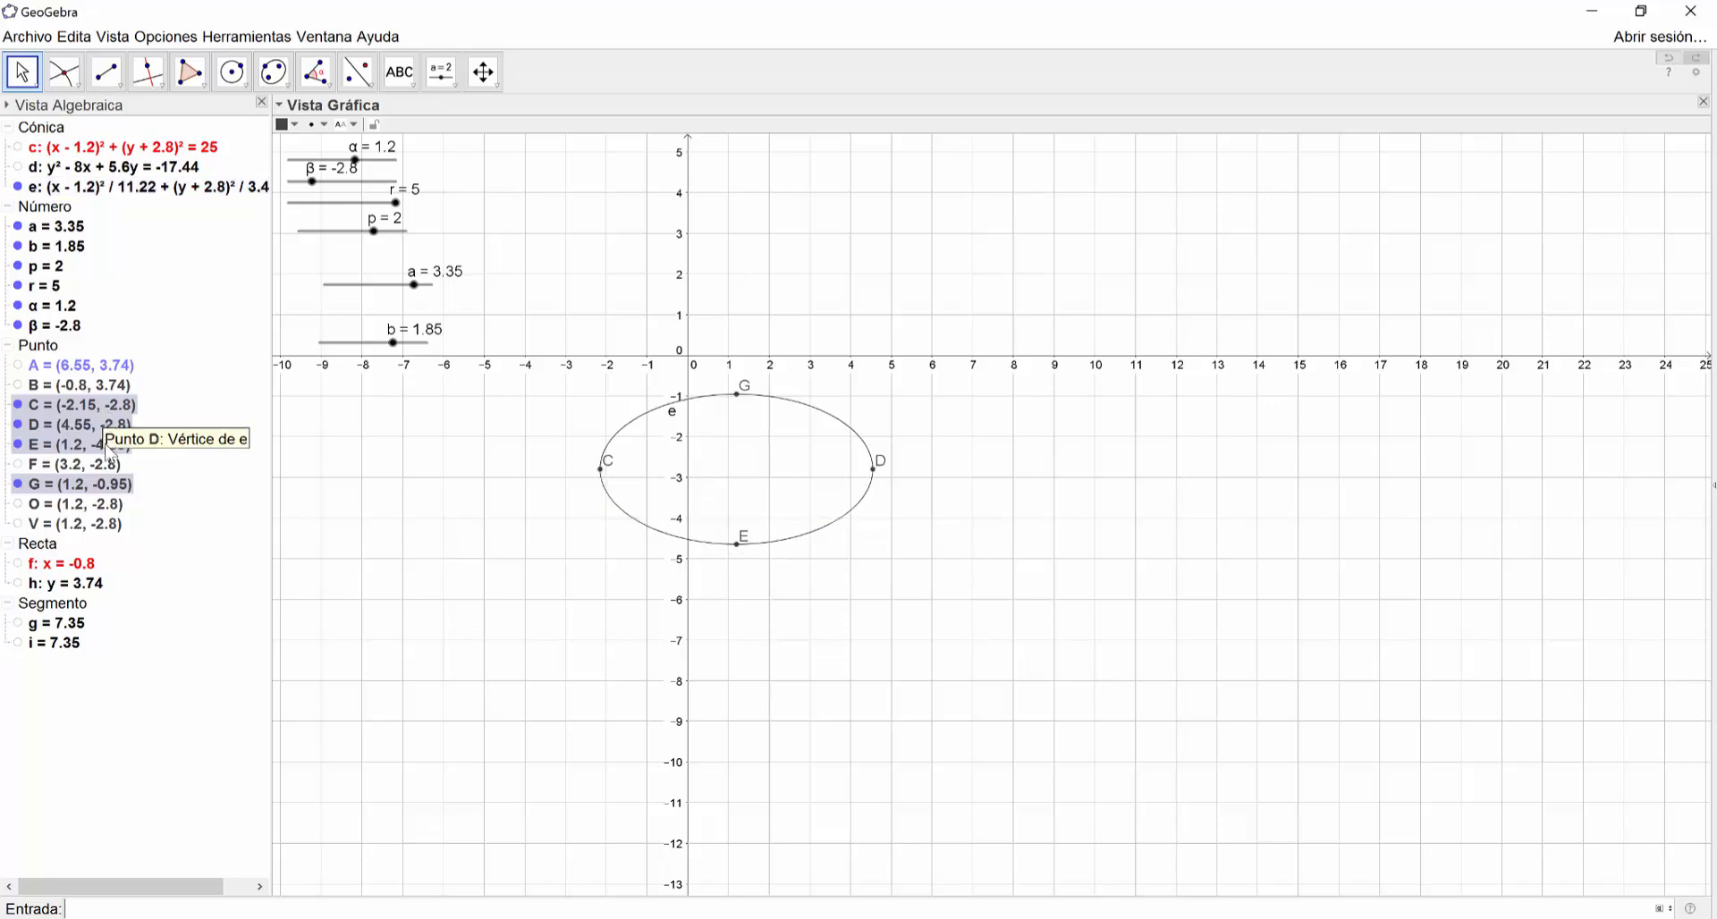
Create the foci of ellipse e with the command Foco[e]
click(448, 911)
text(fo)
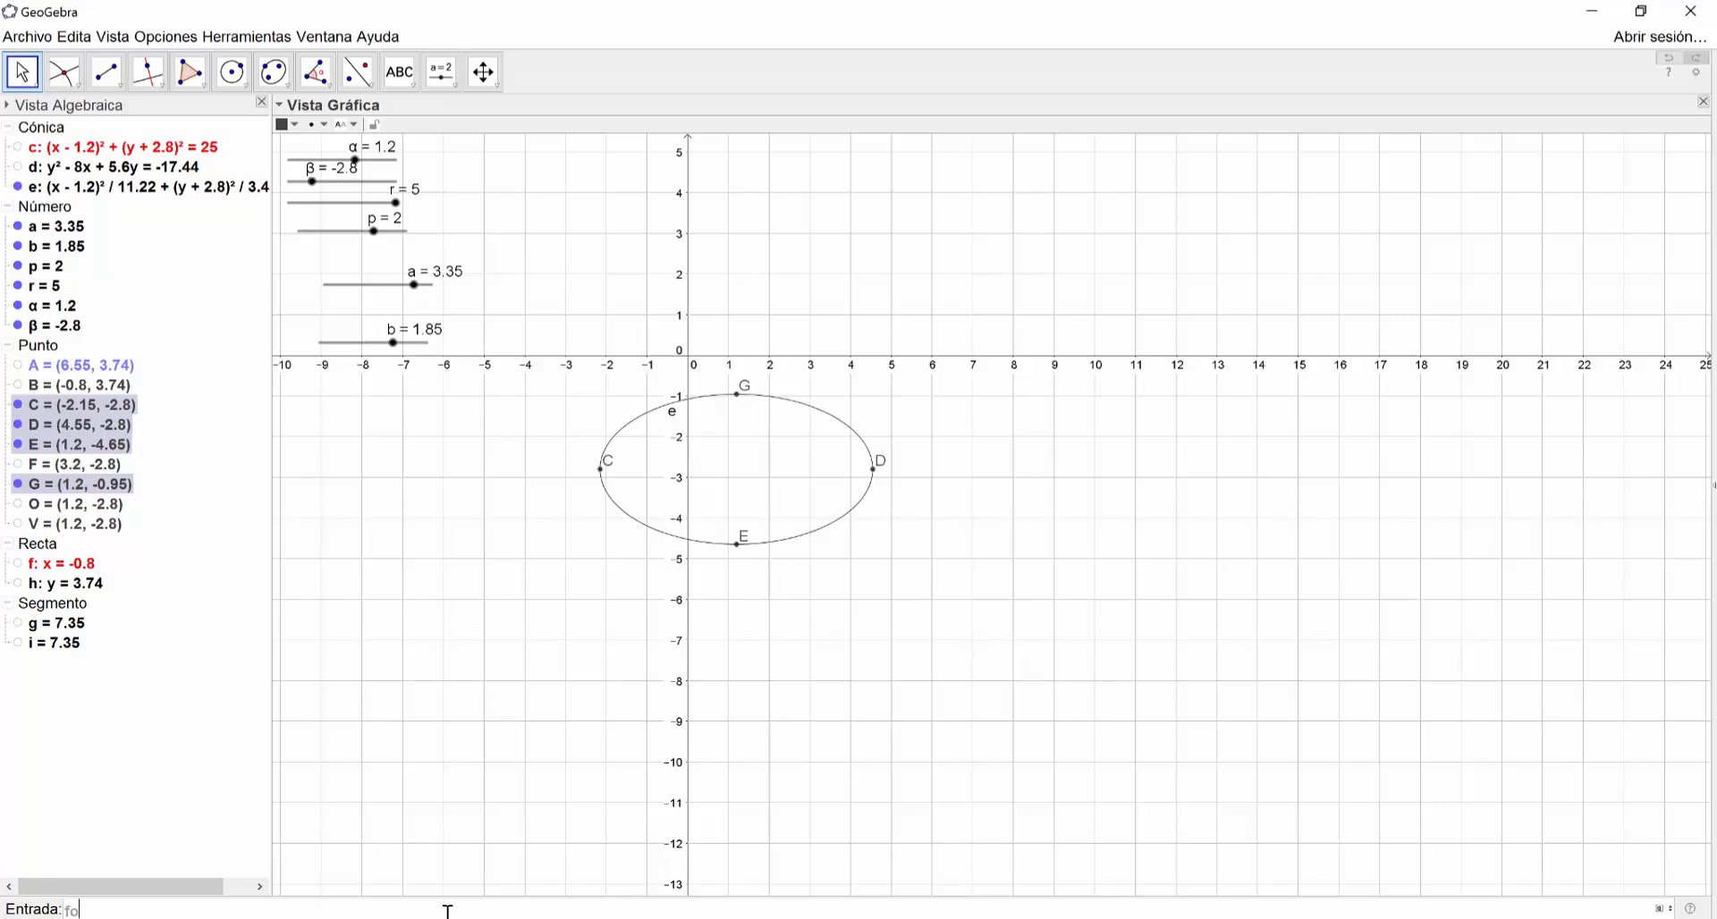
text(co)
key(Return)
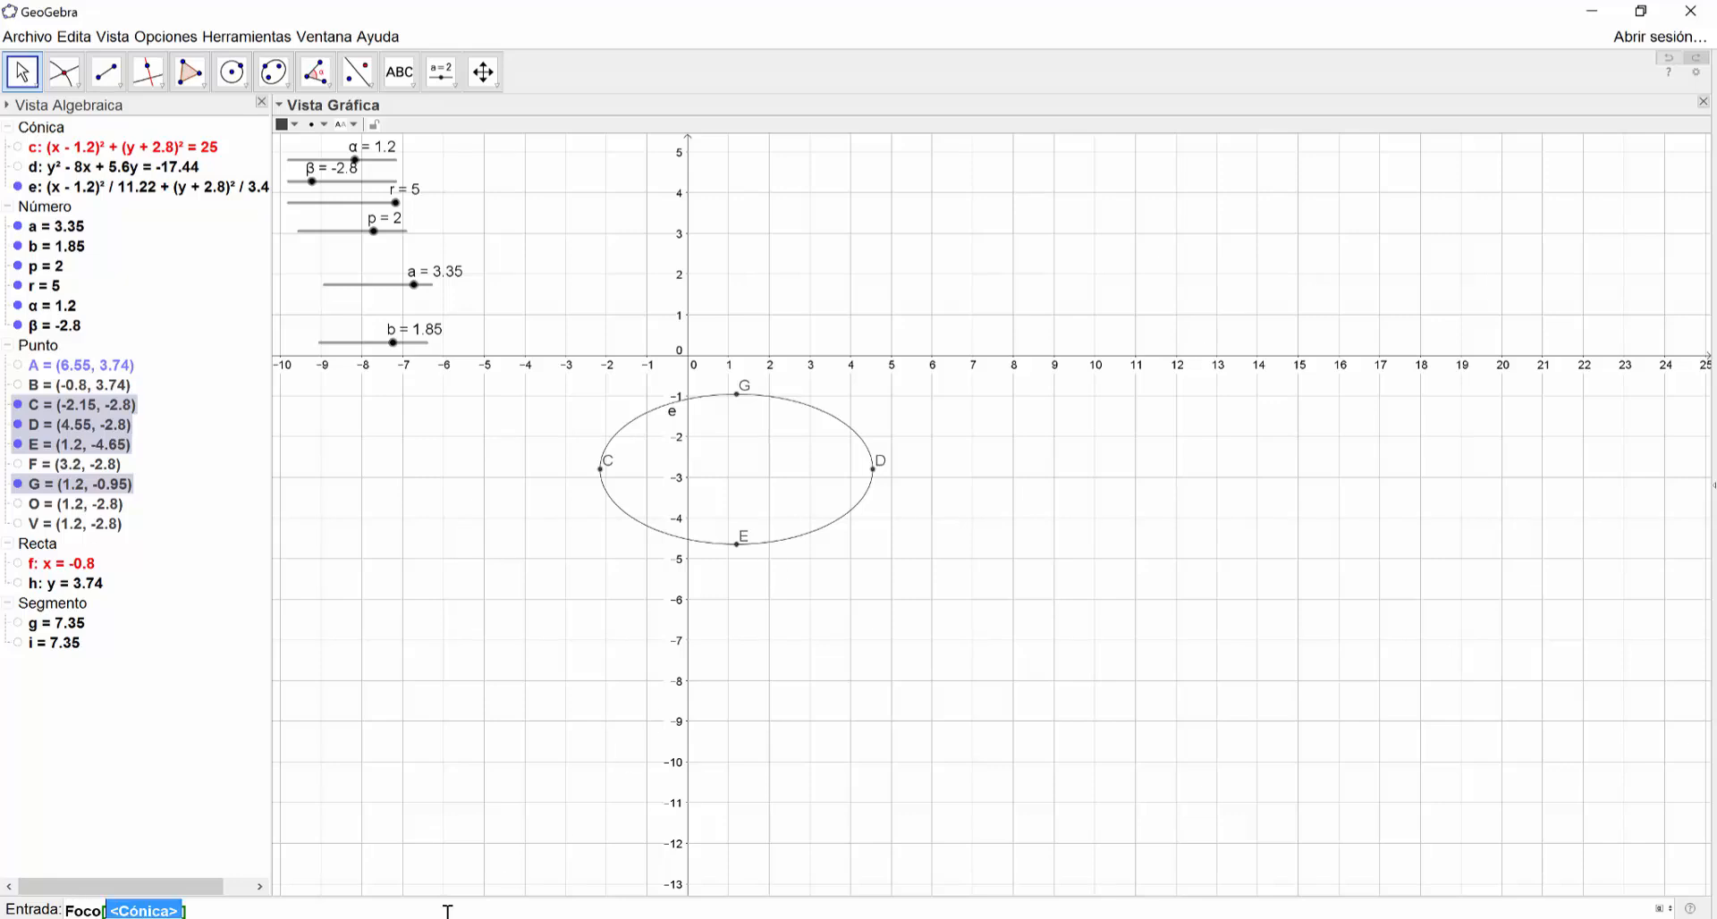
text(e)
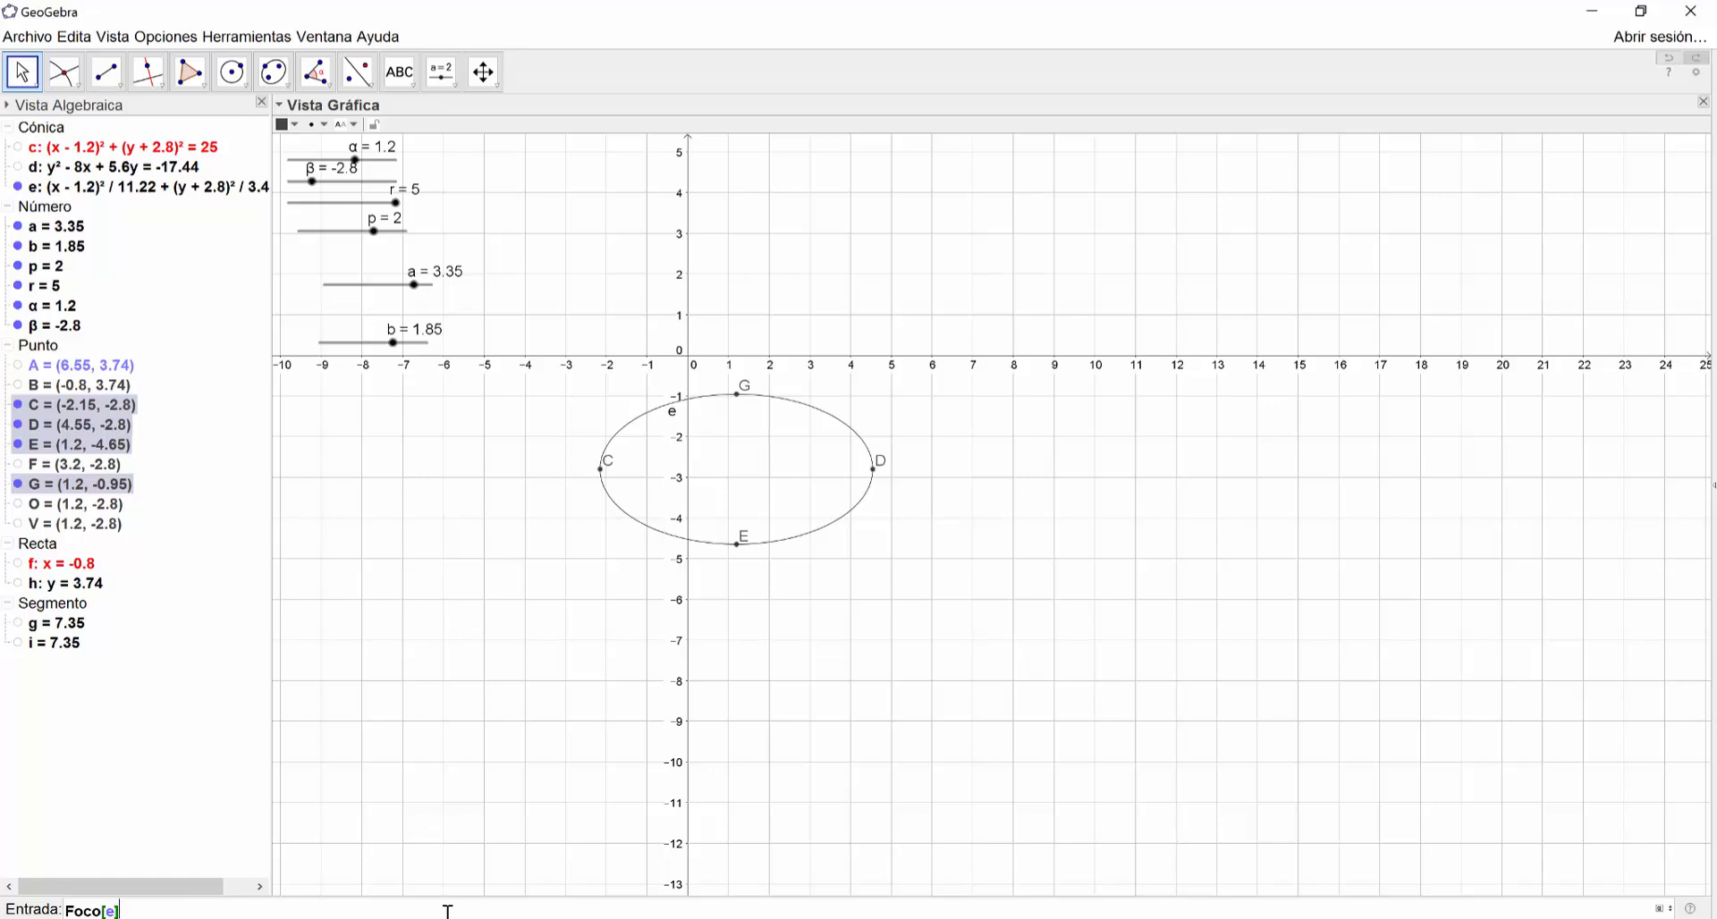
key(Return)
scroll(836, 474, up, 3)
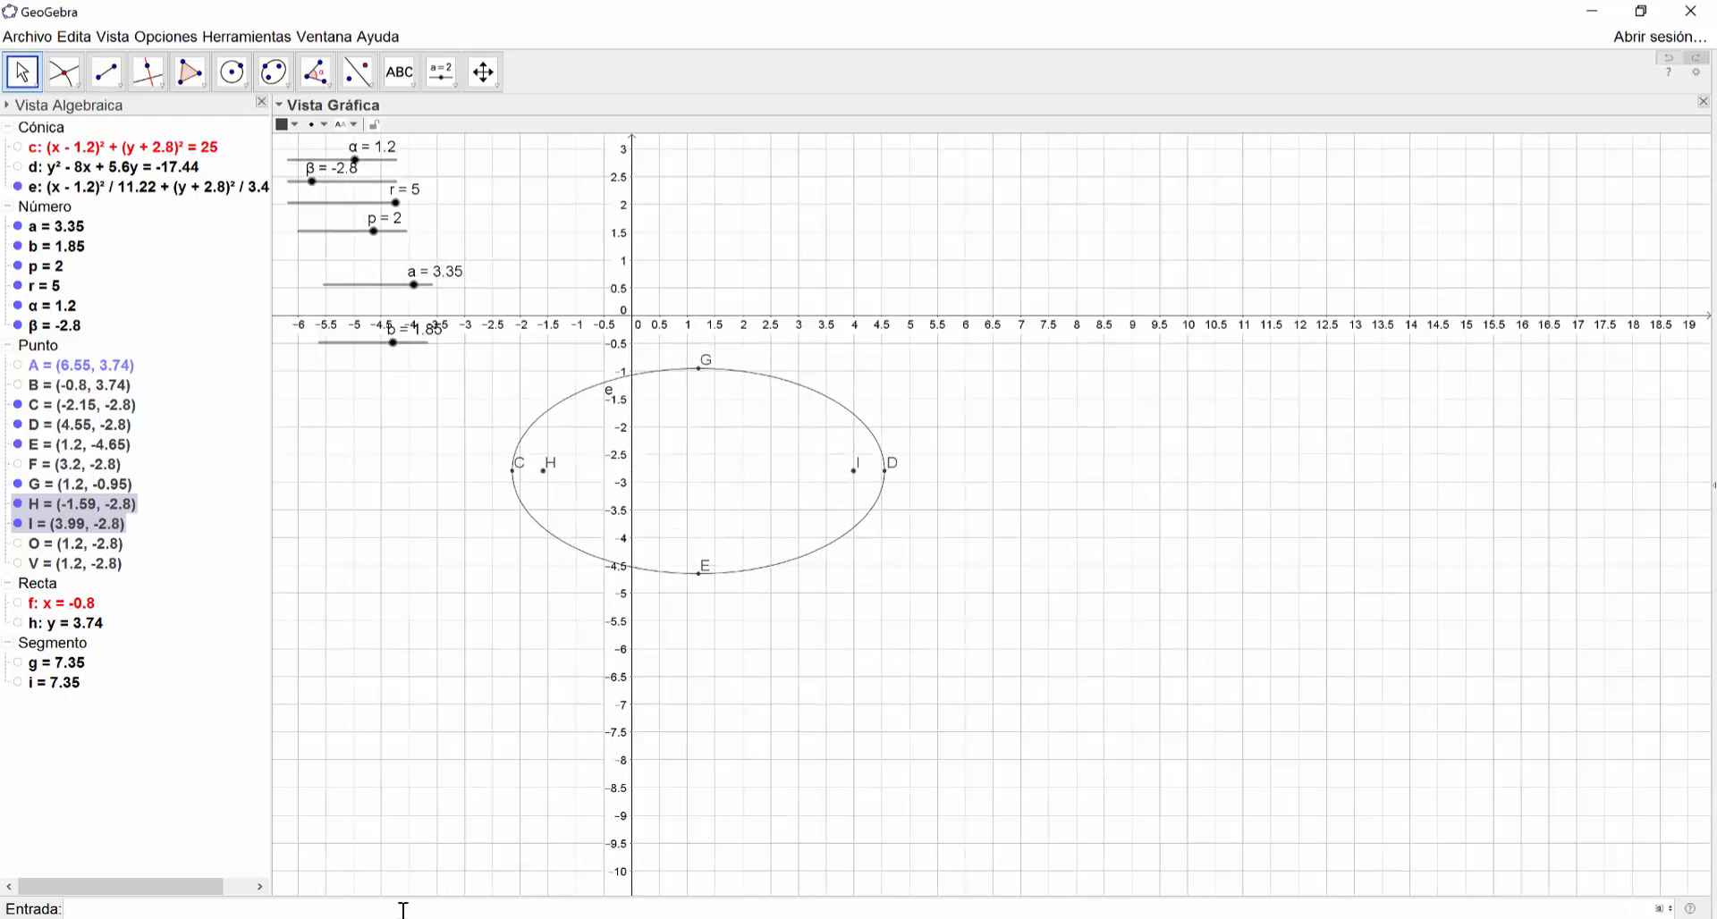
Create the centre point of ellipse e with the command Centro[e]
text(cen)
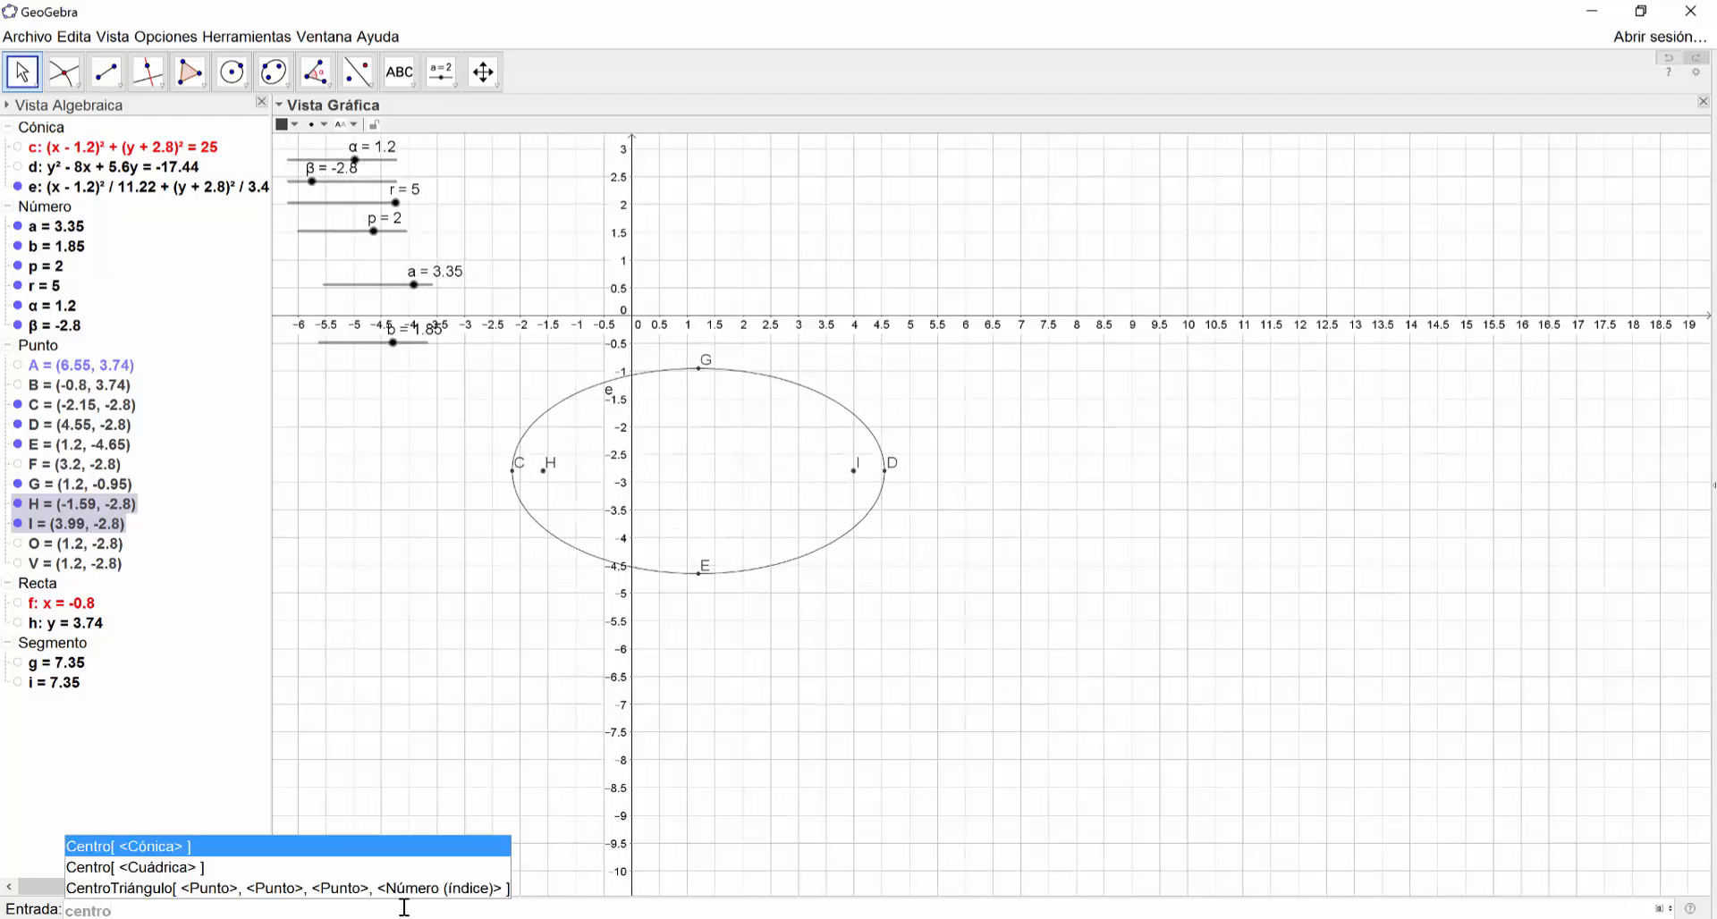
text(tro)
key(Return)
text(e)
key(Return)
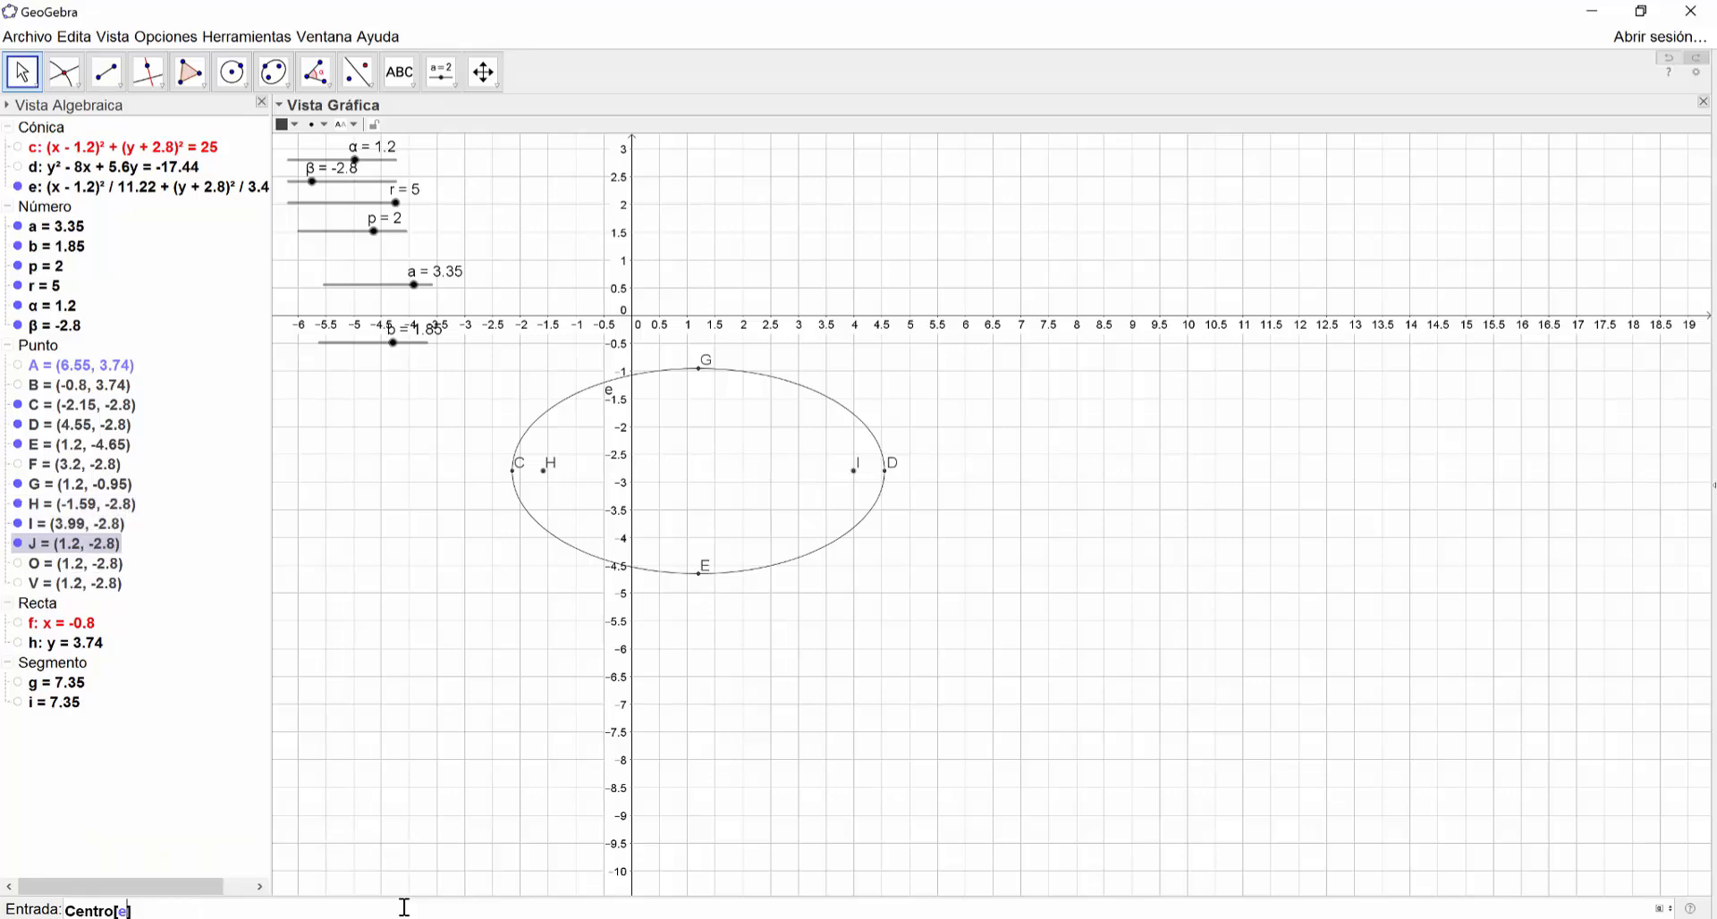
scroll(702, 471, up, 1)
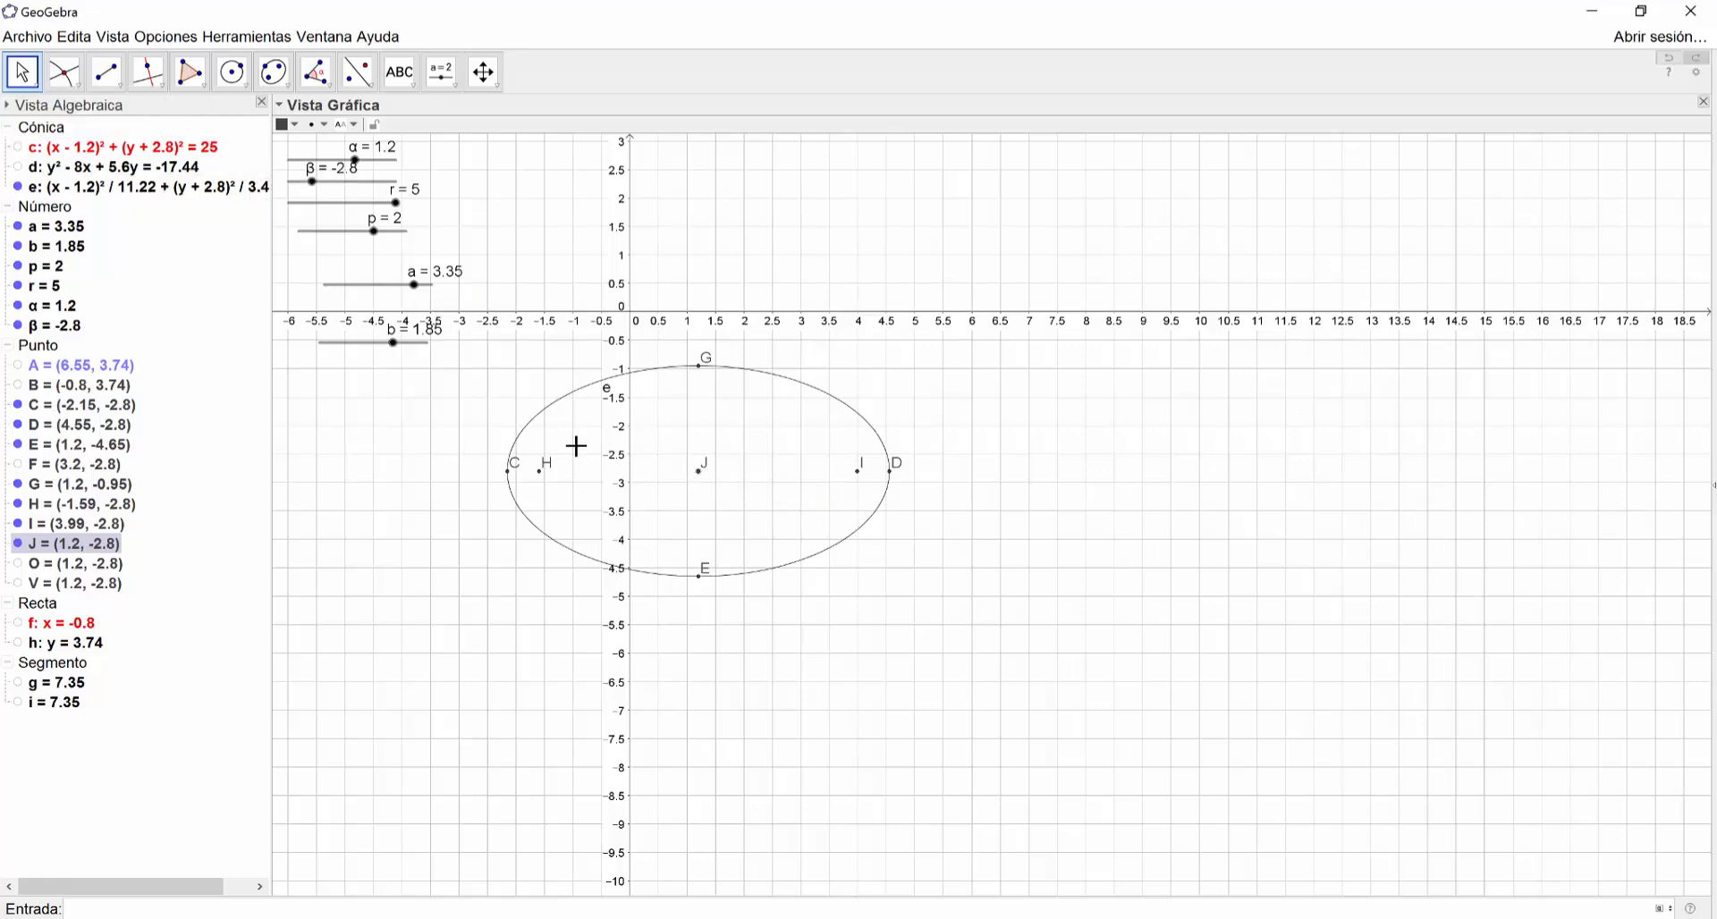
Adjust the ellipse's sliders to α = 2.25, β = -1.7, a = 3.05 and b = 2.35
scroll(594, 443, down, 2)
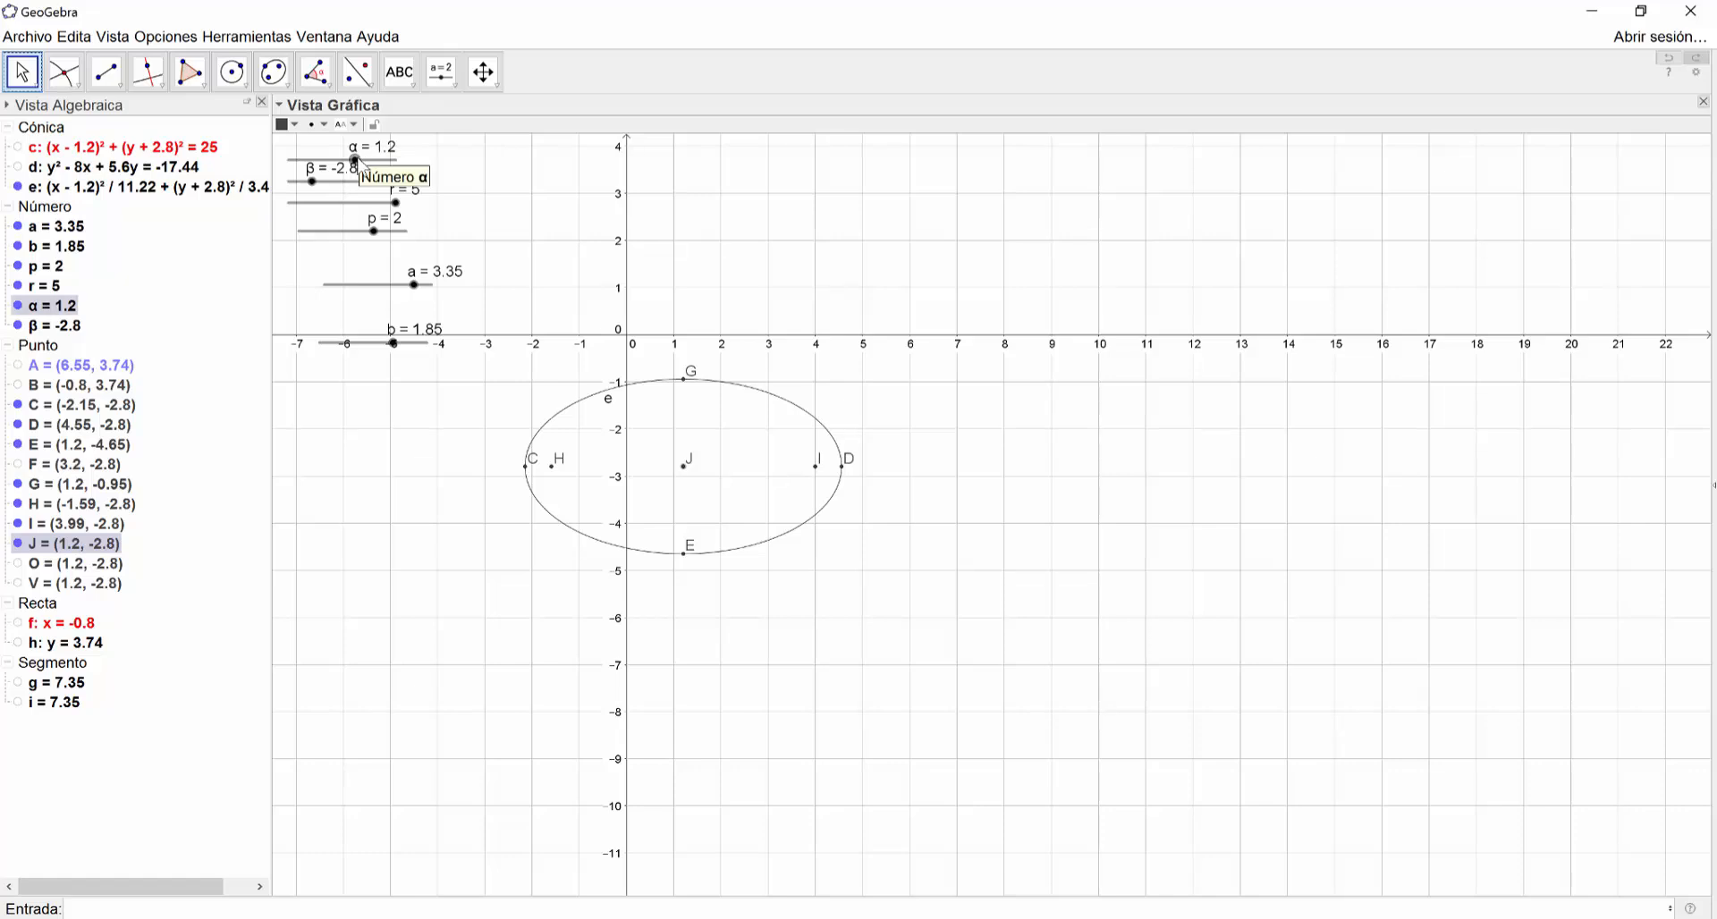
drag(355, 160, 325, 183)
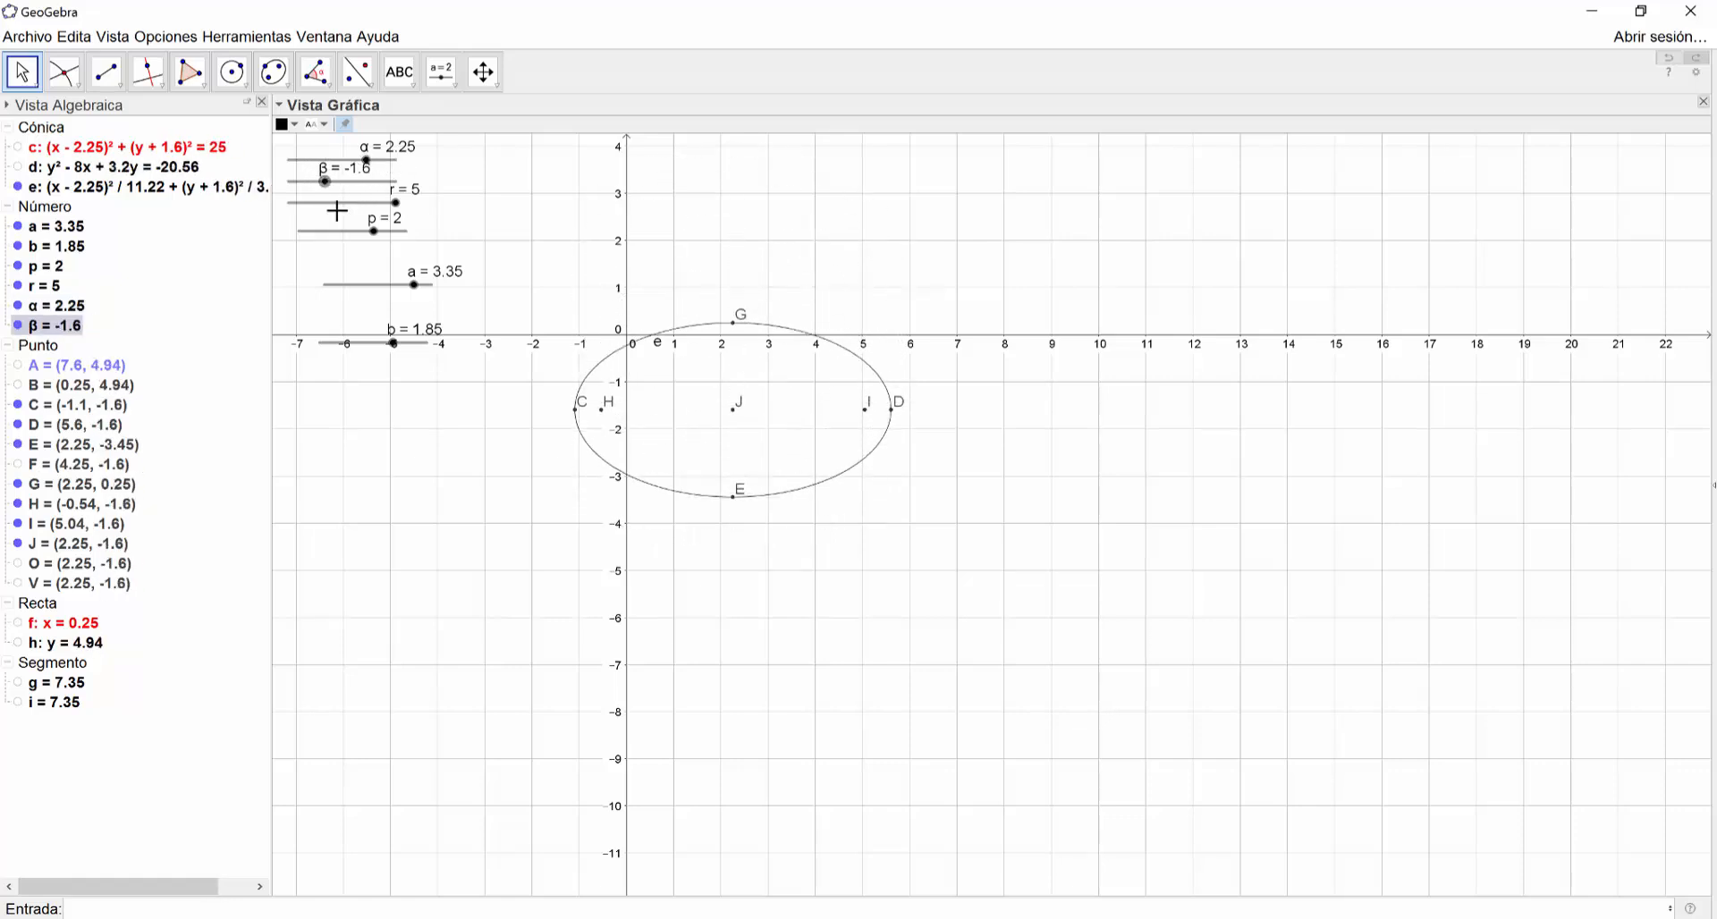
mouse_move(427, 297)
mouse_down()
mouse_move(356, 298)
mouse_move(411, 286)
mouse_up()
mouse_move(394, 344)
mouse_down()
mouse_move(349, 350)
mouse_move(404, 361)
mouse_up()
scroll(658, 420, up, 1)
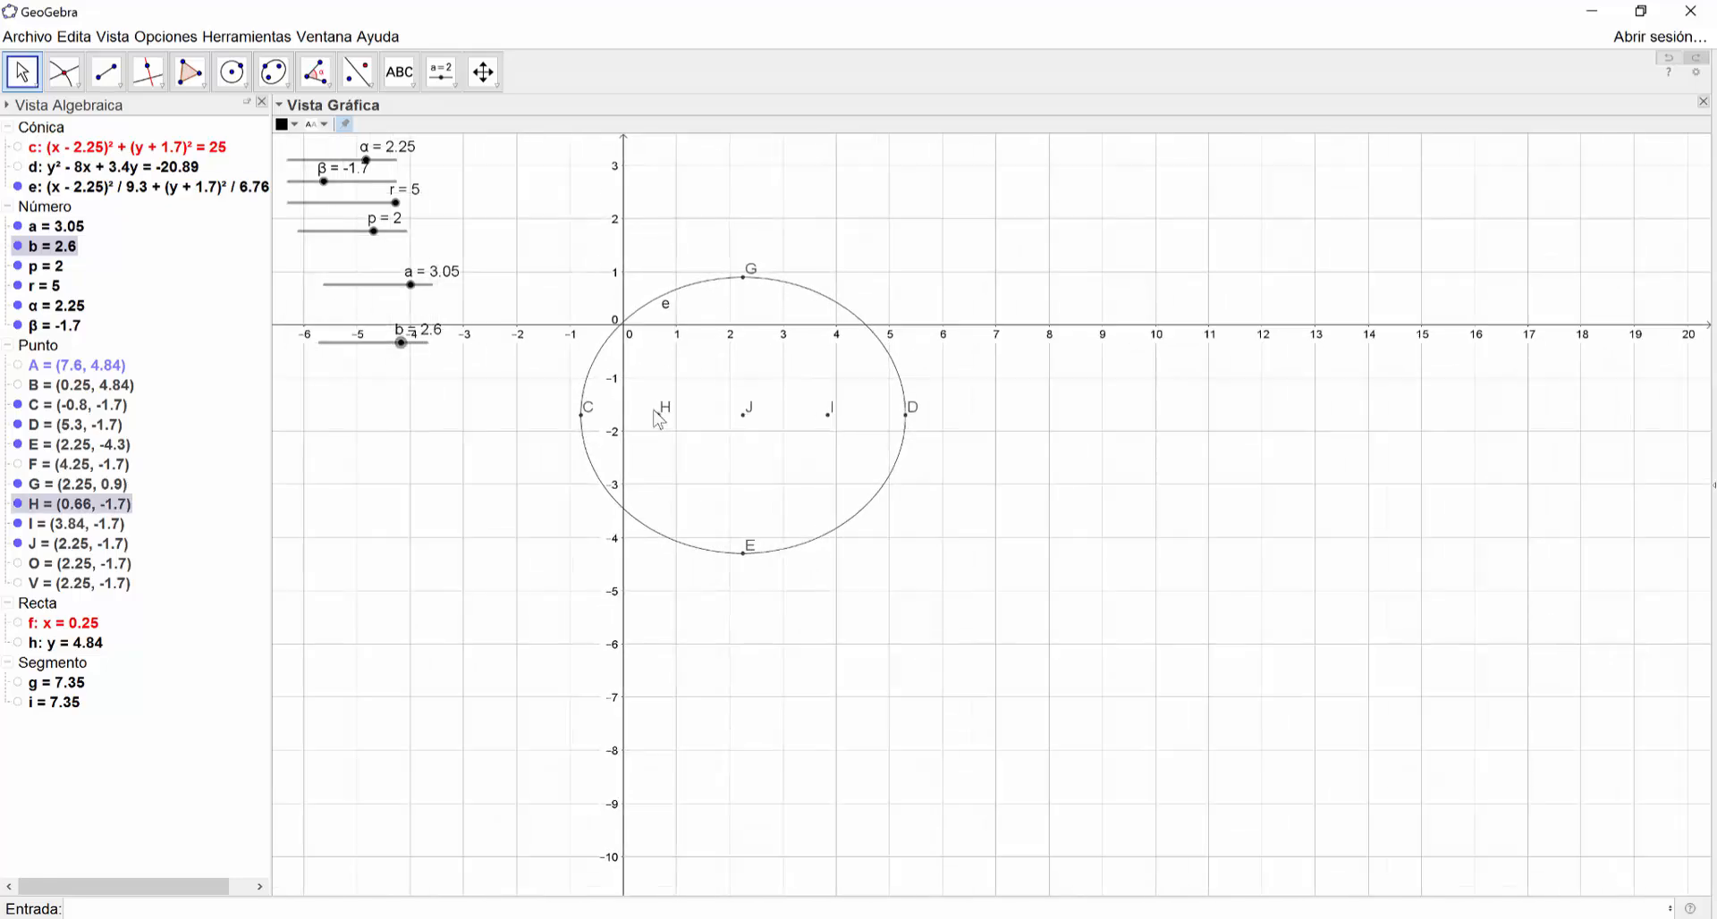
scroll(647, 352, down, 3)
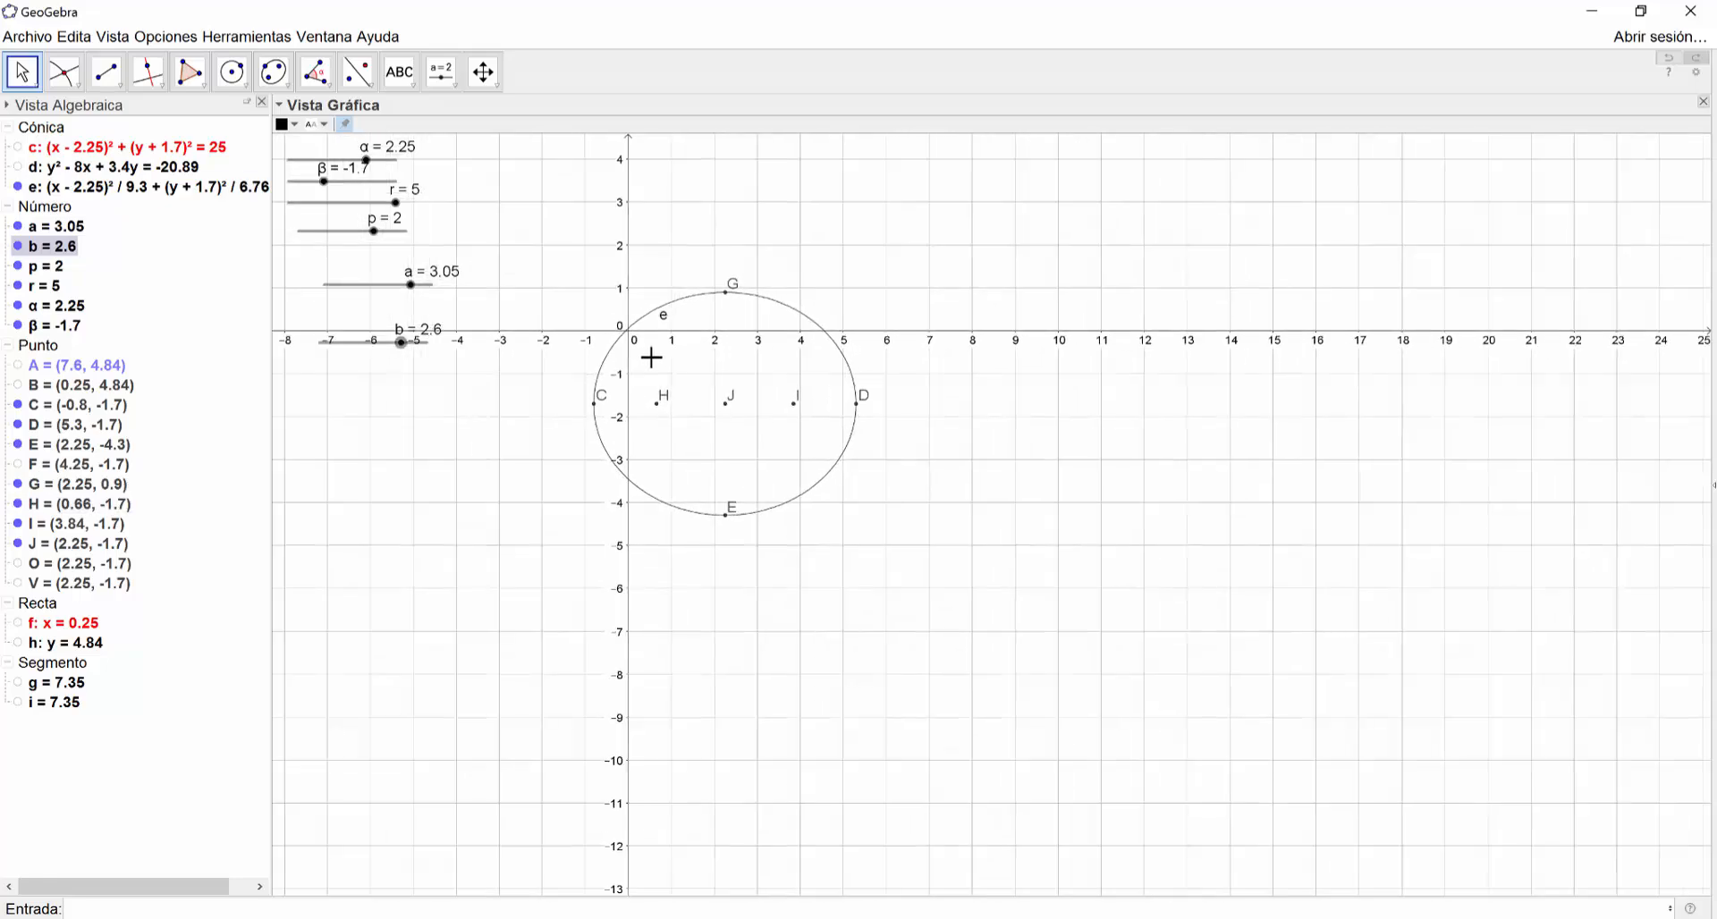
scroll(666, 358, up, 1)
drag(670, 357, 774, 436)
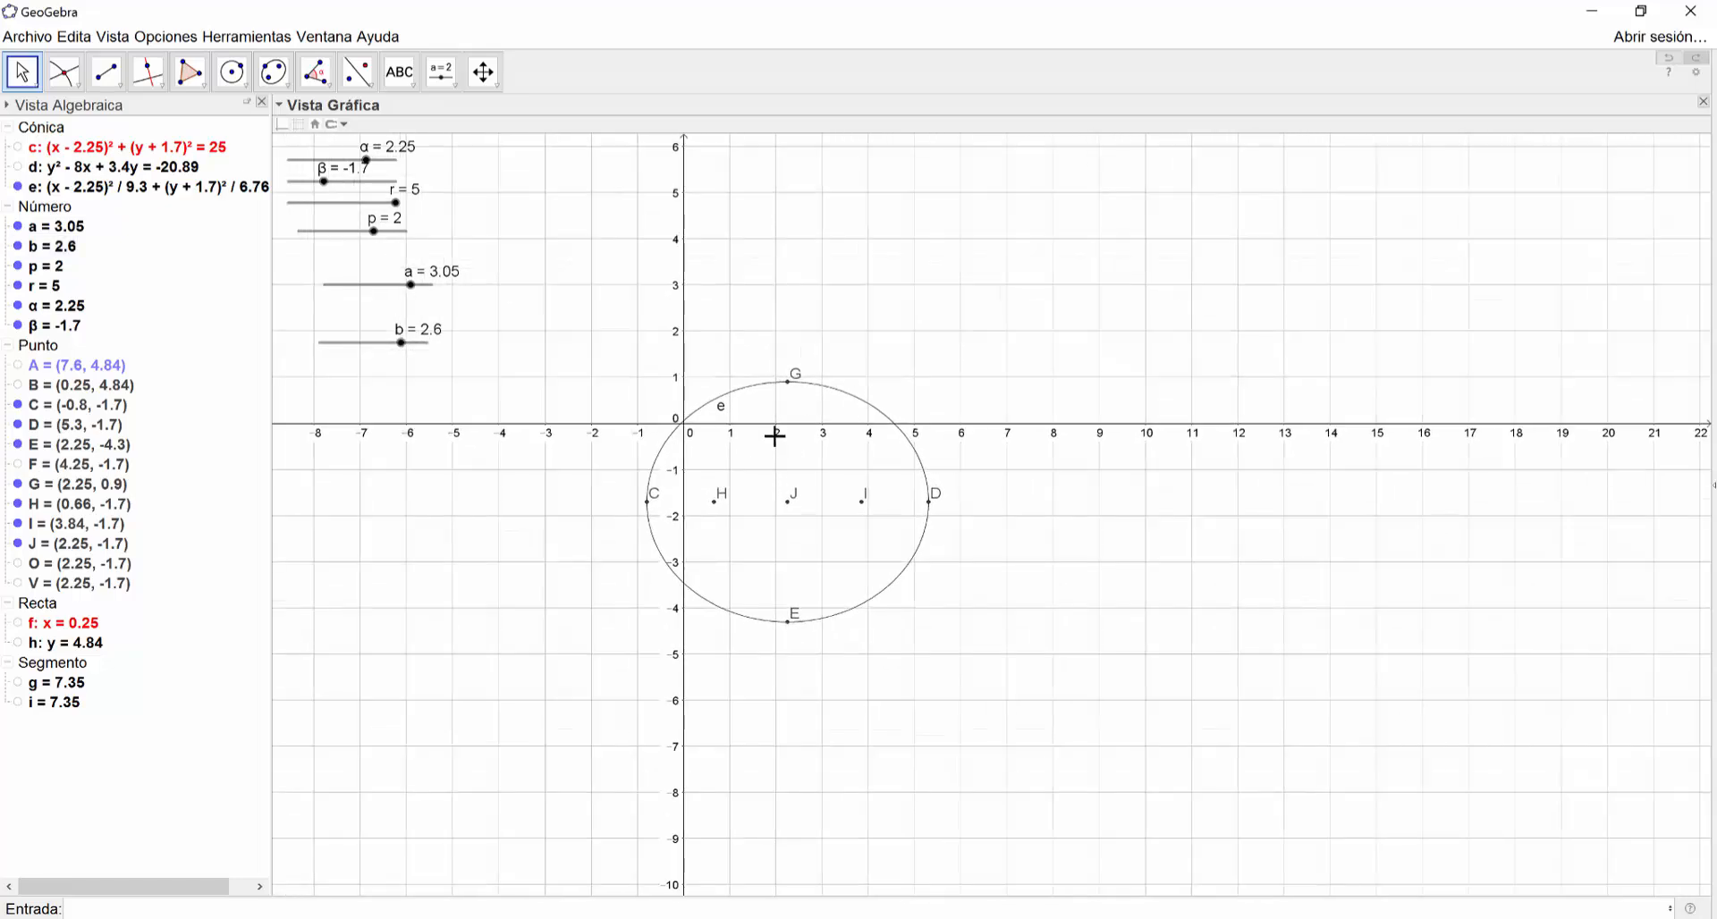
scroll(771, 460, up, 1)
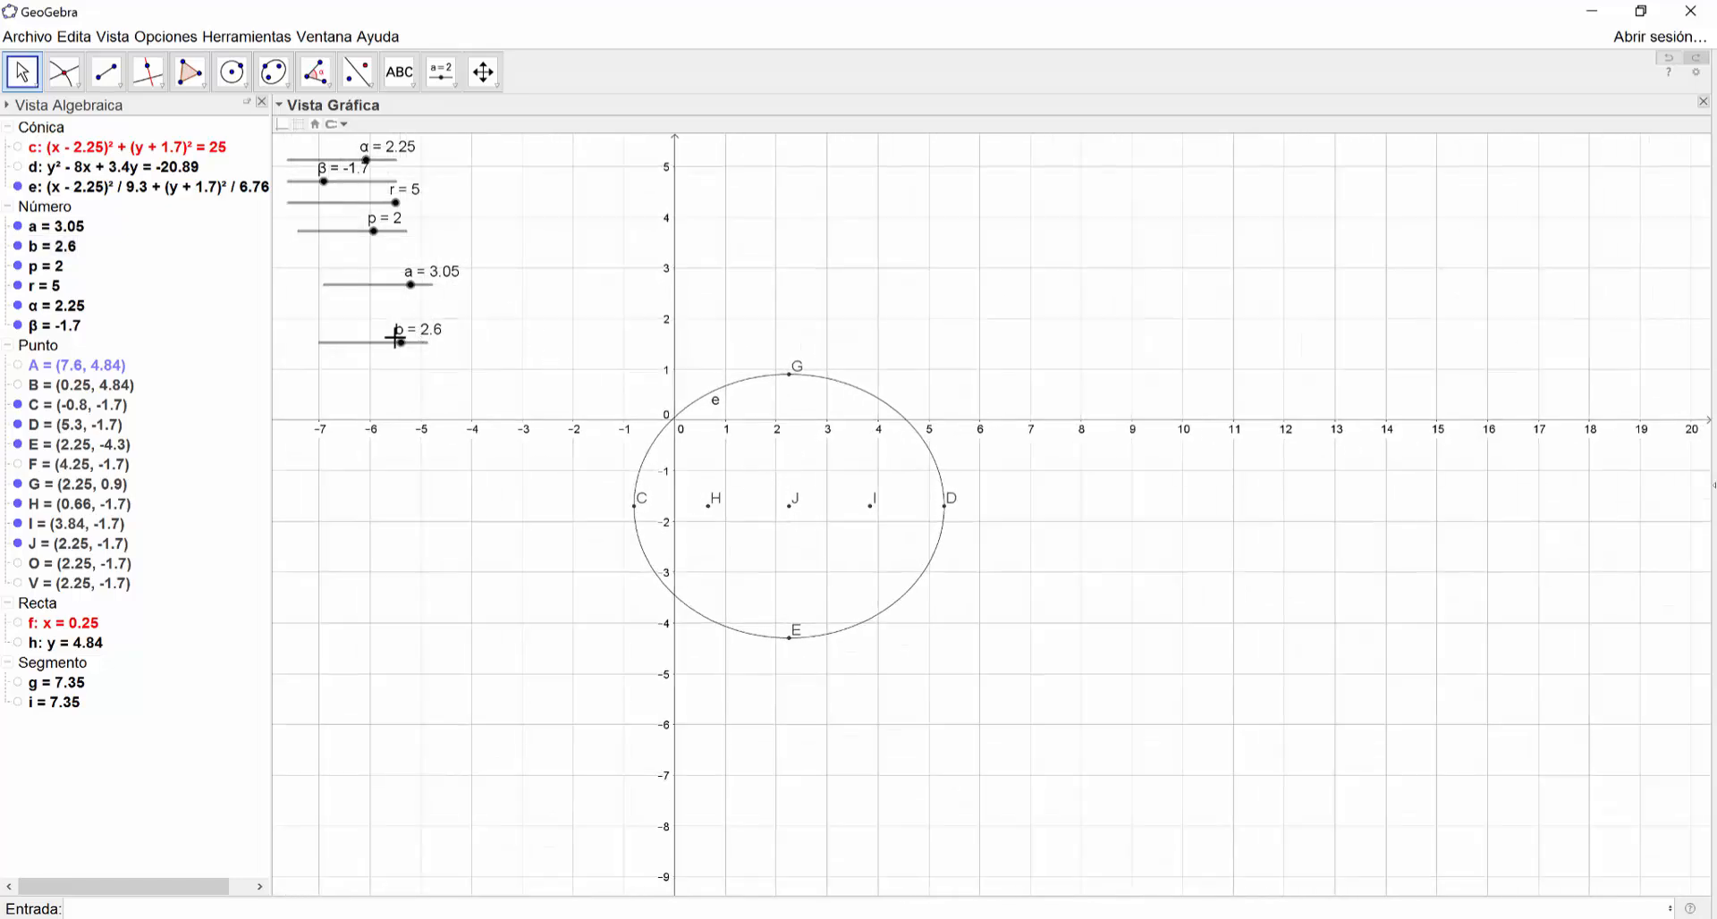
mouse_move(398, 340)
mouse_down()
mouse_move(366, 344)
mouse_move(402, 344)
mouse_up()
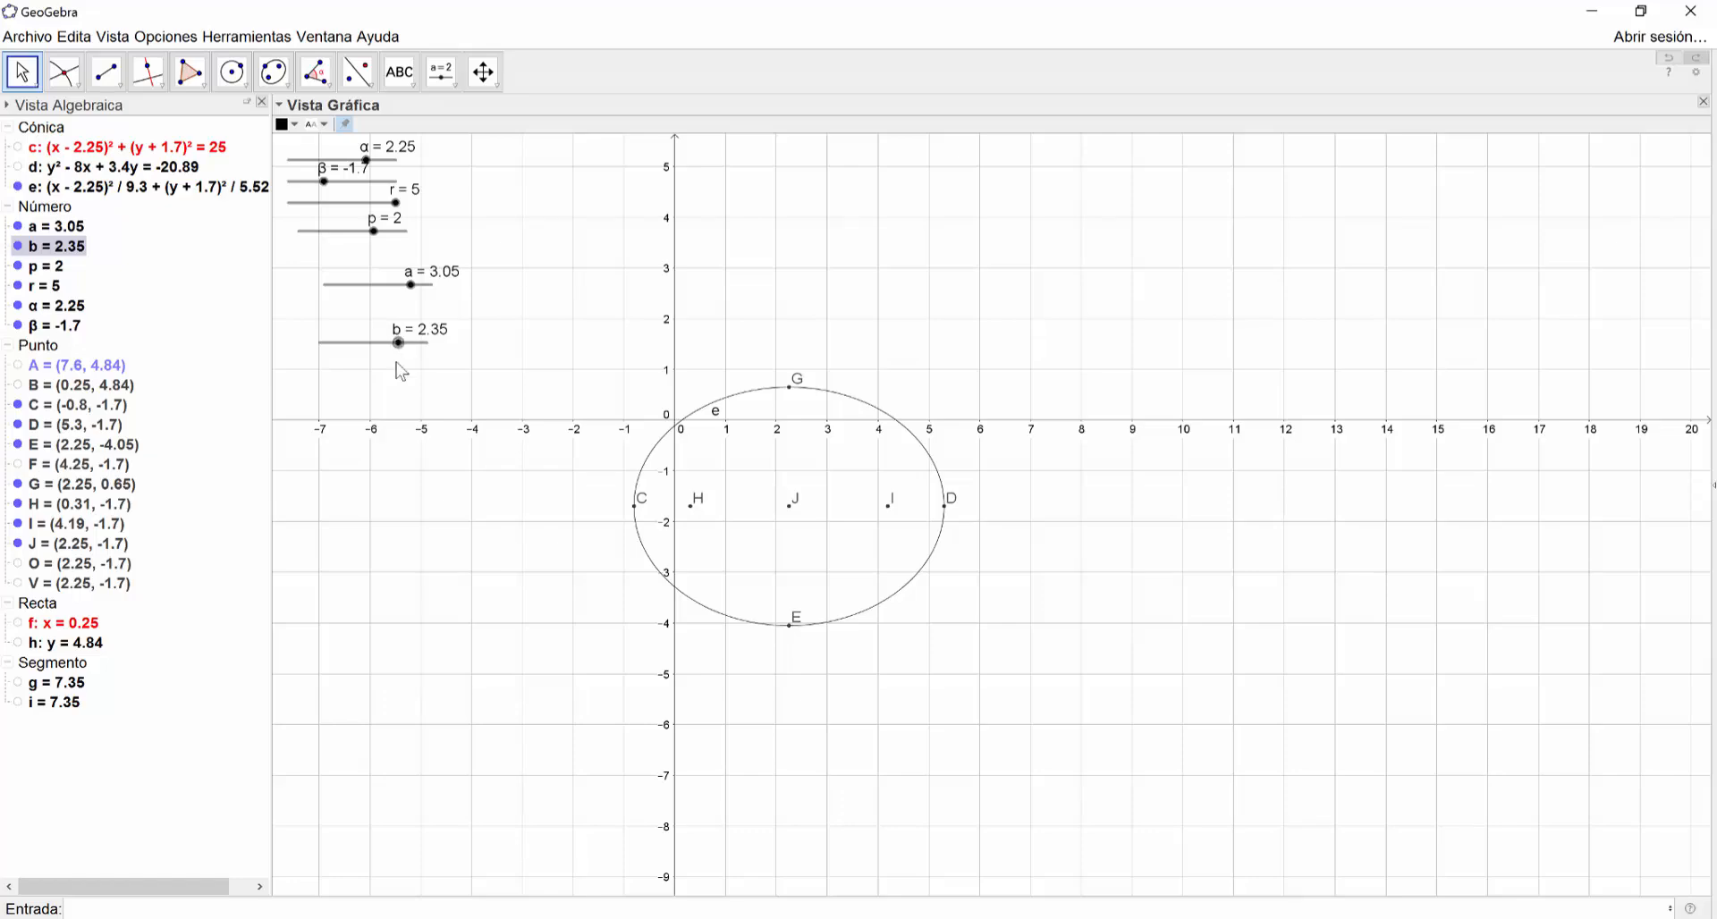
Switch to the Word summary and read the ellipse's definition and its set formula based on distances to the two foci
click(429, 918)
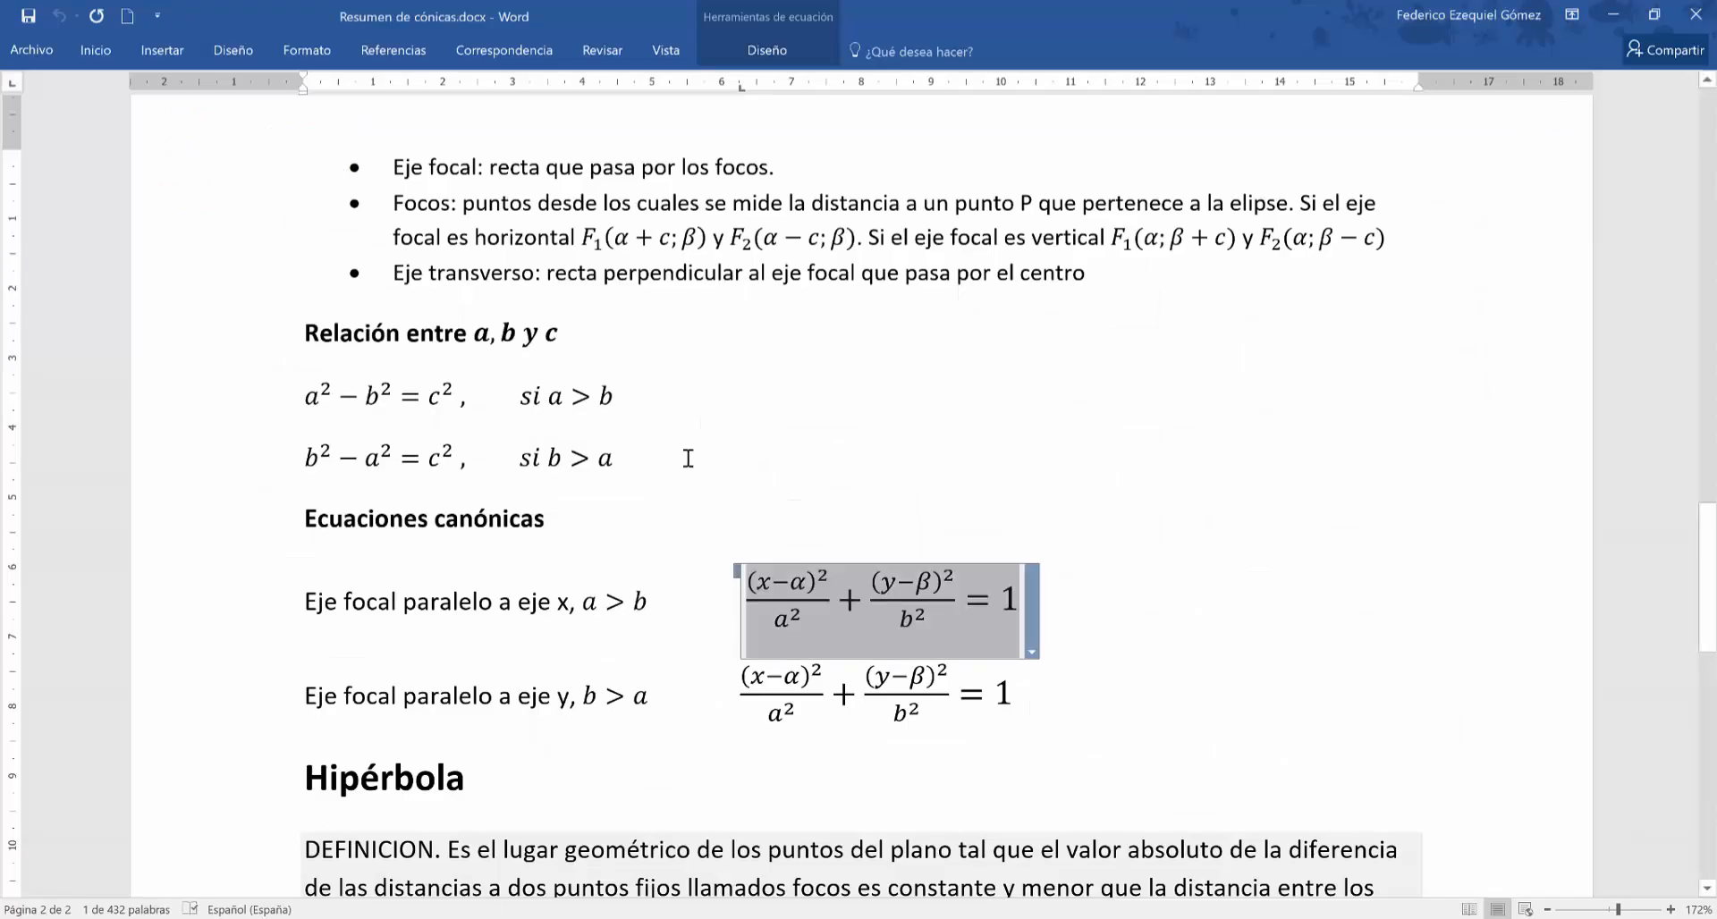
click(693, 440)
scroll(693, 440, up, 3)
scroll(693, 440, up, 3)
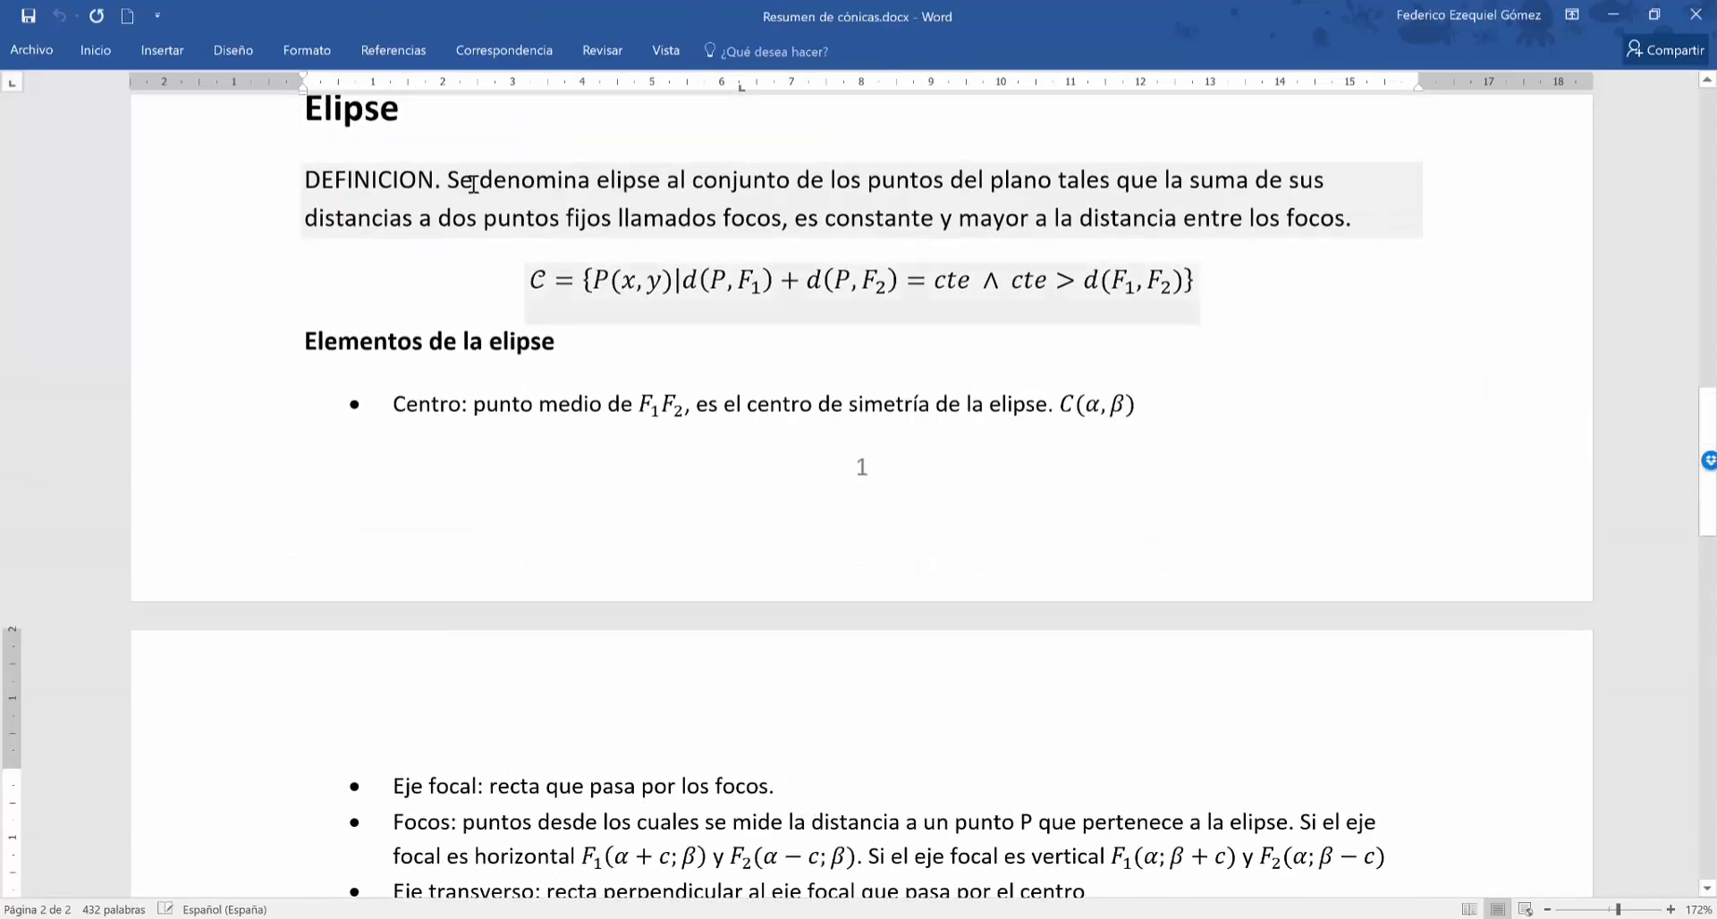
drag(449, 175, 753, 169)
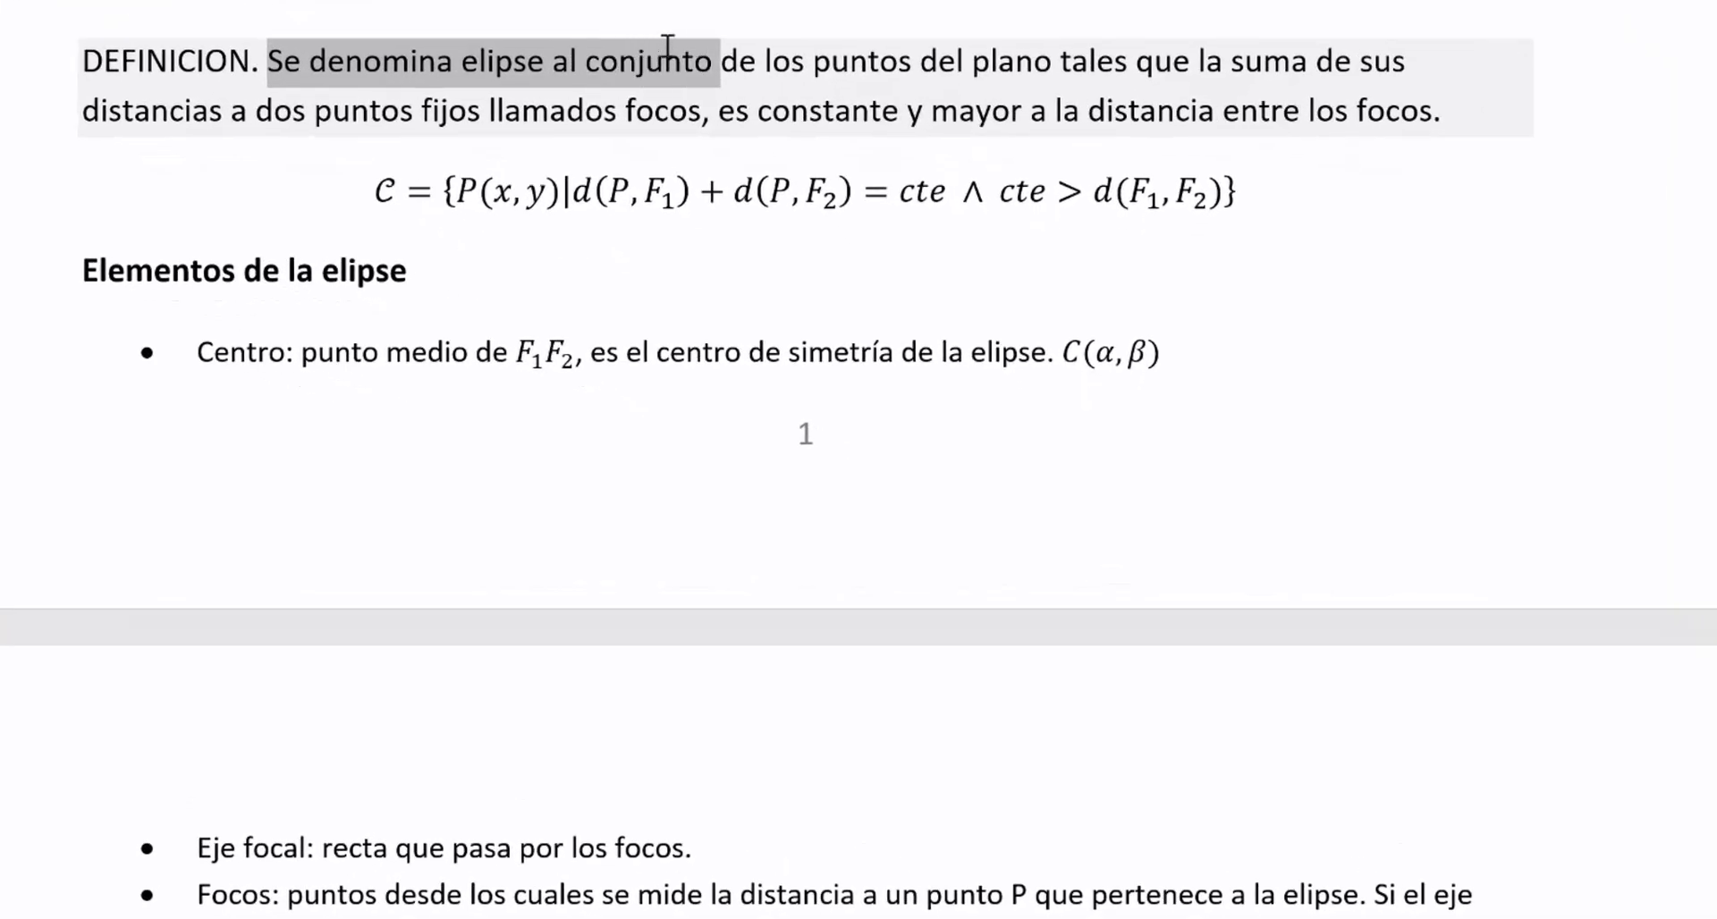
drag(667, 47, 1238, 40)
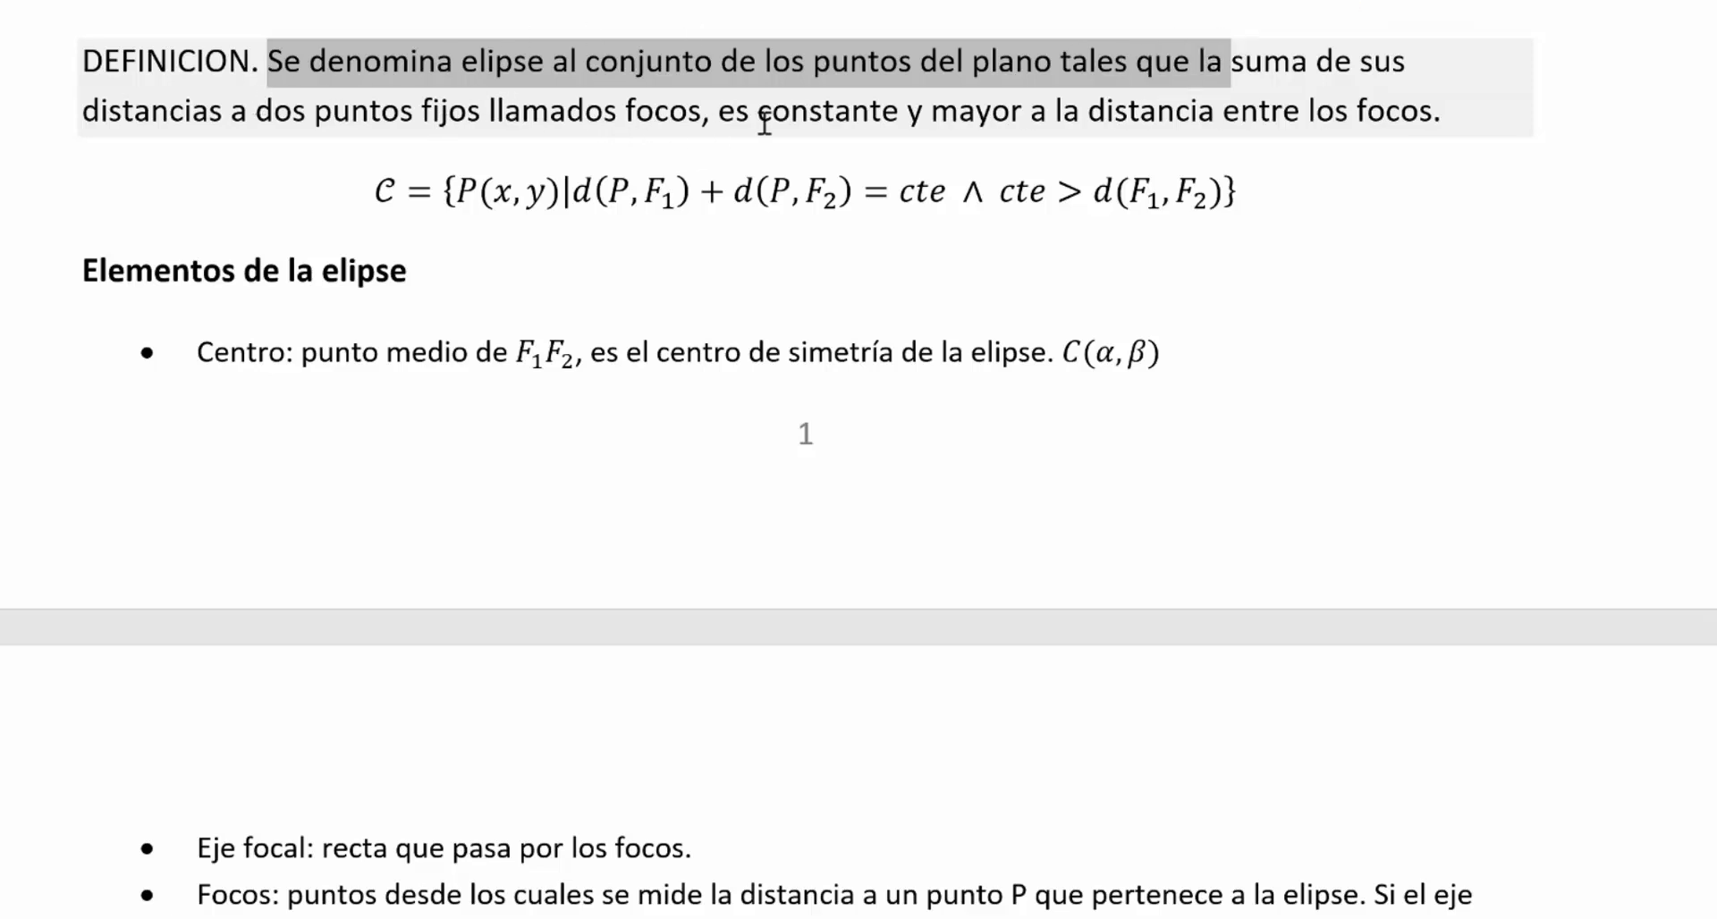
click(810, 110)
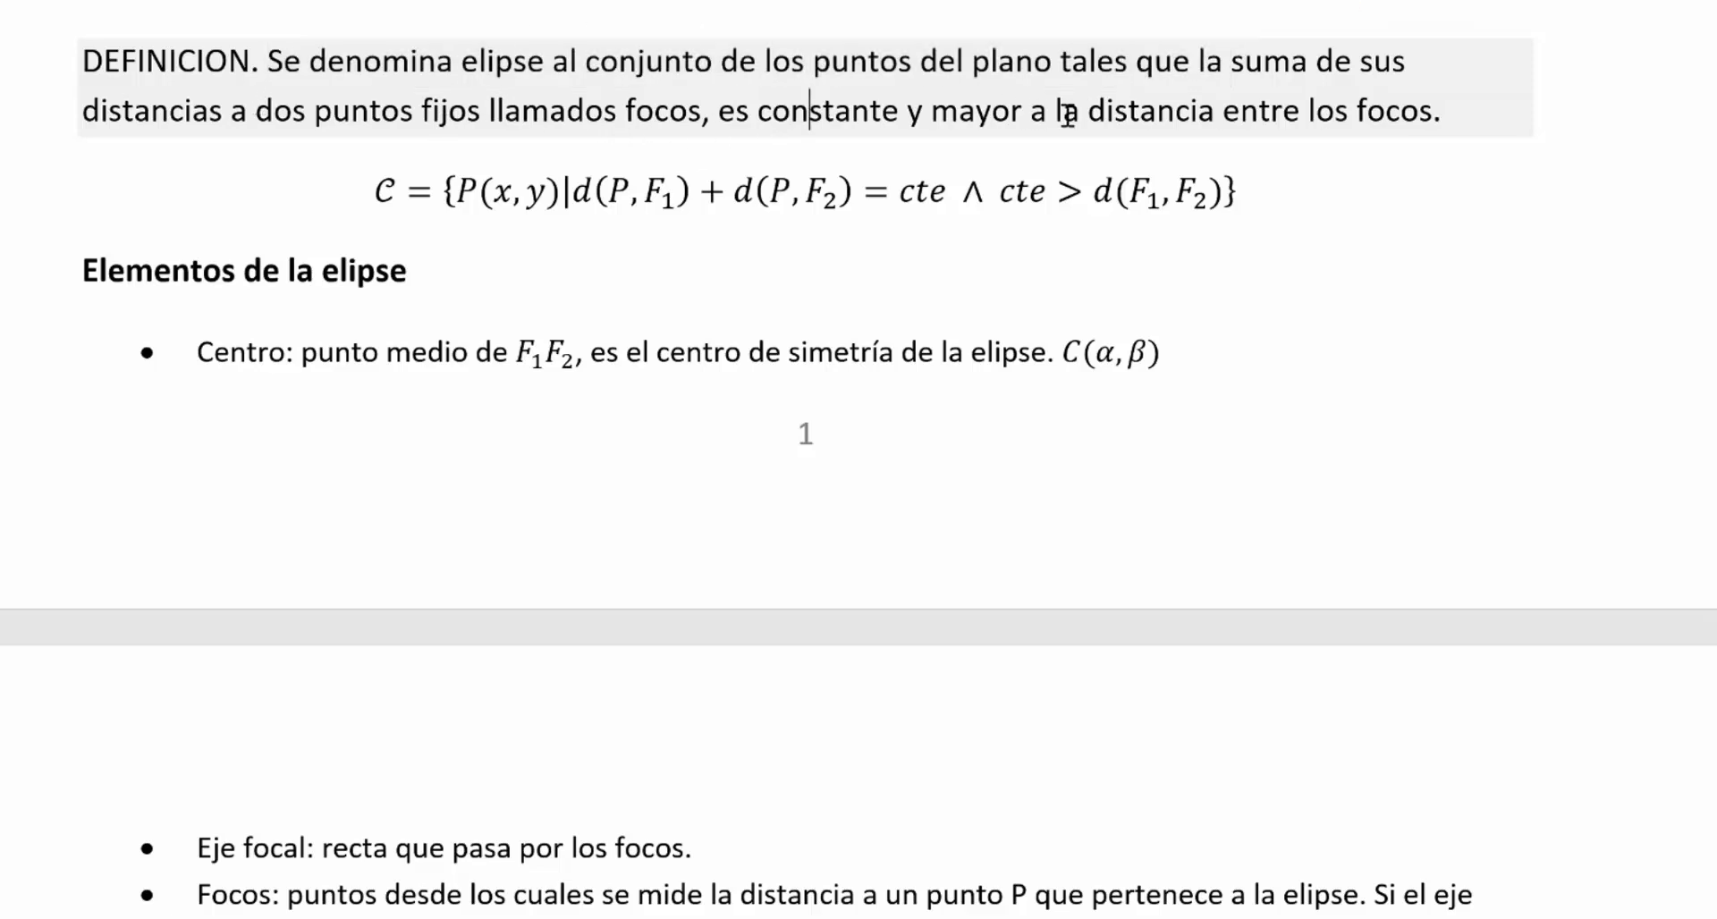
click(494, 190)
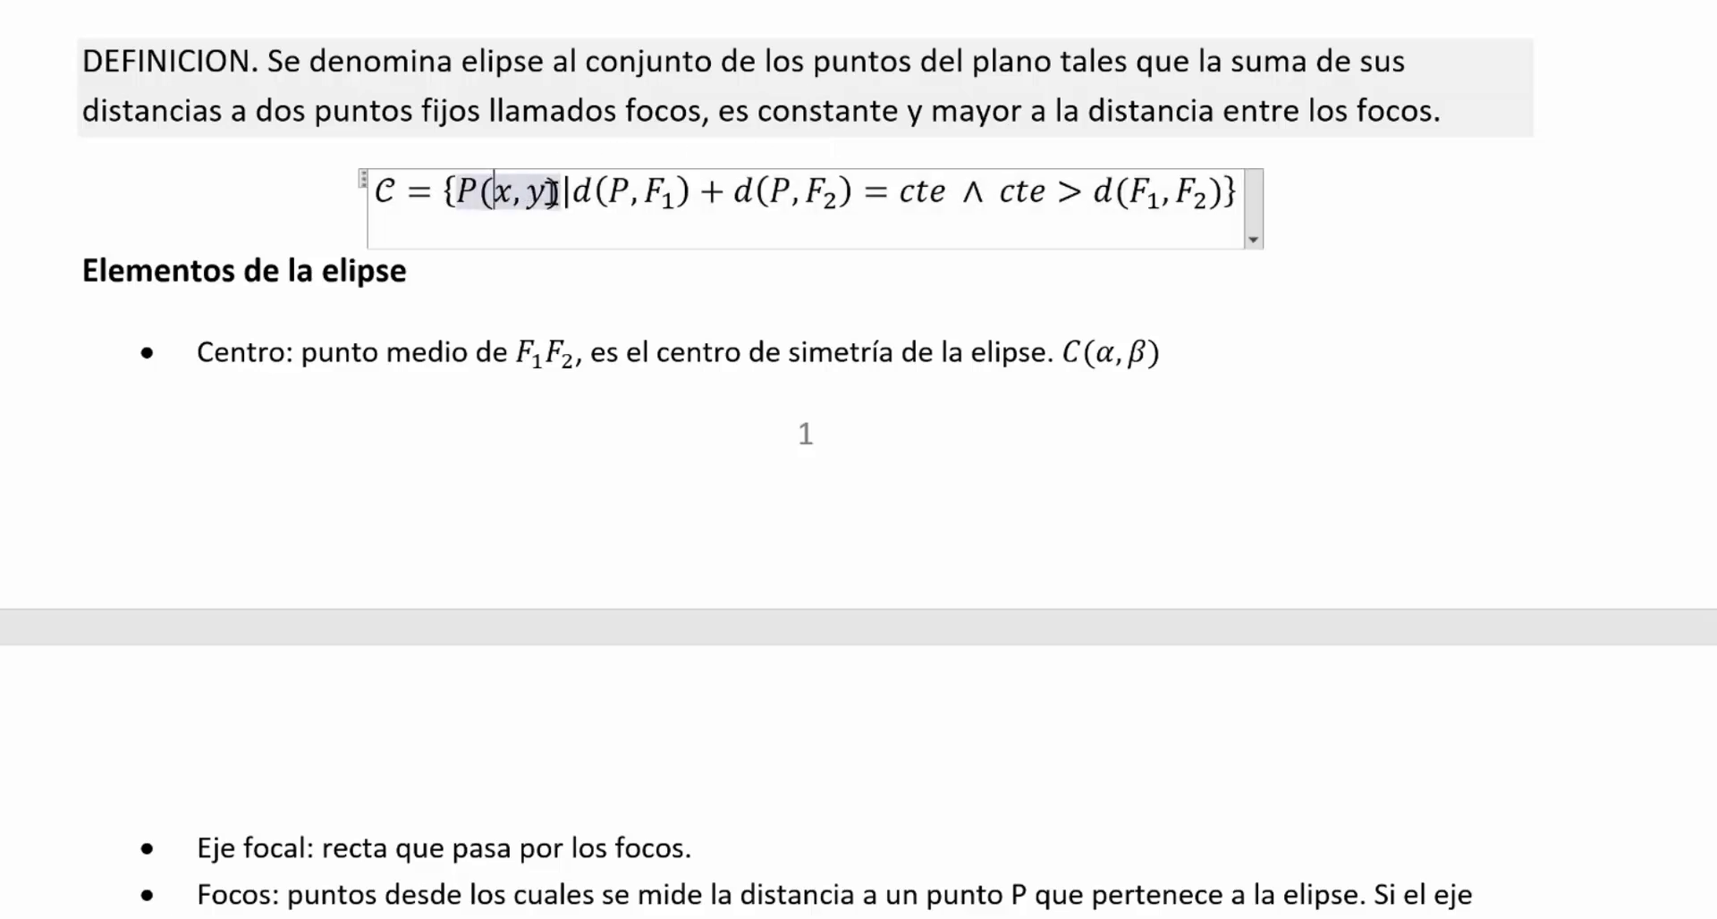
click(632, 192)
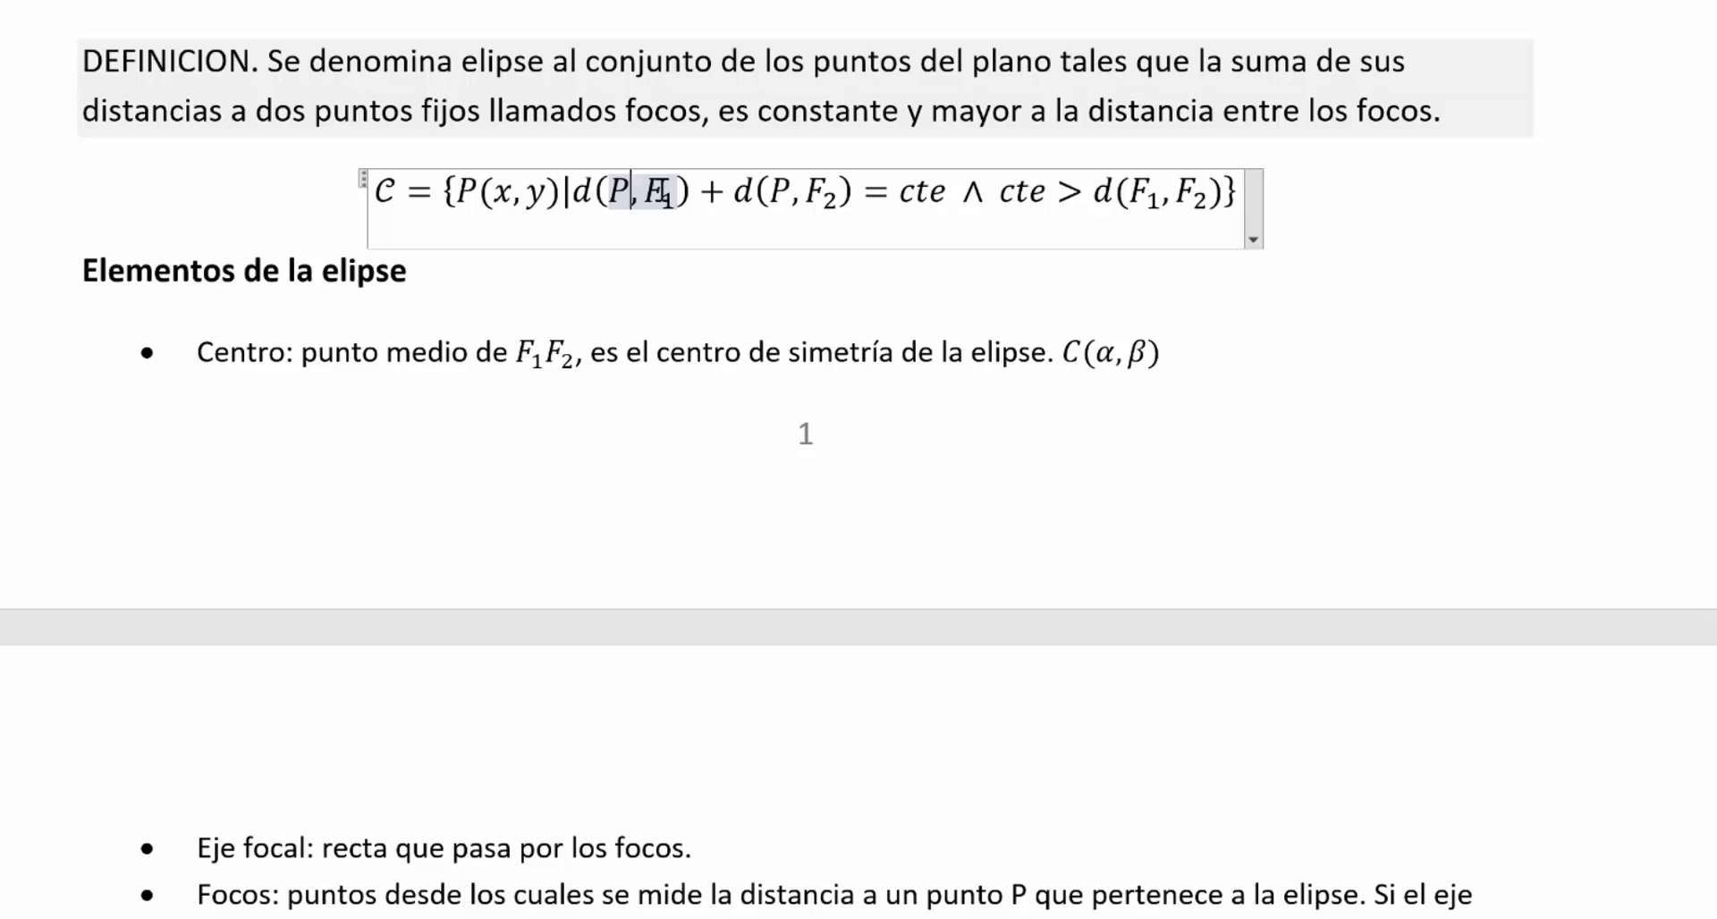
click(661, 192)
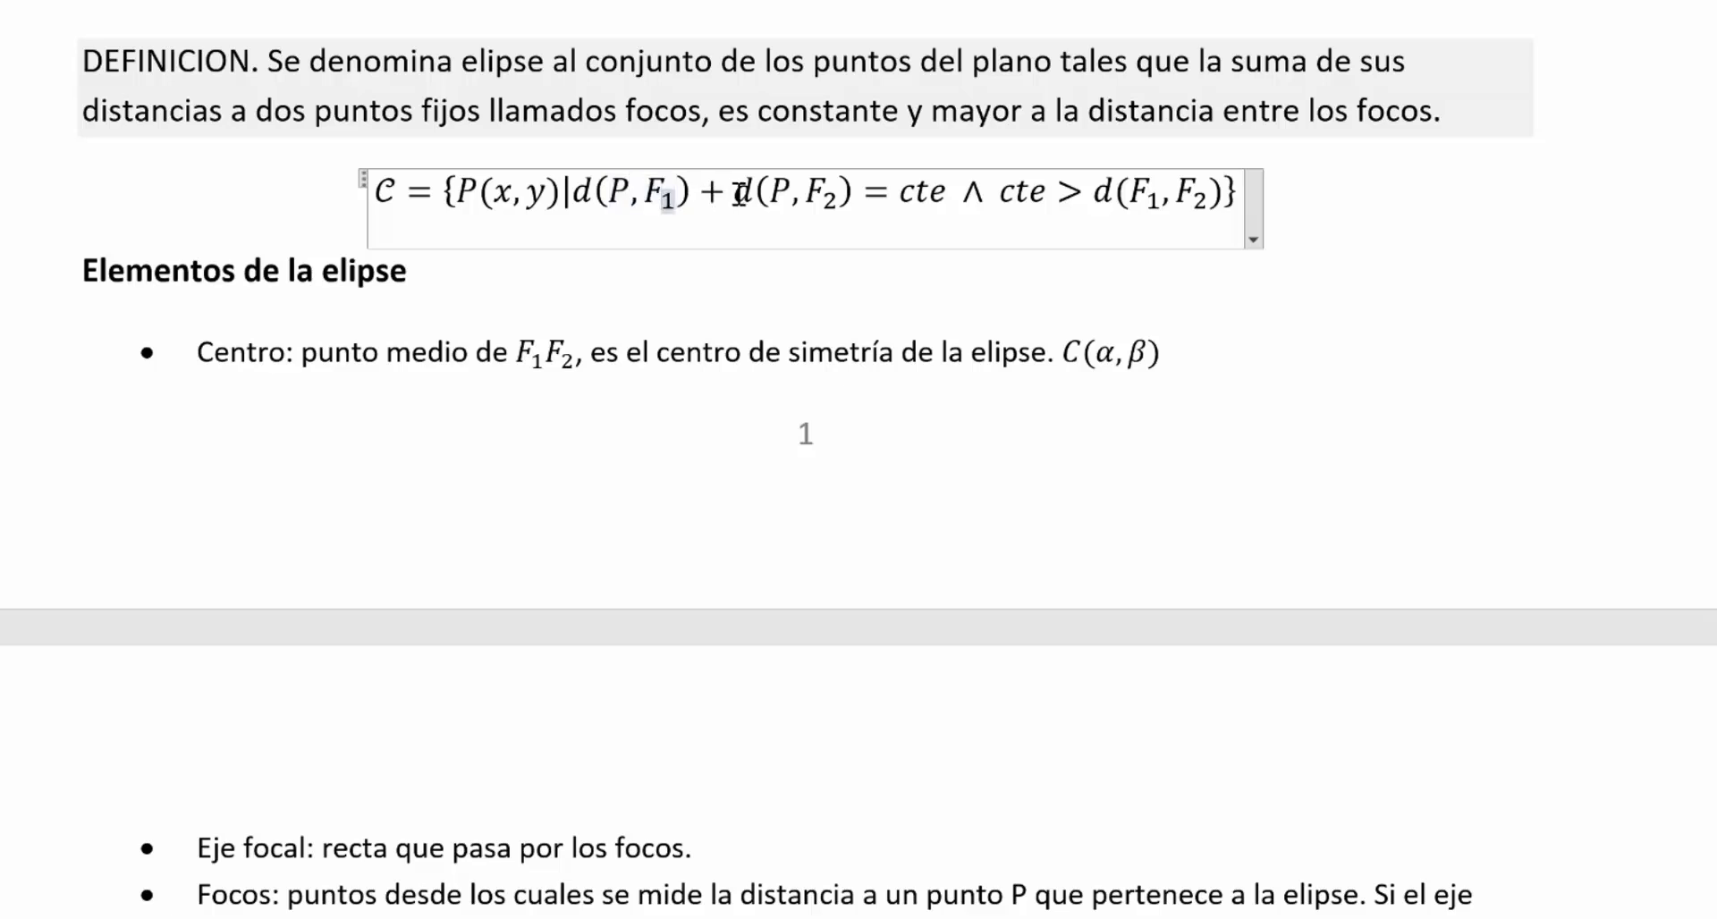
click(785, 191)
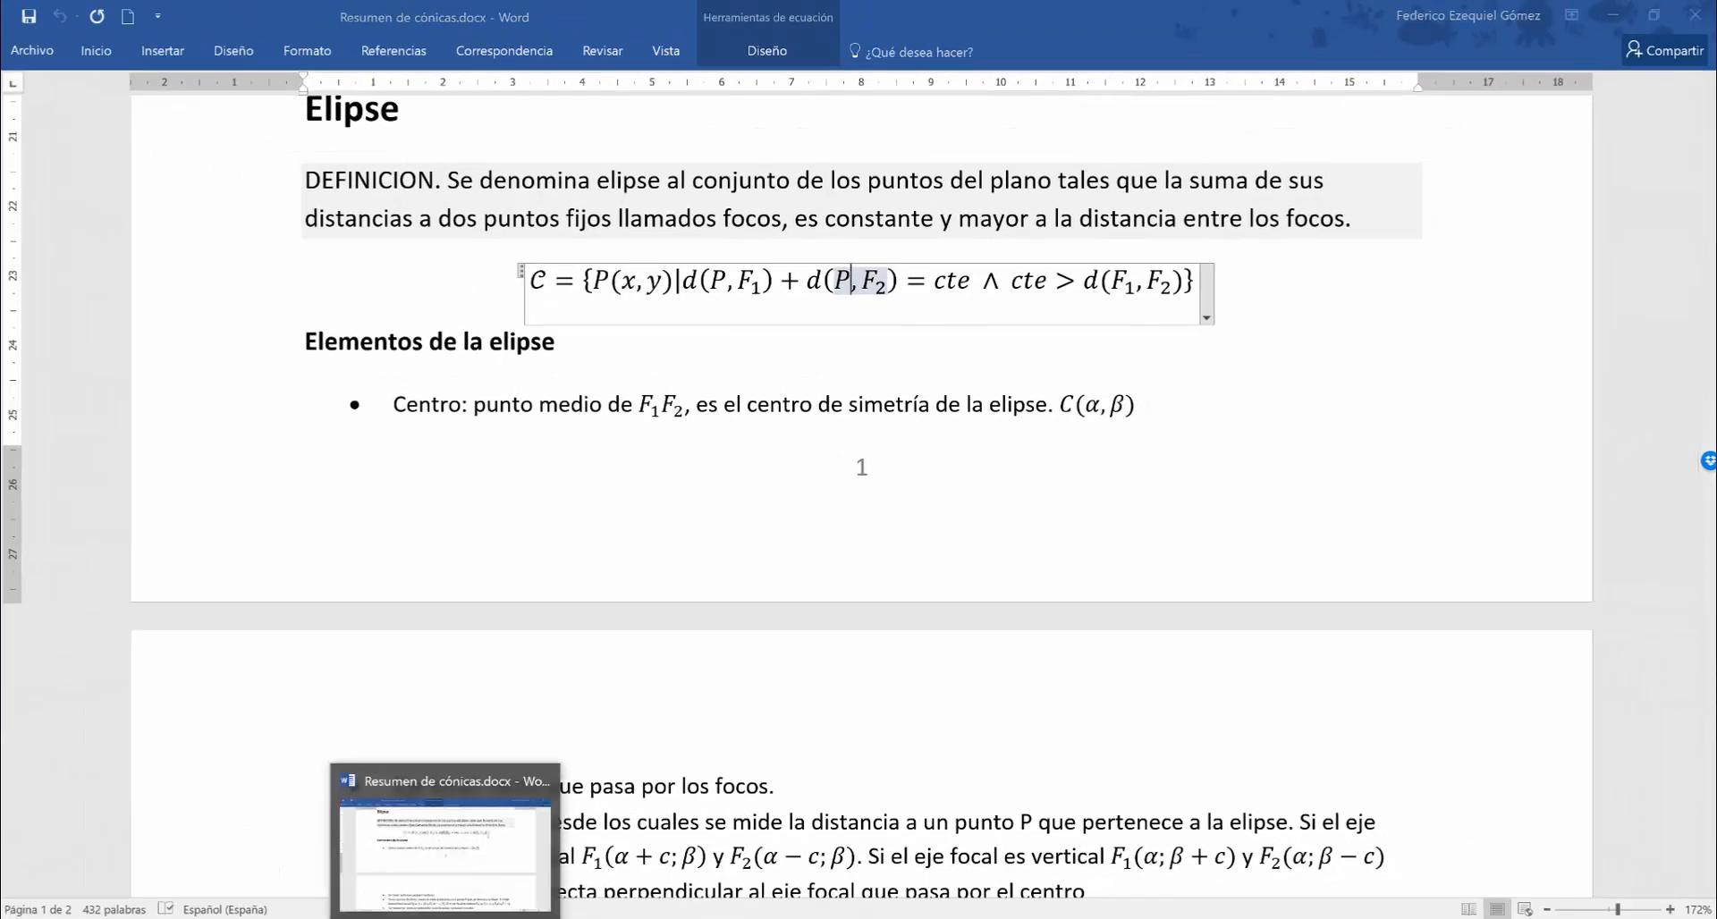
Switch back to GeoGebra and place a point on the upper right part of ellipse e at about (3.71, 0.36)
click(500, 918)
click(65, 71)
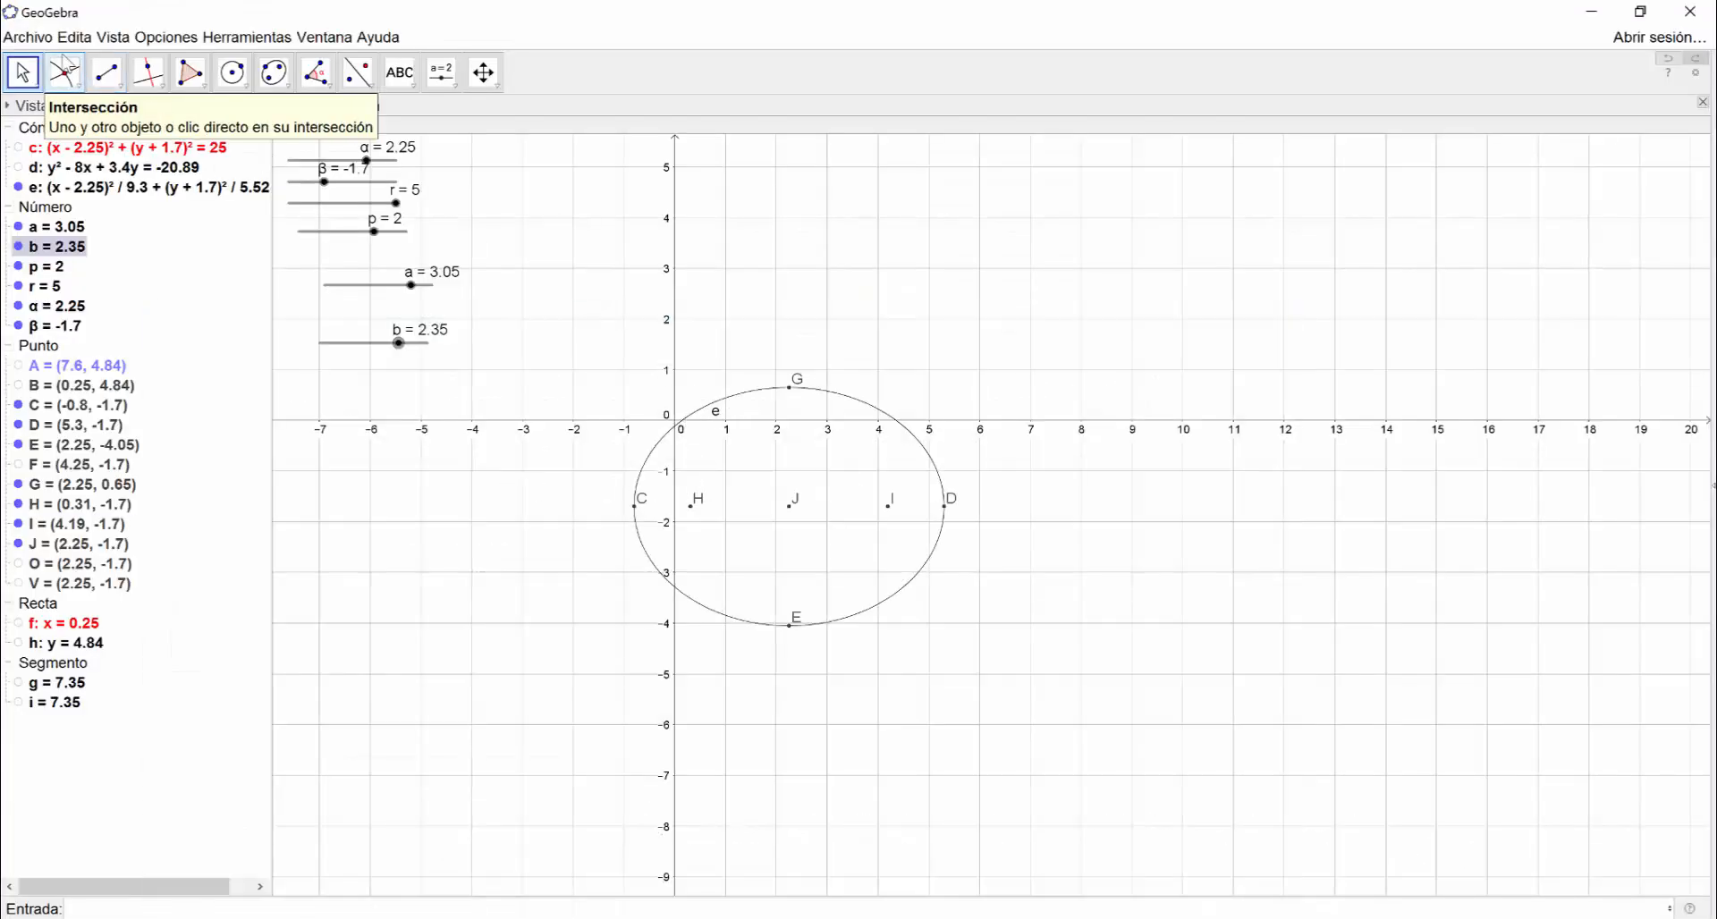
click(81, 89)
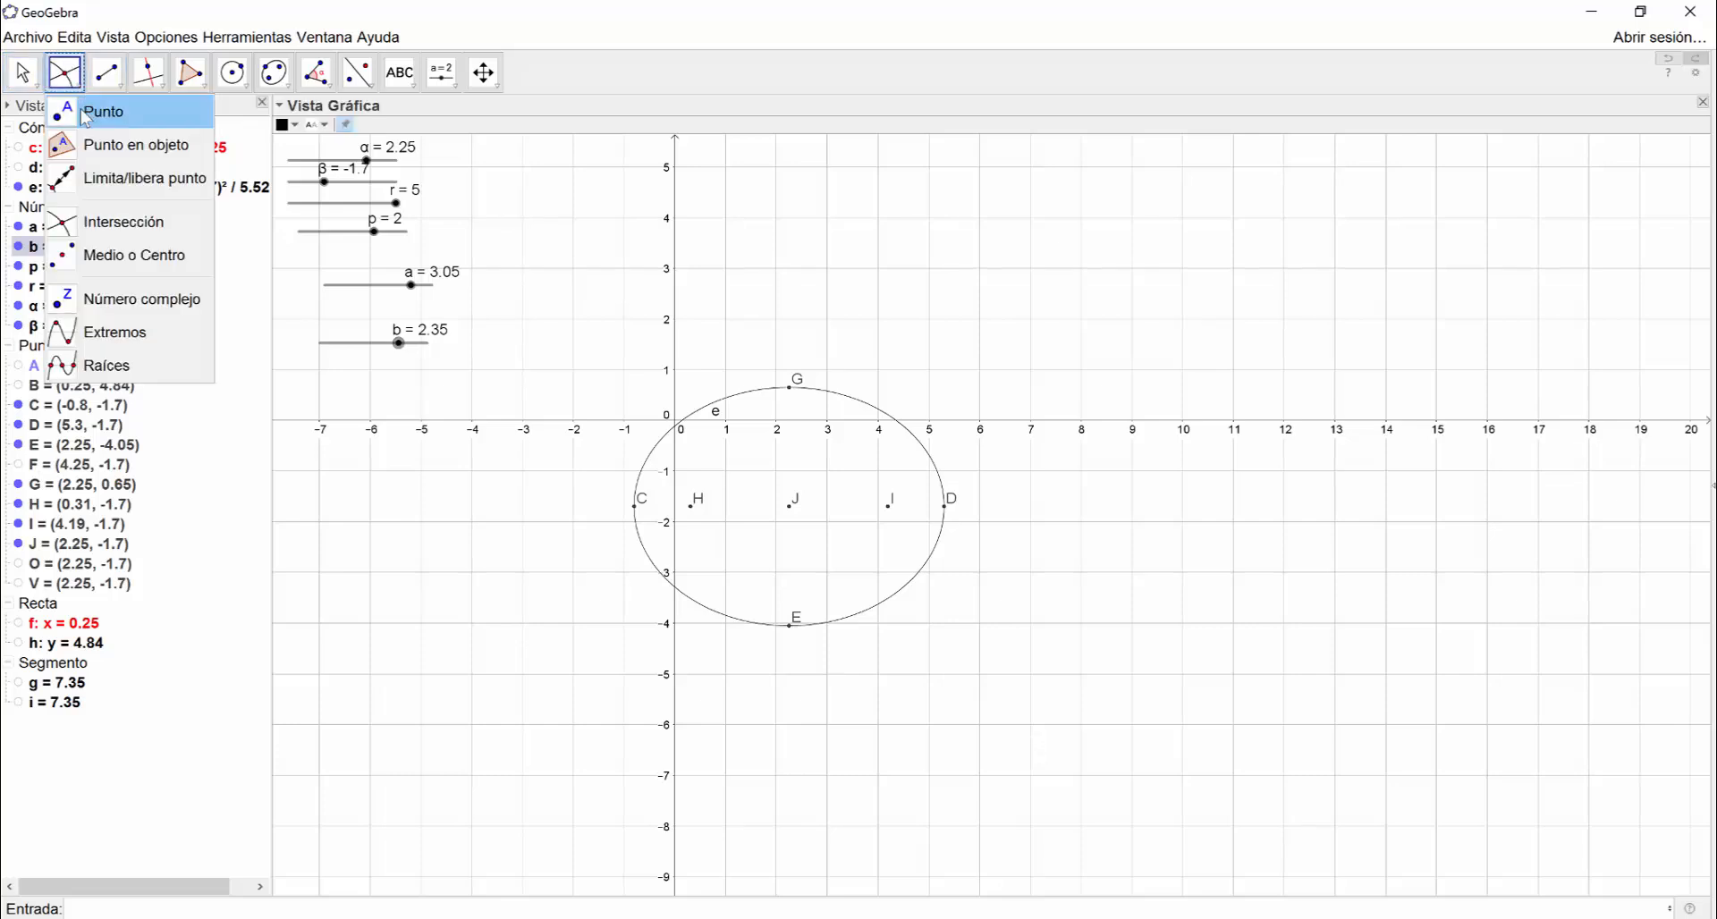
click(98, 122)
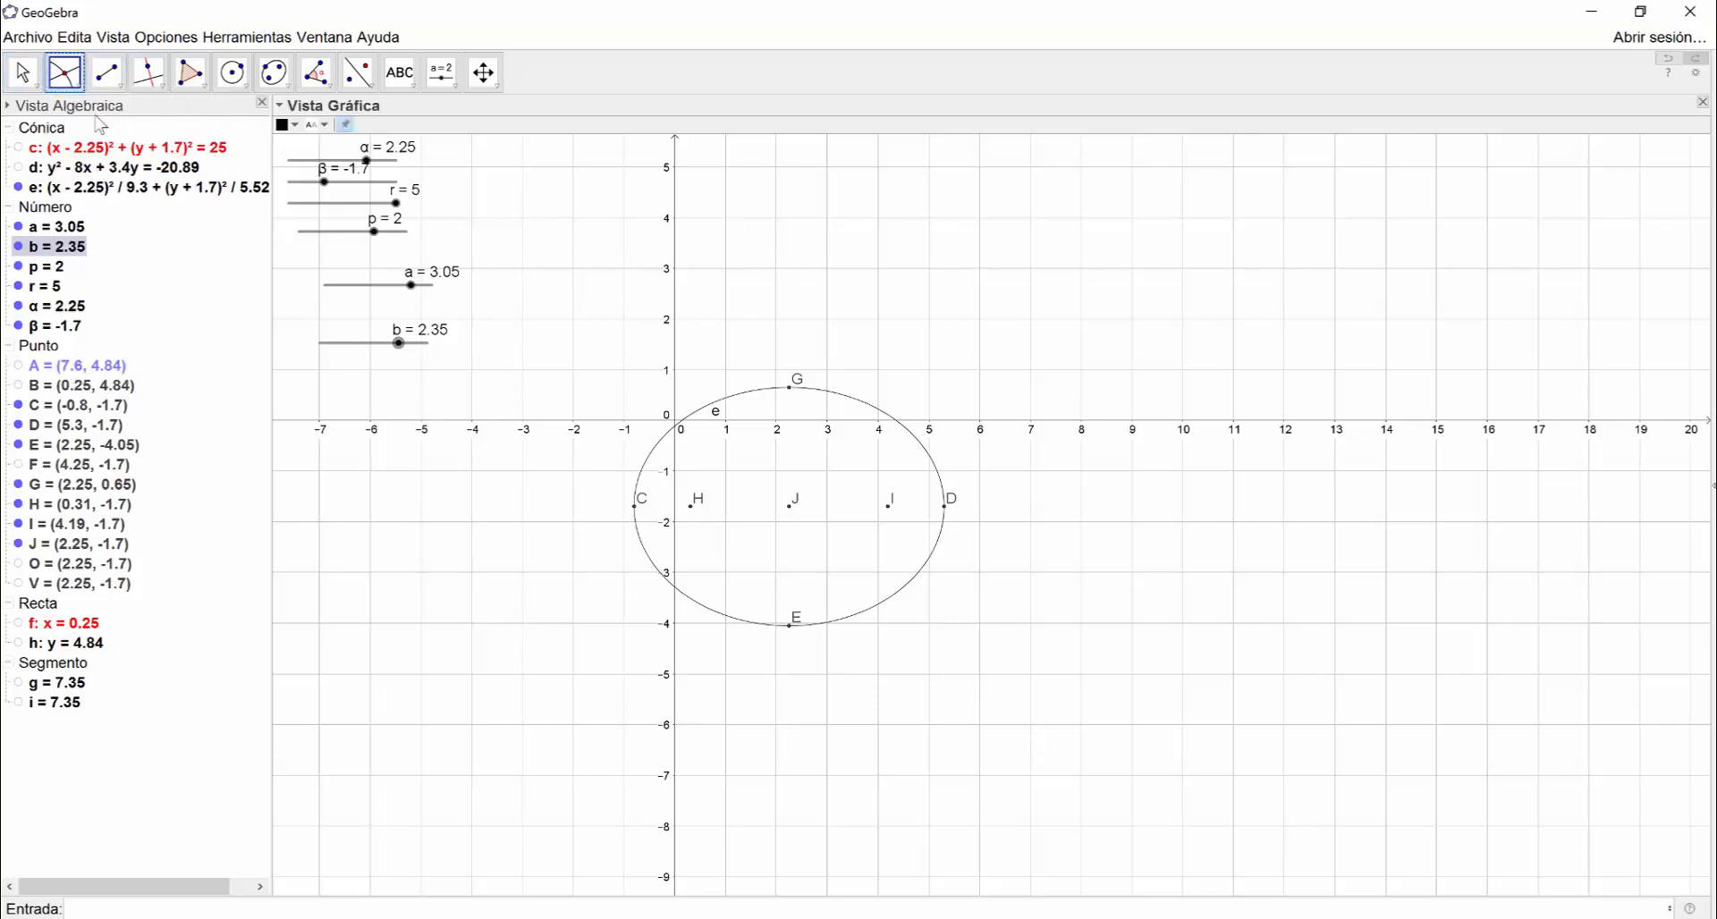
click(864, 402)
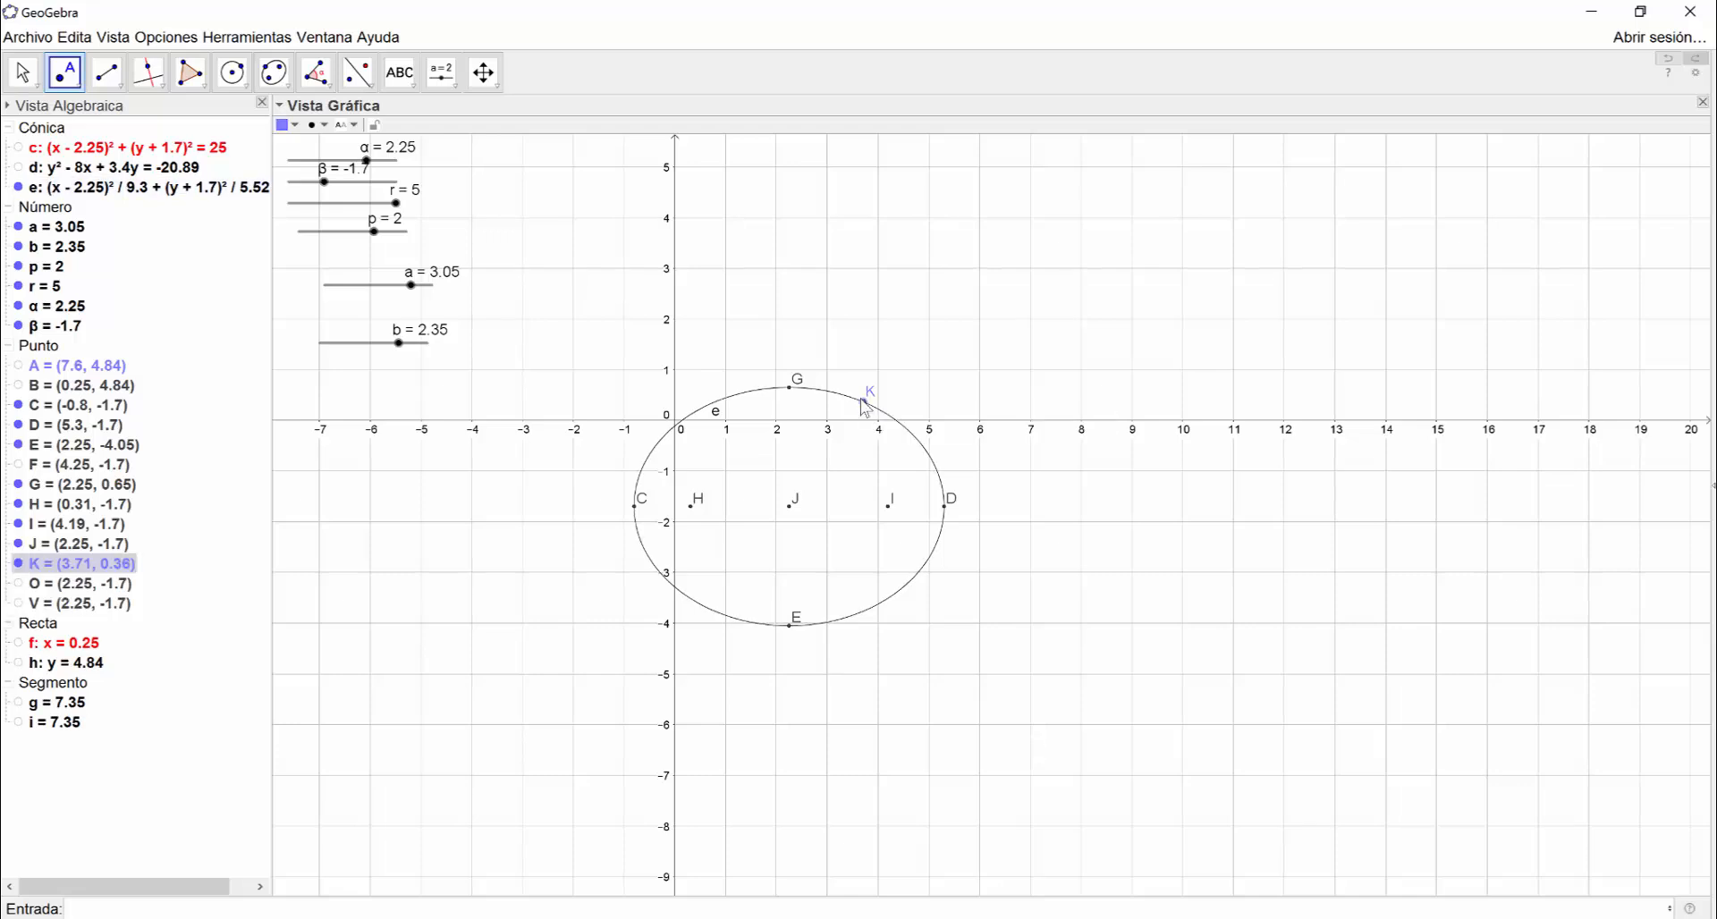
Draw segments from each focus, H and I, to point K on the ellipse
click(107, 73)
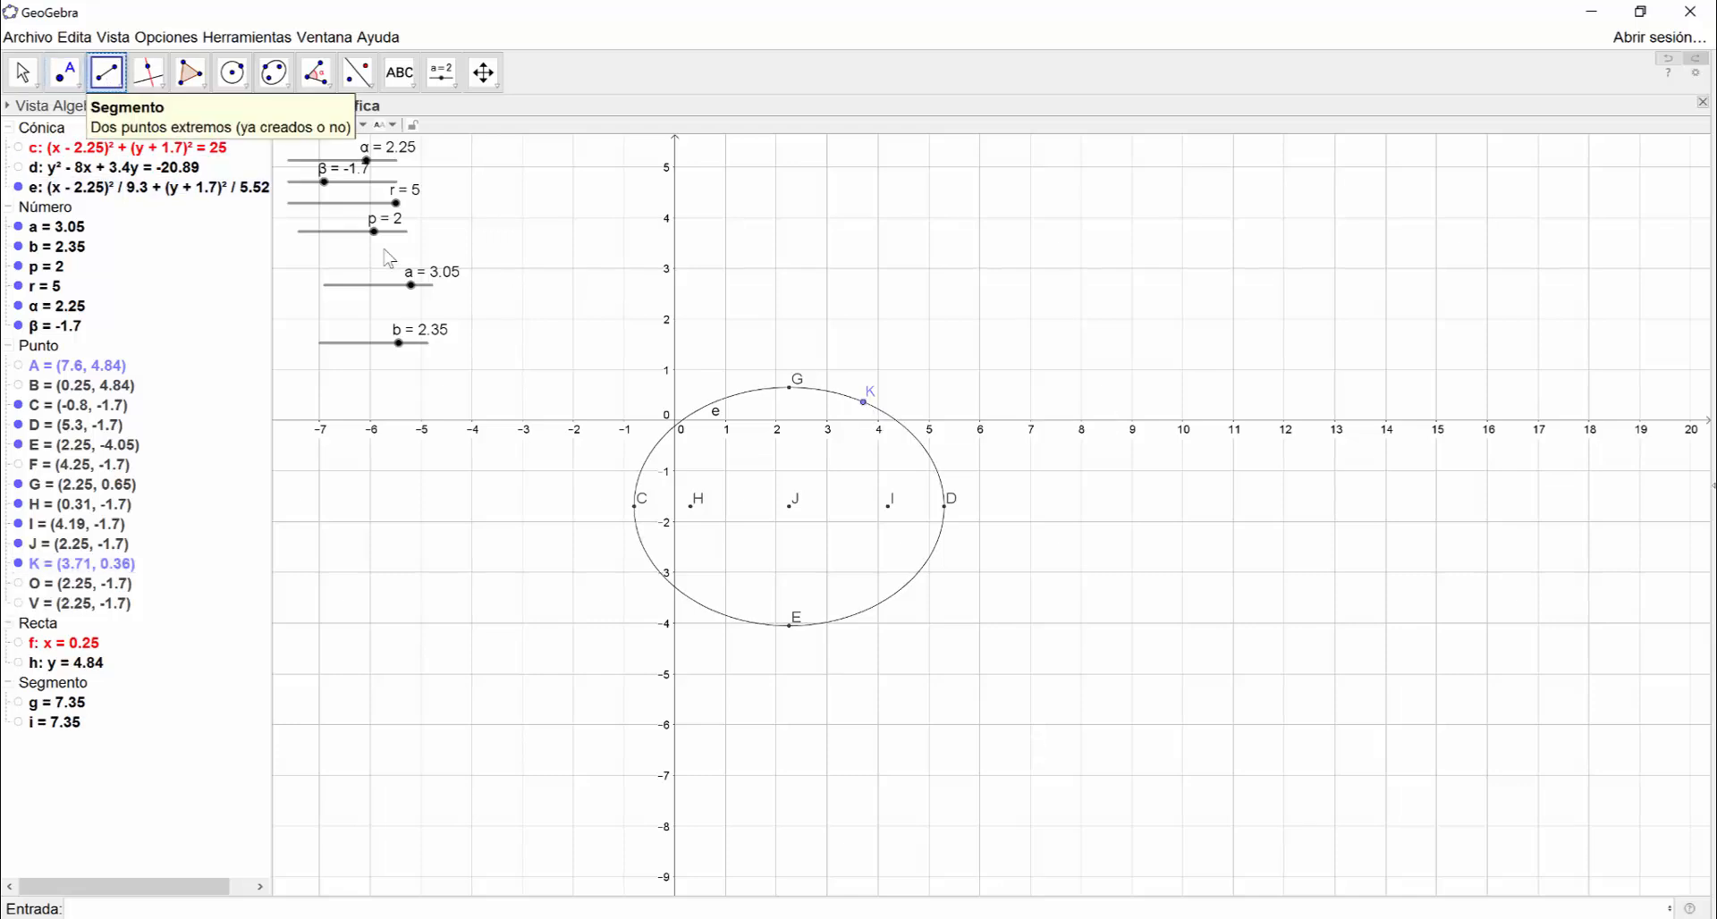
click(694, 508)
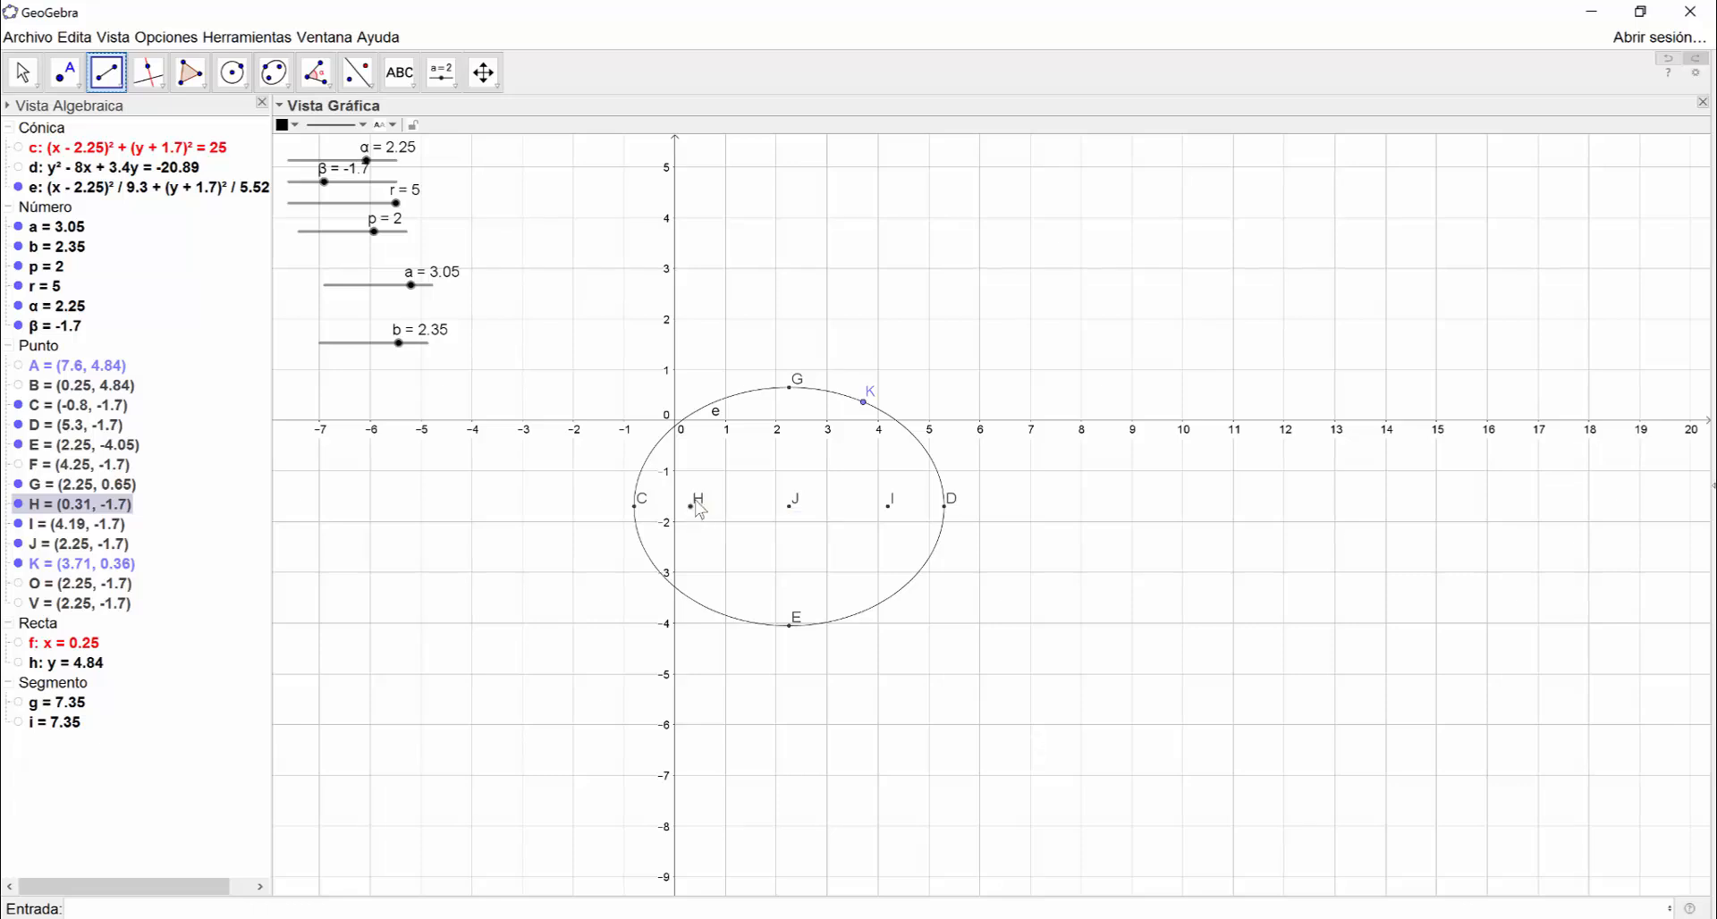
click(867, 410)
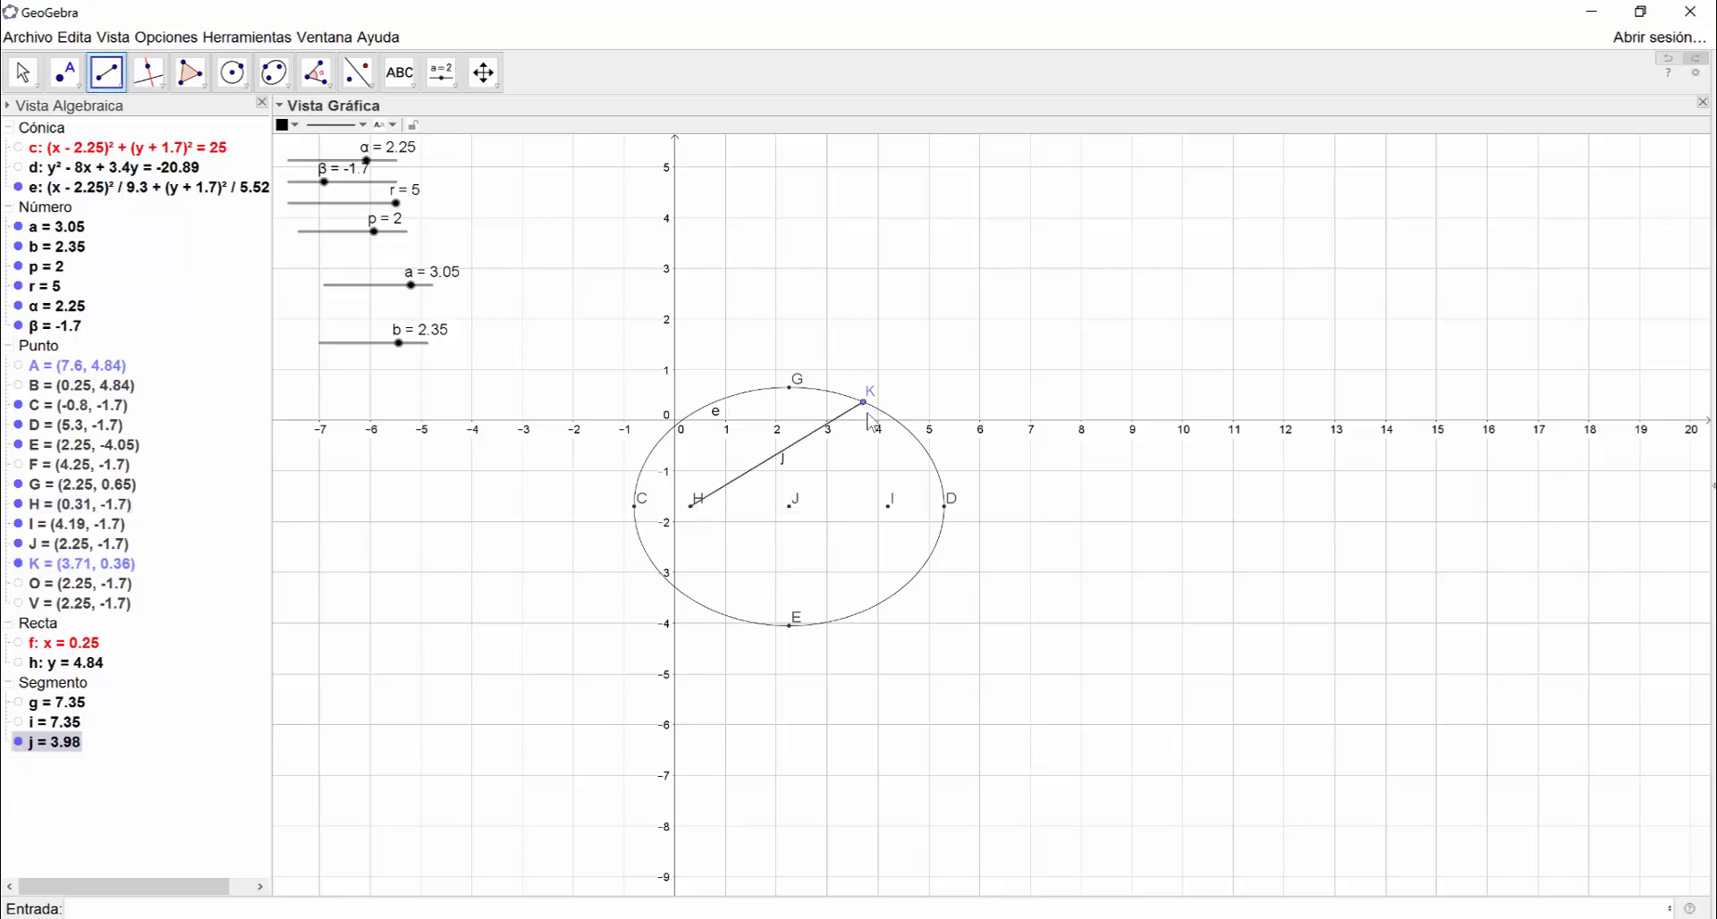
click(887, 507)
click(865, 407)
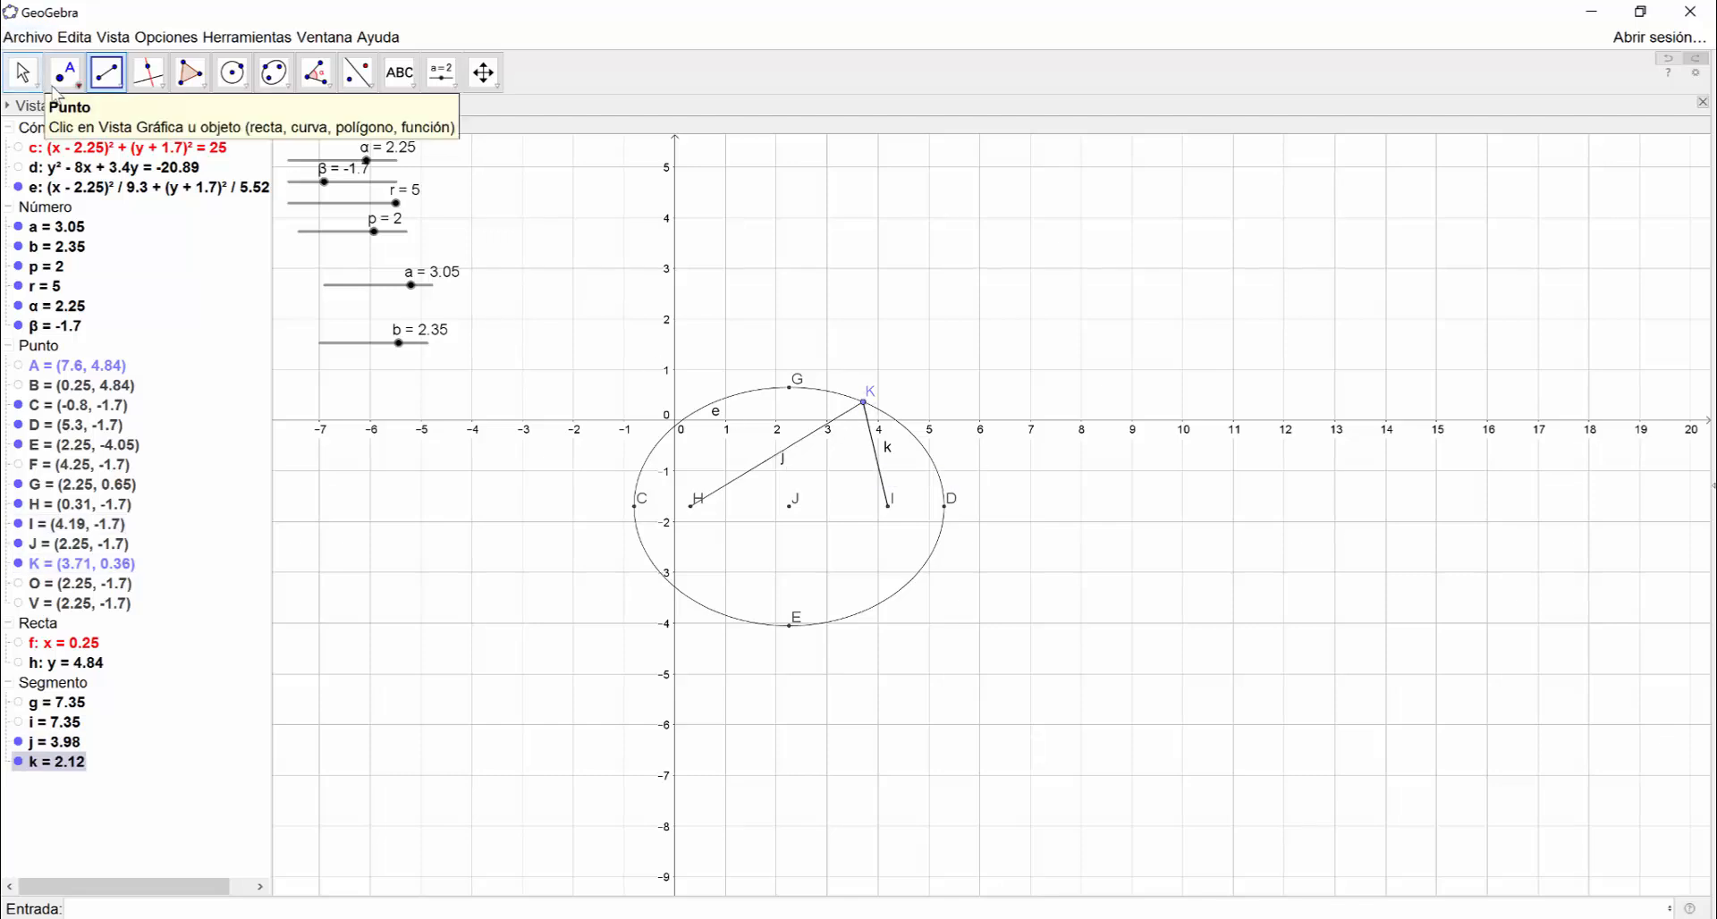
click(29, 79)
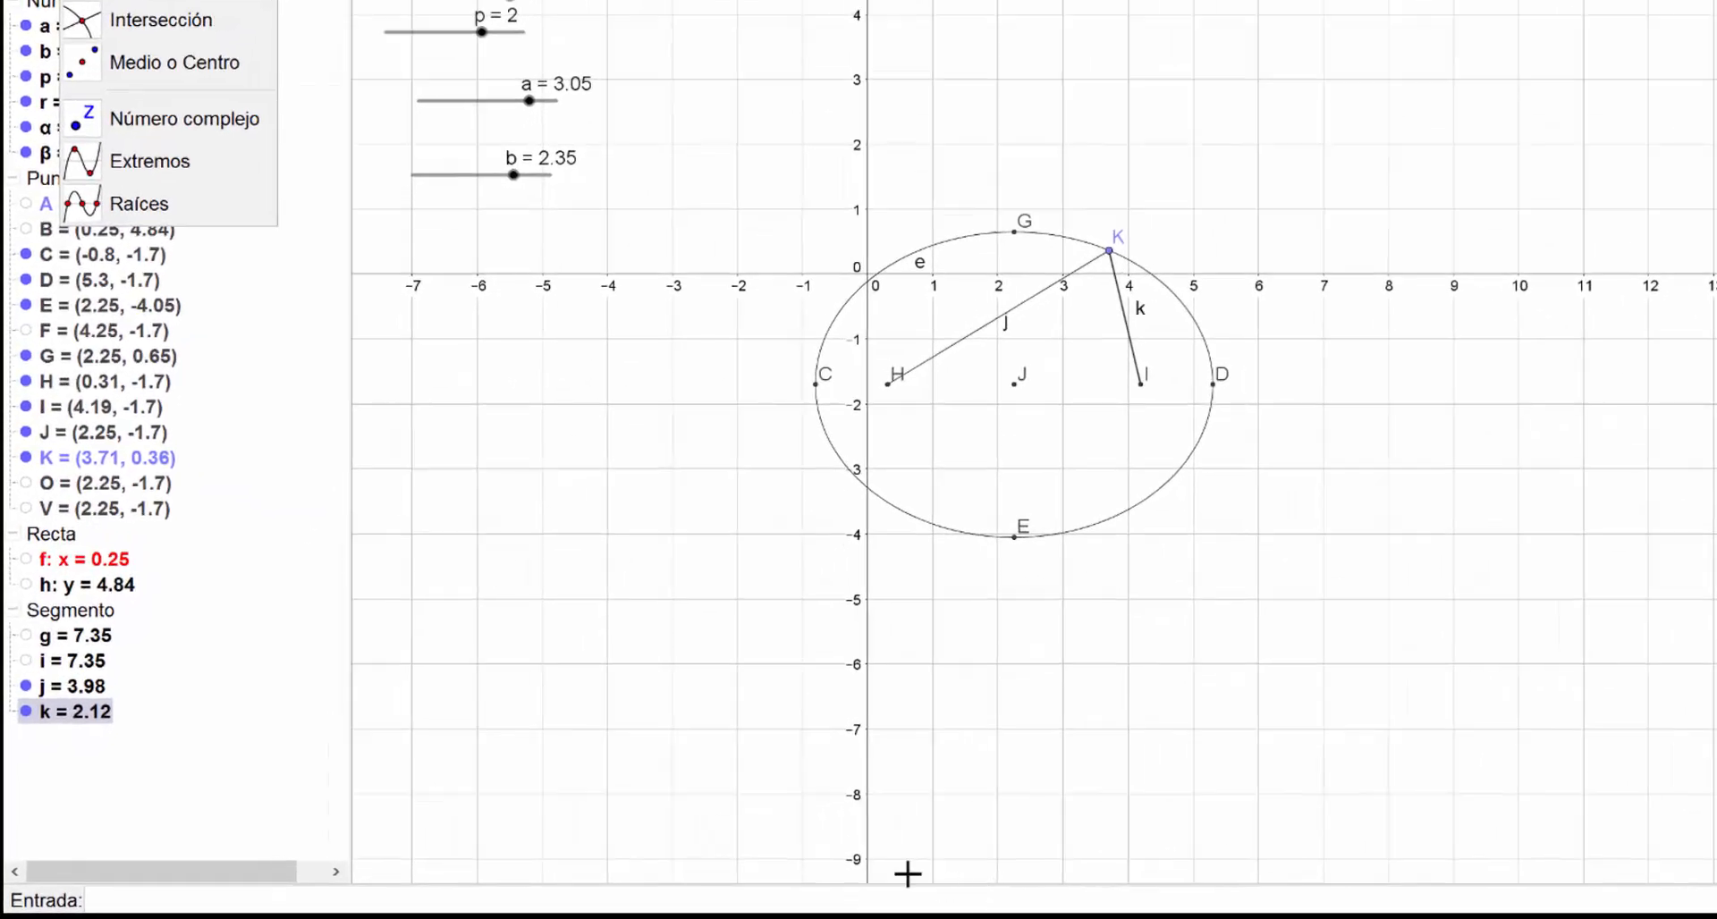
Check the lengths of segments j and k and create a number defined as their sum, j + k
click(98, 687)
click(100, 690)
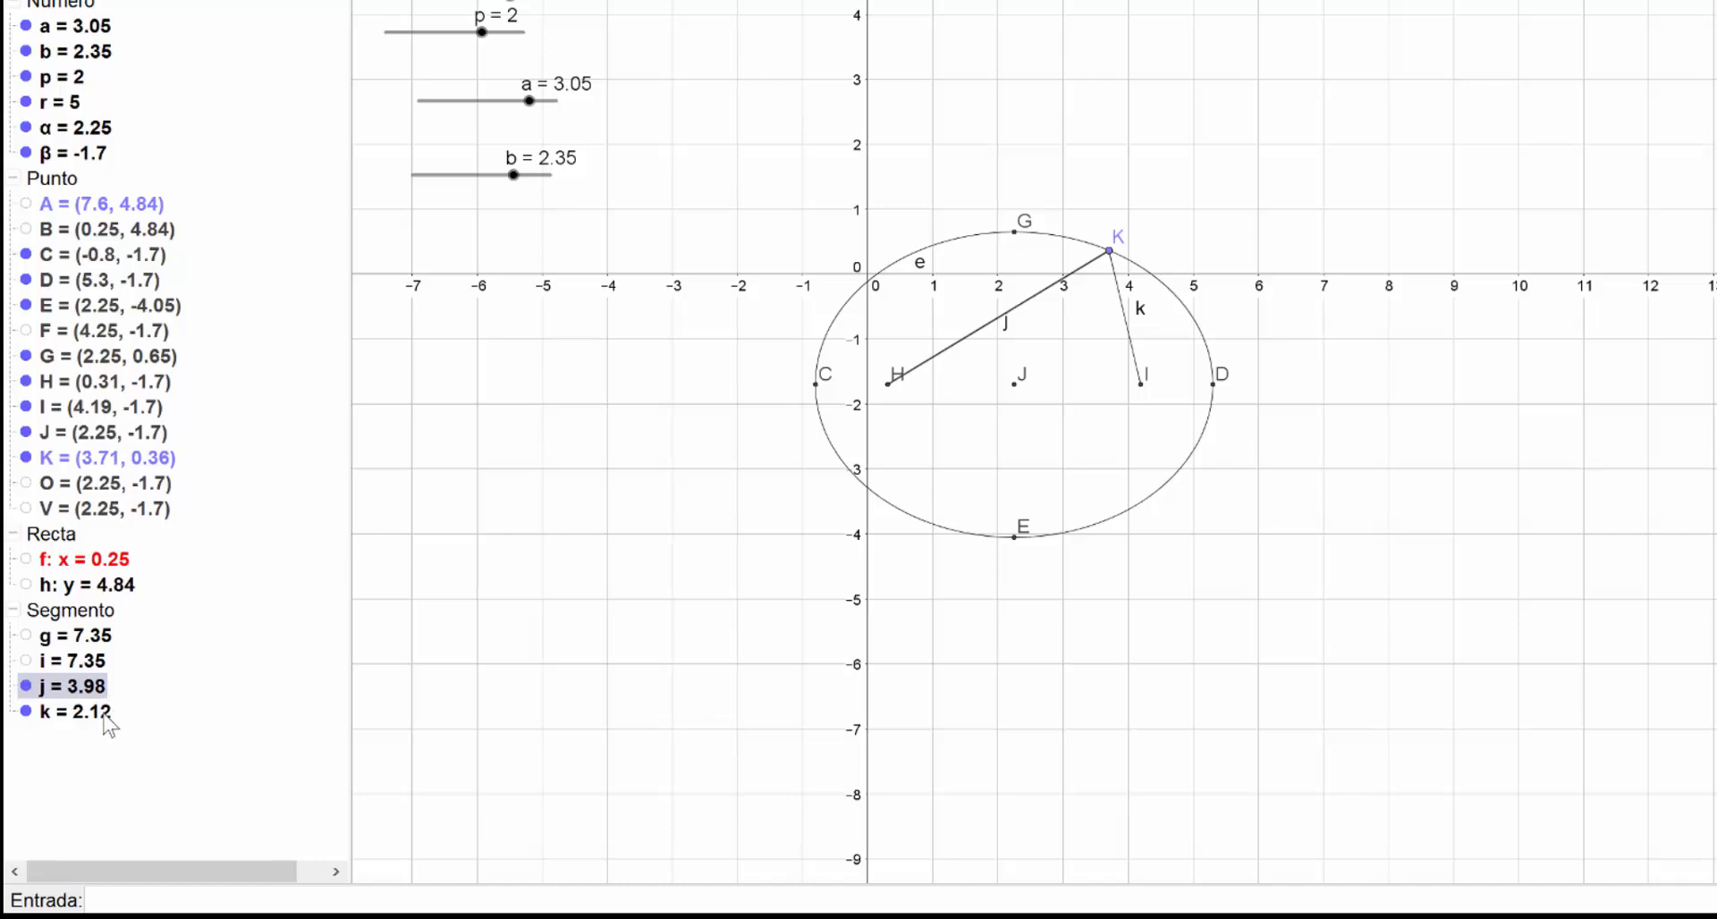
click(95, 716)
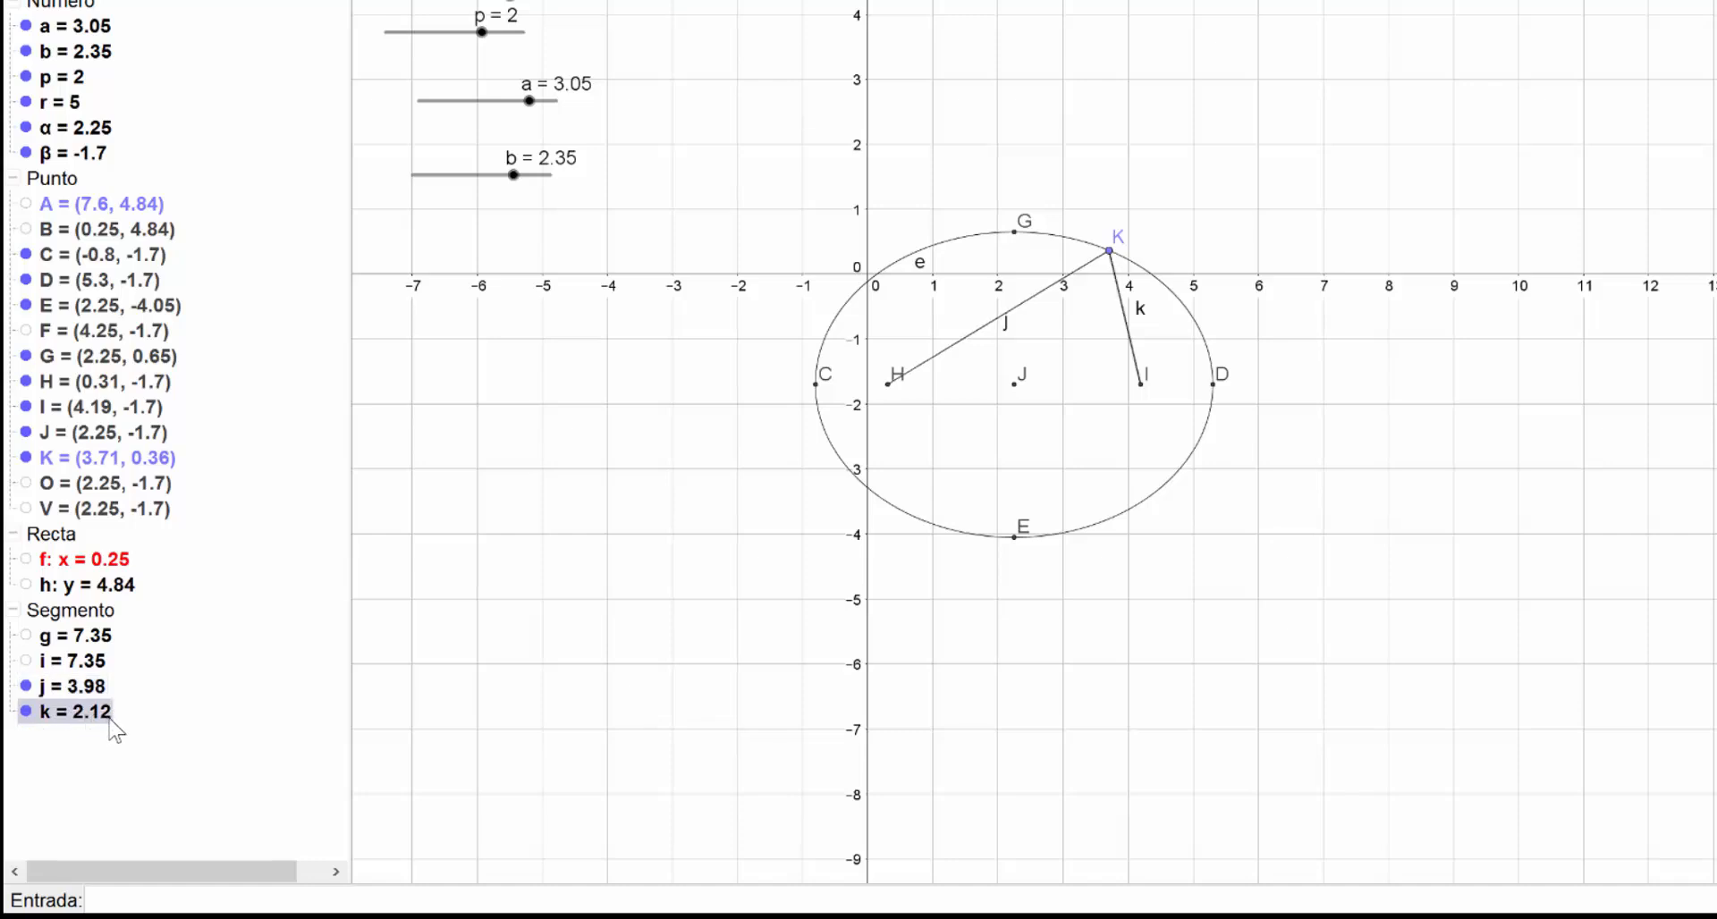
click(168, 900)
key(Return)
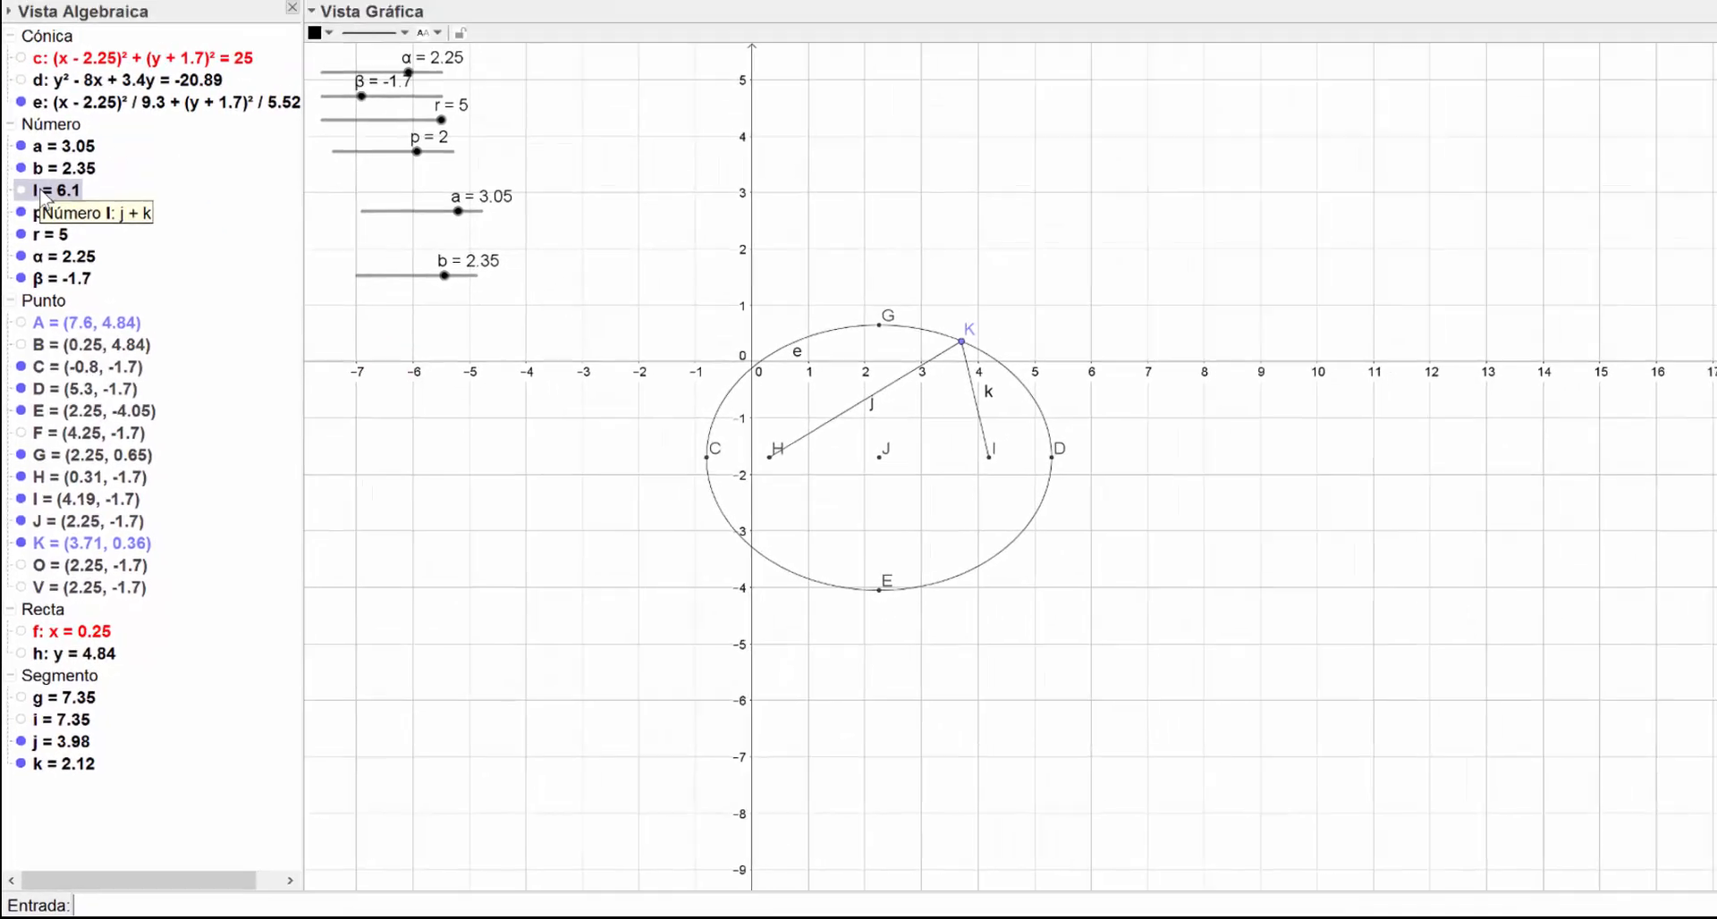
Rename the number defined as j + k to Sumadistancias
right_click(50, 79)
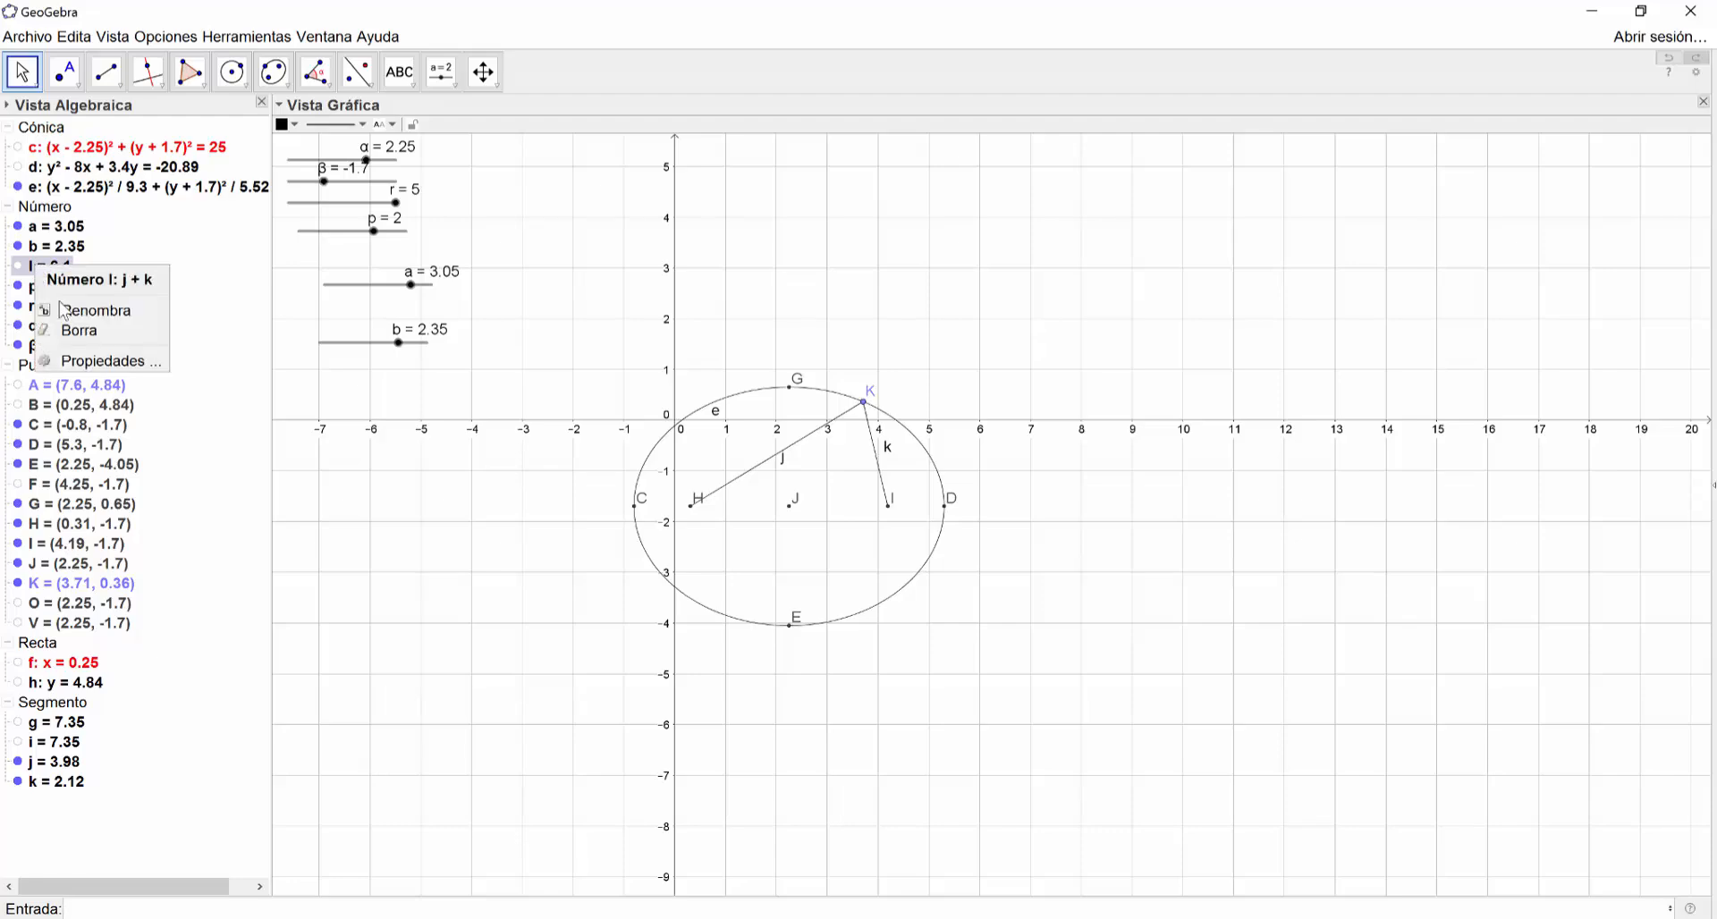
click(99, 361)
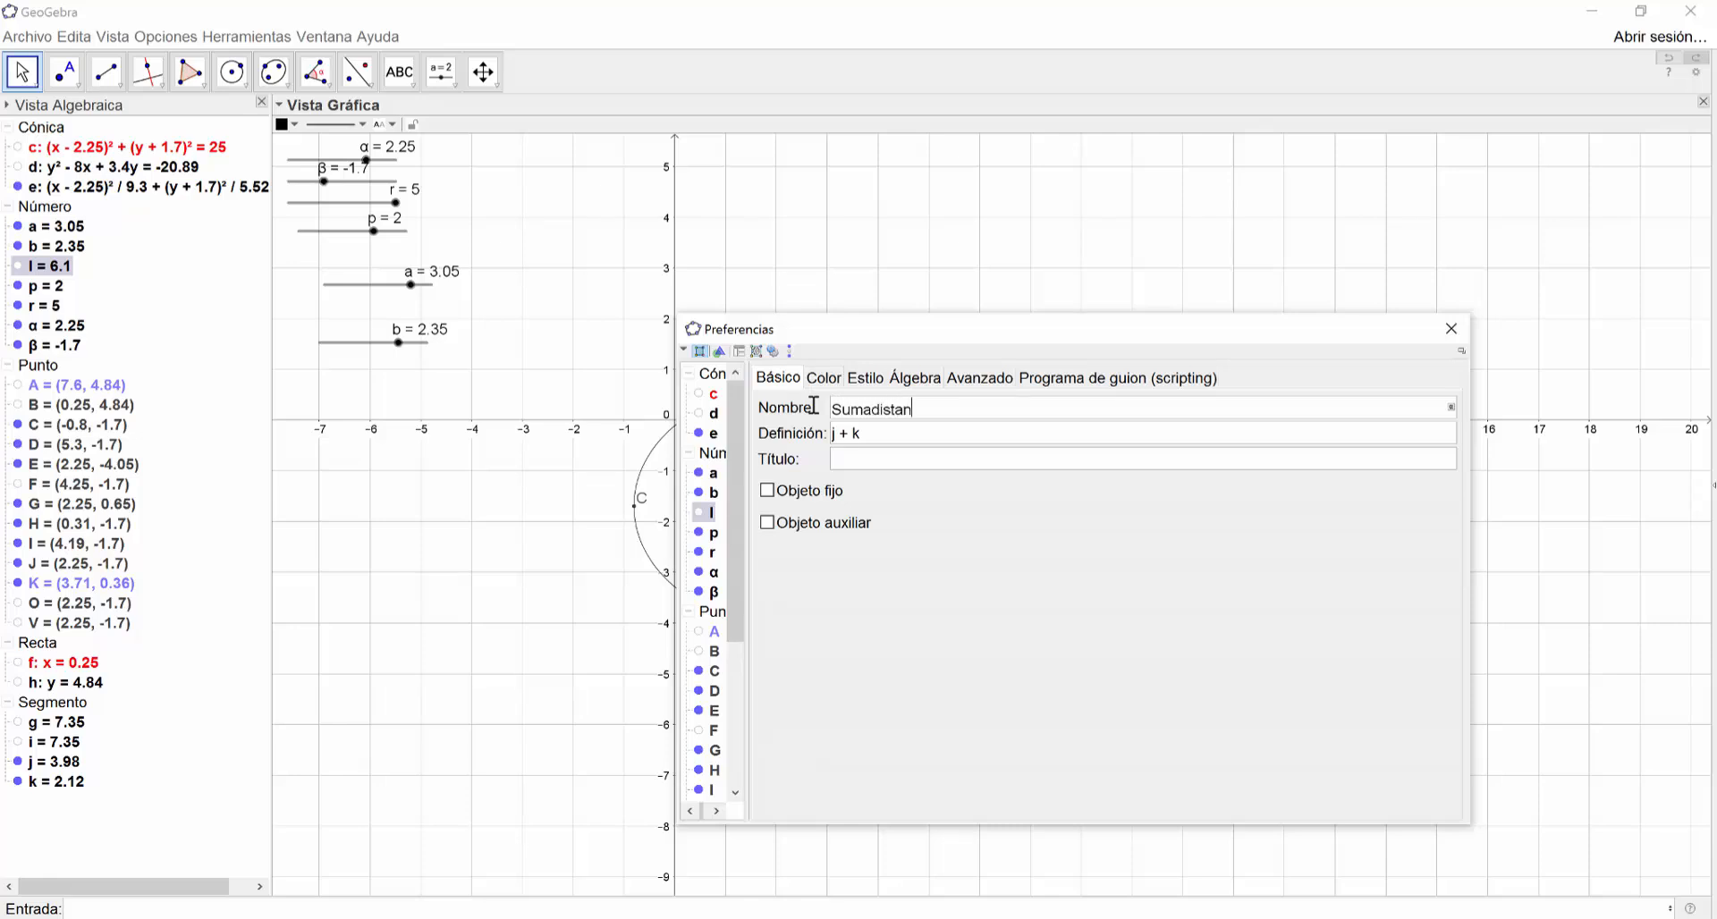
click(1451, 328)
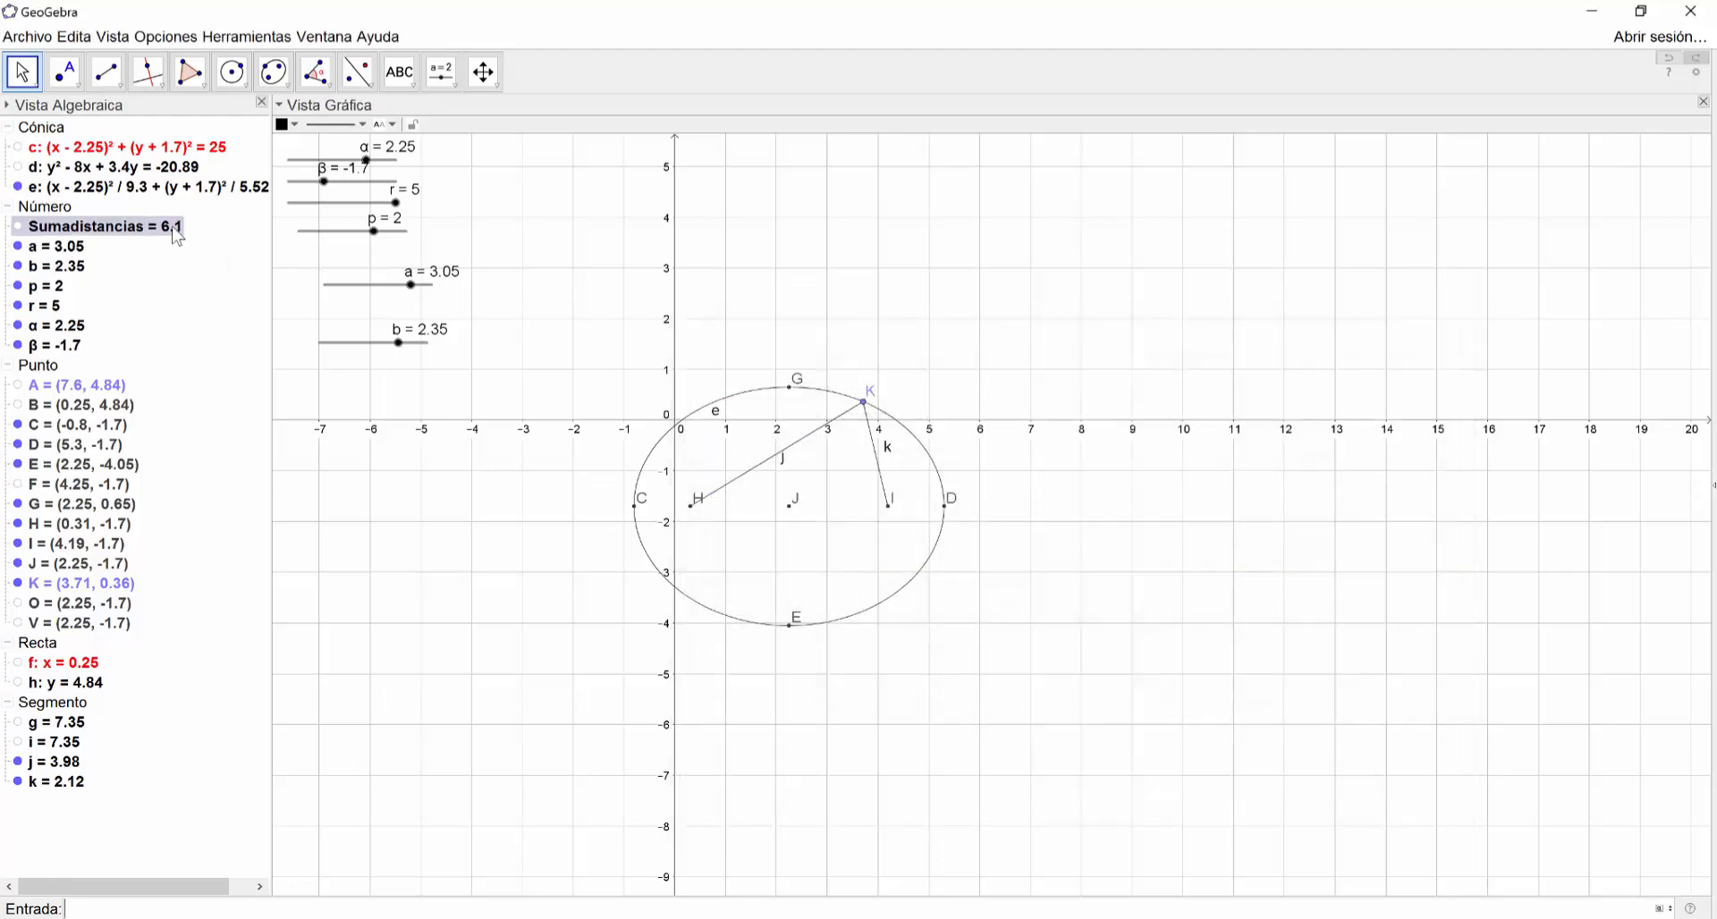
Move point K along the ellipse to about (-0.08, -0.19) and back to about (3.93, 0.26) to check the sum of distances
click(25, 75)
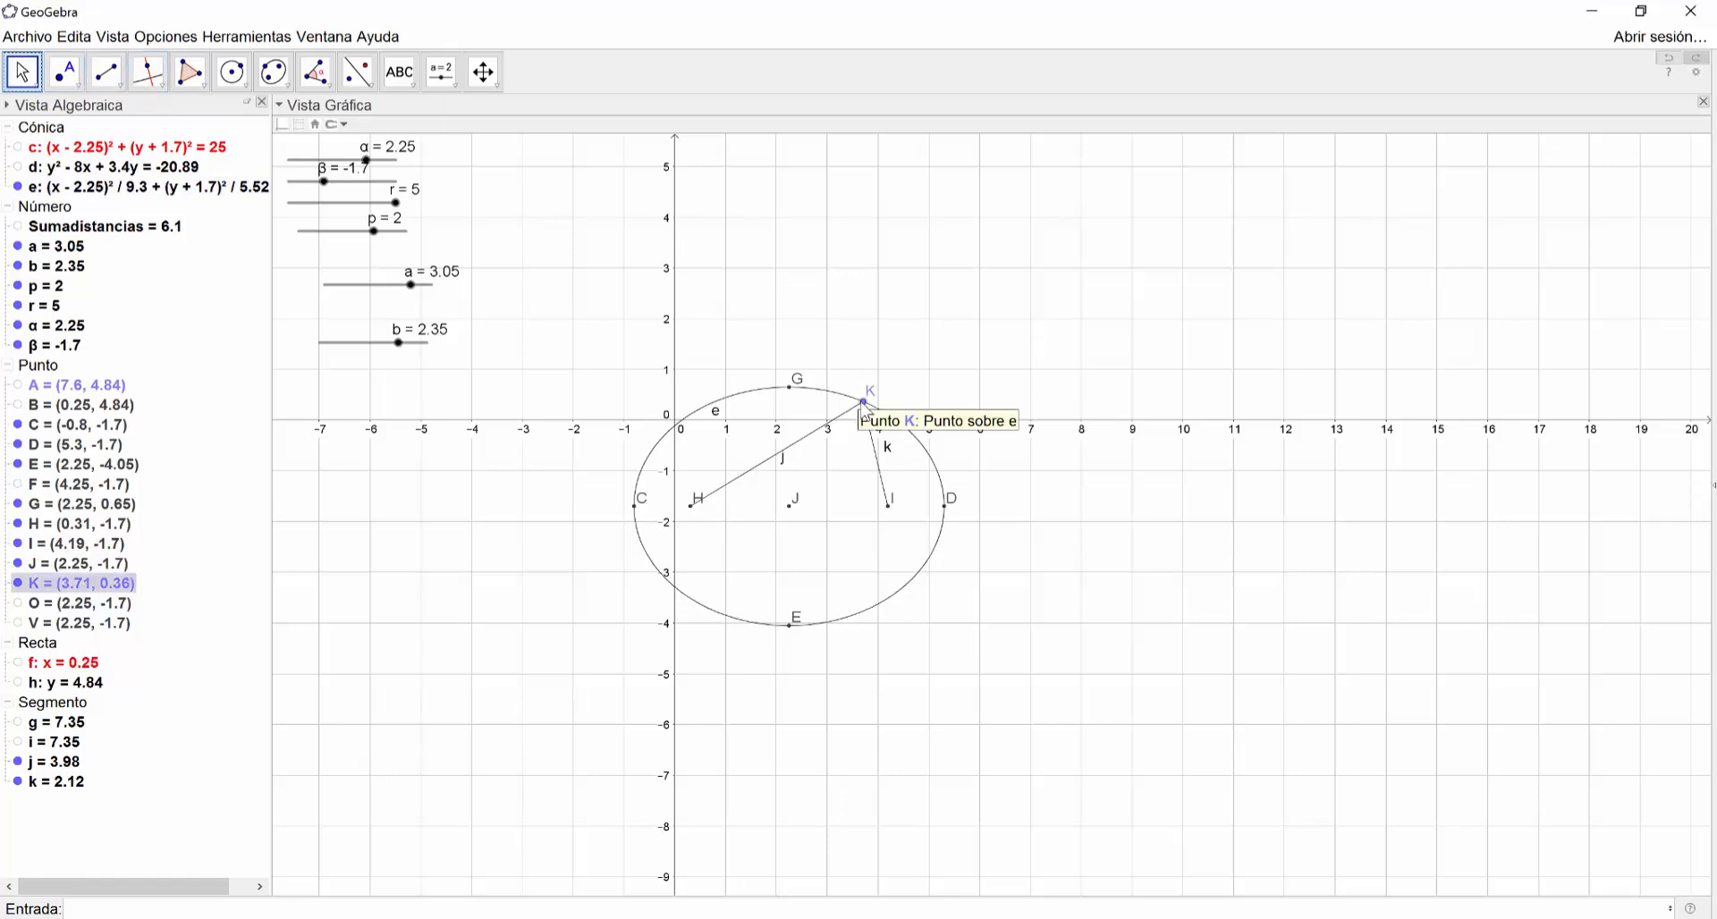
drag(864, 406, 672, 430)
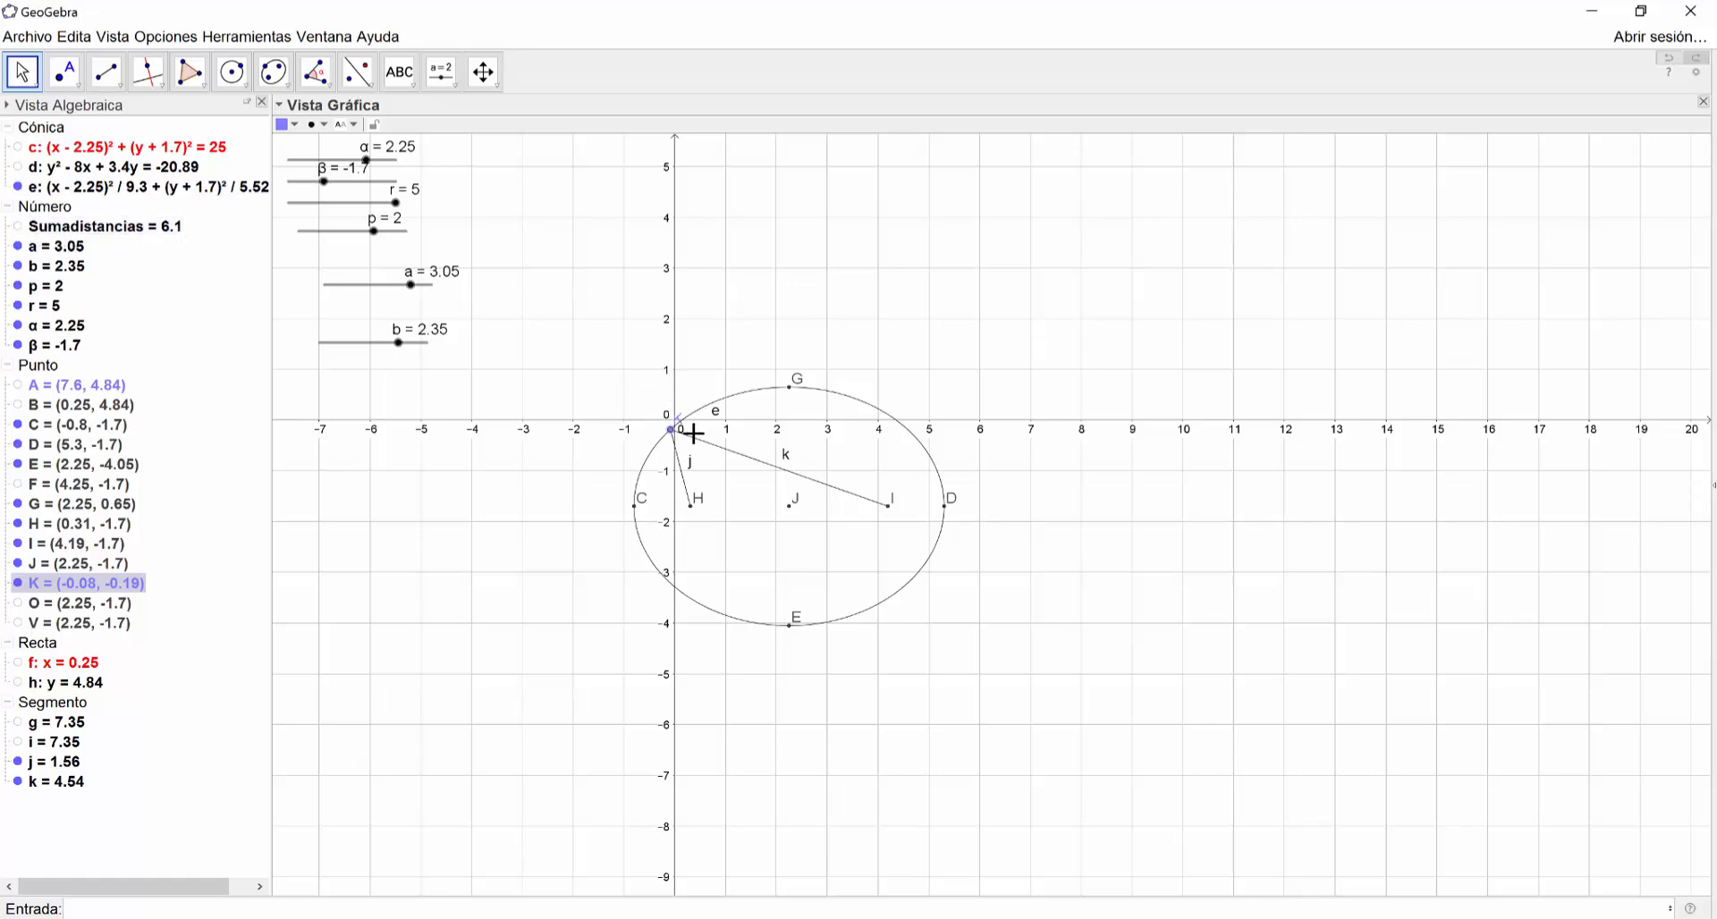
drag(672, 435, 900, 375)
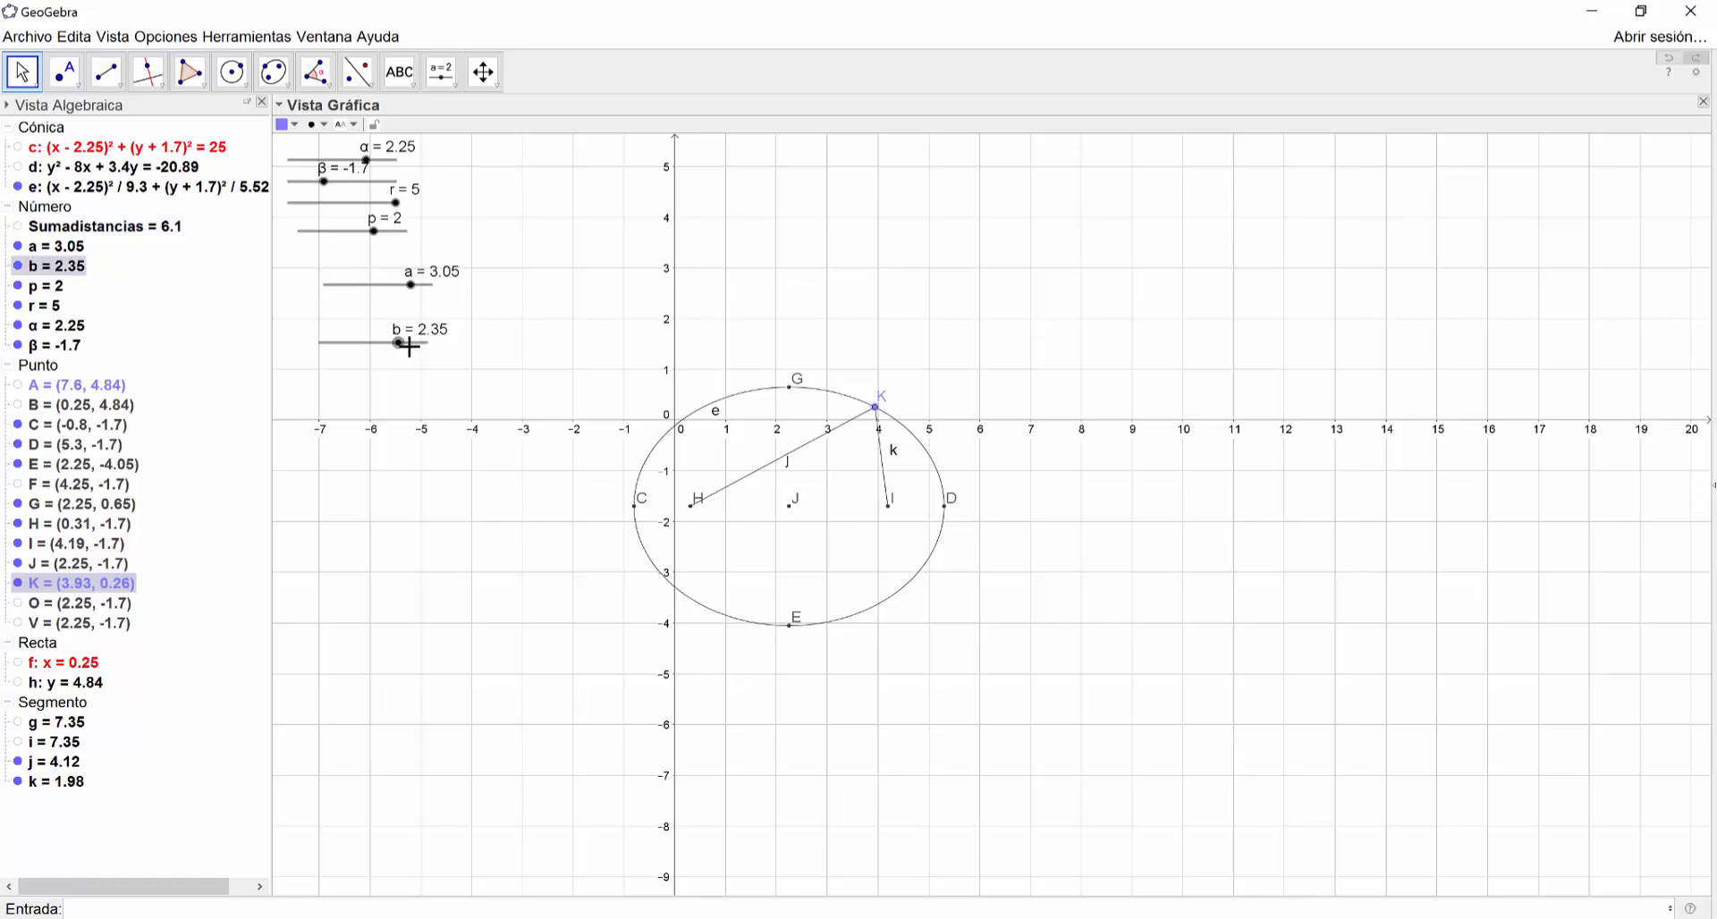
Enlarge the ellipse with the sliders to a = 5 and b = 3.45, and move point K around it to about (4.16, 1.49)
drag(398, 344, 434, 290)
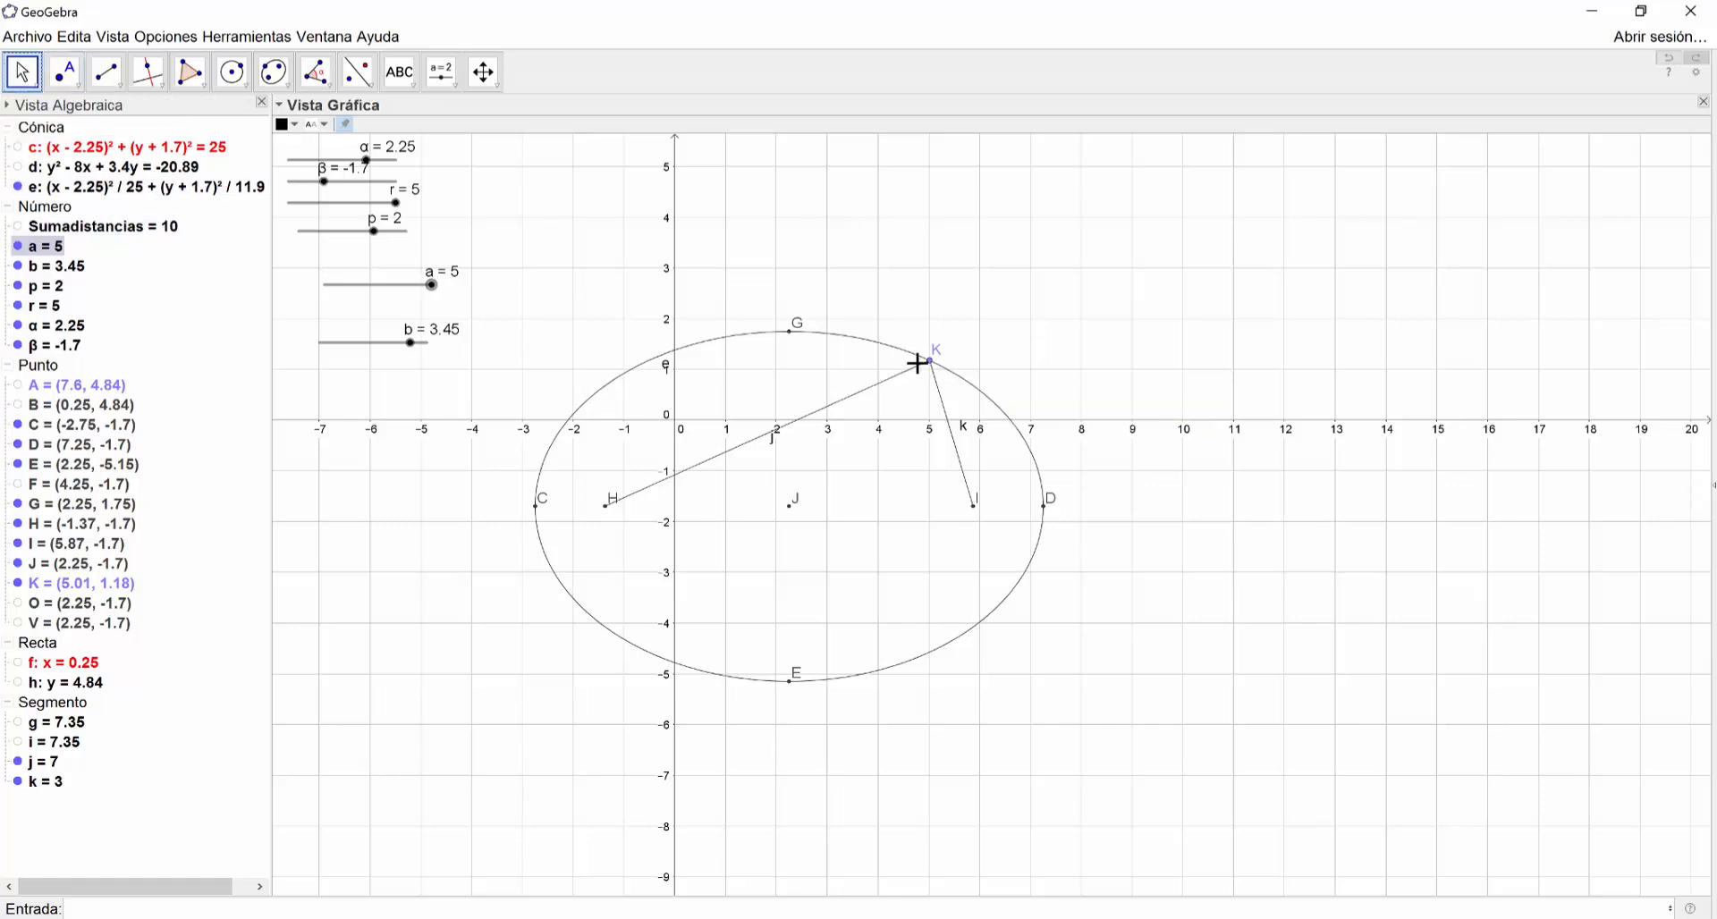
drag(916, 363, 585, 610)
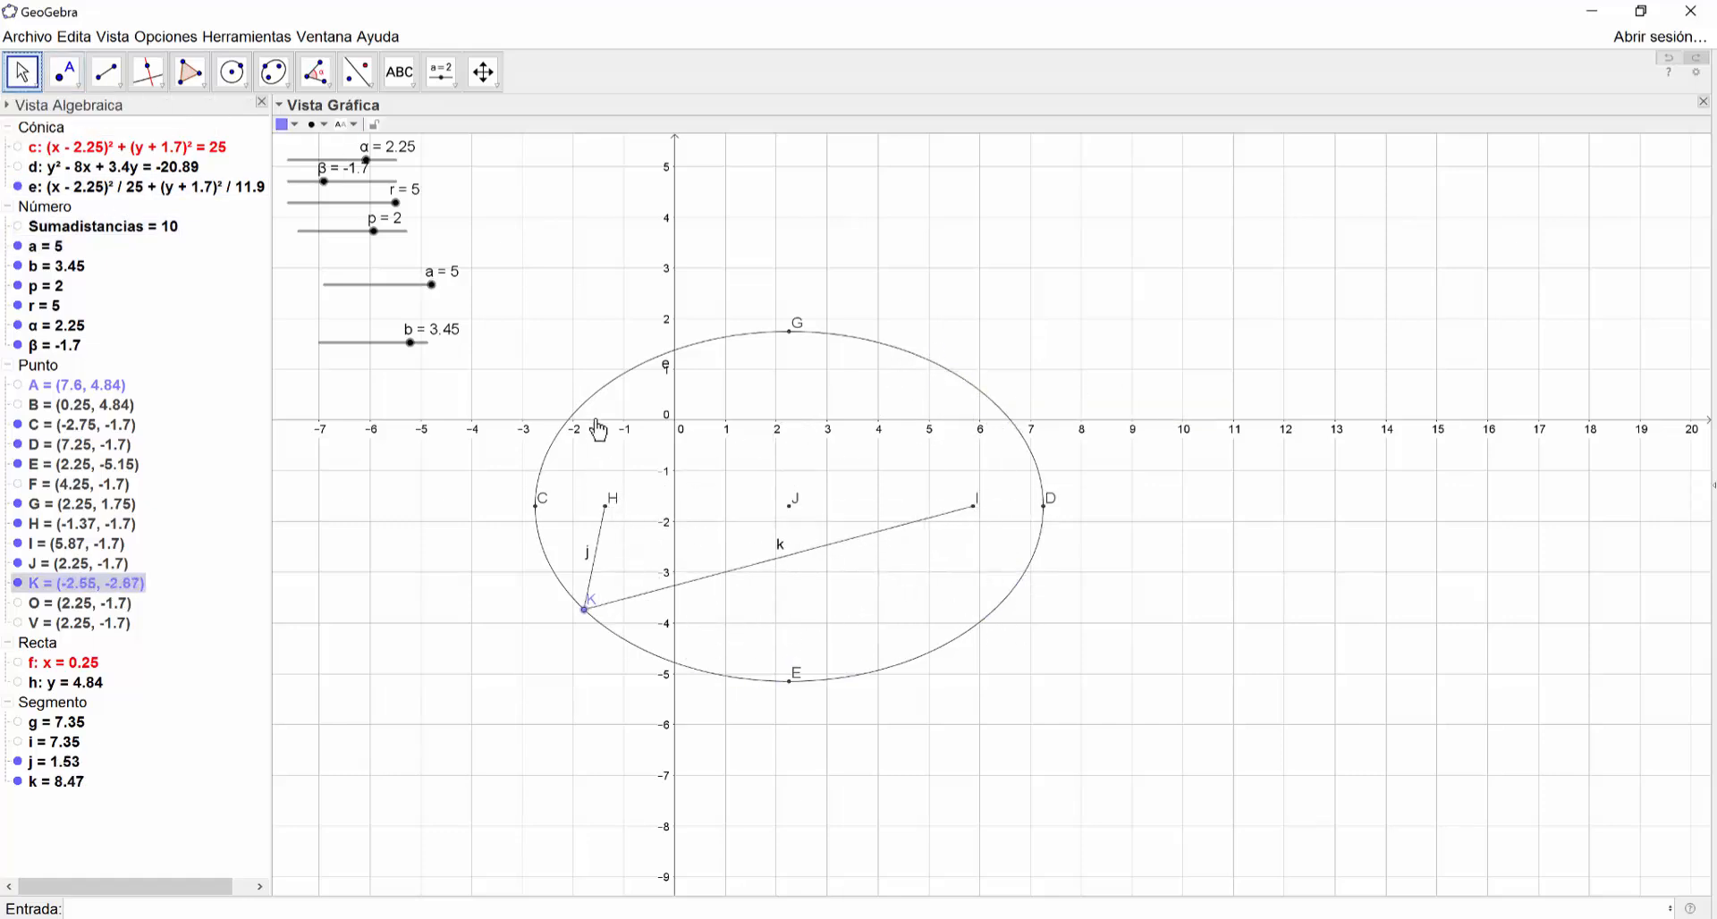
drag(598, 431, 889, 351)
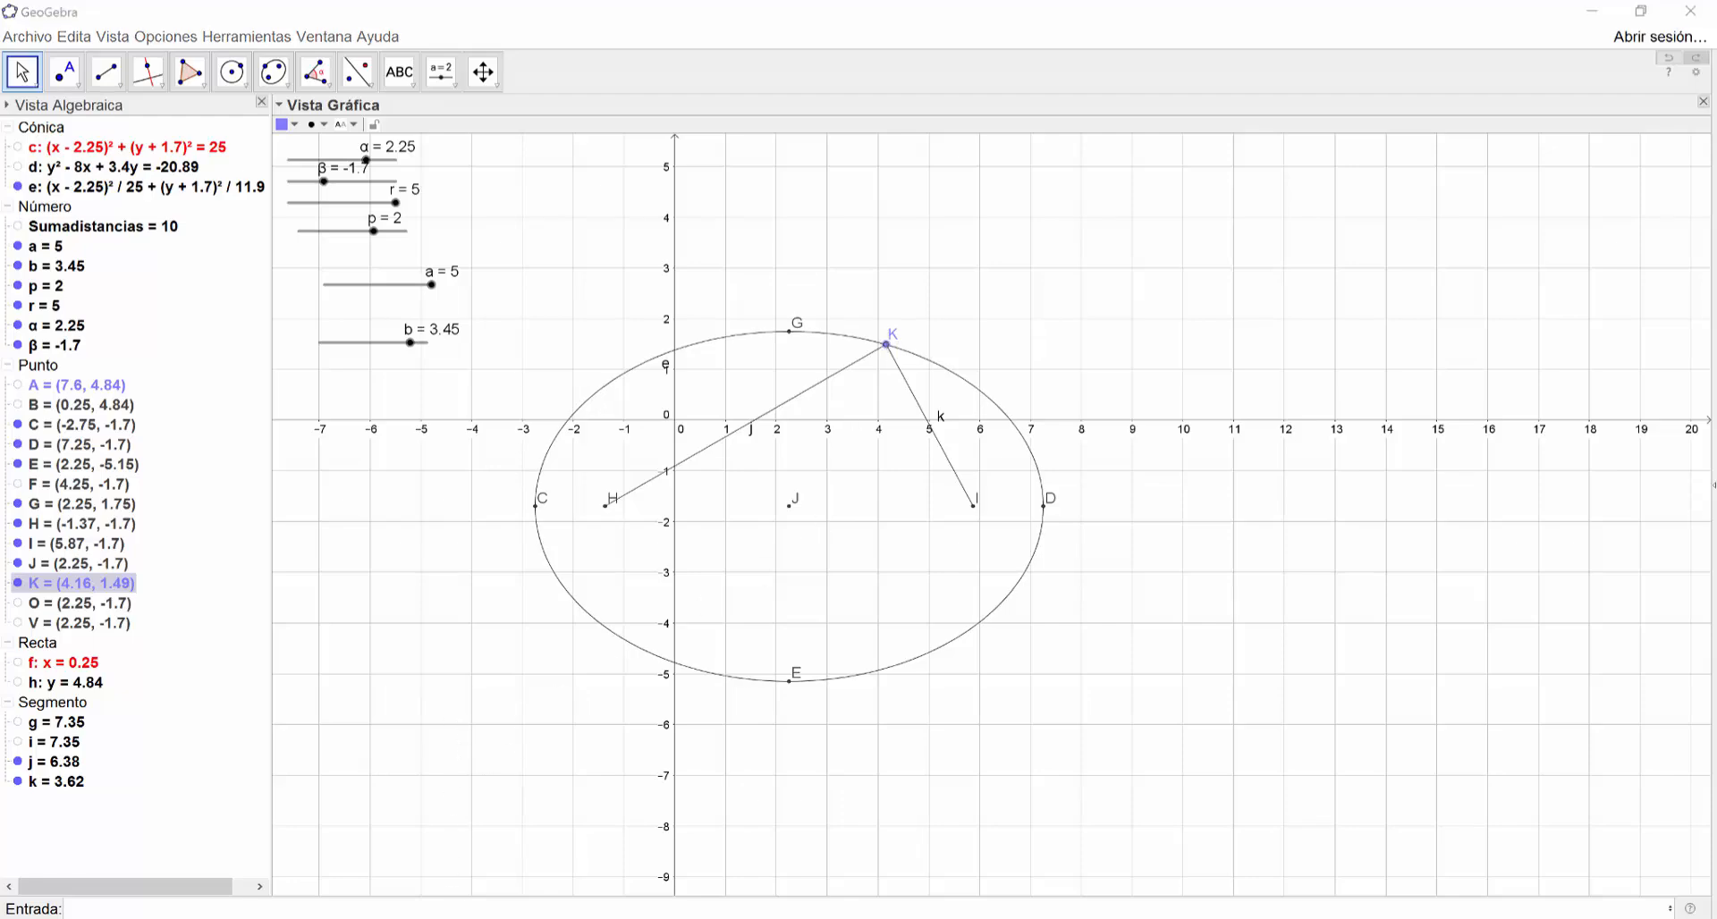
Switch to the Word summary and read the hyperbola's definition based on the difference of distances to the foci
key(alt+Tab)
click(835, 465)
scroll(835, 465, down, 10)
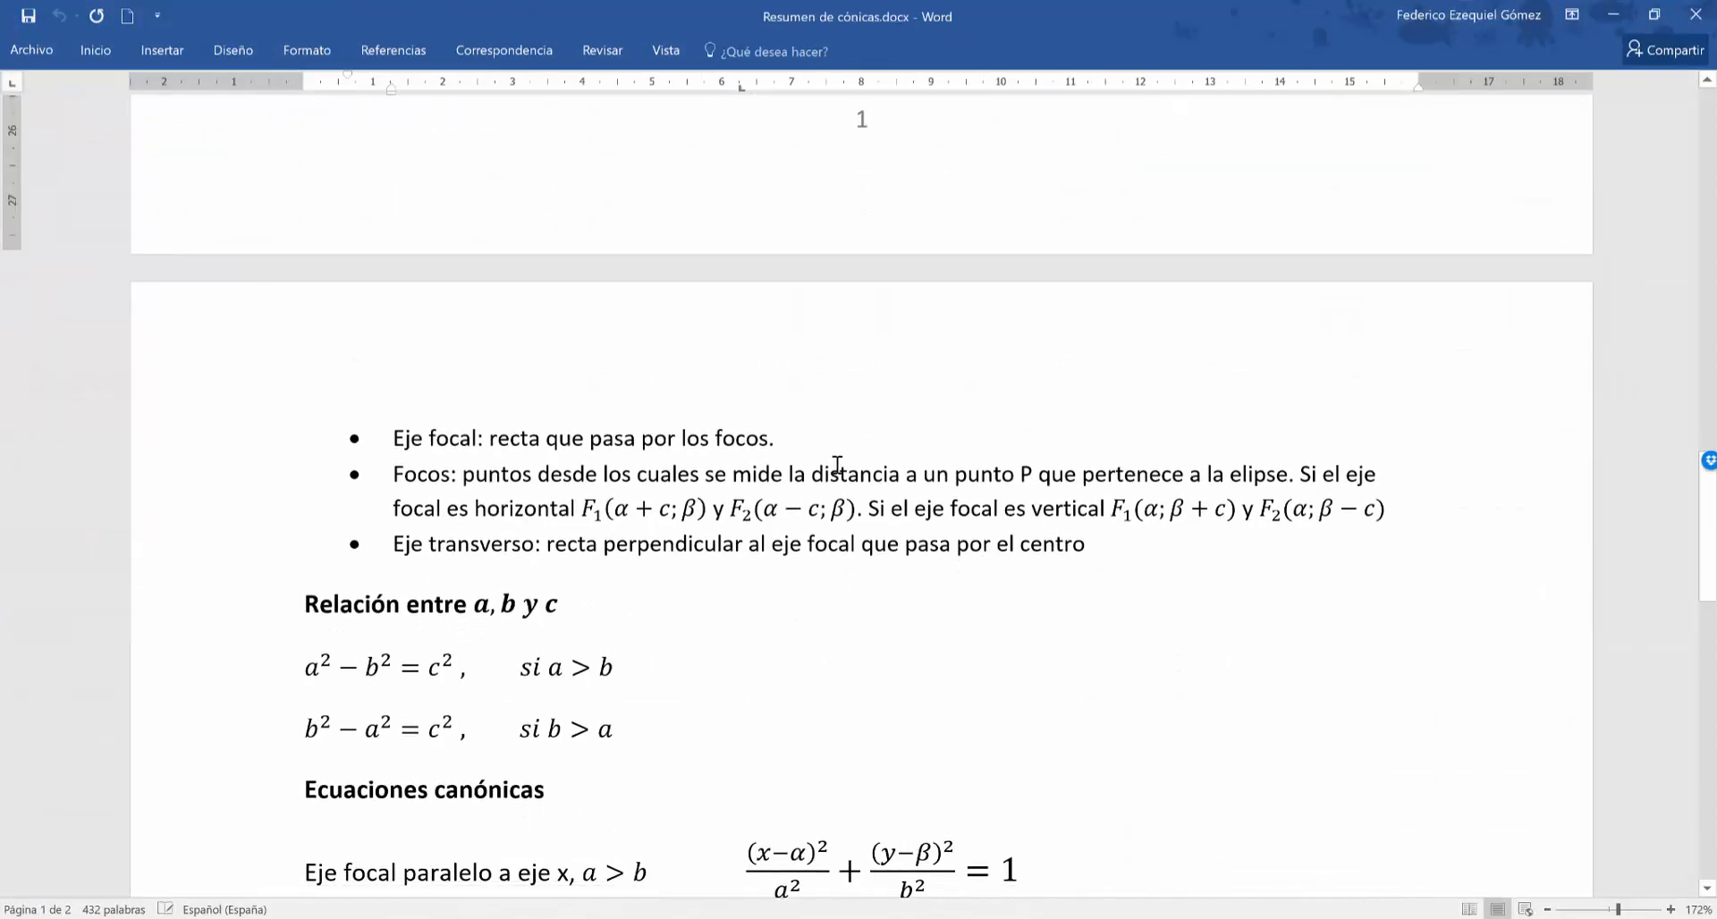
scroll(750, 423, down, 5)
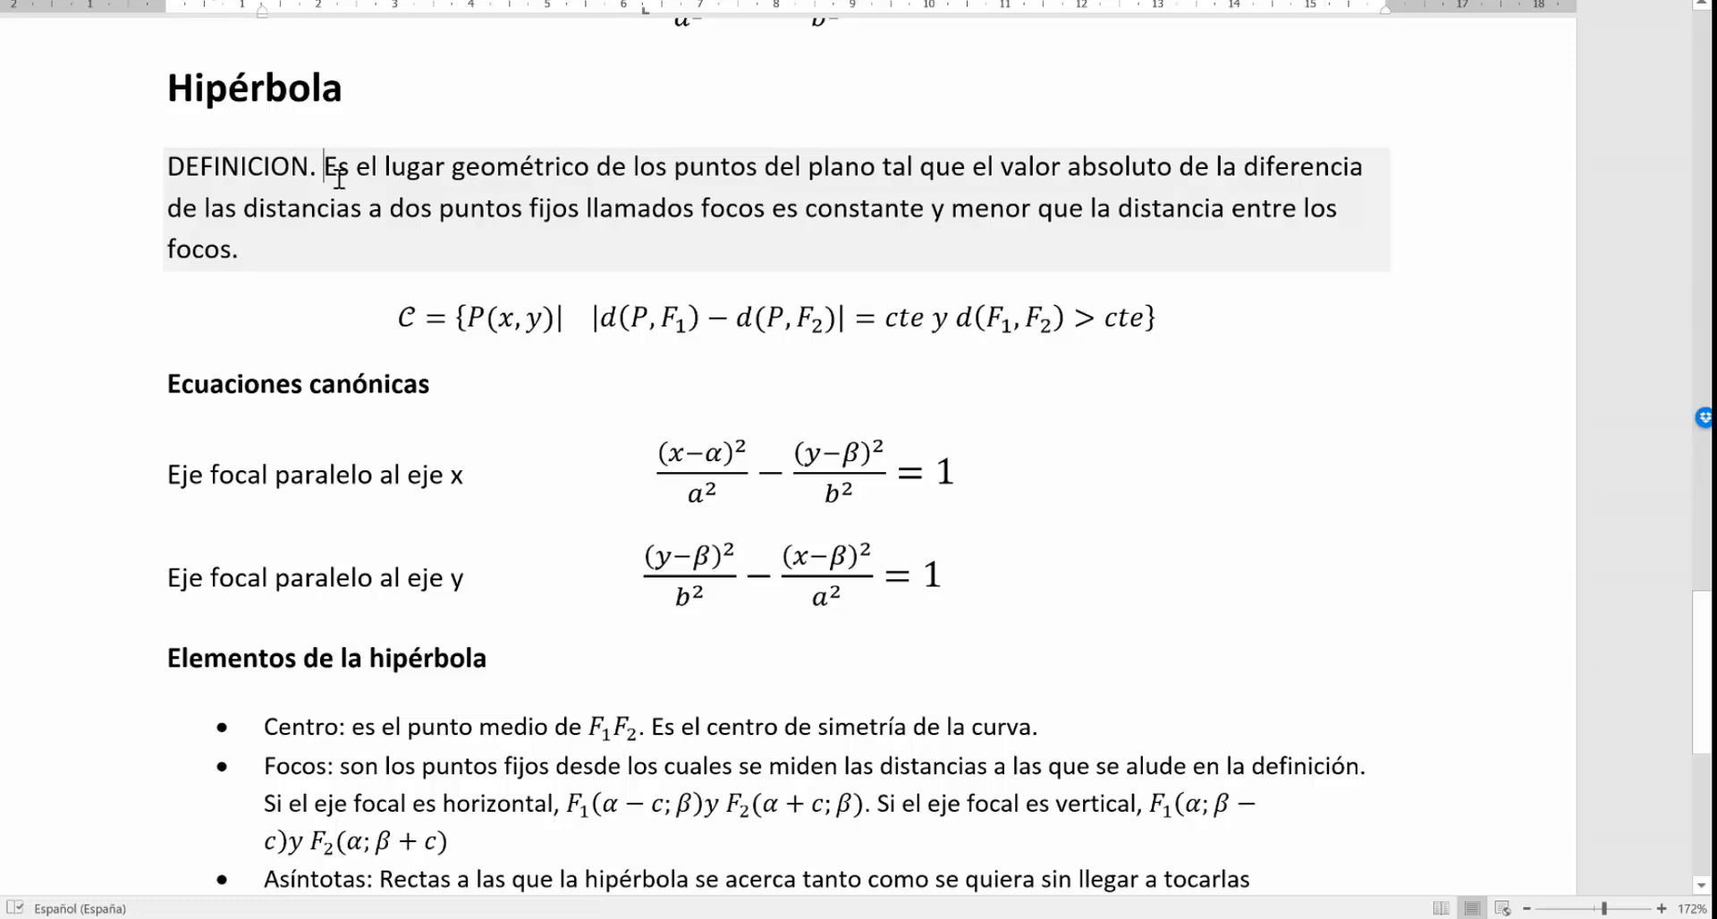
drag(338, 177, 362, 235)
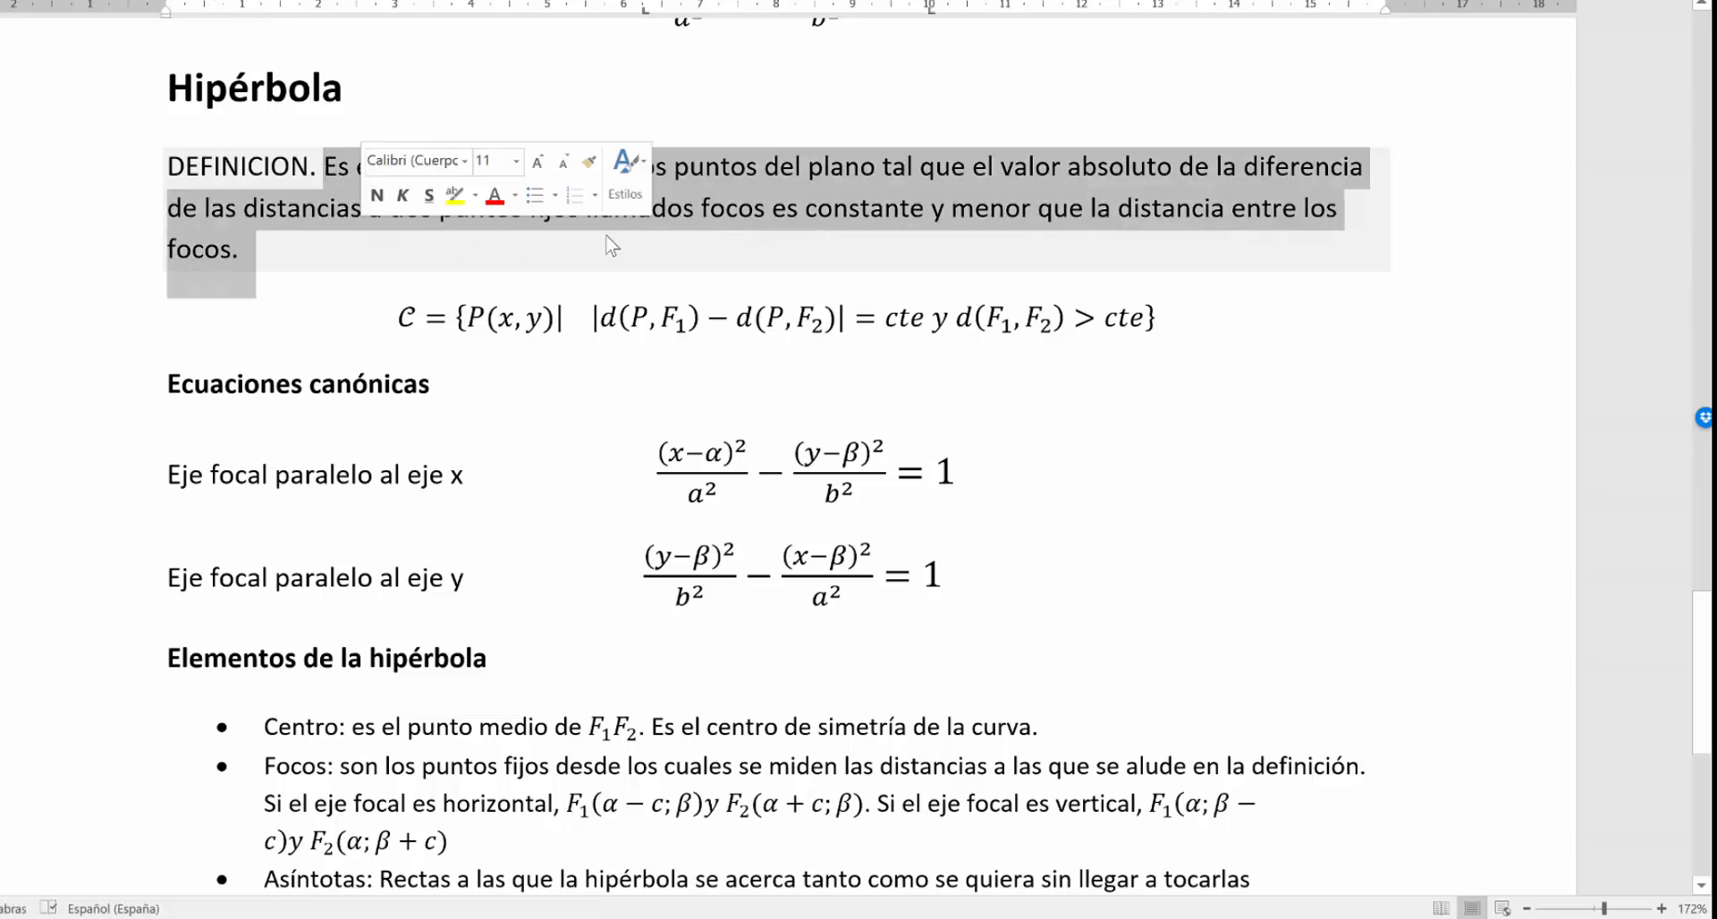
click(808, 243)
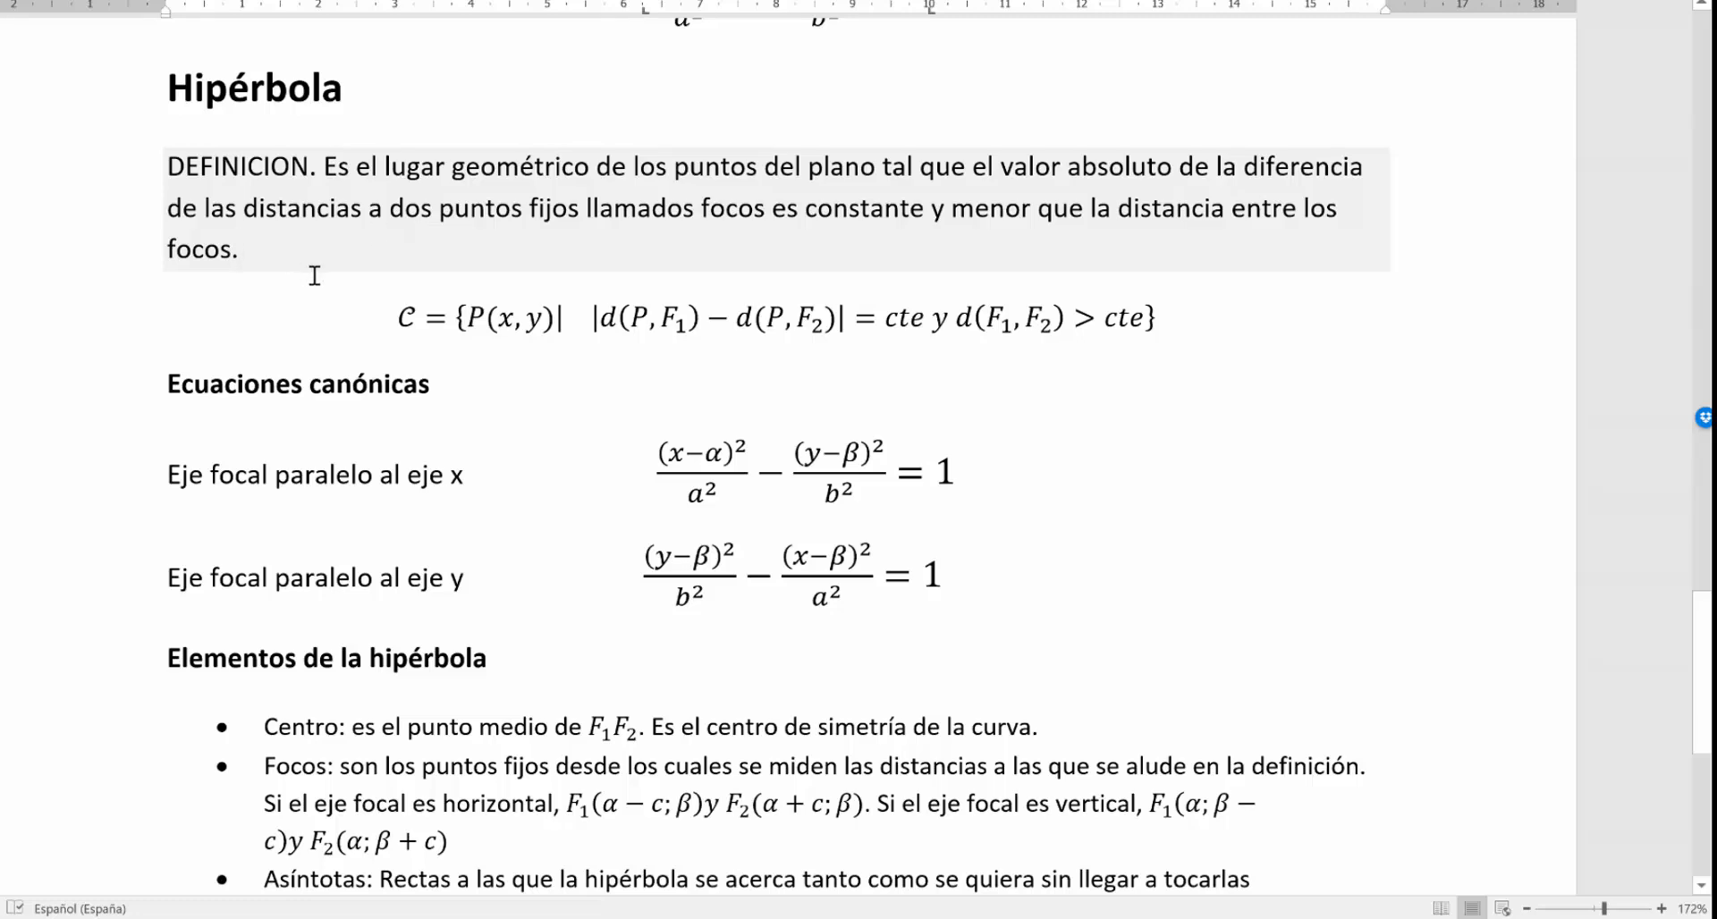
Copy the hyperbola's canonical equation for a focal axis parallel to the x axis and switch back to GeoGebra
click(661, 462)
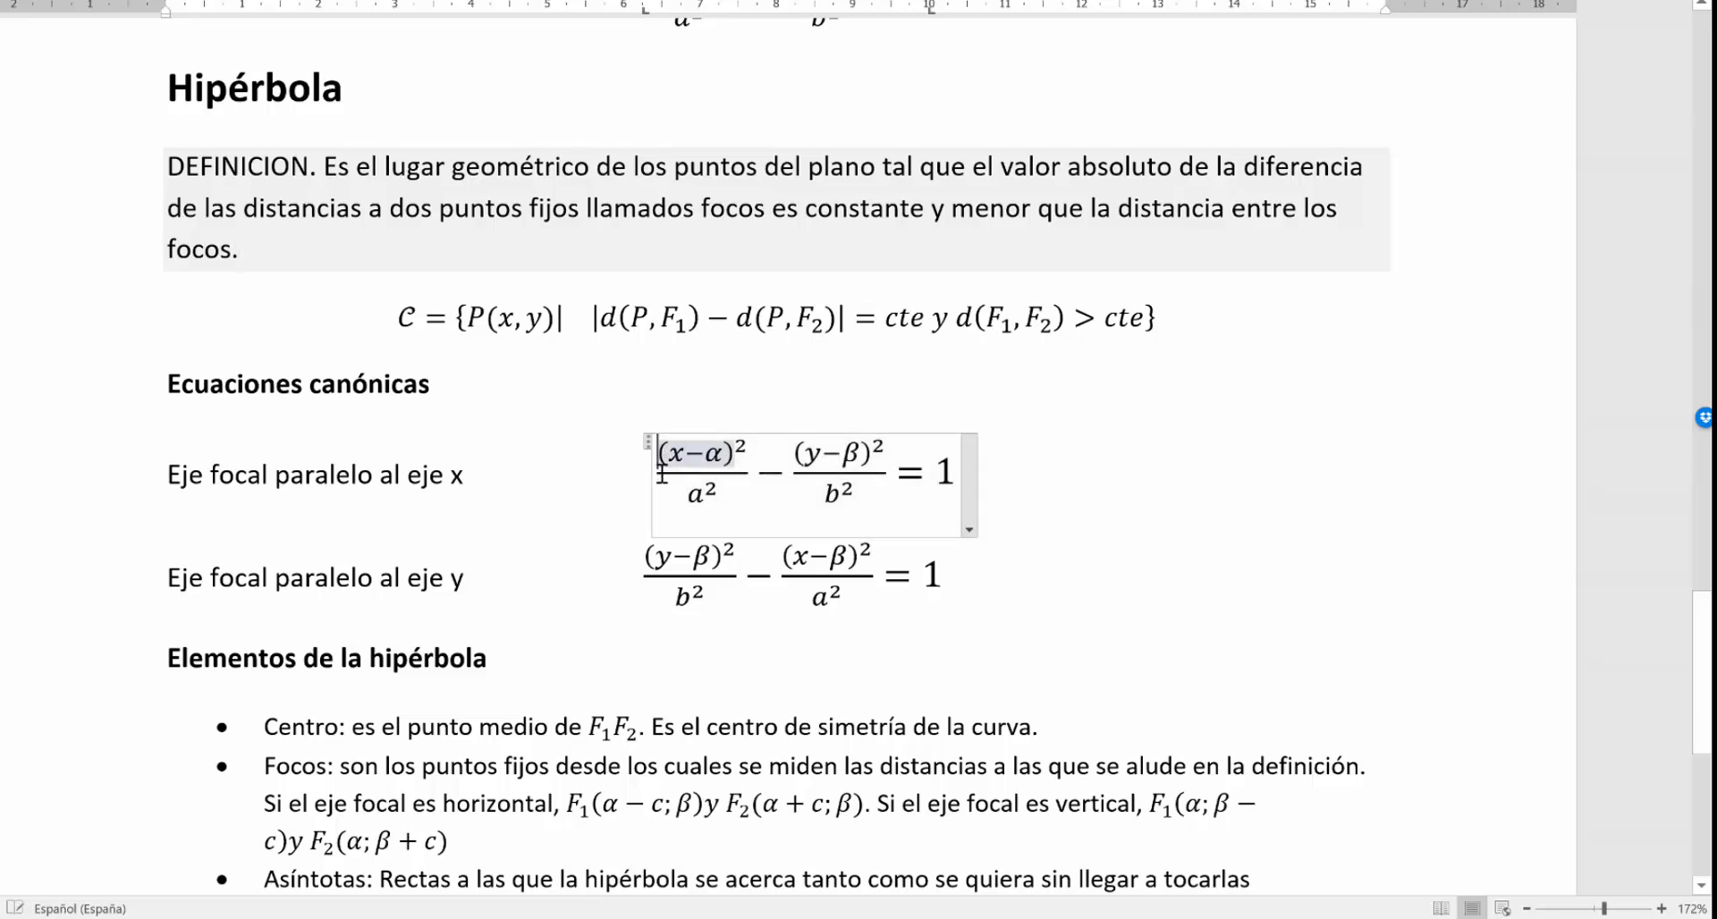
drag(662, 462, 951, 472)
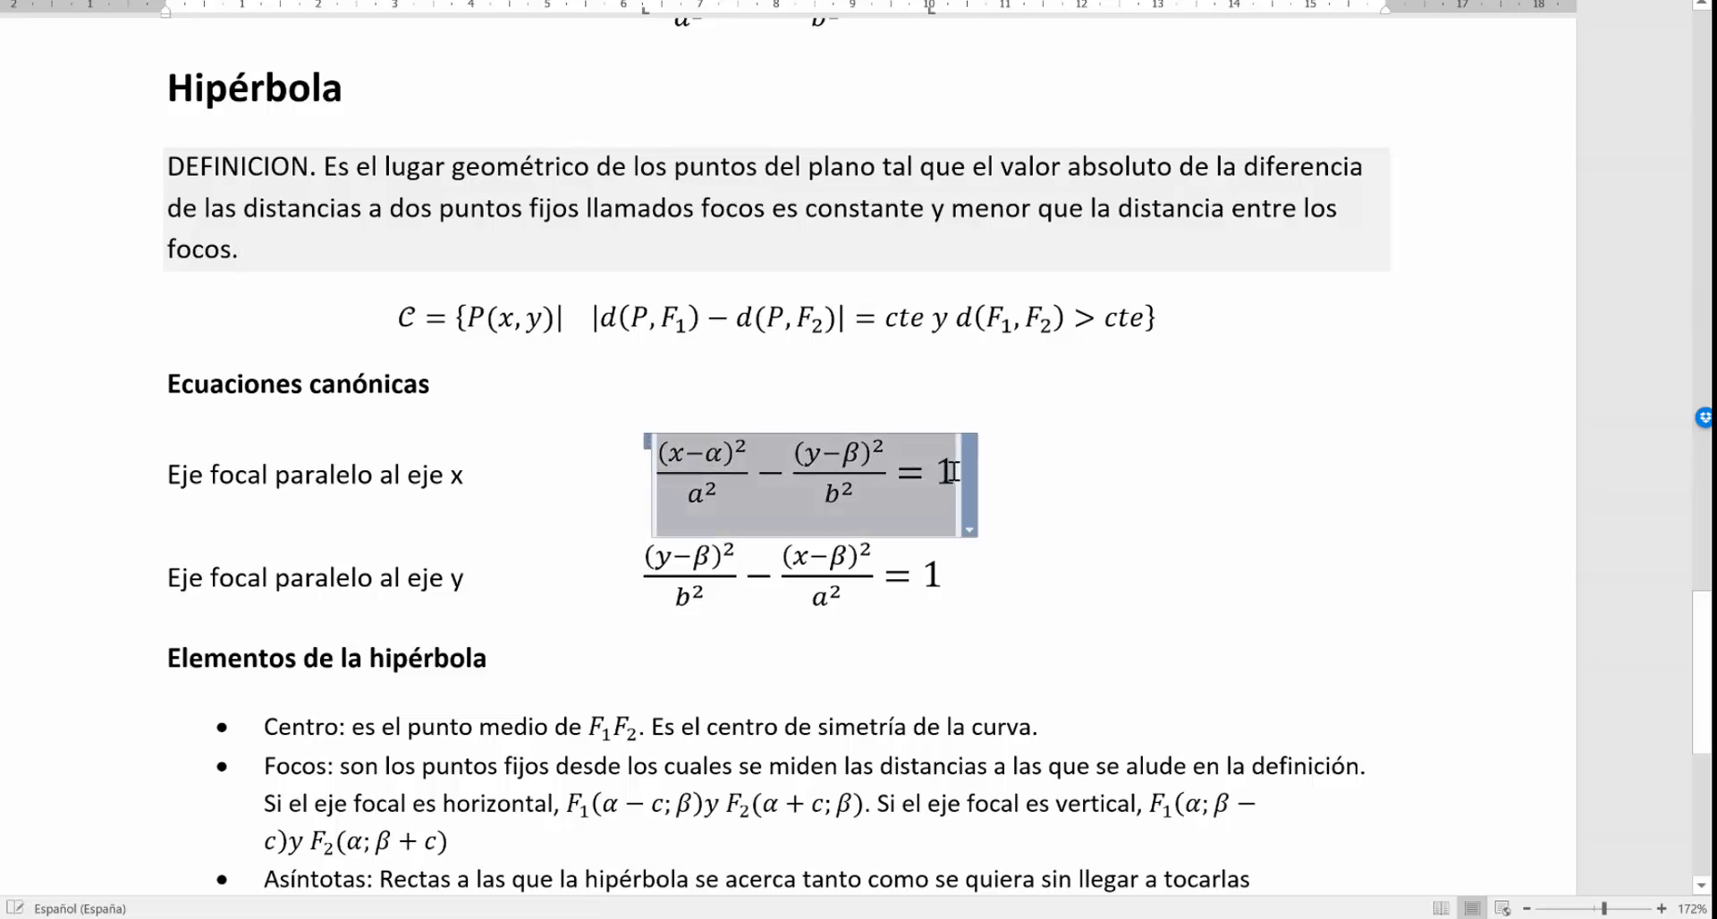
right_click(920, 469)
click(953, 516)
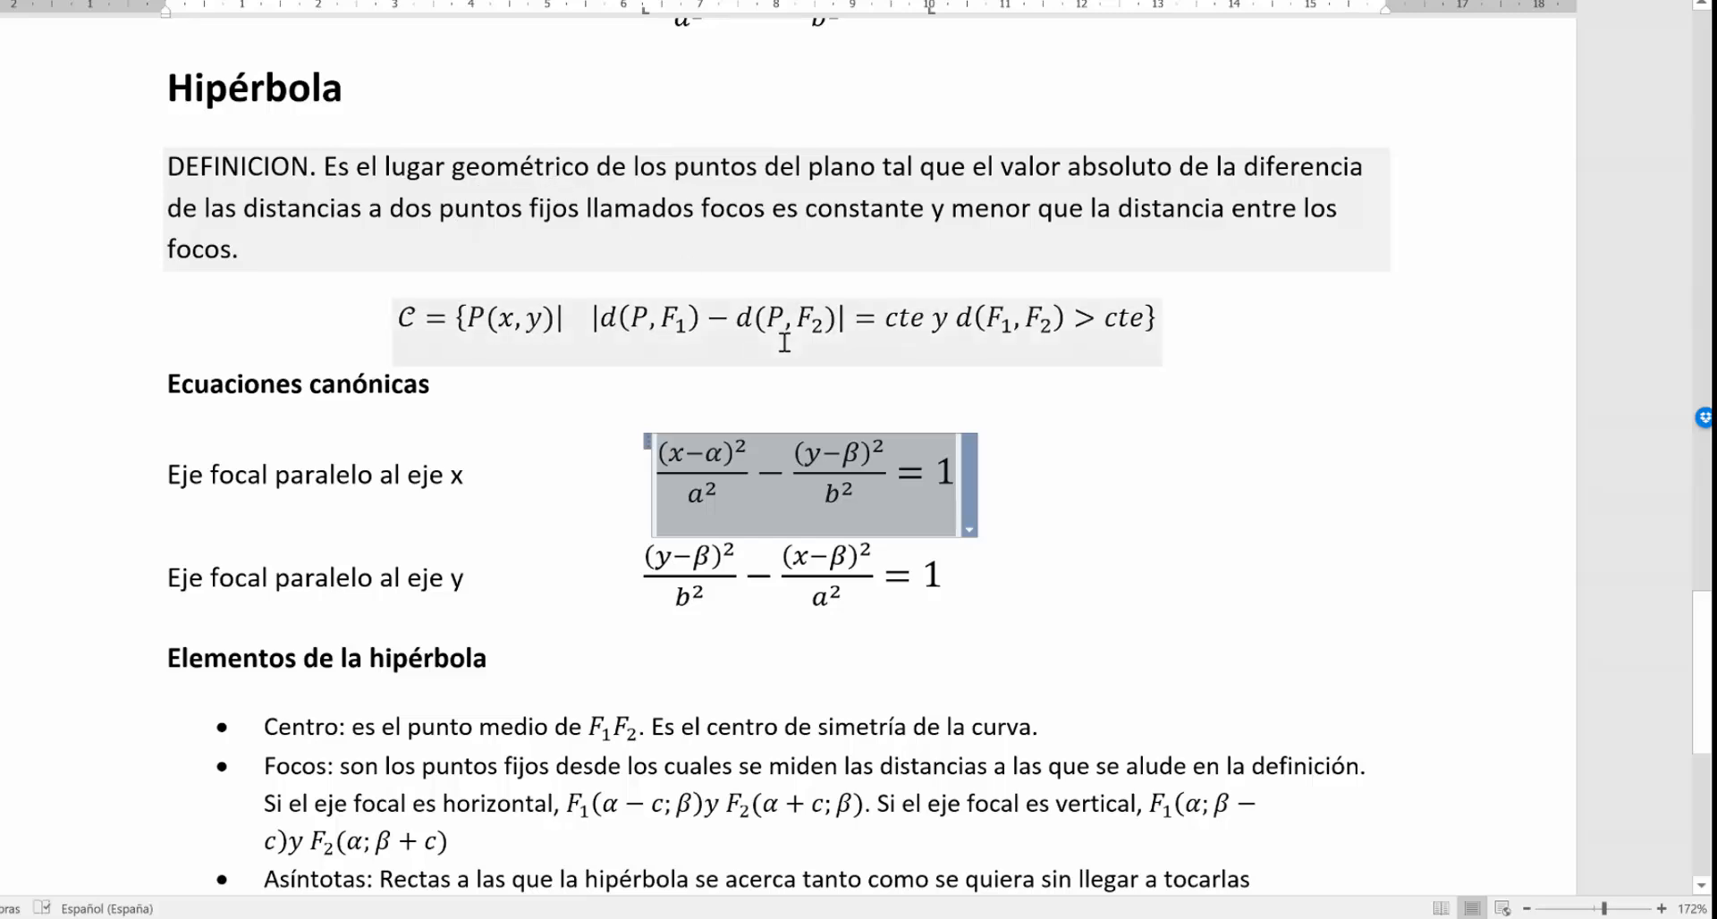
right_click(788, 476)
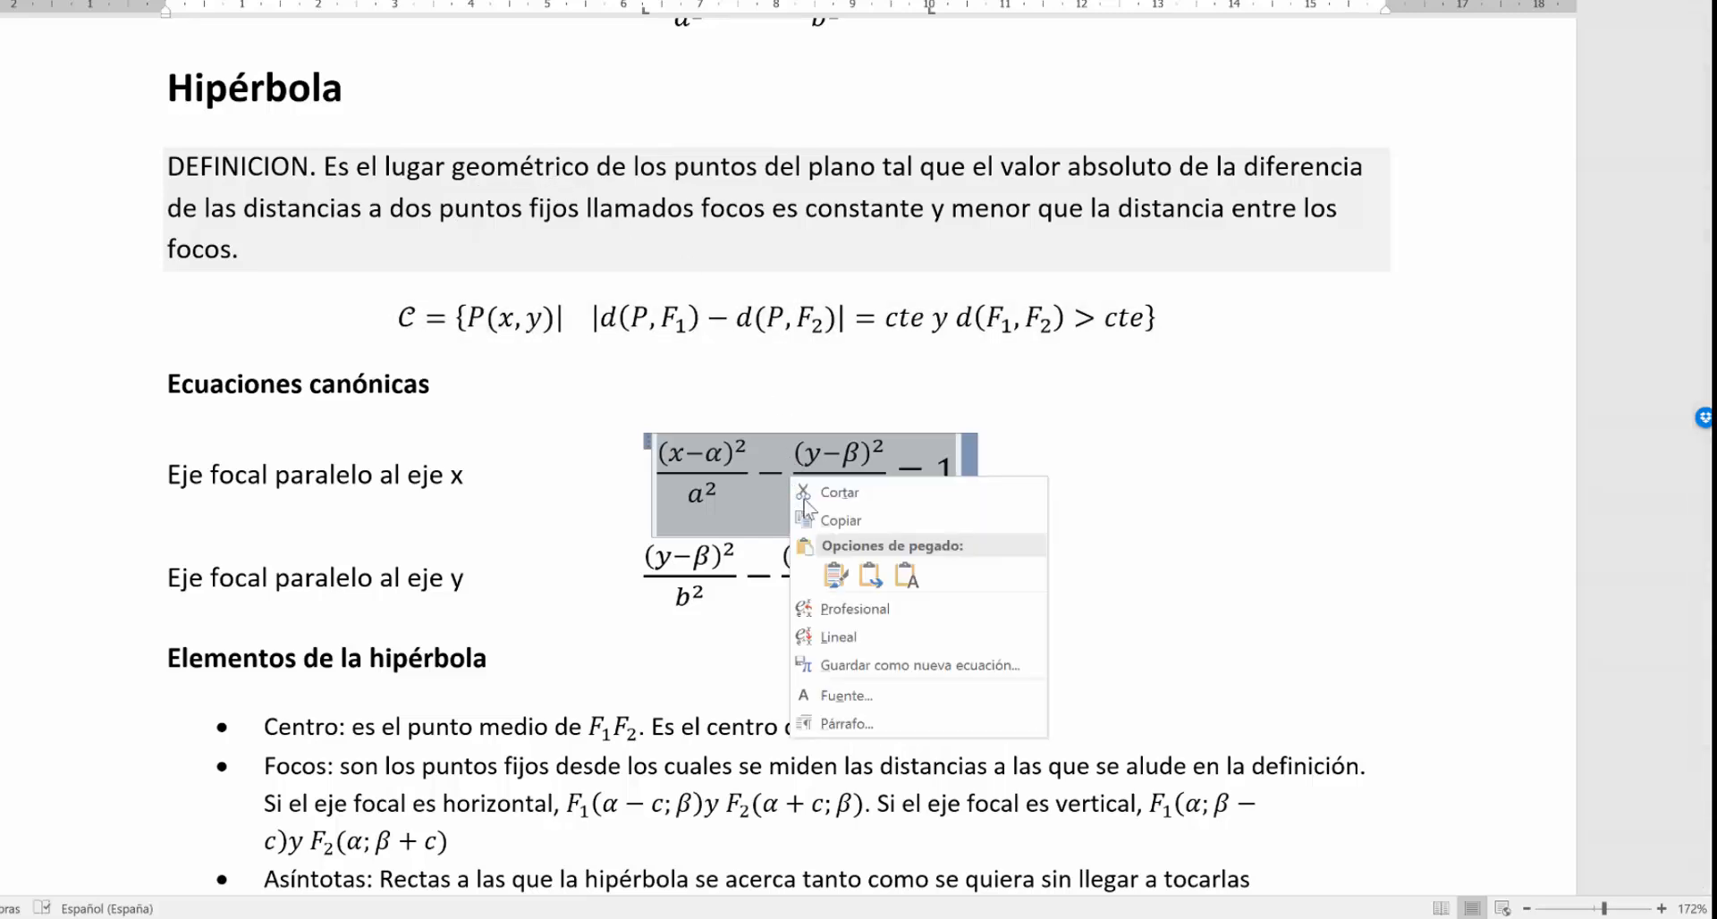
click(829, 529)
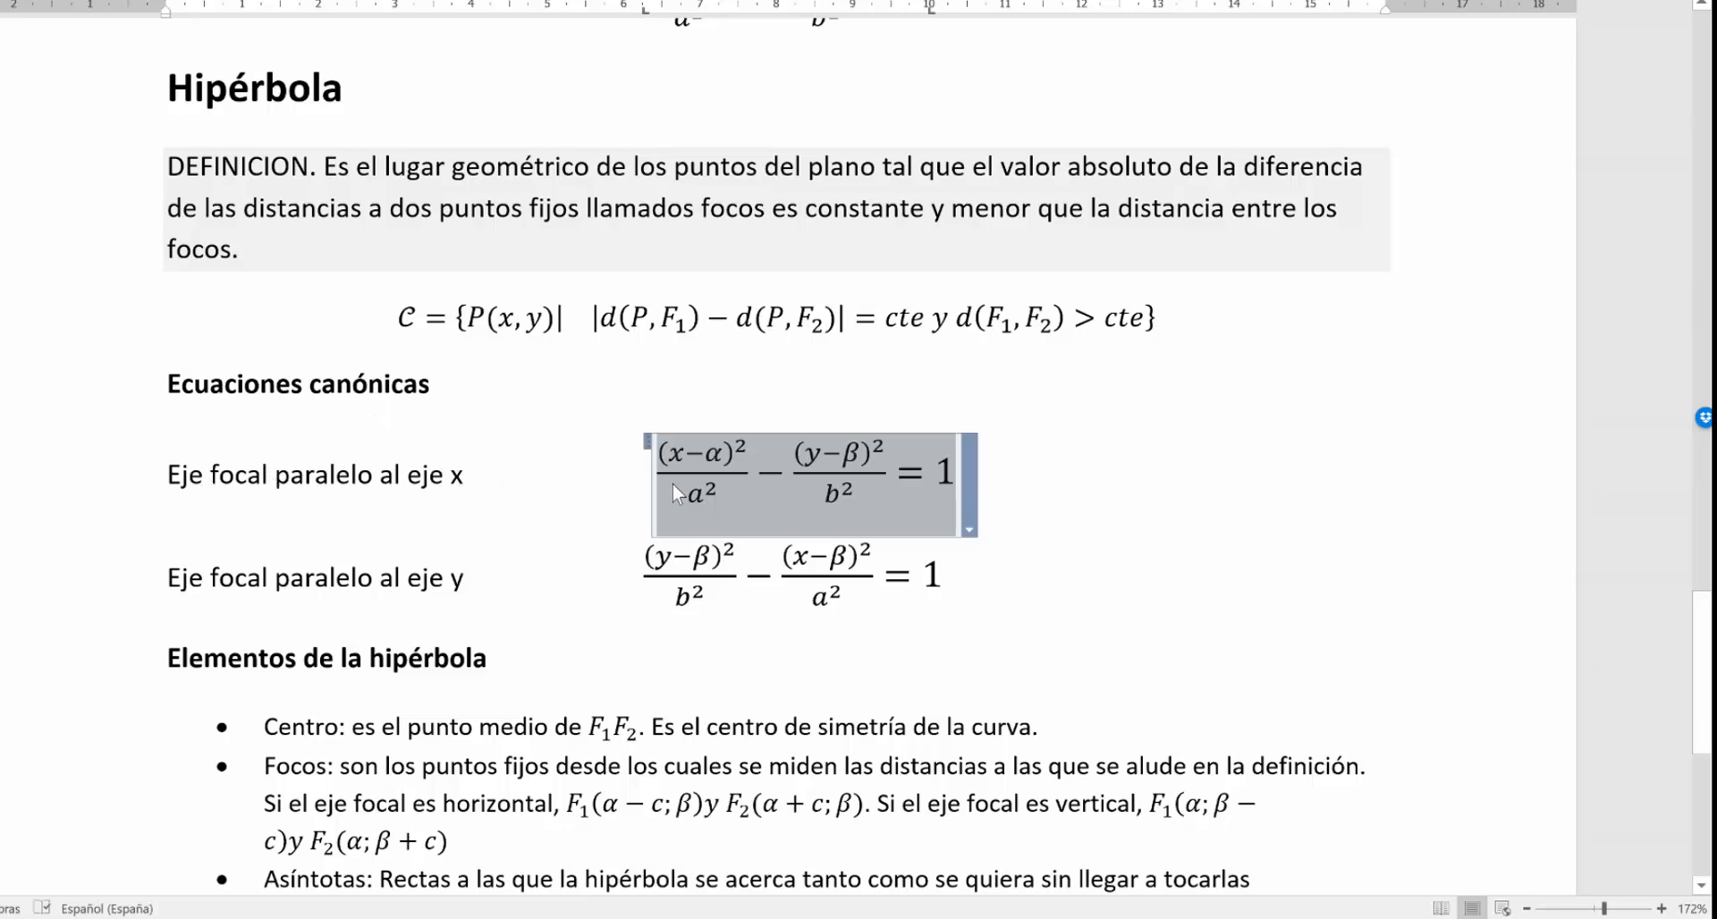
click(664, 453)
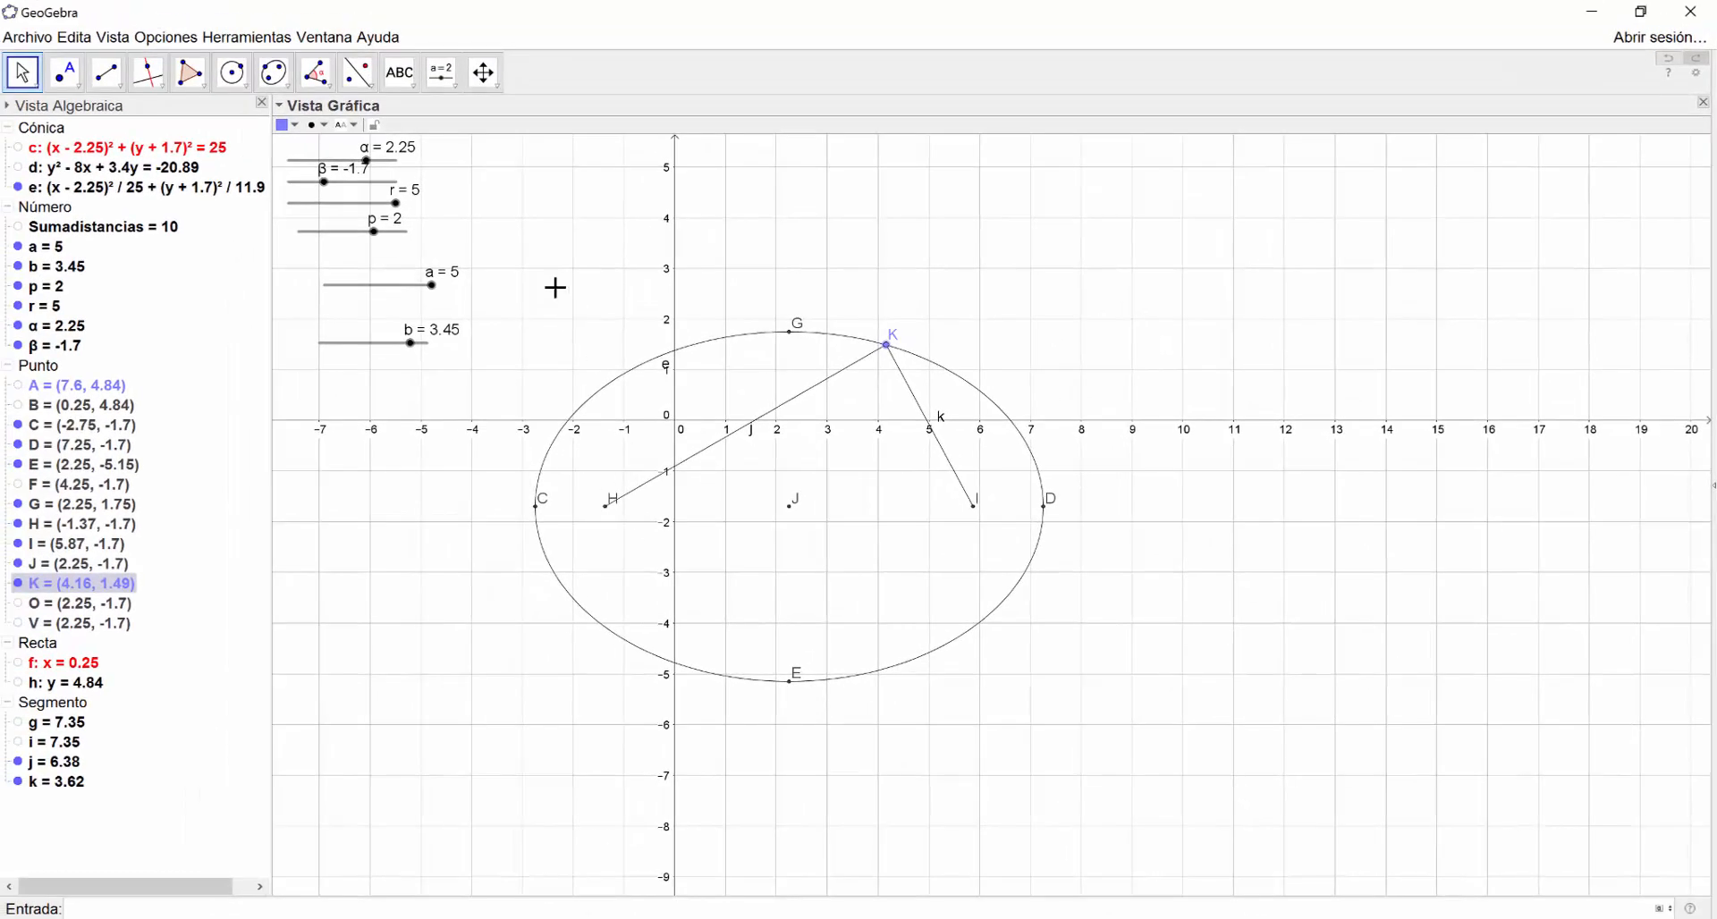
Hide ellipse e together with its vertices, foci, centre, point K and segments j and k
drag(552, 254, 1193, 754)
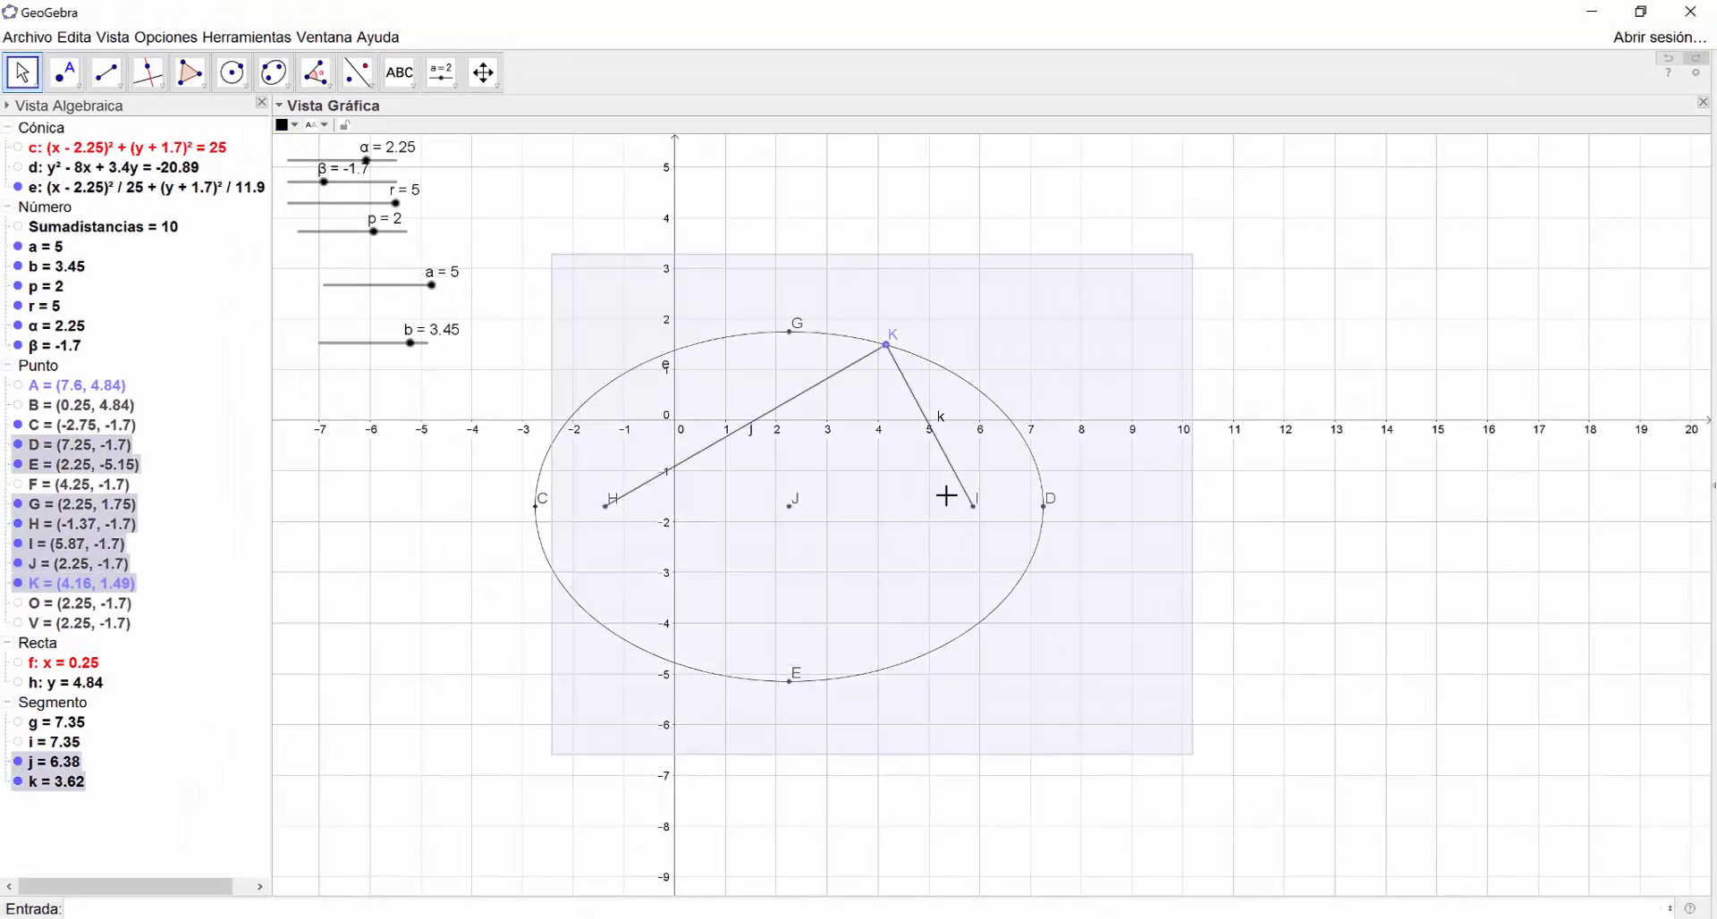
right_click(901, 373)
click(933, 408)
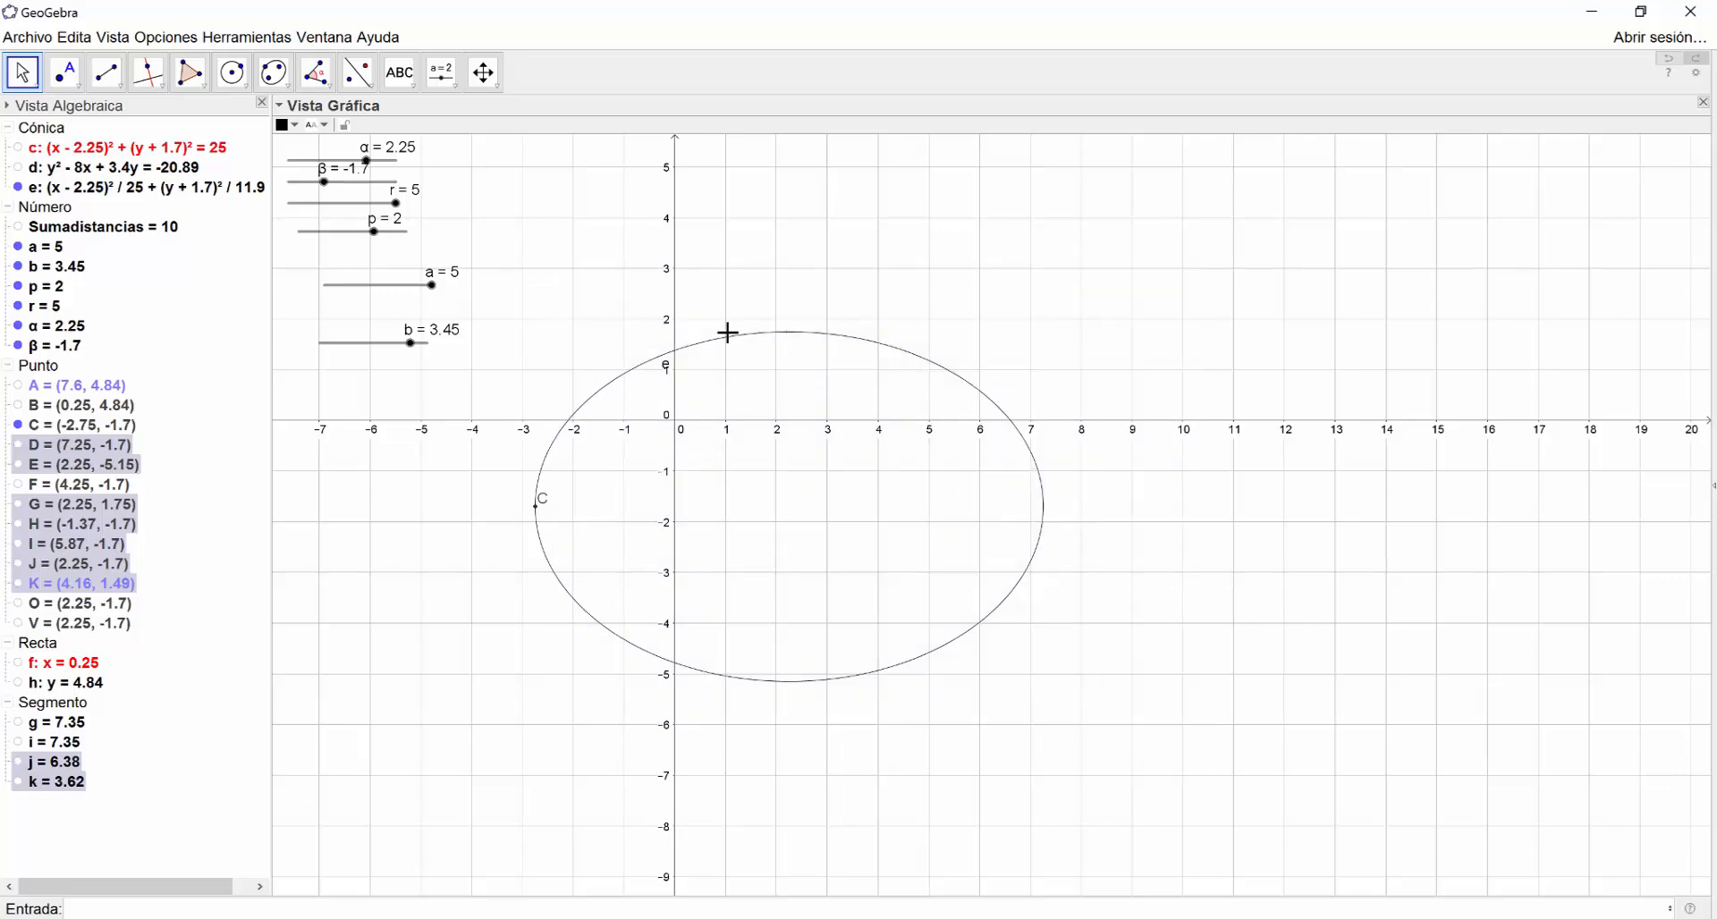
drag(494, 276, 1305, 790)
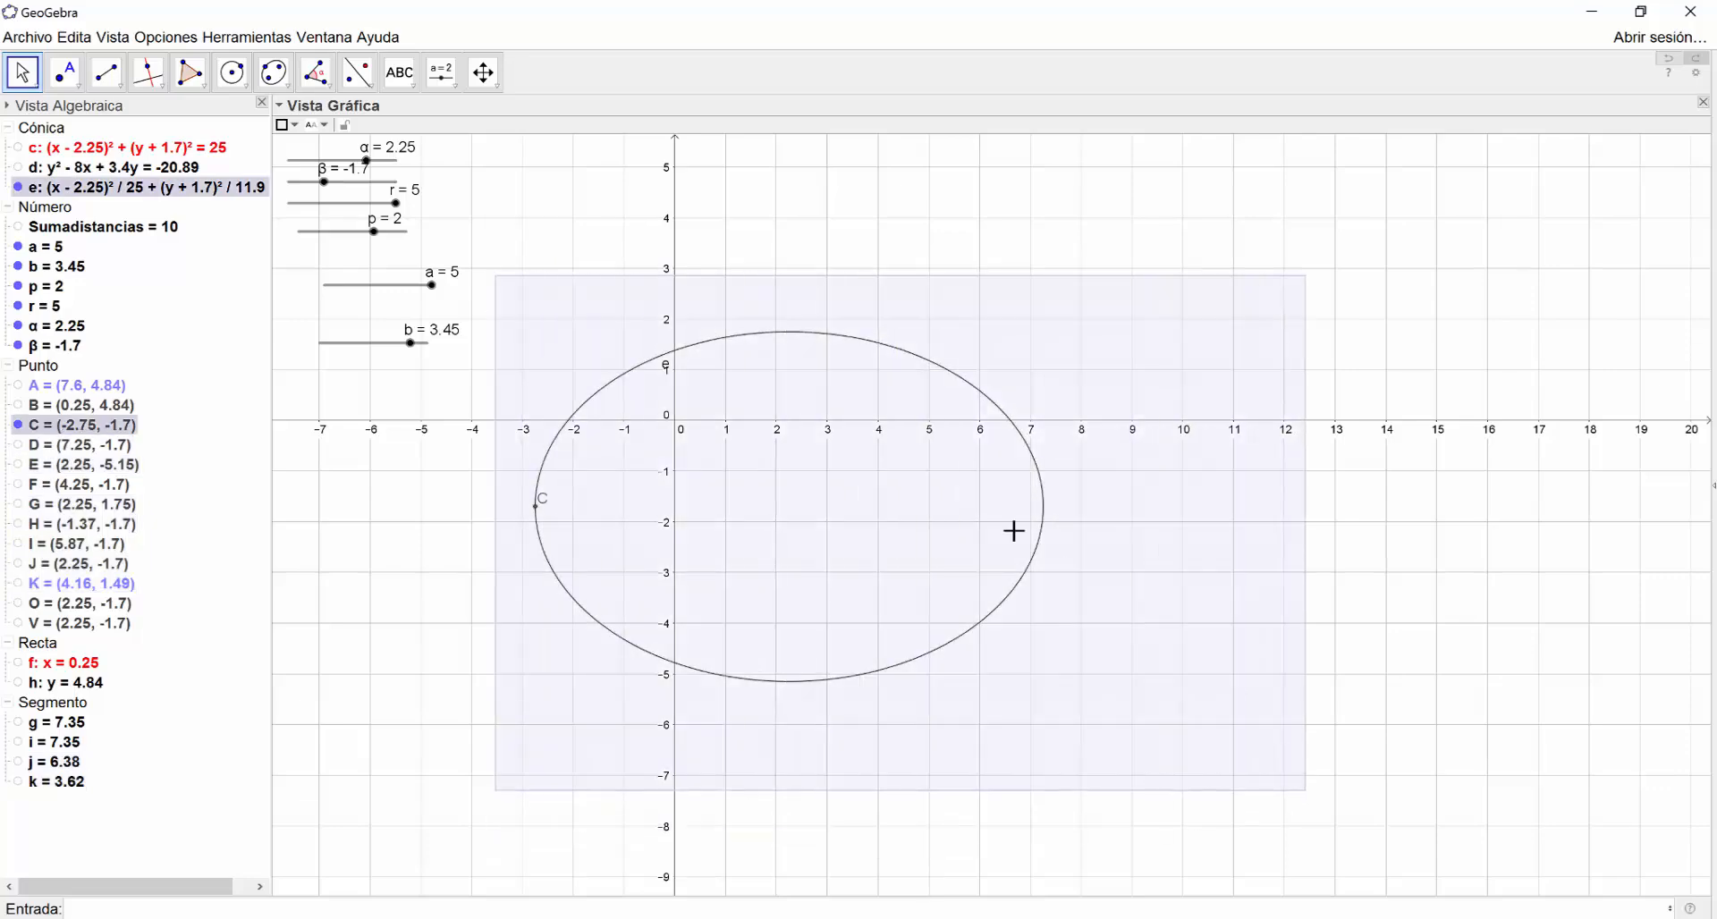
right_click(1026, 441)
click(1033, 490)
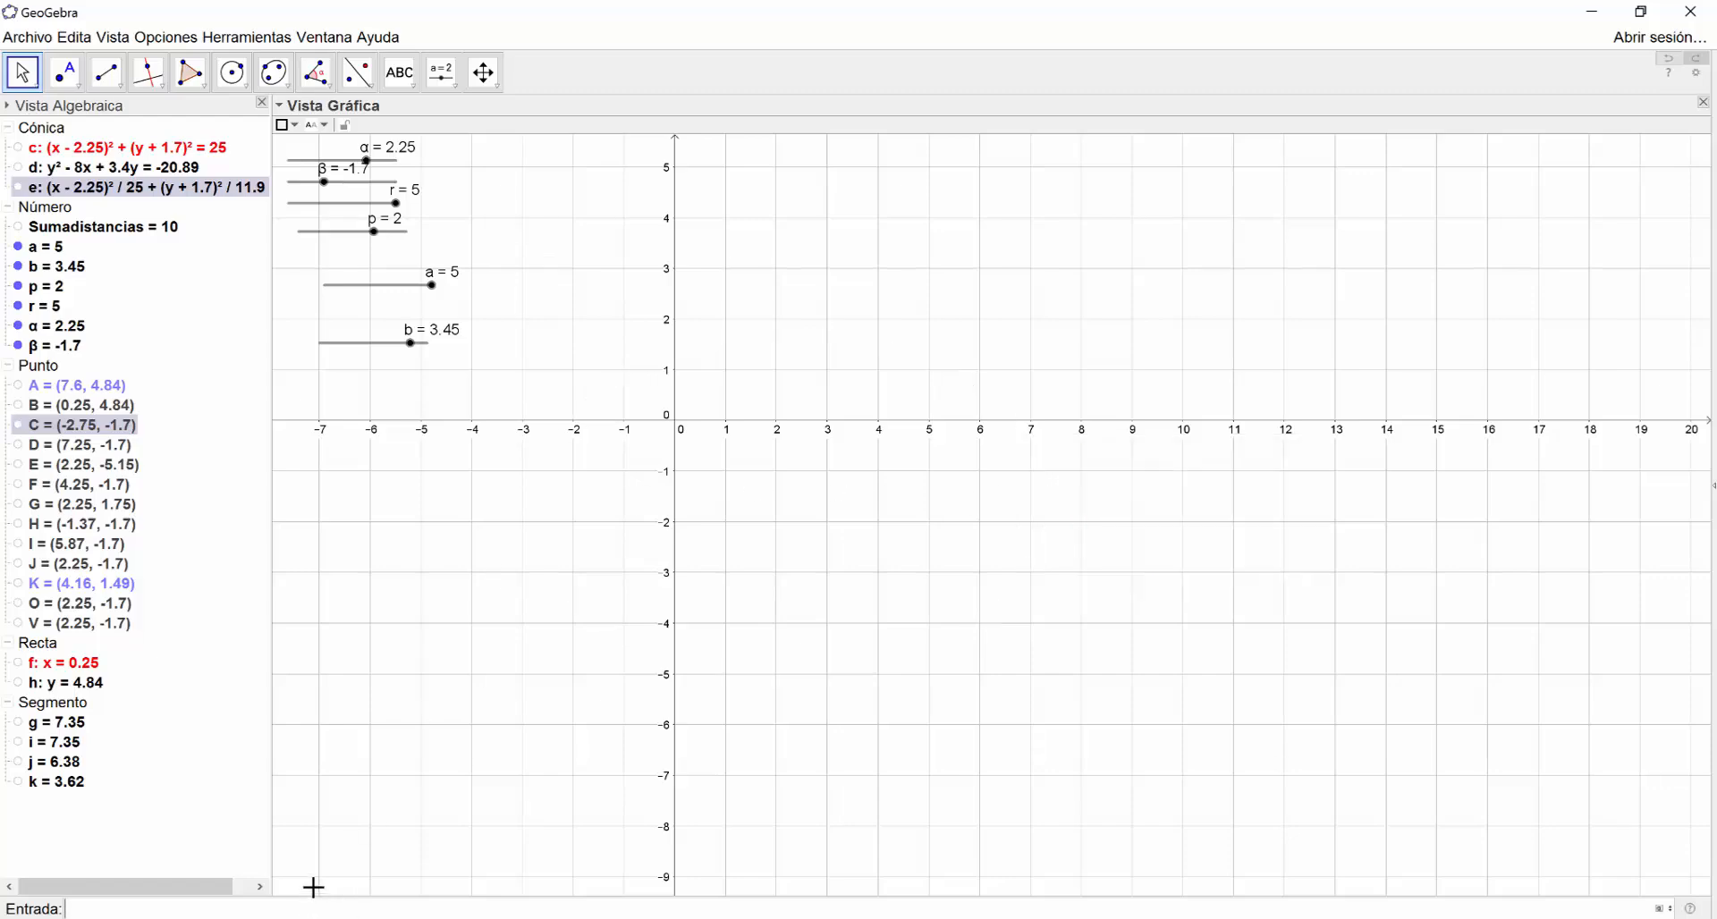
Create the hyperbola by pasting the copied equation (x-α)^2/a^2 -(y-β)^2/b^2 =1
key(ctrl+v)
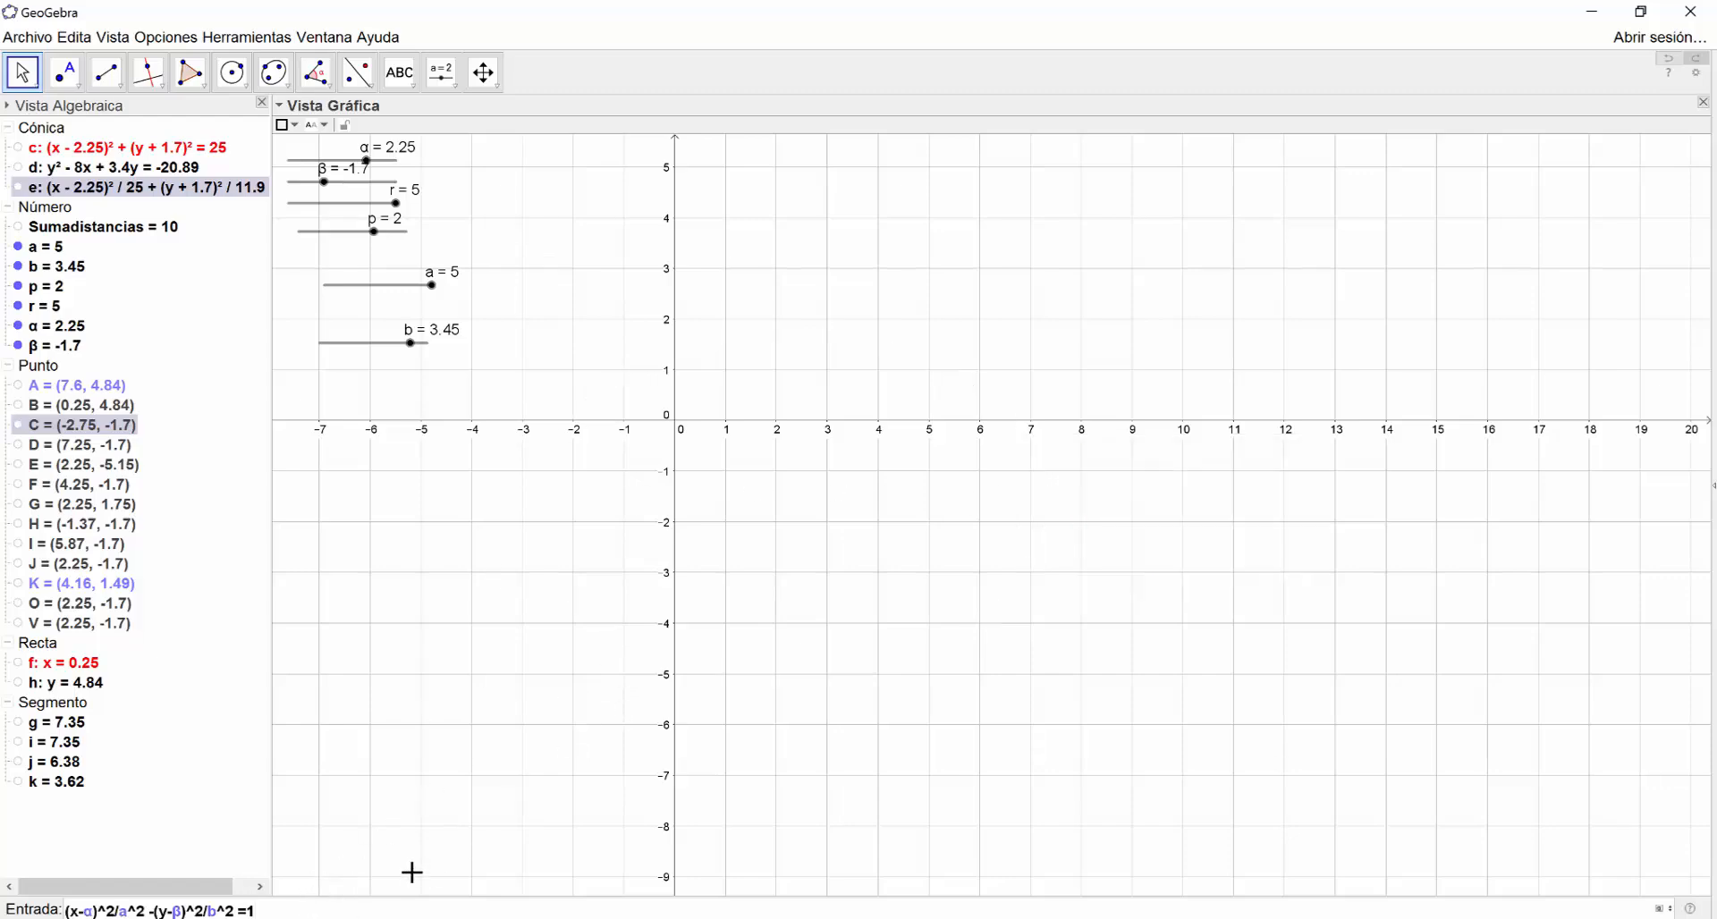
key(Return)
scroll(602, 522, down, 5)
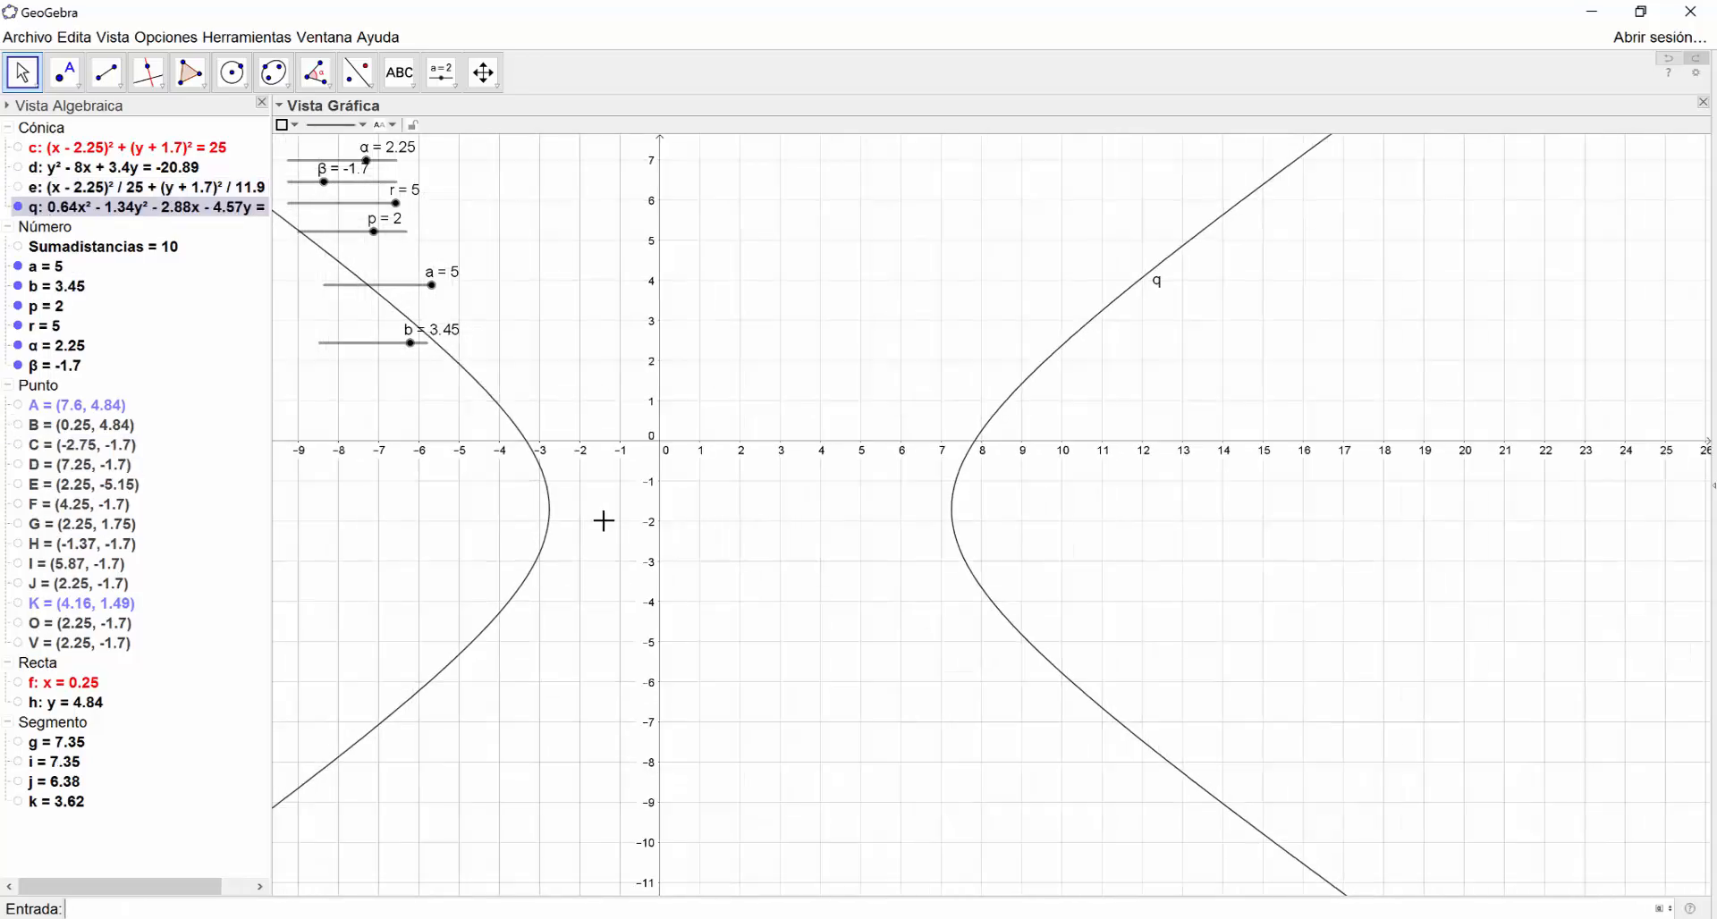
drag(654, 556, 999, 534)
scroll(999, 533, up, 1)
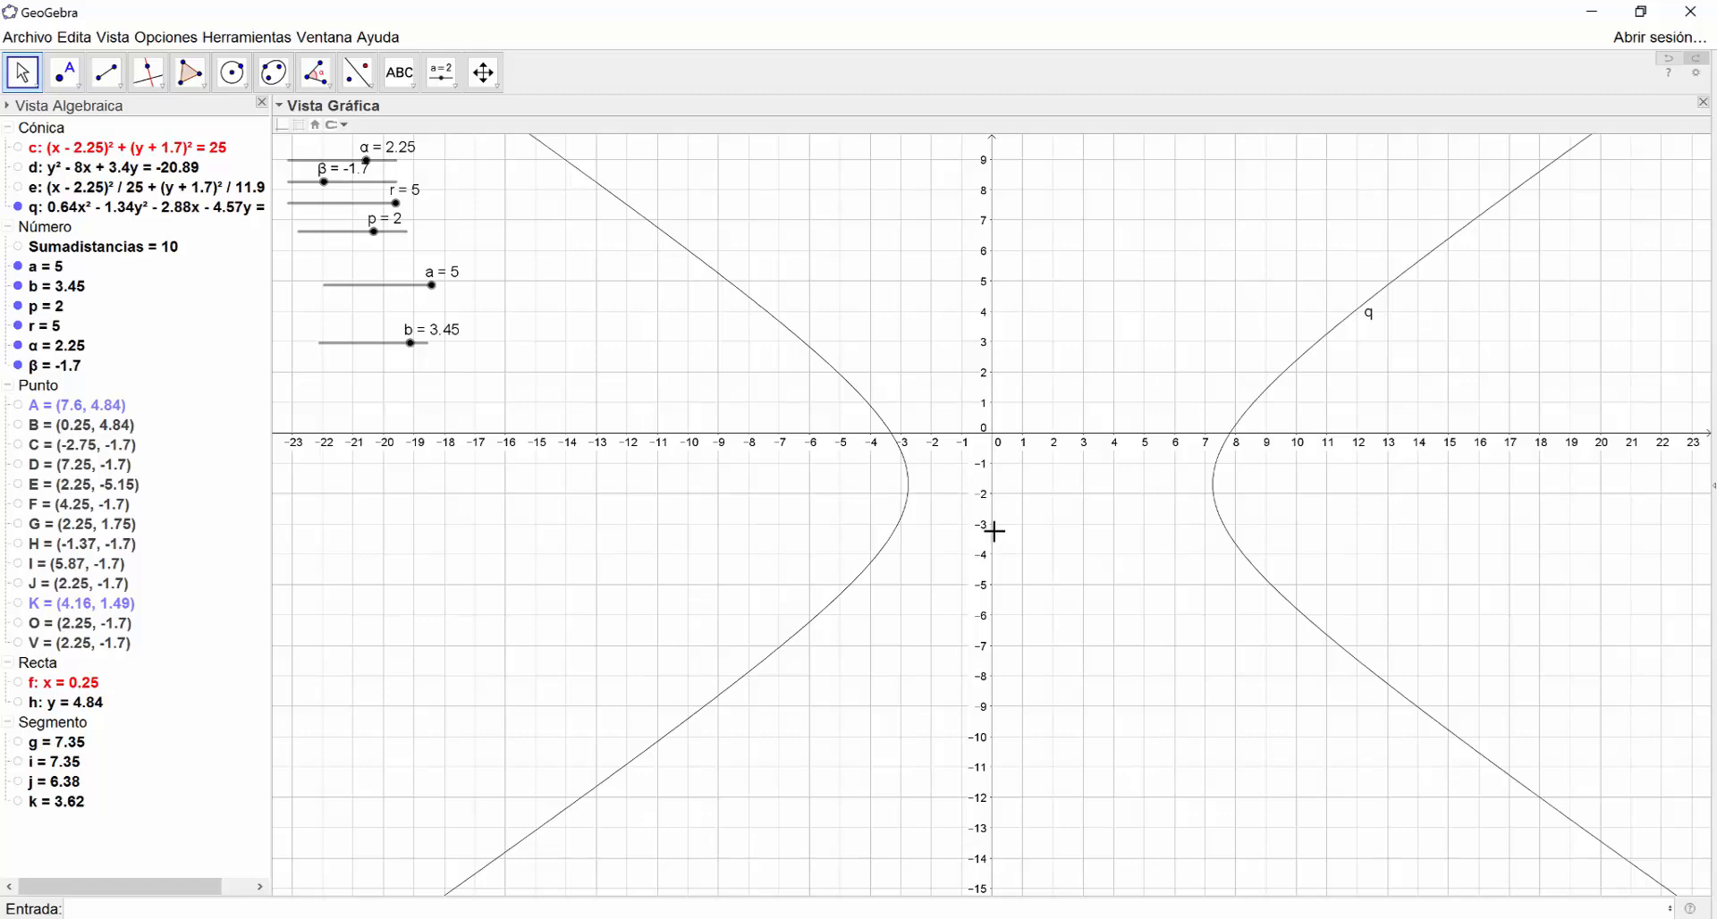
scroll(999, 541, up, 2)
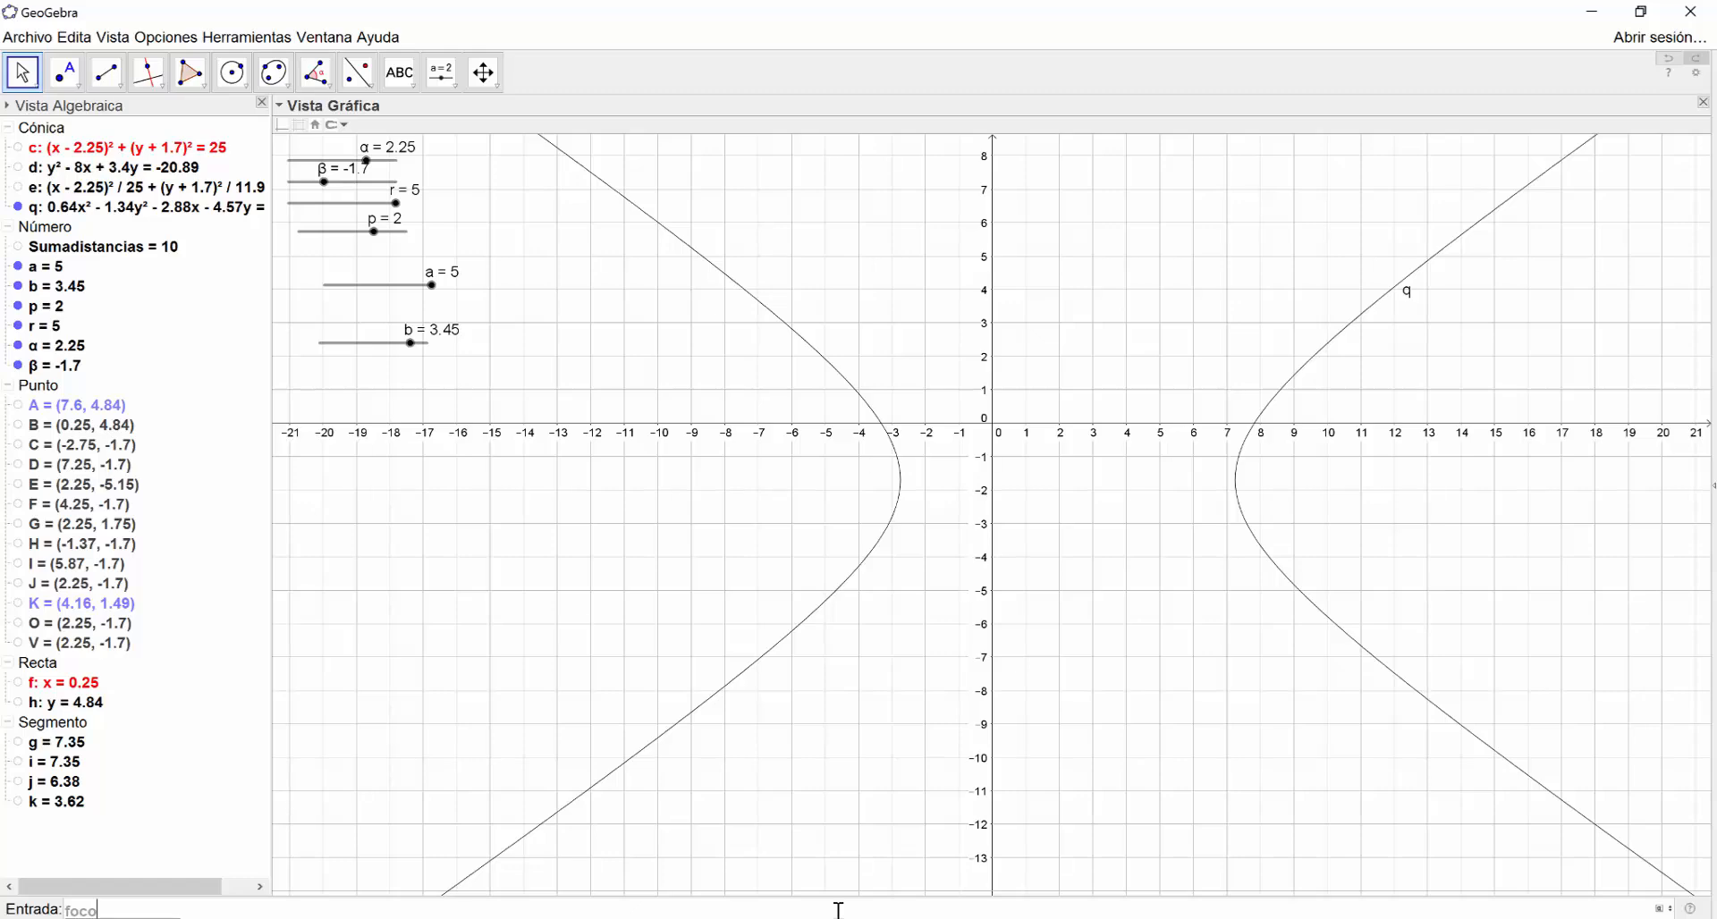
Create the foci of hyperbola q with the command Foco[q]
key(Return)
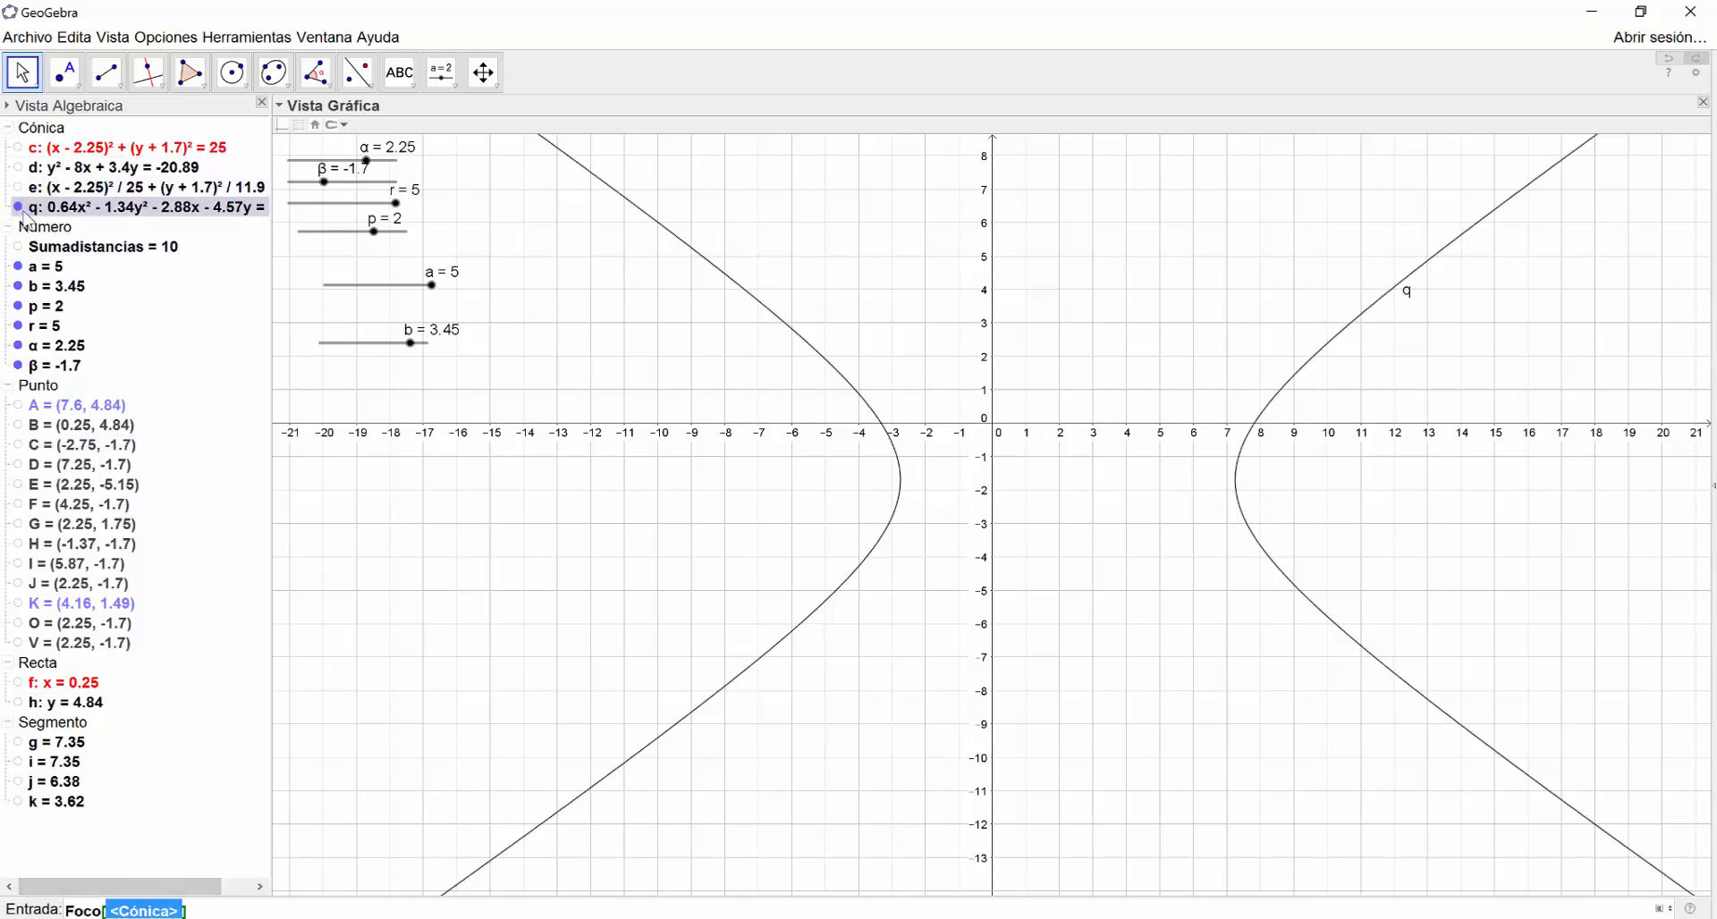
mouse_move(36, 220)
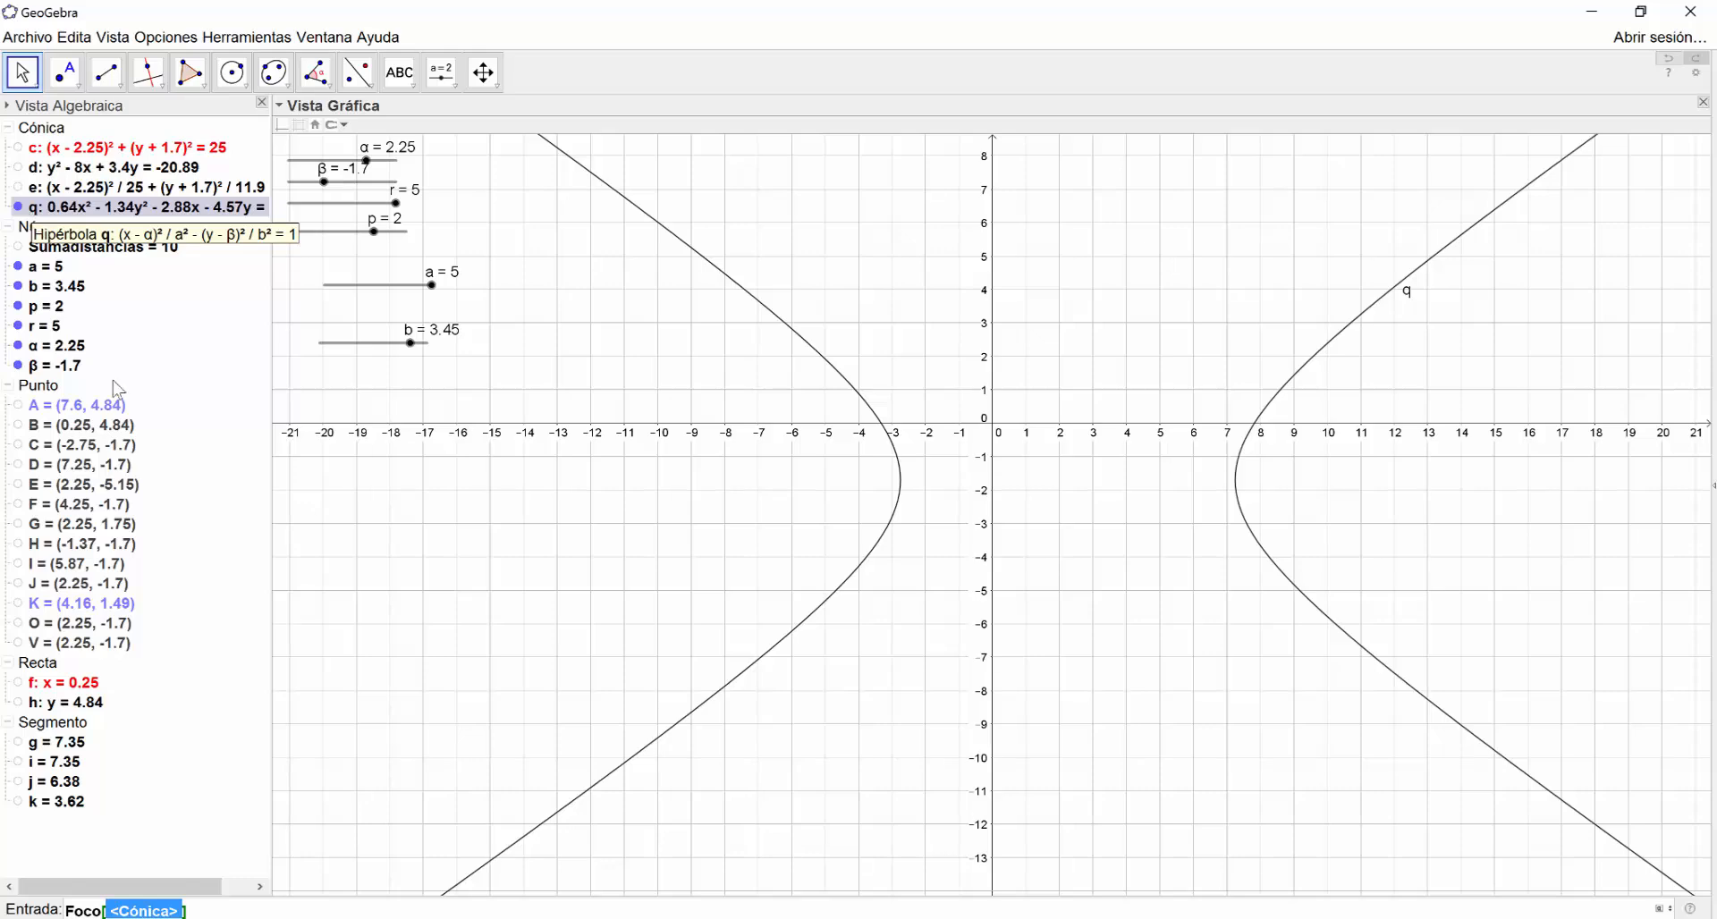
text(q)
key(Return)
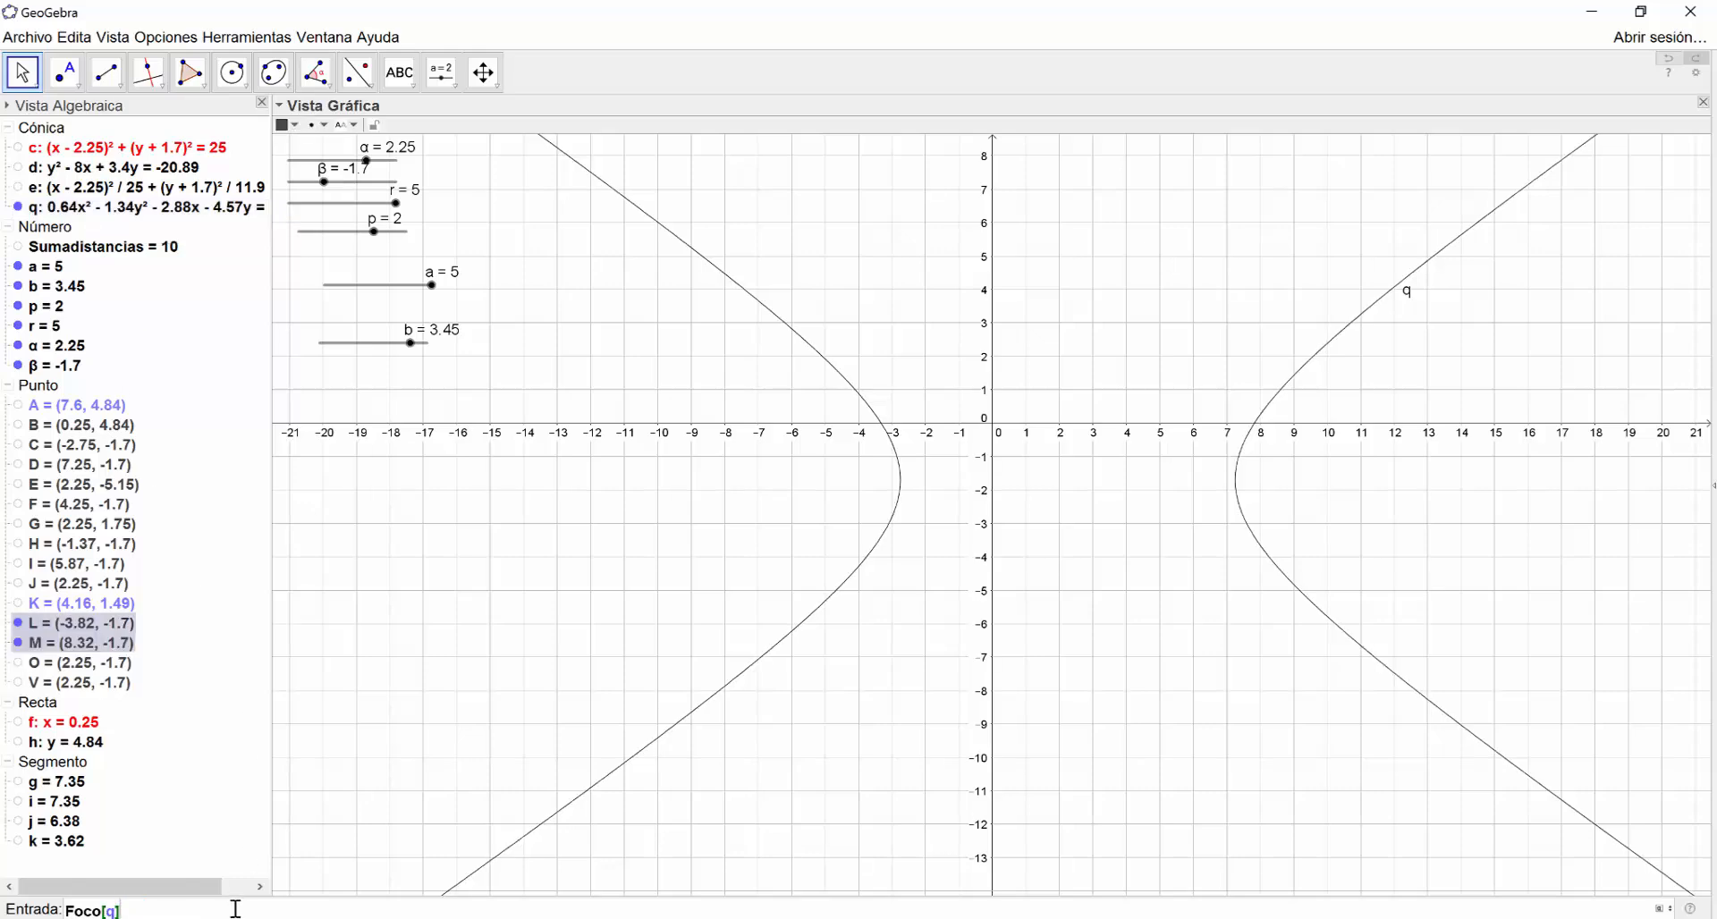
scroll(929, 491, up, 1)
scroll(928, 491, up, 2)
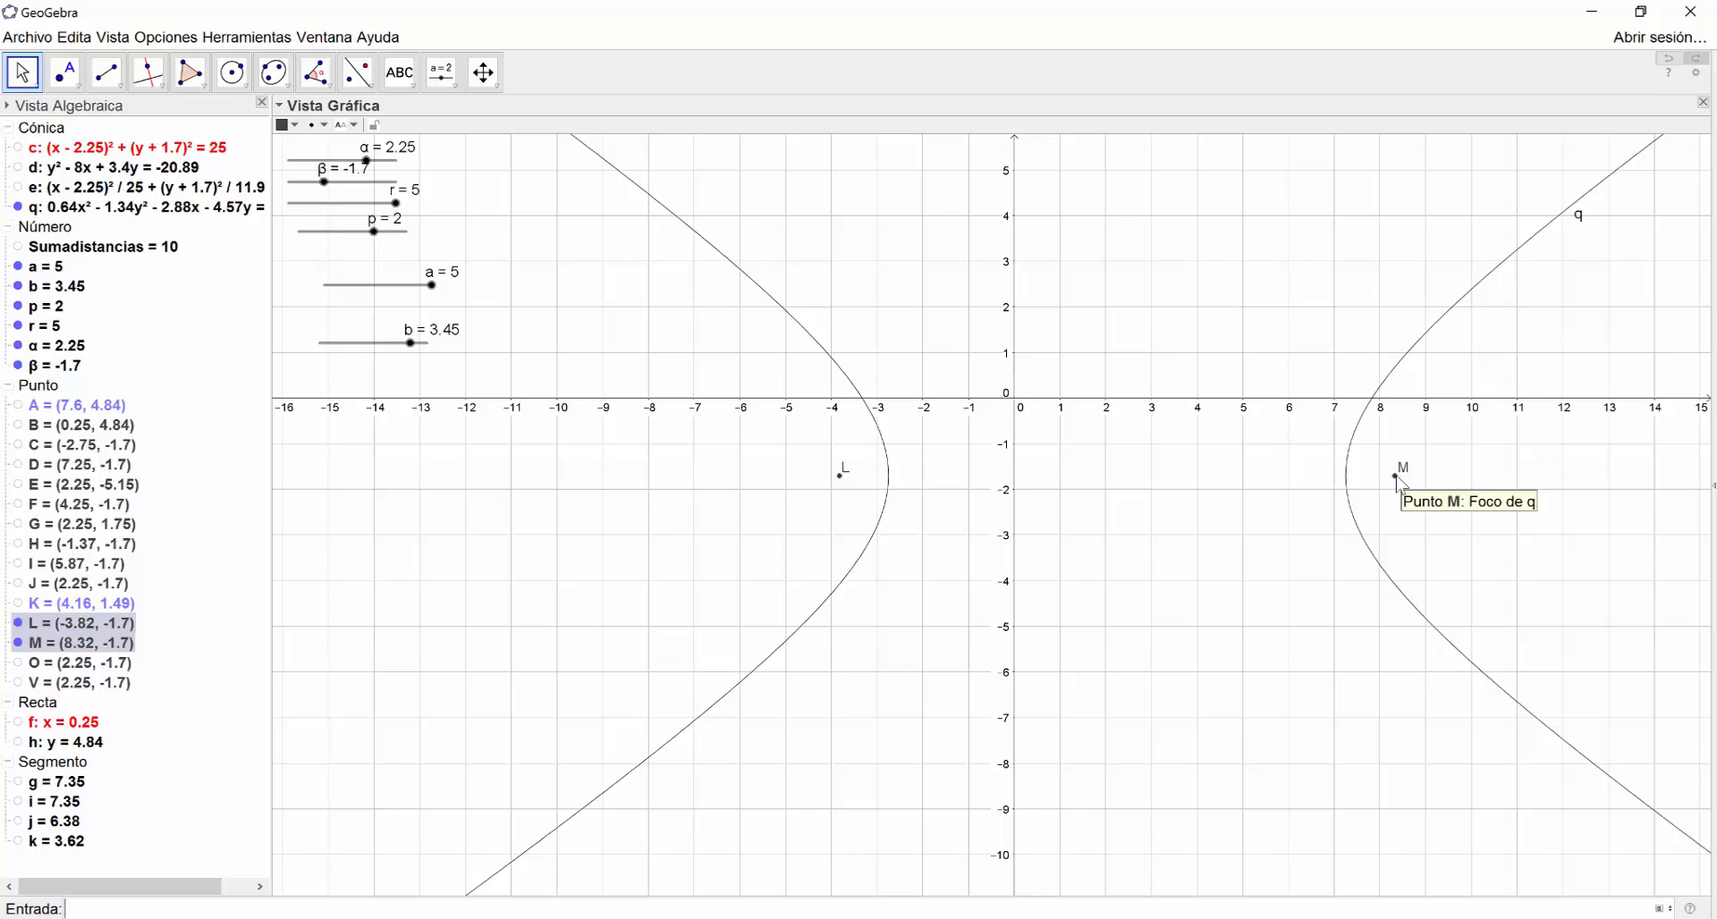
Create the centre of hyperbola q with the command Centro[q]
scroll(1307, 548, down, 2)
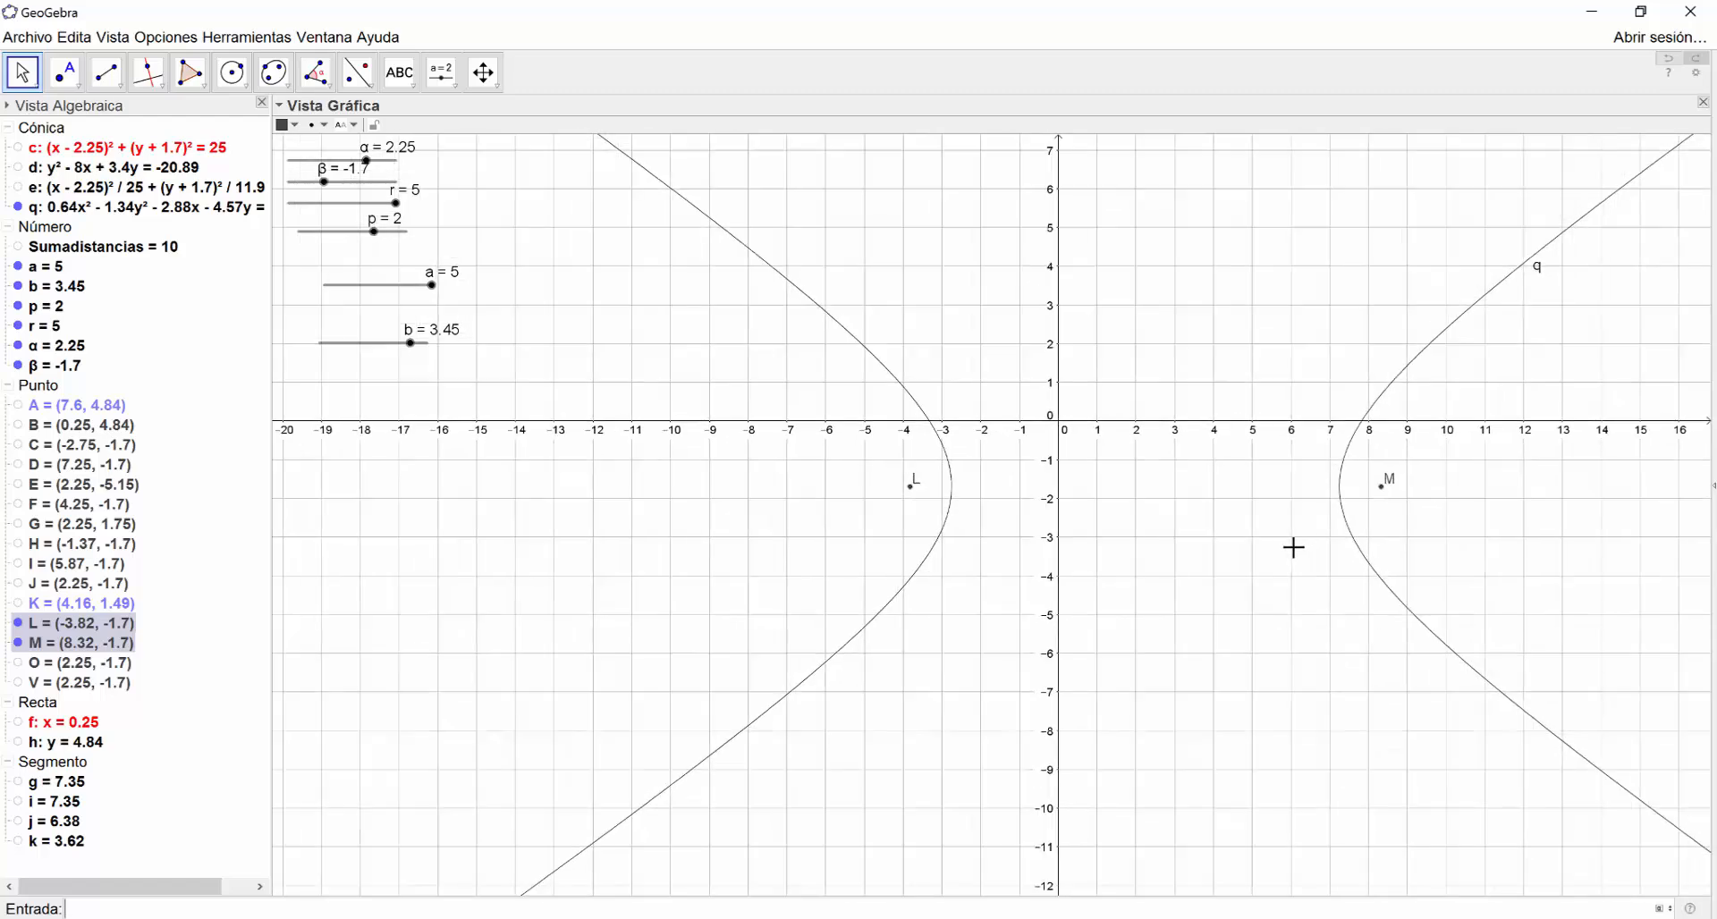
scroll(1293, 547, up, 2)
scroll(1288, 548, down, 2)
drag(1272, 598, 1100, 594)
scroll(1100, 594, down, 2)
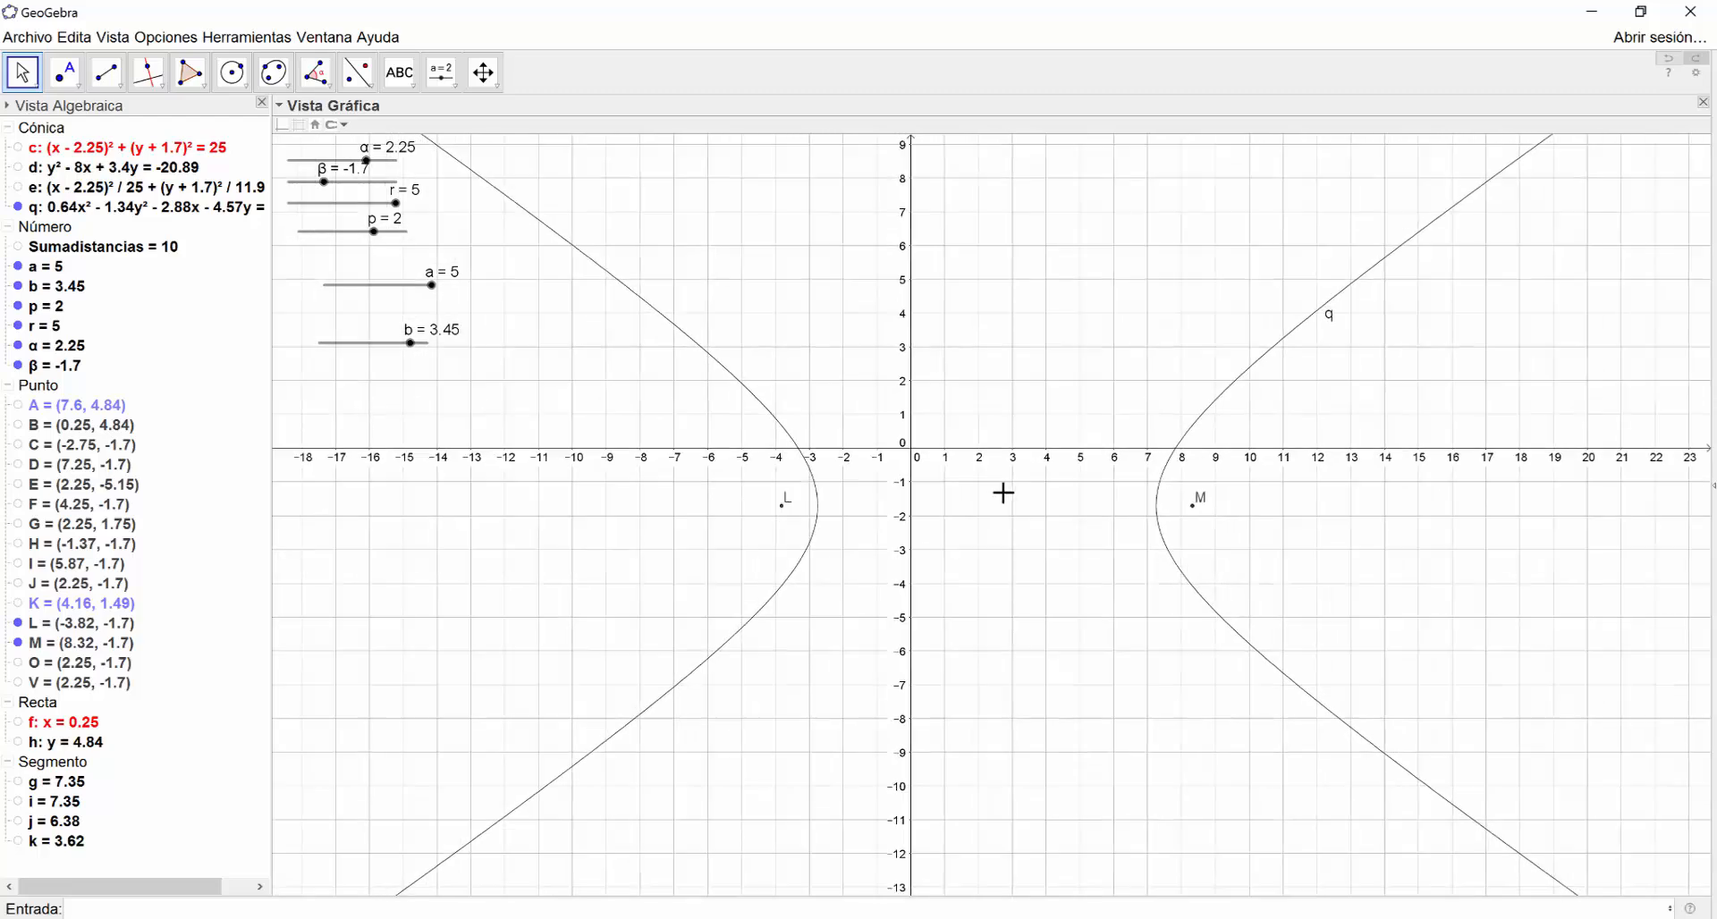
click(605, 908)
text(centro)
key(Return)
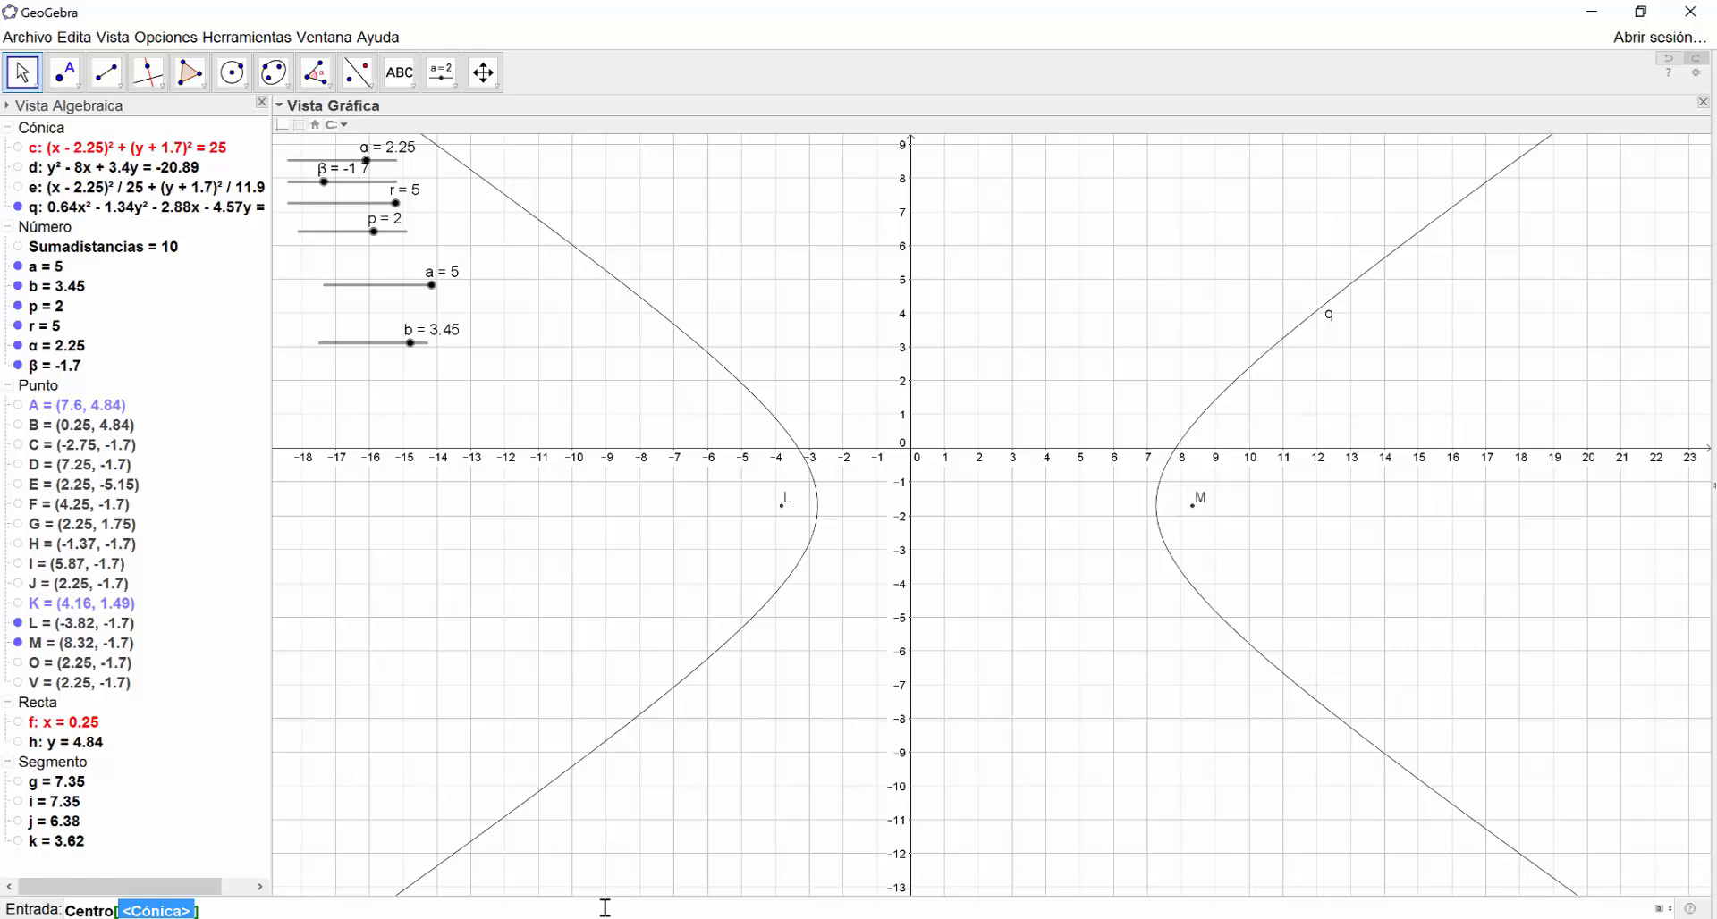
text(q)
key(Return)
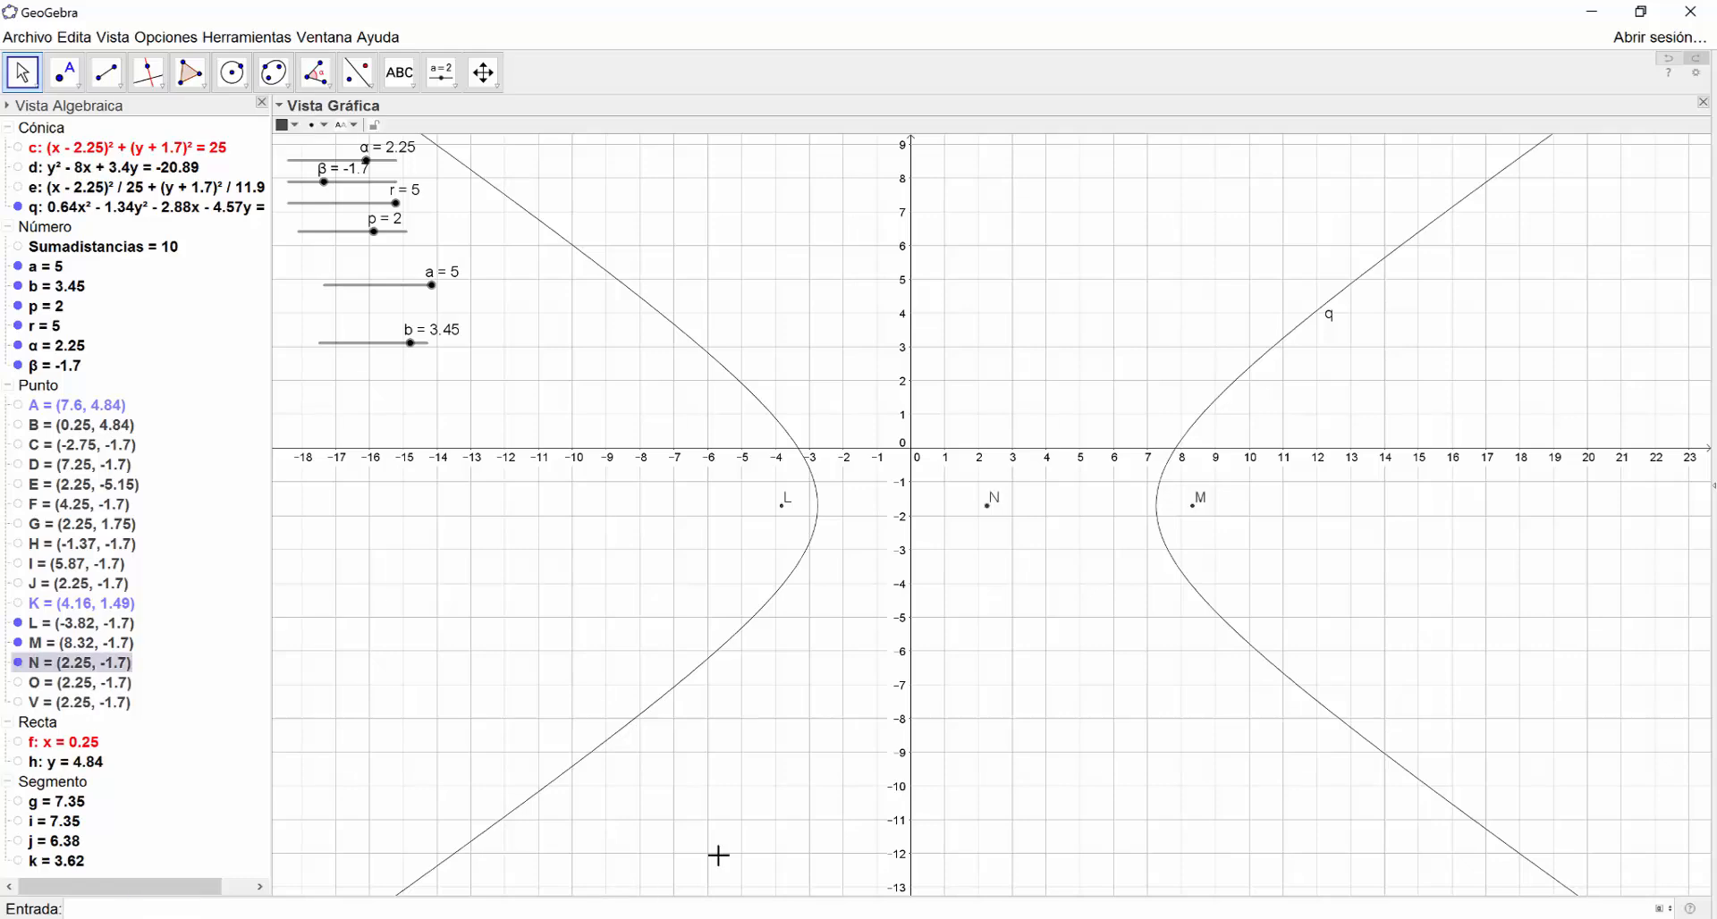
Create the vertices of hyperbola q with the command Vértices[q]
scroll(1026, 510, up, 2)
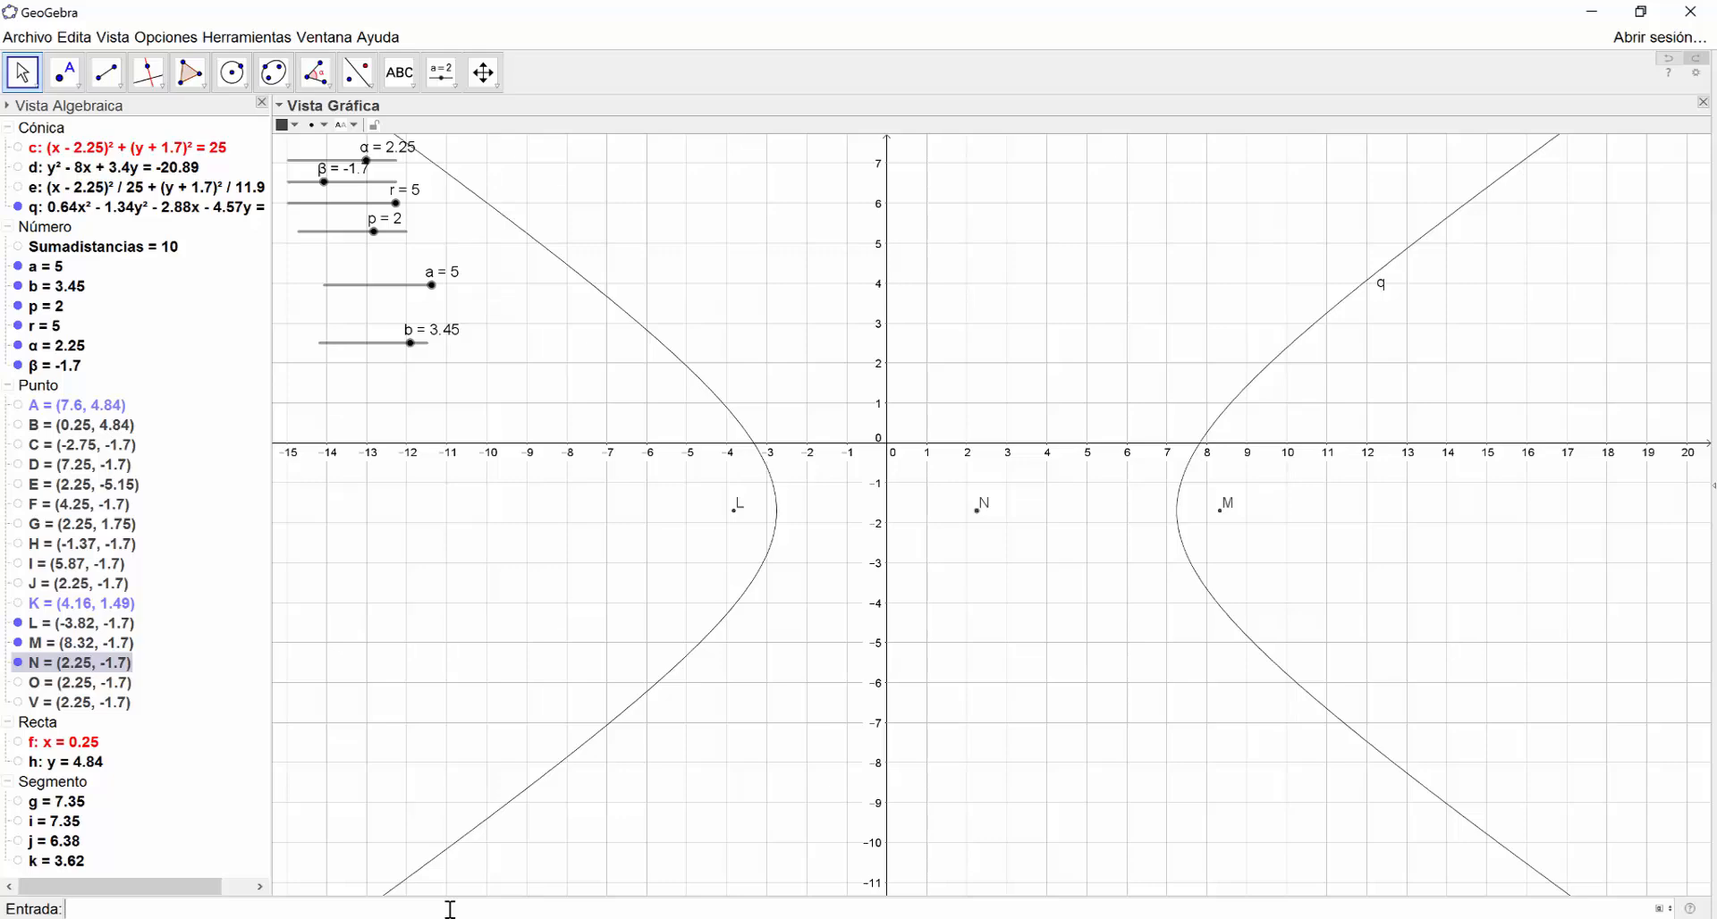
key(Return)
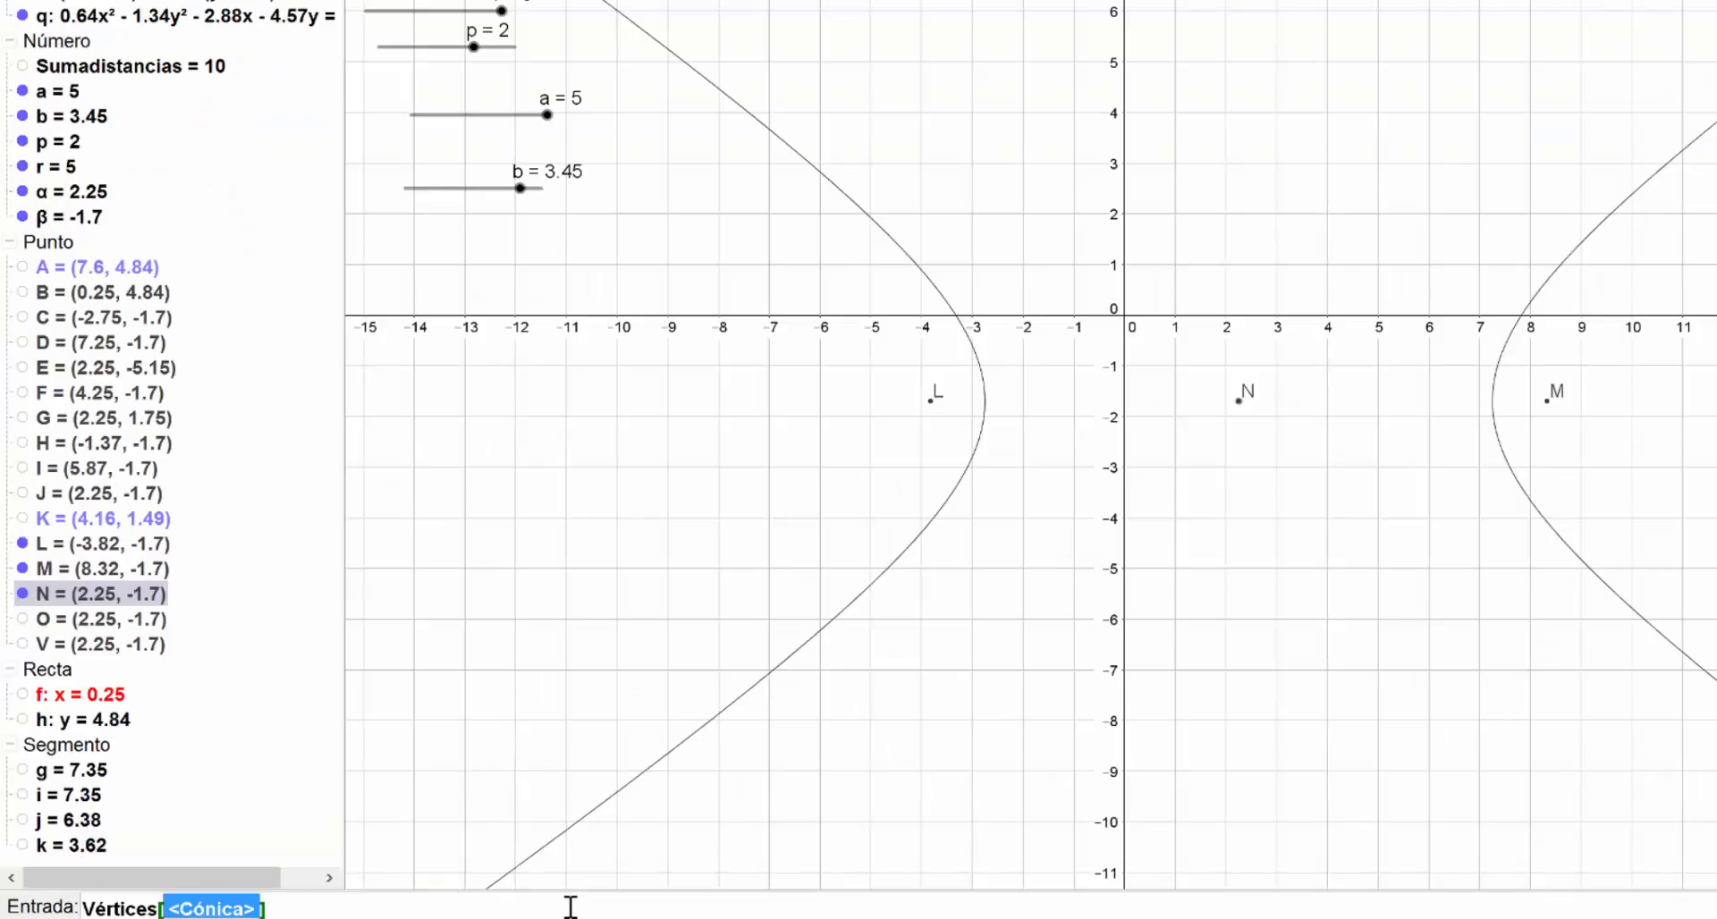
text(q)
key(Return)
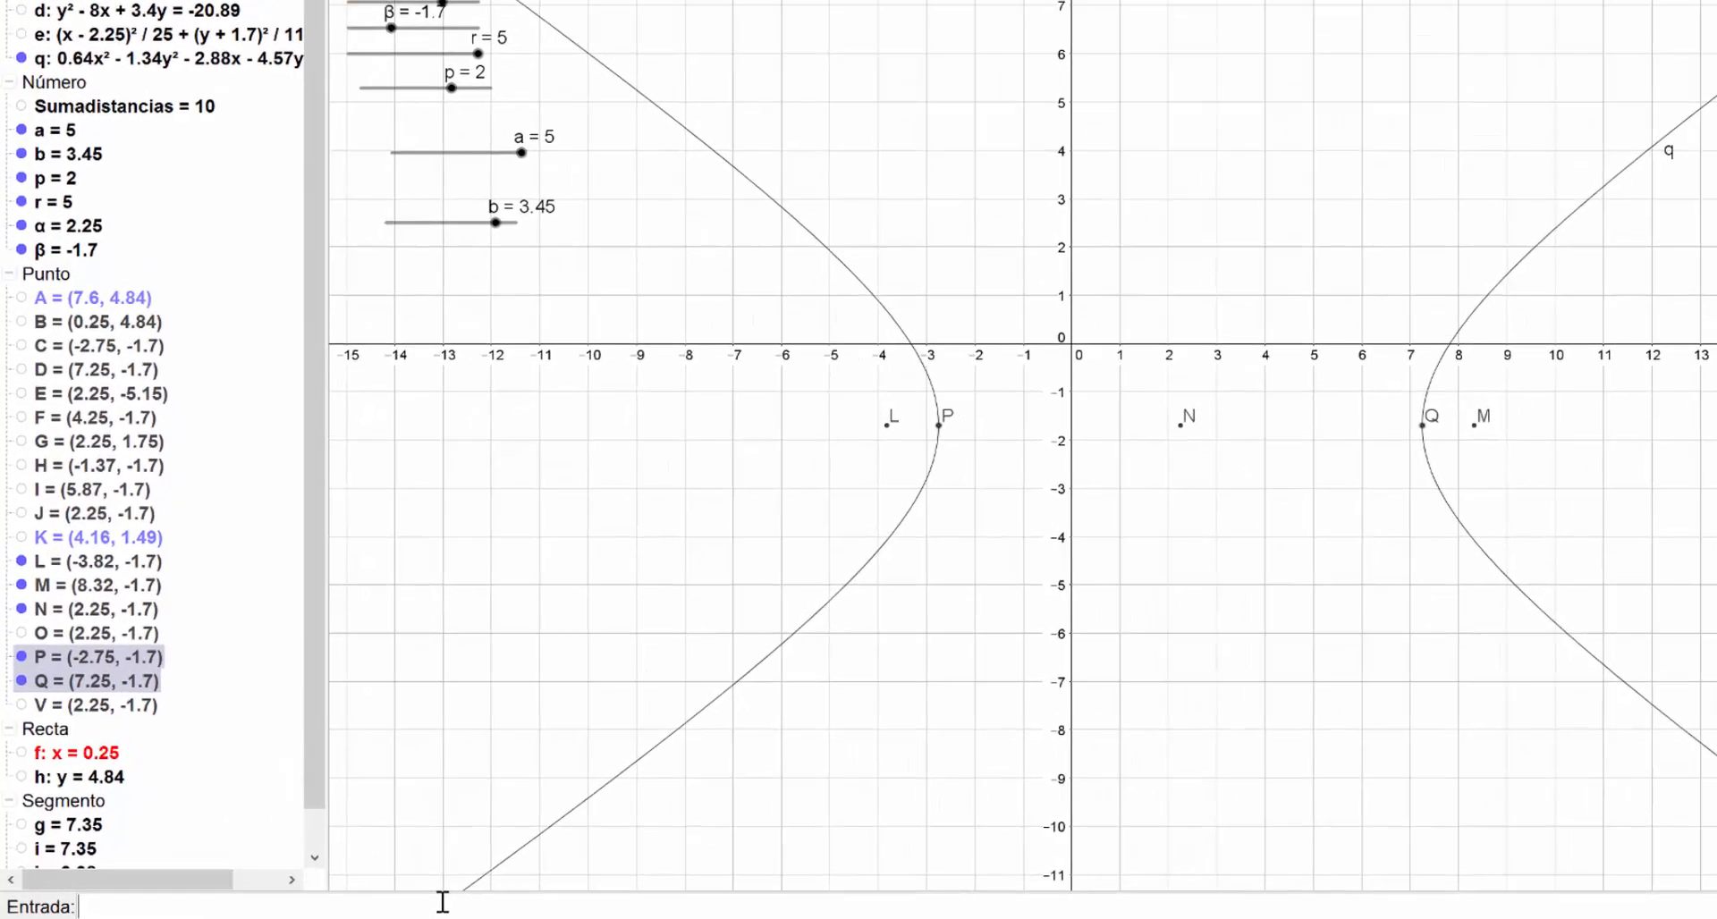
Create the asymptotes of hyperbola q using the conic version of the Asíntota command
text(asin)
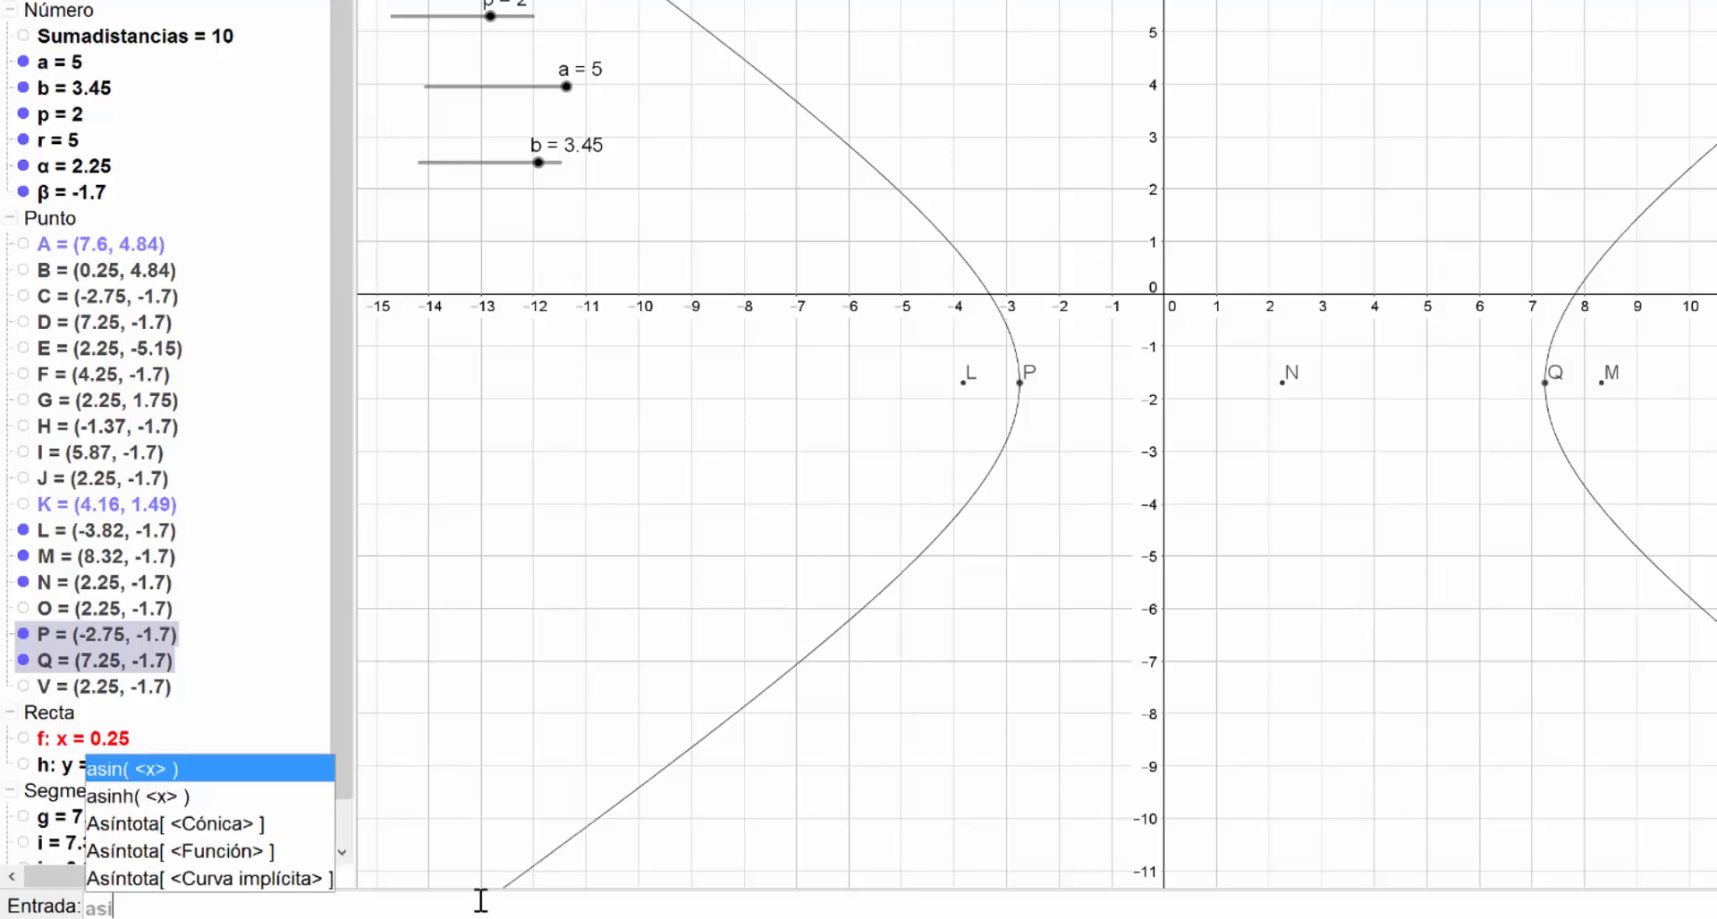
key(Down)
key(Down)
key(Return)
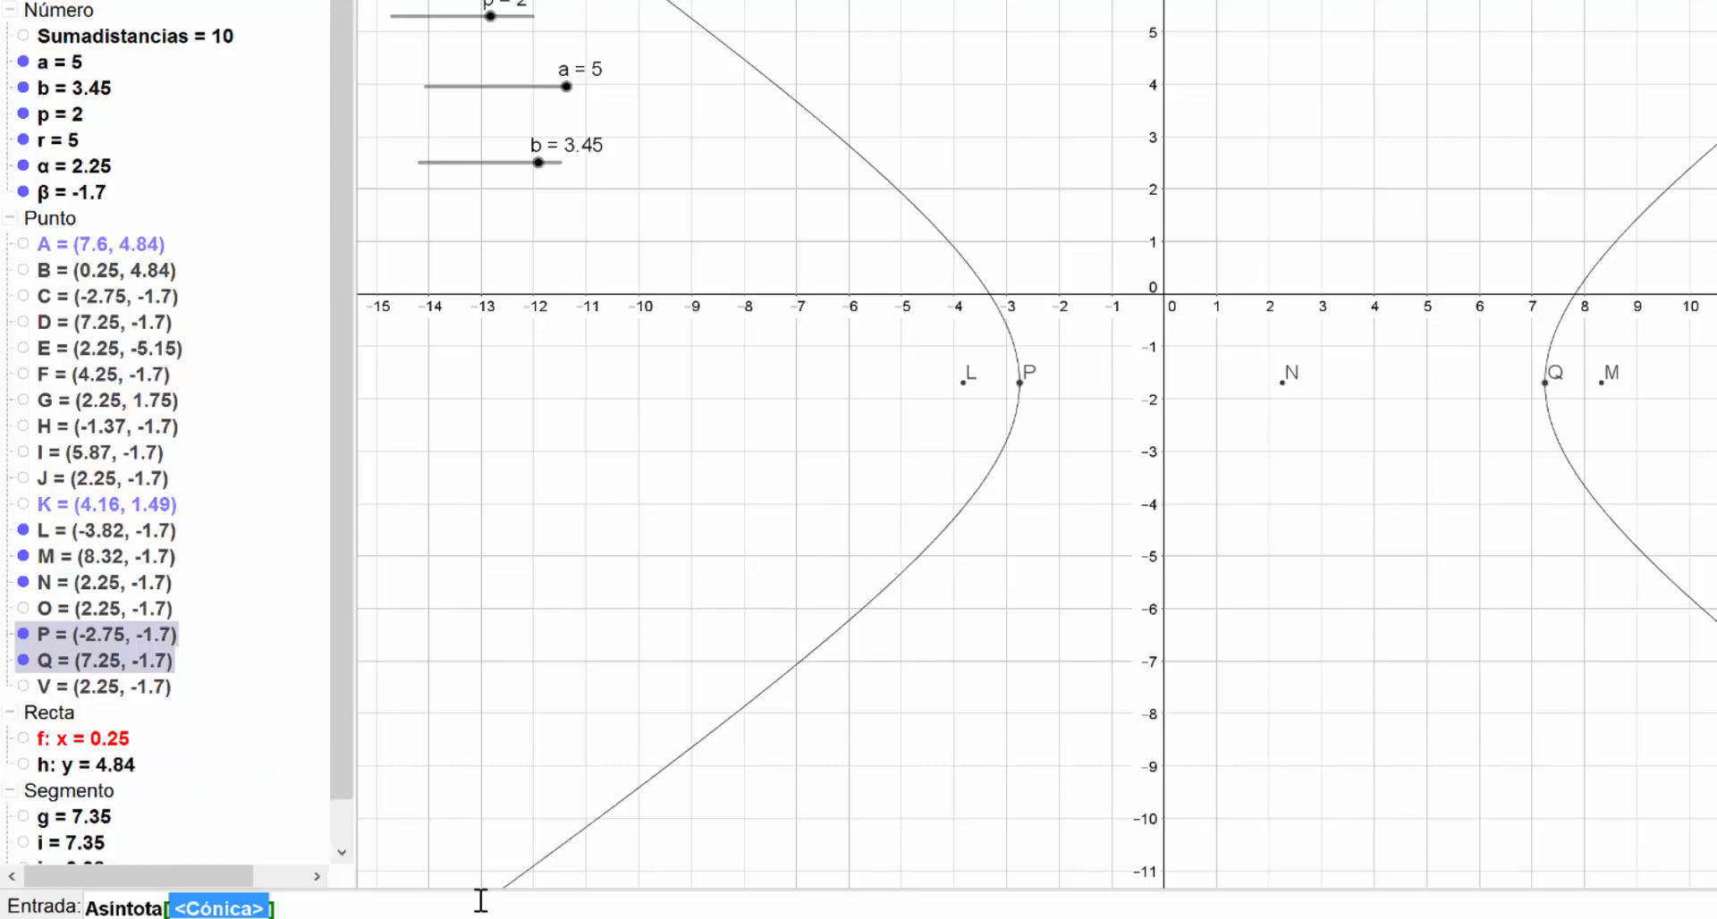
text(q)
key(Return)
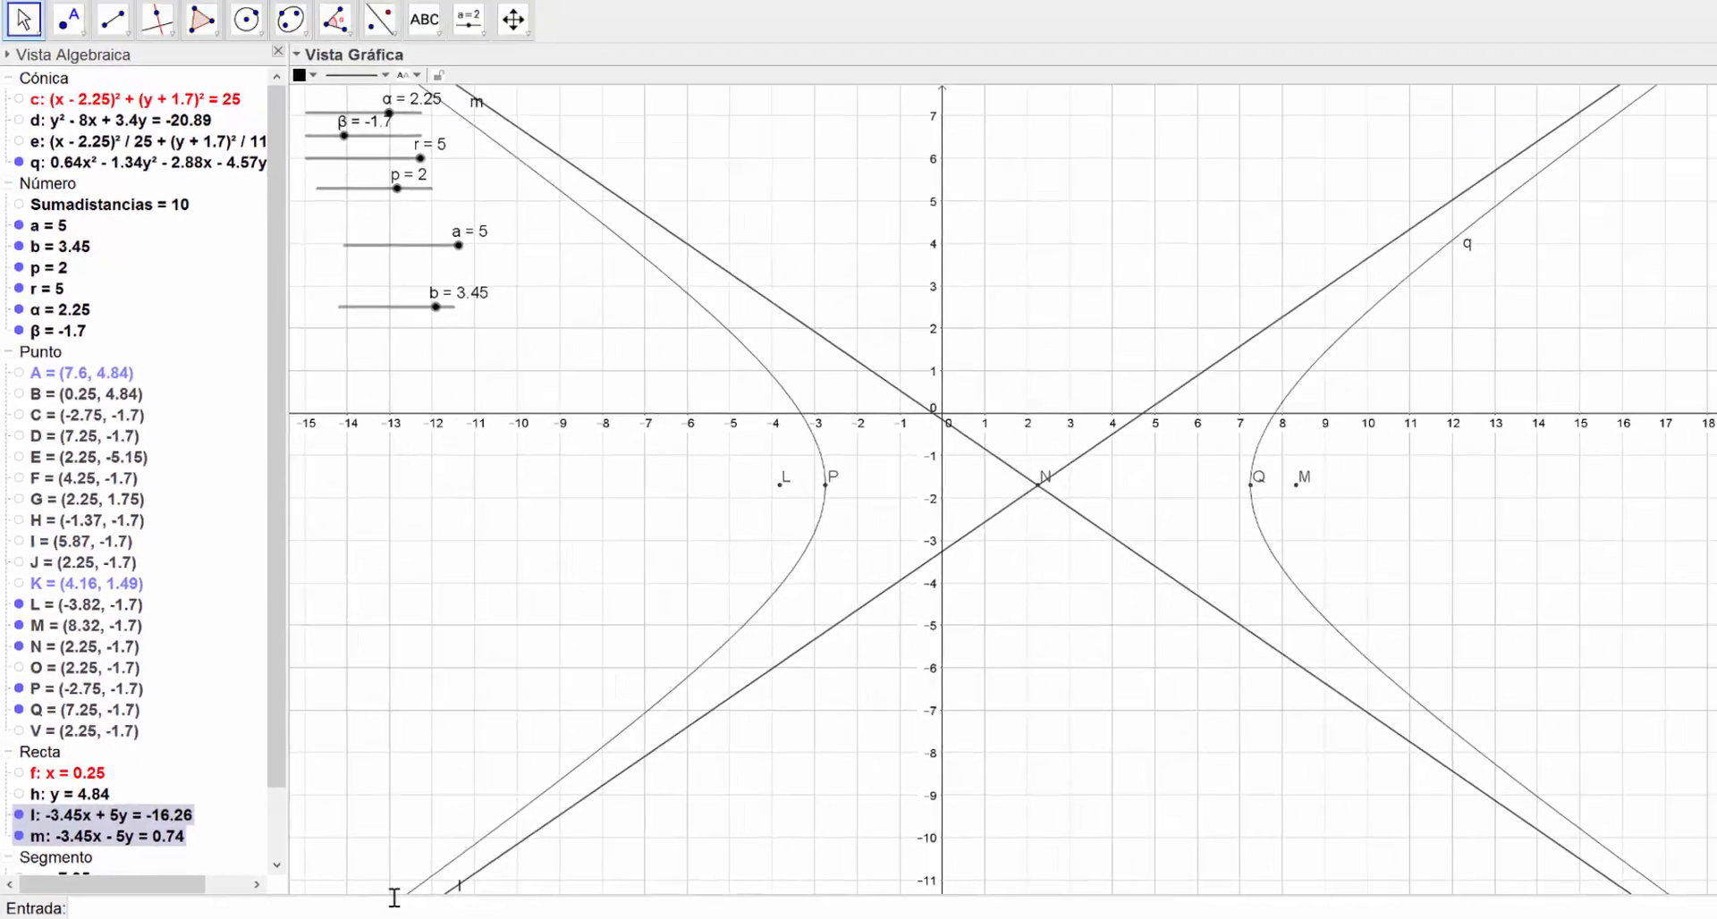
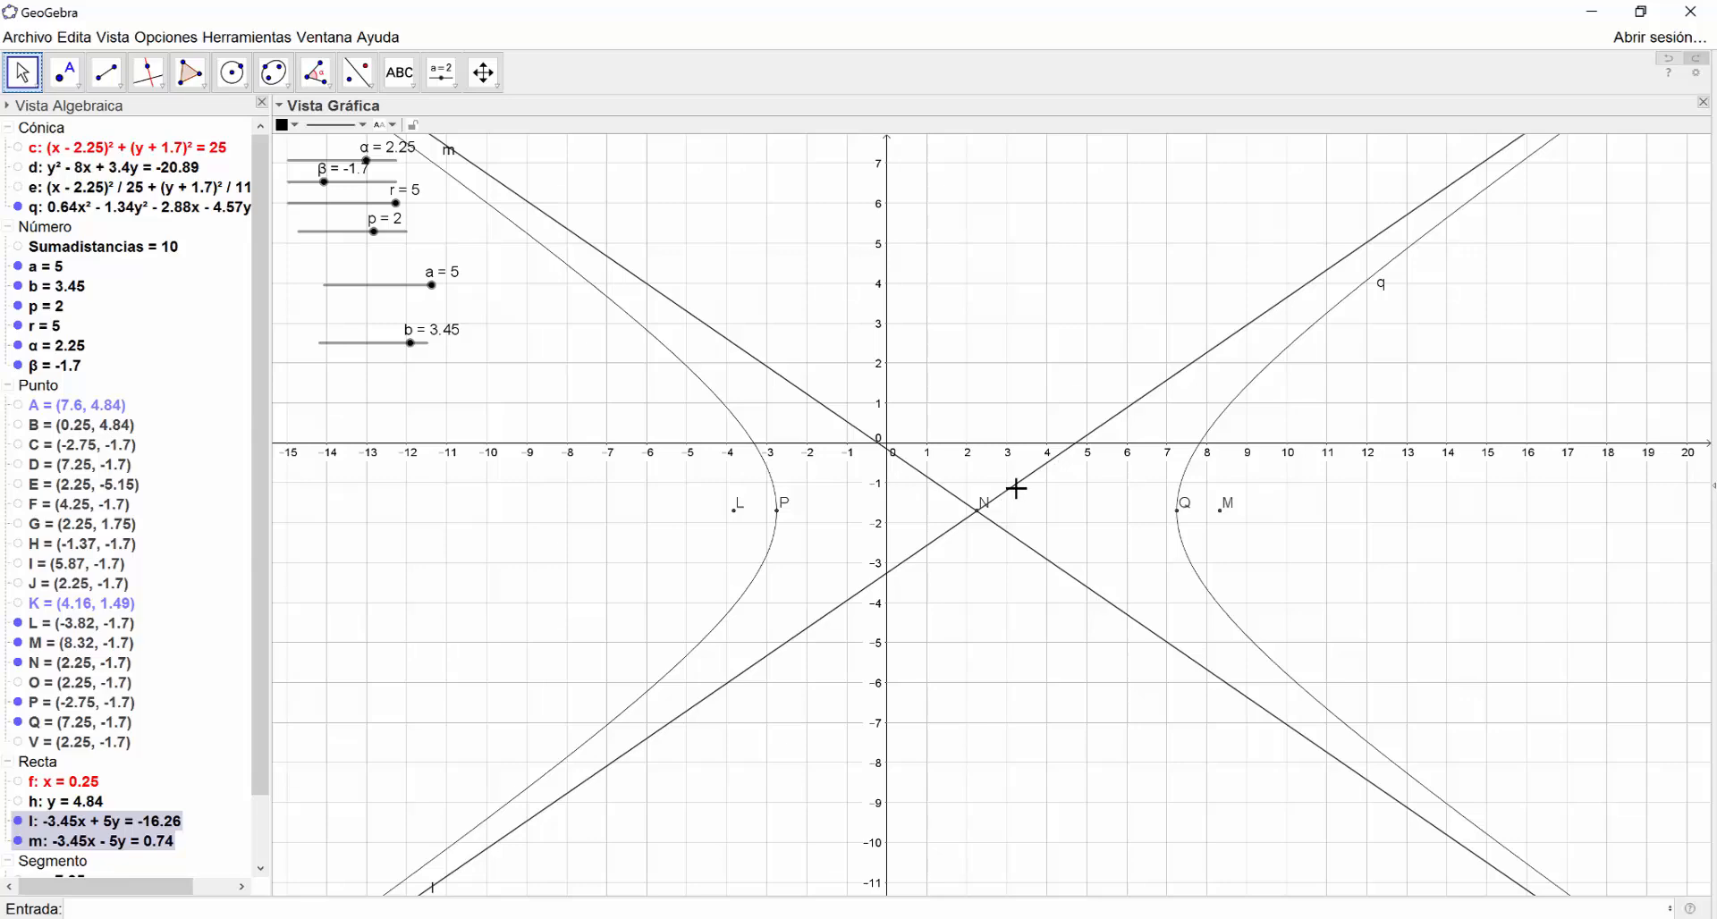
Format the rising asymptote l as a dashed orange line
click(1010, 542)
click(335, 126)
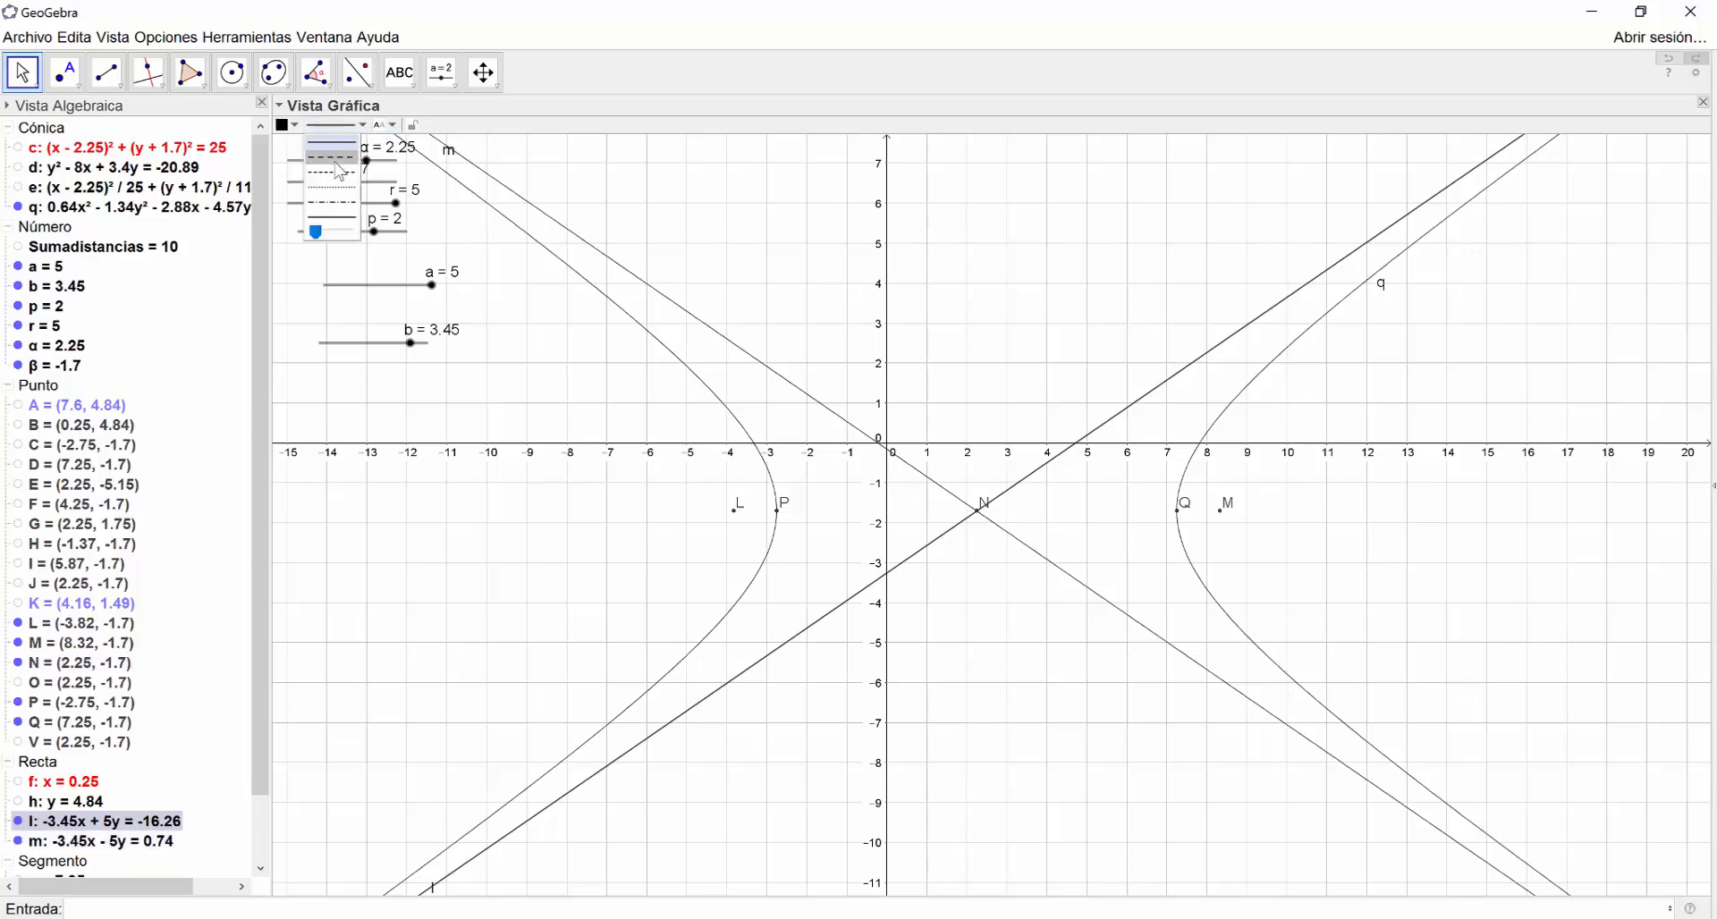
click(342, 159)
click(283, 125)
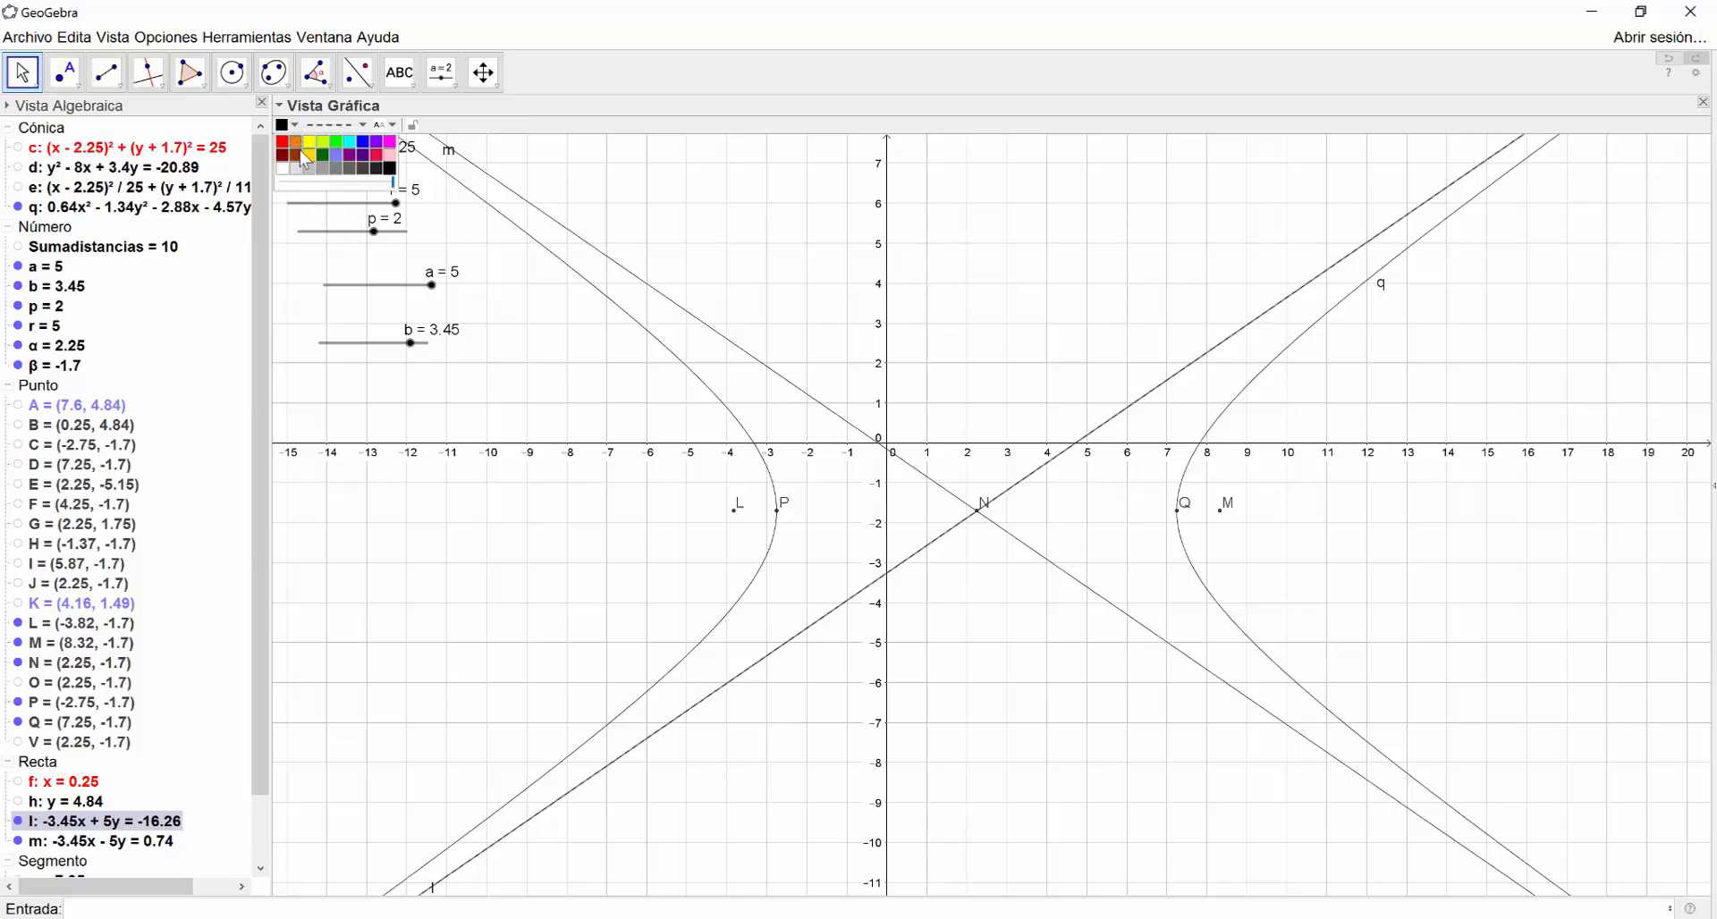
click(297, 143)
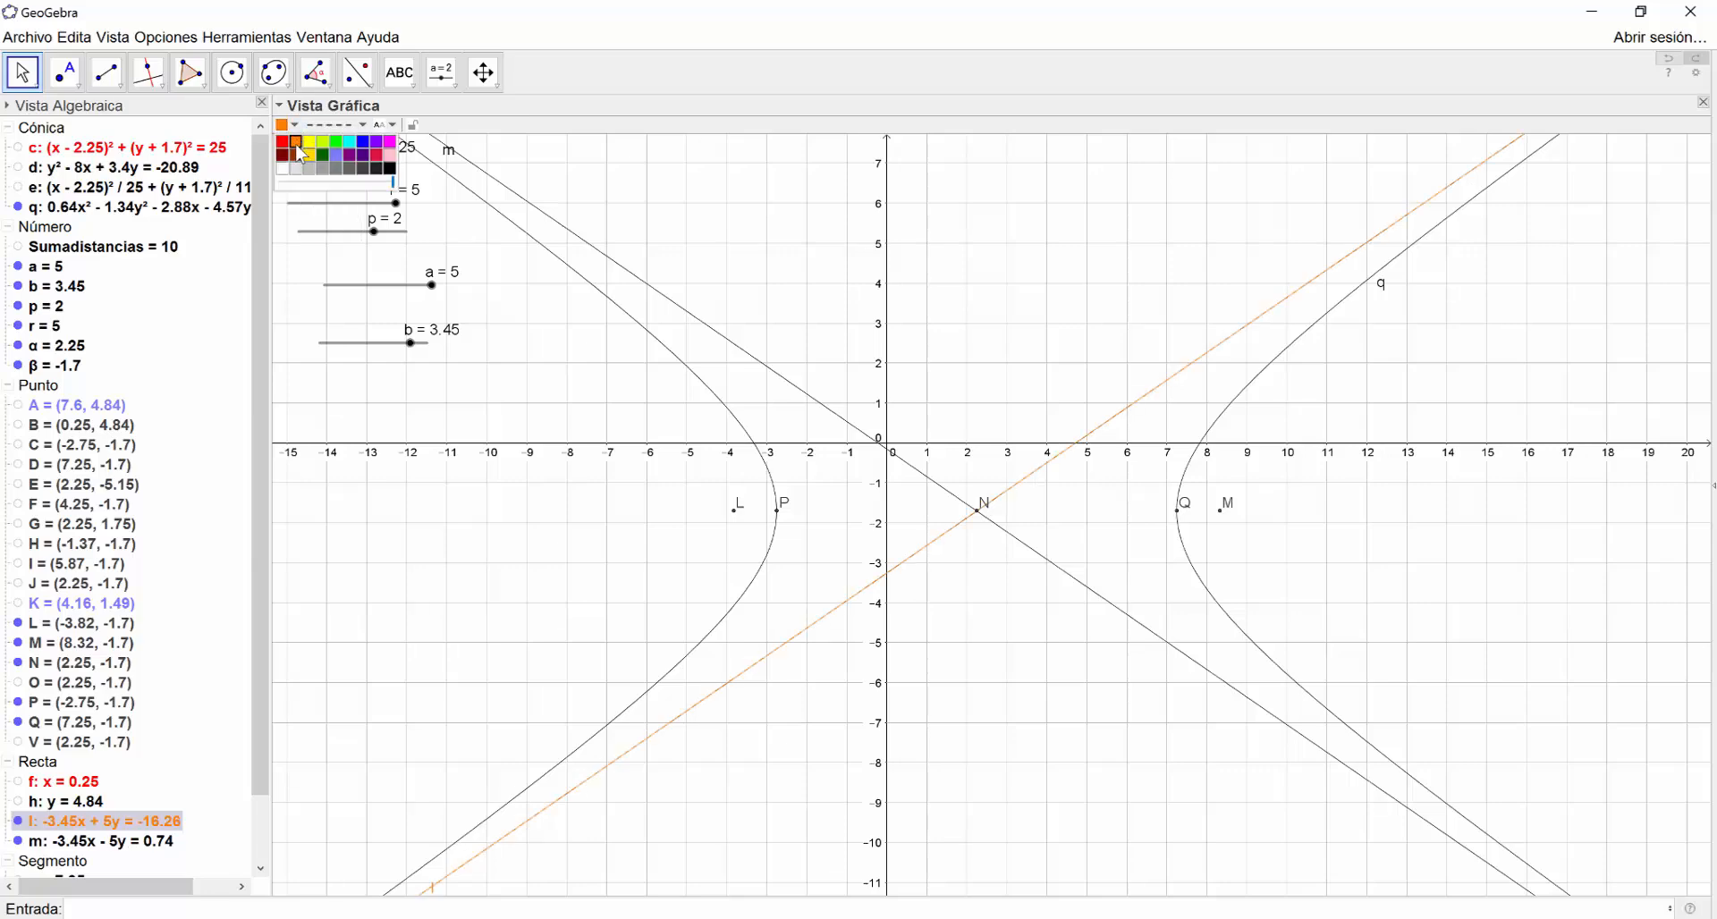
Give the falling asymptote m the same dashed orange line style
click(842, 417)
click(355, 127)
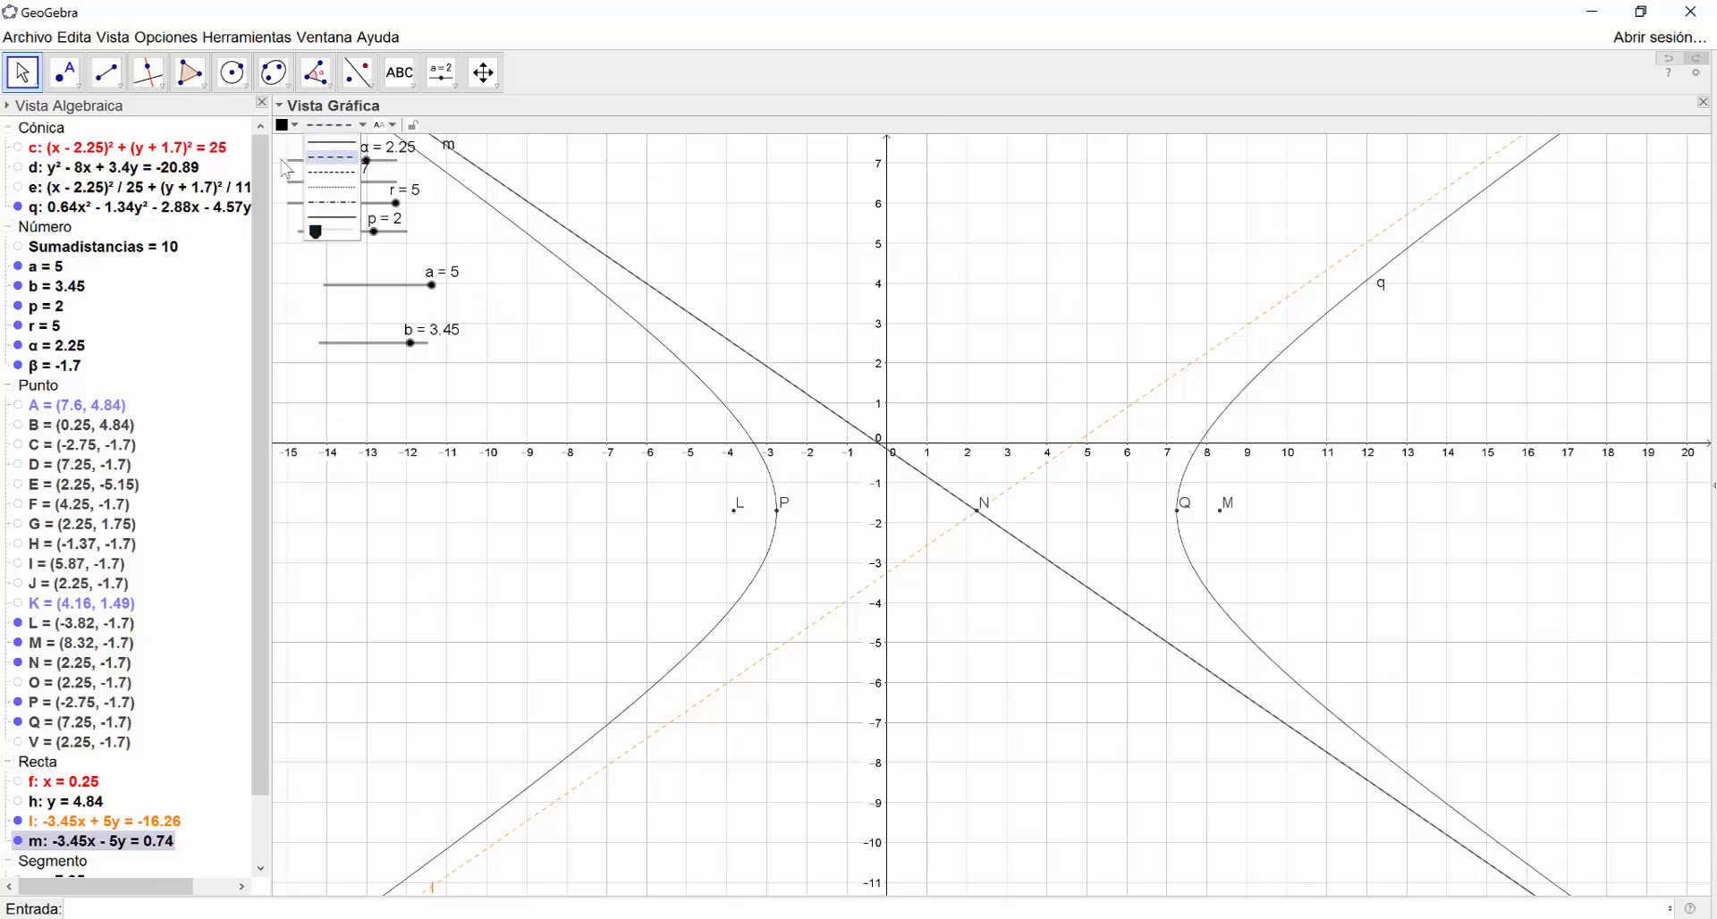
click(286, 125)
click(296, 141)
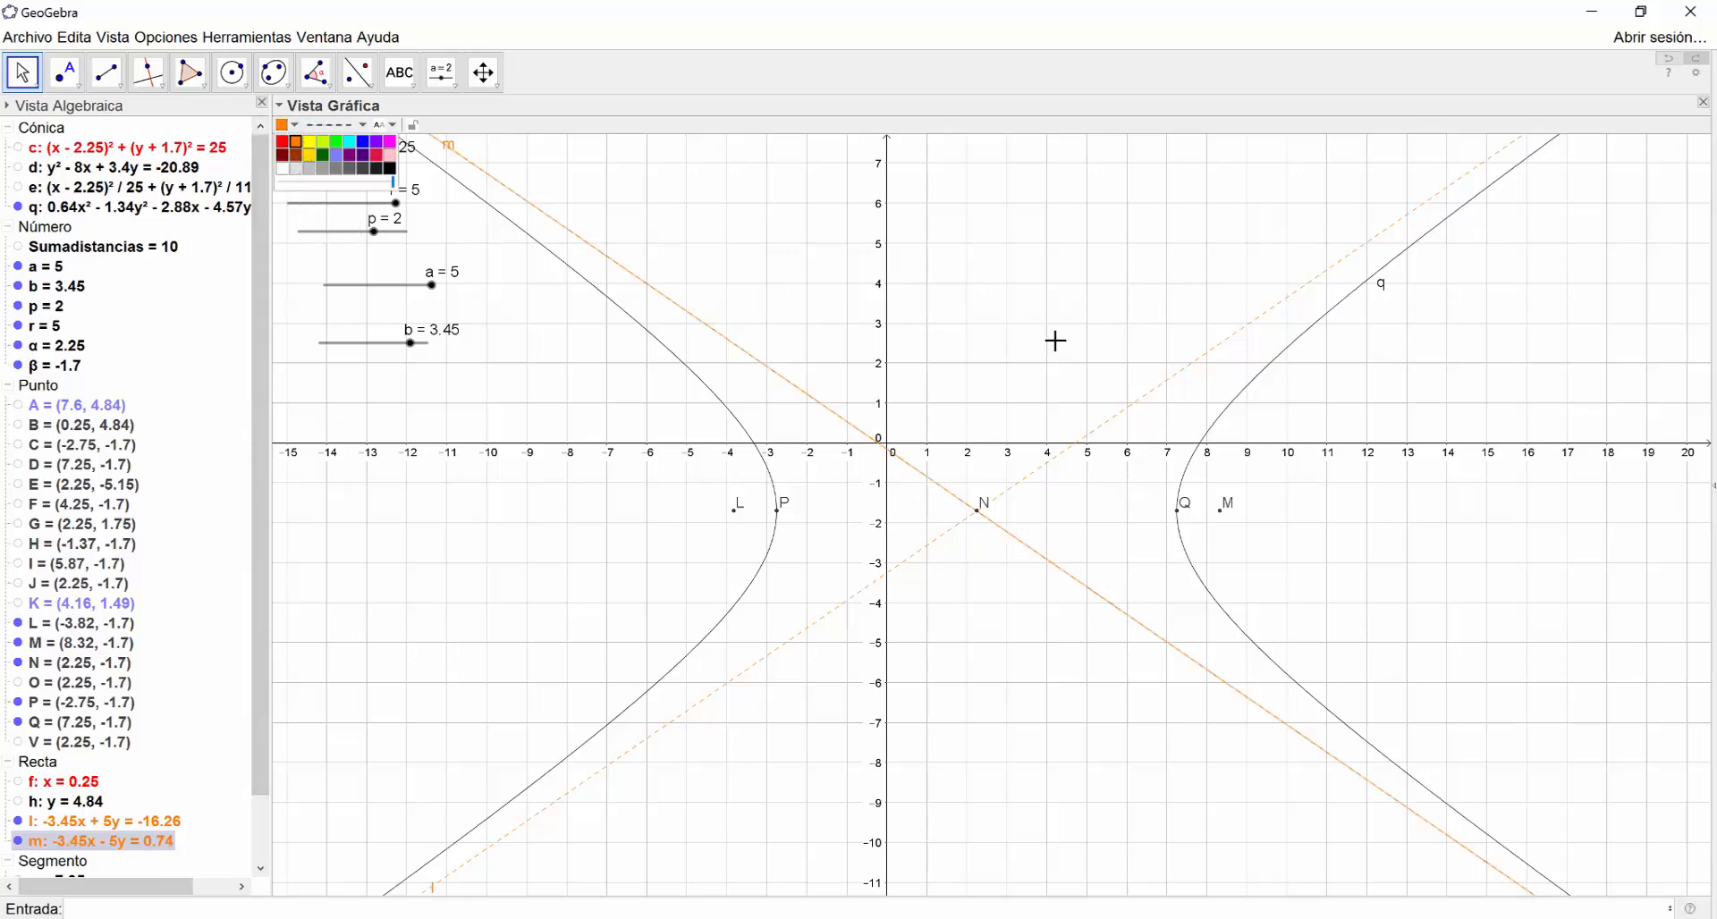
click(1055, 340)
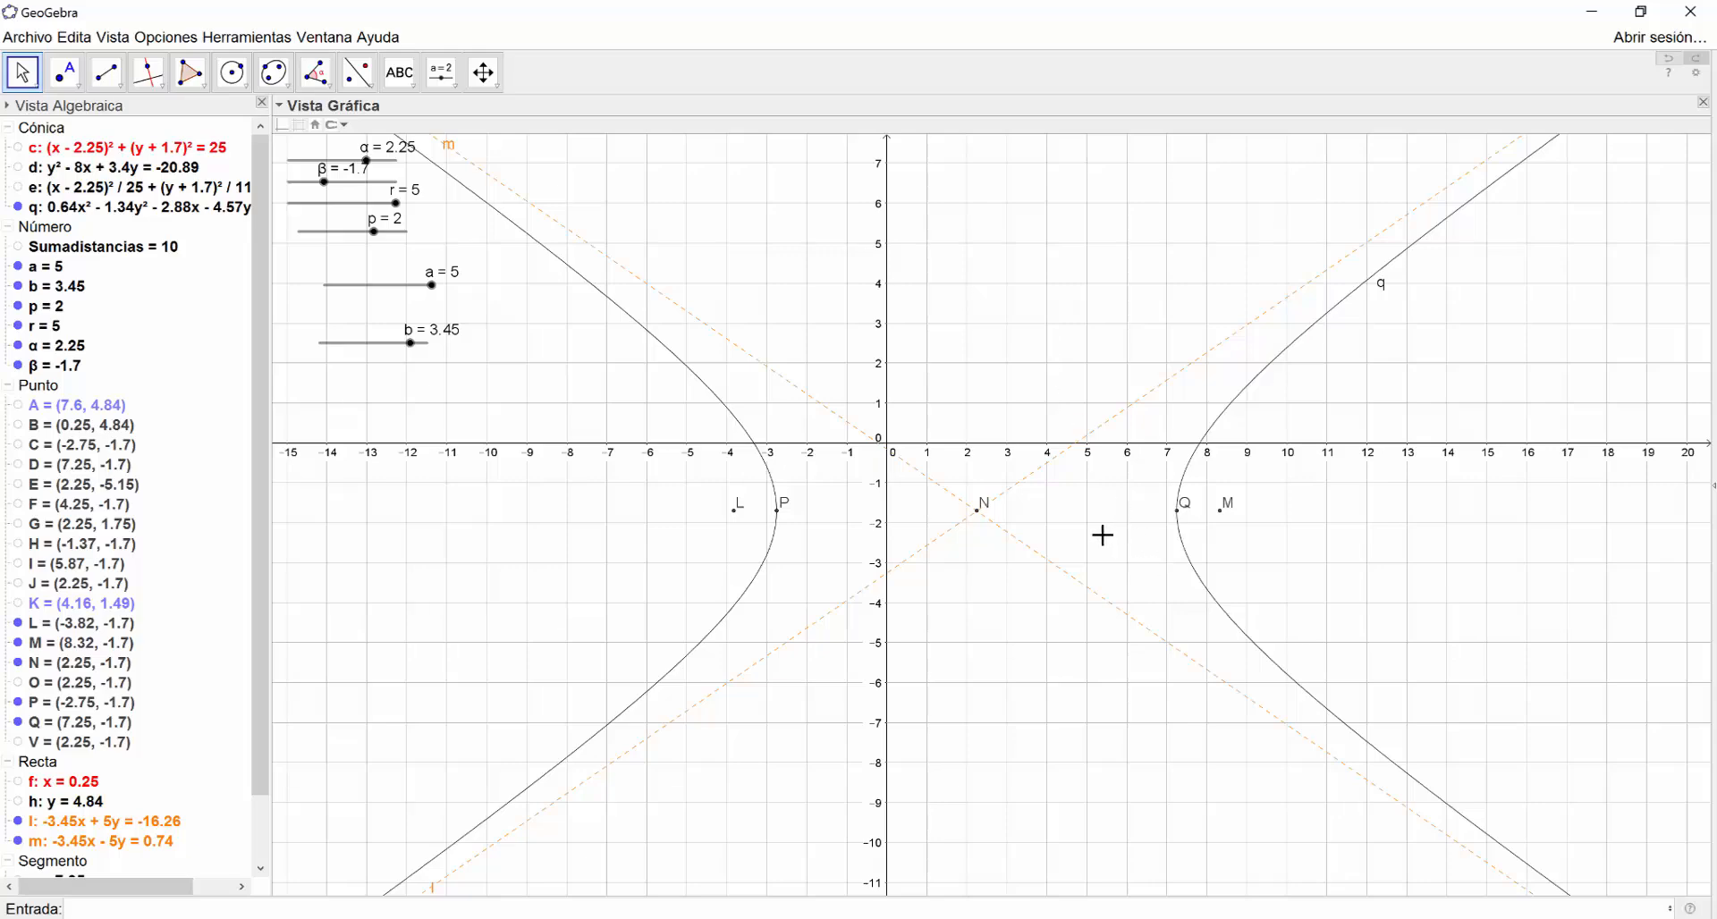
Thicken the outline of hyperbola q and colour it red
click(721, 398)
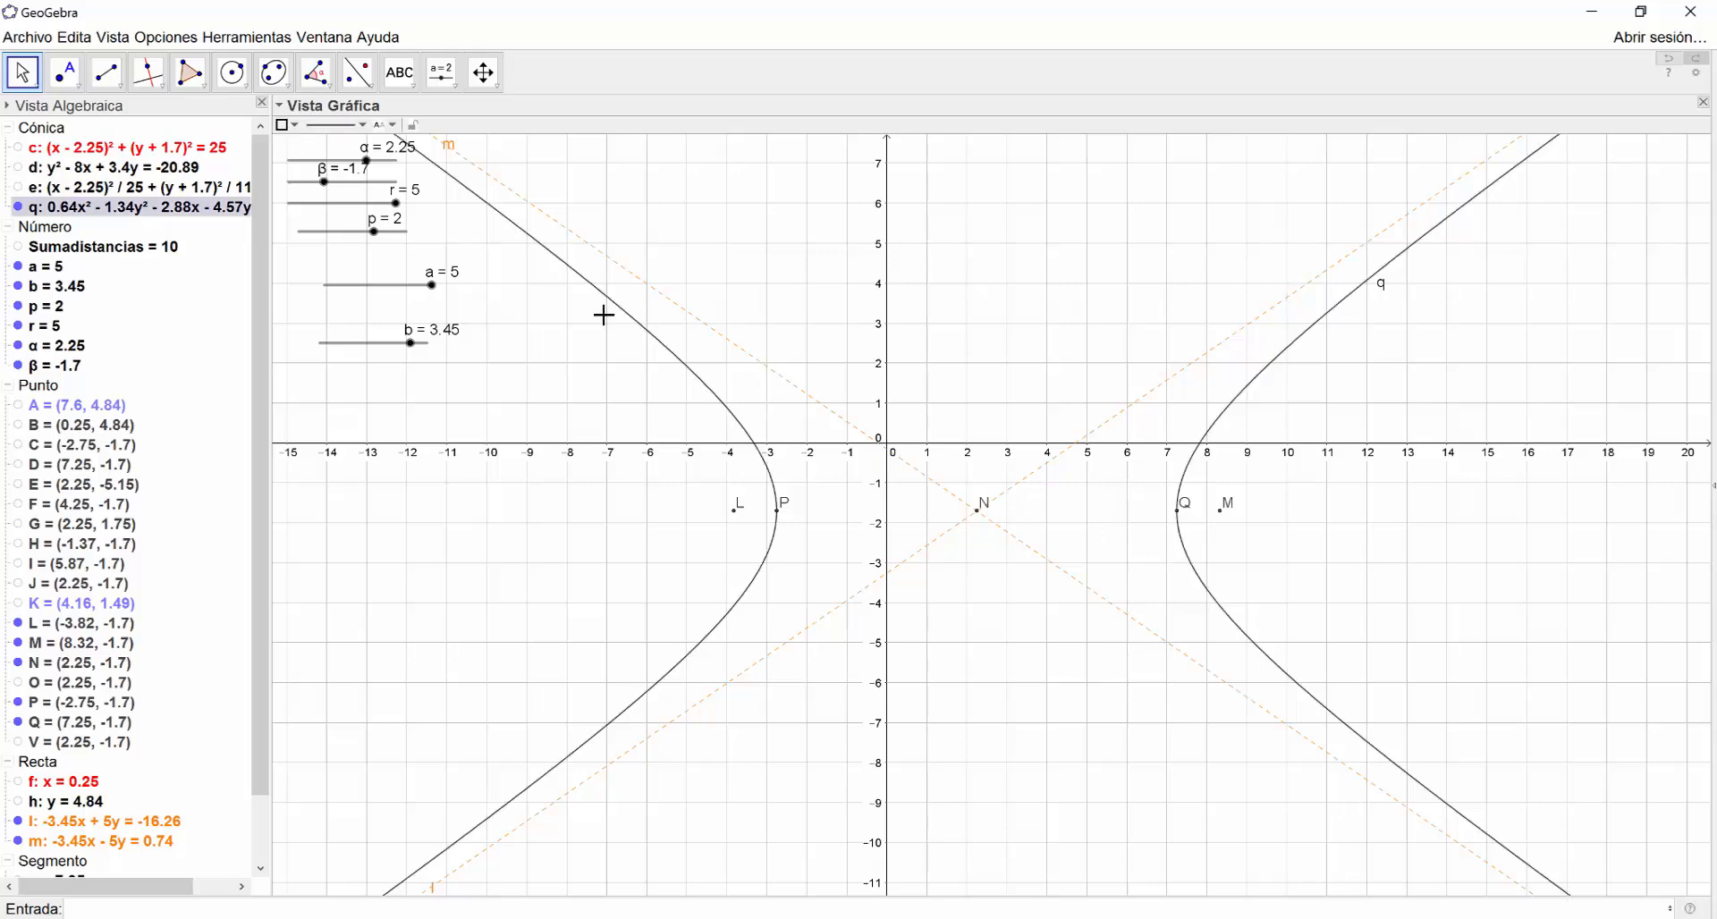
click(334, 125)
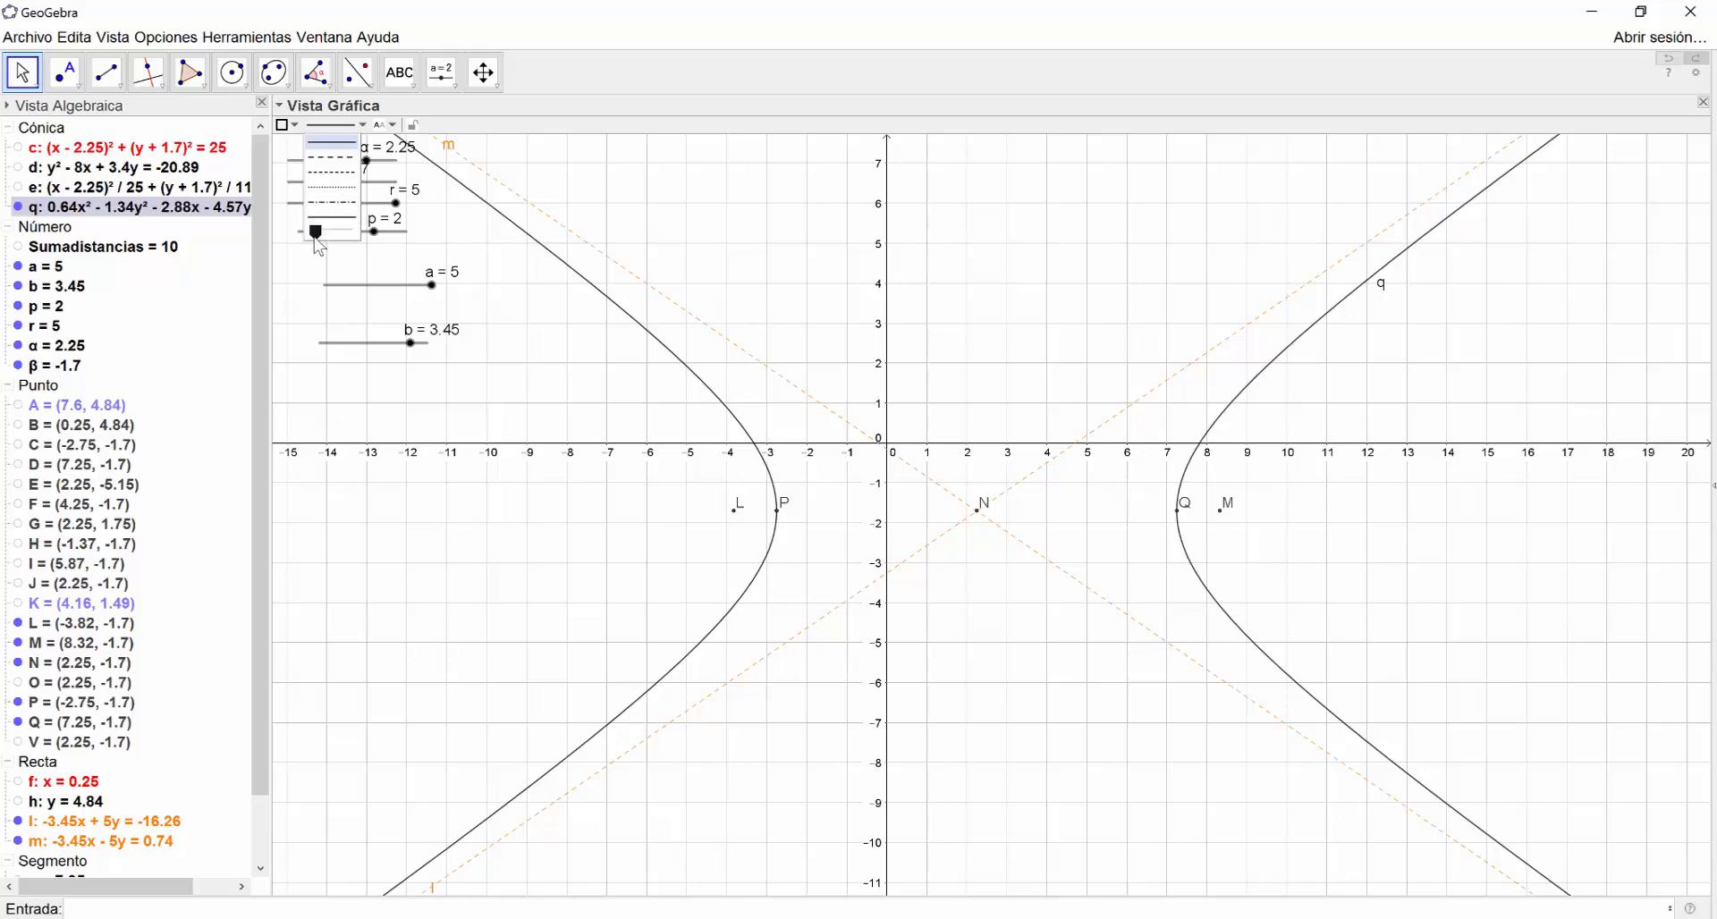
drag(315, 236, 347, 237)
click(284, 126)
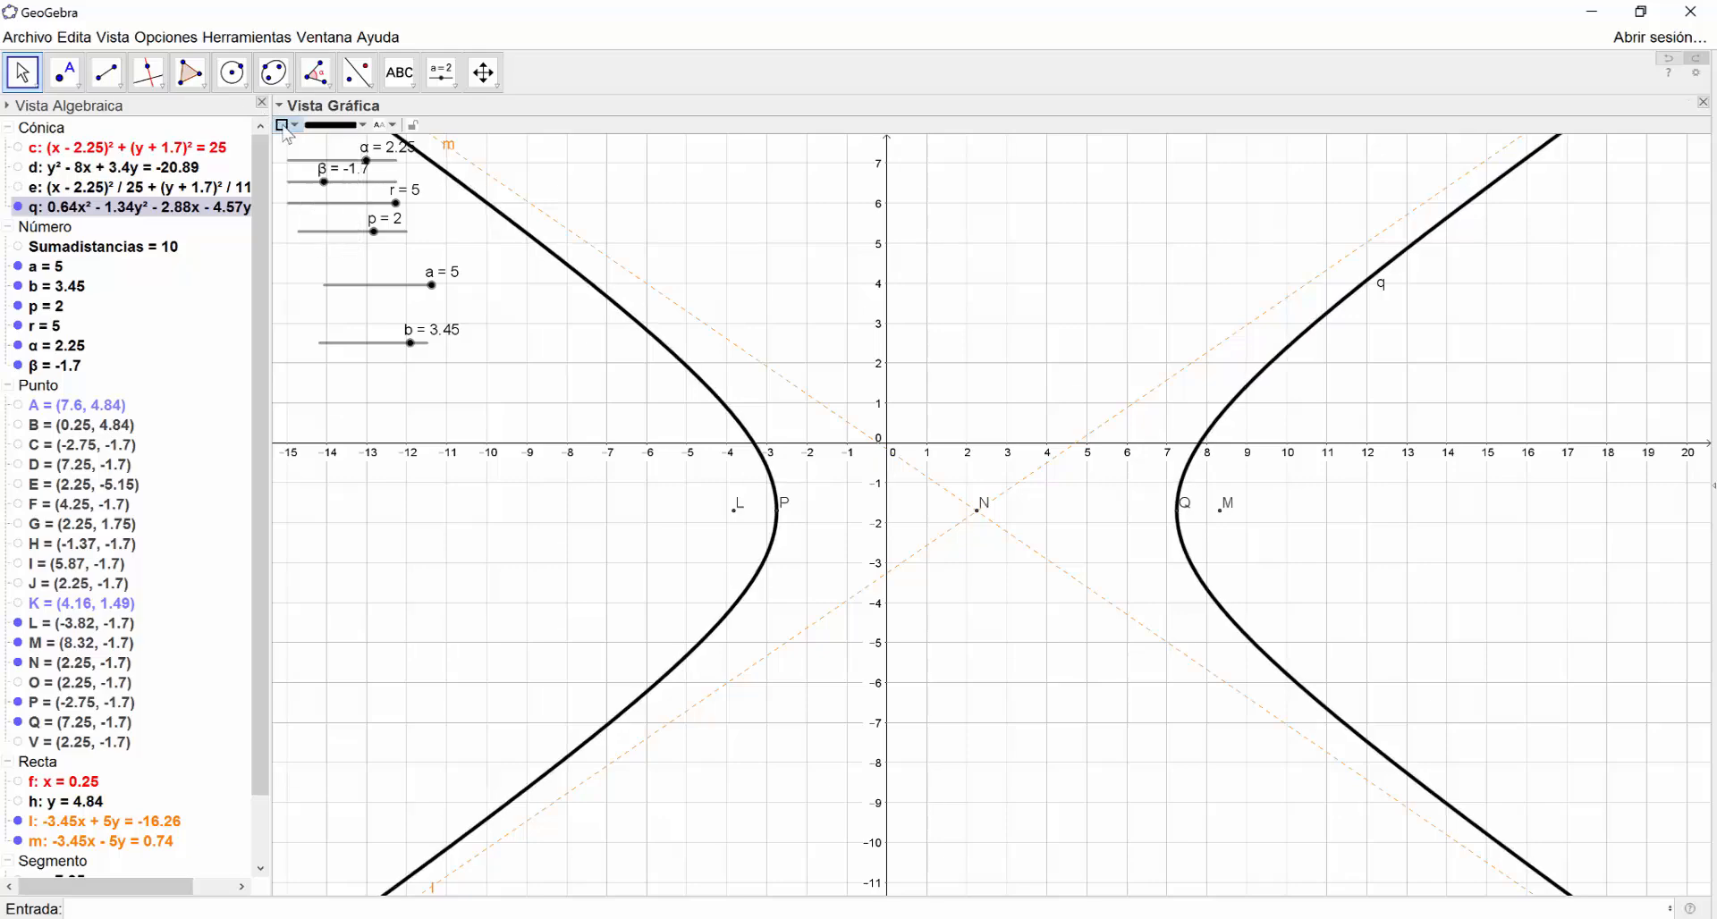
click(281, 142)
click(779, 224)
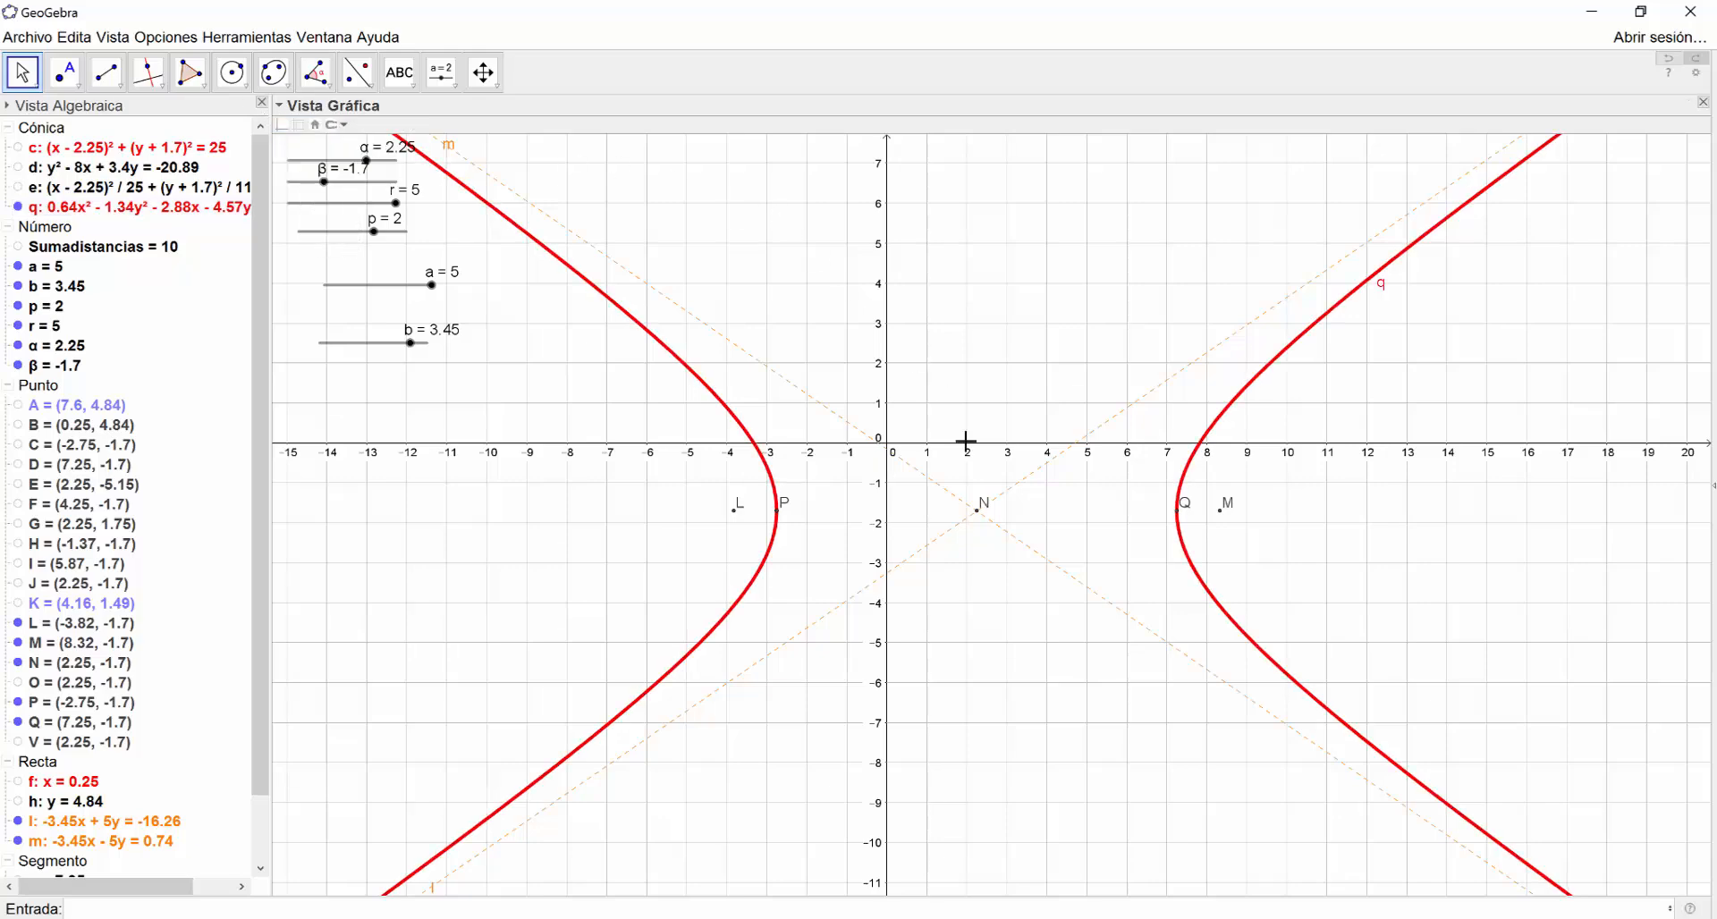
Place a point on the upper part of the hyperbola's left branch, at about (-6.2, 3)
scroll(757, 502, up, 1)
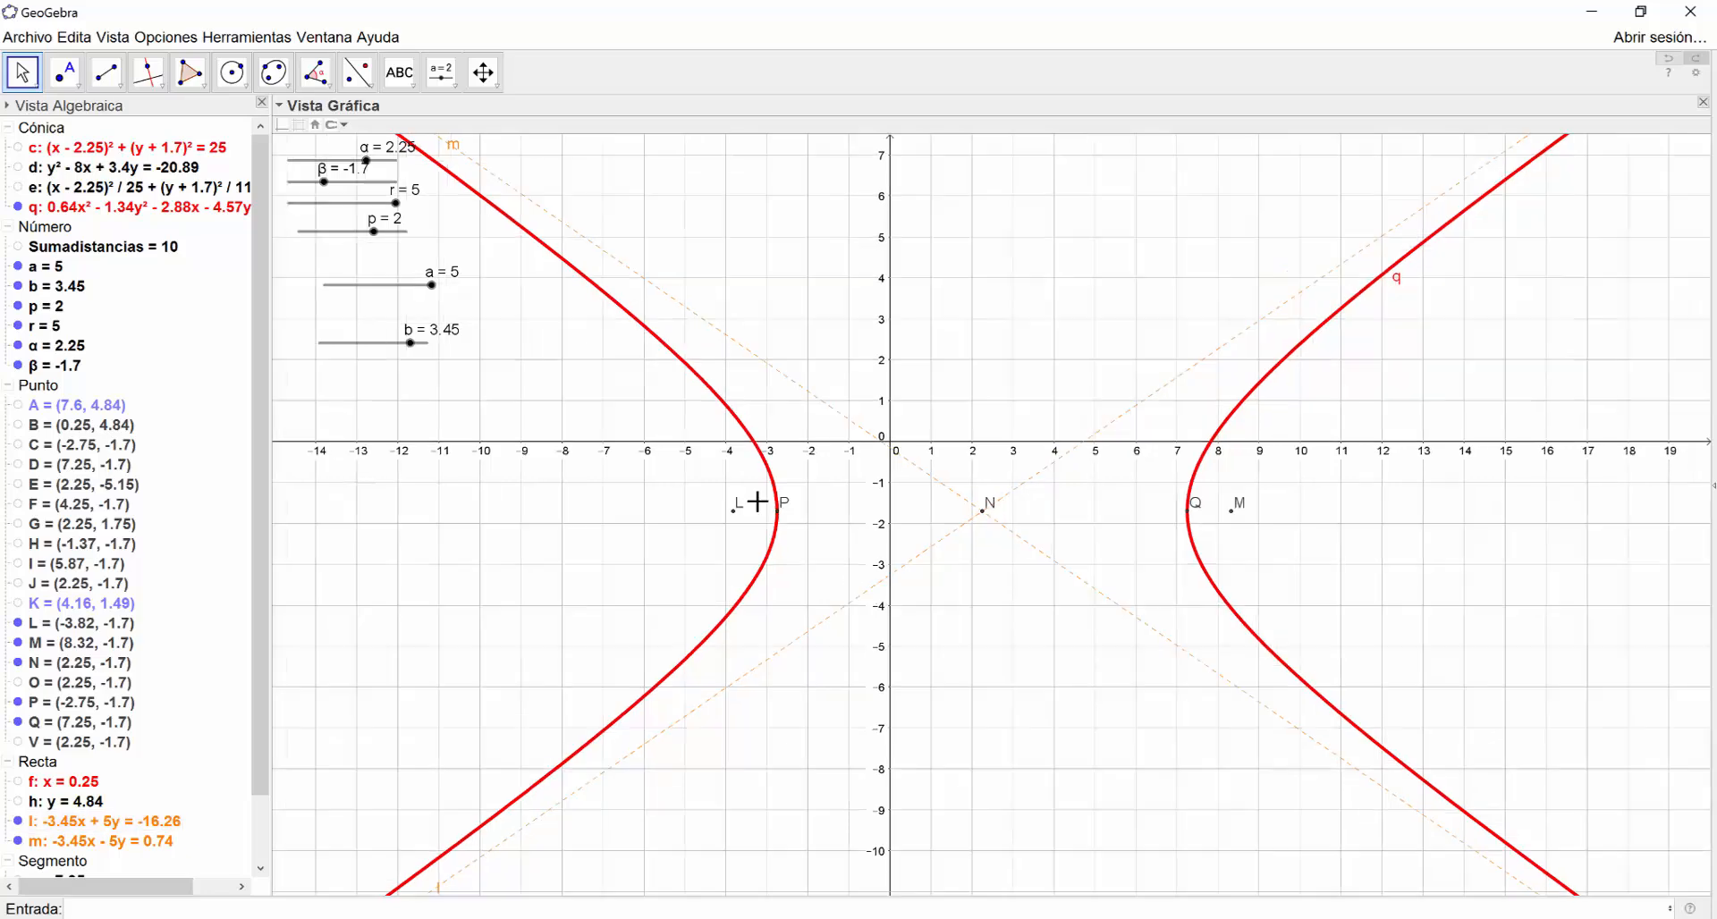
scroll(757, 502, up, 1)
drag(1056, 640, 1049, 643)
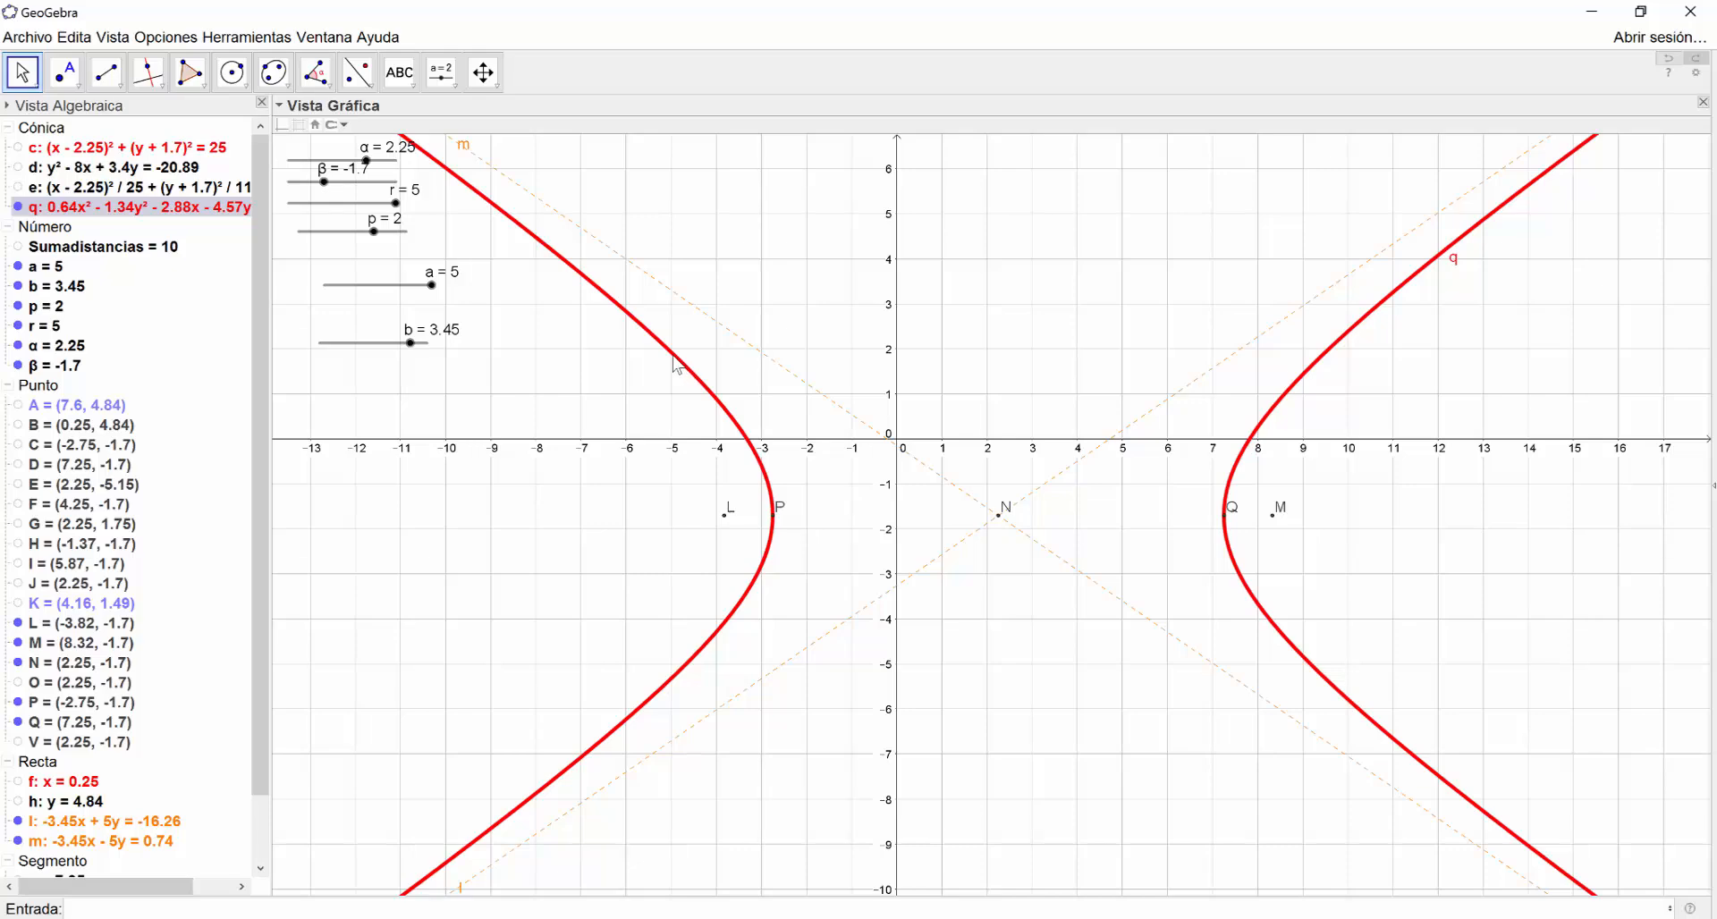
mouse_move(677, 367)
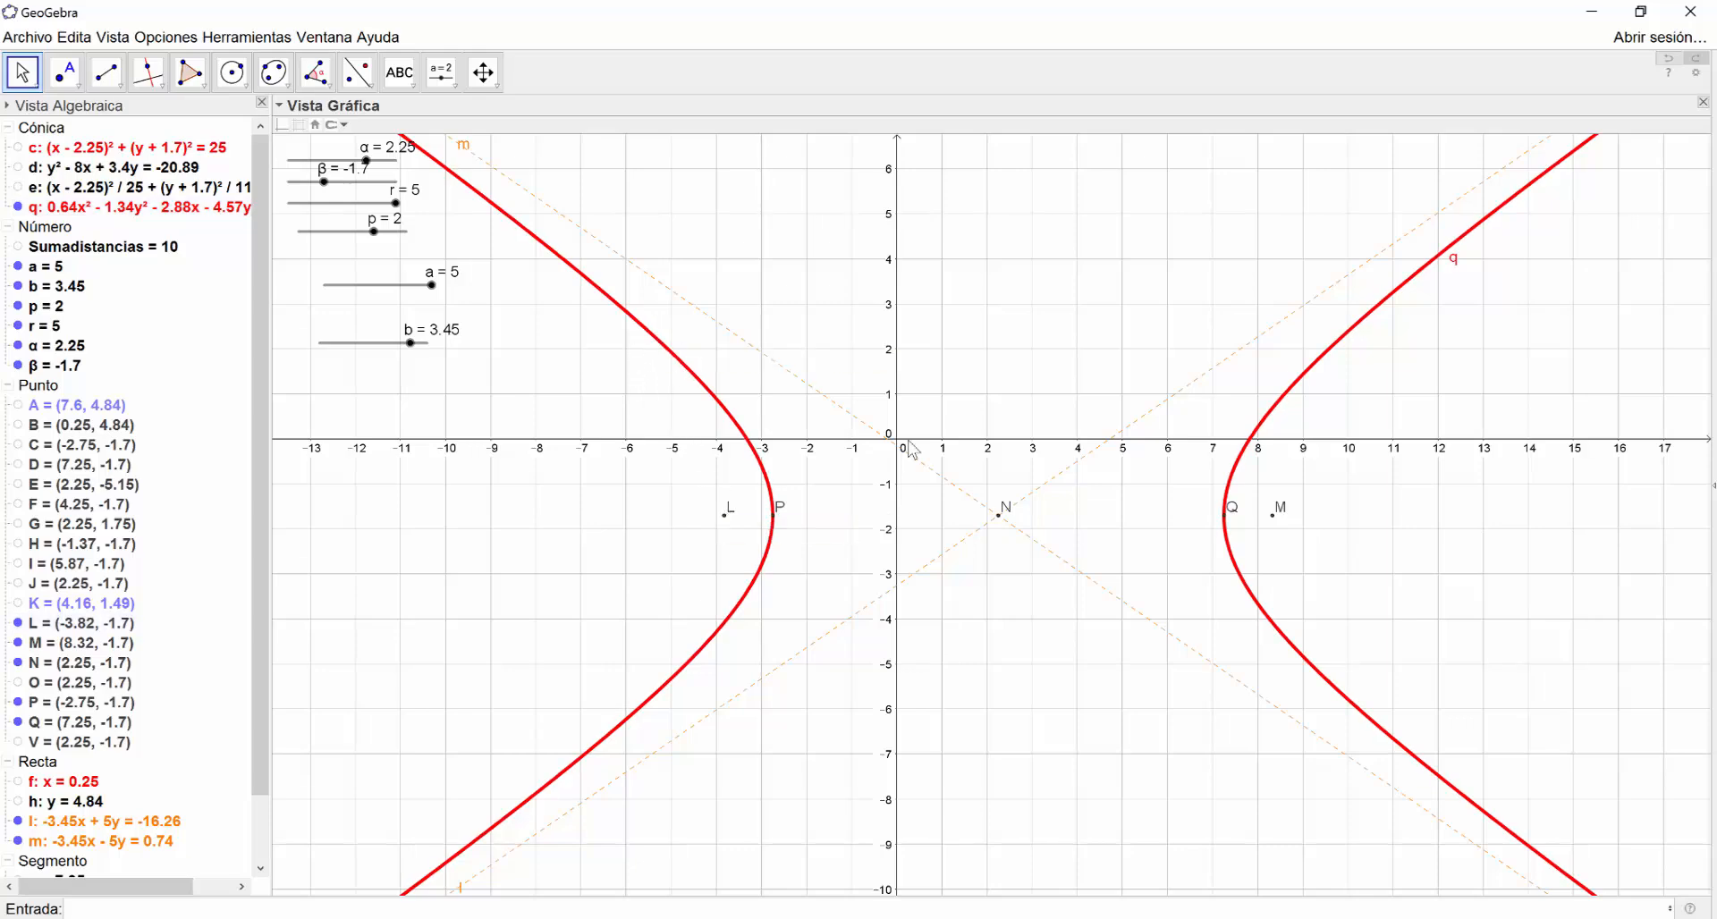
mouse_move(1270, 517)
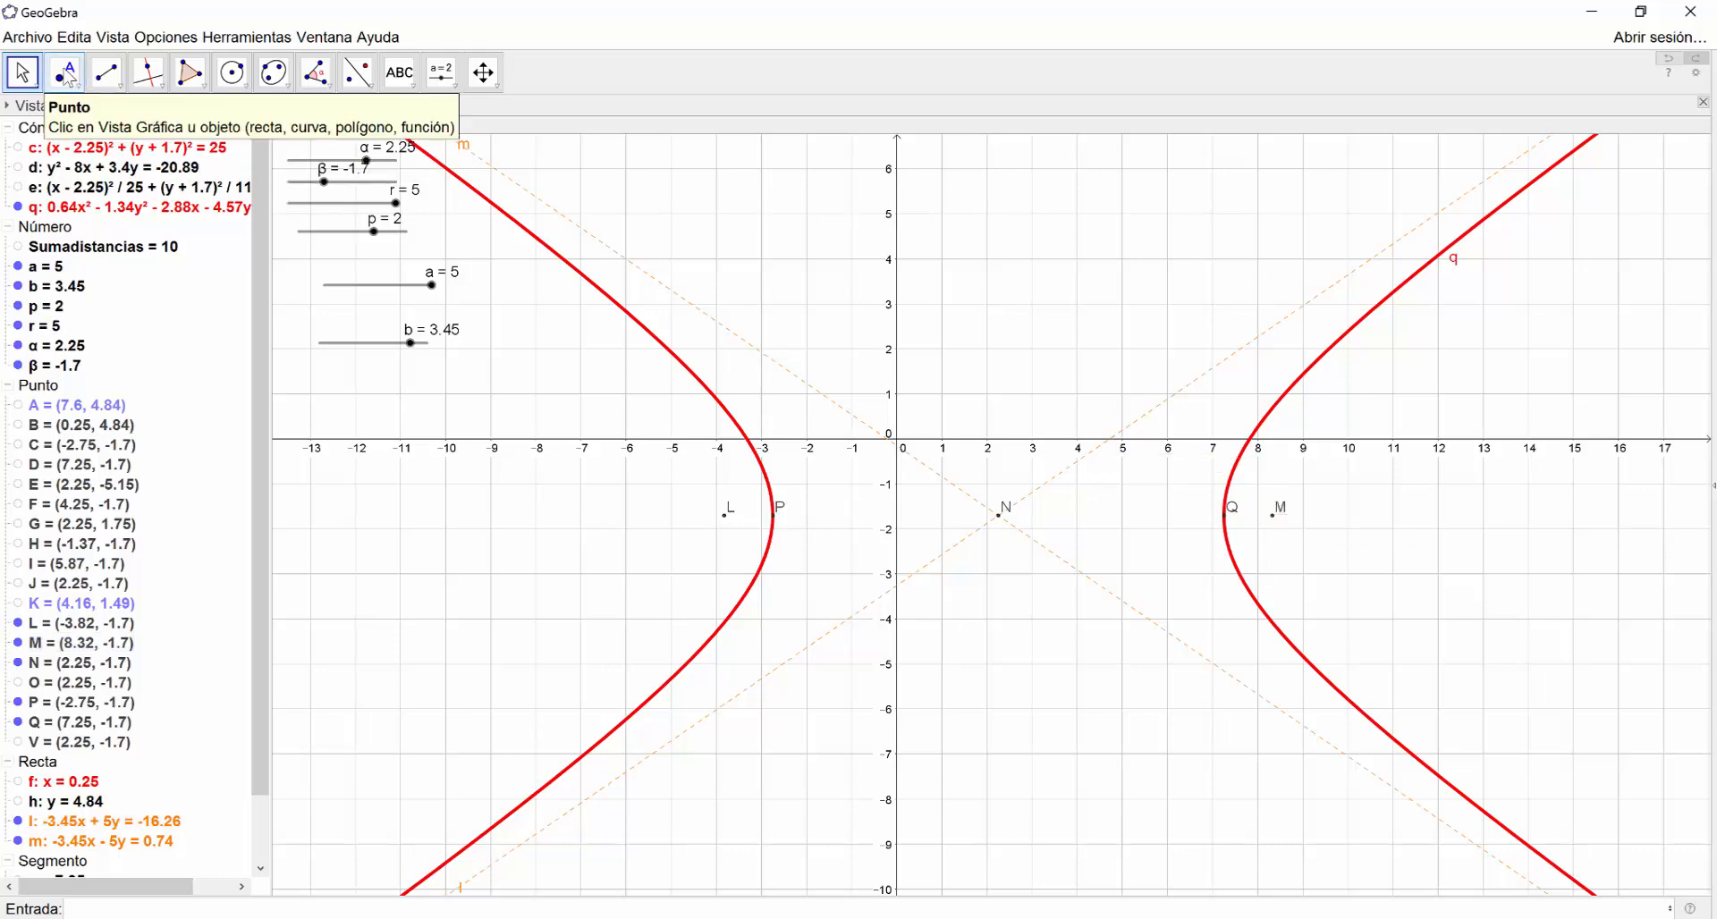
click(67, 76)
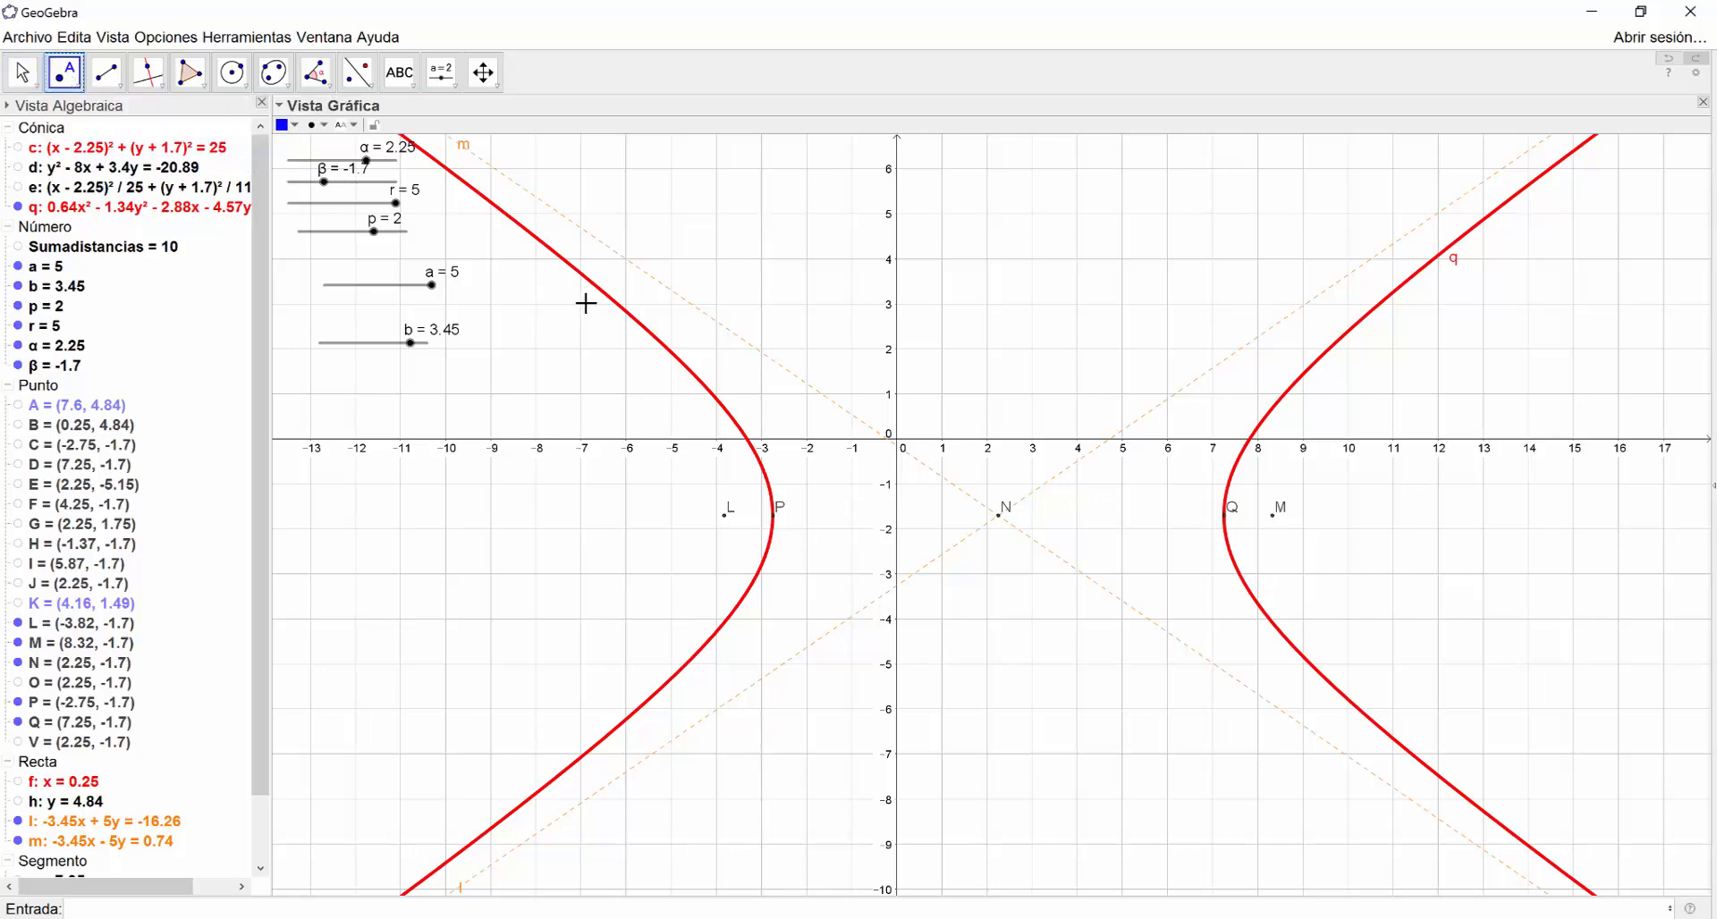
mouse_move(624, 319)
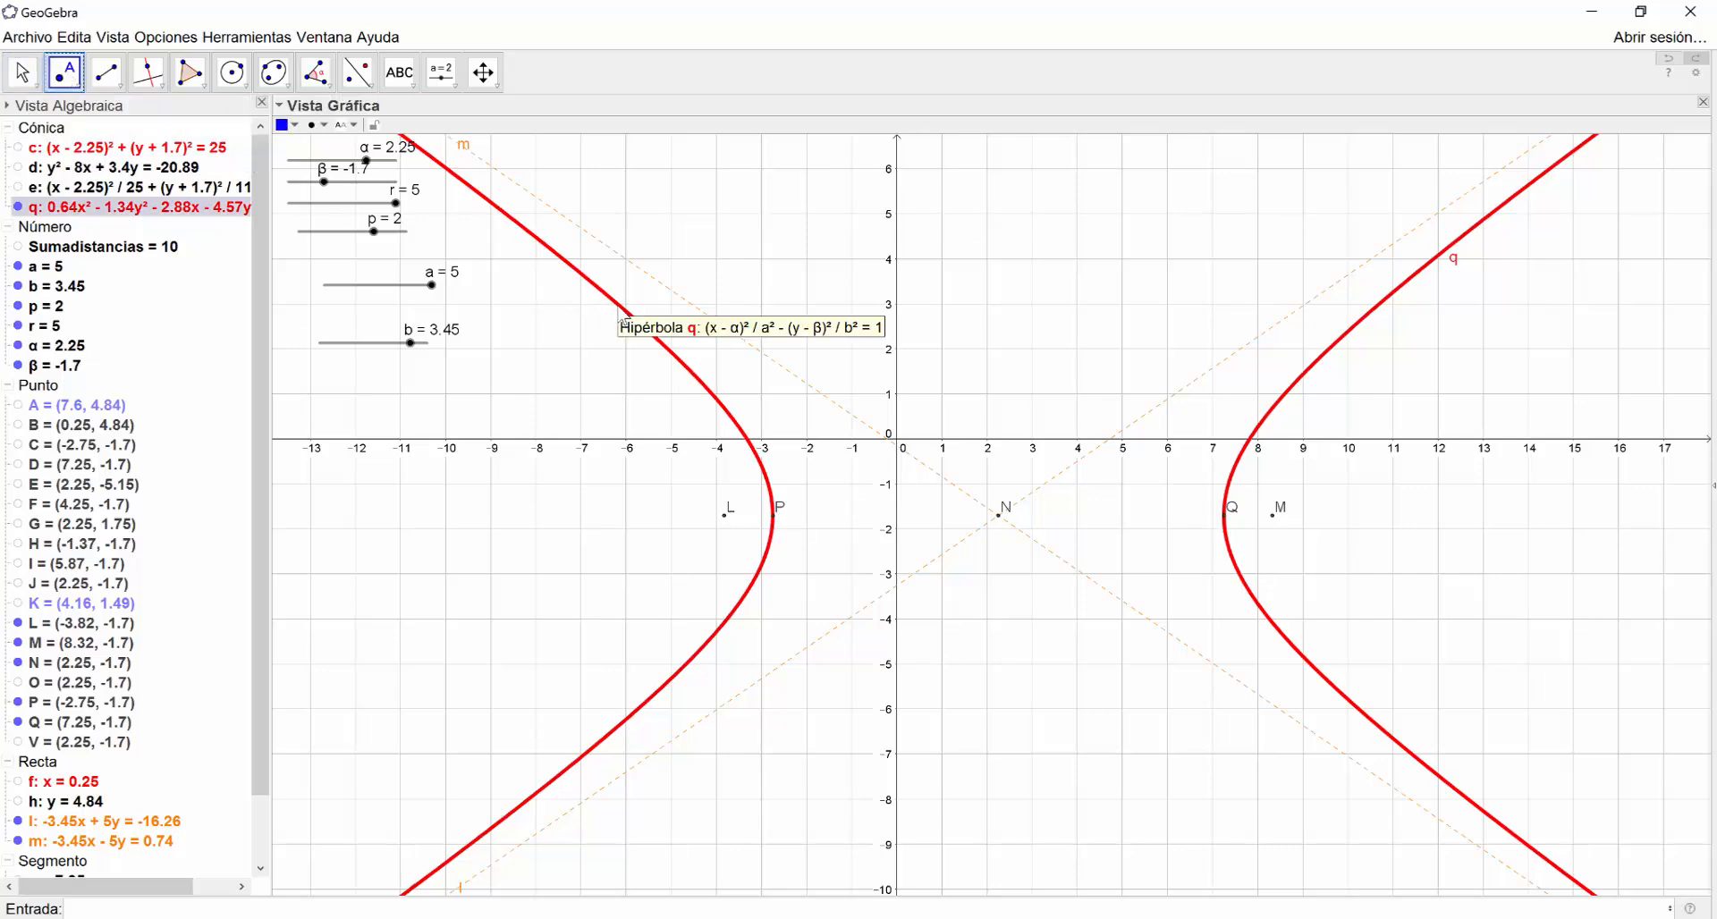
click(619, 306)
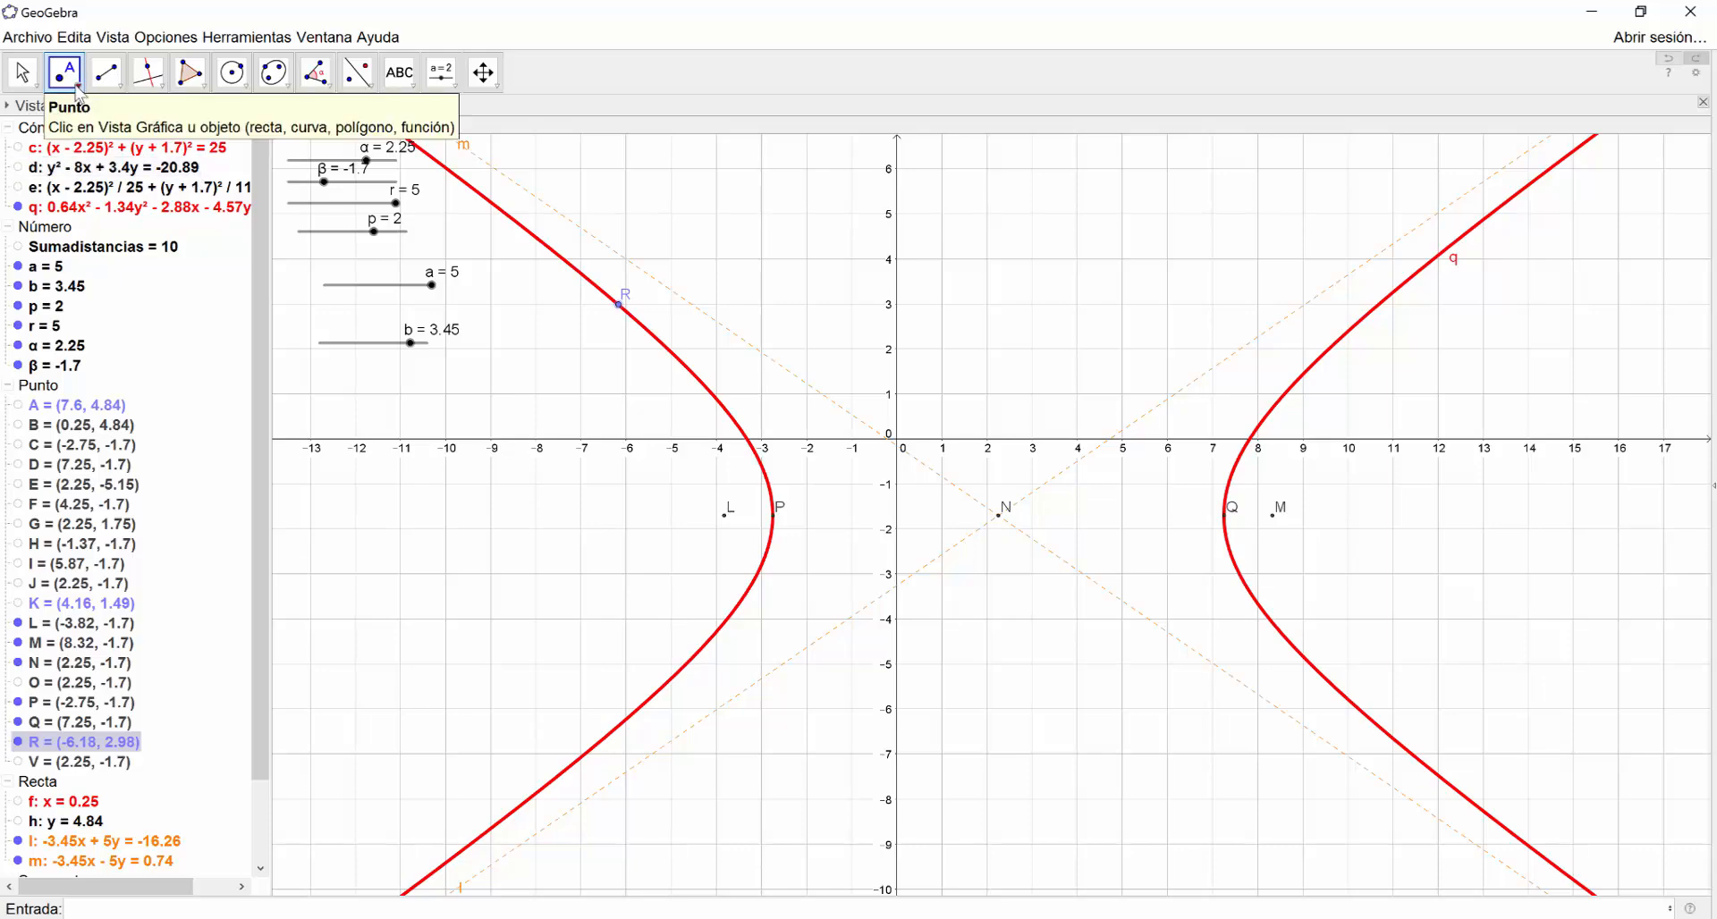
Rename the new point on the hyperbola as PuntoH in its properties
right_click(625, 304)
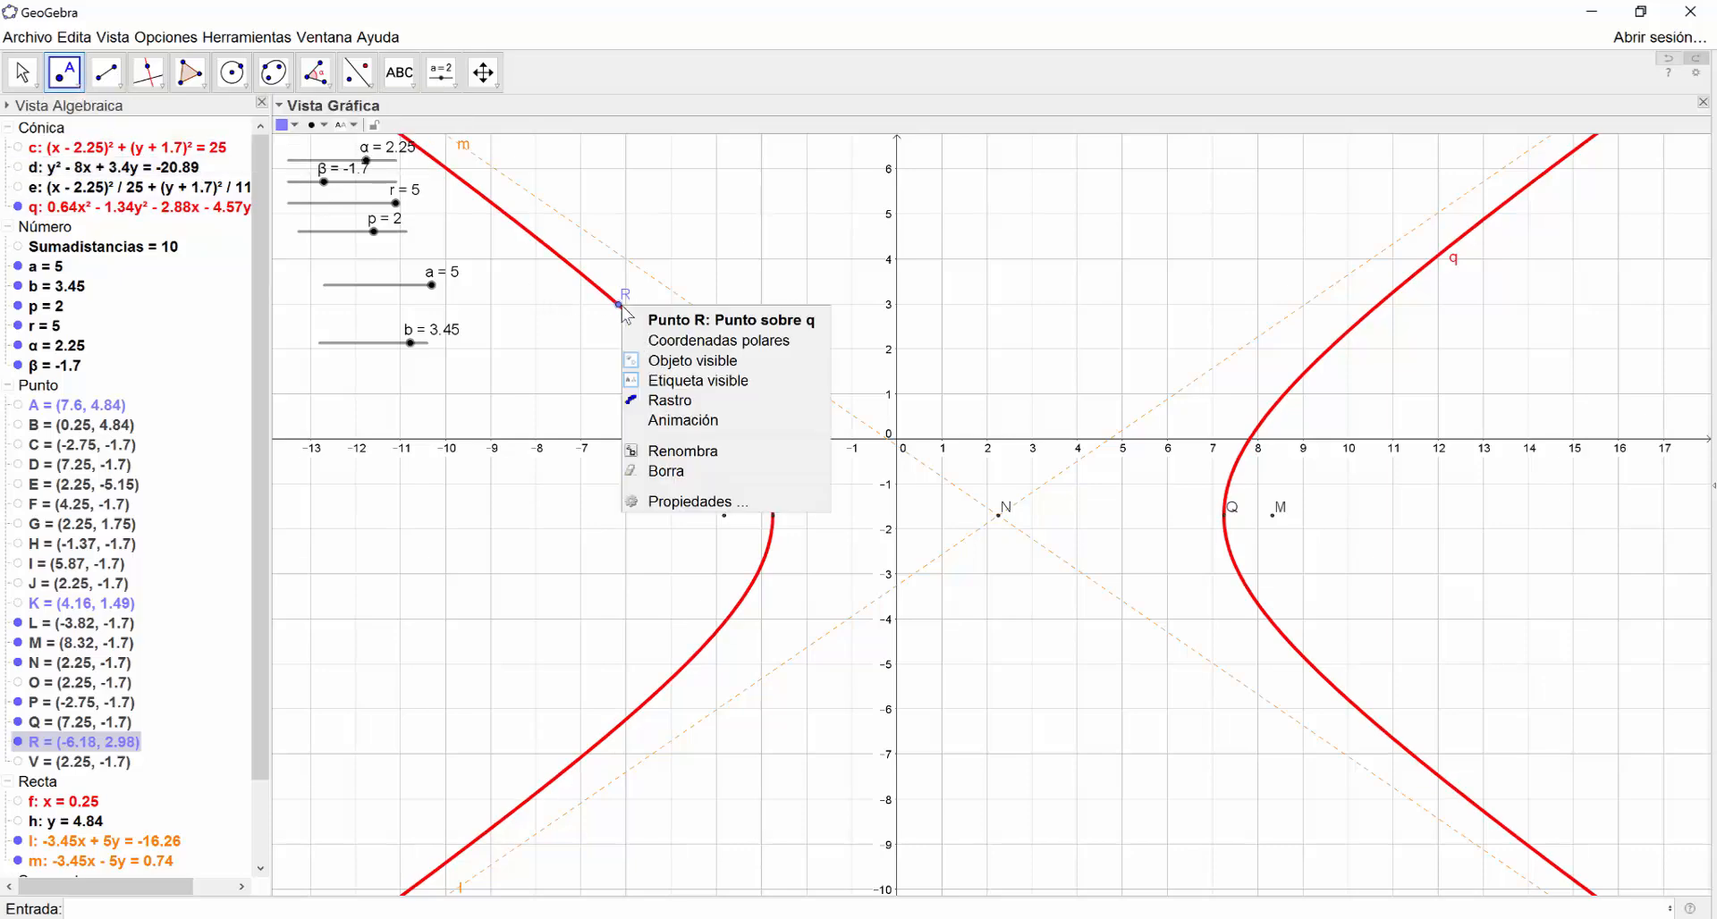
click(715, 501)
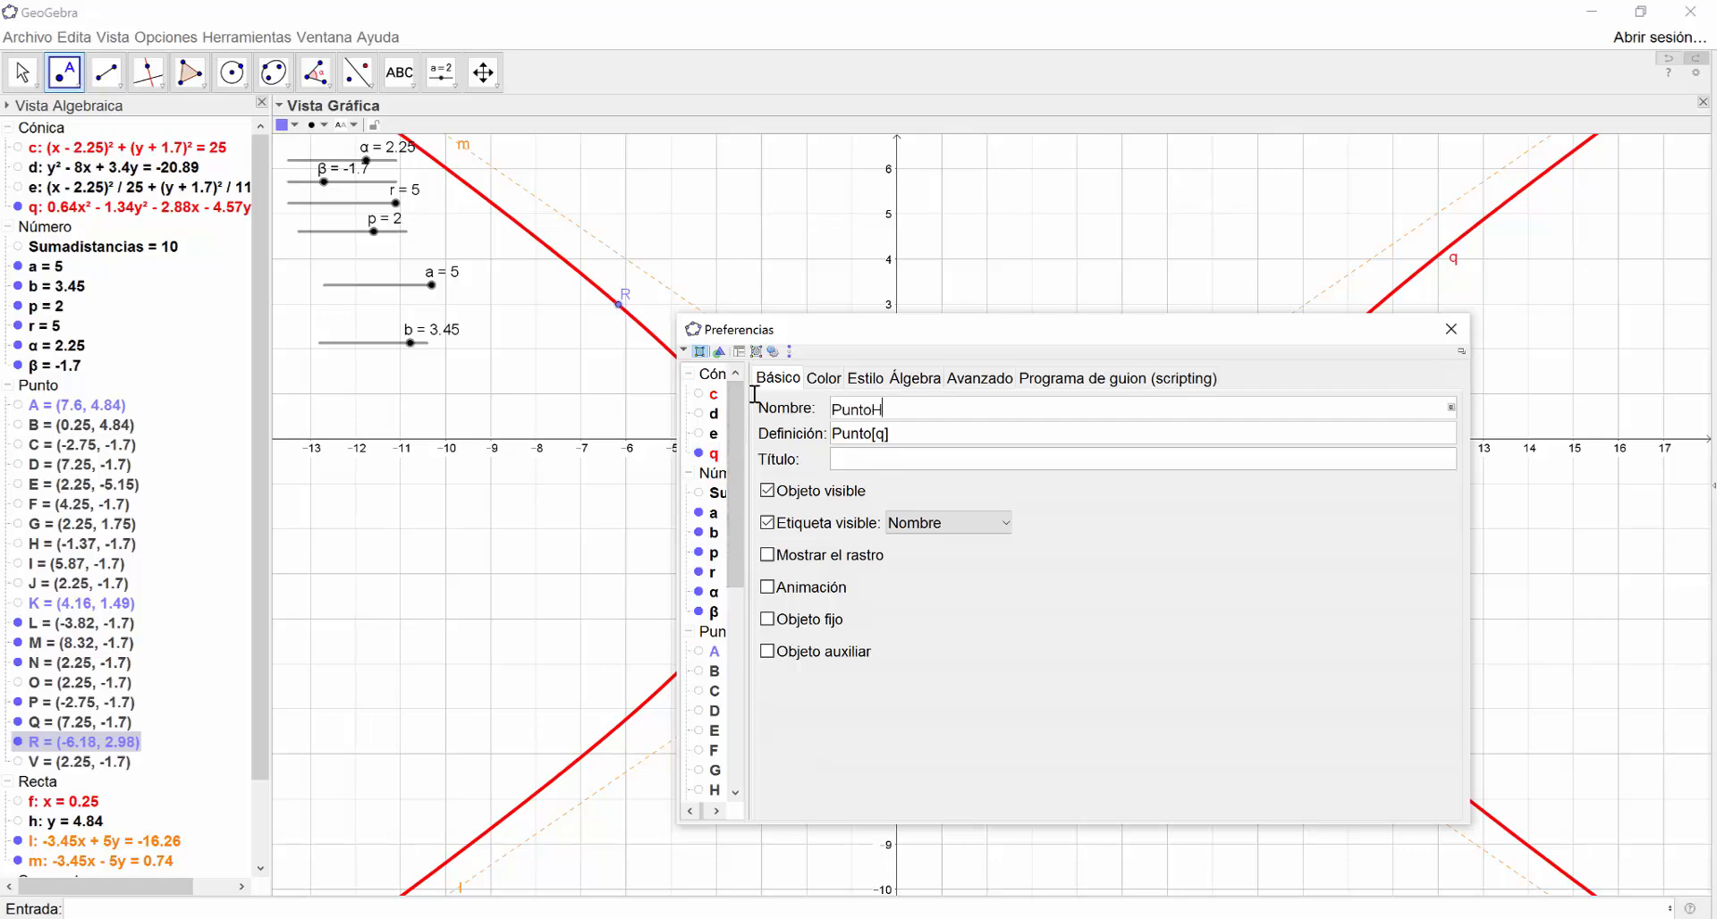
click(1451, 330)
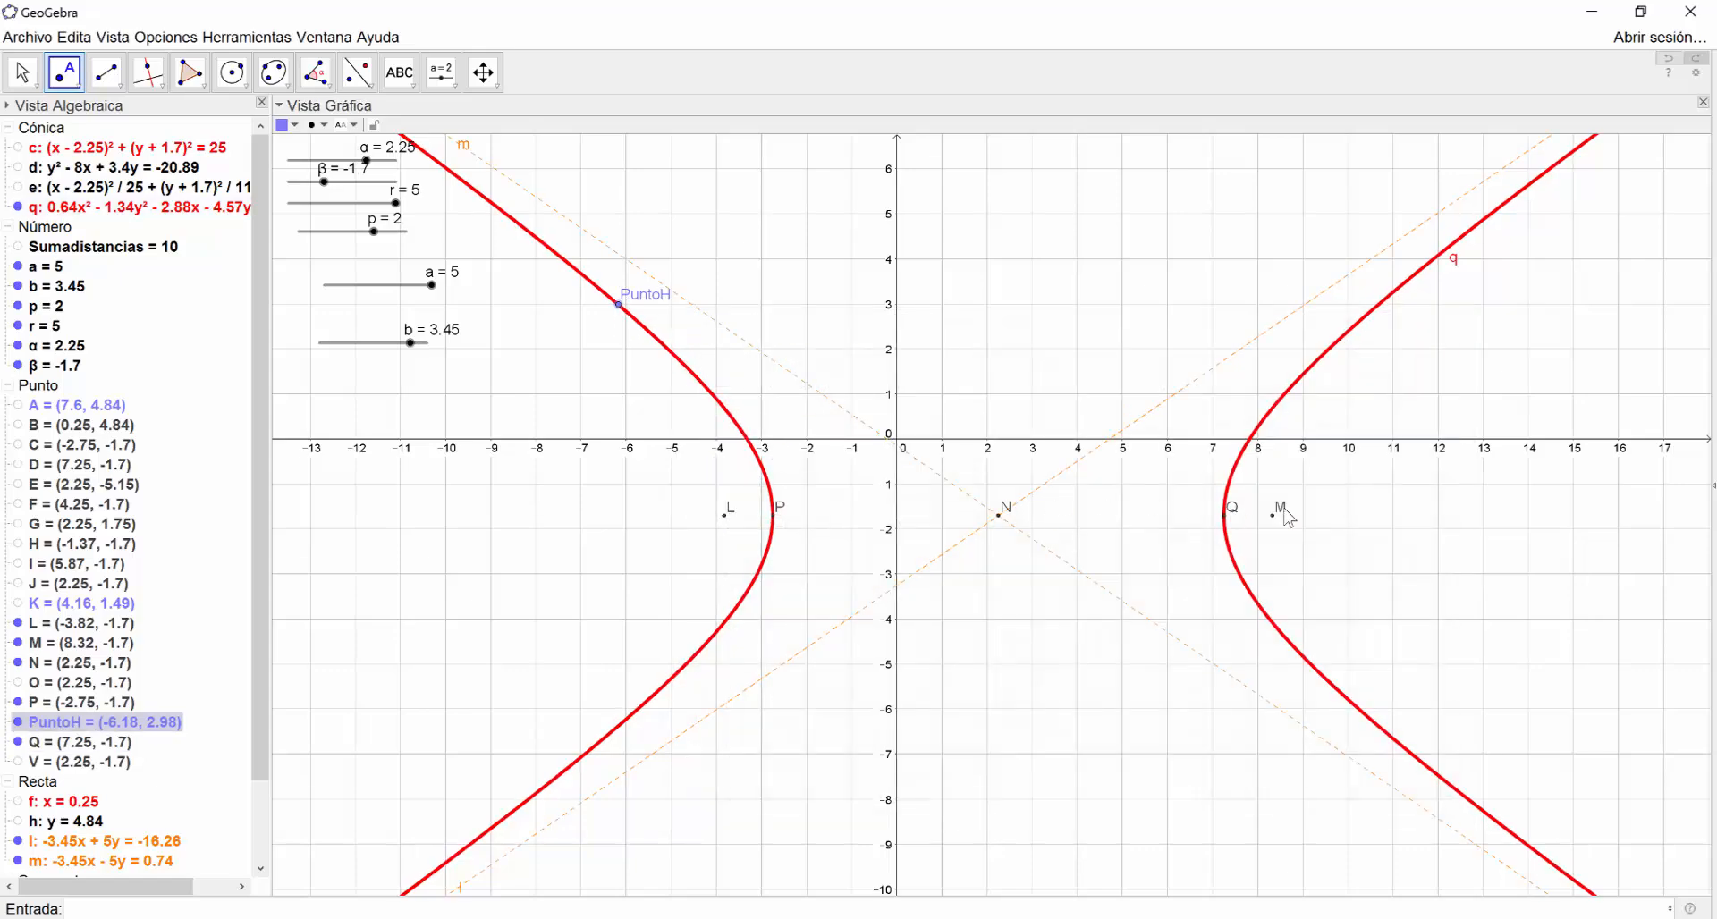
Rename the hyperbola's left focus L as F_1 in its properties
right_click(726, 517)
click(798, 690)
drag(850, 407, 761, 407)
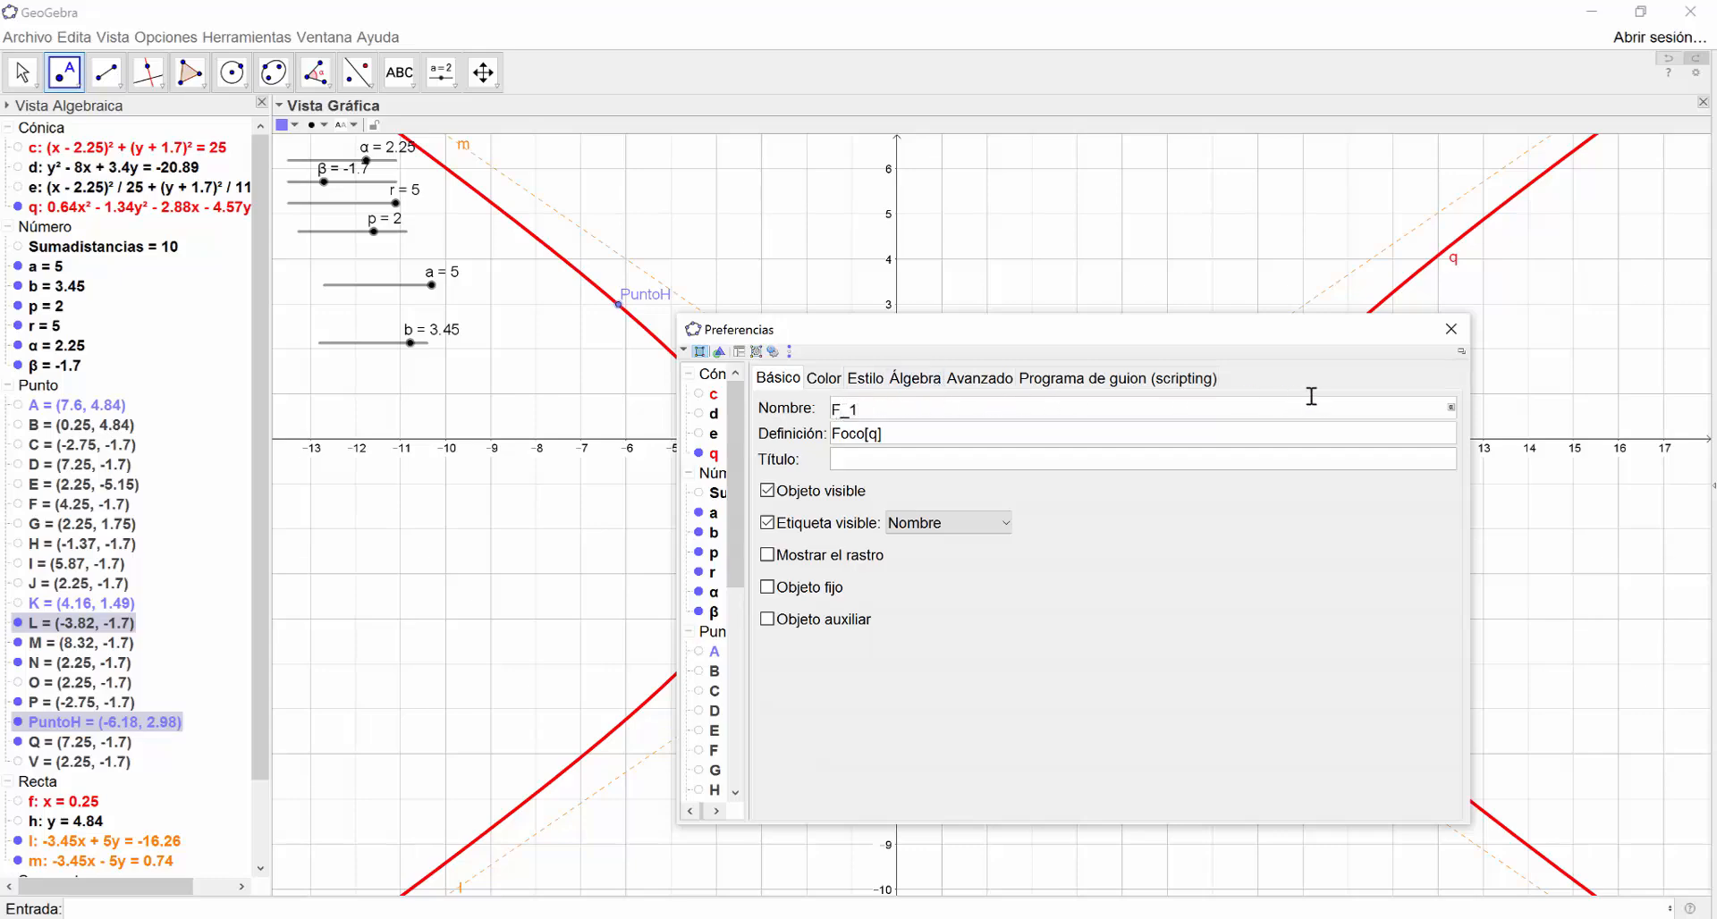
click(1463, 331)
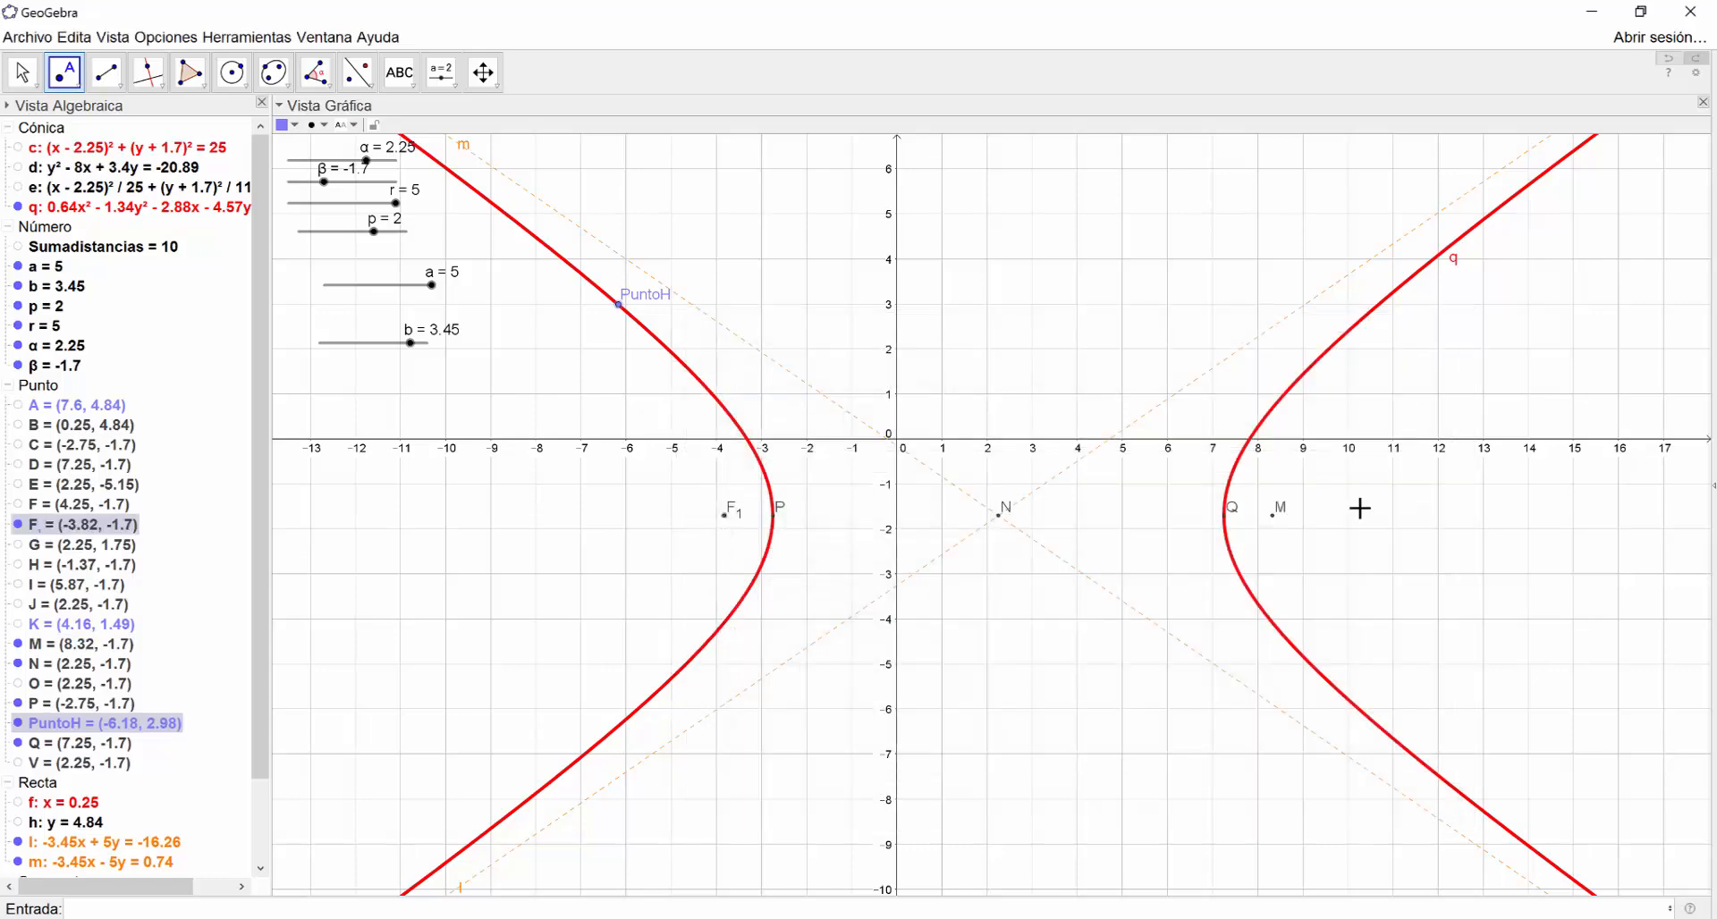
Rename the hyperbola's right focus M as F_2 in its properties
right_click(1276, 523)
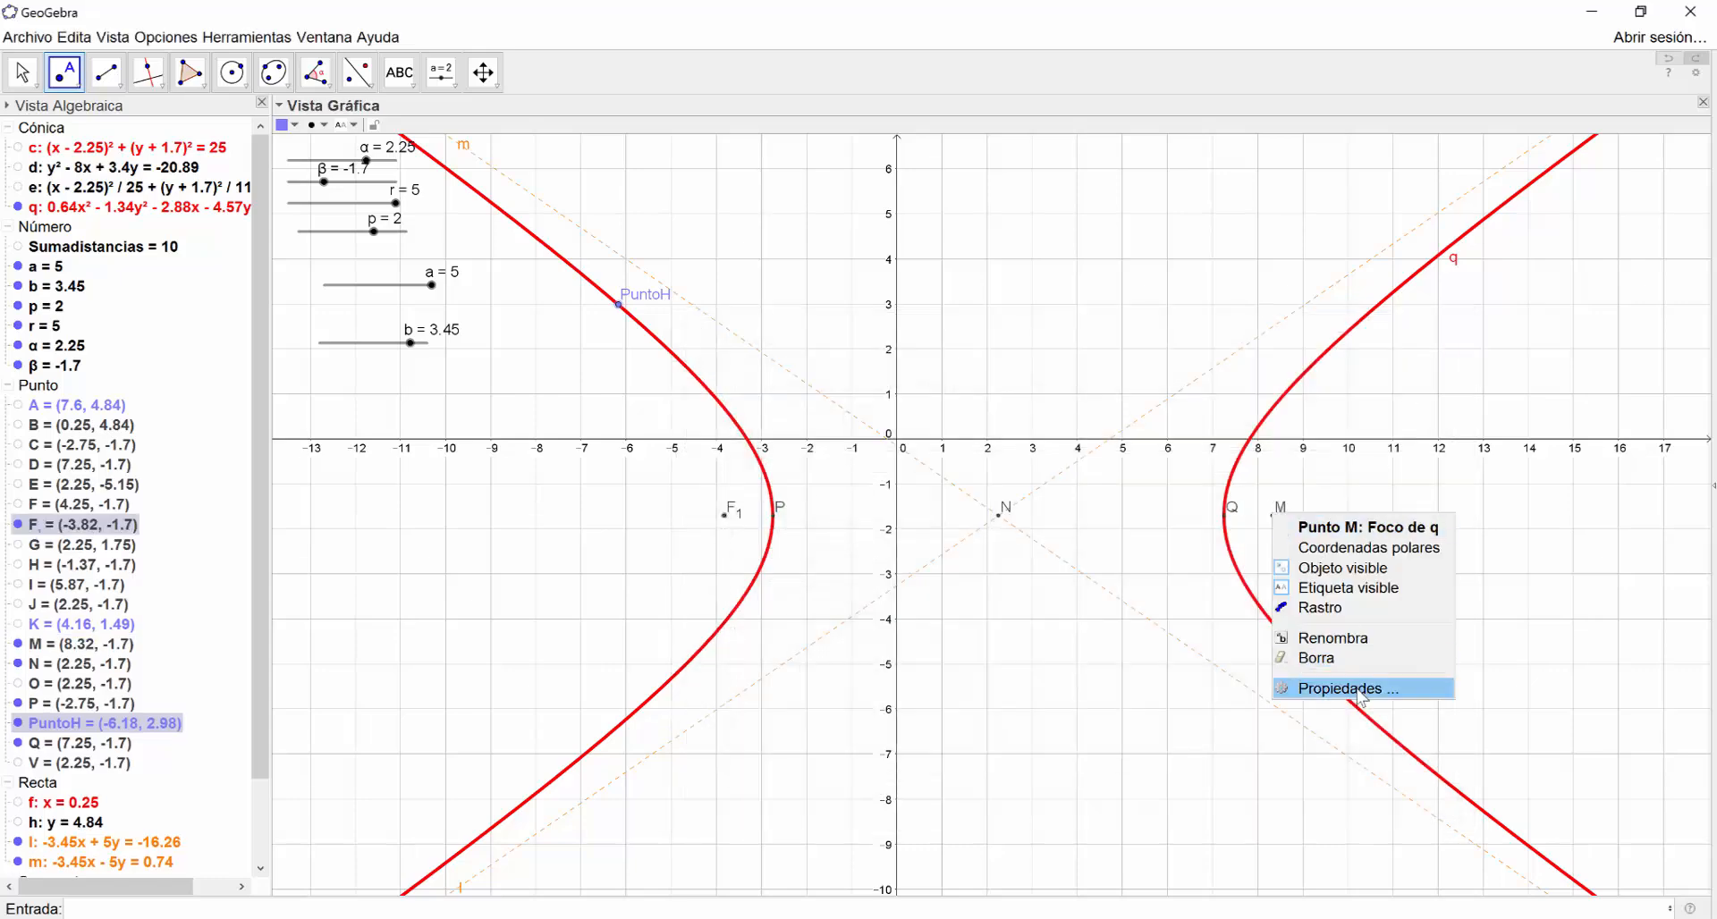
click(1315, 690)
drag(883, 408, 790, 405)
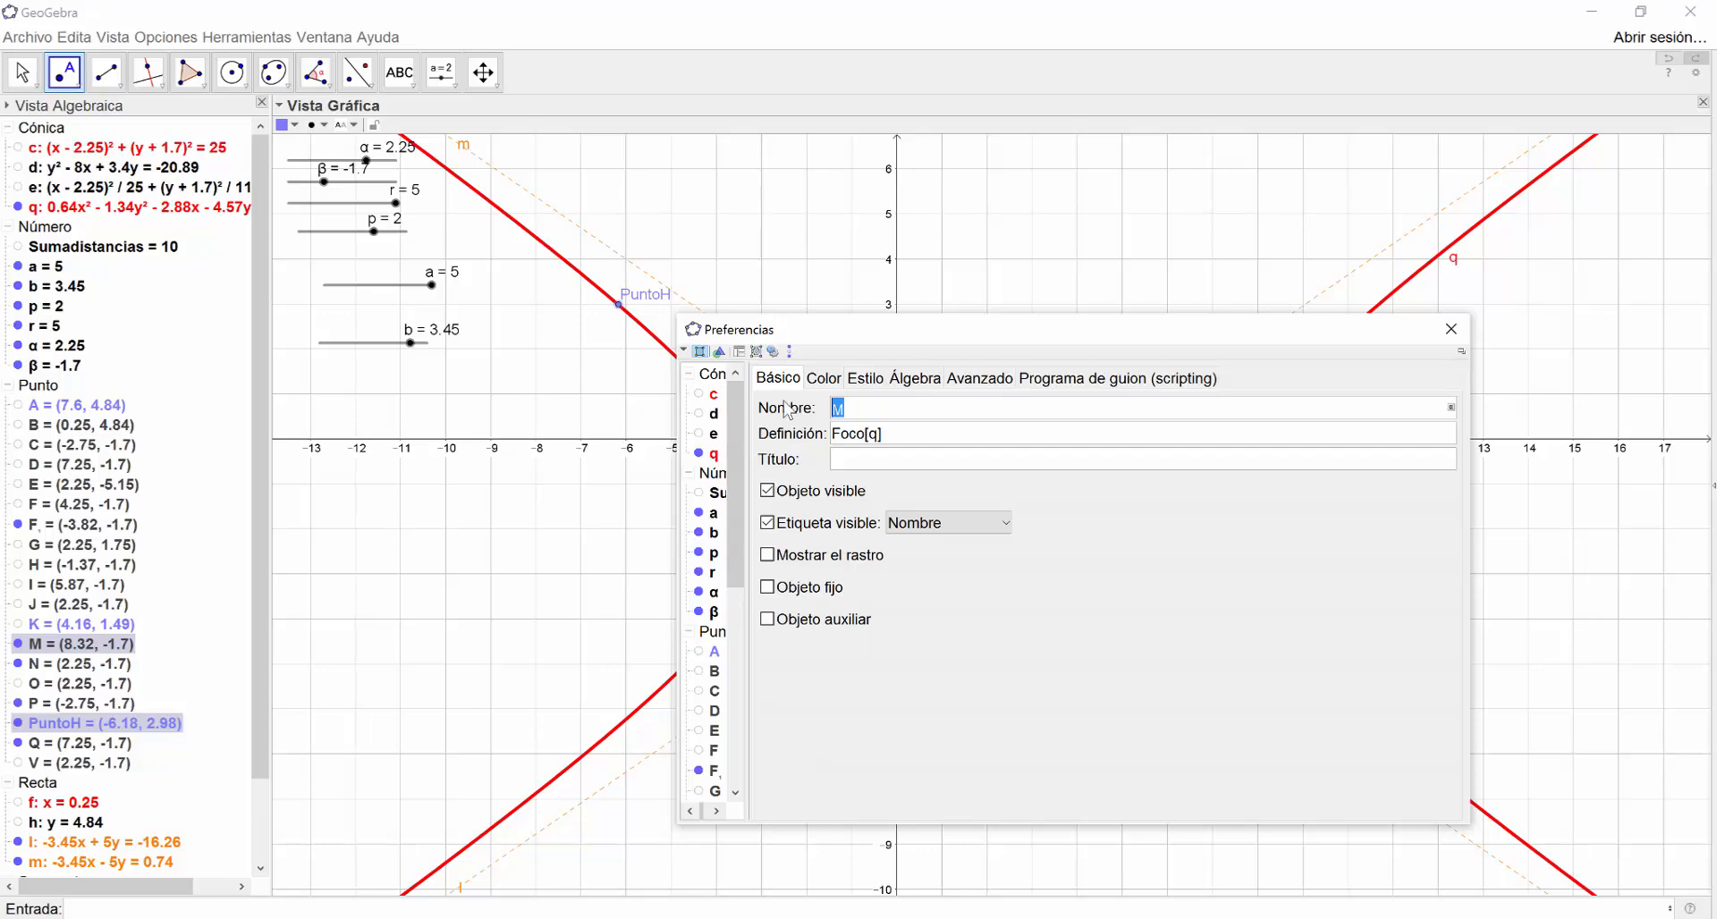
key(Return)
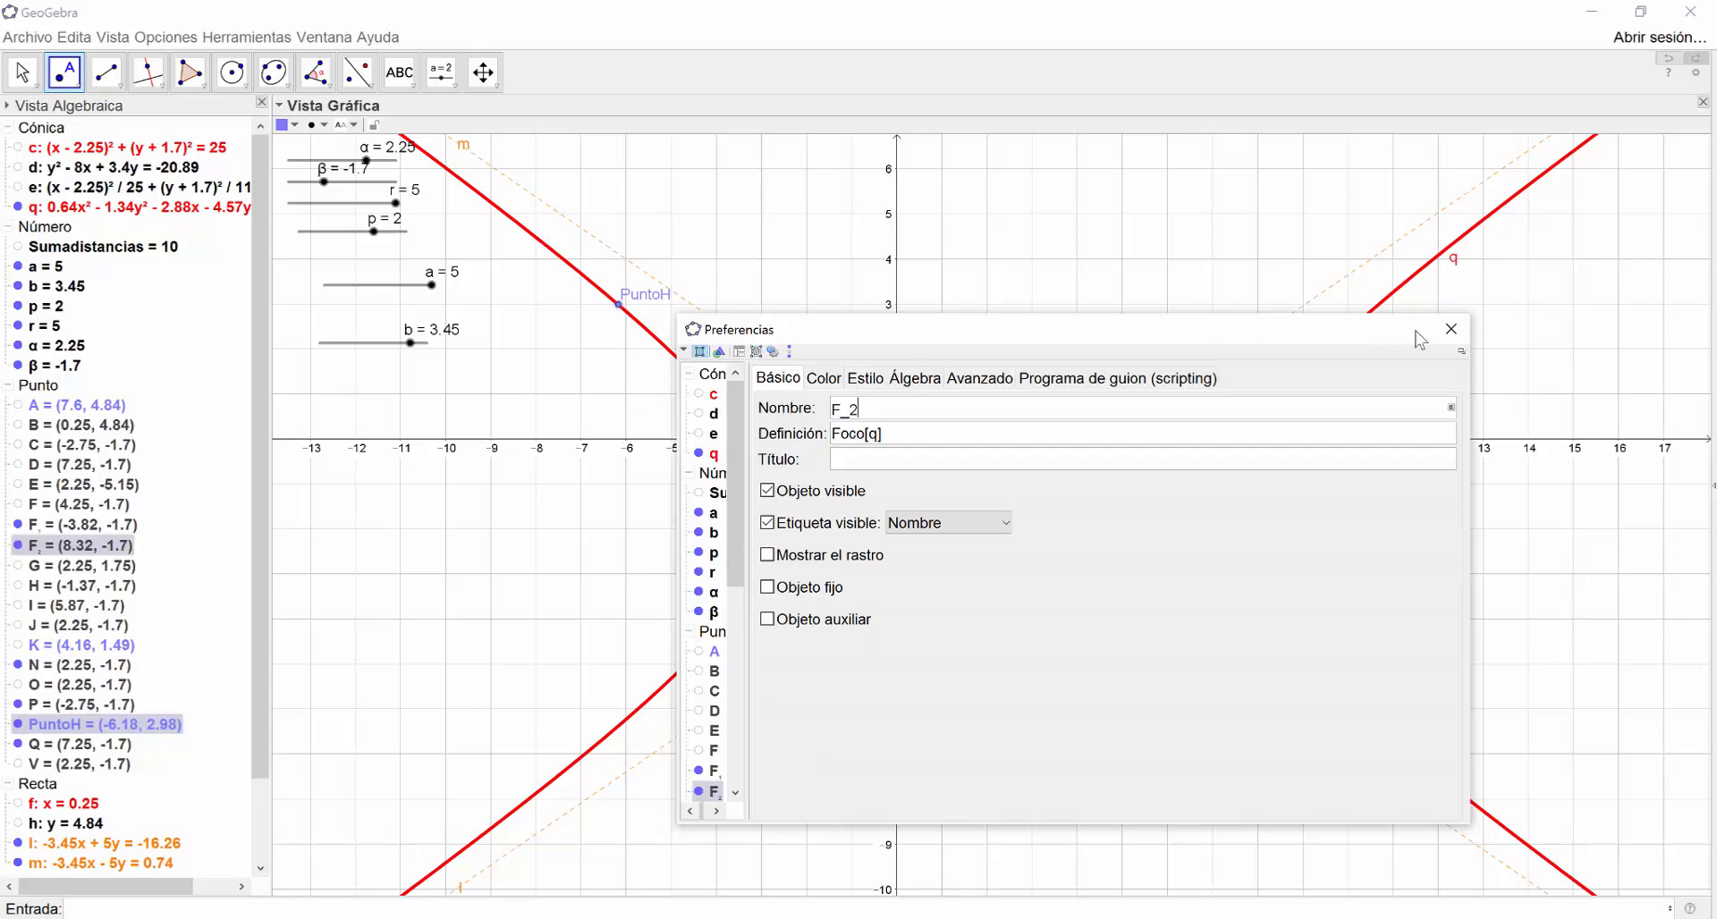
click(1451, 329)
Draw segments joining PuntoH to focus F_1 and PuntoH to focus F_2
click(106, 73)
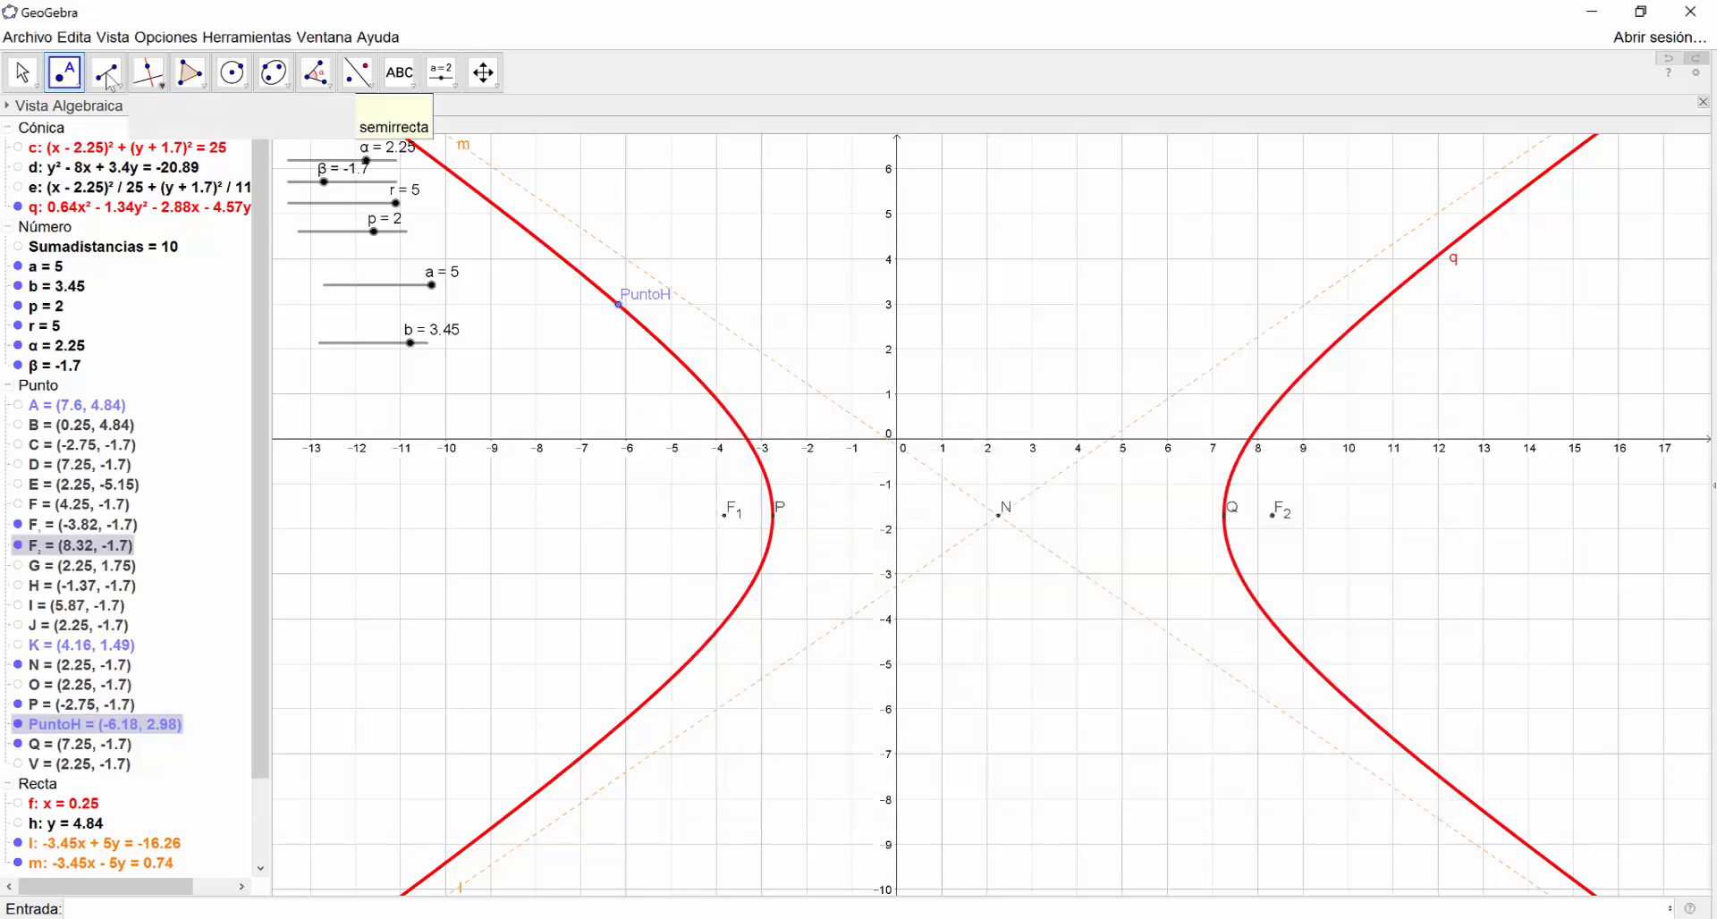
click(638, 336)
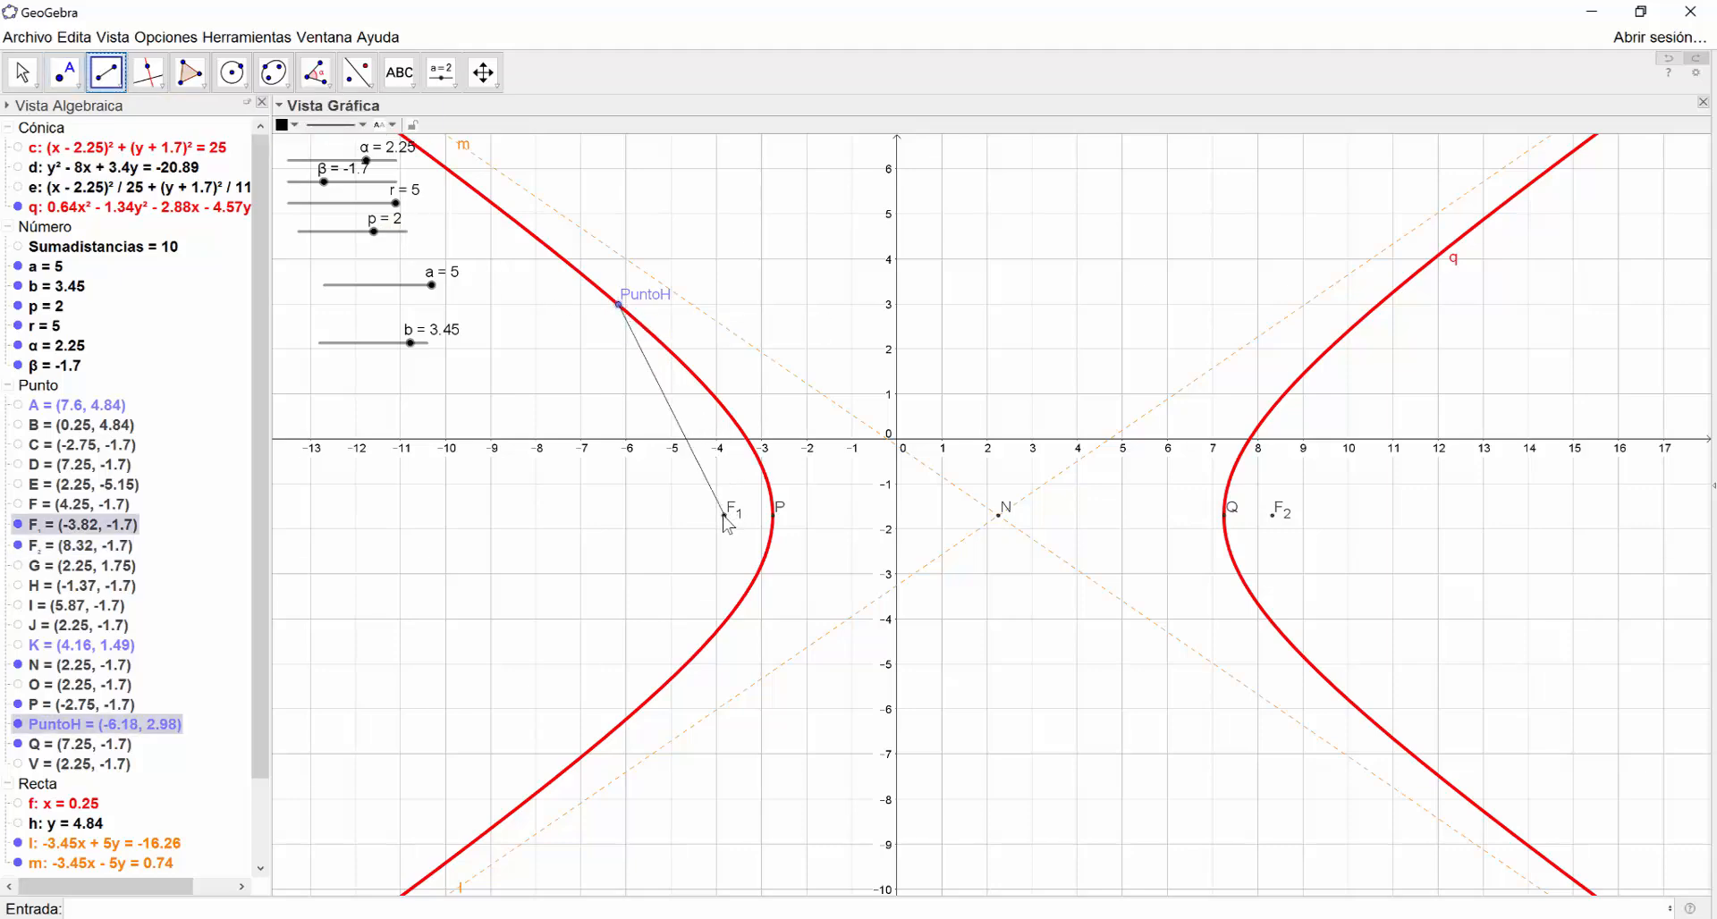
click(725, 516)
click(625, 305)
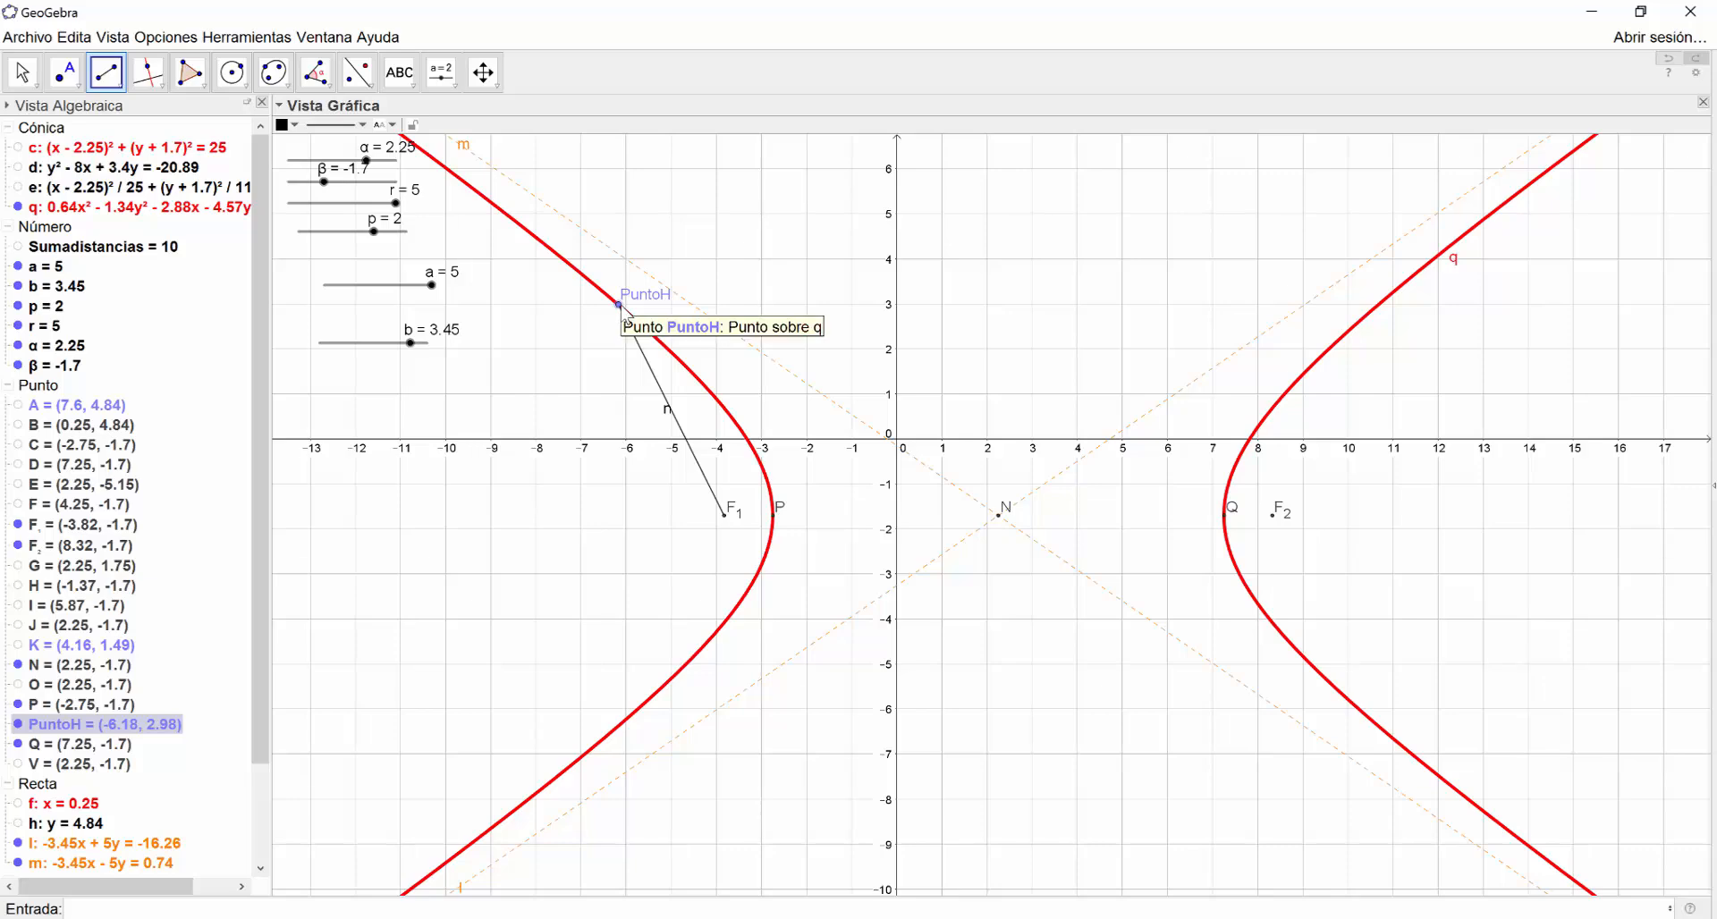
click(1273, 515)
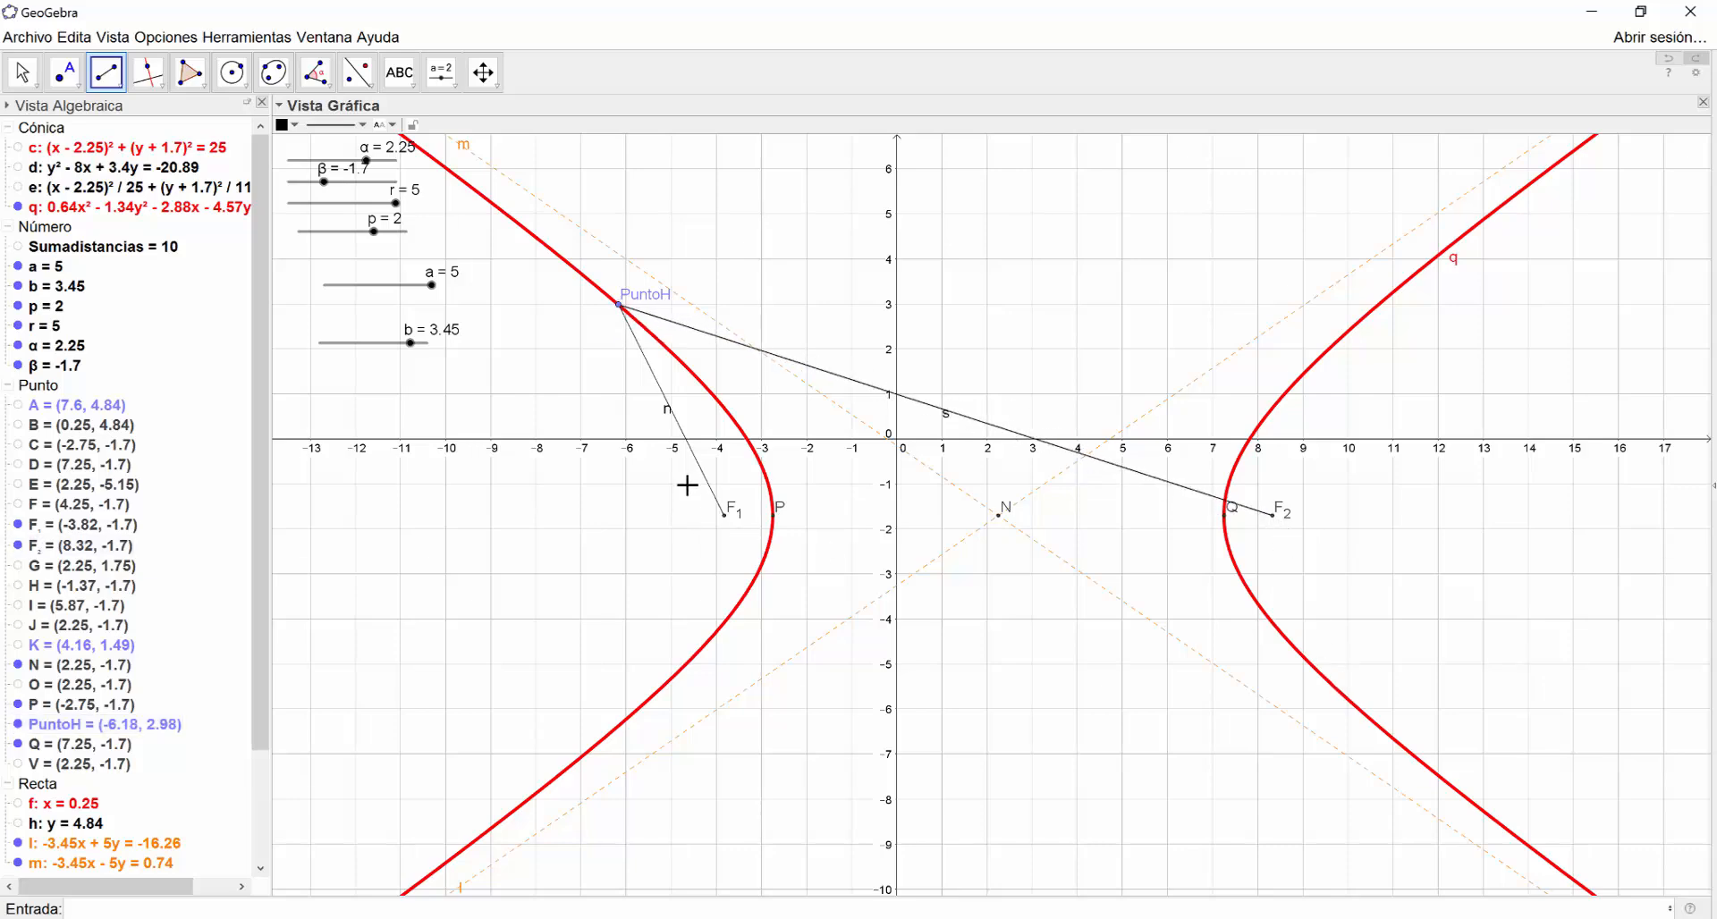
Define the number Diferencia=n-s from the two segments joining PuntoH to the foci
click(22, 72)
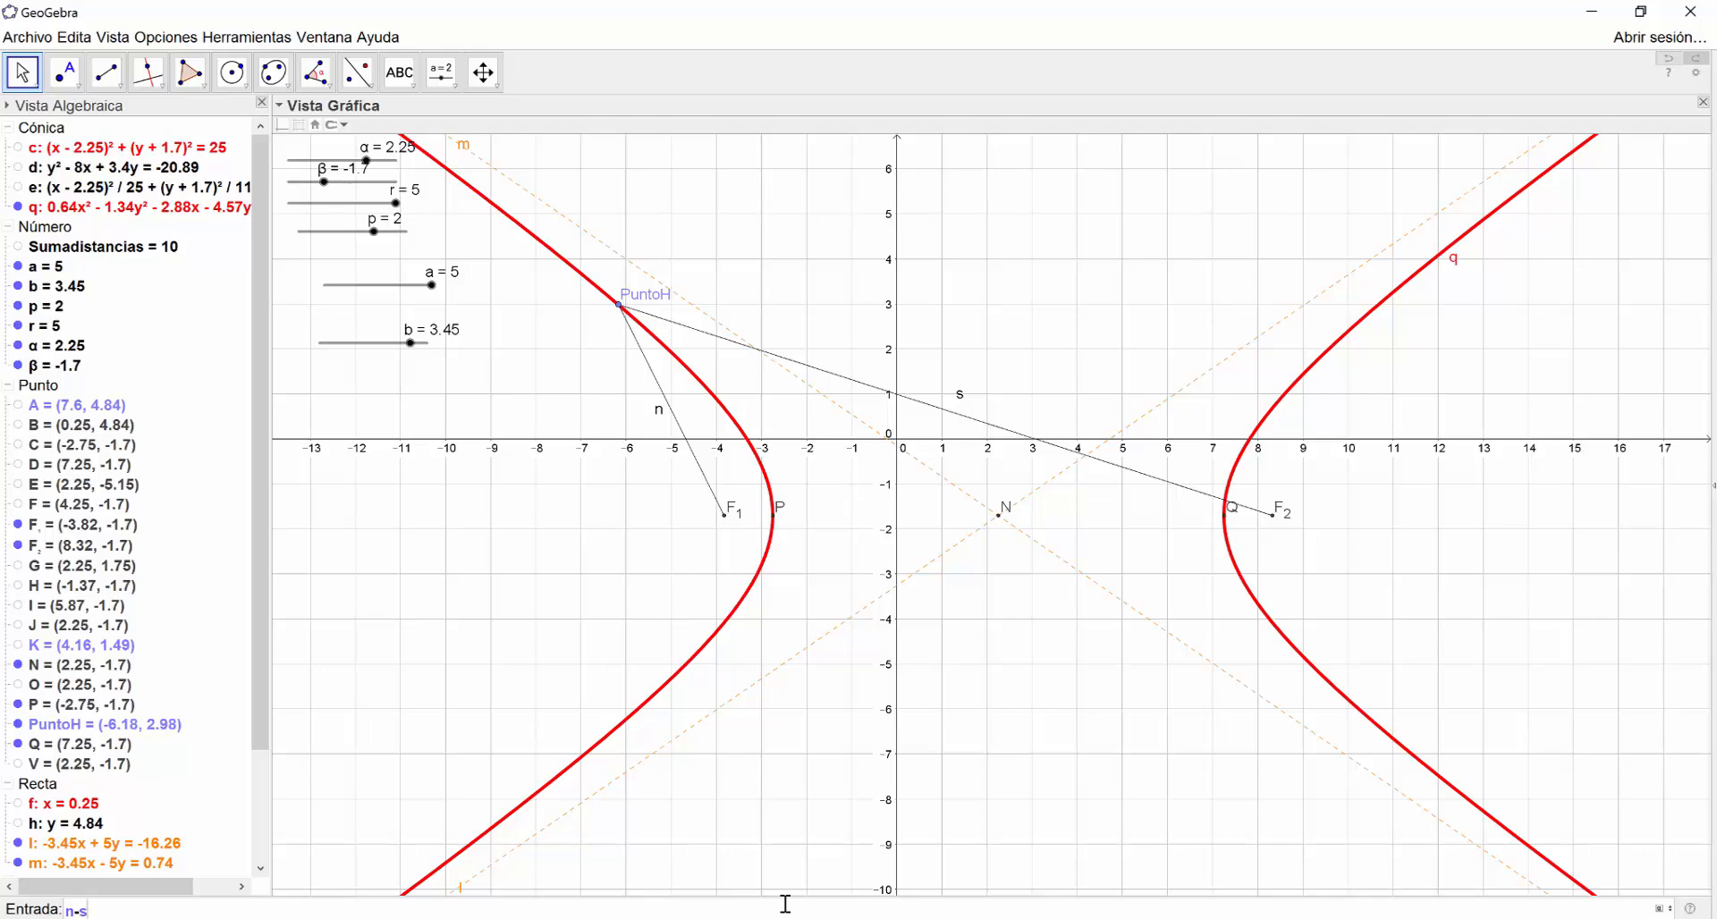
scroll(254, 437, down, 3)
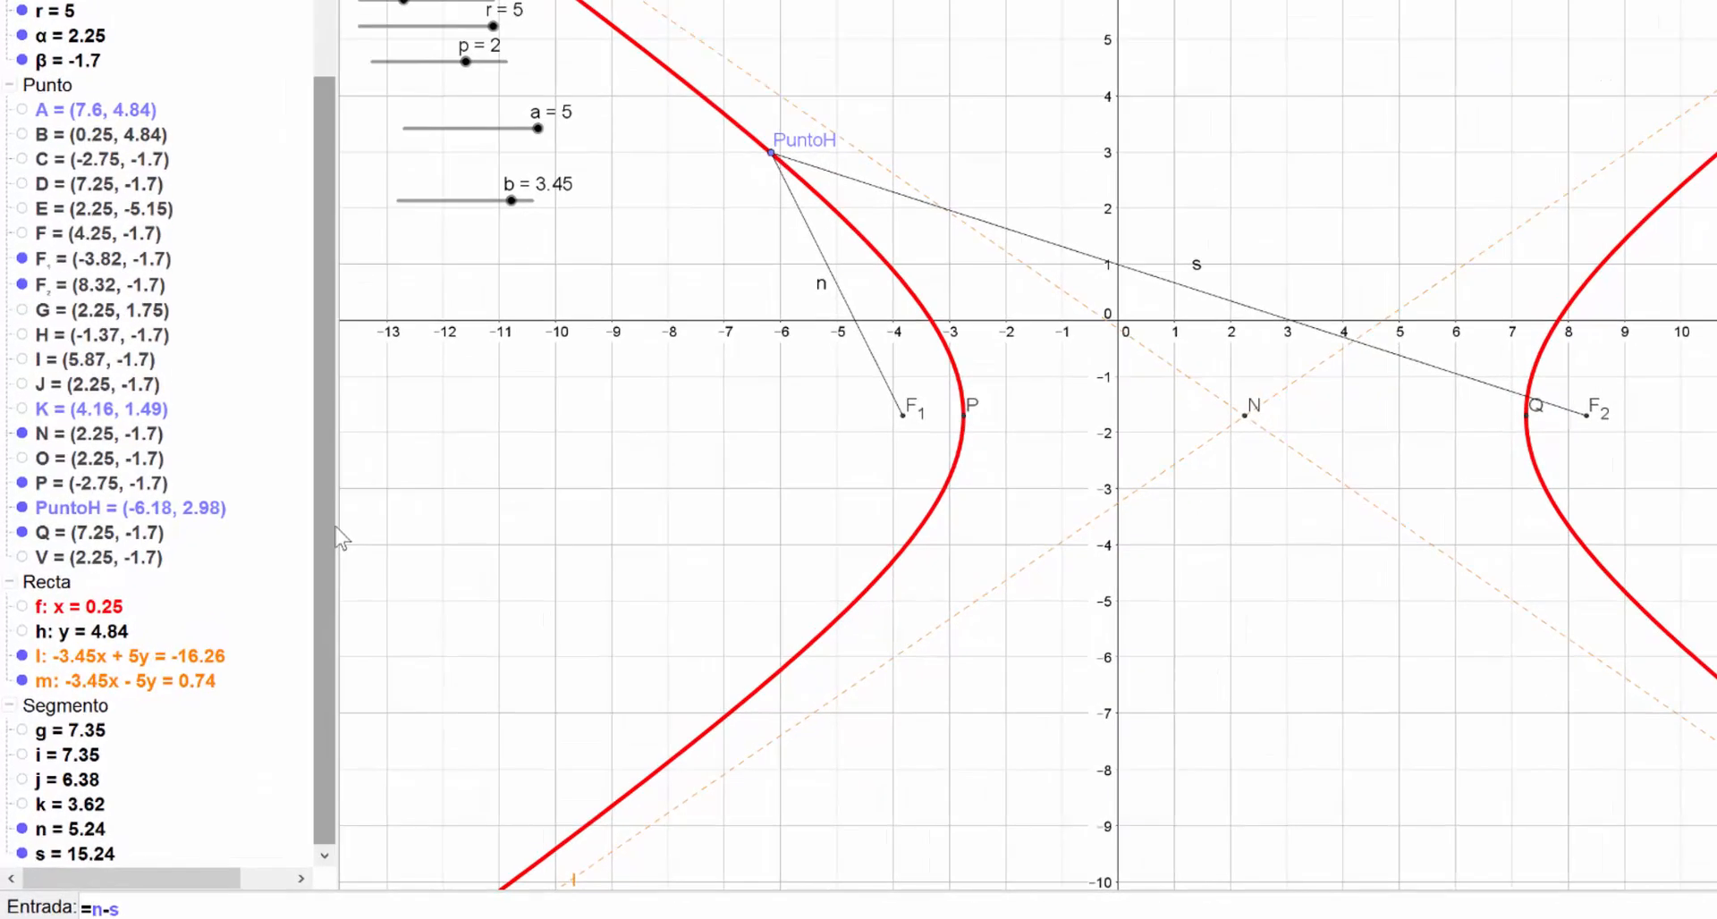
text(Diferencia)
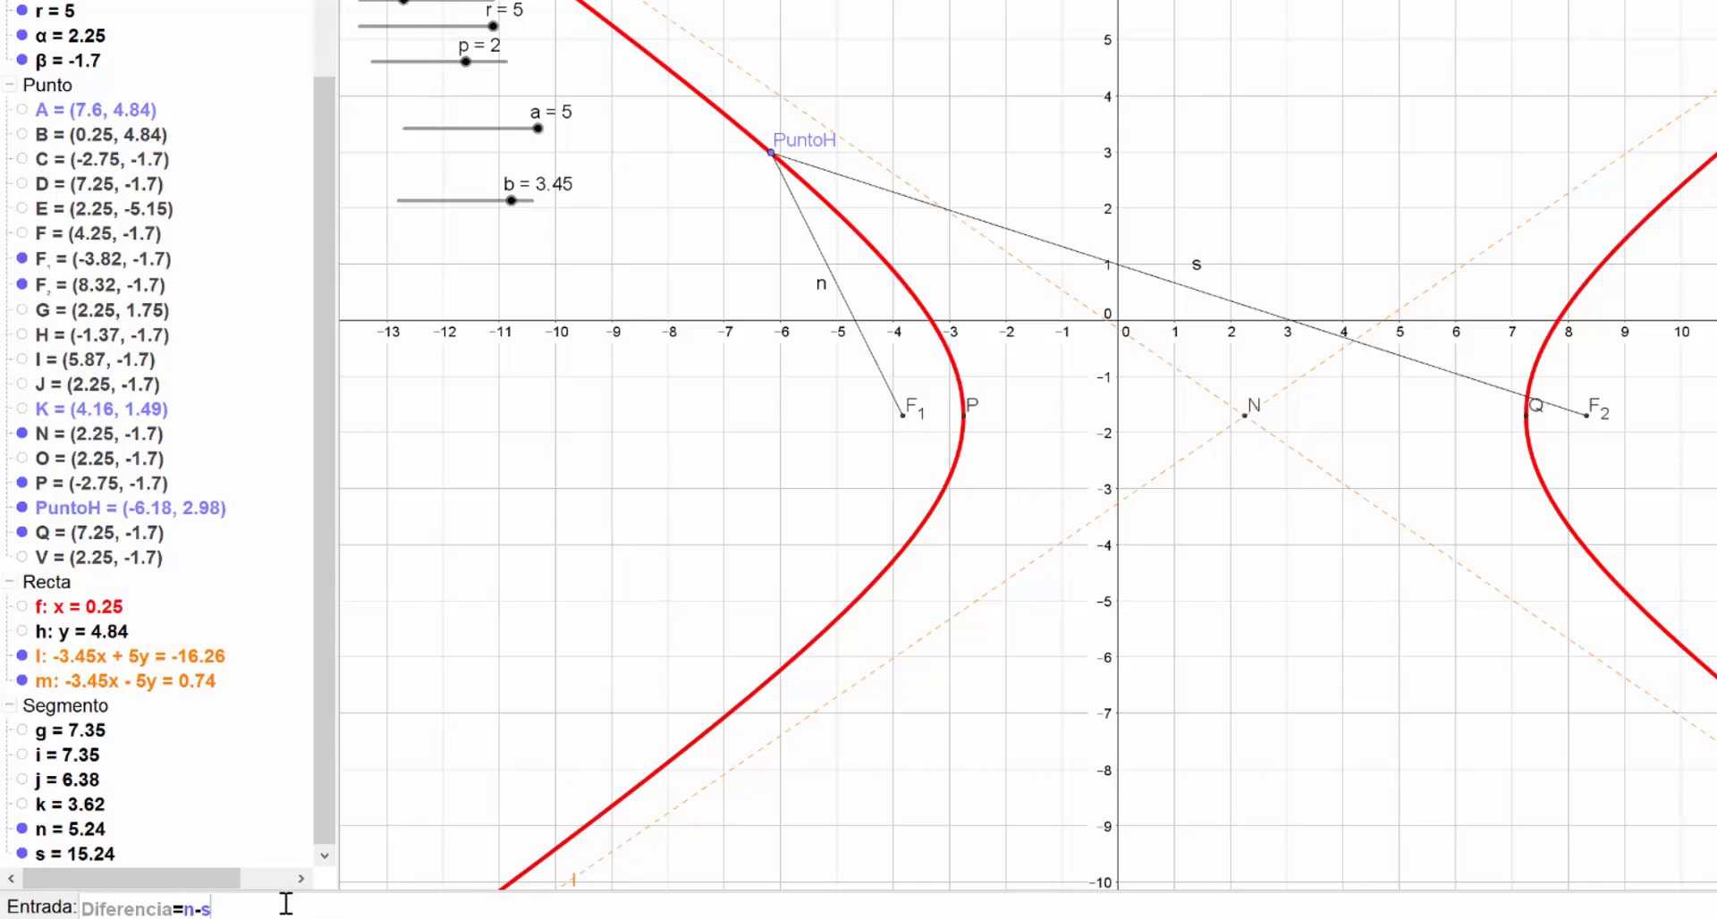
key(Return)
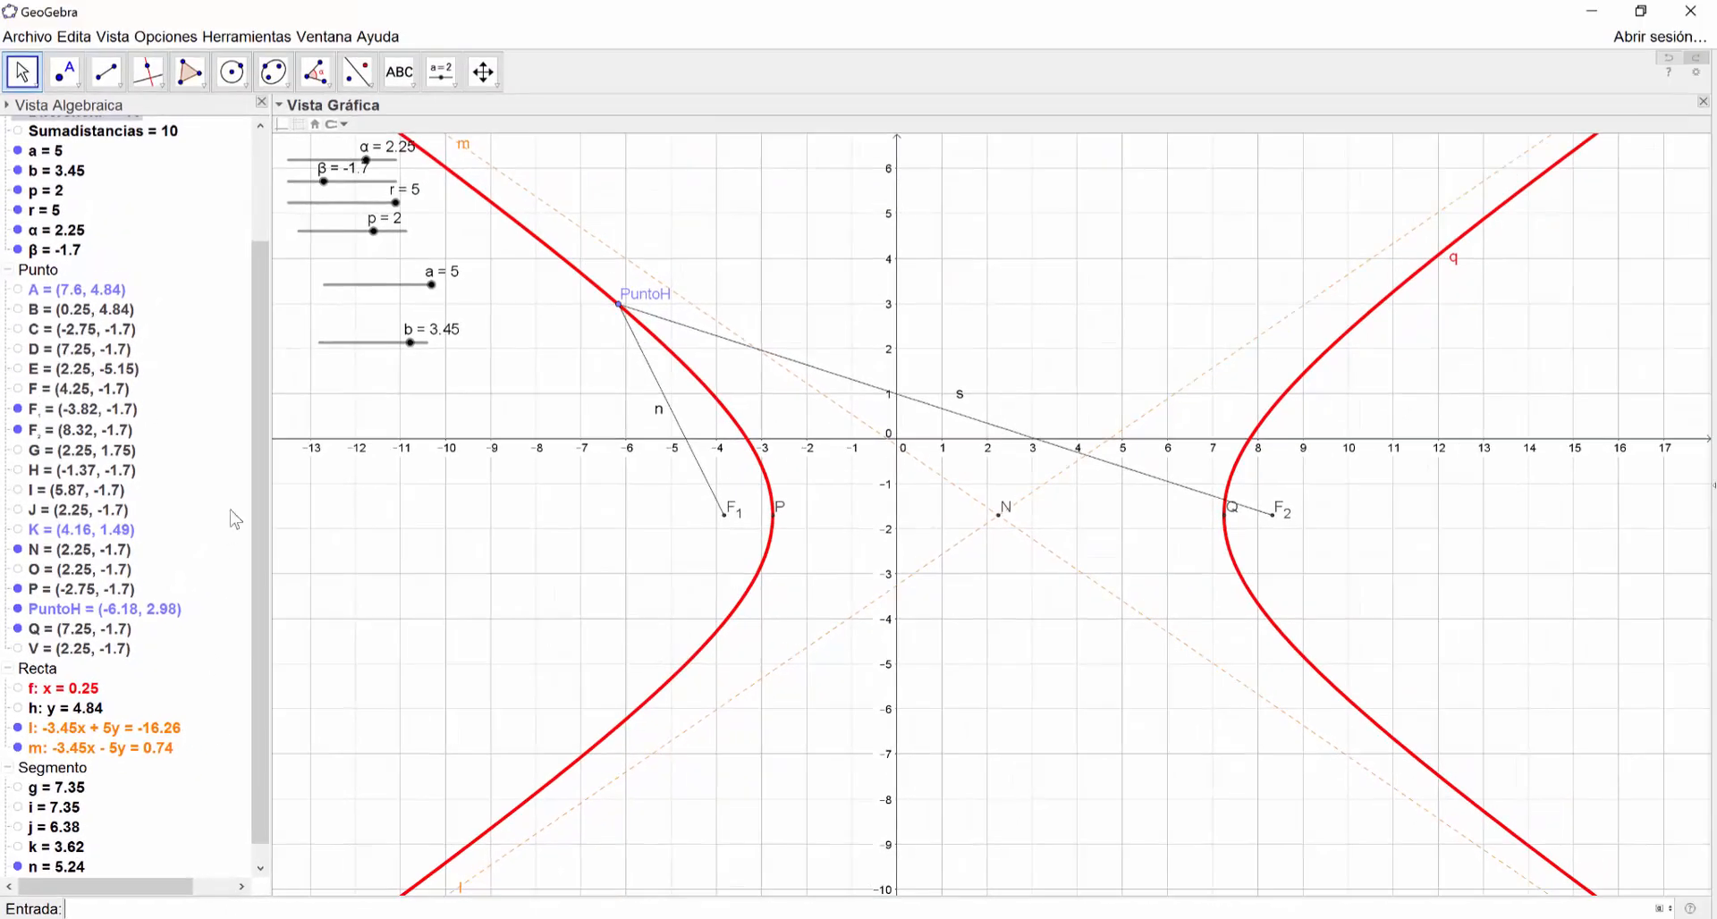
Move PuntoH along the left branch, ending at about (-4.2, 1.1), and compare Diferencia with the lengths of segments n and s
drag(254, 469, 262, 358)
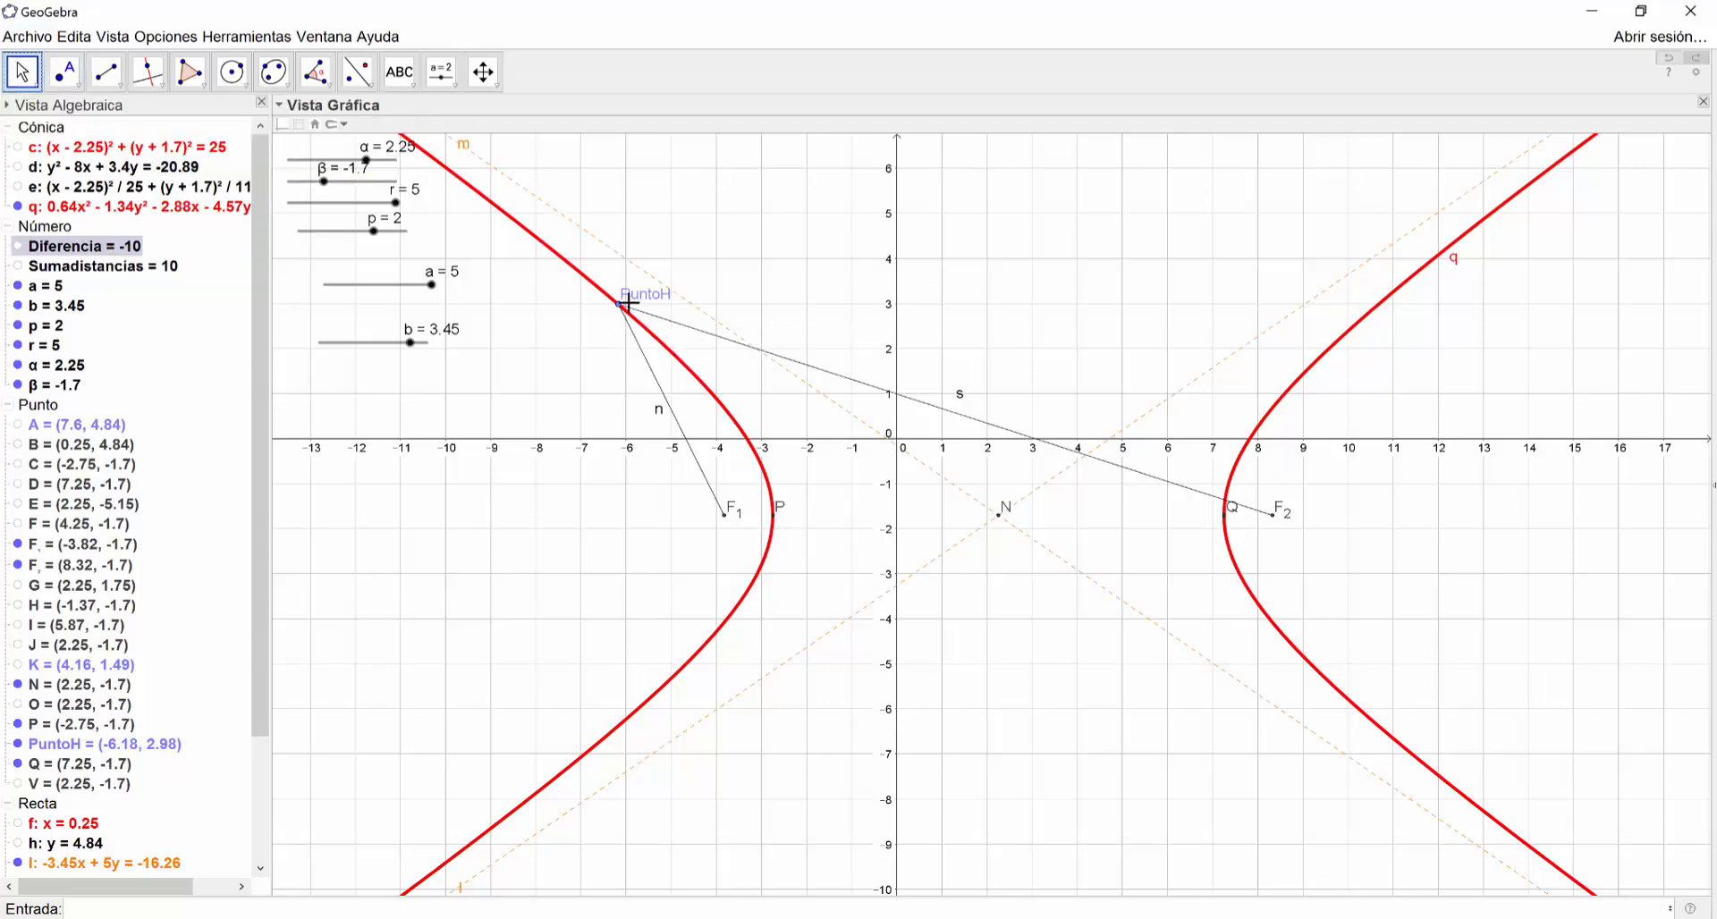
drag(627, 304, 581, 342)
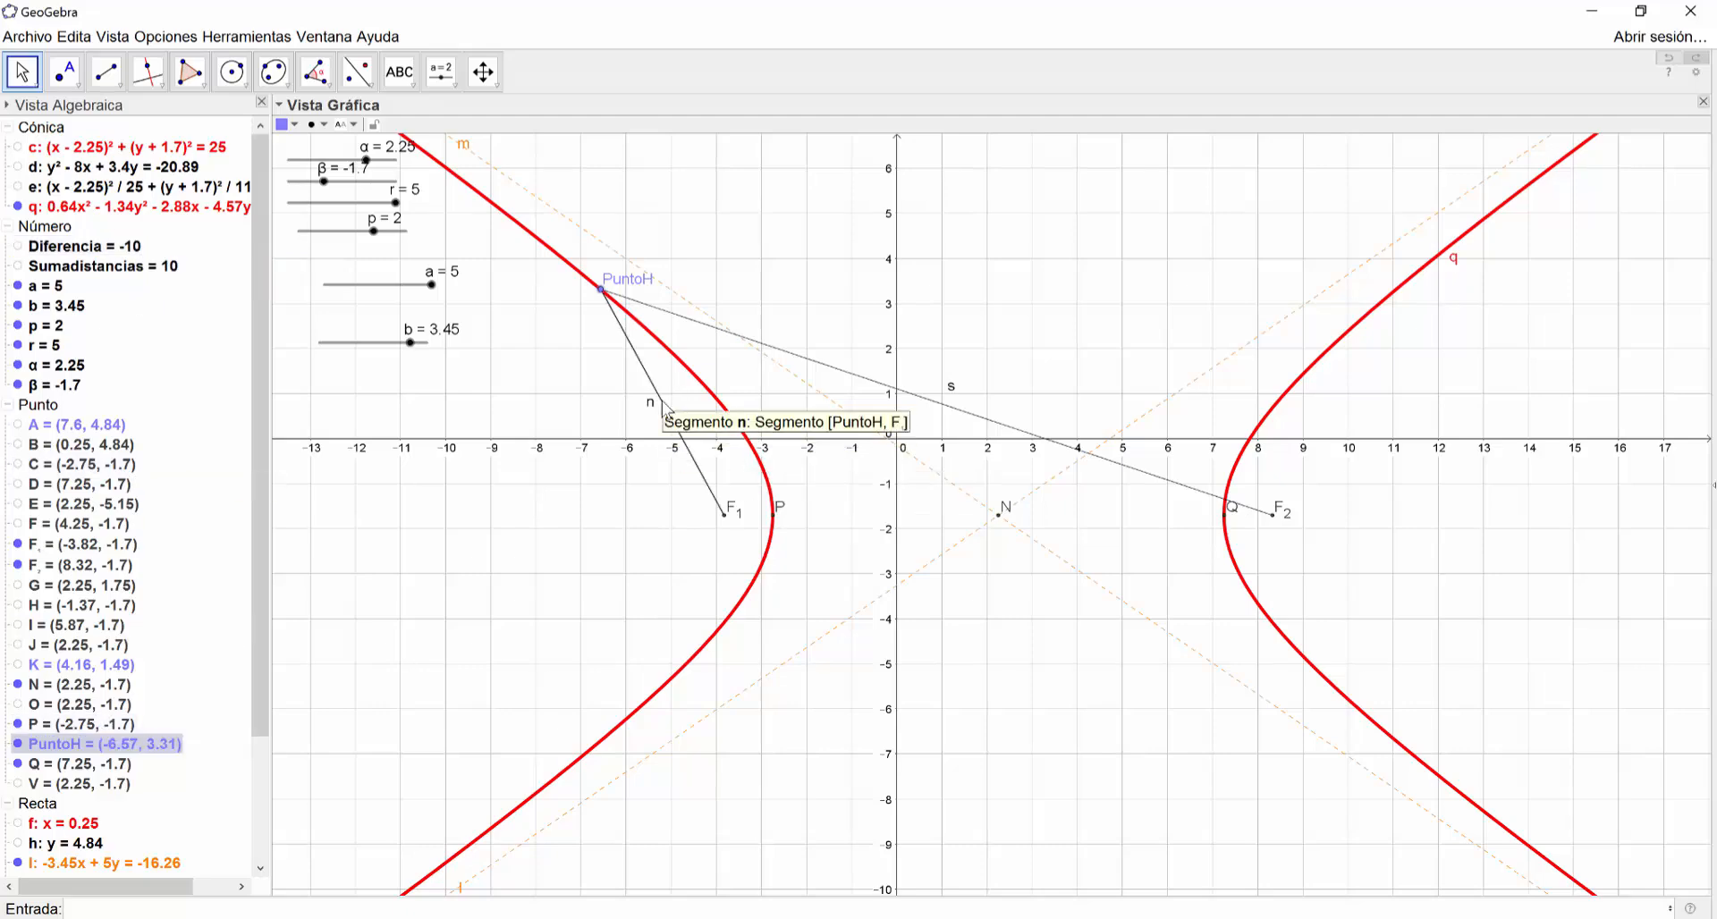
drag(260, 421, 256, 535)
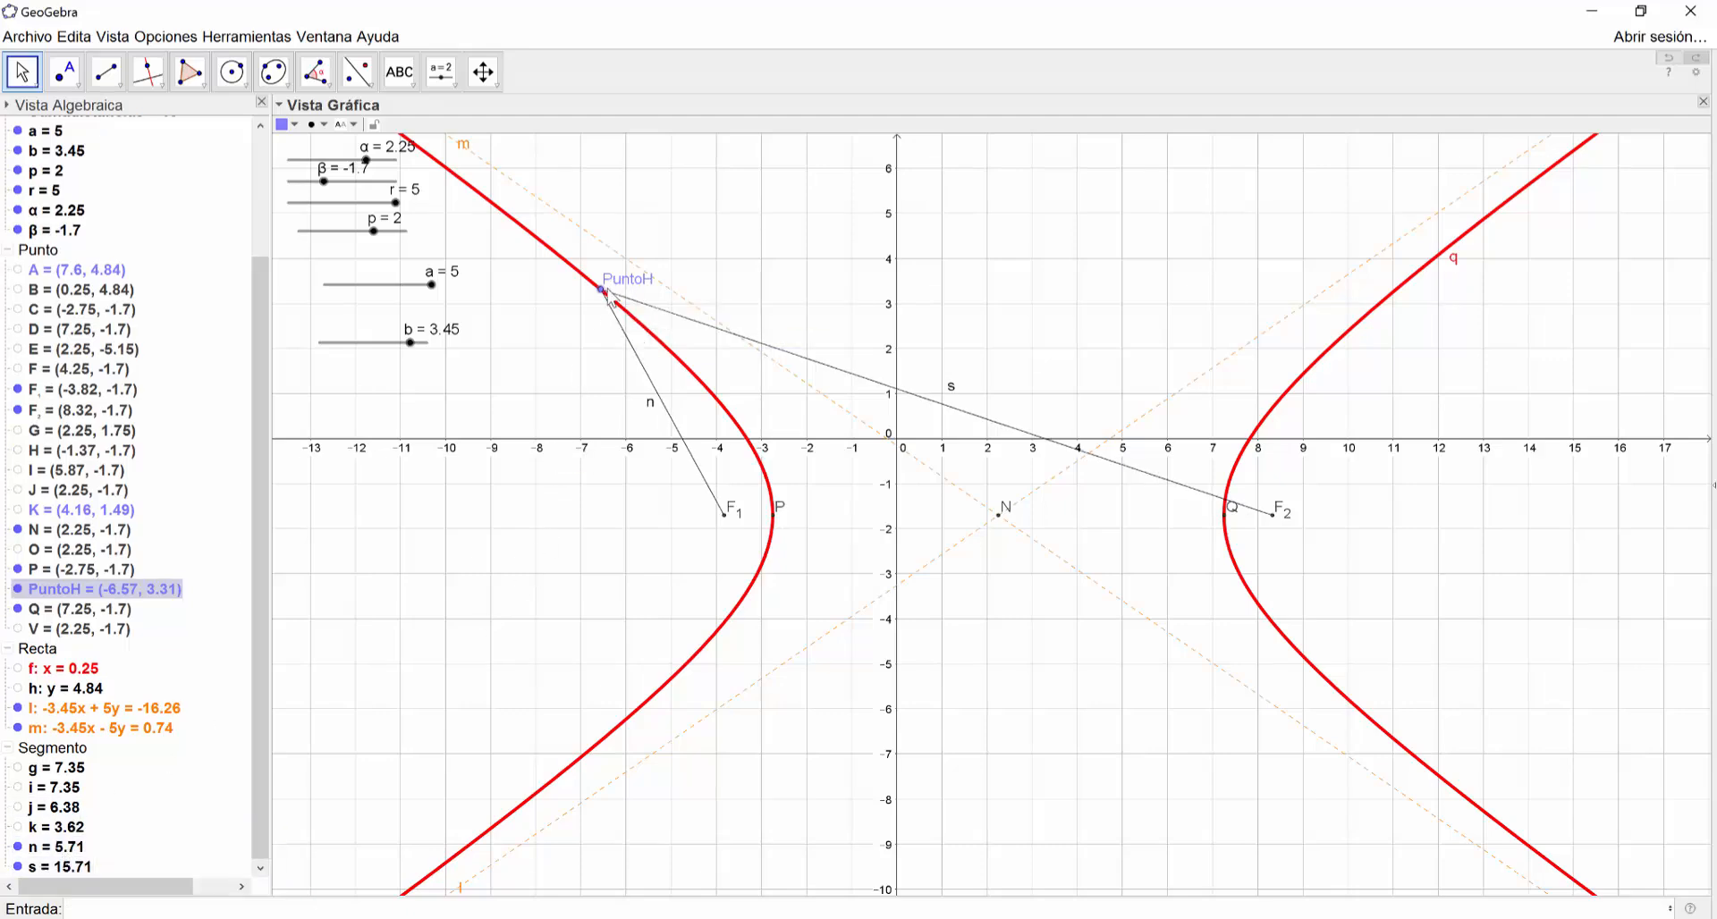
drag(606, 291, 612, 296)
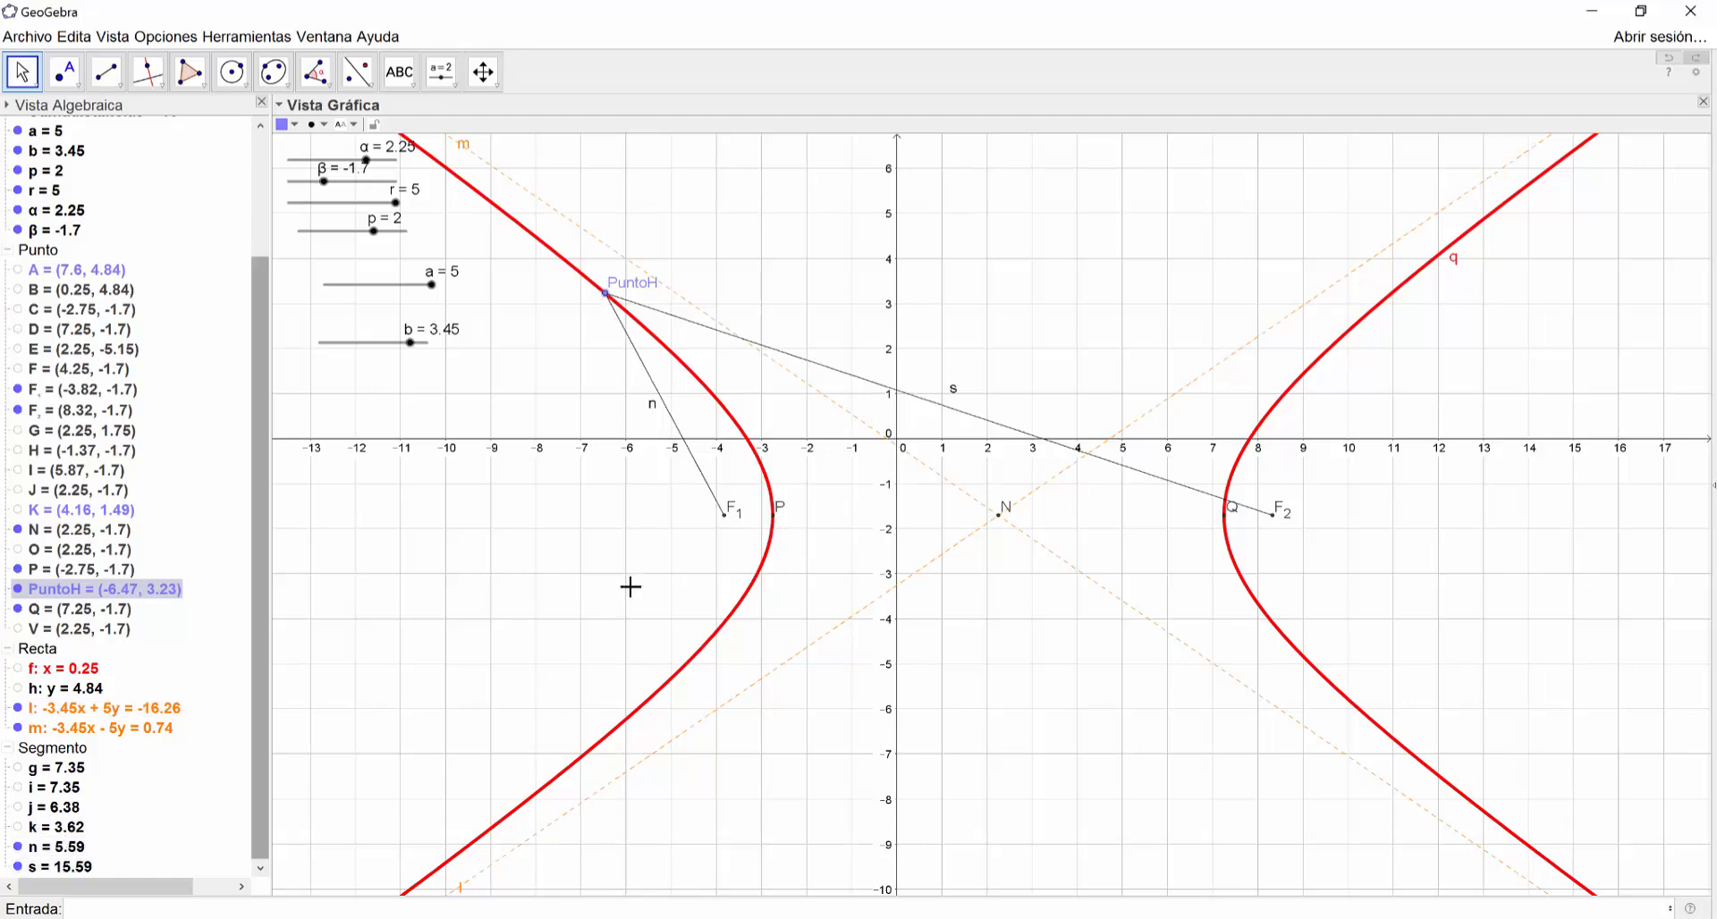
drag(607, 295, 707, 390)
drag(259, 458, 266, 327)
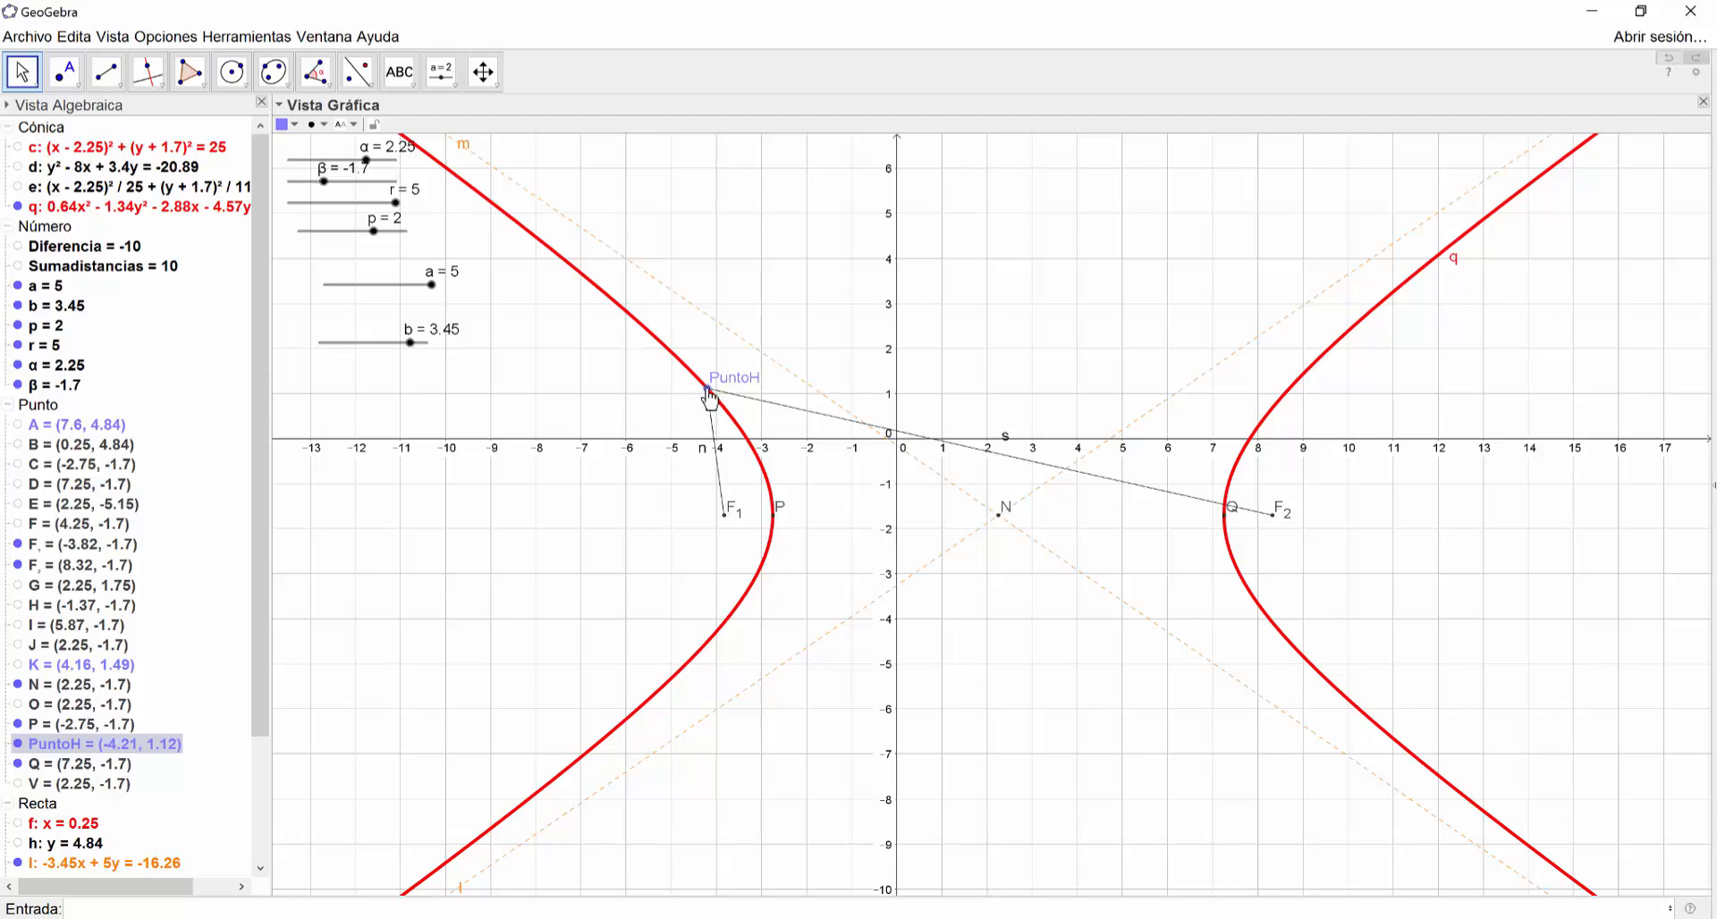
Move PuntoH onto the right branch and along it to about (8.2, -4), checking Diferencia there
drag(707, 390, 1399, 322)
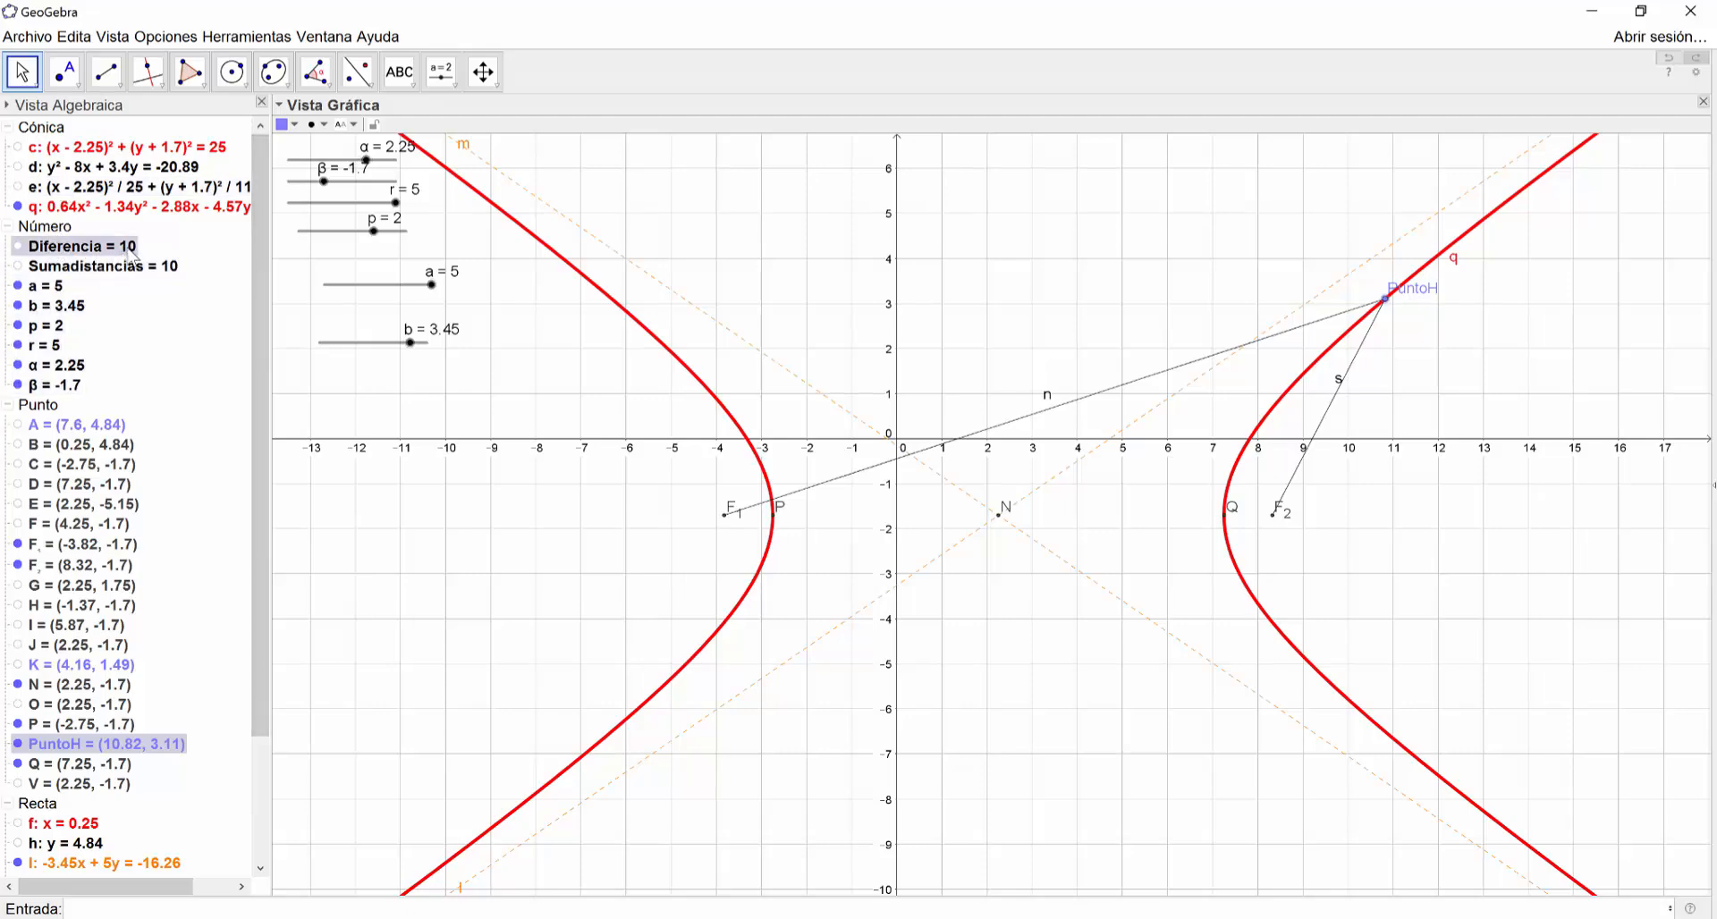
drag(1389, 302, 1375, 372)
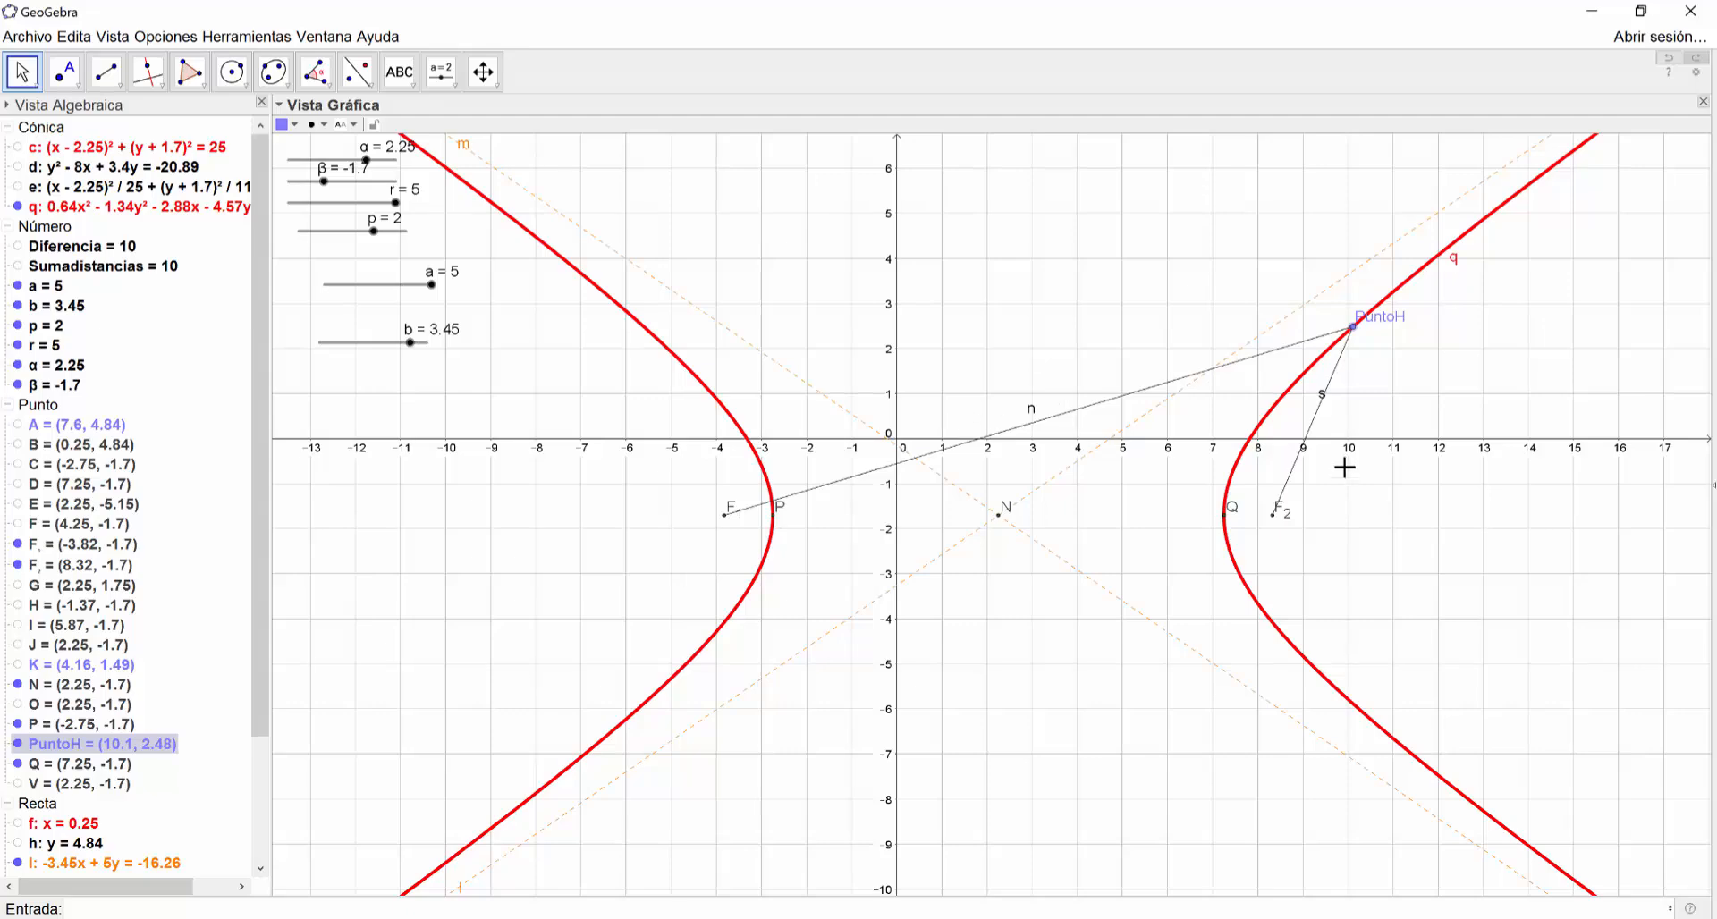
drag(1358, 336, 1270, 633)
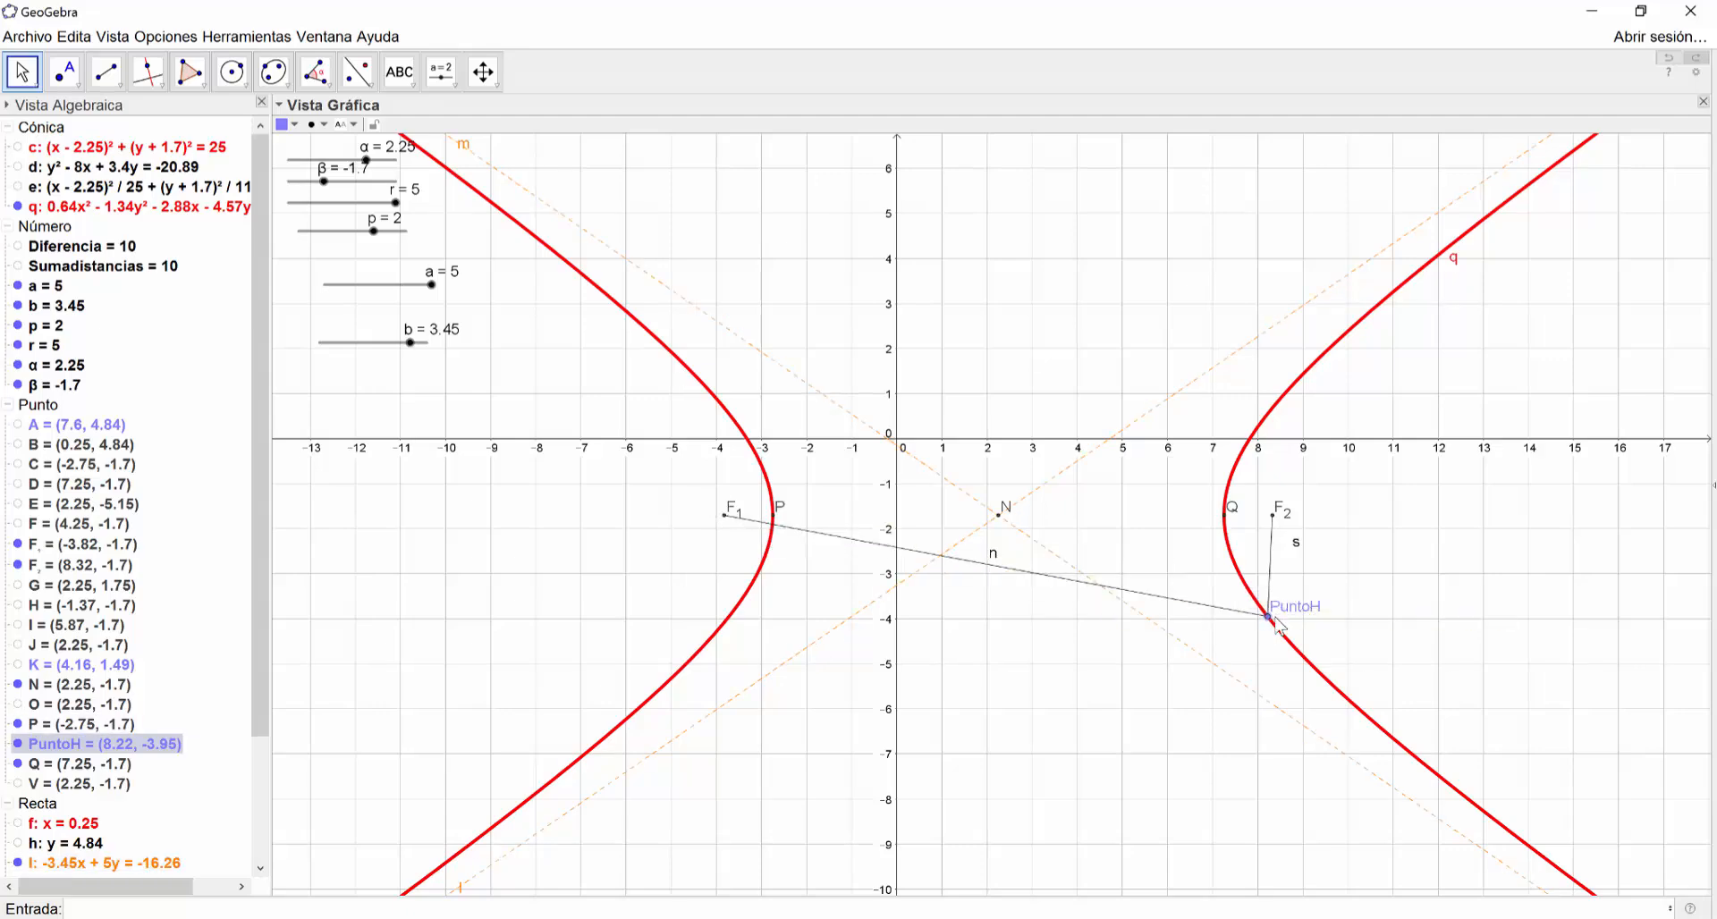
Return PuntoH to the upper part of the left branch and set the sliders to a = 2.4, b = 3.5 and α = 3.6
drag(1268, 617, 691, 371)
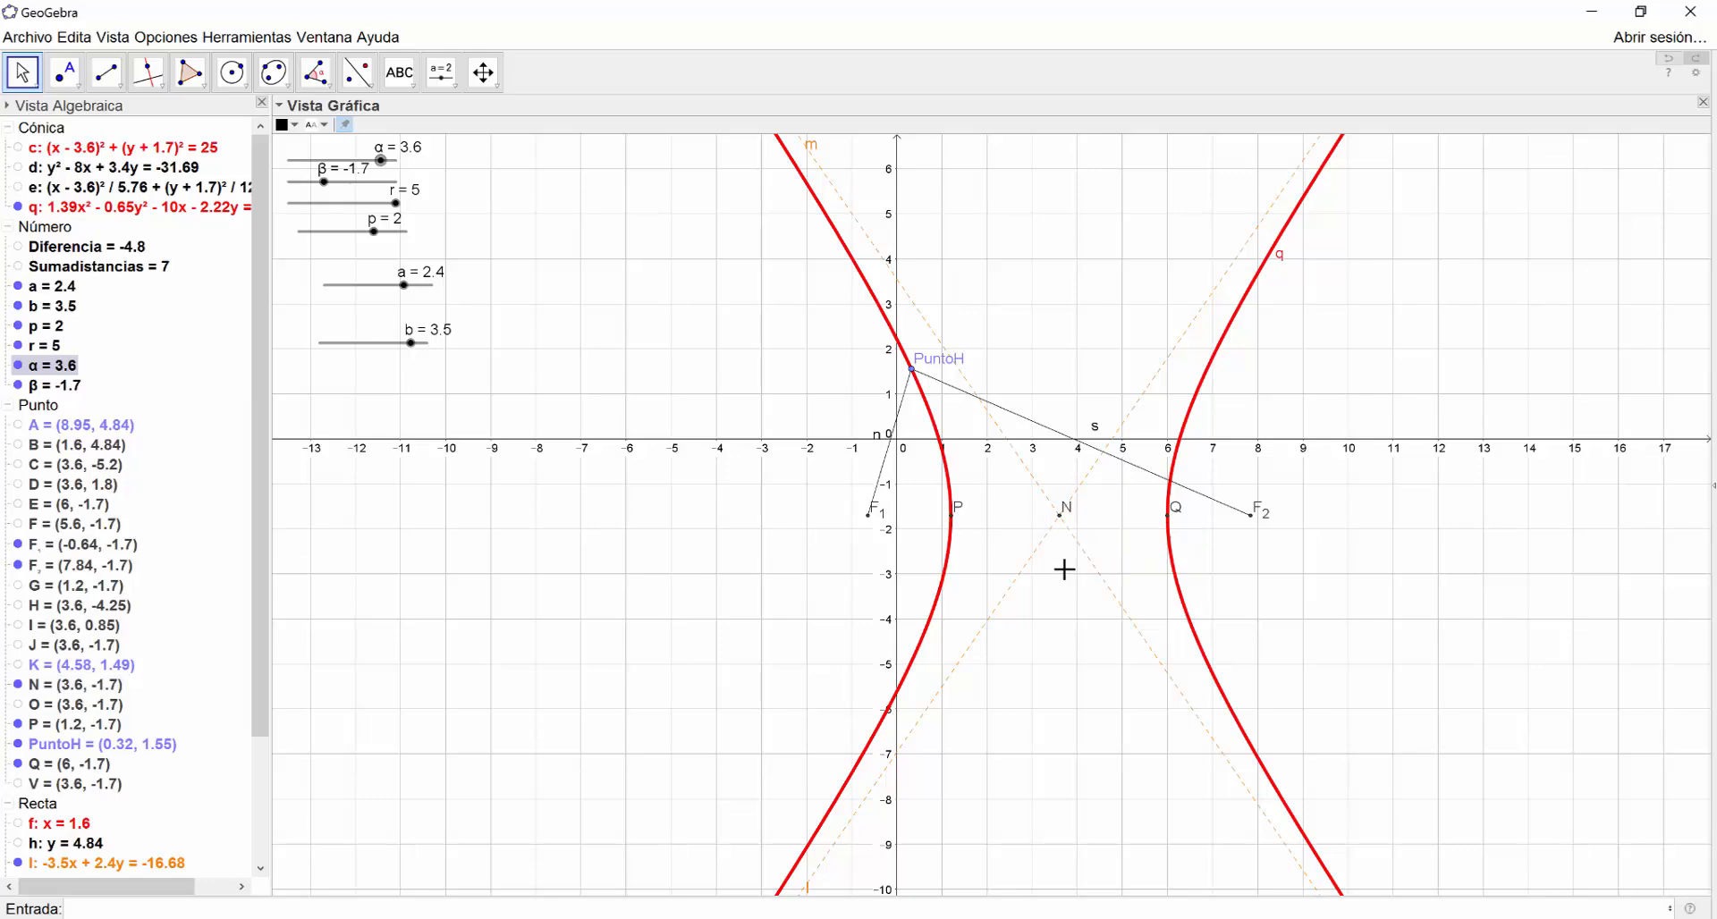
scroll(1053, 543, up, 3)
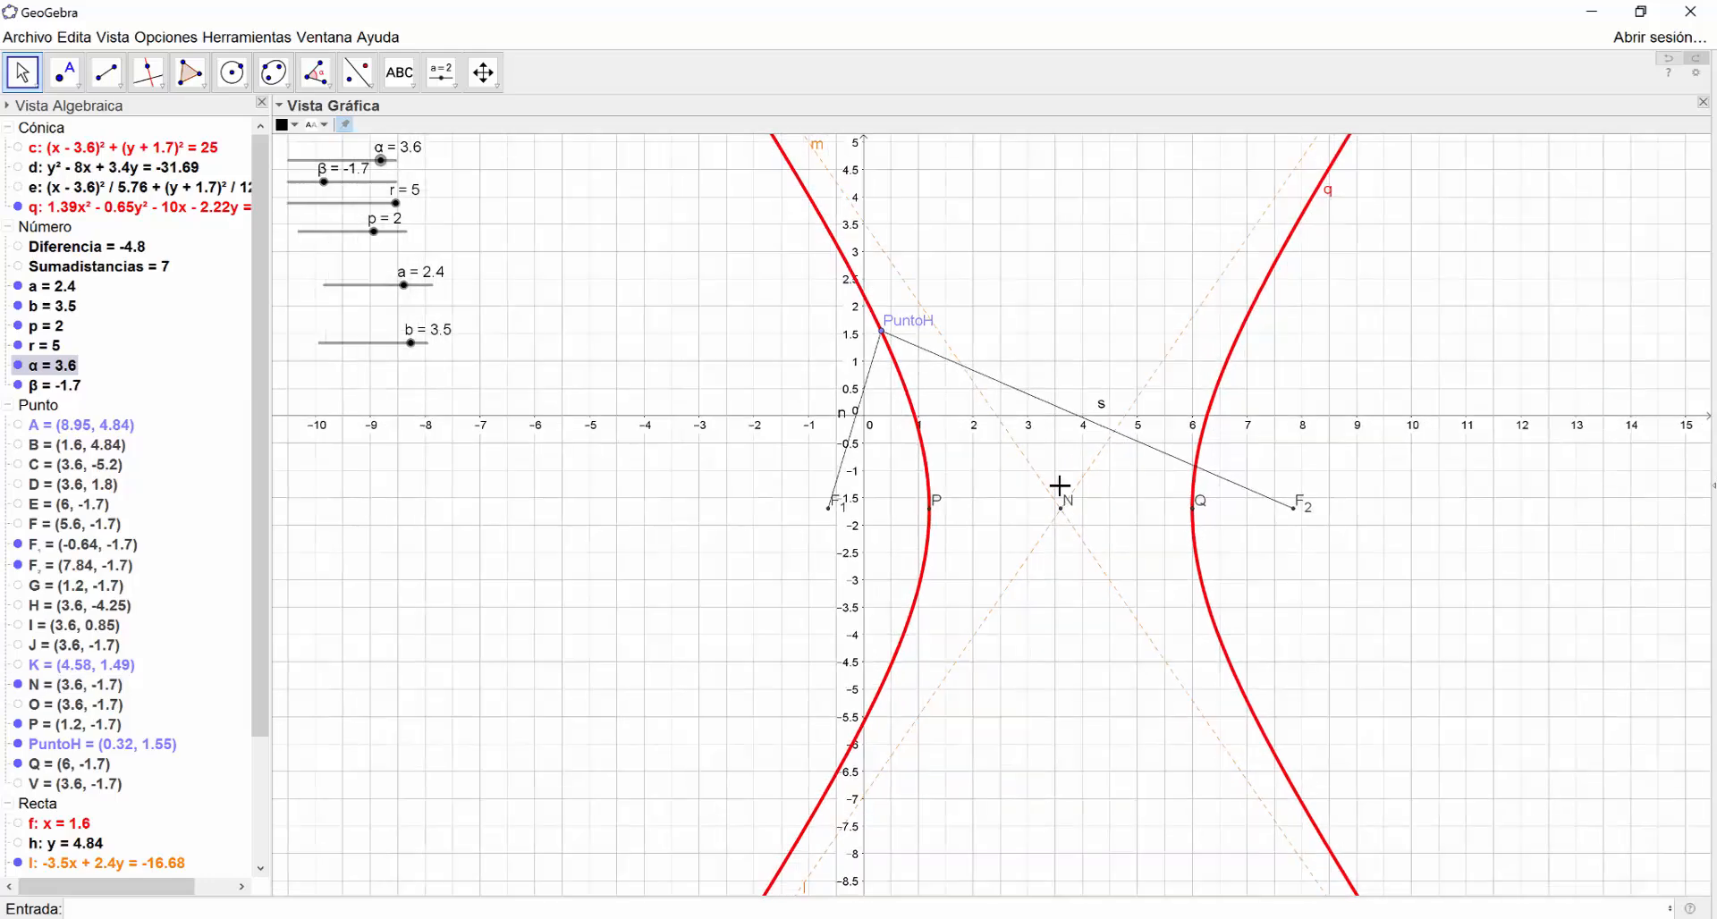
scroll(1061, 488, down, 4)
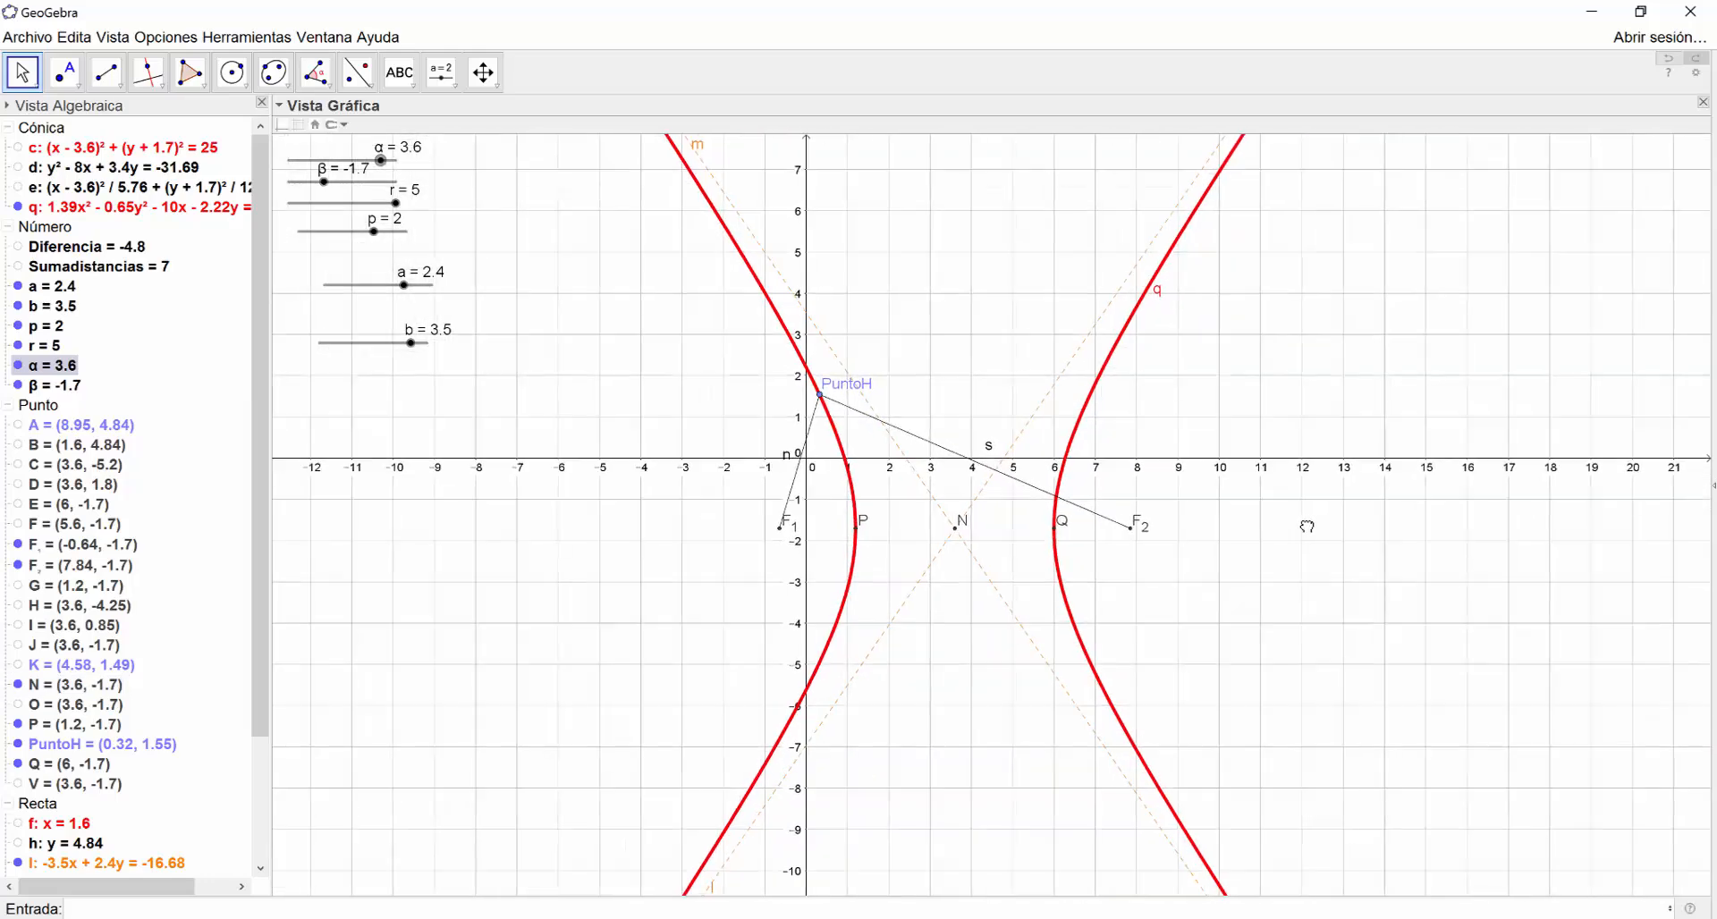